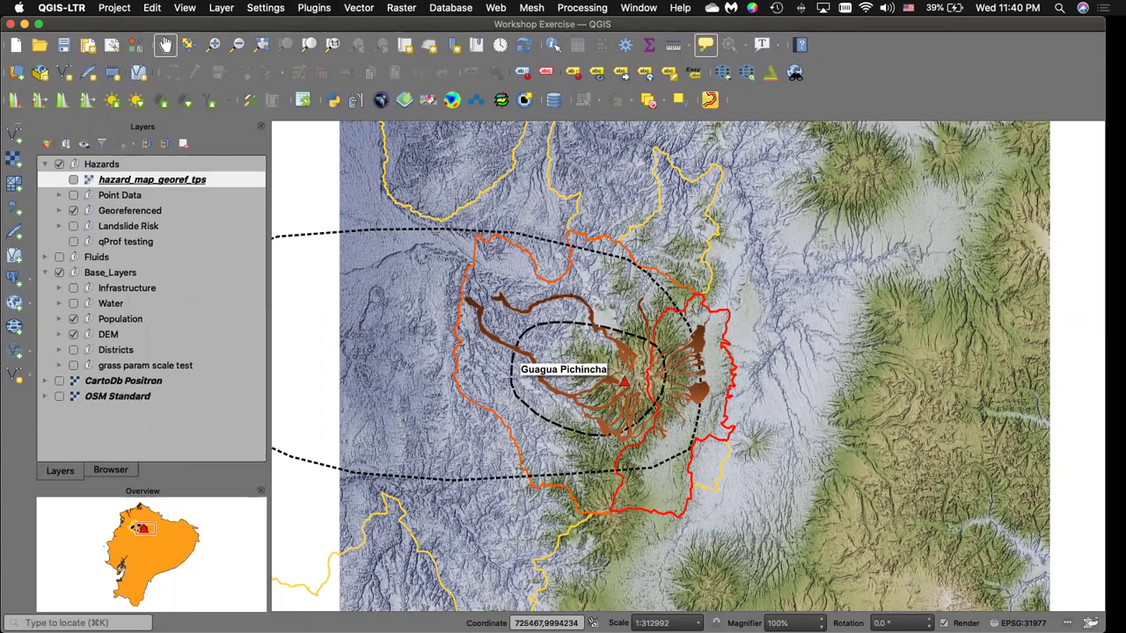
Switch to Acrobat Reader, open Figure1_HazardMap_GP_PDF and look over the finished hazard map from title to scale bar.
{"action": "key", "text": "super+Tab"}
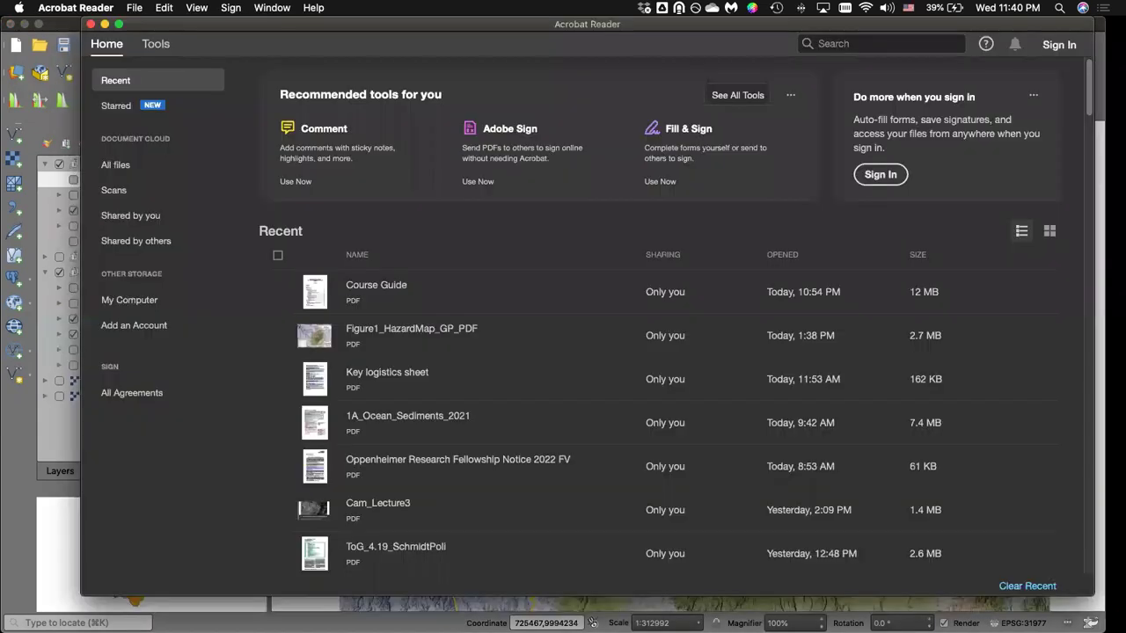
{"action": "double_click", "coordinate": [462, 345]}
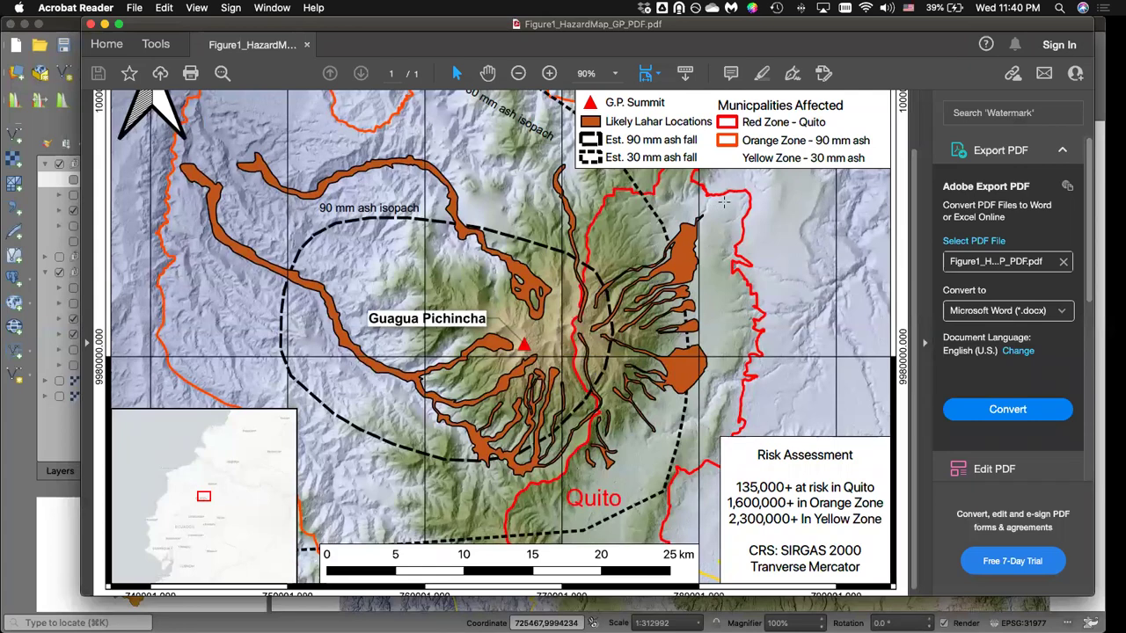
{"action": "scroll", "coordinate": [563, 260], "scroll_direction": "up", "scroll_amount": 3}
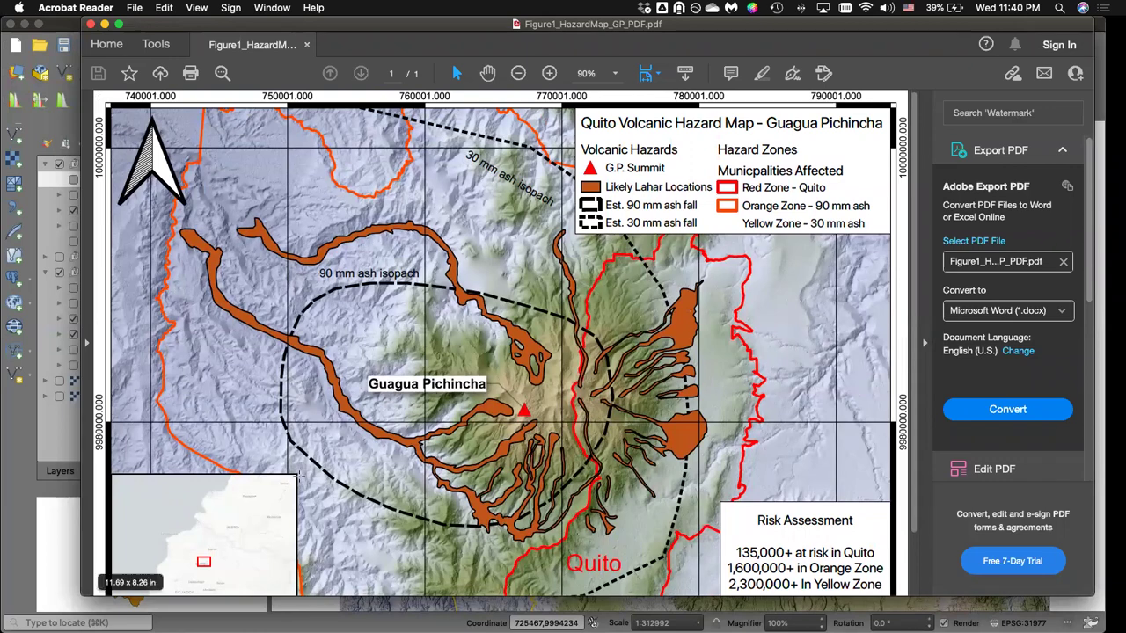
{"action": "scroll", "coordinate": [299, 476], "scroll_direction": "down", "scroll_amount": 3}
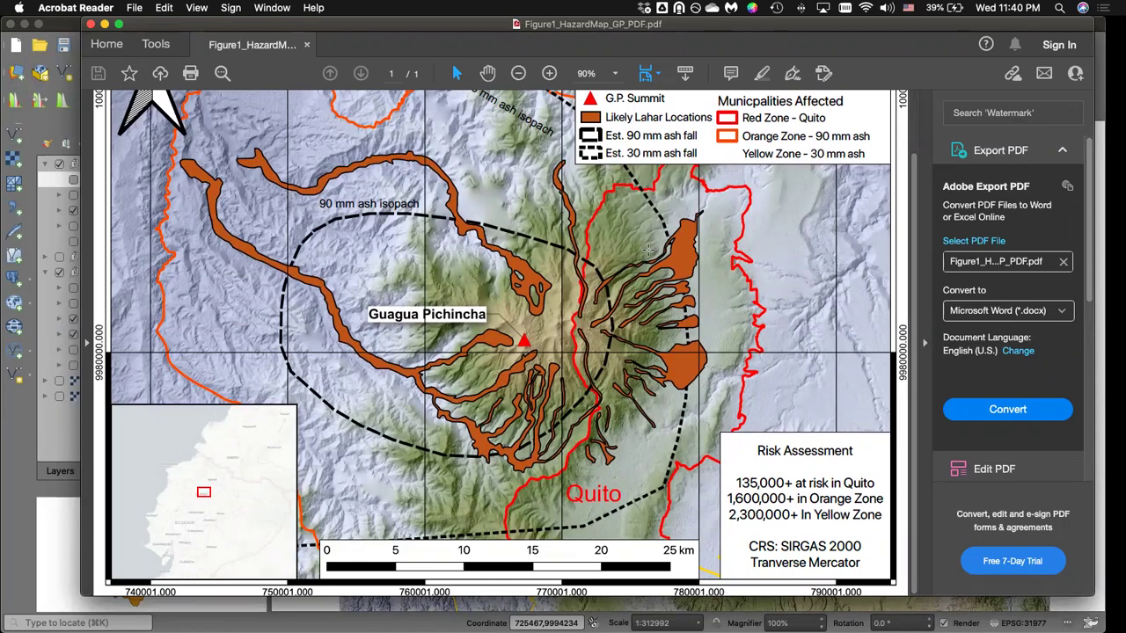
{"action": "scroll", "coordinate": [649, 249], "scroll_direction": "up", "scroll_amount": 3}
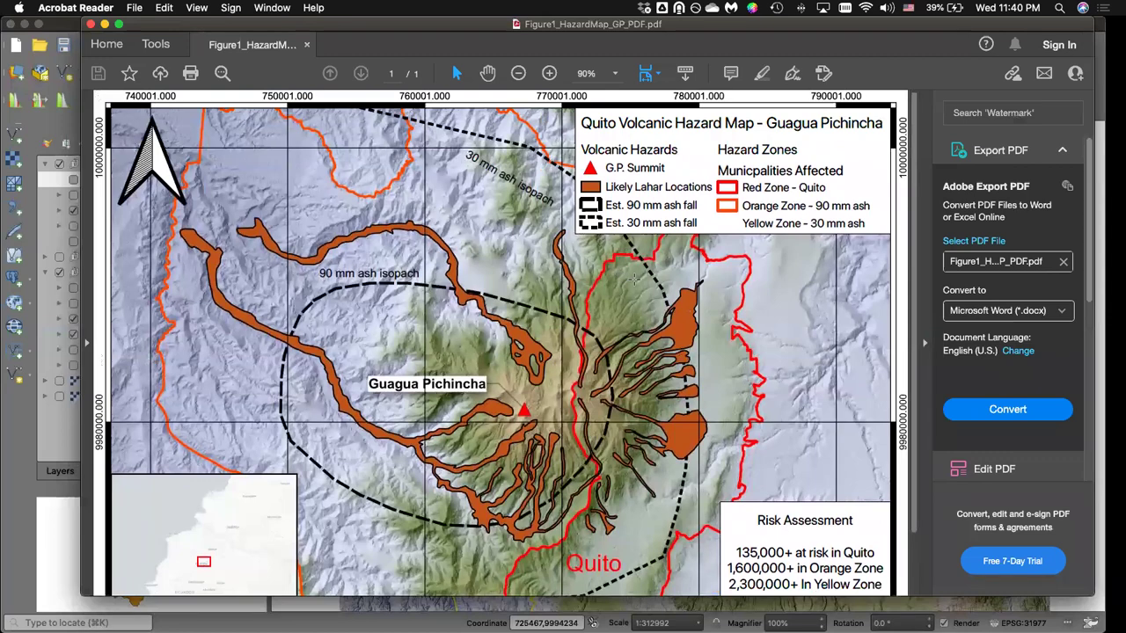
{"action": "scroll", "coordinate": [605, 294], "scroll_direction": "down", "scroll_amount": 3}
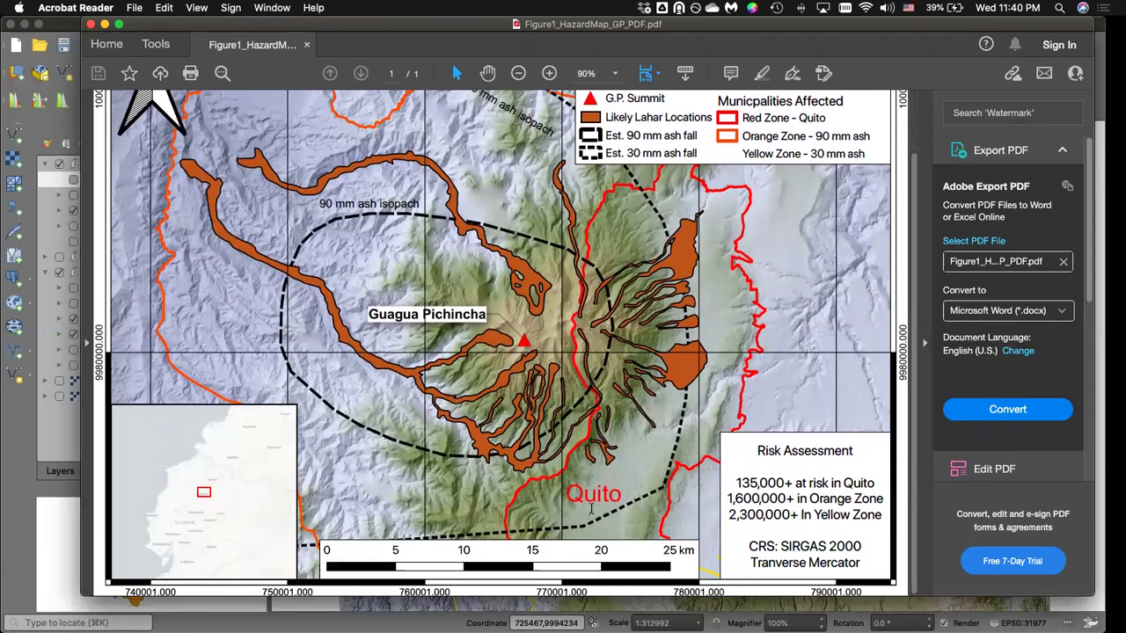
{"action": "scroll", "coordinate": [783, 475], "scroll_direction": "up", "scroll_amount": 3}
{"action": "scroll", "coordinate": [782, 476], "scroll_direction": "down", "scroll_amount": 3}
Examine the Risk Assessment text and the coordinate reference system note on the hazard map.
{"action": "left_click_drag", "start_coordinate": [758, 447], "coordinate": [860, 561]}
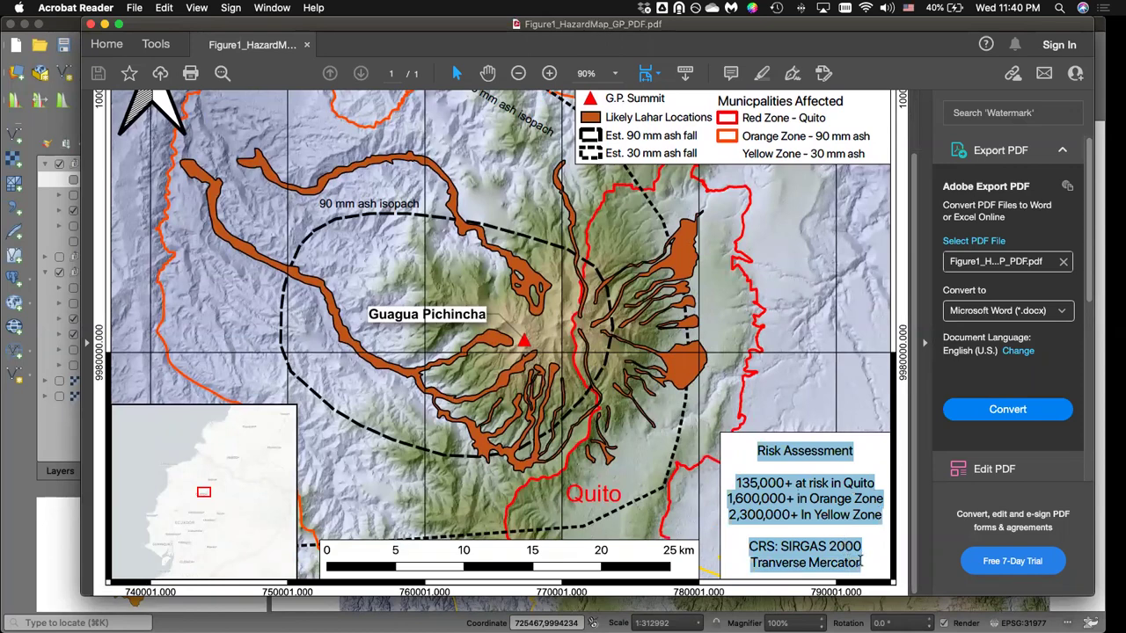
{"action": "left_click", "coordinate": [743, 470]}
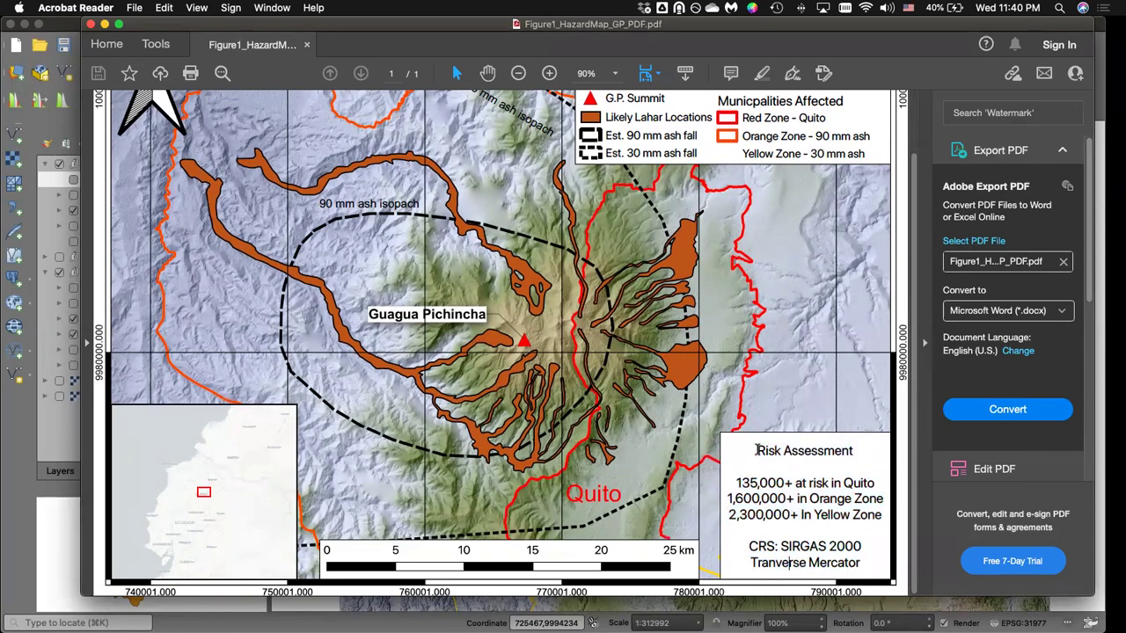
{"action": "left_click_drag", "start_coordinate": [757, 450], "coordinate": [876, 514]}
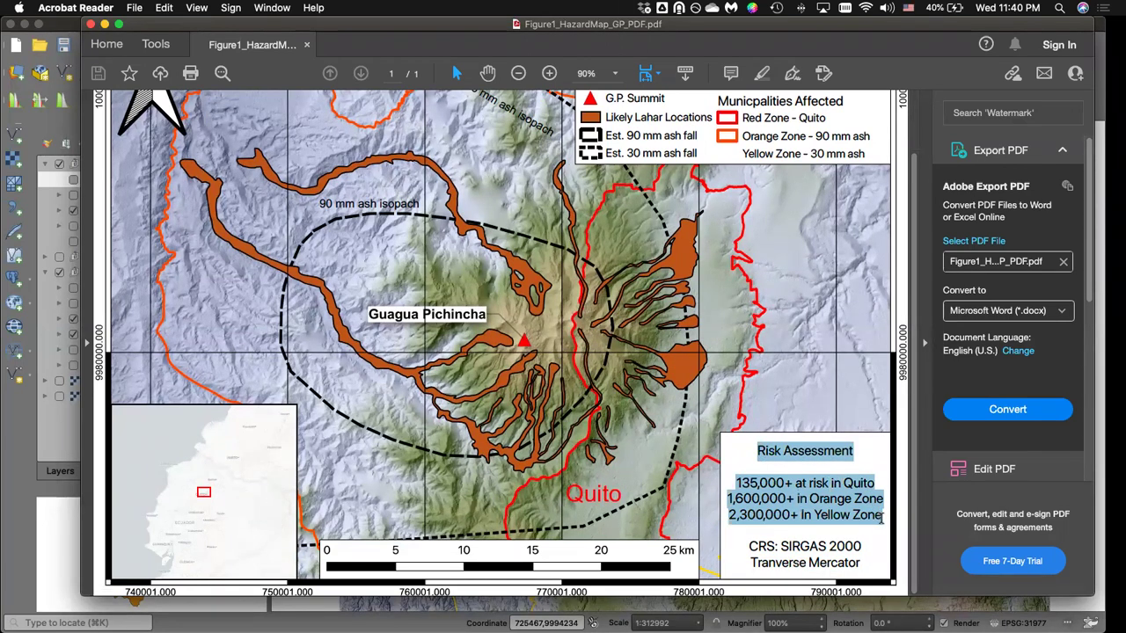
{"action": "left_click", "coordinate": [752, 452]}
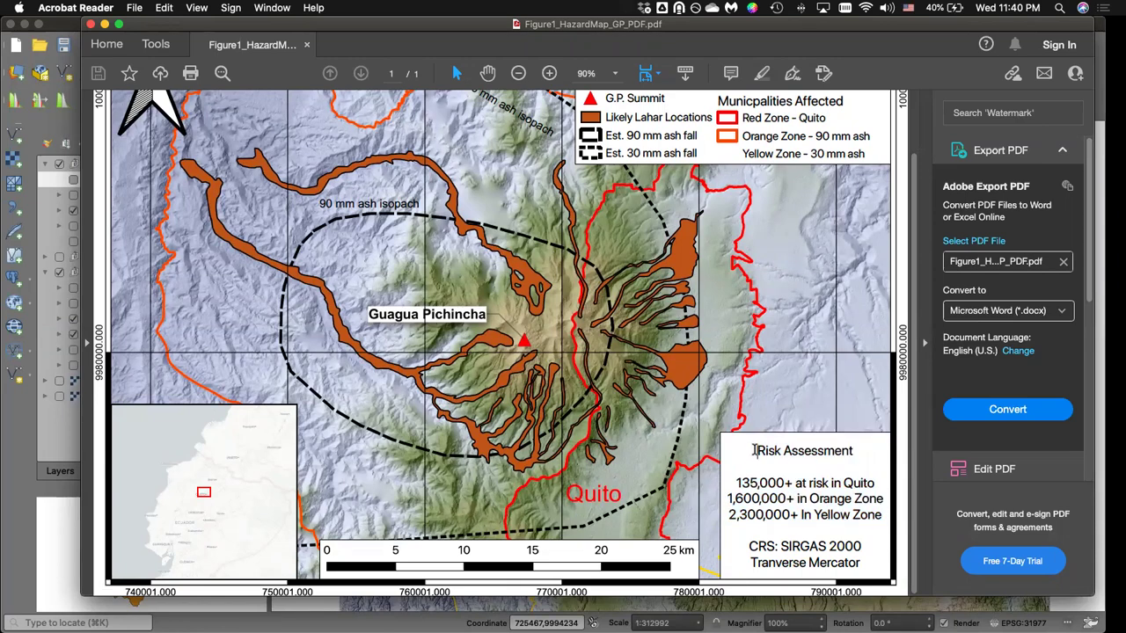
{"action": "left_click_drag", "start_coordinate": [862, 567], "coordinate": [746, 545]}
{"action": "left_click", "coordinate": [748, 547]}
{"action": "mouse_move", "coordinate": [749, 550]}
{"action": "left_mouse_down"}
{"action": "mouse_move", "coordinate": [862, 572]}
{"action": "mouse_move", "coordinate": [751, 565]}
{"action": "mouse_move", "coordinate": [748, 549]}
{"action": "left_mouse_up"}
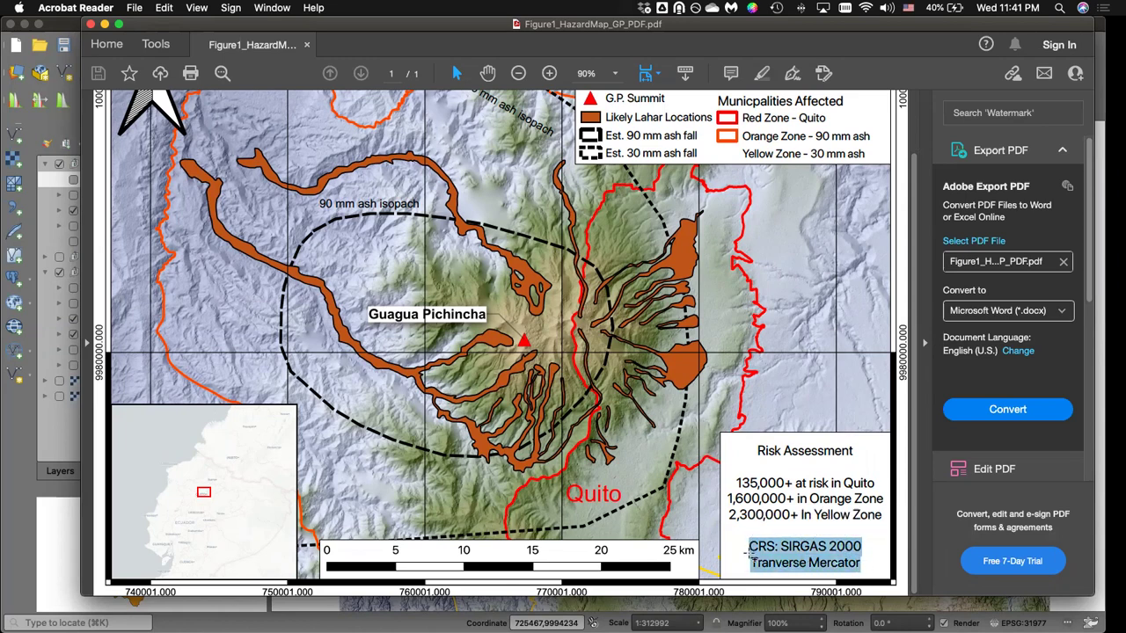
{"action": "left_click", "coordinate": [746, 554]}
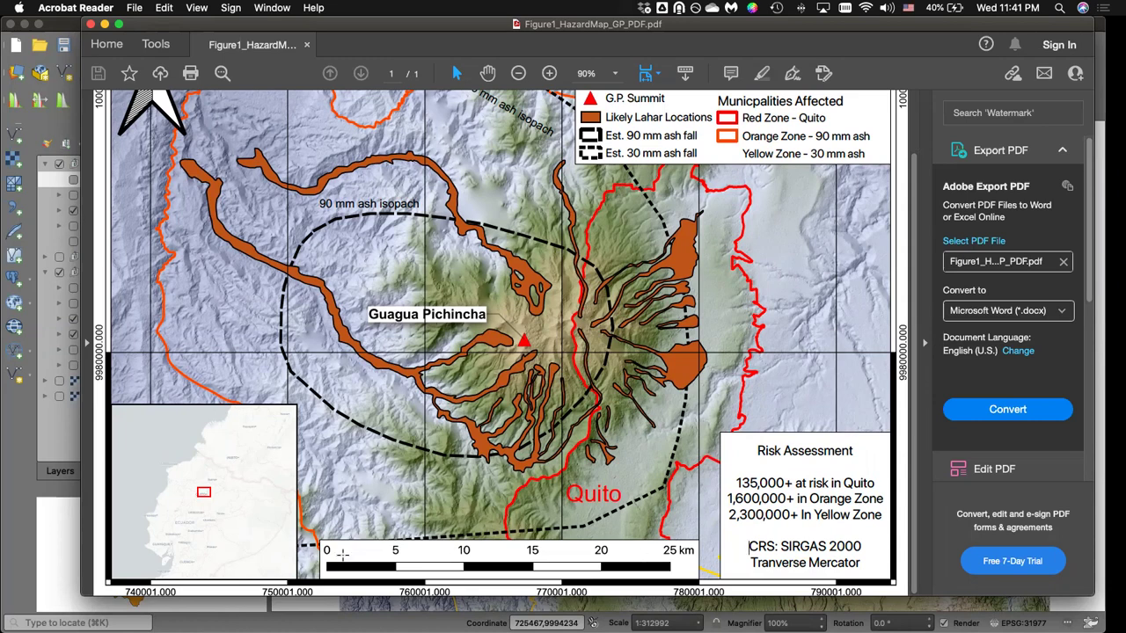
Review the hazard map's legend, coordinate grid, scale bar and inset map.
{"action": "scroll", "coordinate": [673, 485], "scroll_direction": "up", "scroll_amount": 2}
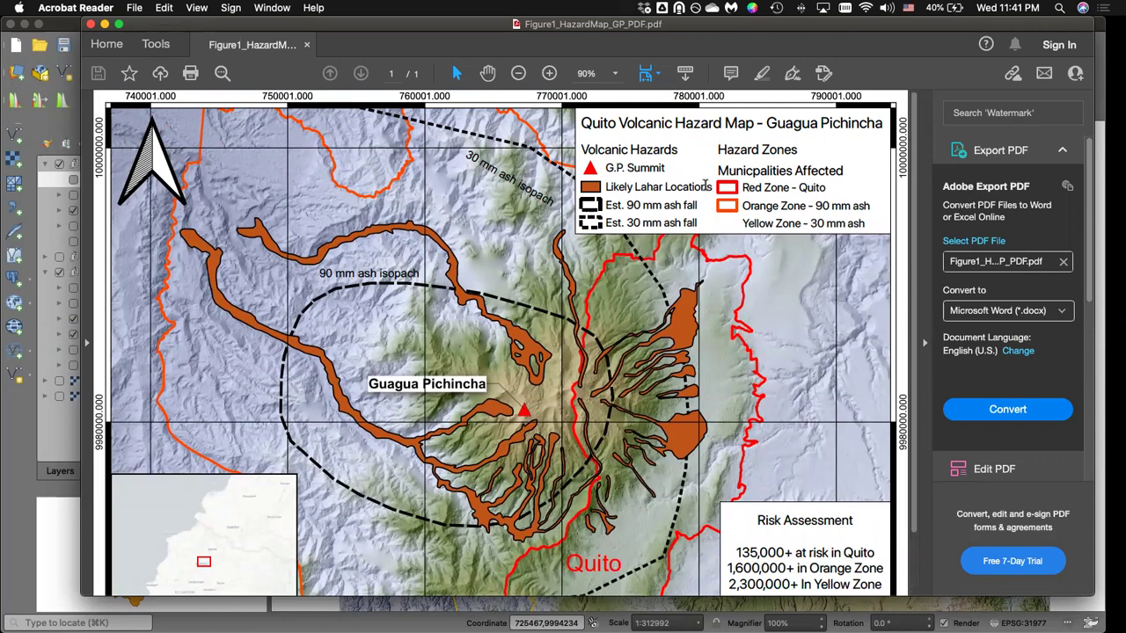
{"action": "scroll", "coordinate": [723, 219], "scroll_direction": "down", "scroll_amount": 2}
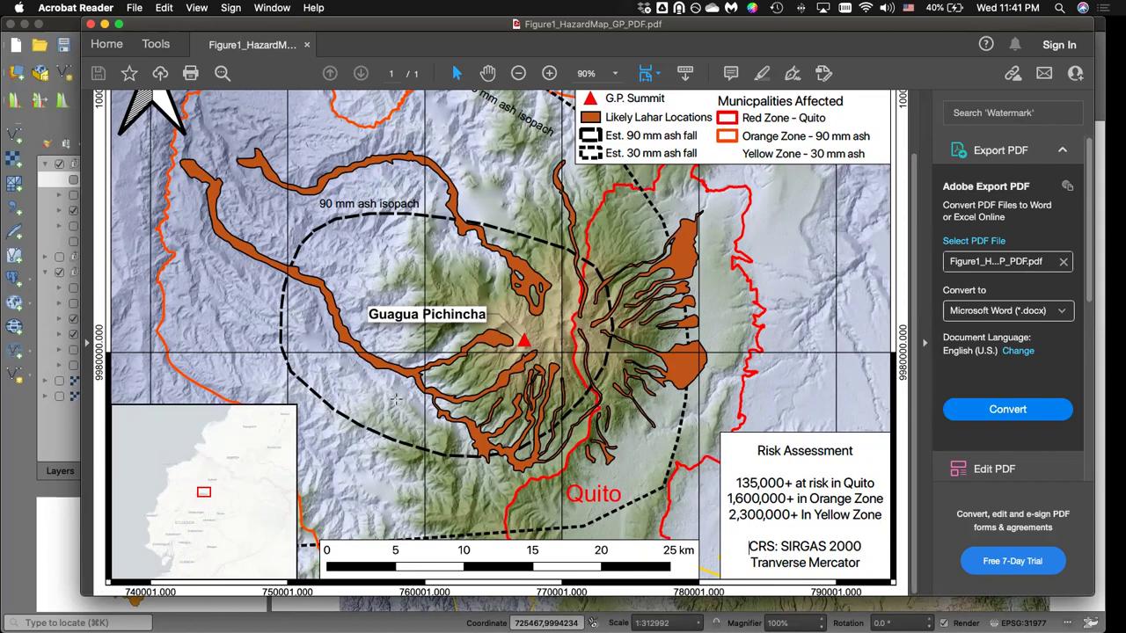
{"action": "scroll", "coordinate": [454, 368], "scroll_direction": "up", "scroll_amount": 2}
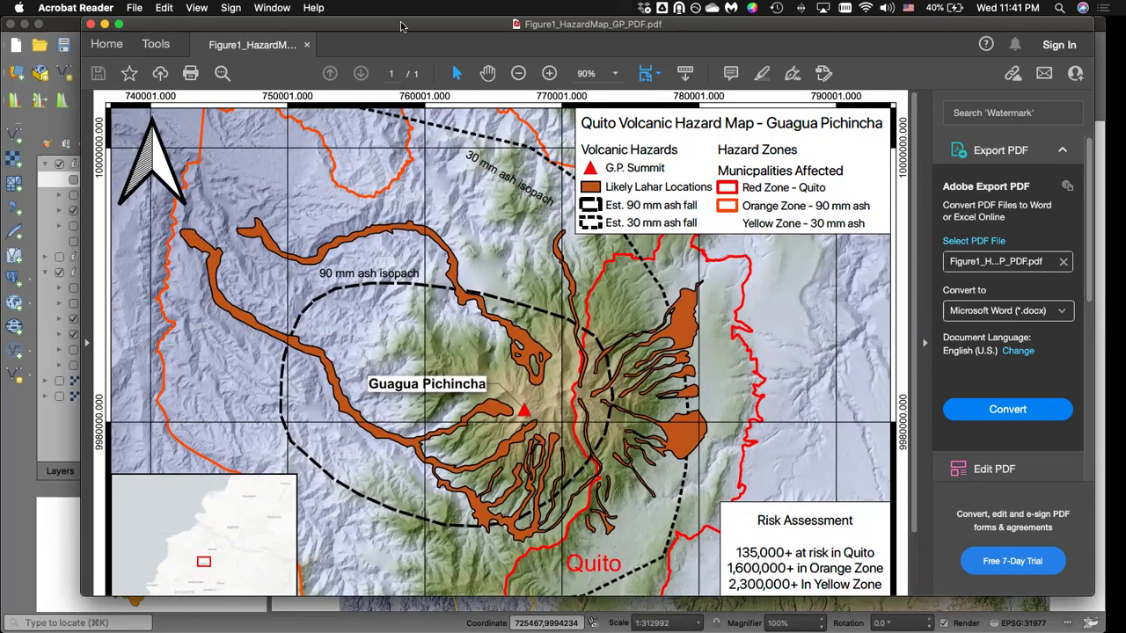
{"action": "scroll", "coordinate": [444, 175], "scroll_direction": "down", "scroll_amount": 2}
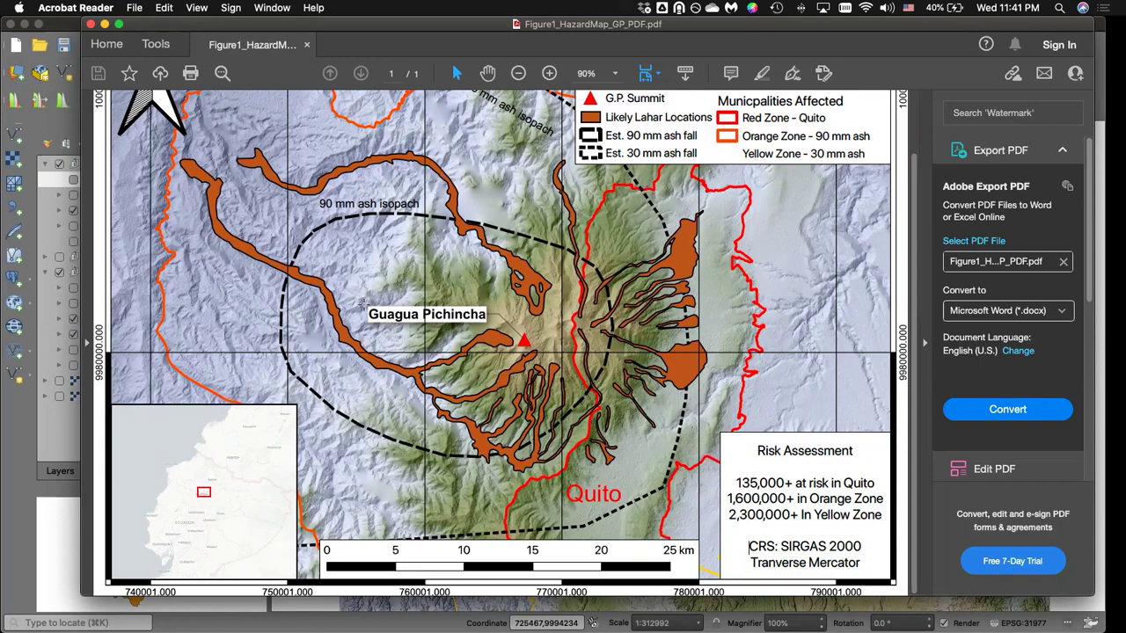
{"action": "scroll", "coordinate": [474, 226], "scroll_direction": "up", "scroll_amount": 2}
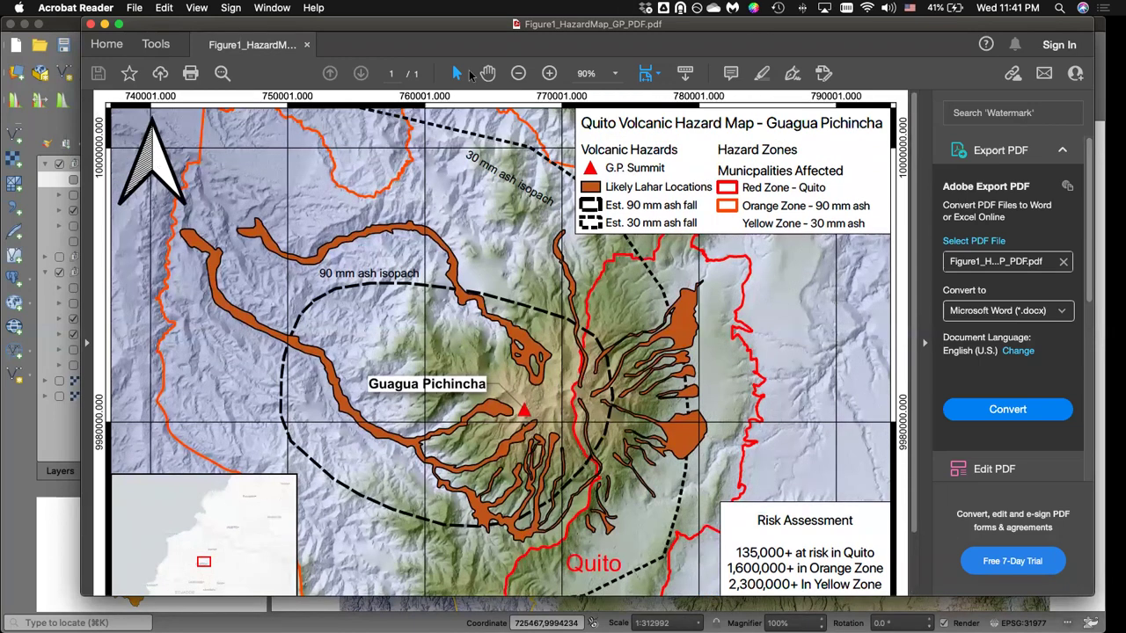
Return to the QGIS Workshop Exercise project, expand the Georeferenced group and its Ash subgroup, and select the lahar_clipped layer.
{"action": "left_click_drag", "start_coordinate": [431, 31], "coordinate": [0, 31]}
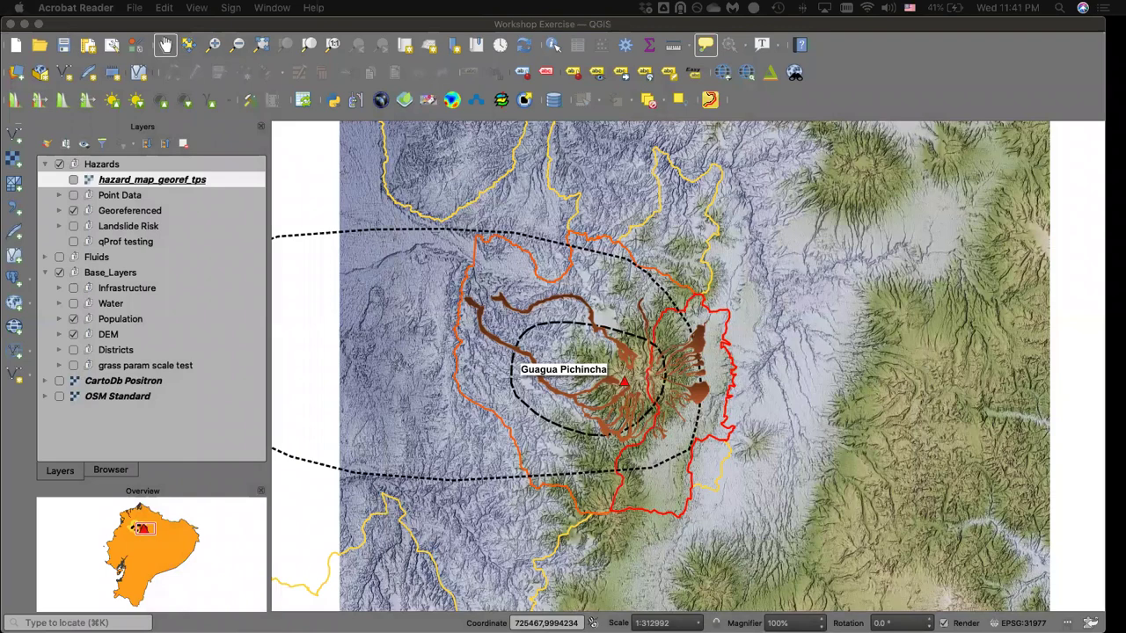
{"action": "key", "text": "ctrl+Up"}
{"action": "left_click", "coordinate": [435, 97]}
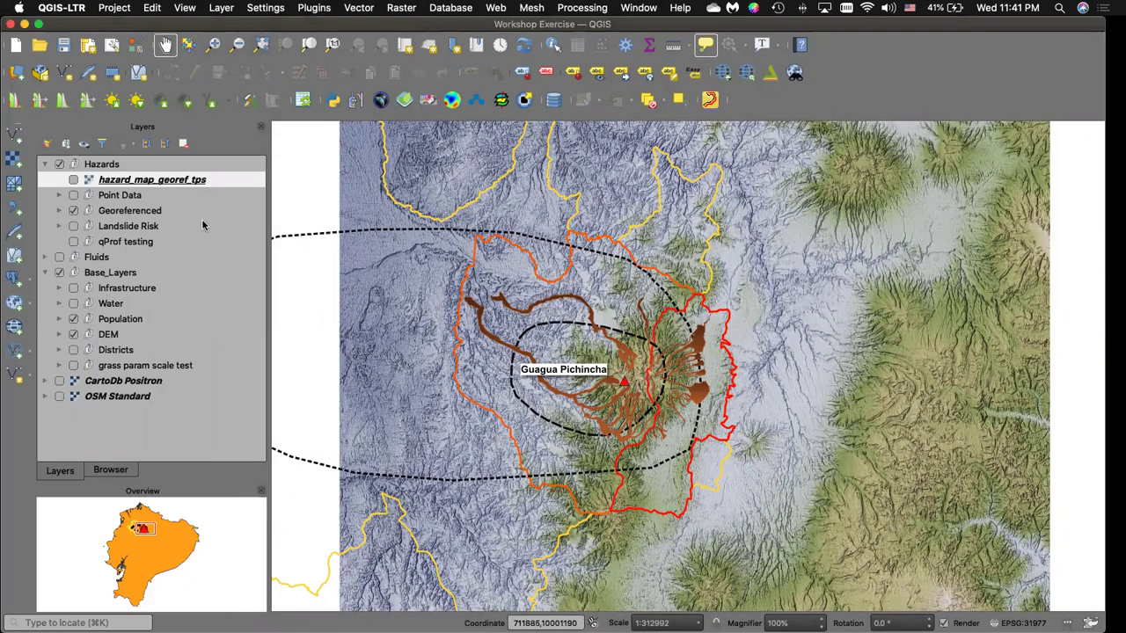
{"action": "left_click", "coordinate": [60, 211]}
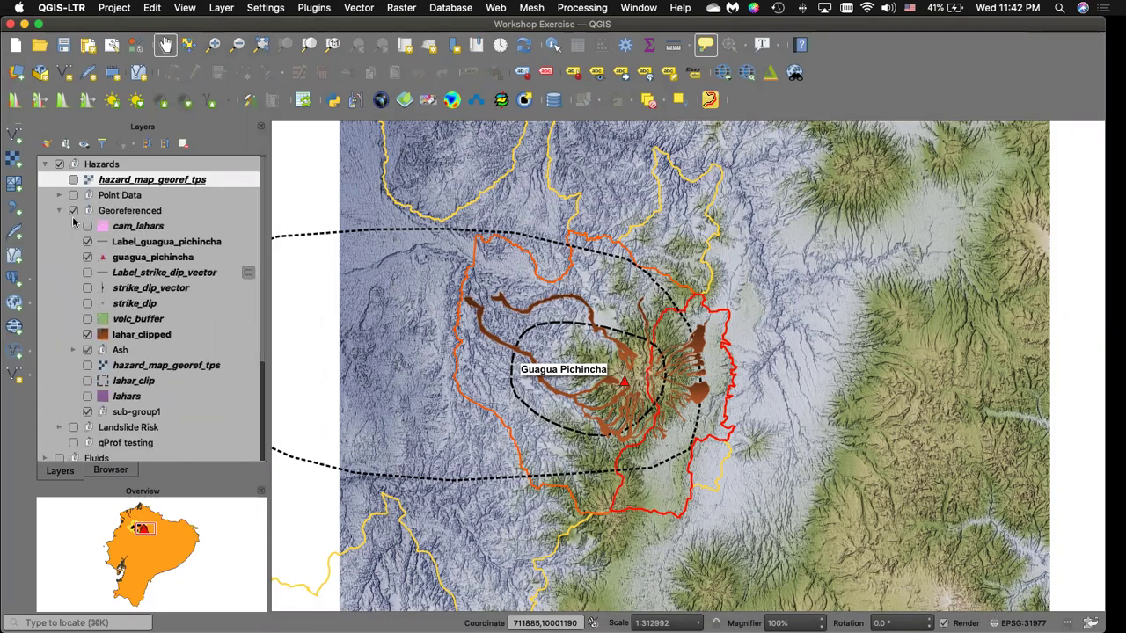
{"action": "left_click", "coordinate": [139, 335]}
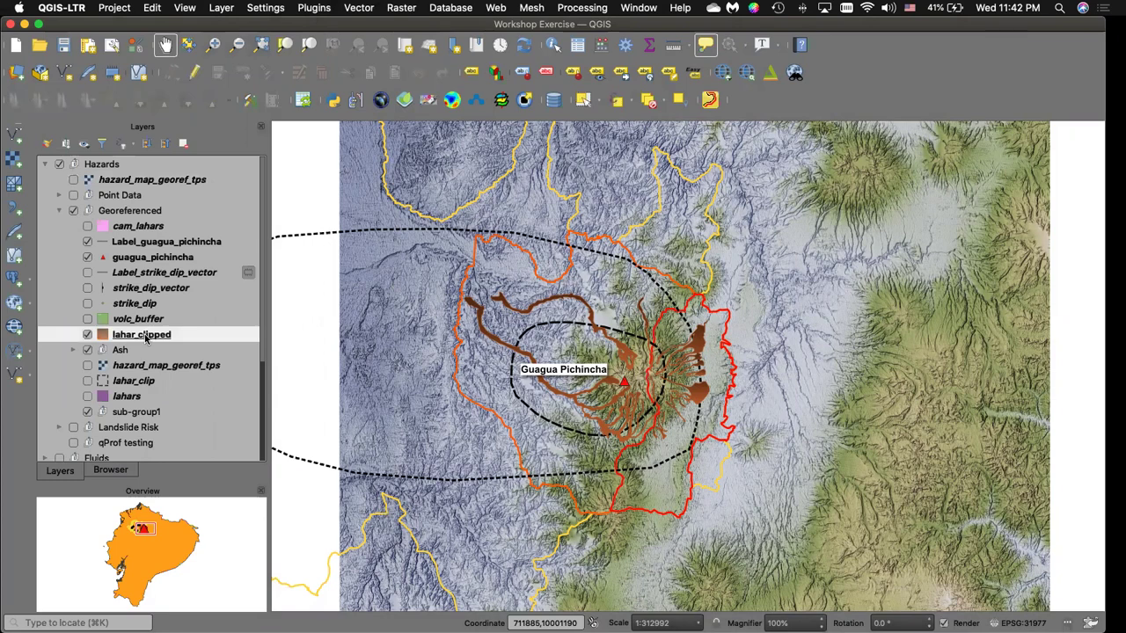
{"action": "left_click", "coordinate": [74, 350]}
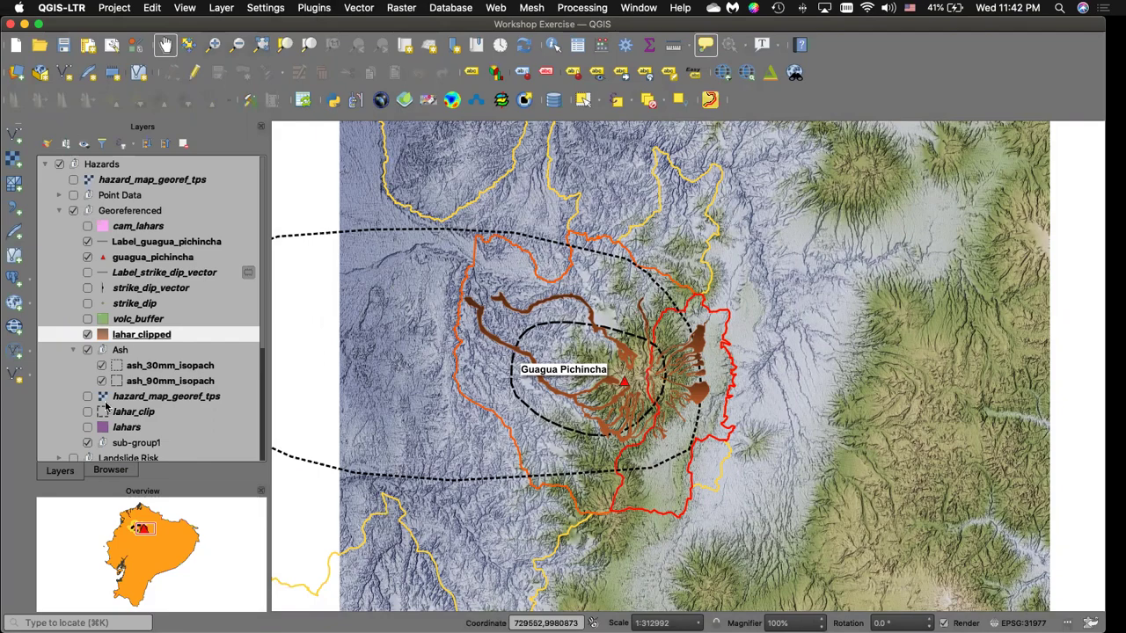
Open the symbology properties of the lahar_clipped layer and remove its Gradient Fill symbol layer.
{"action": "scroll", "coordinate": [709, 380], "scroll_direction": "up", "scroll_amount": 2}
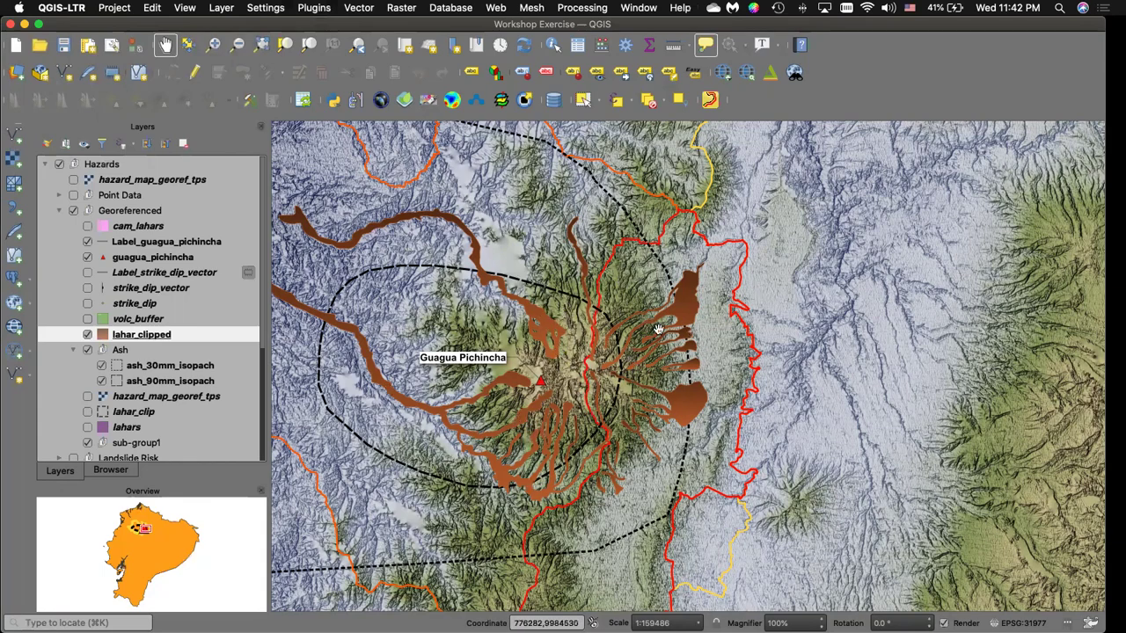
{"action": "right_click", "coordinate": [198, 339]}
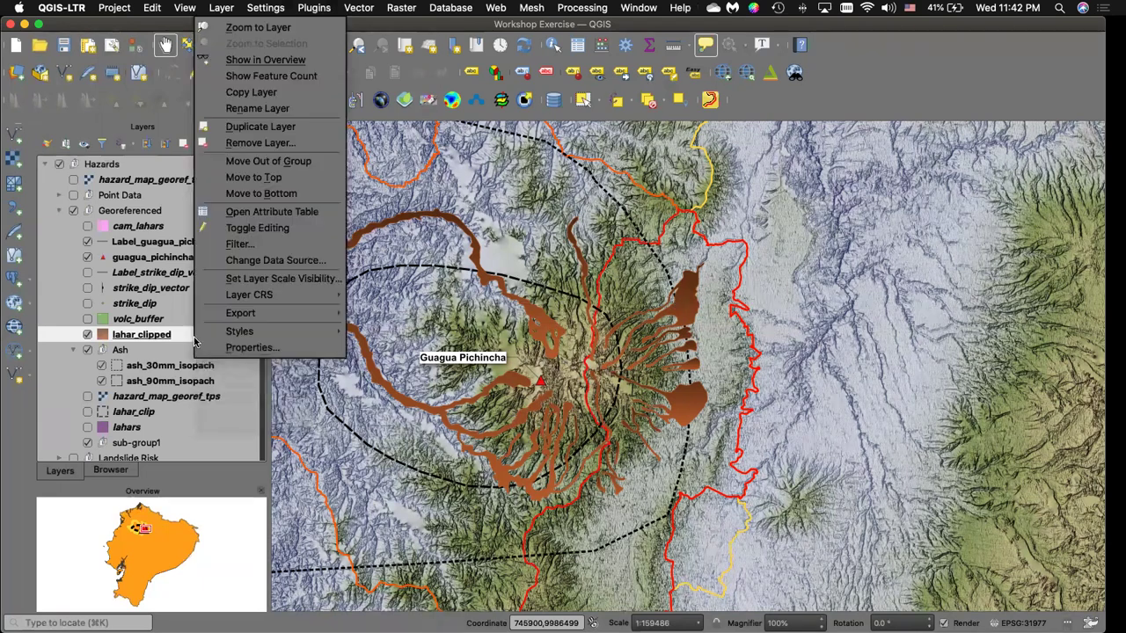
{"action": "left_click", "coordinate": [244, 348]}
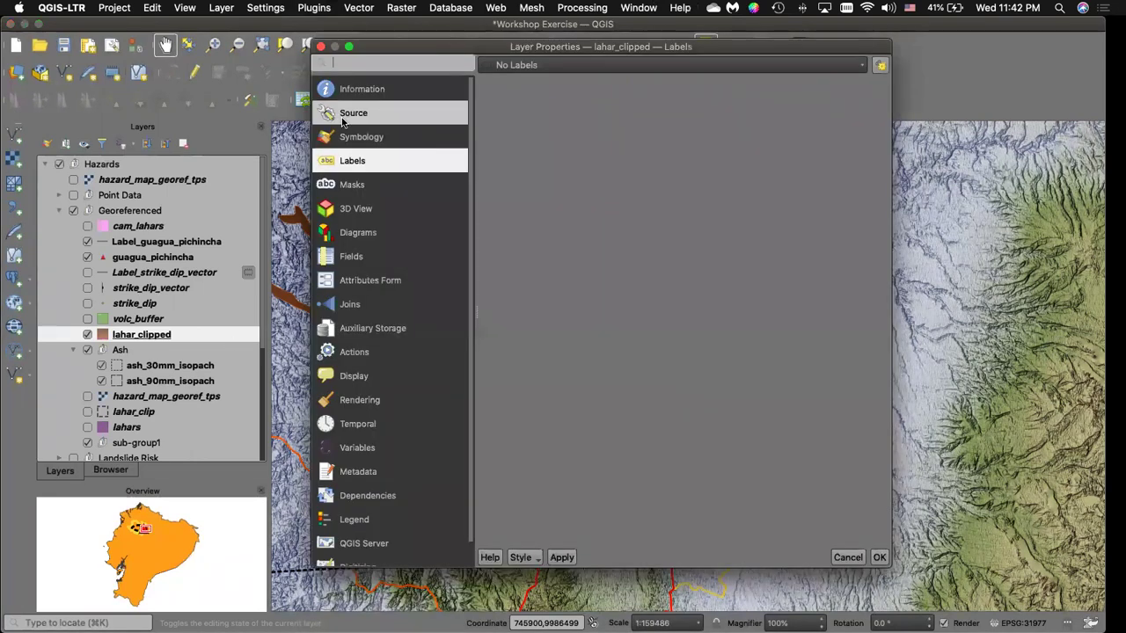
{"action": "left_click", "coordinate": [373, 138]}
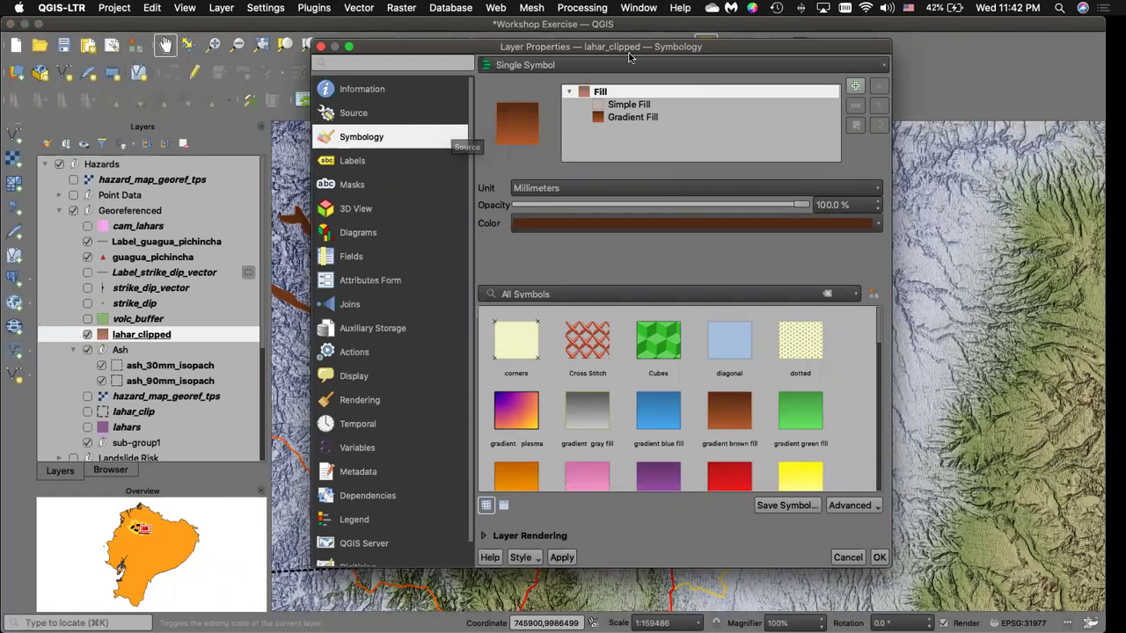
{"action": "left_click", "coordinate": [630, 119]}
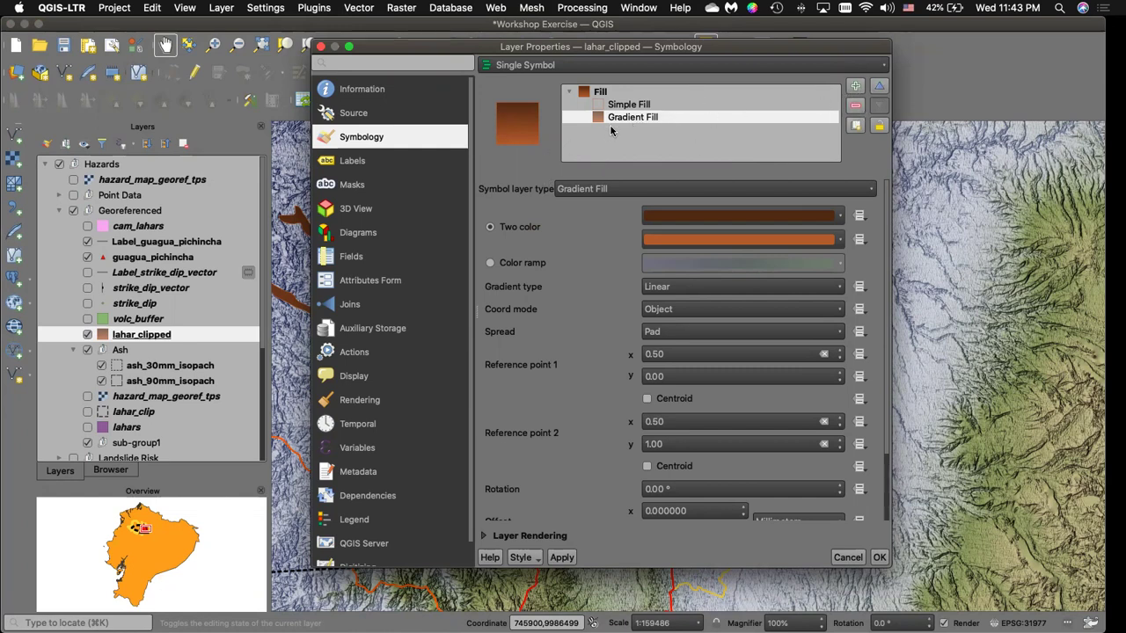
{"action": "left_click", "coordinate": [854, 107]}
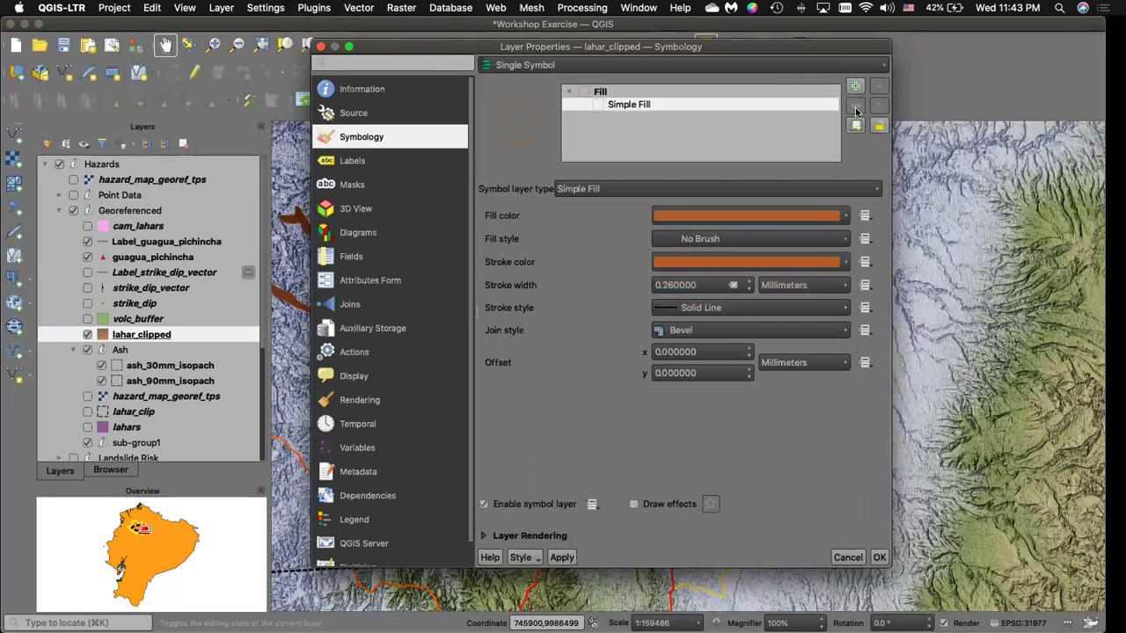
Try the Categorized renderer for lahar_clipped and return the layer to Single Symbol.
{"action": "left_click", "coordinate": [629, 65]}
{"action": "left_click", "coordinate": [616, 78]}
{"action": "left_click", "coordinate": [613, 68]}
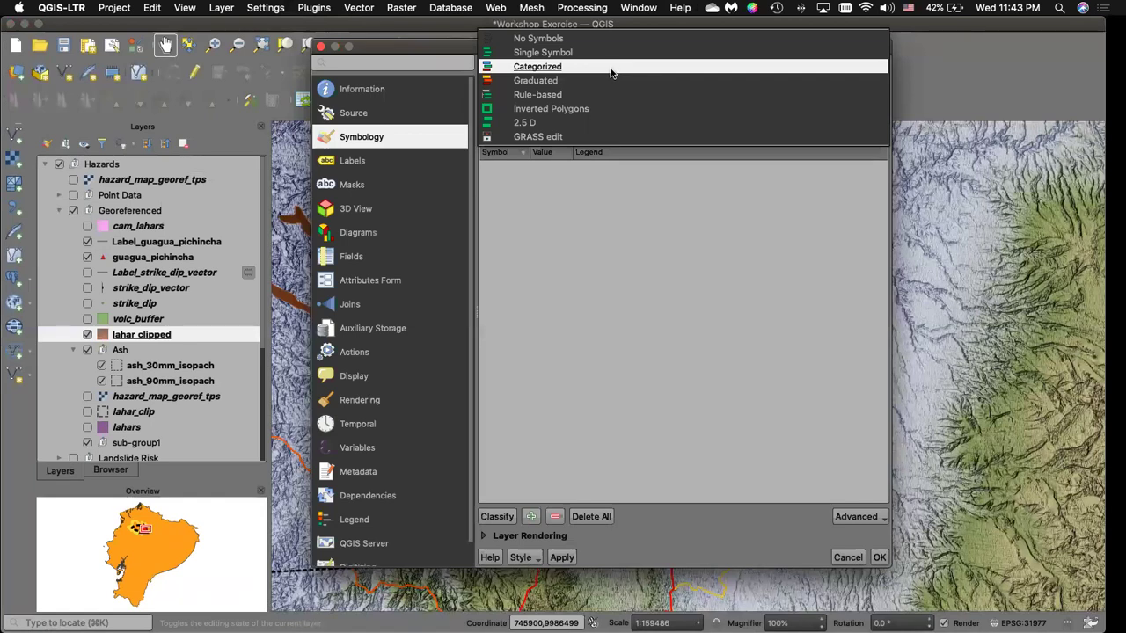
{"action": "left_click", "coordinate": [578, 52]}
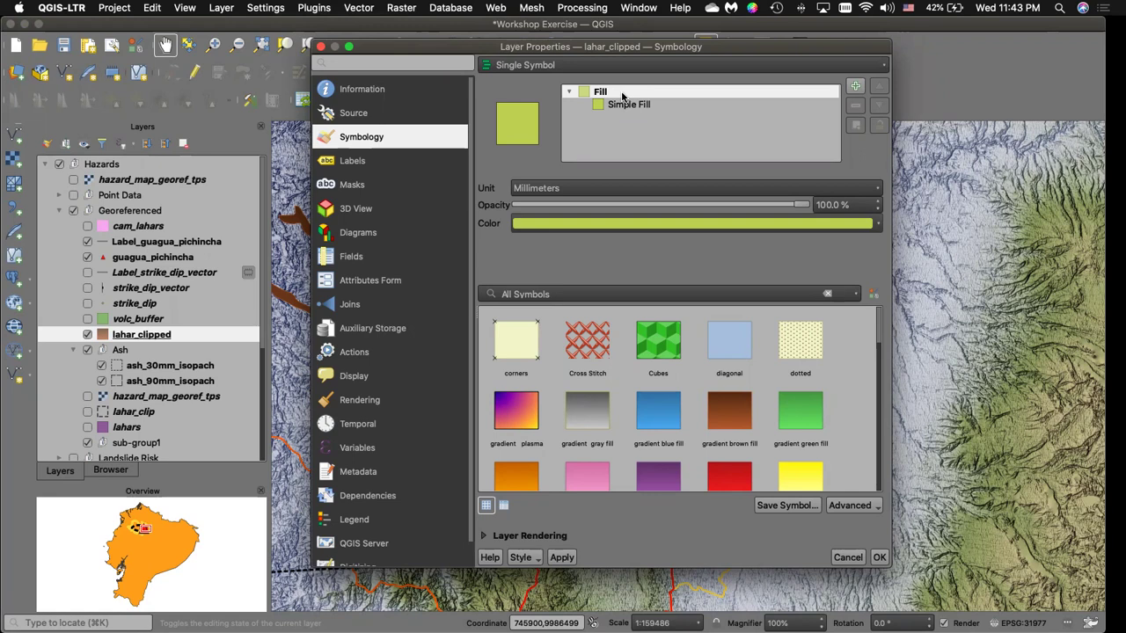
Set the lahar fill color to a dark orange-brown and open its Simple Fill settings.
{"action": "left_click", "coordinate": [876, 226]}
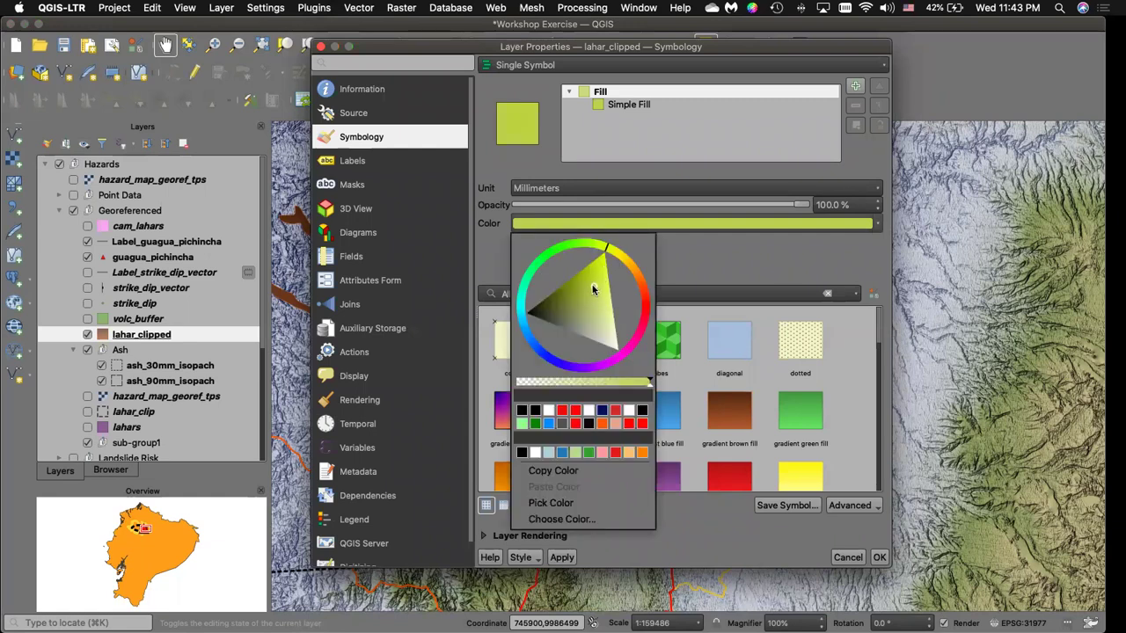
{"action": "left_click", "coordinate": [633, 267]}
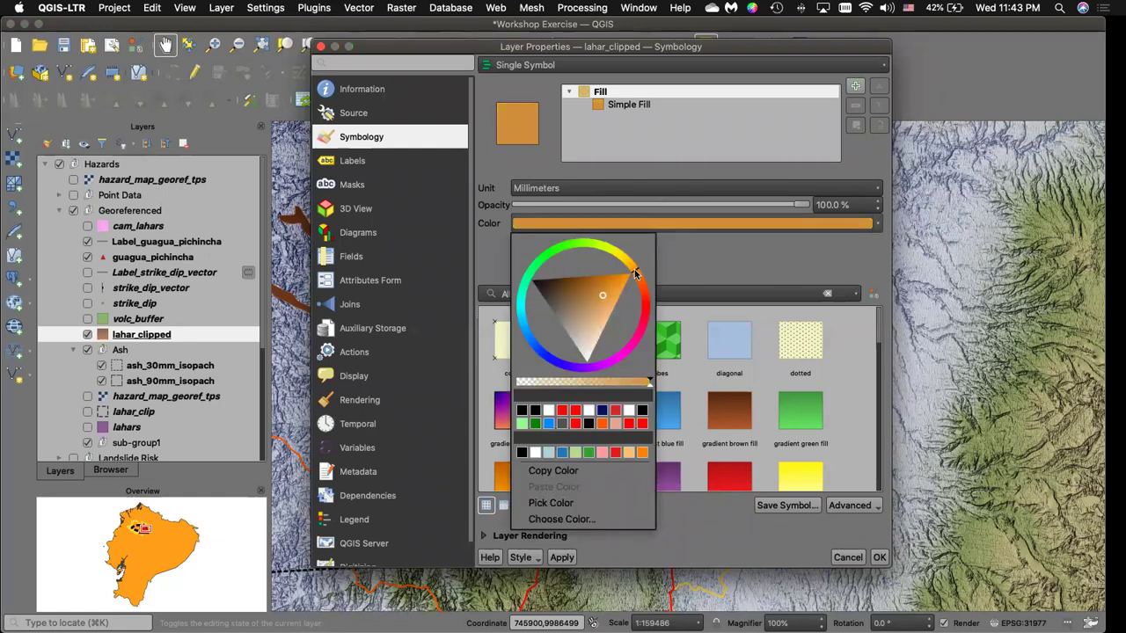
{"action": "mouse_move", "coordinate": [633, 267]}
{"action": "left_mouse_down"}
{"action": "mouse_move", "coordinate": [632, 284]}
{"action": "mouse_move", "coordinate": [594, 275]}
{"action": "left_mouse_up"}
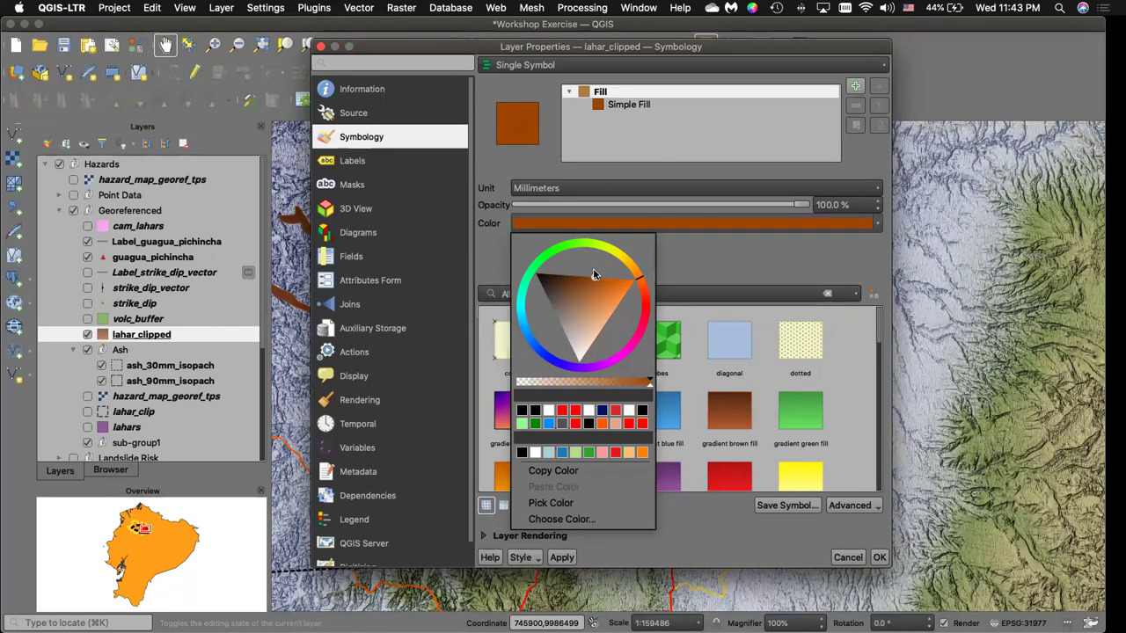
{"action": "left_click", "coordinate": [789, 242]}
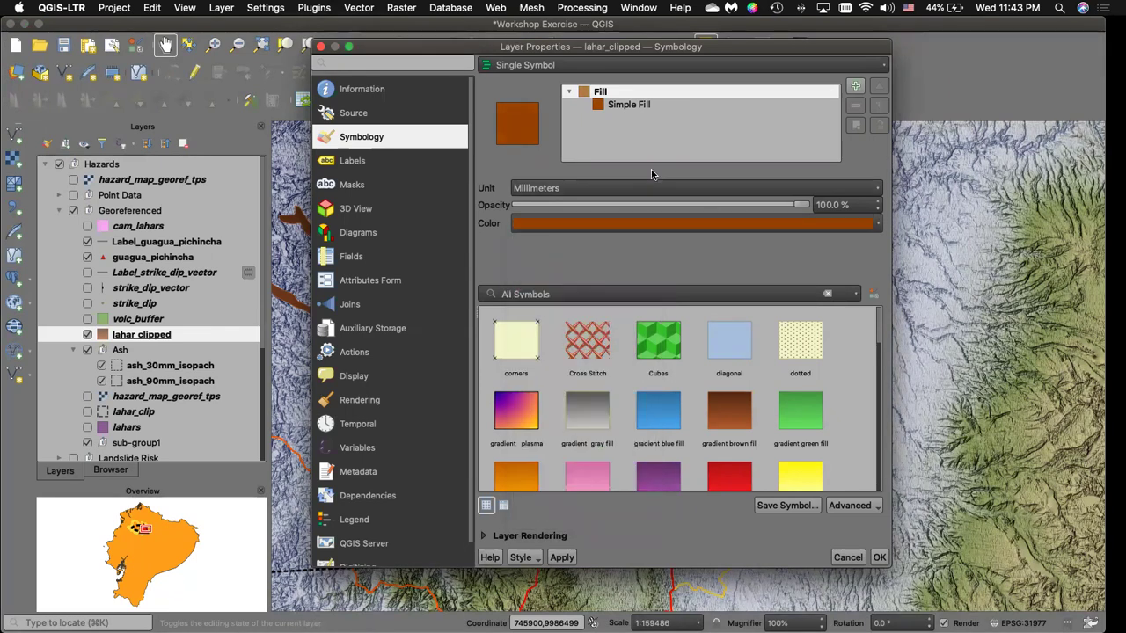
{"action": "left_click", "coordinate": [650, 103]}
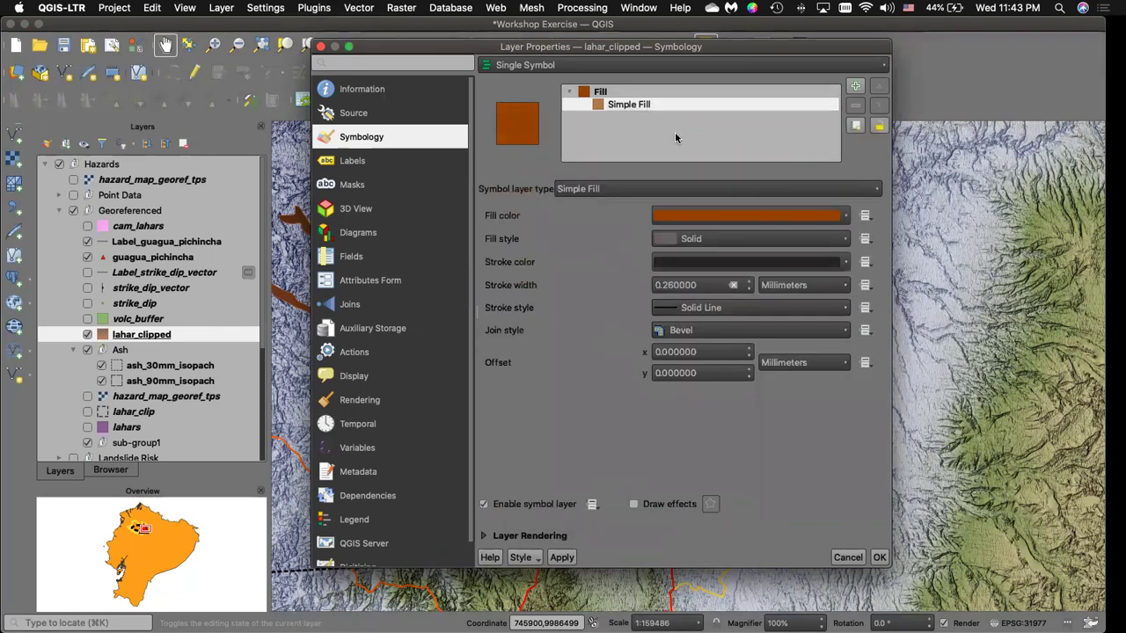
Set the lahar_clipped stroke color to pure black and its stroke width to 0.46 mm.
{"action": "left_click", "coordinate": [846, 266]}
{"action": "left_click", "coordinate": [694, 308]}
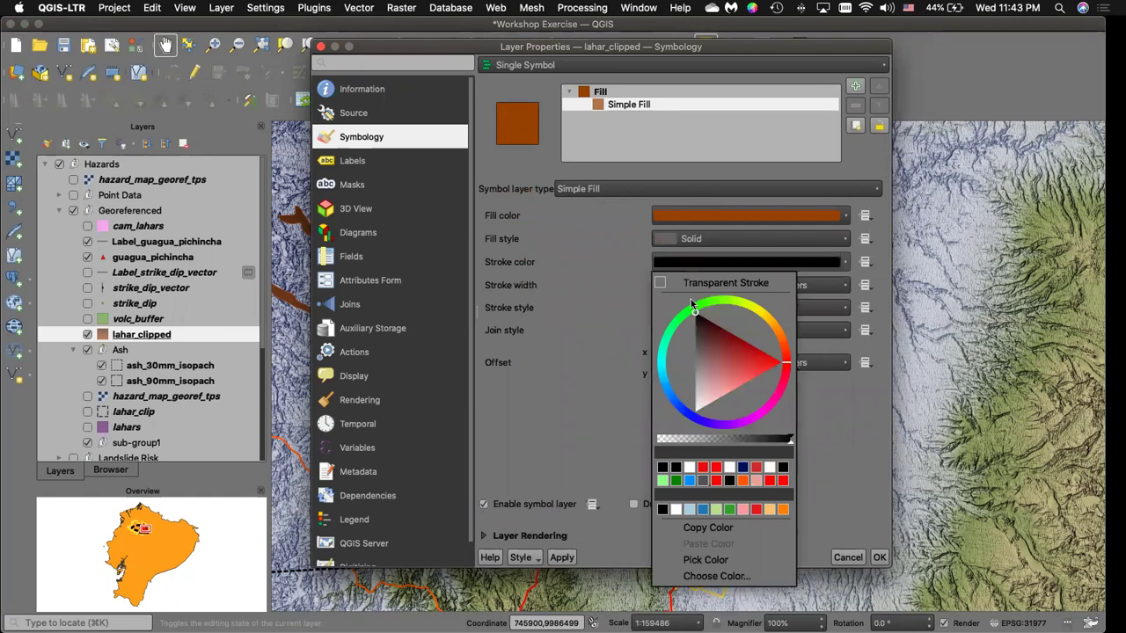
{"action": "left_click", "coordinate": [575, 264]}
{"action": "left_click", "coordinate": [747, 282]}
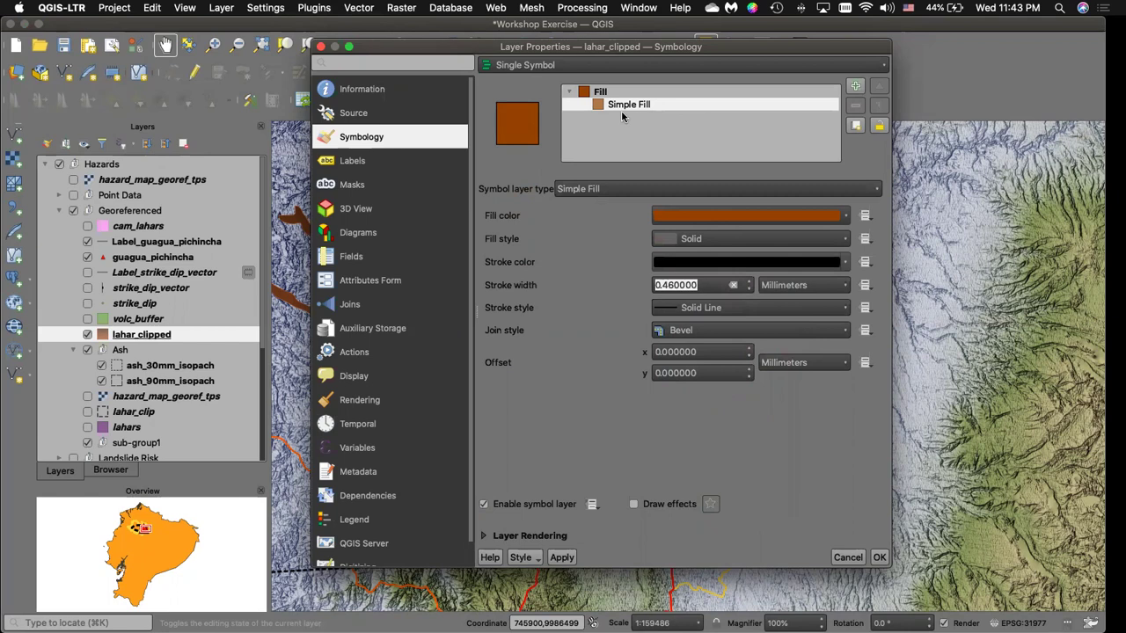
Keep the Single Symbol renderer with its Simple Fill for lahar_clipped, then apply the styling and accept the layer properties.
{"action": "left_click", "coordinate": [571, 71]}
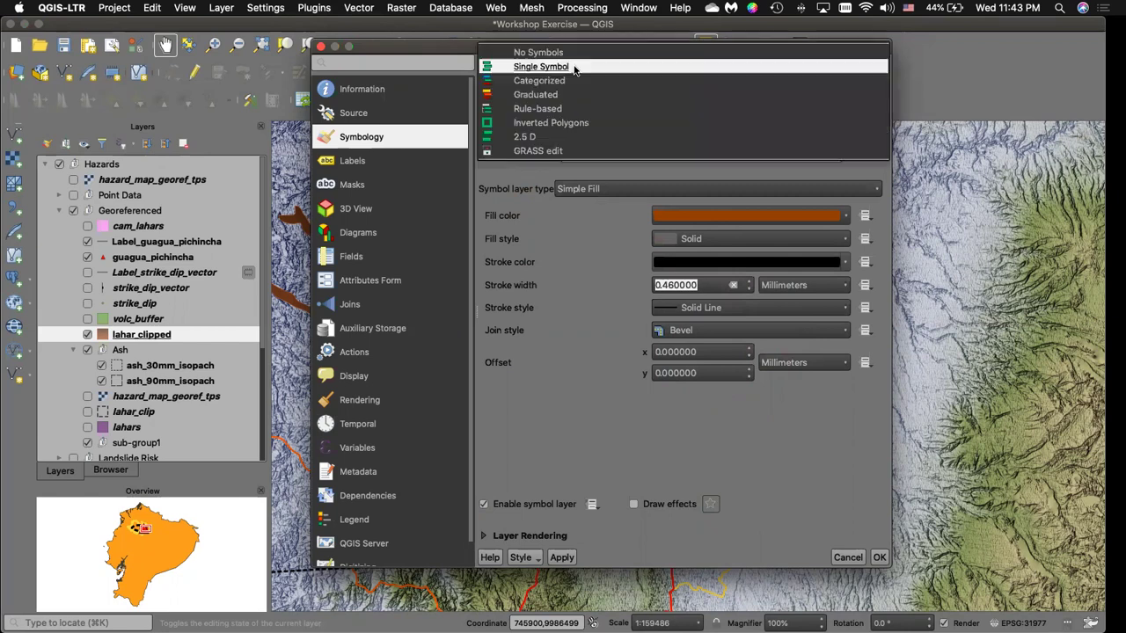
{"action": "left_click", "coordinate": [572, 68]}
{"action": "left_click", "coordinate": [600, 93]}
{"action": "left_click", "coordinate": [631, 105]}
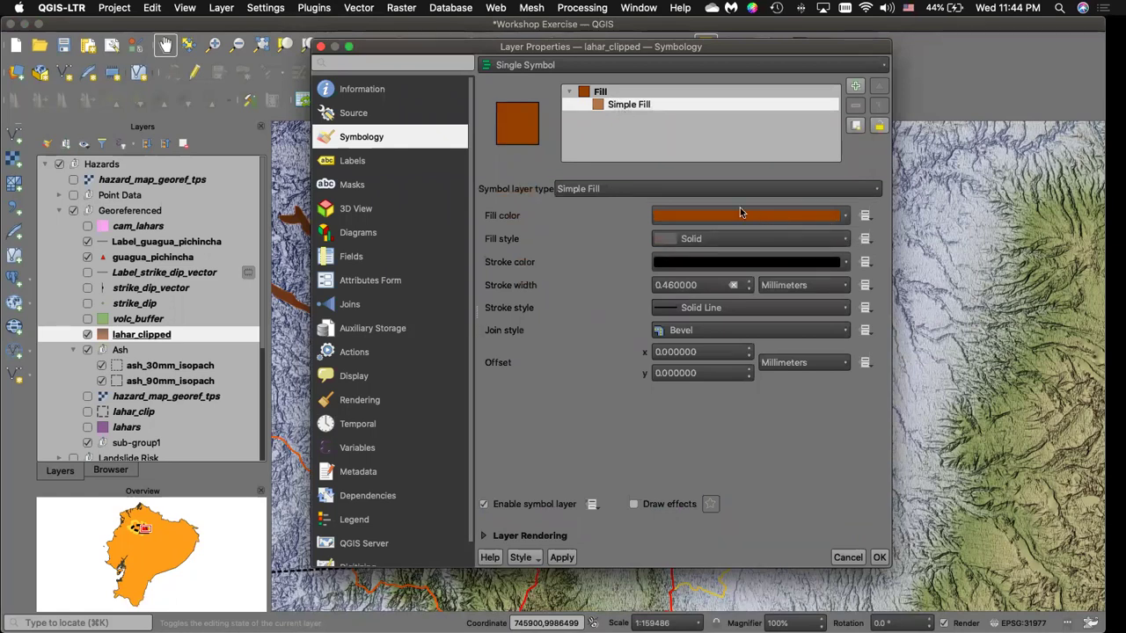
{"action": "mouse_move", "coordinate": [719, 209]}
{"action": "left_click", "coordinate": [560, 557]}
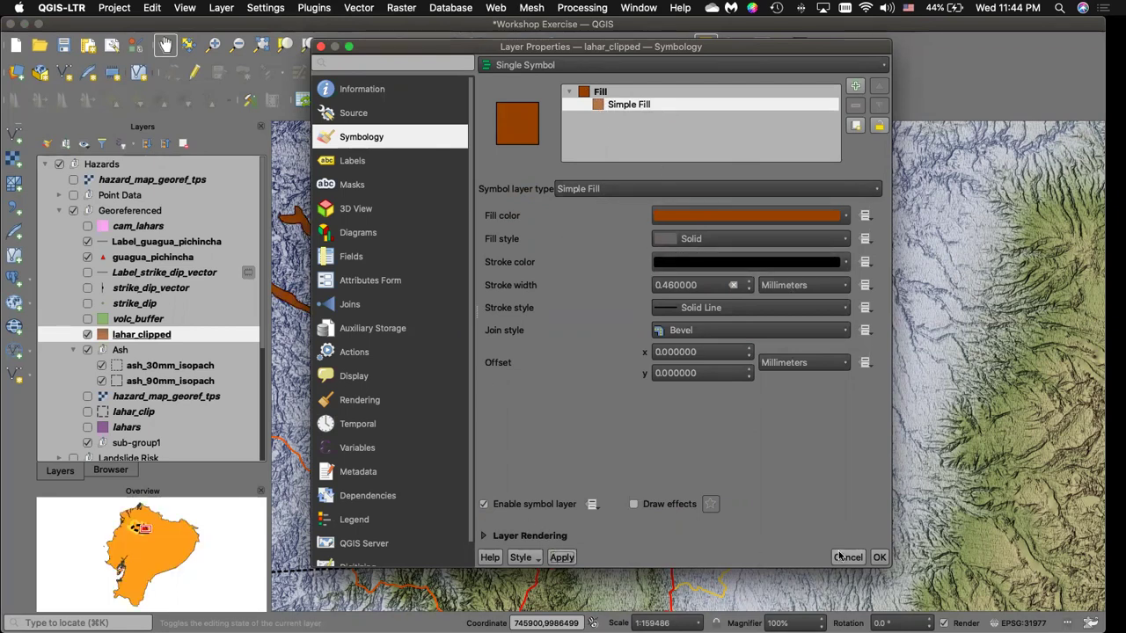
{"action": "left_click", "coordinate": [879, 557]}
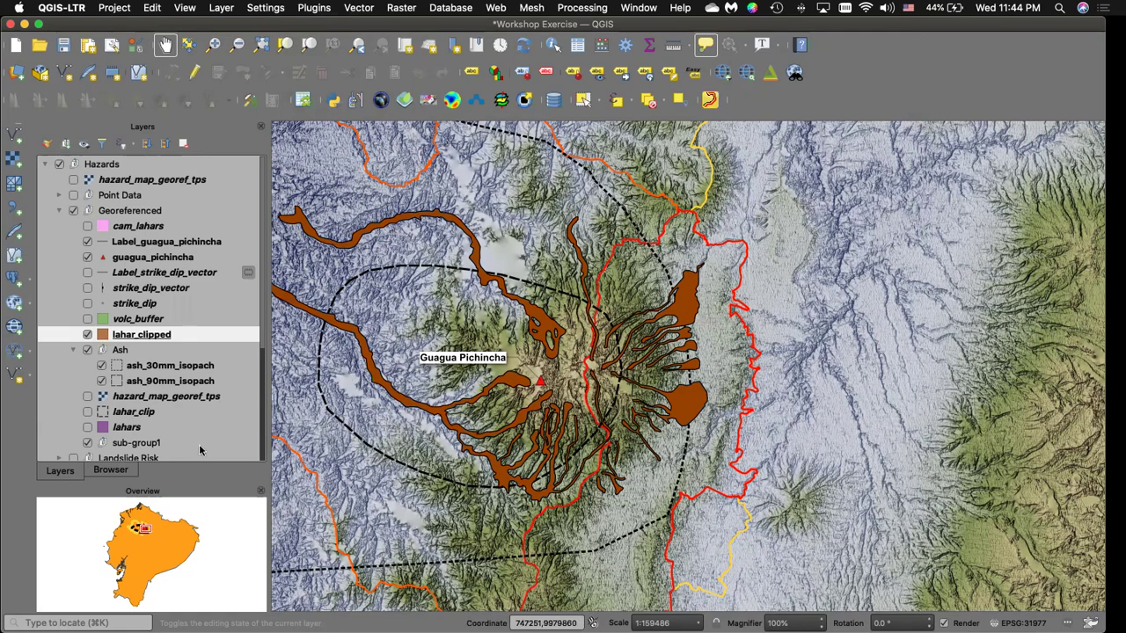
Review the Simple Fill stroke settings of the ash_30mm_isopach layer and close its properties without changes.
{"action": "left_click", "coordinate": [154, 364]}
{"action": "right_click", "coordinate": [156, 368]}
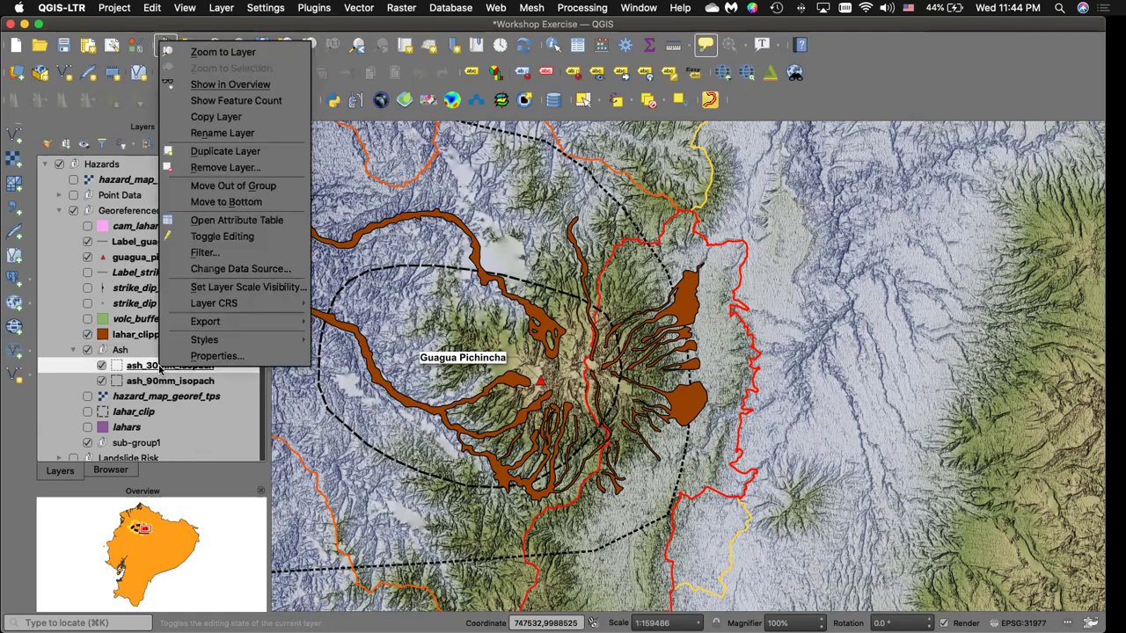
{"action": "left_click", "coordinate": [217, 356]}
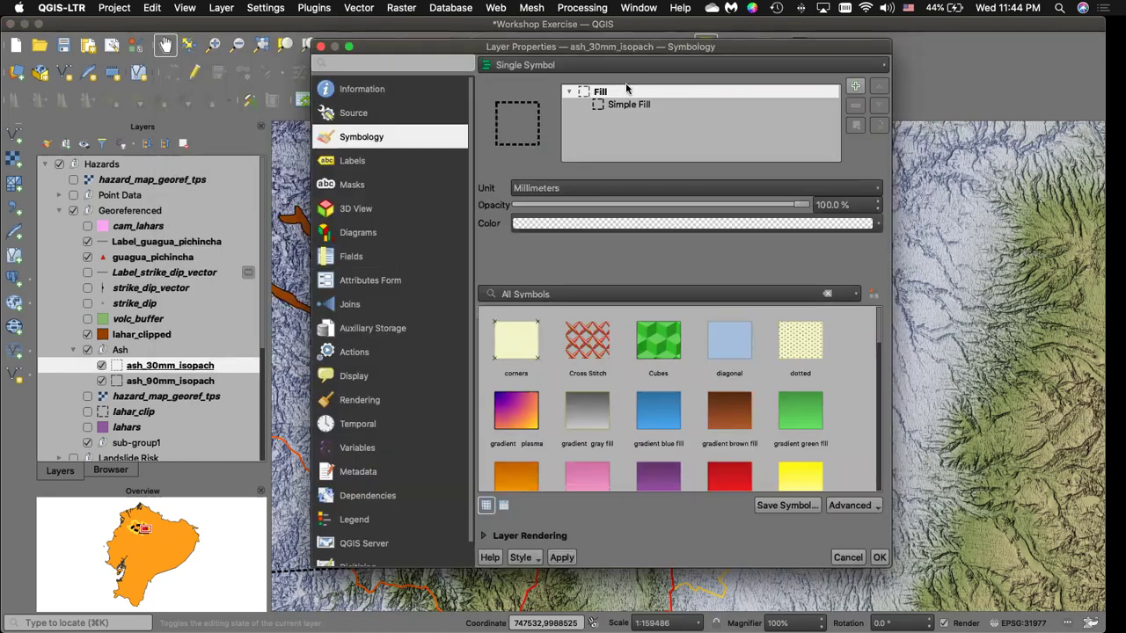
{"action": "left_click", "coordinate": [616, 104]}
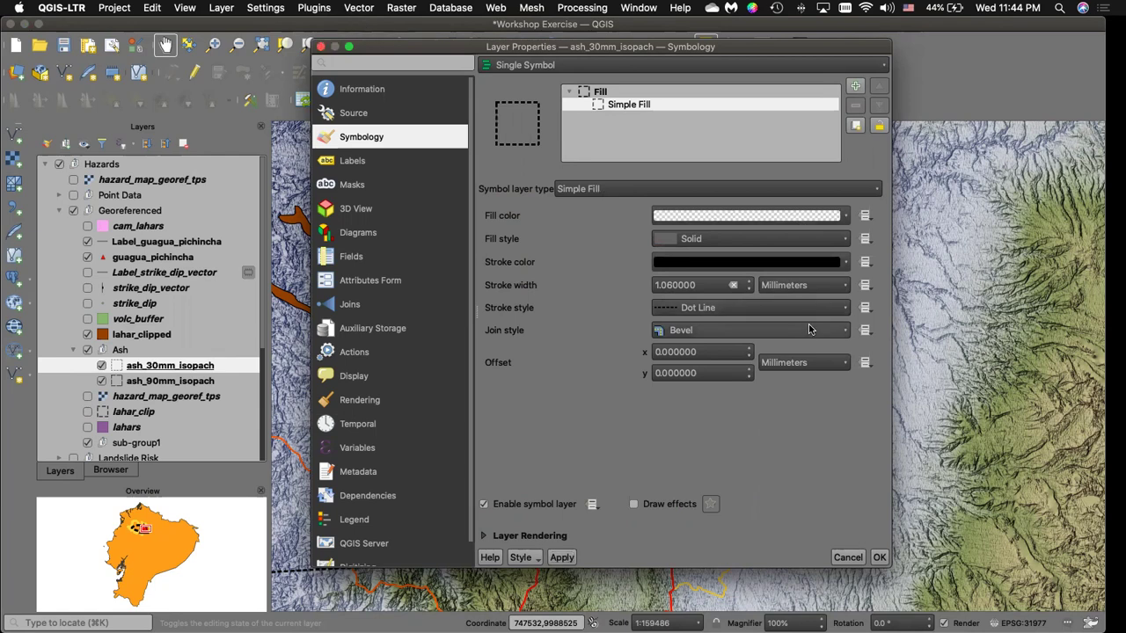
{"action": "left_click", "coordinate": [322, 47]}
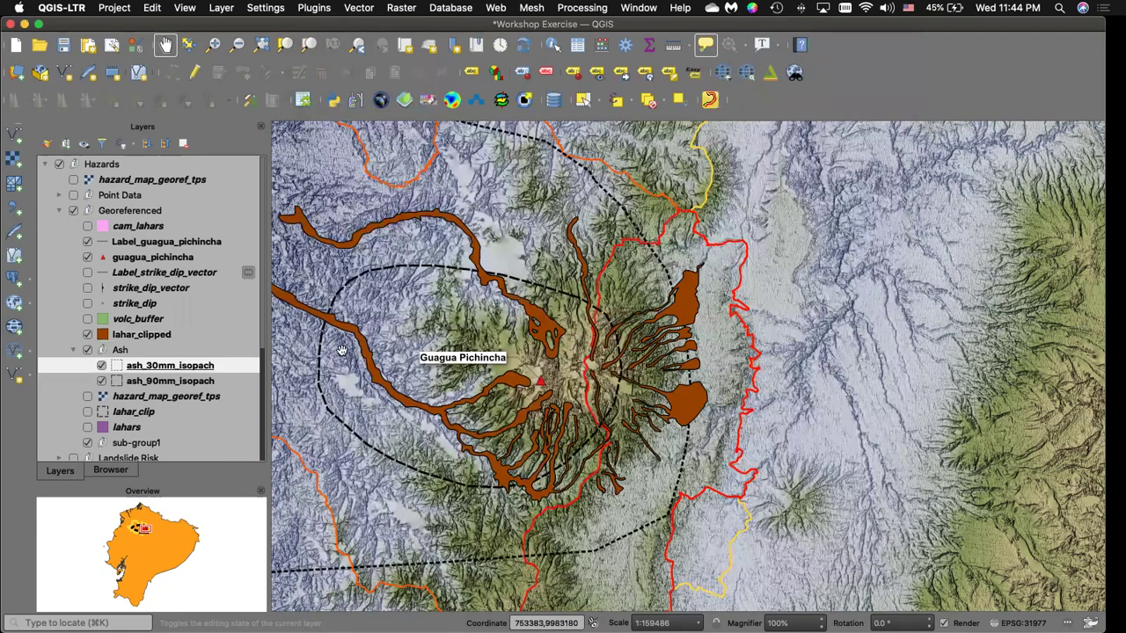
Expand the Population group under Base_Layers and bring the whole regional_affected_area boundary into view on the map.
{"action": "scroll", "coordinate": [176, 365], "scroll_direction": "down", "scroll_amount": 5}
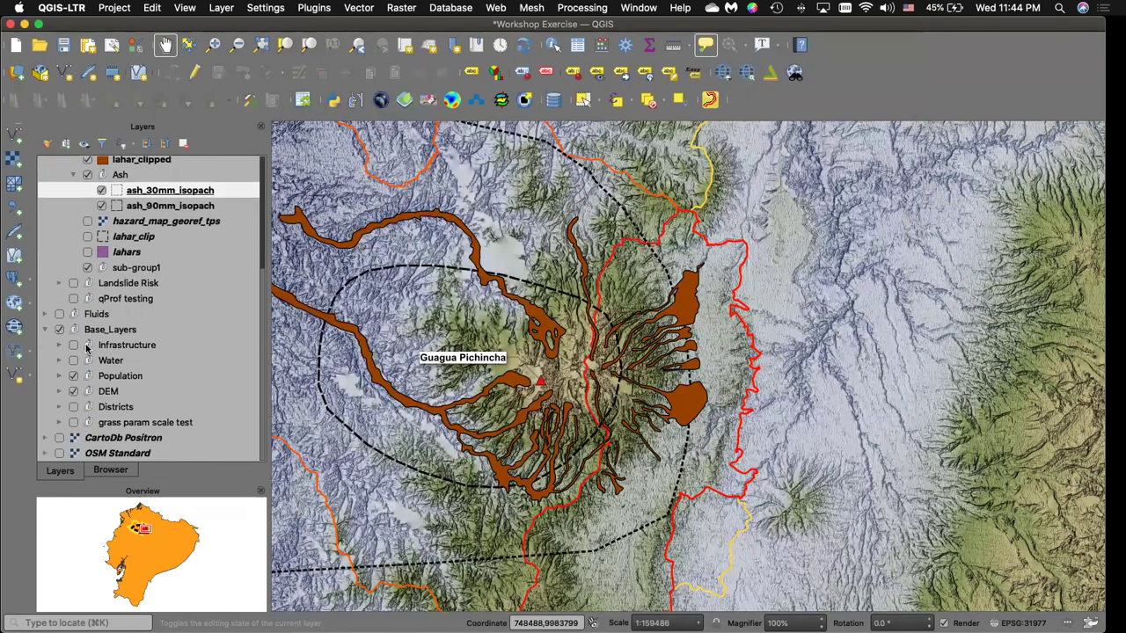
{"action": "left_click", "coordinate": [59, 376]}
{"action": "scroll", "coordinate": [107, 369], "scroll_direction": "down", "scroll_amount": 3}
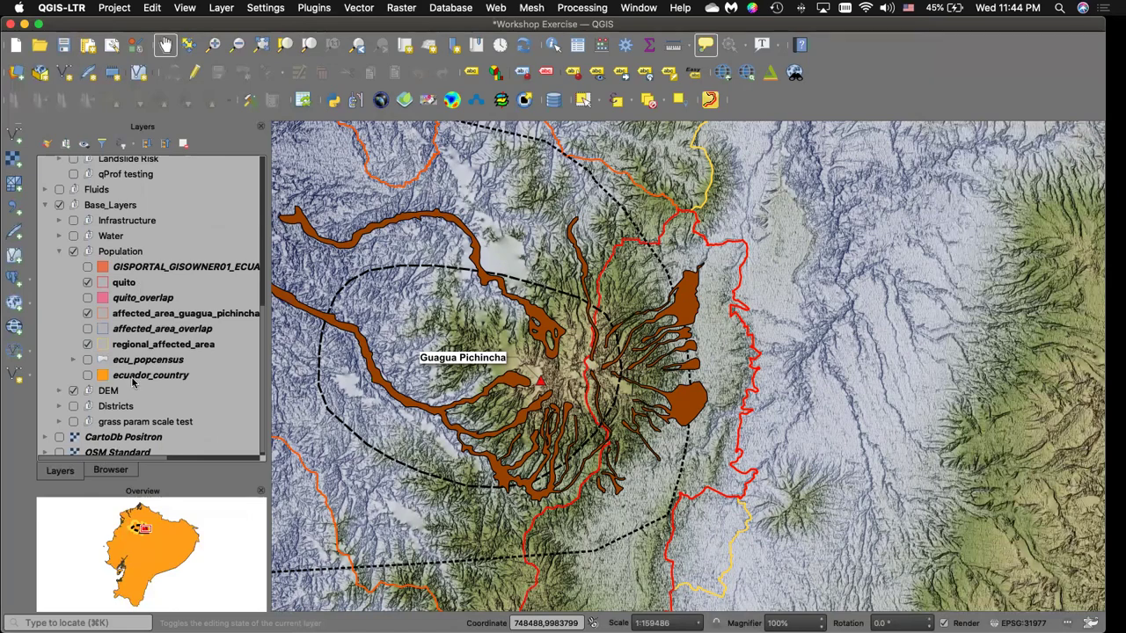
{"action": "scroll", "coordinate": [176, 318], "scroll_direction": "right", "scroll_amount": 3}
{"action": "scroll", "coordinate": [176, 318], "scroll_direction": "left", "scroll_amount": 3}
{"action": "left_click", "coordinate": [155, 317]}
{"action": "left_click", "coordinate": [148, 347]}
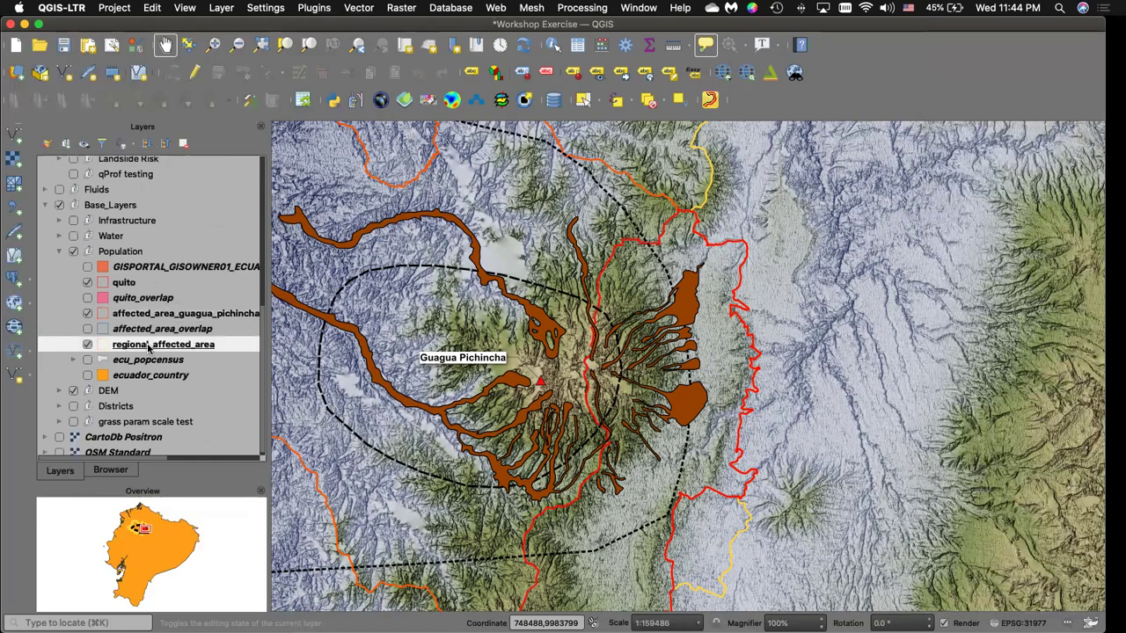
{"action": "scroll", "coordinate": [444, 332], "scroll_direction": "down", "scroll_amount": 2}
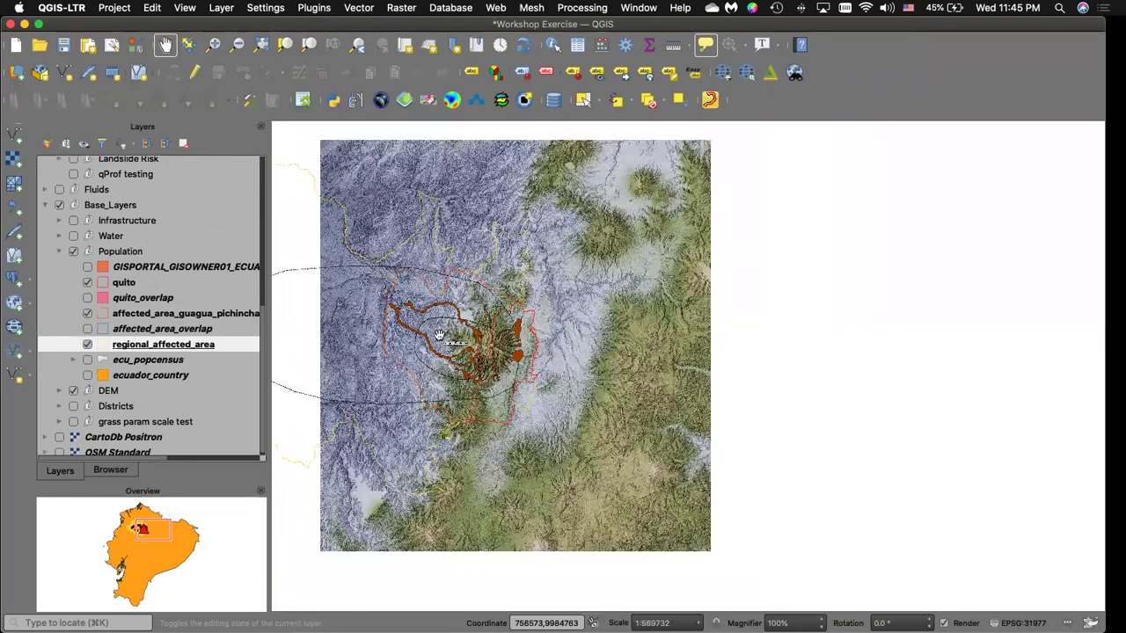
{"action": "left_click_drag", "start_coordinate": [633, 317], "coordinate": [756, 348]}
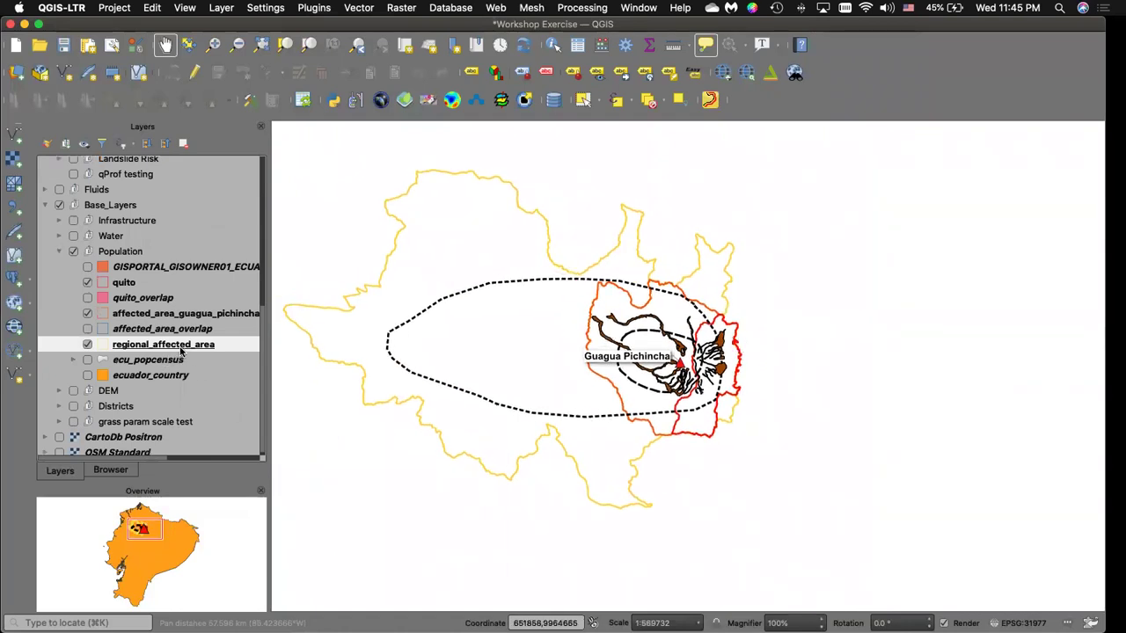
Examine the quito, affected_area_guagua_pichincha and regional_affected_area boundaries on the map around the Guagua Pichincha volcano.
{"action": "left_click", "coordinate": [163, 314]}
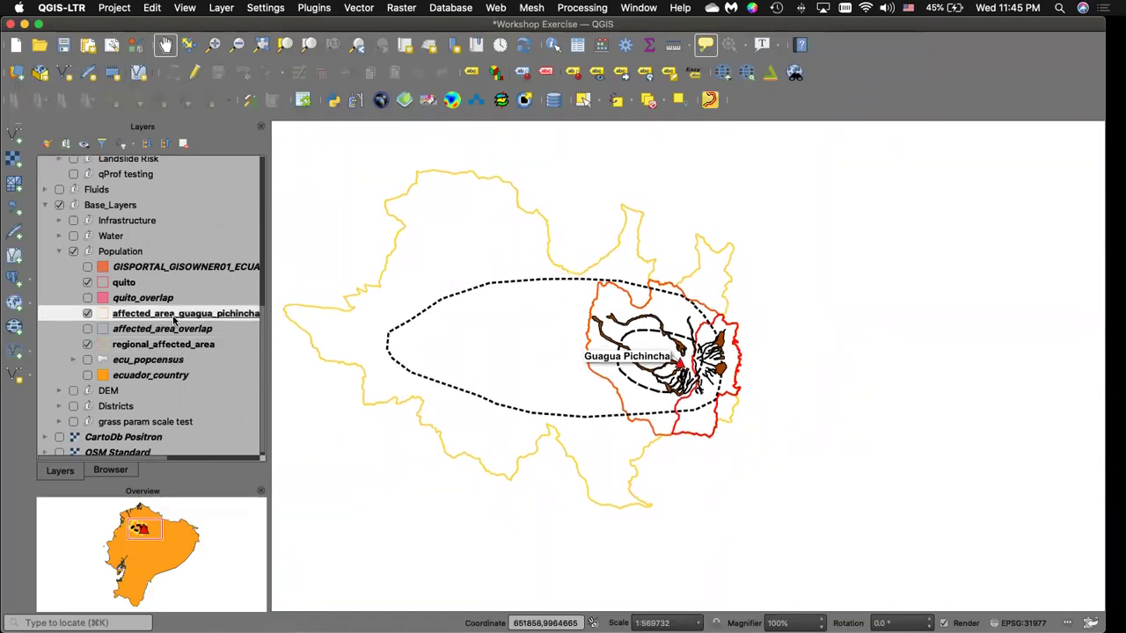
{"action": "left_click", "coordinate": [139, 283]}
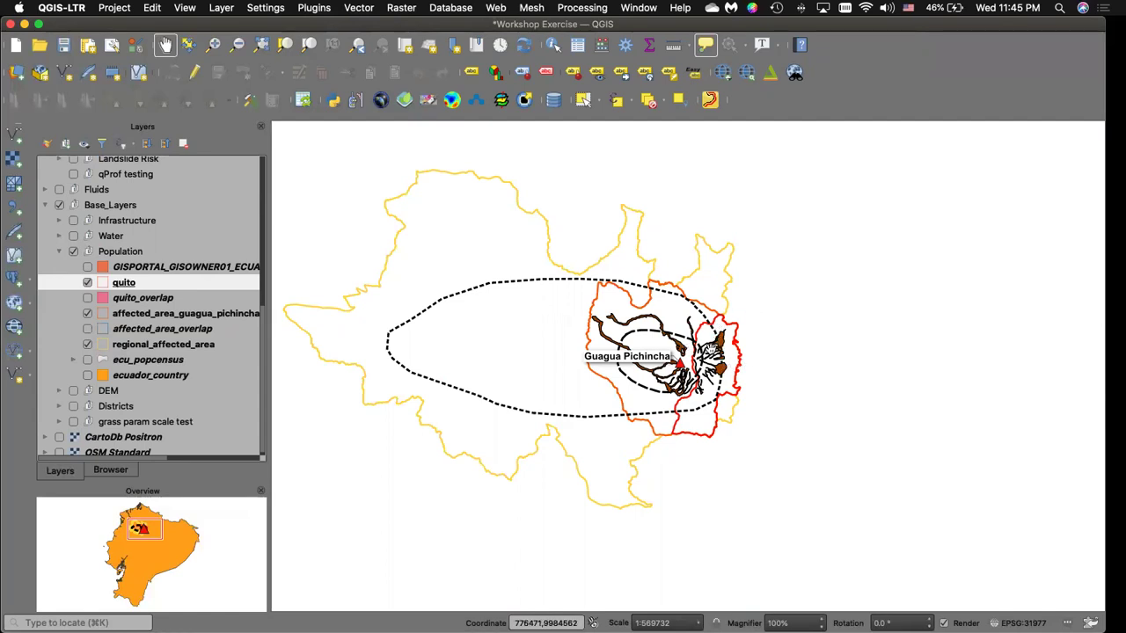
{"action": "mouse_move", "coordinate": [709, 350]}
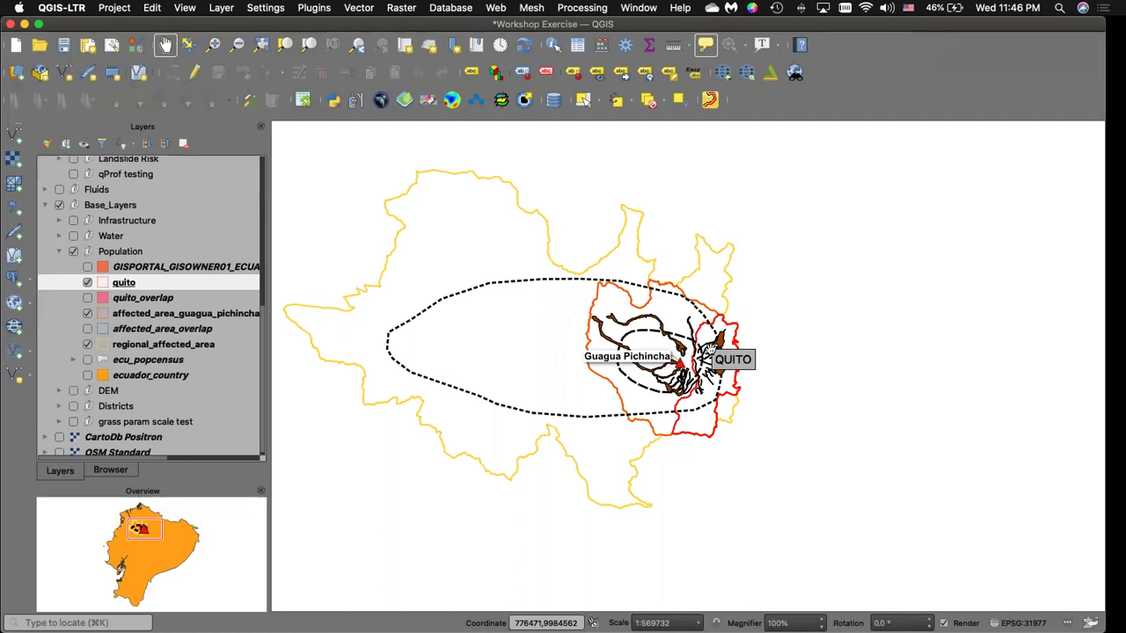
{"action": "scroll", "coordinate": [732, 354], "scroll_direction": "up", "scroll_amount": 3}
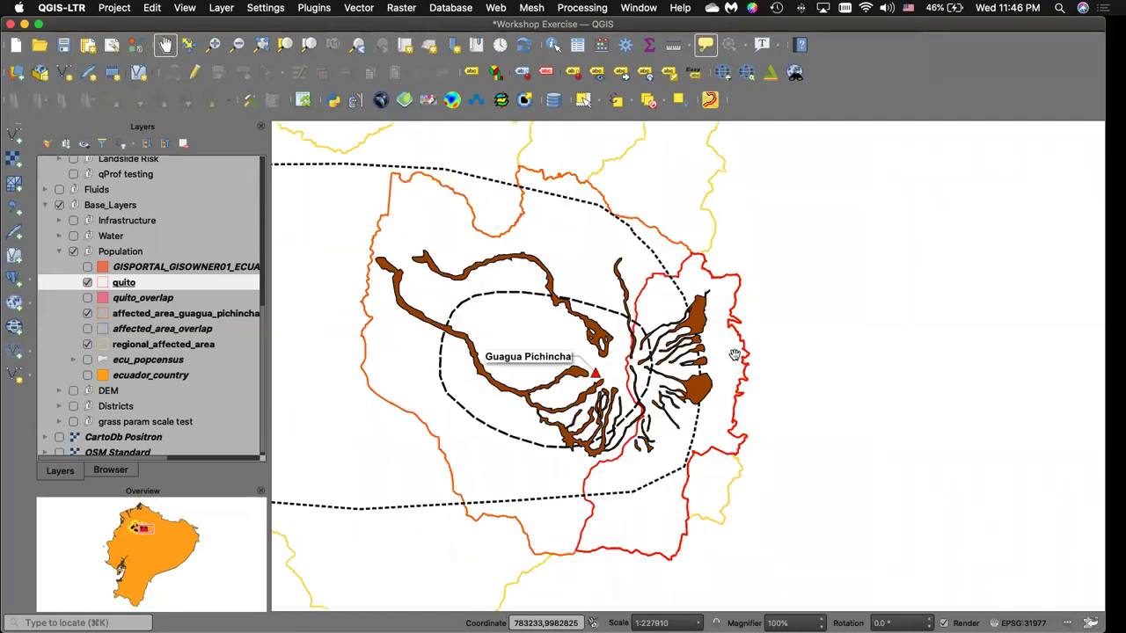
{"action": "left_click", "coordinate": [173, 315]}
{"action": "left_click", "coordinate": [153, 344]}
{"action": "left_click", "coordinate": [142, 286]}
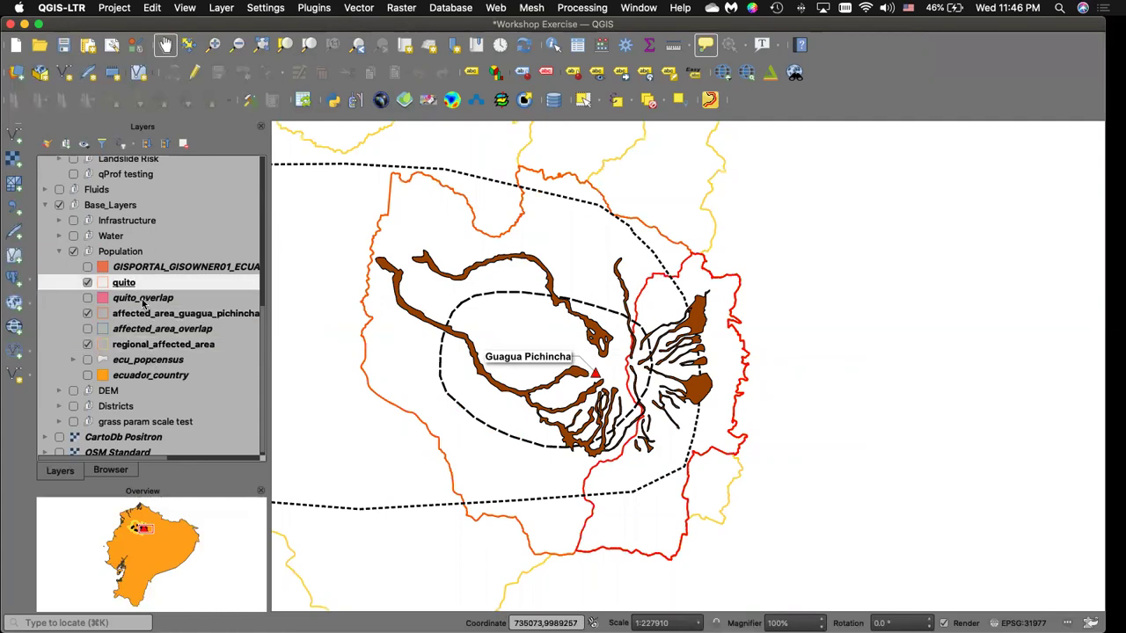
{"action": "left_click", "coordinate": [145, 302]}
{"action": "left_click", "coordinate": [142, 347]}
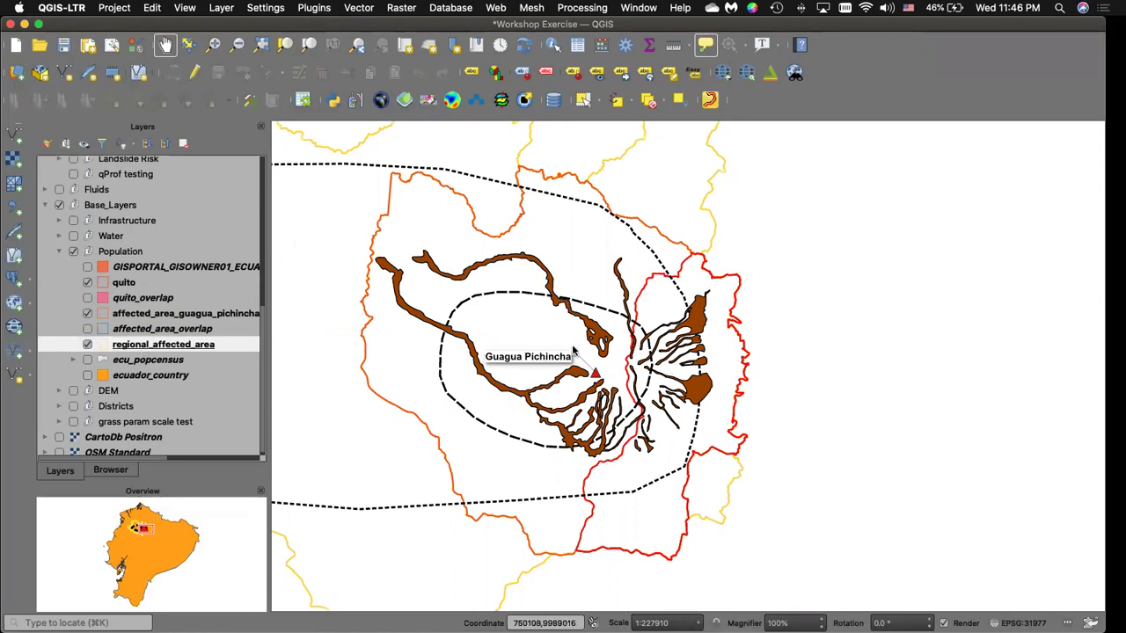
View the symbology properties of the affected_area_guagua_pichincha layer and close them without changes.
{"action": "left_click", "coordinate": [134, 316]}
{"action": "right_click", "coordinate": [134, 316]}
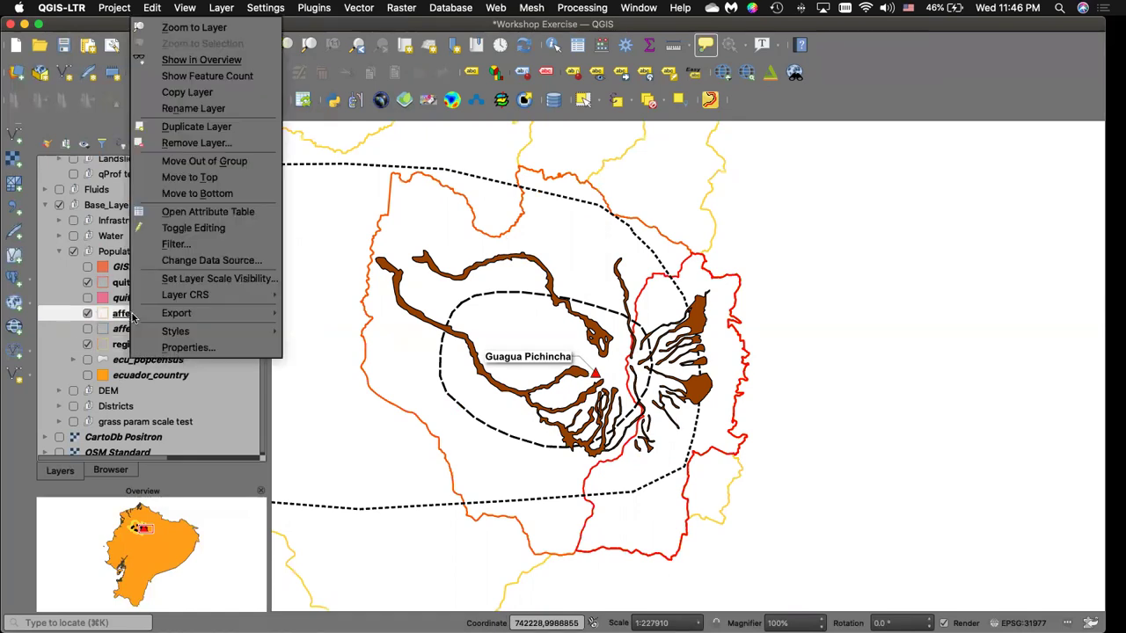
{"action": "left_click", "coordinate": [173, 348]}
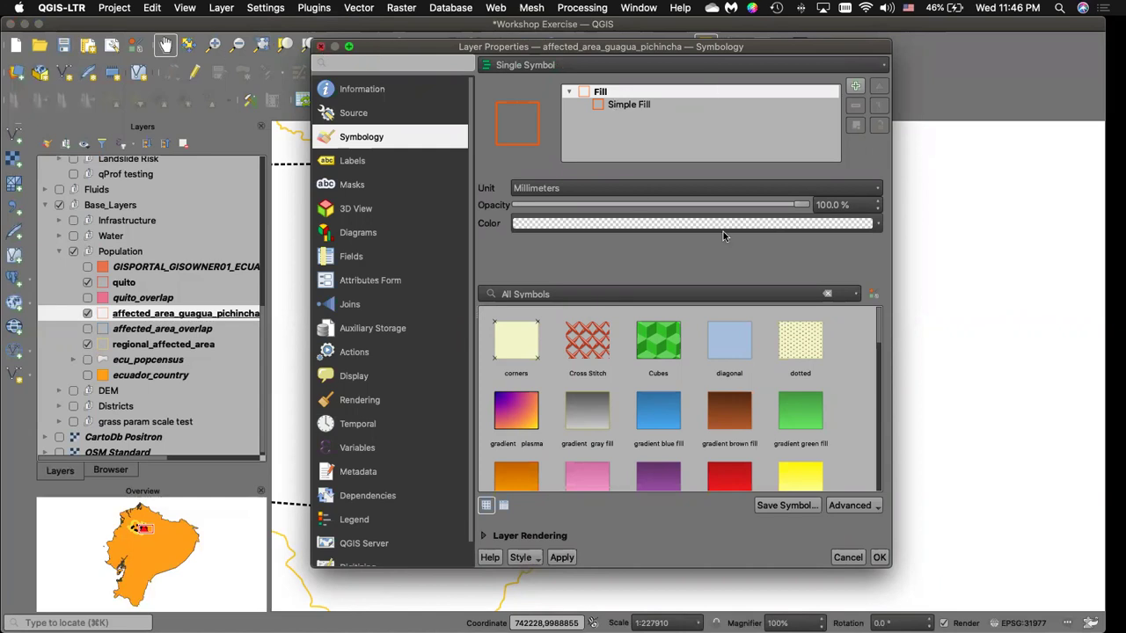
{"action": "key", "text": "Escape"}
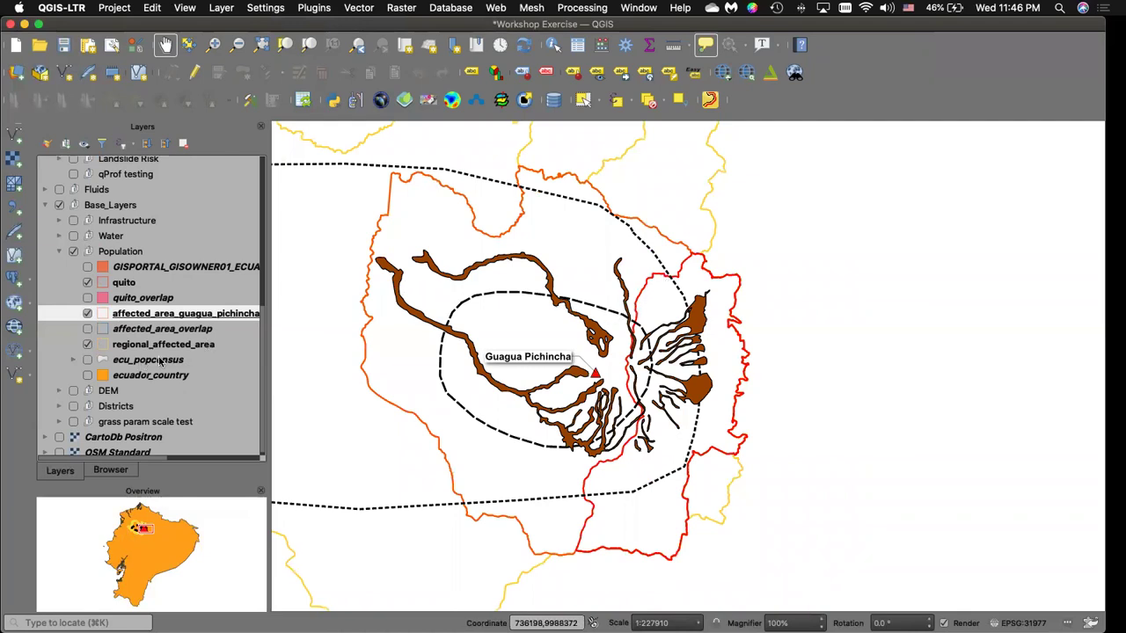
Browse the project files: expand the GIS for Geoscientists favorite, its qgis folder and GIS_Base_Layers, and look through the base layer files.
{"action": "scroll", "coordinate": [145, 299], "scroll_direction": "up", "scroll_amount": 10}
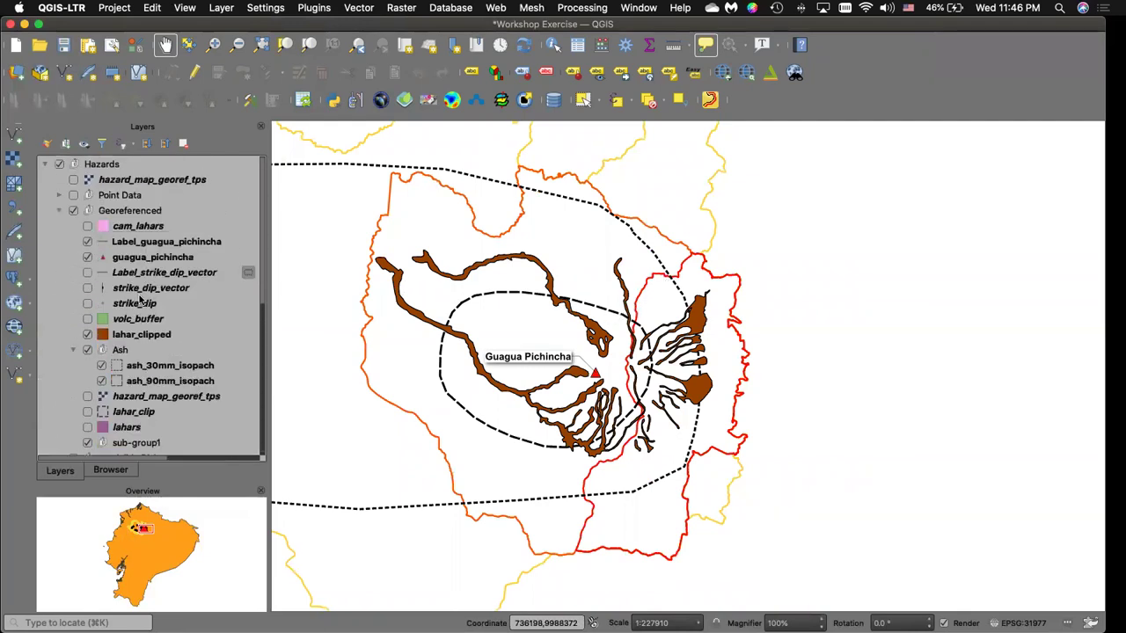
{"action": "left_click", "coordinate": [111, 470]}
{"action": "scroll", "coordinate": [95, 222], "scroll_direction": "right", "scroll_amount": 5}
{"action": "left_click", "coordinate": [90, 215]}
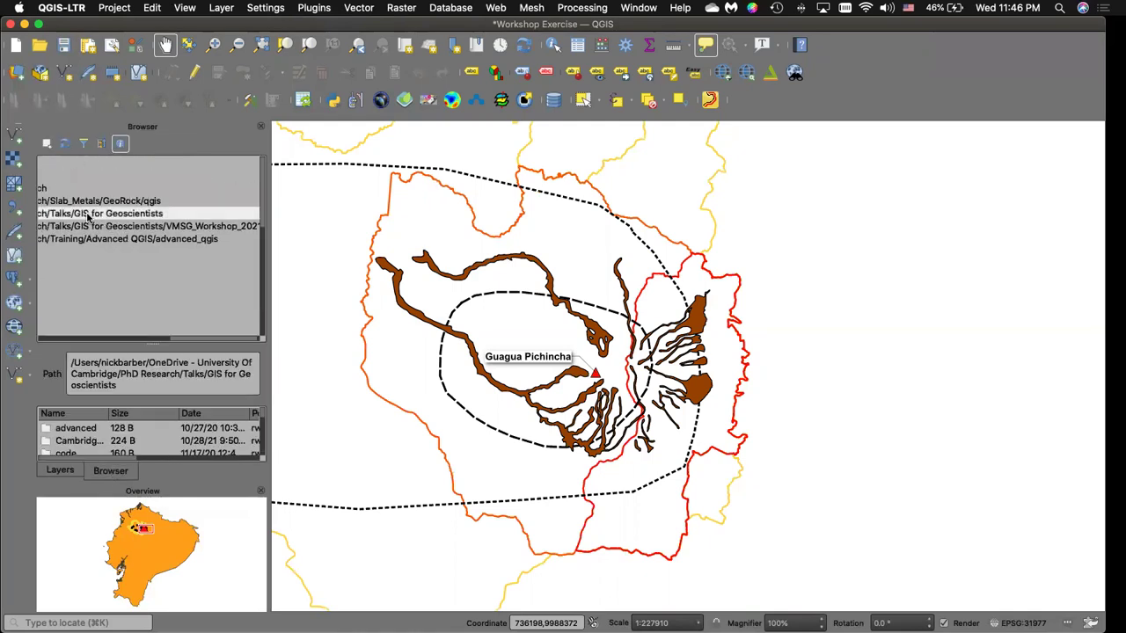
{"action": "scroll", "coordinate": [84, 218], "scroll_direction": "left", "scroll_amount": 5}
{"action": "left_click", "coordinate": [59, 213]}
{"action": "left_click", "coordinate": [75, 314]}
{"action": "left_click", "coordinate": [87, 251]}
{"action": "scroll", "coordinate": [89, 251], "scroll_direction": "down", "scroll_amount": 5}
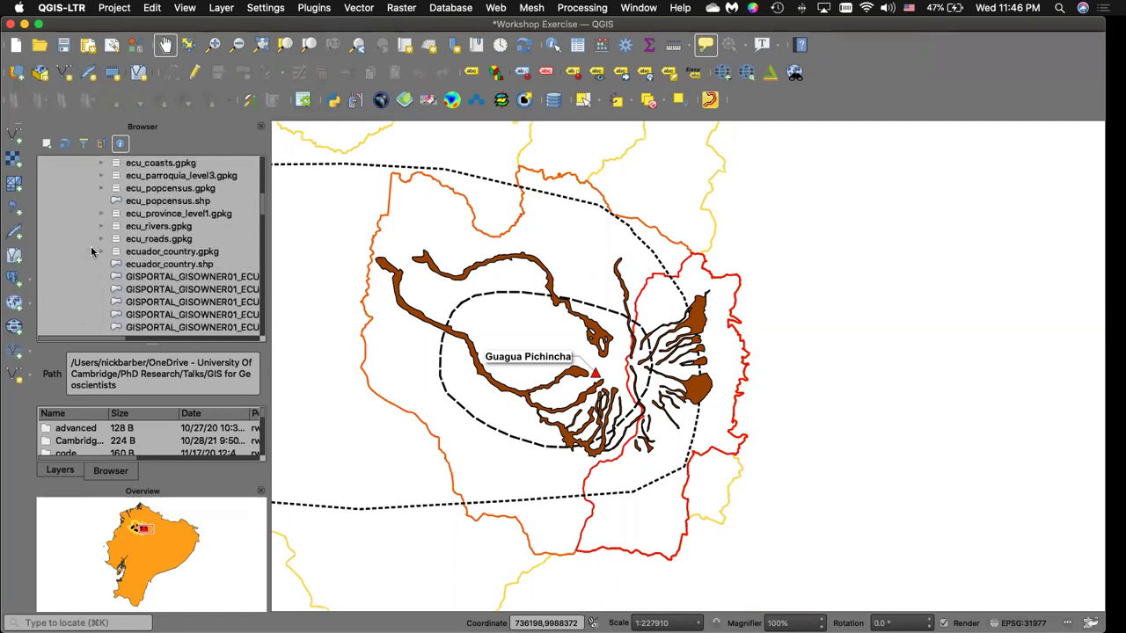
{"action": "scroll", "coordinate": [90, 252], "scroll_direction": "down", "scroll_amount": 5}
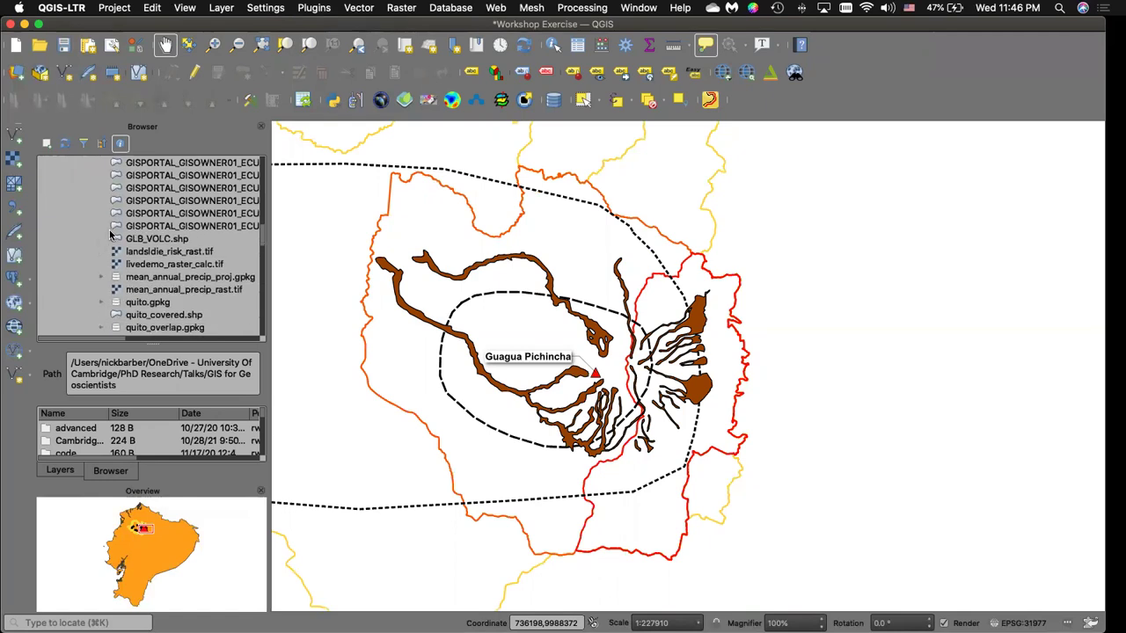
{"action": "scroll", "coordinate": [110, 235], "scroll_direction": "down", "scroll_amount": 5}
{"action": "scroll", "coordinate": [110, 234], "scroll_direction": "down", "scroll_amount": 10}
{"action": "scroll", "coordinate": [110, 233], "scroll_direction": "down", "scroll_amount": 1}
Expand the Geology folder in qgis and look through the files in it and the base layers folder.
{"action": "left_click", "coordinate": [88, 213]}
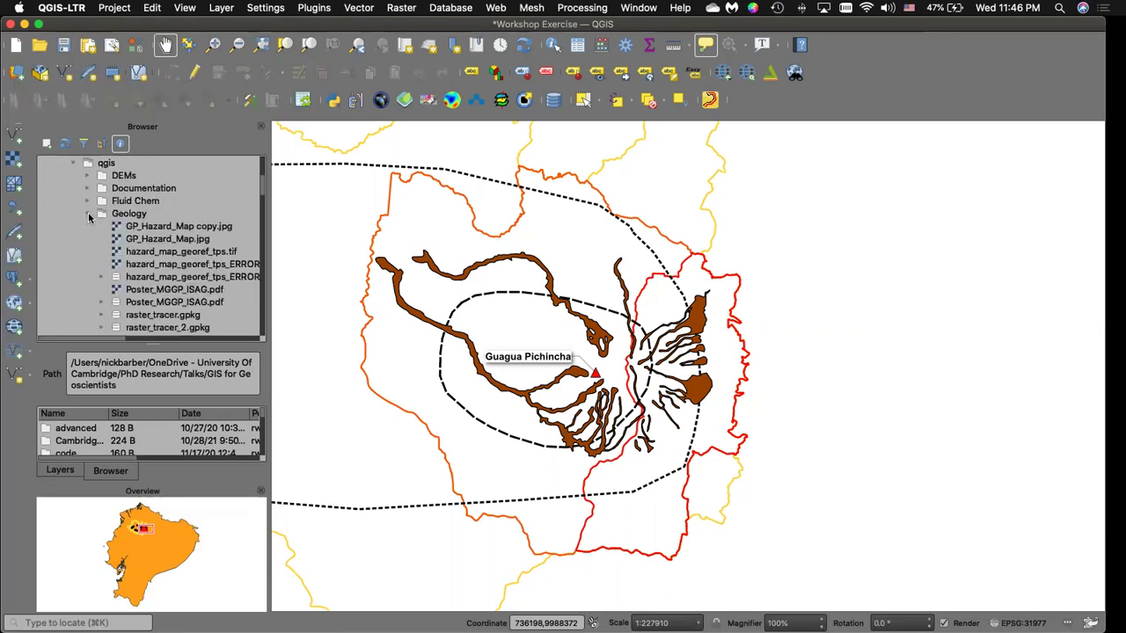
{"action": "scroll", "coordinate": [99, 218], "scroll_direction": "up", "scroll_amount": 1}
{"action": "scroll", "coordinate": [113, 228], "scroll_direction": "down", "scroll_amount": 2}
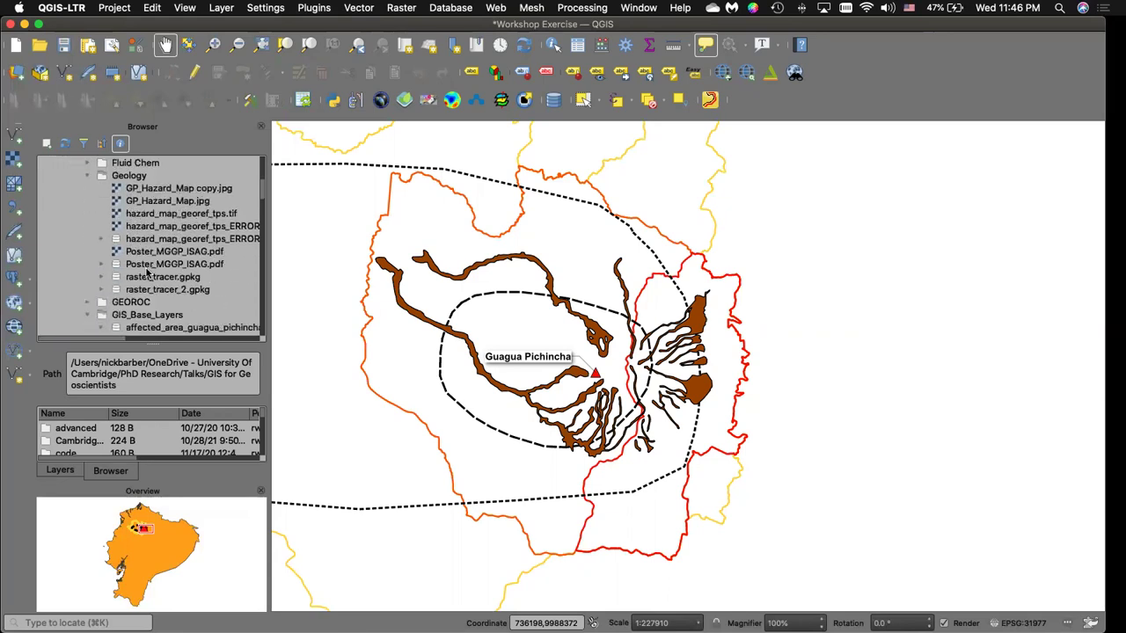
{"action": "scroll", "coordinate": [138, 247], "scroll_direction": "up", "scroll_amount": 1}
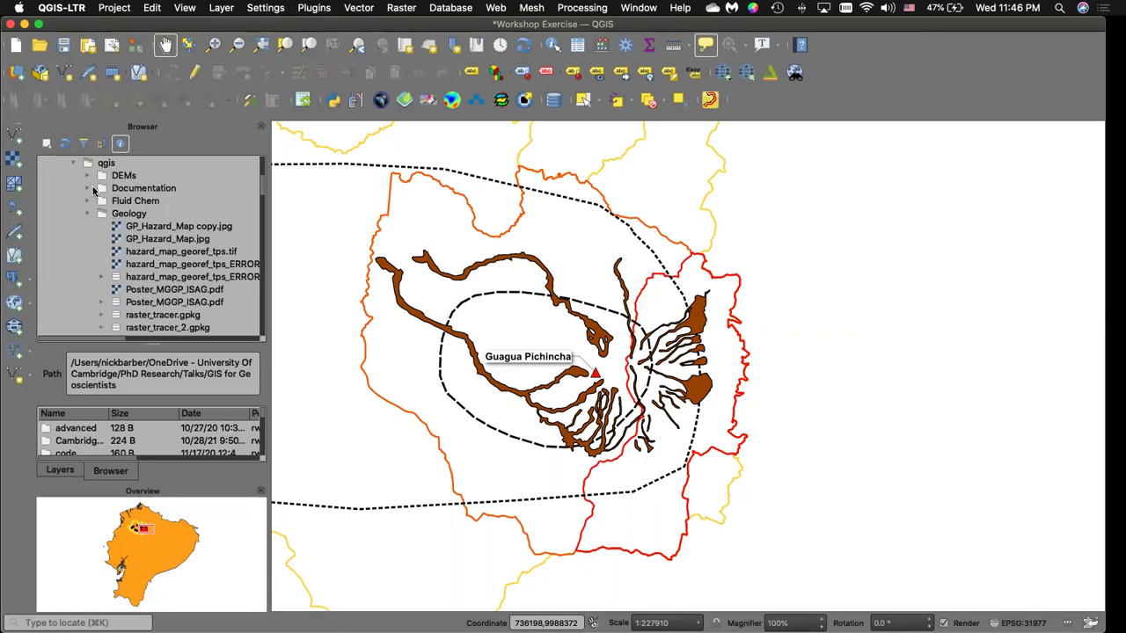
{"action": "scroll", "coordinate": [87, 216], "scroll_direction": "down", "scroll_amount": 10}
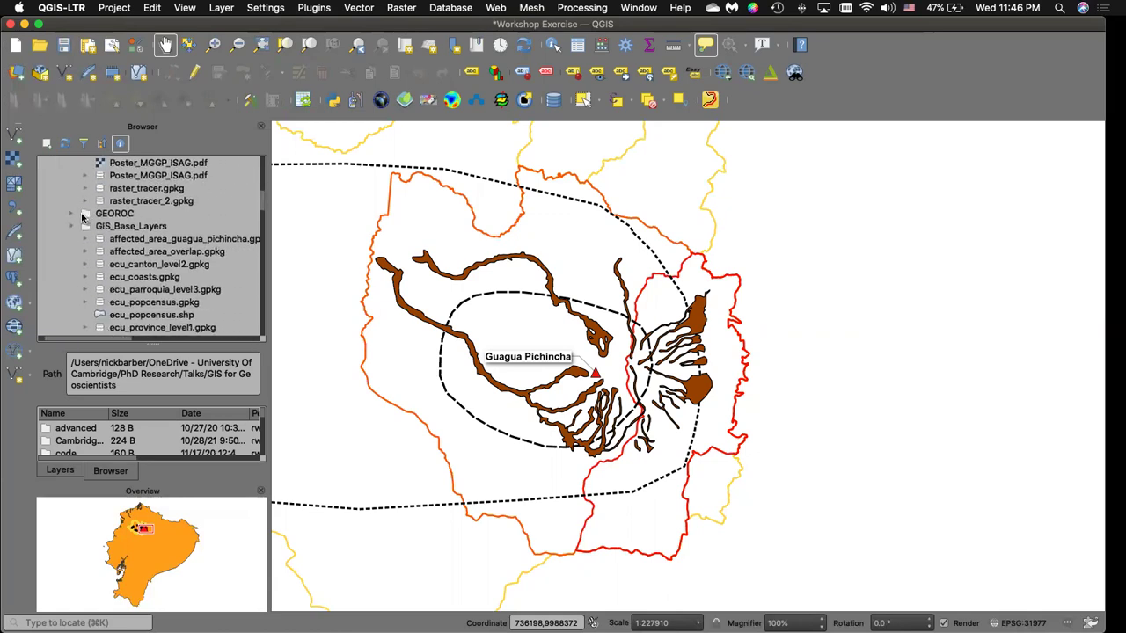
{"action": "scroll", "coordinate": [80, 221], "scroll_direction": "down", "scroll_amount": 10}
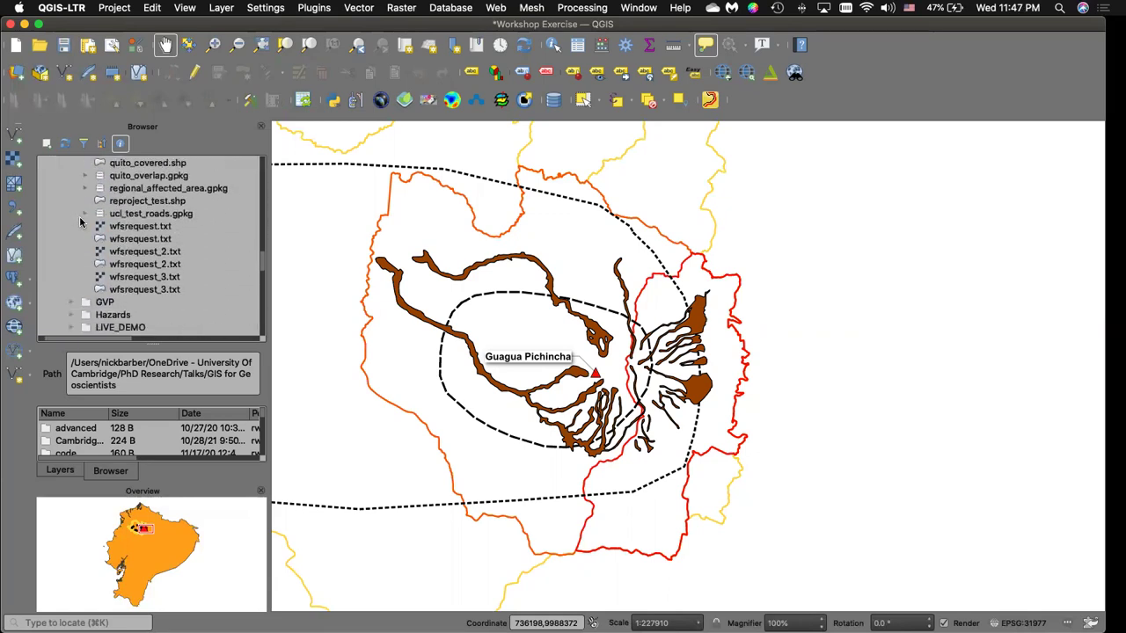
Expand the Hazards folder and select the guagua_pichincha.shp file to show its metadata.
{"action": "left_click", "coordinate": [71, 201]}
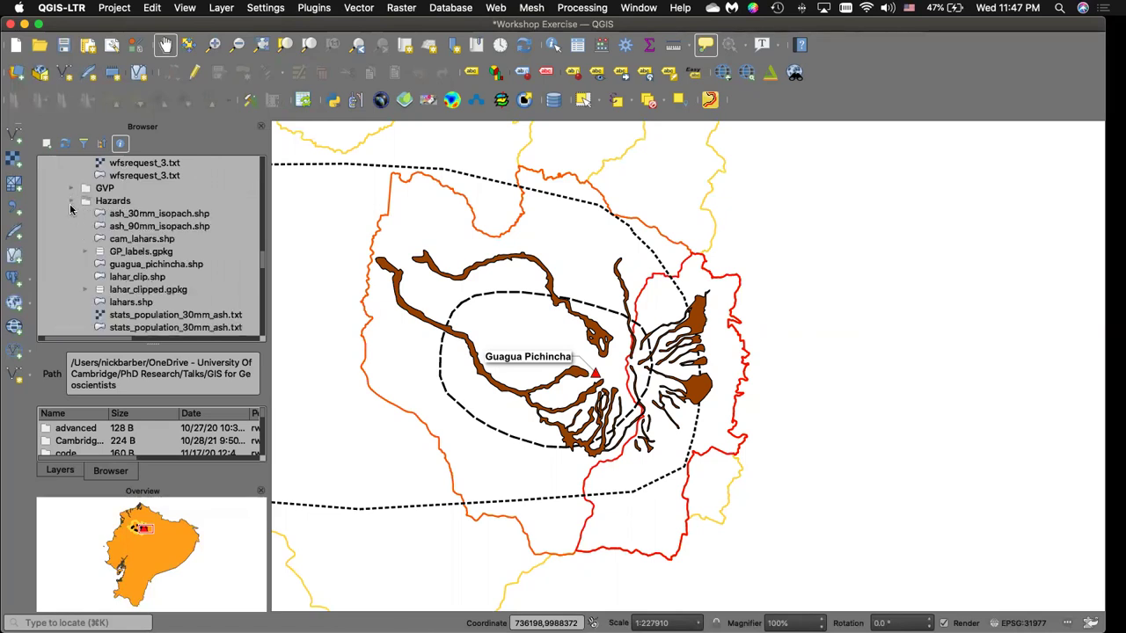
{"action": "scroll", "coordinate": [87, 220], "scroll_direction": "down", "scroll_amount": 2}
{"action": "left_click", "coordinate": [105, 240]}
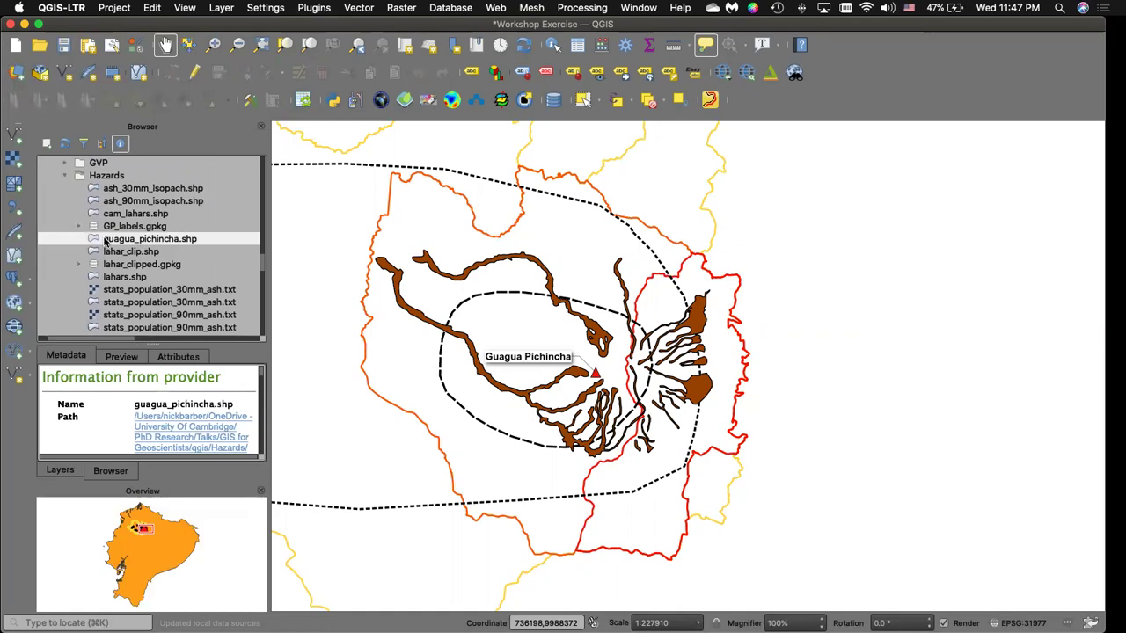
Add guagua_pichincha.shp from the Hazards folder to the project and make it the first layer in the Population group.
{"action": "double_click", "coordinate": [112, 243]}
{"action": "left_click", "coordinate": [57, 471]}
{"action": "scroll", "coordinate": [157, 390], "scroll_direction": "down", "scroll_amount": 4}
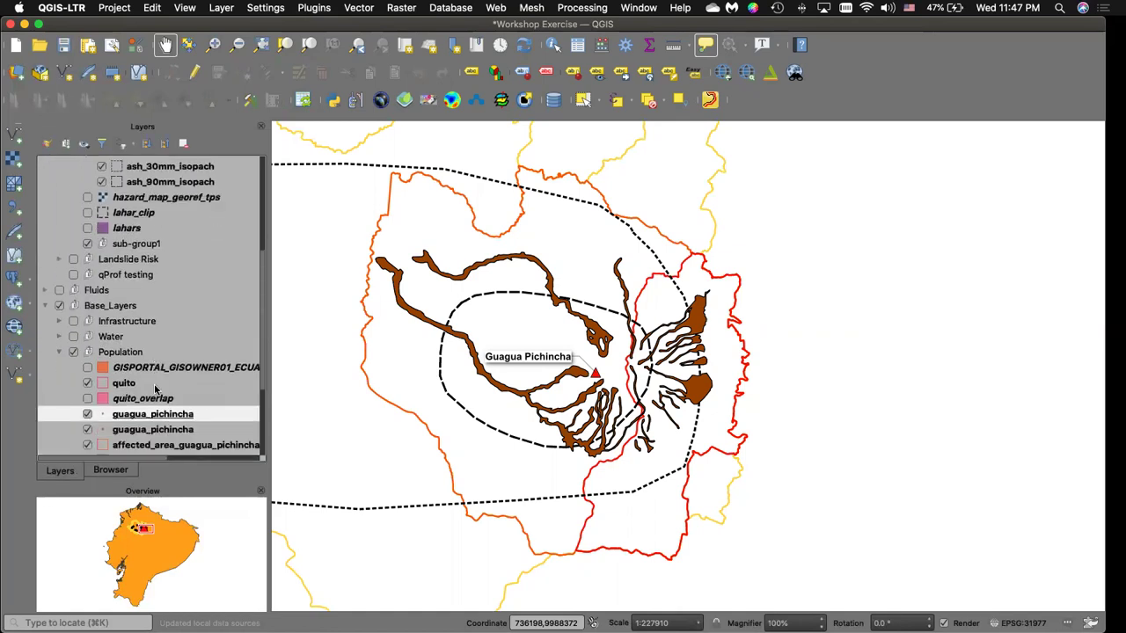
{"action": "left_click_drag", "start_coordinate": [149, 383], "coordinate": [166, 326]}
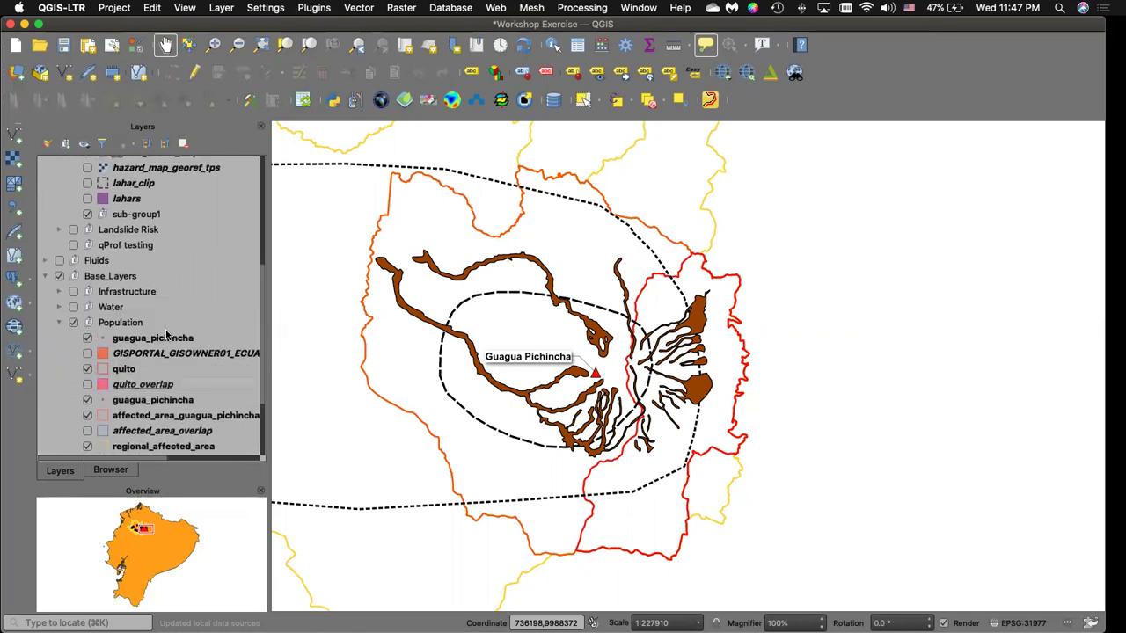
{"action": "scroll", "coordinate": [160, 356], "scroll_direction": "down", "scroll_amount": 1}
{"action": "left_click", "coordinate": [143, 330]}
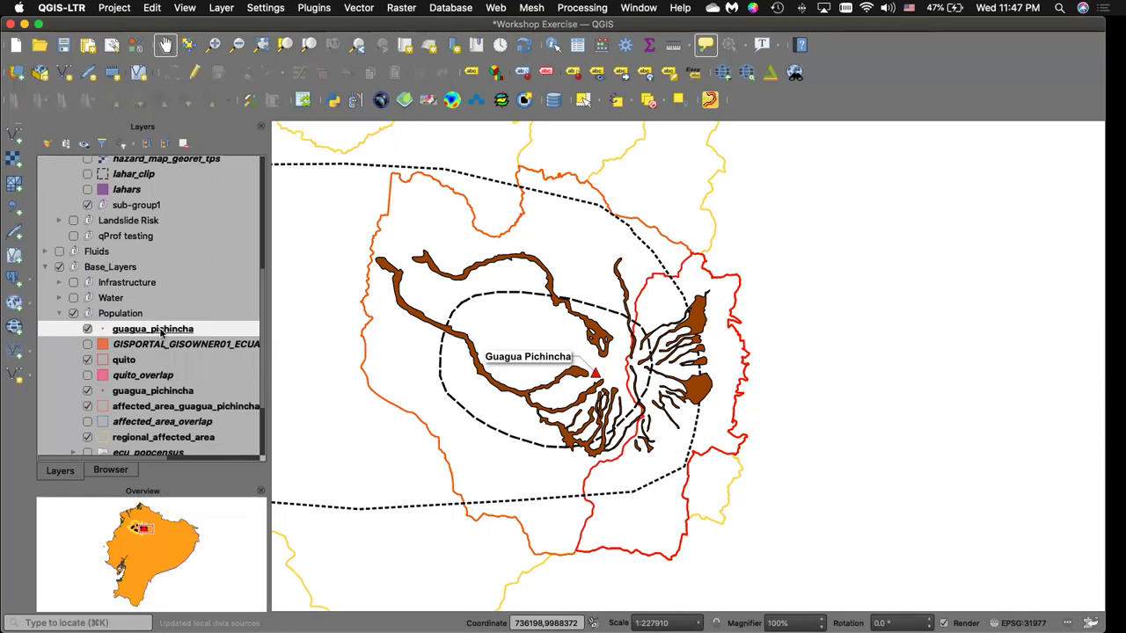
Move the added guagua_pichincha layer from Population into the Georeferenced group, and from there out above the Hazards group.
{"action": "right_click", "coordinate": [148, 332]}
{"action": "key", "text": "Escape"}
{"action": "scroll", "coordinate": [132, 331], "scroll_direction": "up", "scroll_amount": 4}
{"action": "scroll", "coordinate": [130, 330], "scroll_direction": "up", "scroll_amount": 1}
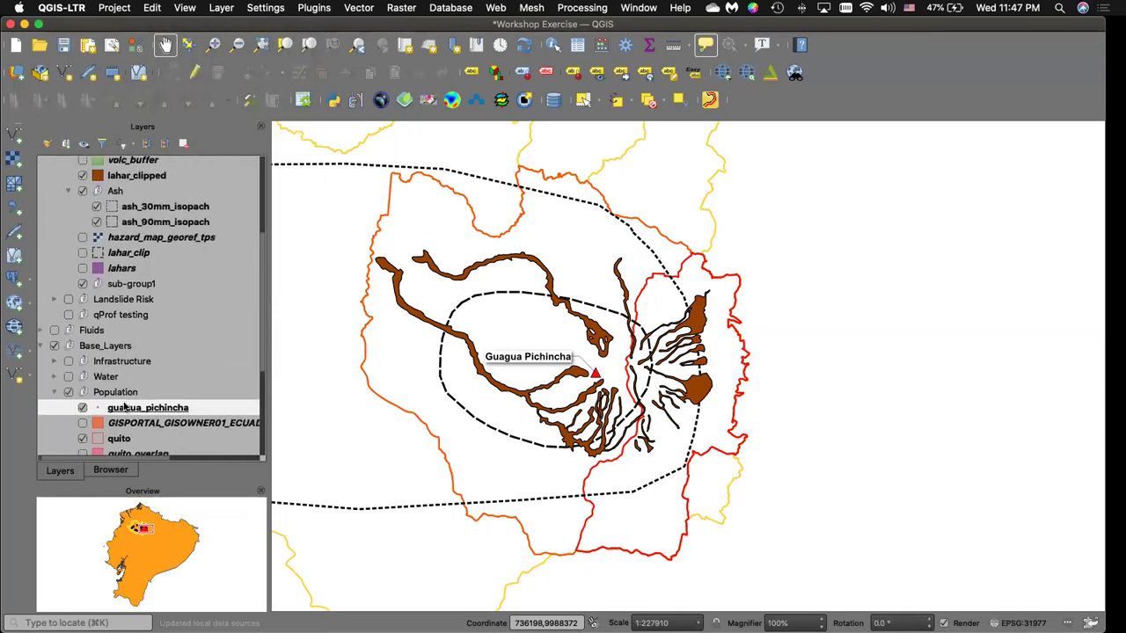
{"action": "left_click_drag", "start_coordinate": [121, 413], "coordinate": [161, 180]}
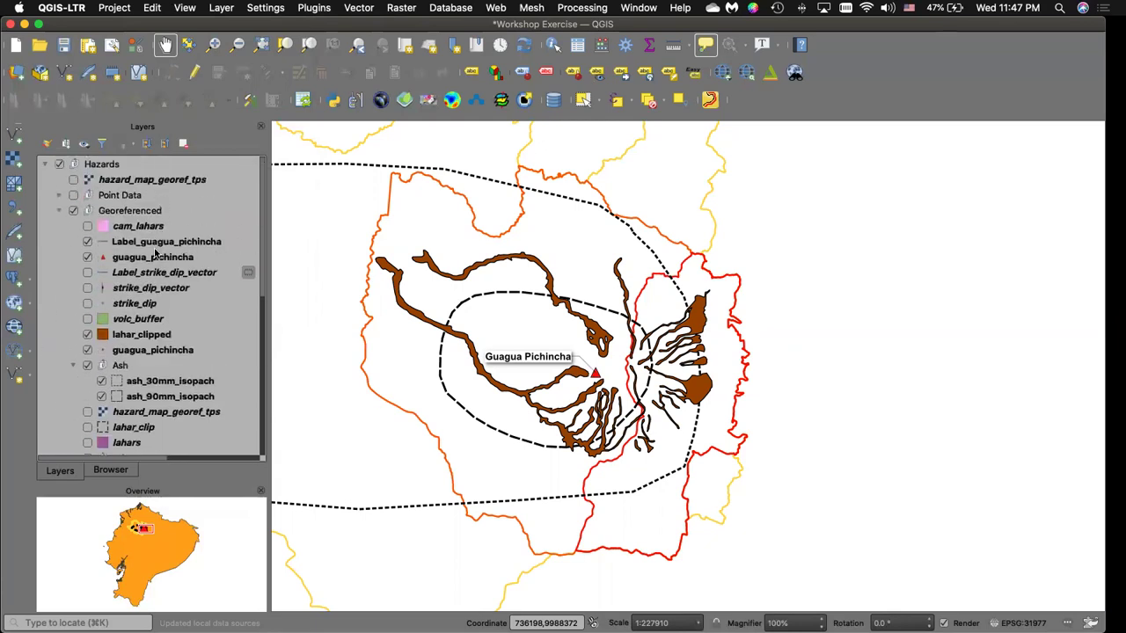
{"action": "left_click_drag", "start_coordinate": [137, 350], "coordinate": [139, 164]}
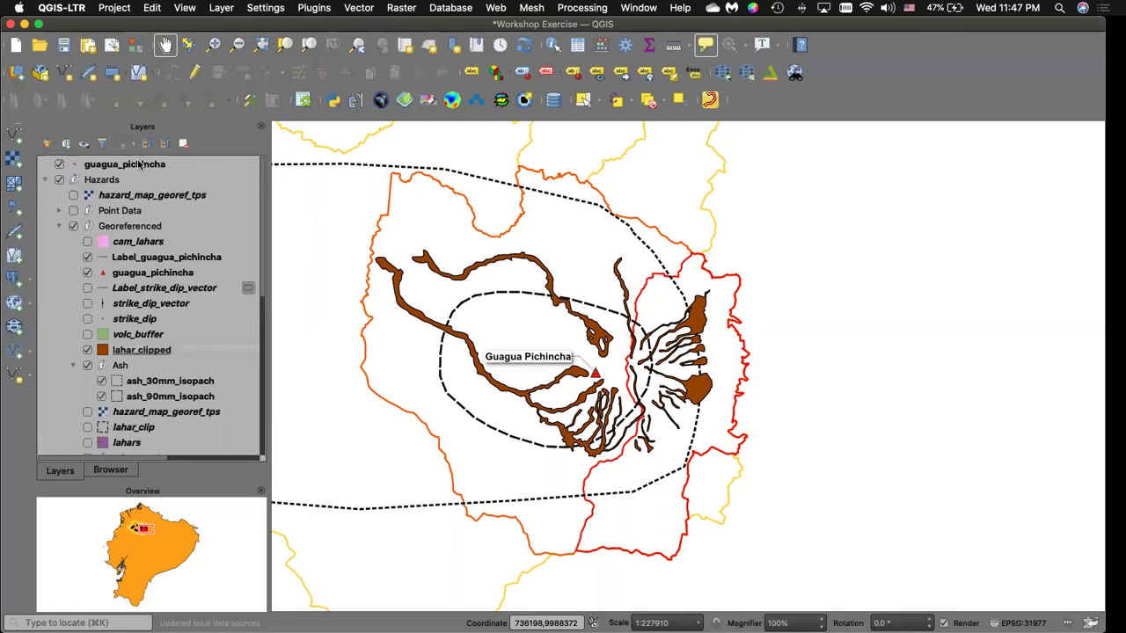
Remove the duplicate guagua_pichincha layer from the Population group.
{"action": "scroll", "coordinate": [154, 210], "scroll_direction": "down", "scroll_amount": 10}
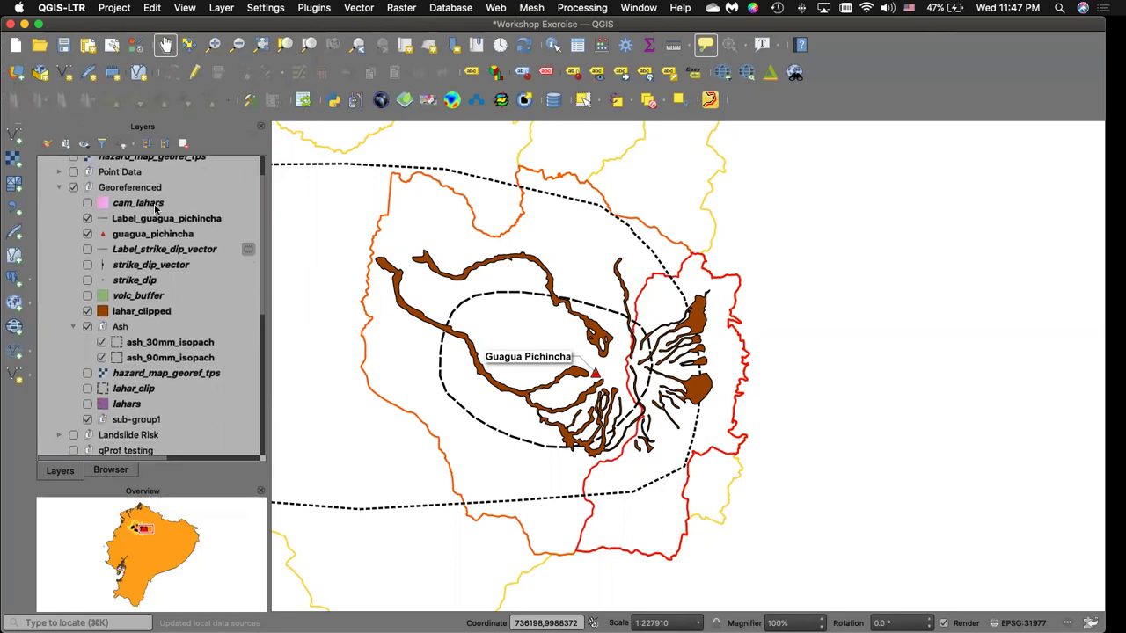
{"action": "right_click", "coordinate": [150, 331]}
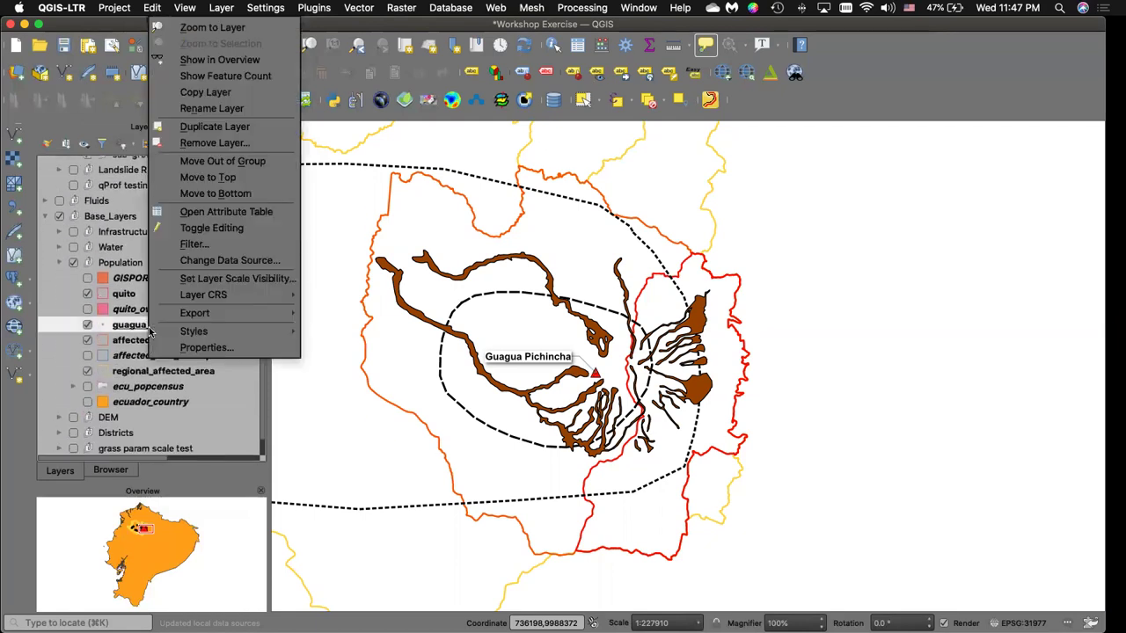
{"action": "left_click", "coordinate": [223, 146]}
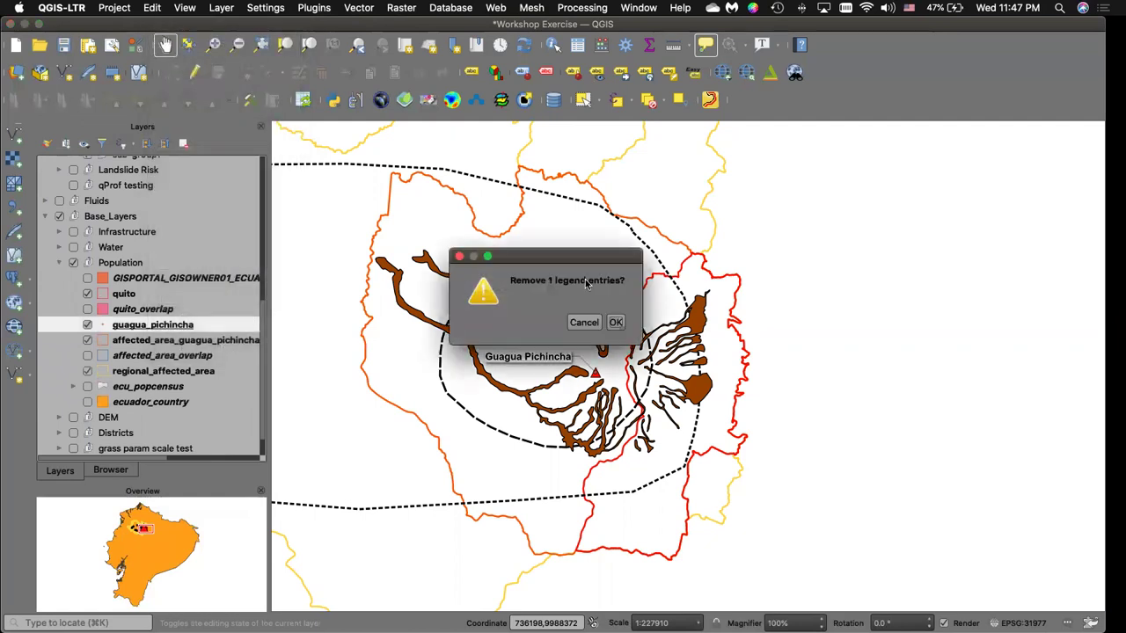
{"action": "left_click", "coordinate": [616, 321]}
Remove the duplicate guagua_pichincha layer that sits above the Hazards group in the layer tree.
{"action": "left_click", "coordinate": [115, 470]}
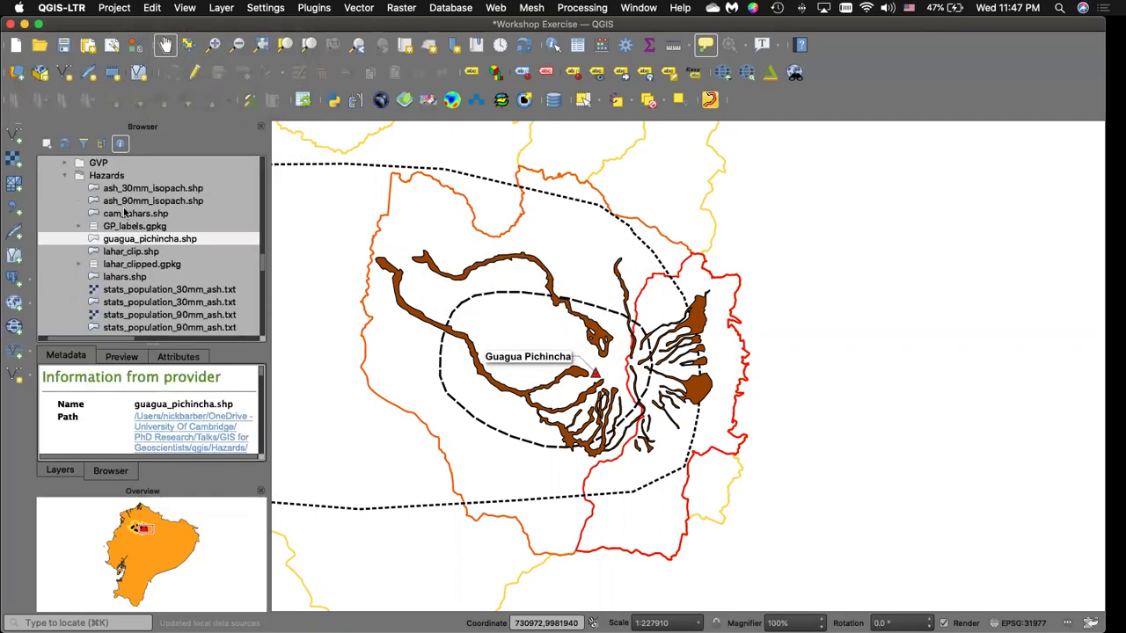
{"action": "scroll", "coordinate": [128, 185], "scroll_direction": "up", "scroll_amount": 8}
{"action": "scroll", "coordinate": [128, 186], "scroll_direction": "up", "scroll_amount": 6}
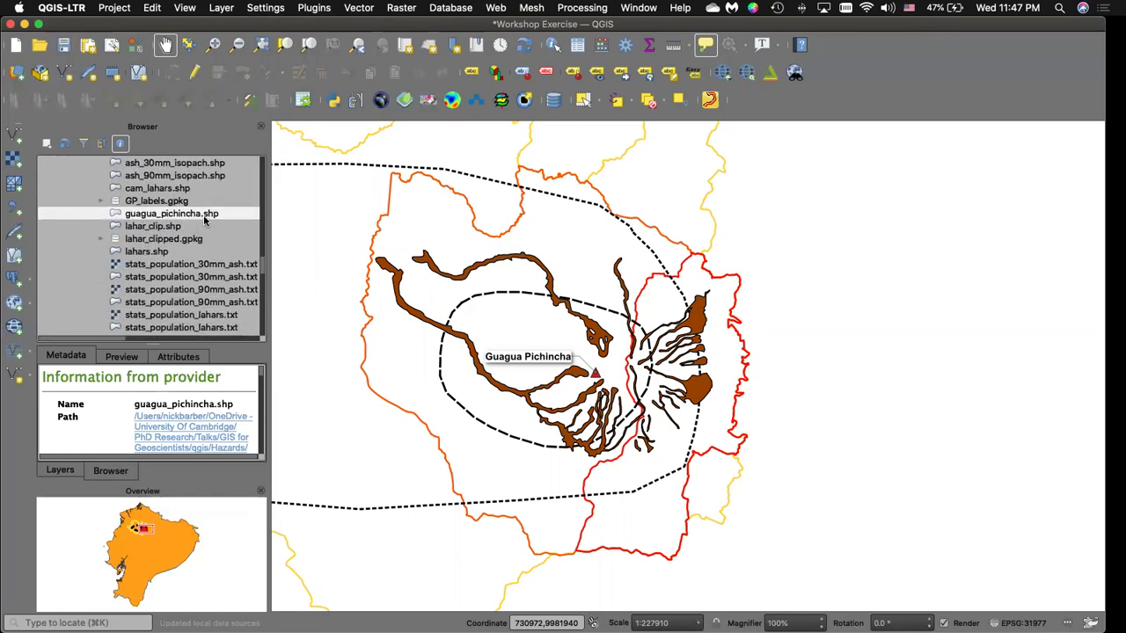
{"action": "left_click", "coordinate": [62, 471]}
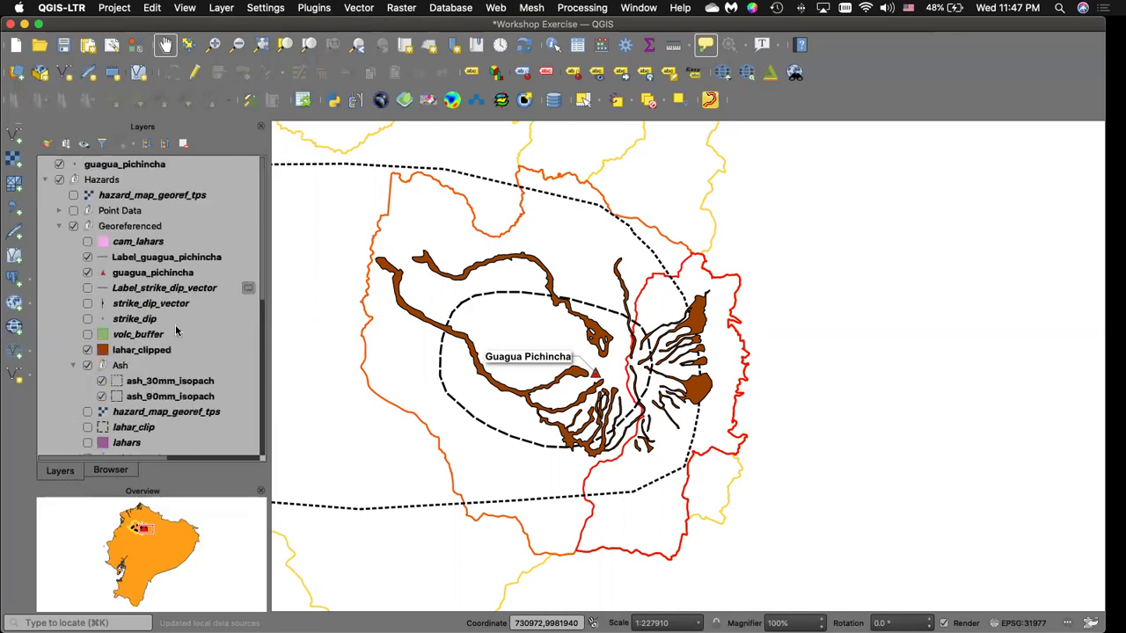
{"action": "left_click", "coordinate": [136, 167]}
{"action": "right_click", "coordinate": [200, 165]}
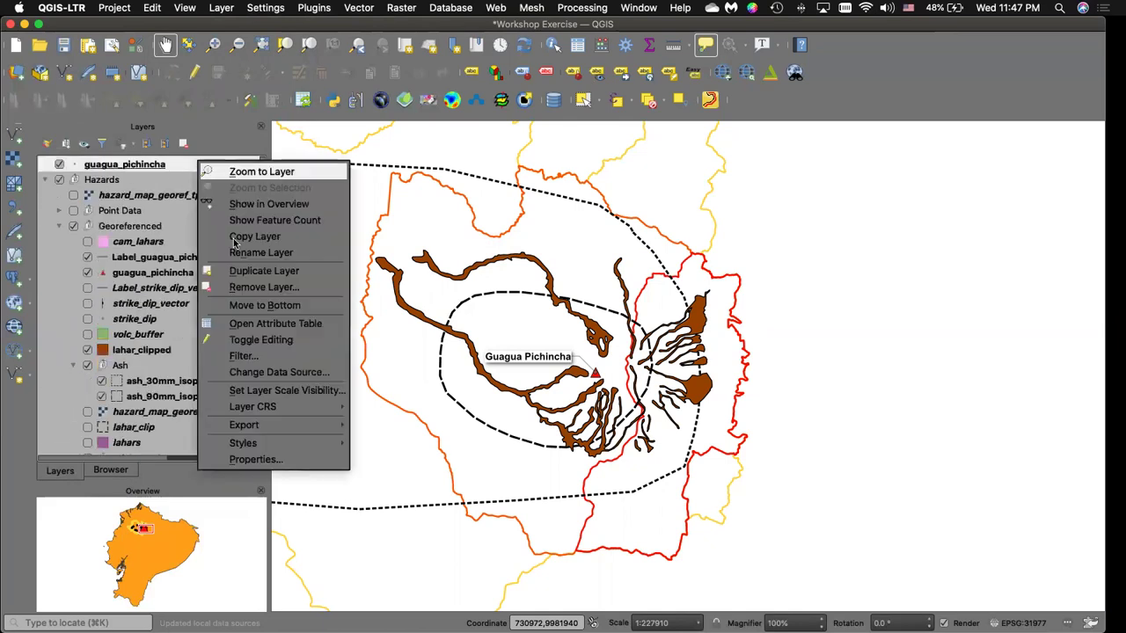
{"action": "left_click", "coordinate": [260, 294]}
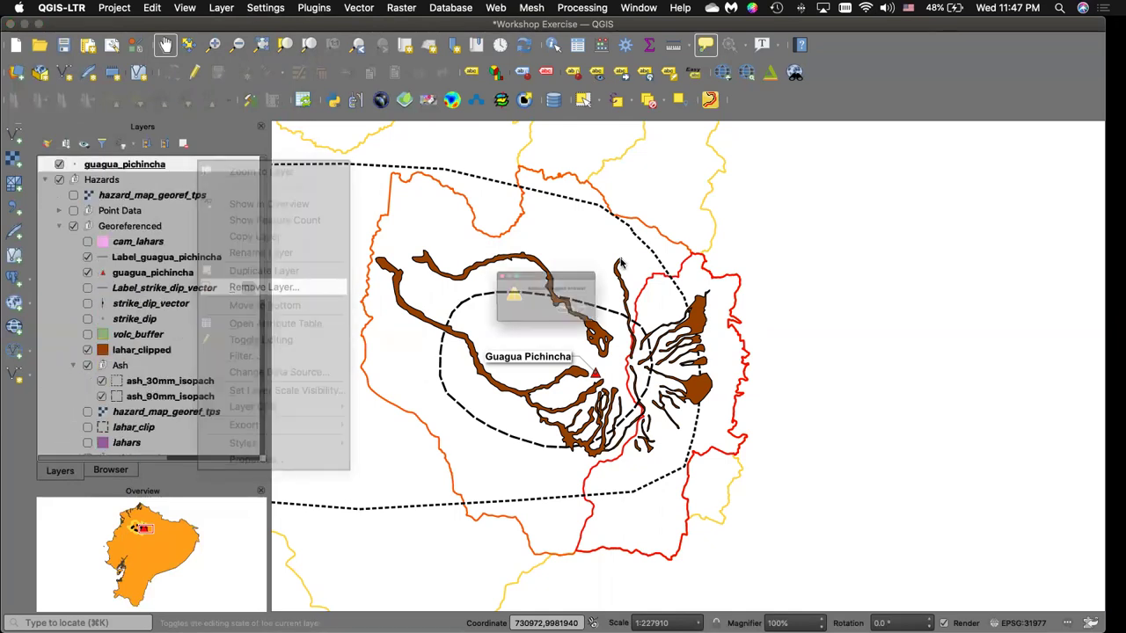
{"action": "key", "text": "Return"}
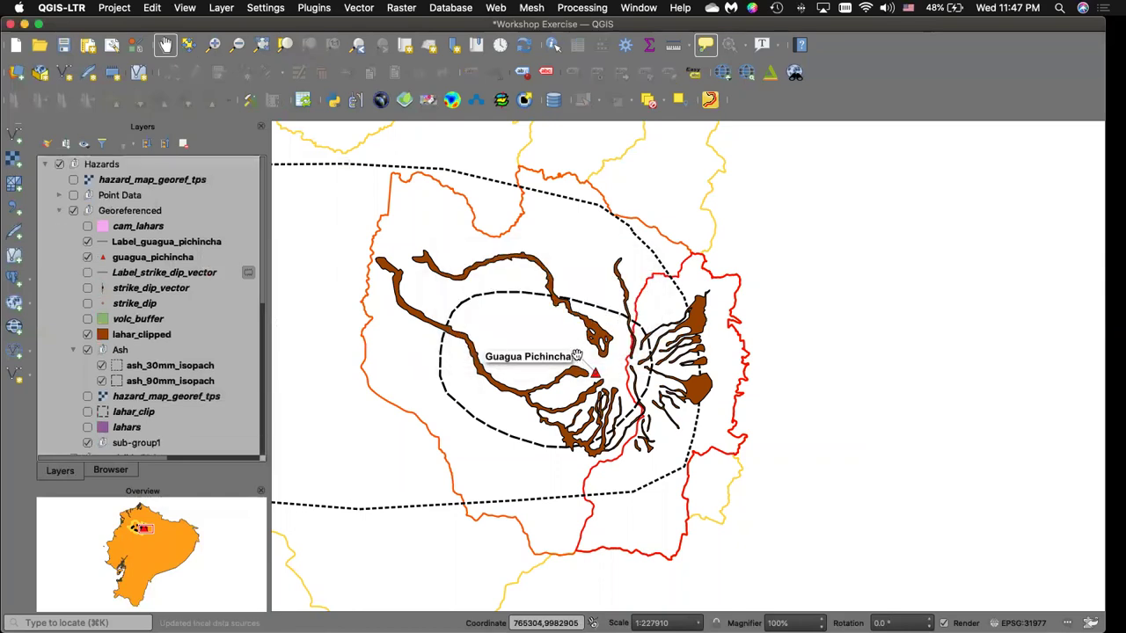
Open the symbology of the guagua_pichincha layer in Georeferenced and view its Simple Marker, Geometry Generator and Simple Fill settings.
{"action": "scroll", "coordinate": [599, 393], "scroll_direction": "up", "scroll_amount": 3}
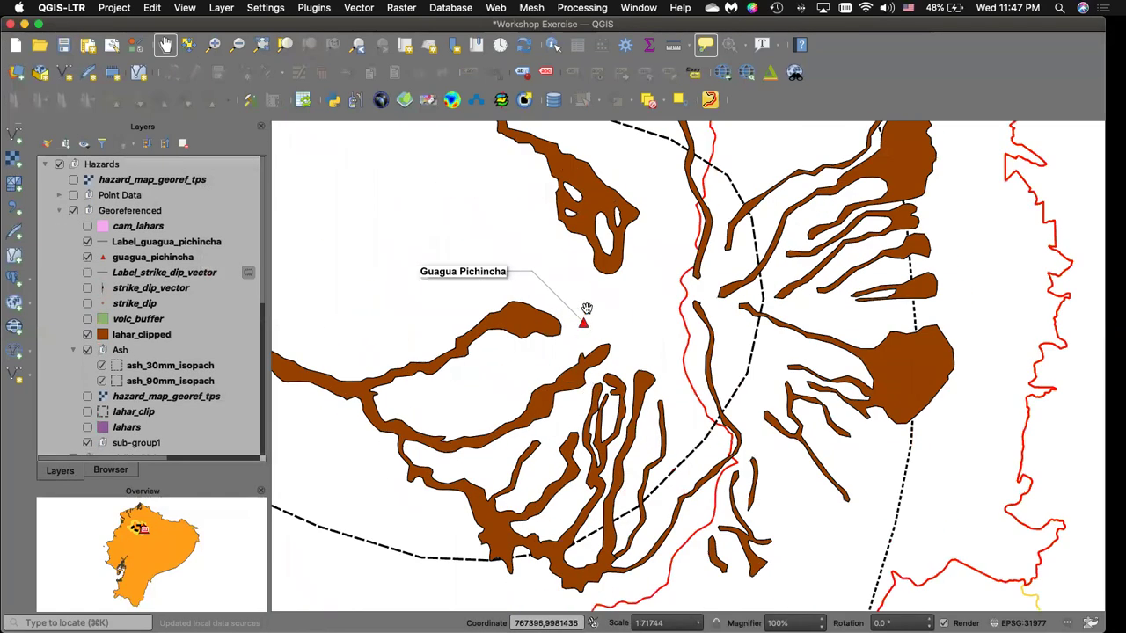
{"action": "right_click", "coordinate": [143, 258]}
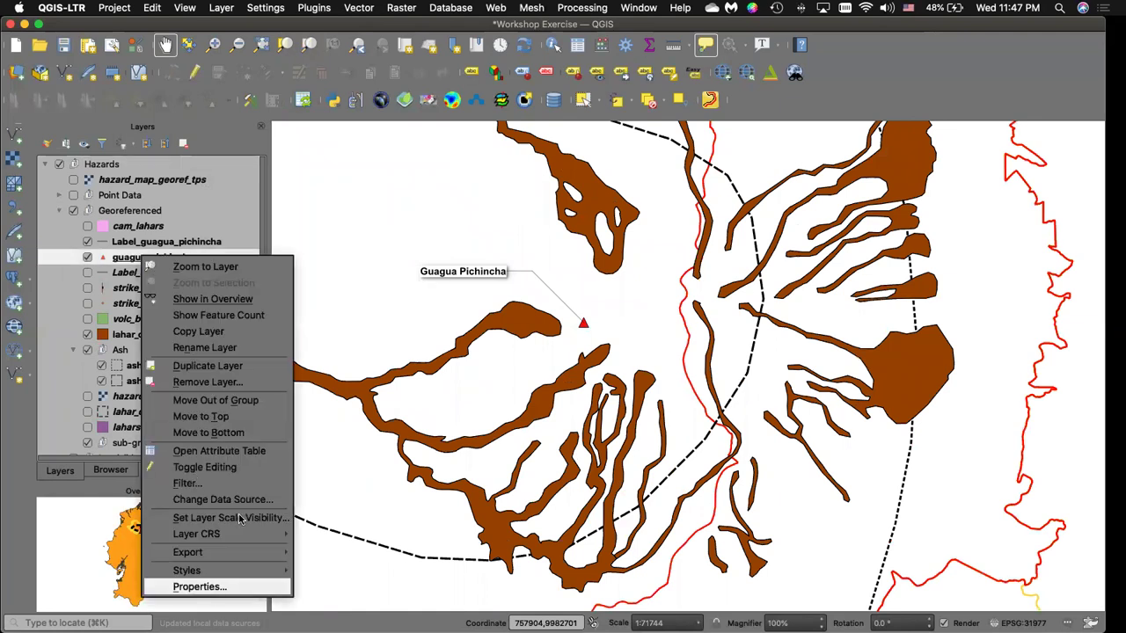
{"action": "left_click", "coordinate": [200, 587]}
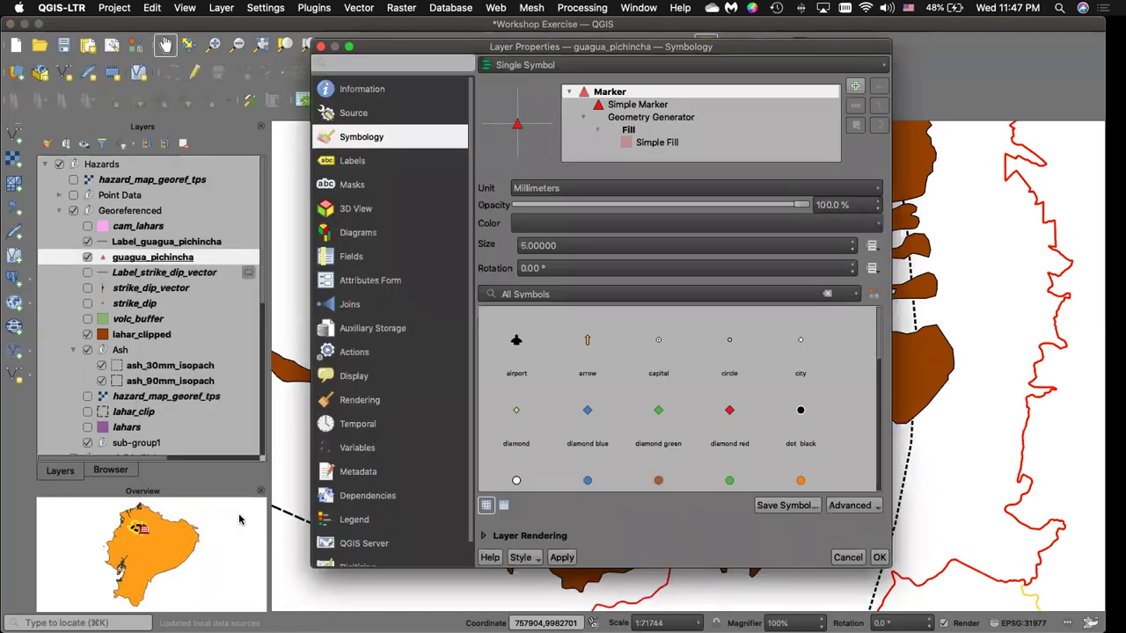
{"action": "left_click", "coordinate": [642, 105]}
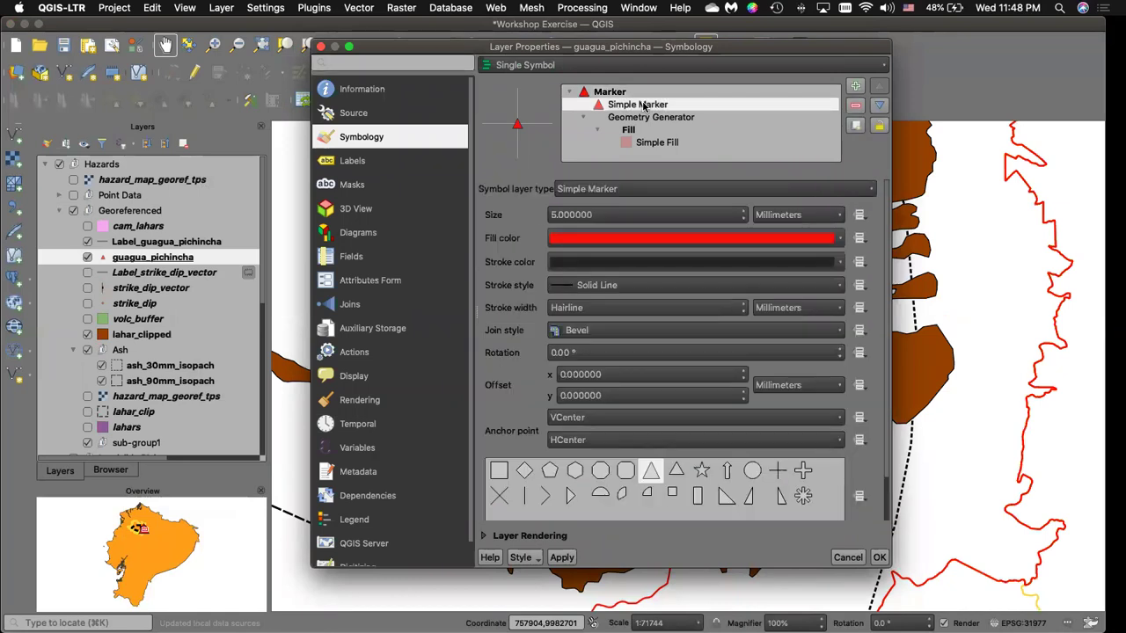
{"action": "left_click", "coordinate": [640, 118]}
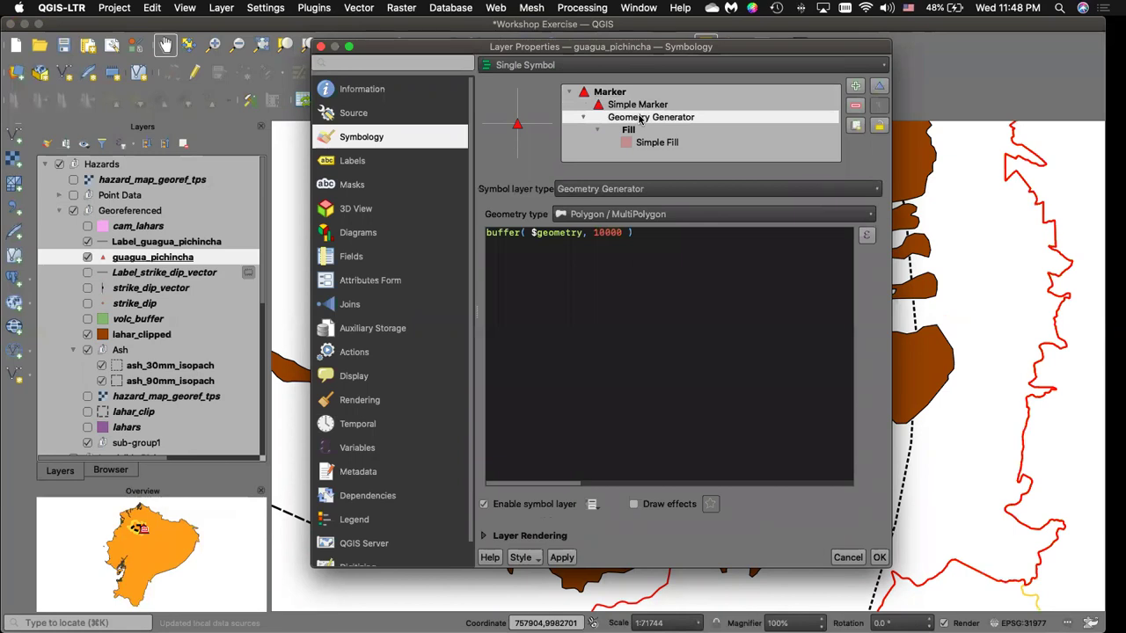
{"action": "left_click", "coordinate": [660, 142]}
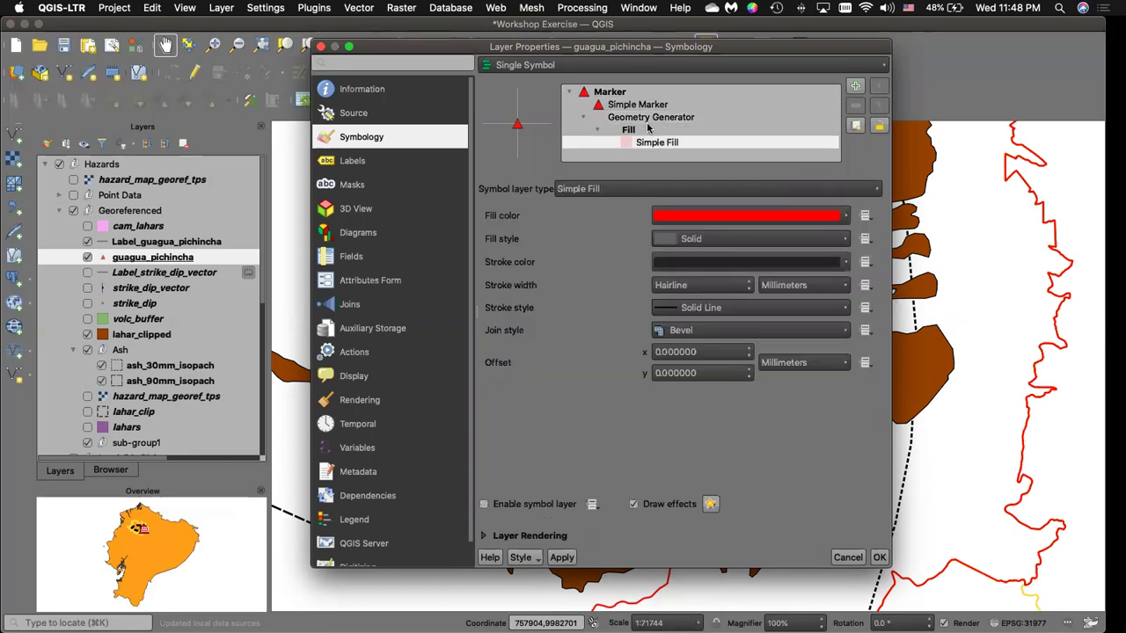
Compare the Simple Marker settings with the Geometry Generator buffer expression and its fill, and close the layer properties without changes.
{"action": "left_click", "coordinate": [636, 106]}
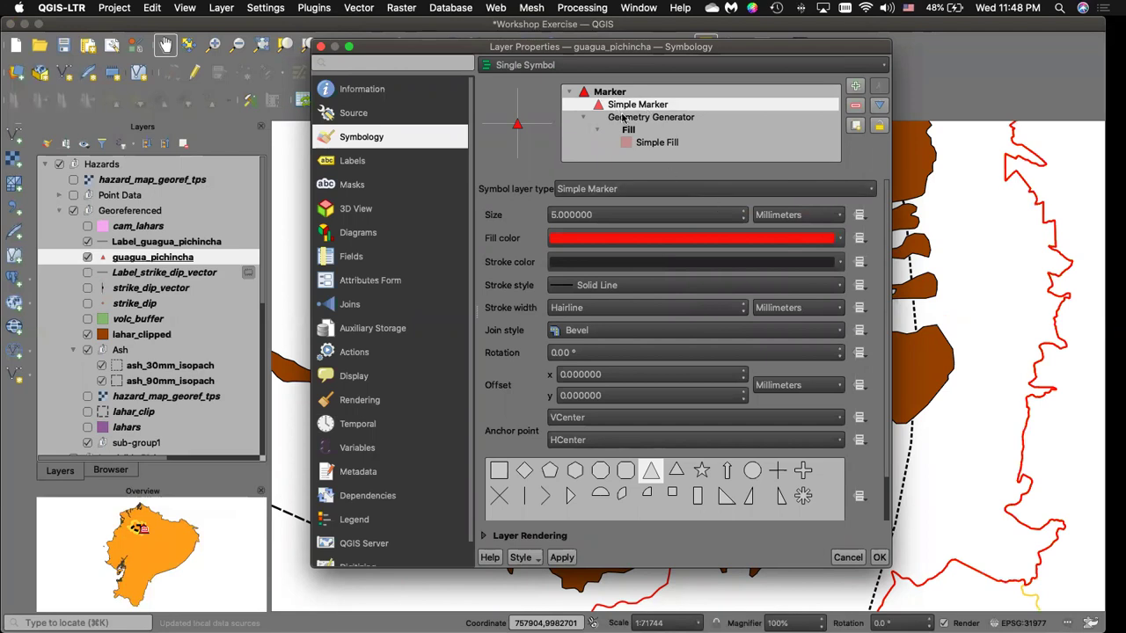
{"action": "left_click", "coordinate": [649, 117]}
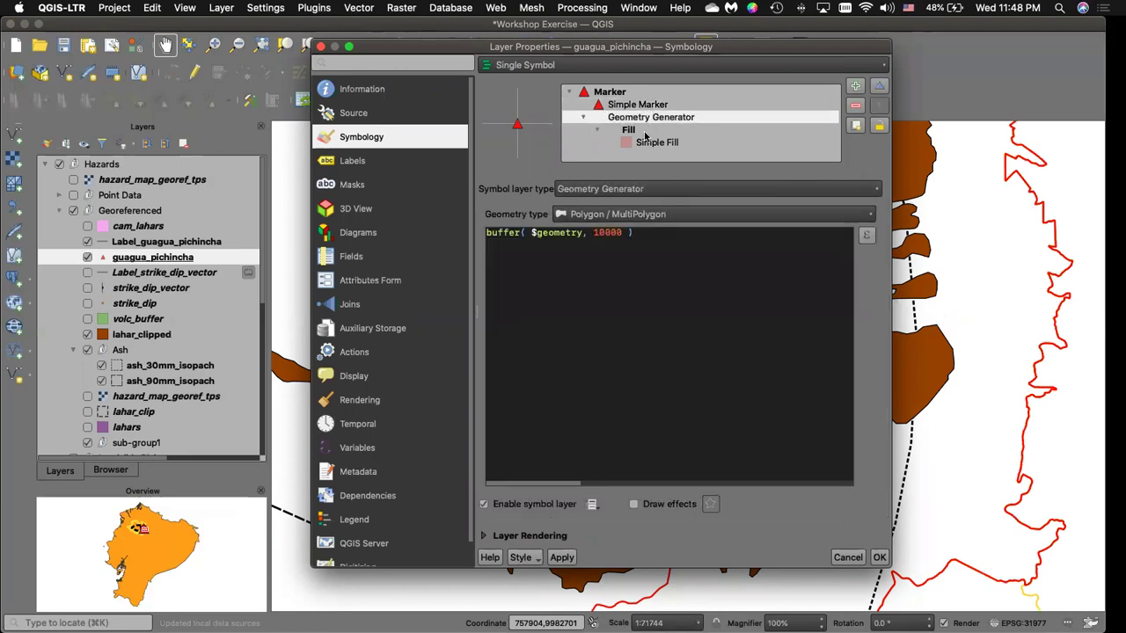
{"action": "left_click", "coordinate": [644, 132]}
{"action": "left_click", "coordinate": [653, 144]}
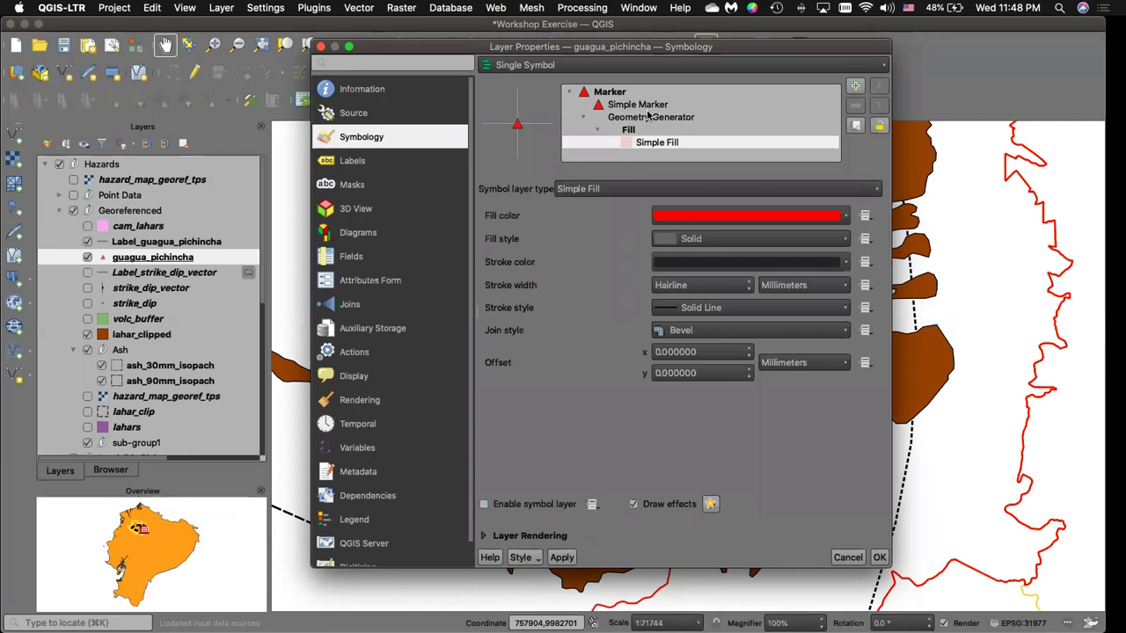
{"action": "left_click", "coordinate": [584, 118]}
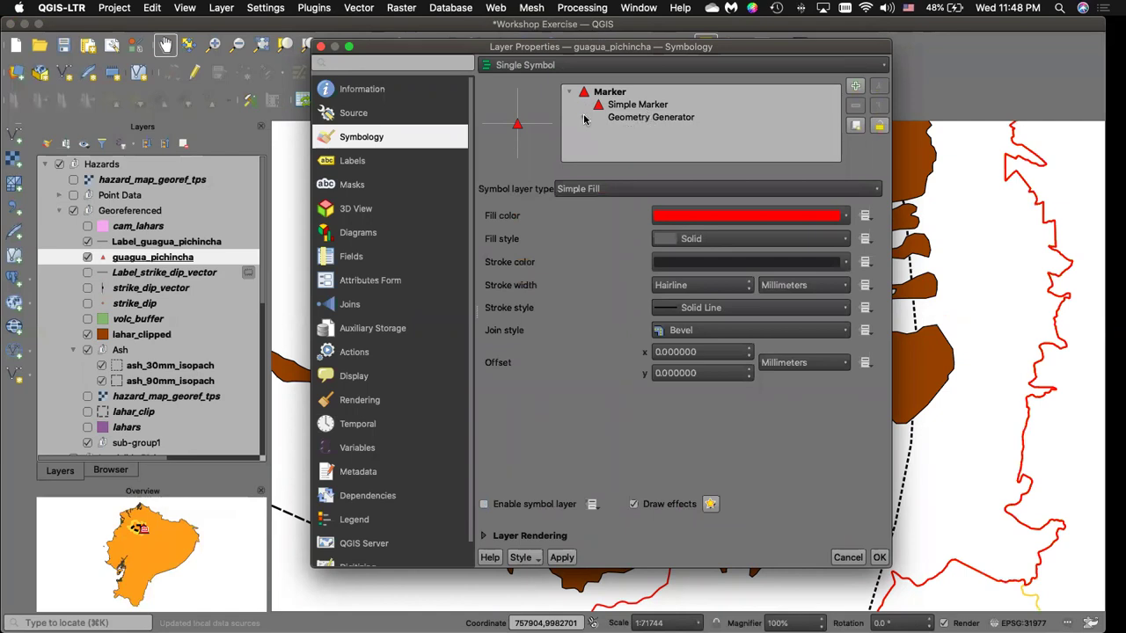
{"action": "left_click", "coordinate": [648, 117]}
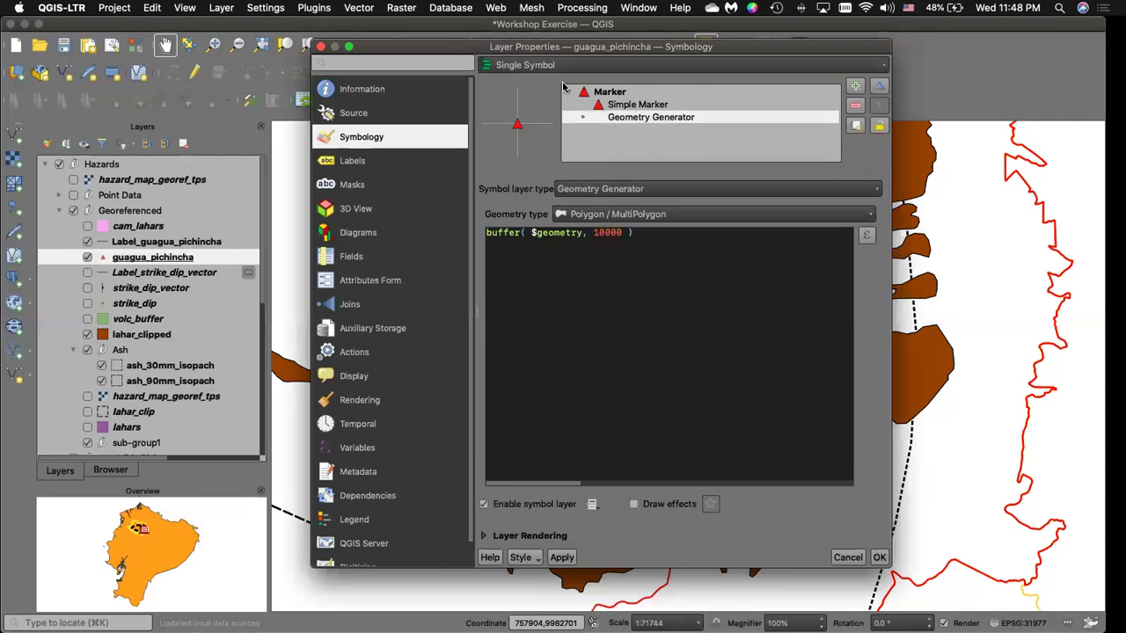
{"action": "left_click", "coordinate": [621, 105]}
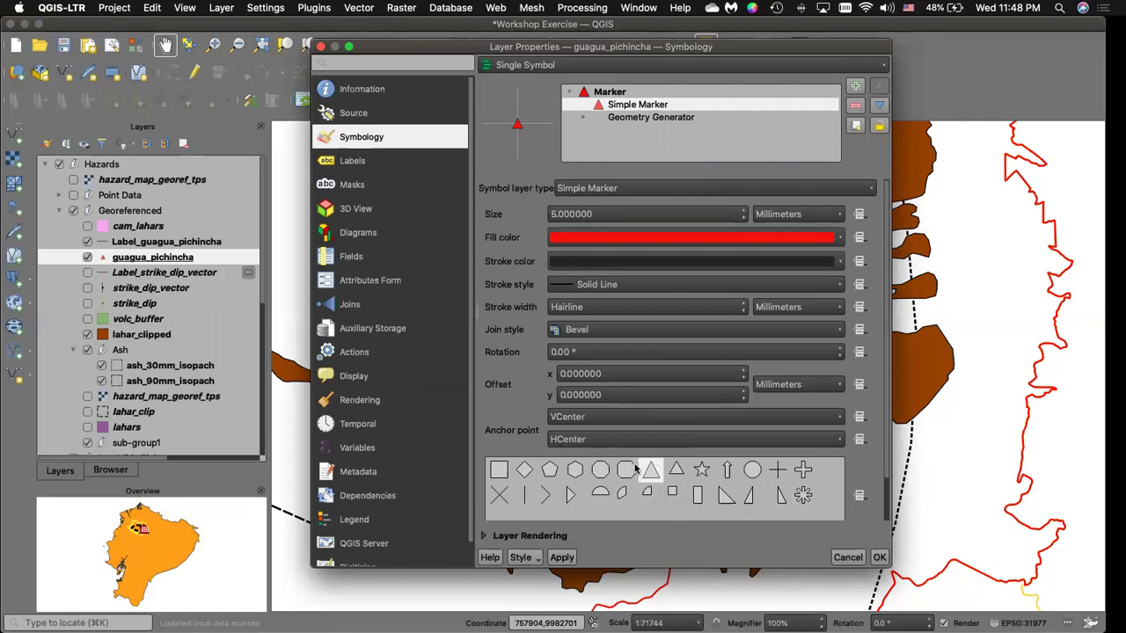
{"action": "left_click", "coordinate": [321, 47]}
Turn on the ecu_popcensus layer in the Population group.
{"action": "scroll", "coordinate": [410, 202], "scroll_direction": "down", "scroll_amount": 3}
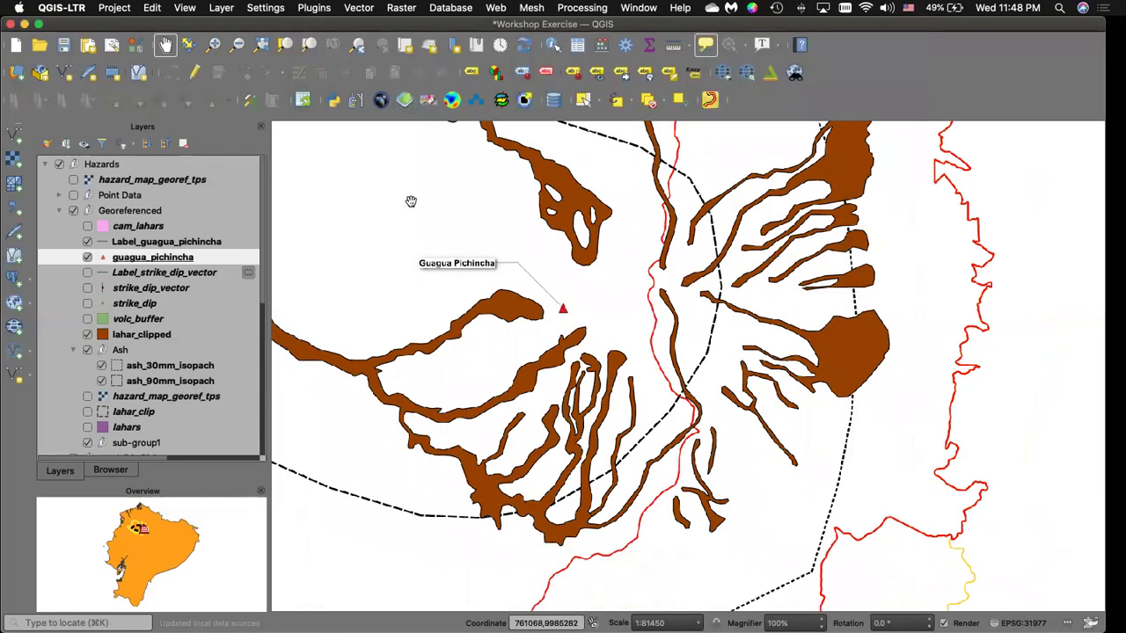
{"action": "left_click_drag", "start_coordinate": [415, 197], "coordinate": [630, 279]}
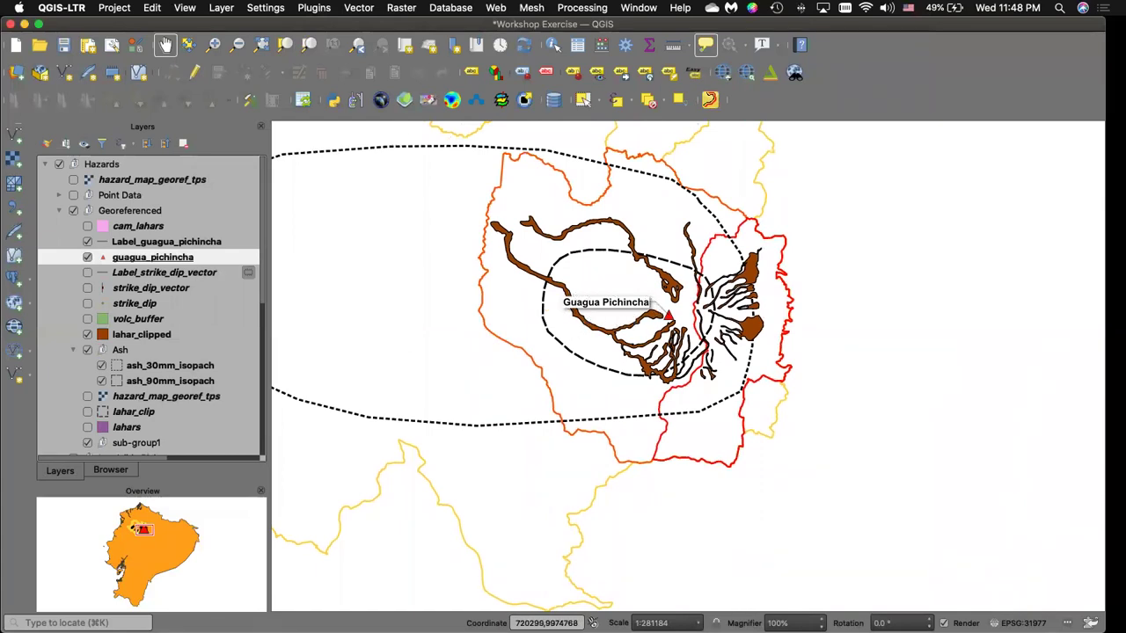
{"action": "scroll", "coordinate": [96, 377], "scroll_direction": "down", "scroll_amount": 5}
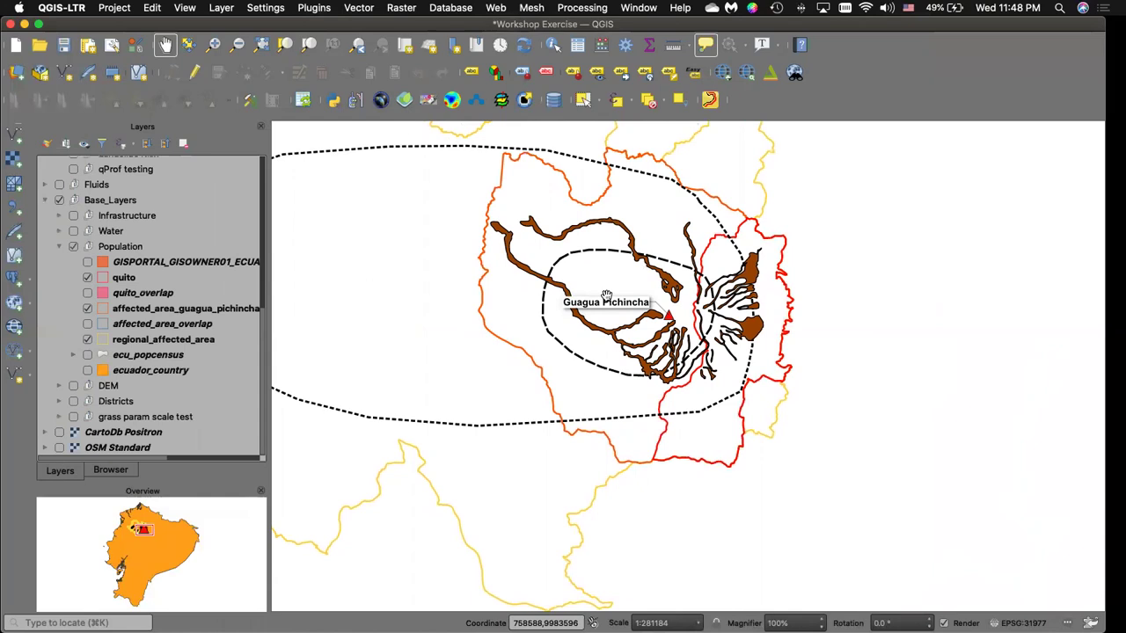
{"action": "left_click", "coordinate": [580, 91]}
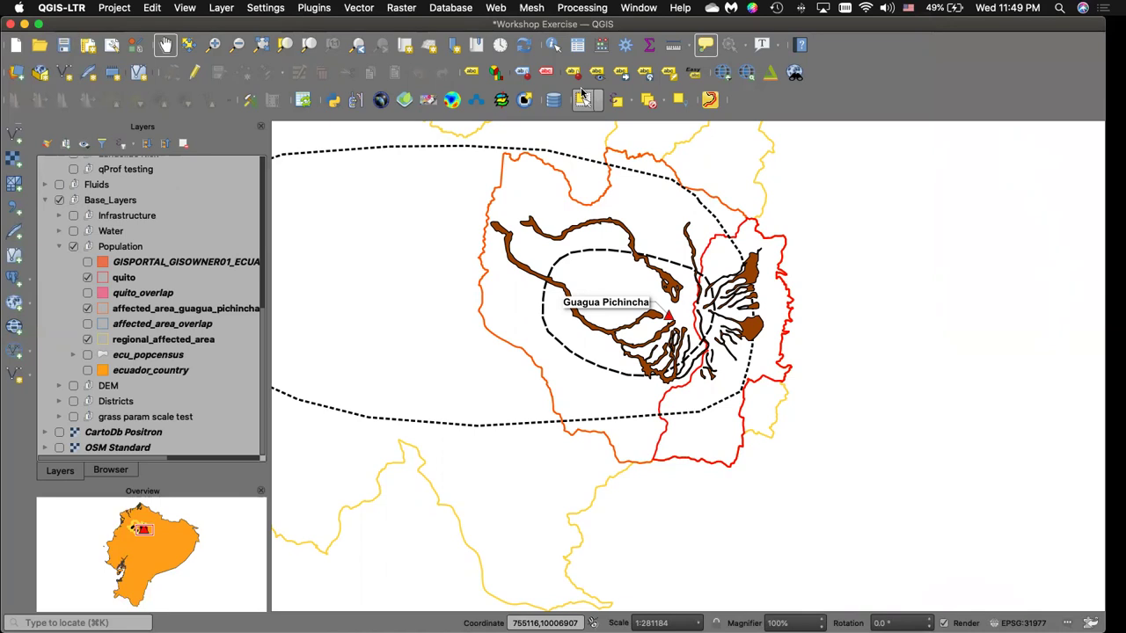
{"action": "left_click", "coordinate": [472, 73]}
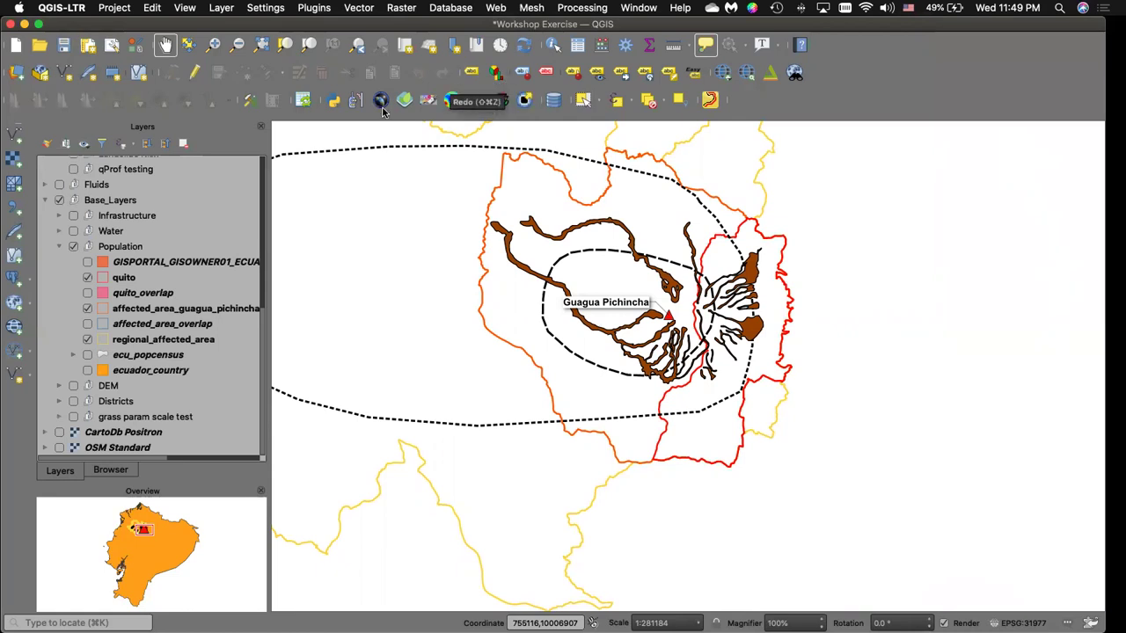
{"action": "left_click", "coordinate": [131, 343]}
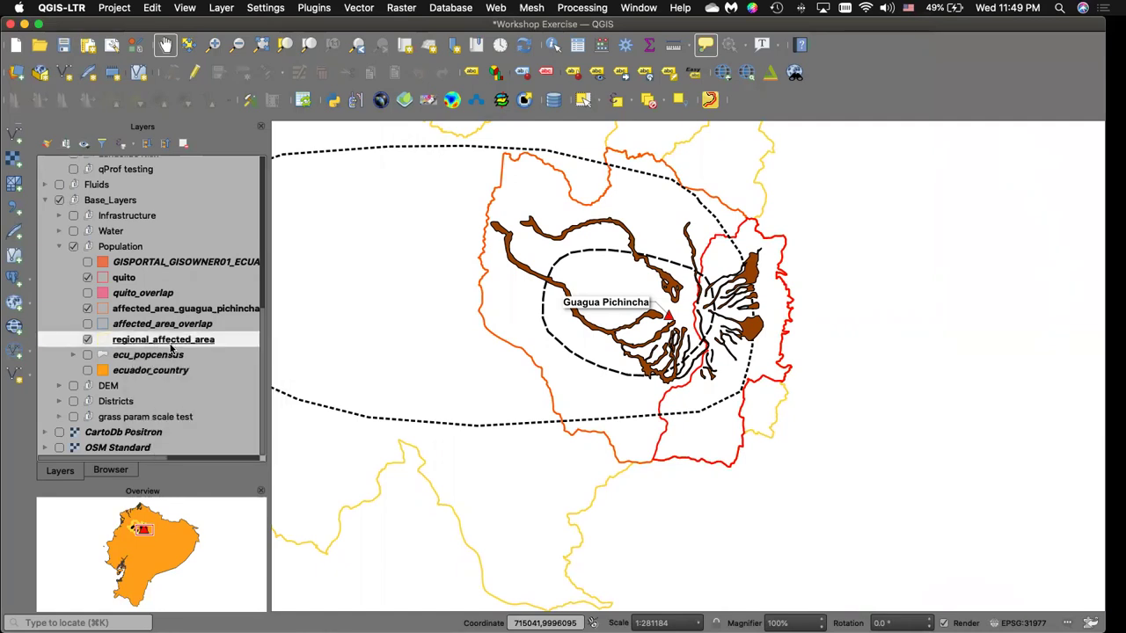
{"action": "left_click", "coordinate": [143, 356]}
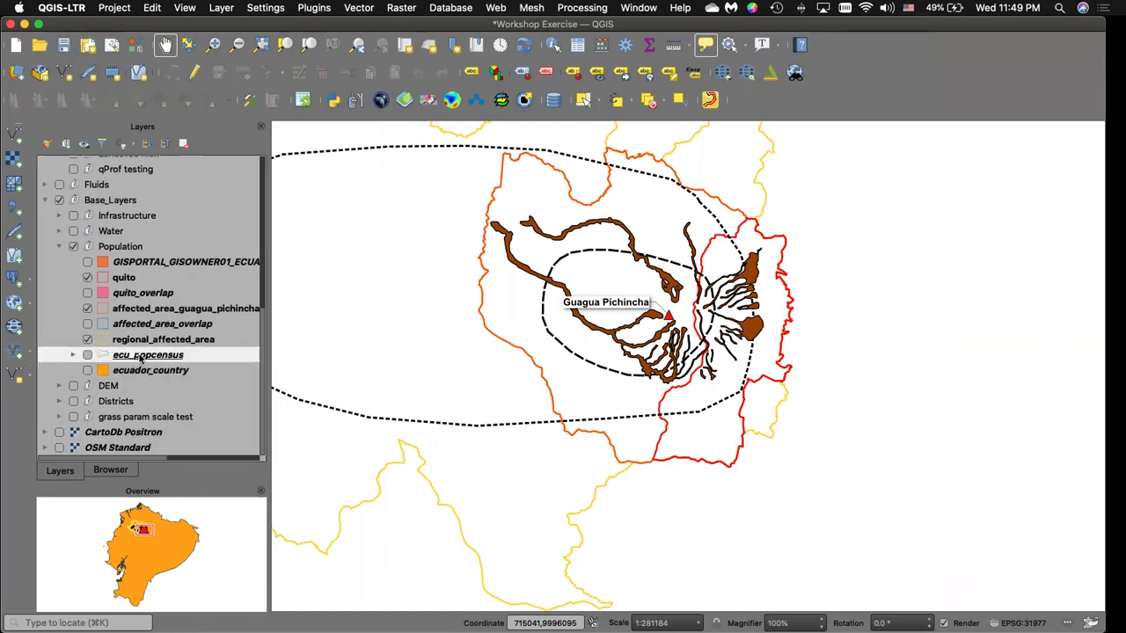
{"action": "left_click", "coordinate": [87, 356]}
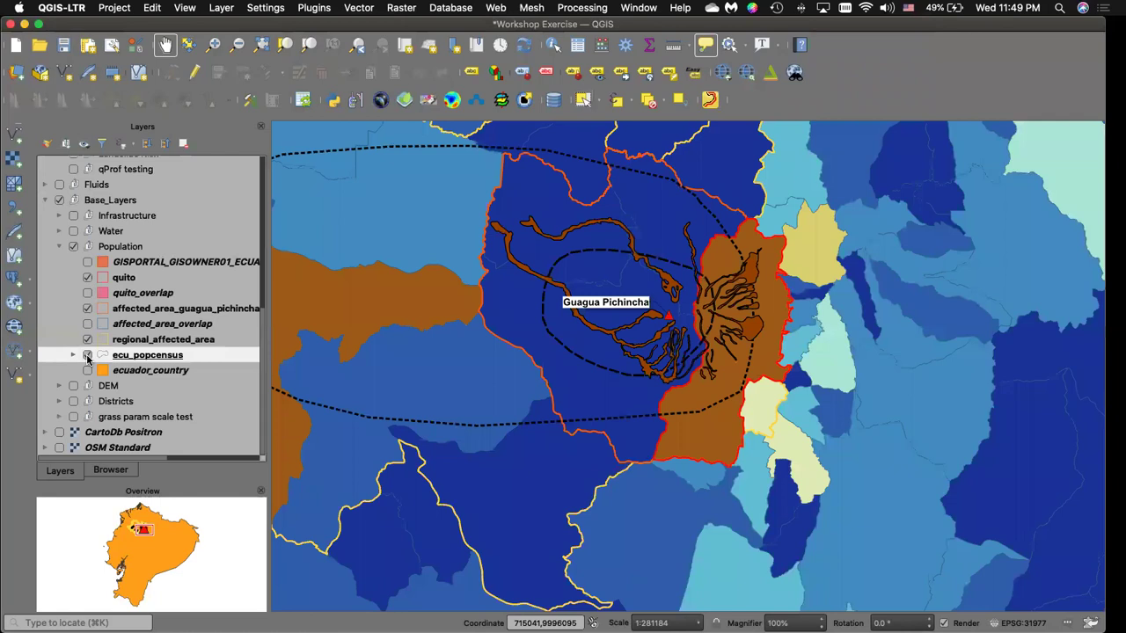
Open the label settings of the ecu_popcensus layer, switch them to Single Labels and view the available value fields.
{"action": "right_click", "coordinate": [172, 355]}
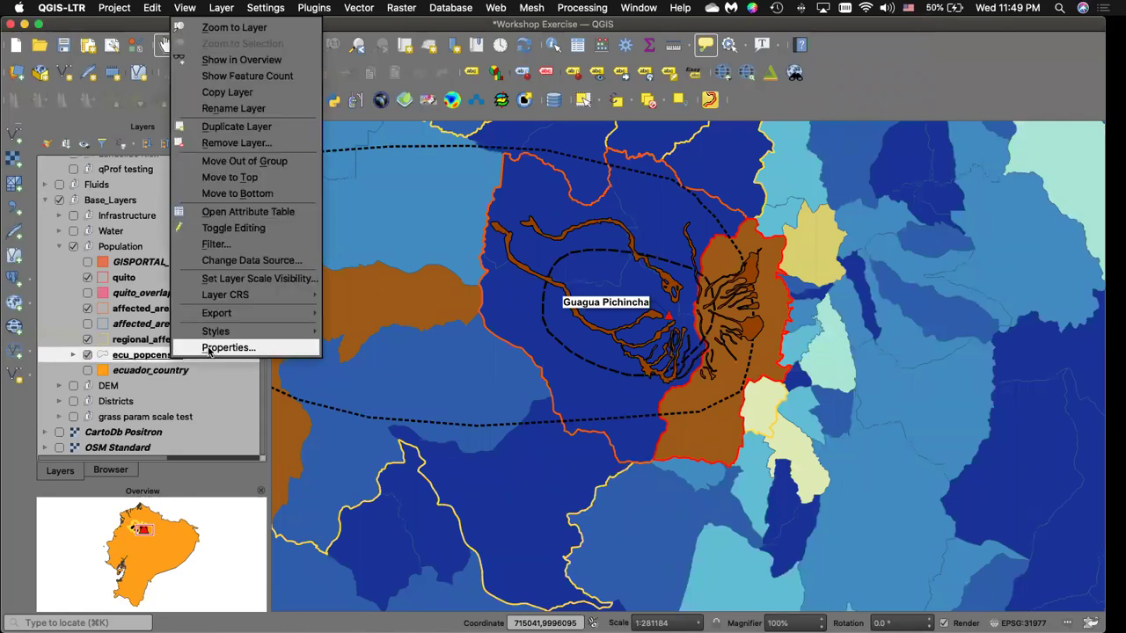
{"action": "left_click", "coordinate": [209, 348]}
{"action": "left_click", "coordinate": [376, 162]}
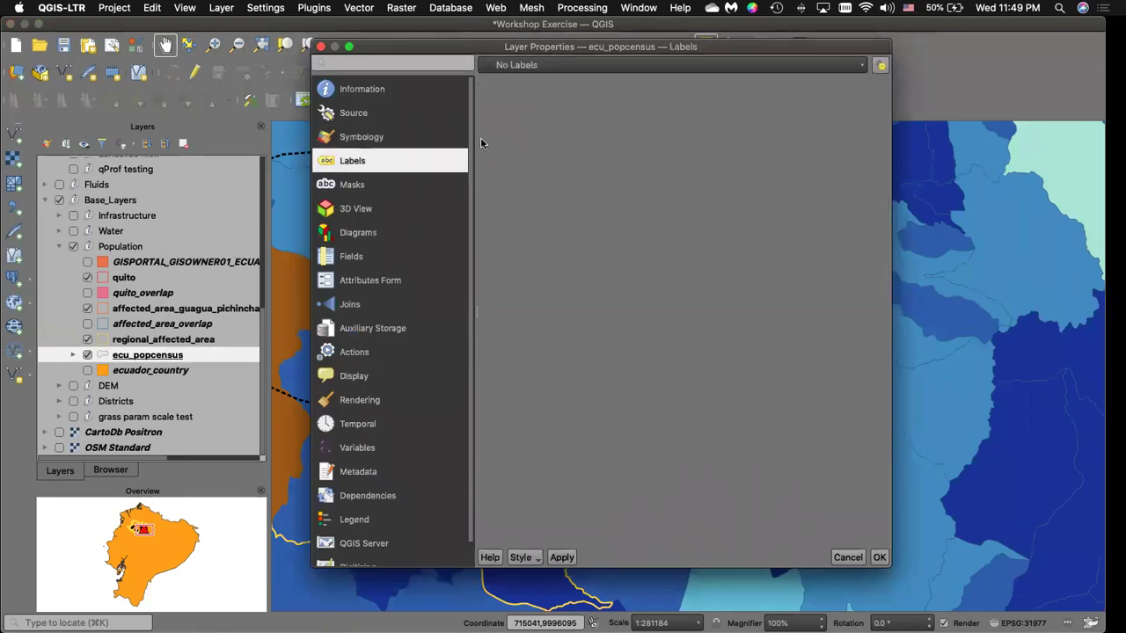
{"action": "left_click", "coordinate": [646, 66]}
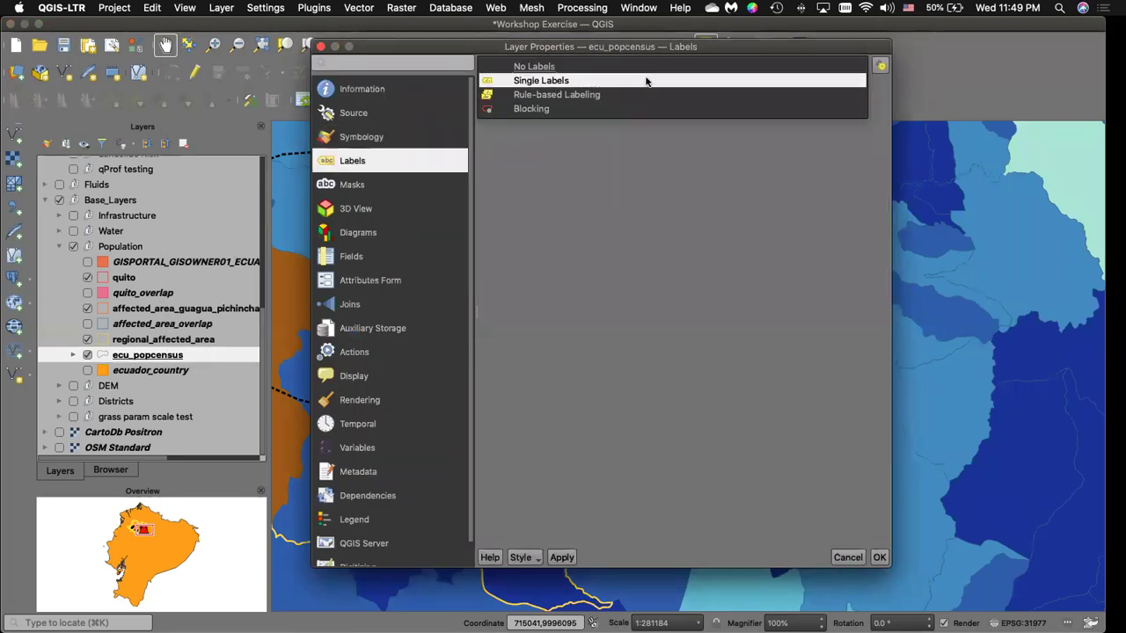
{"action": "left_click", "coordinate": [645, 81]}
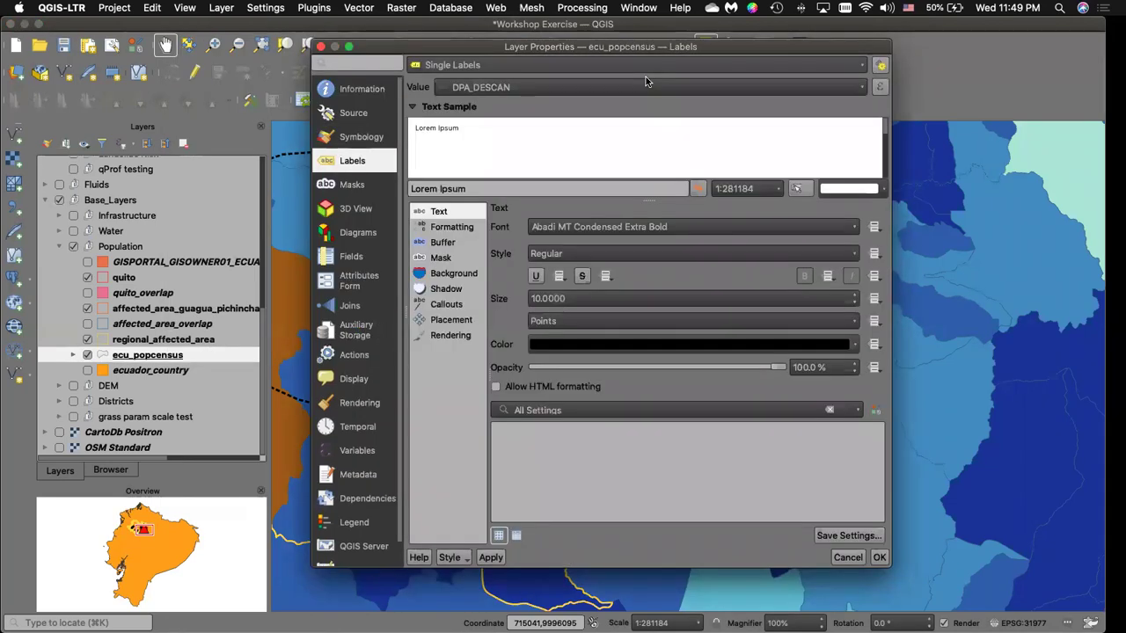
{"action": "left_click", "coordinate": [855, 88]}
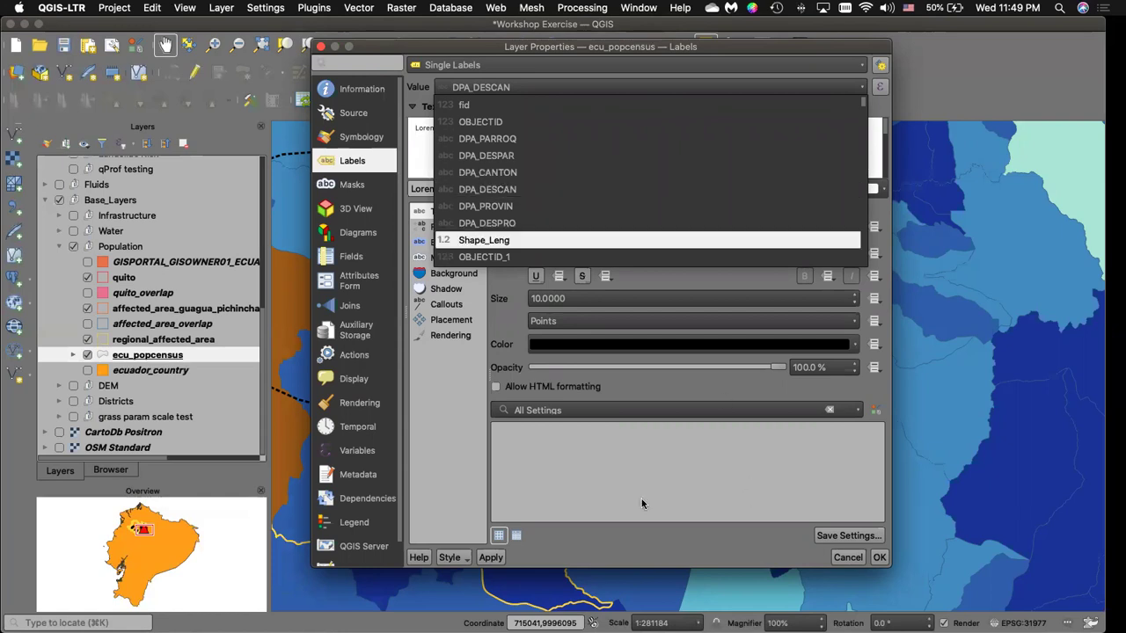
{"action": "left_click", "coordinate": [428, 226]}
{"action": "left_click", "coordinate": [428, 226]}
Review the text, buffer, mask, background, shadow and callout options for the ecu_popcensus labels.
{"action": "left_click", "coordinate": [440, 242]}
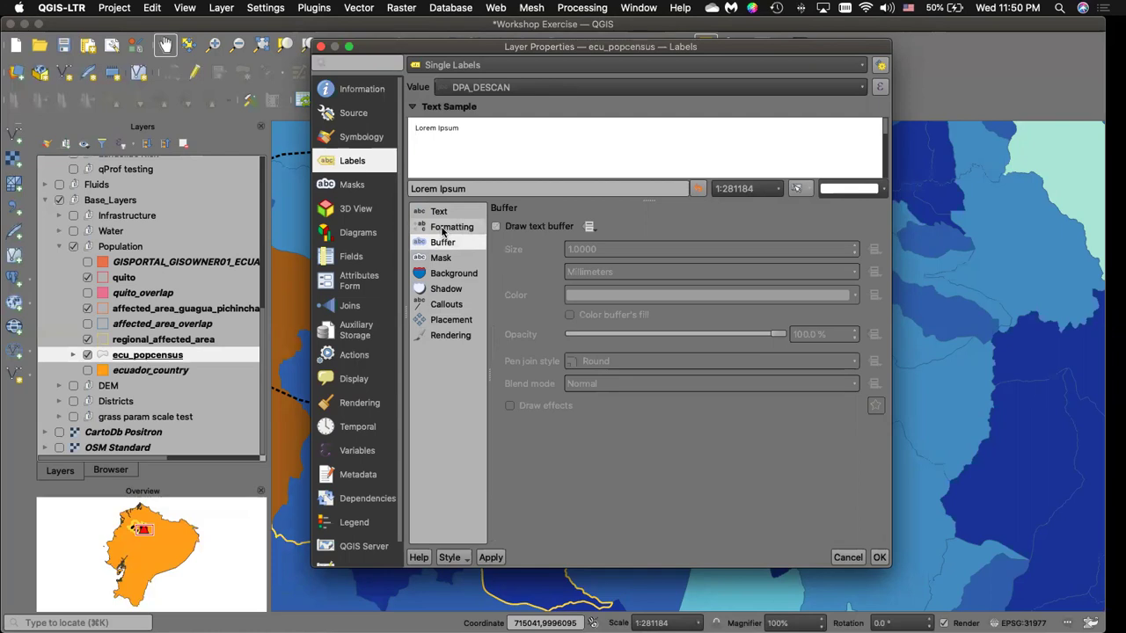
{"action": "left_click", "coordinate": [440, 212]}
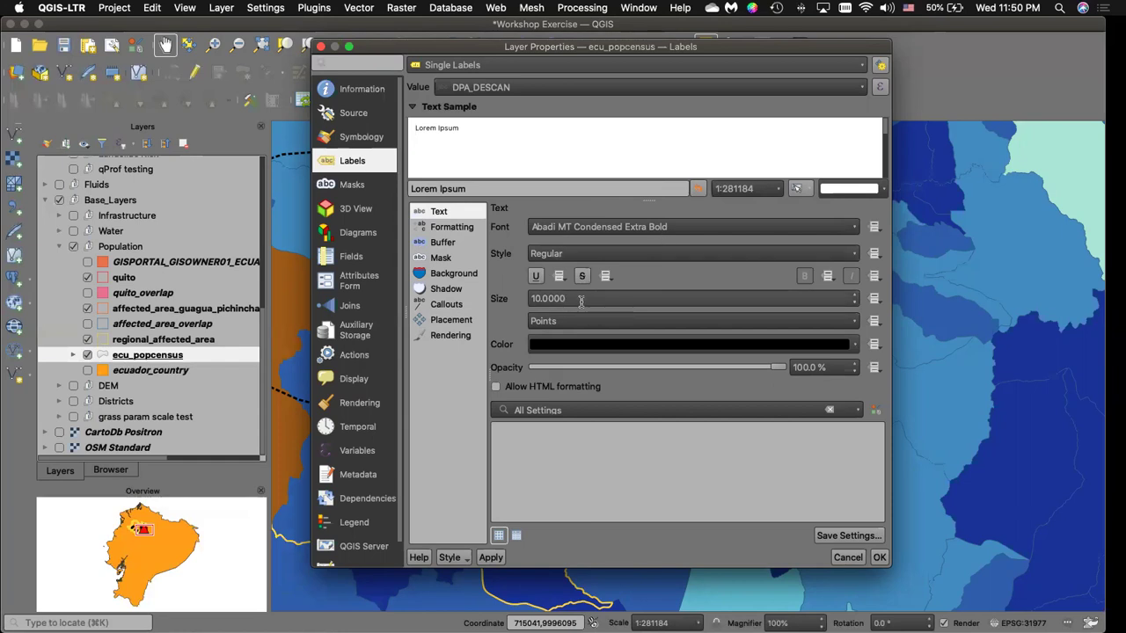
{"action": "left_click", "coordinate": [442, 243]}
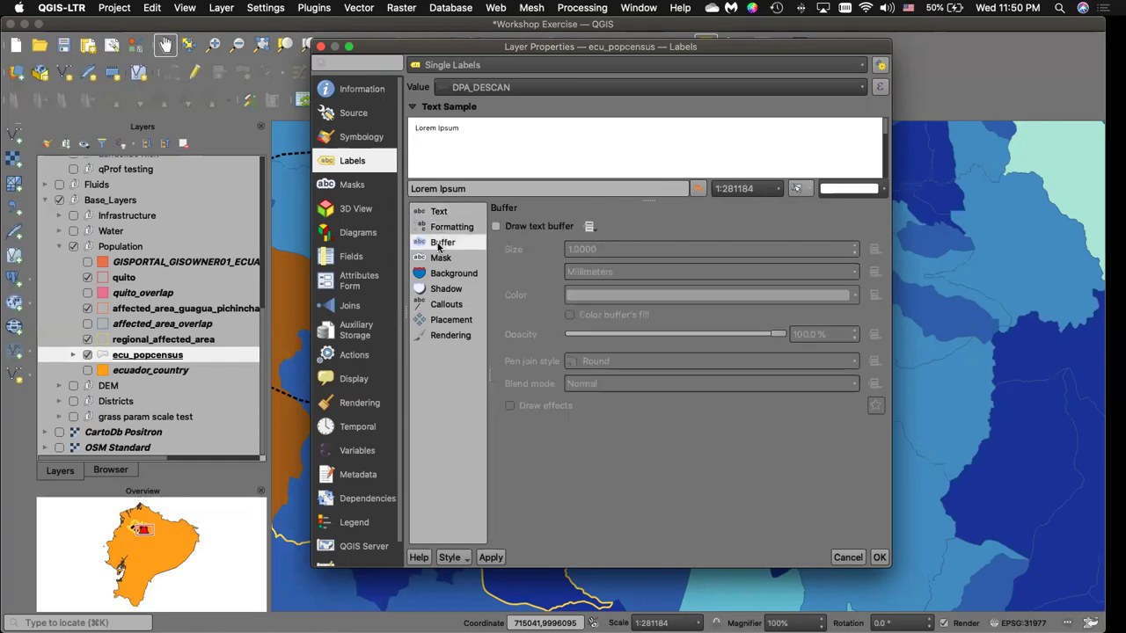
{"action": "left_click", "coordinate": [438, 258]}
{"action": "left_click", "coordinate": [440, 273]}
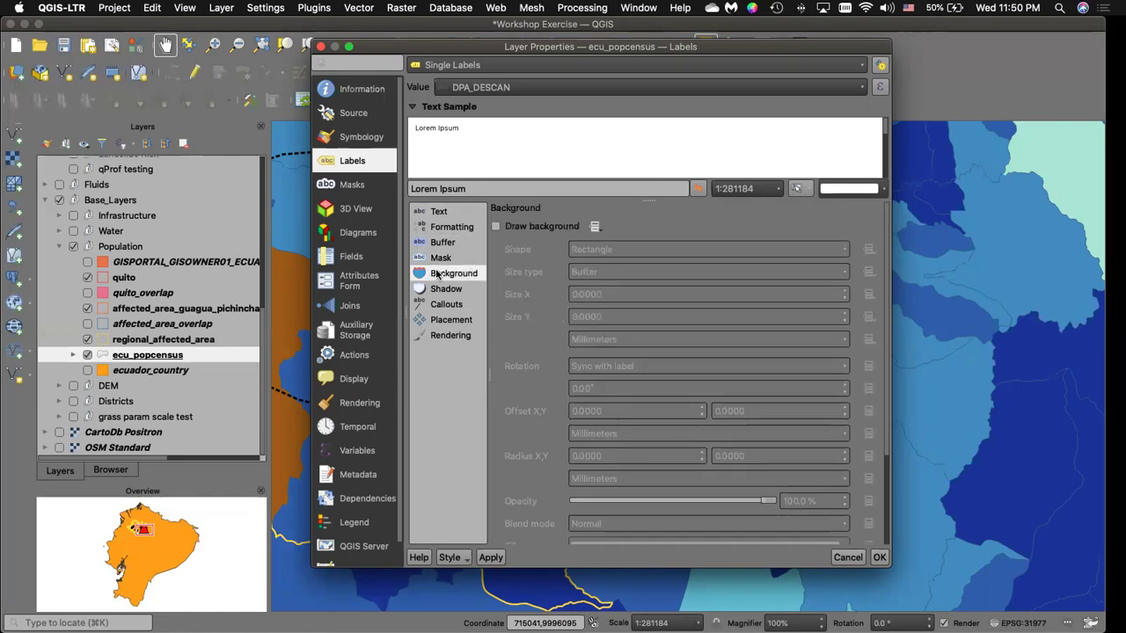
{"action": "left_click", "coordinate": [443, 290]}
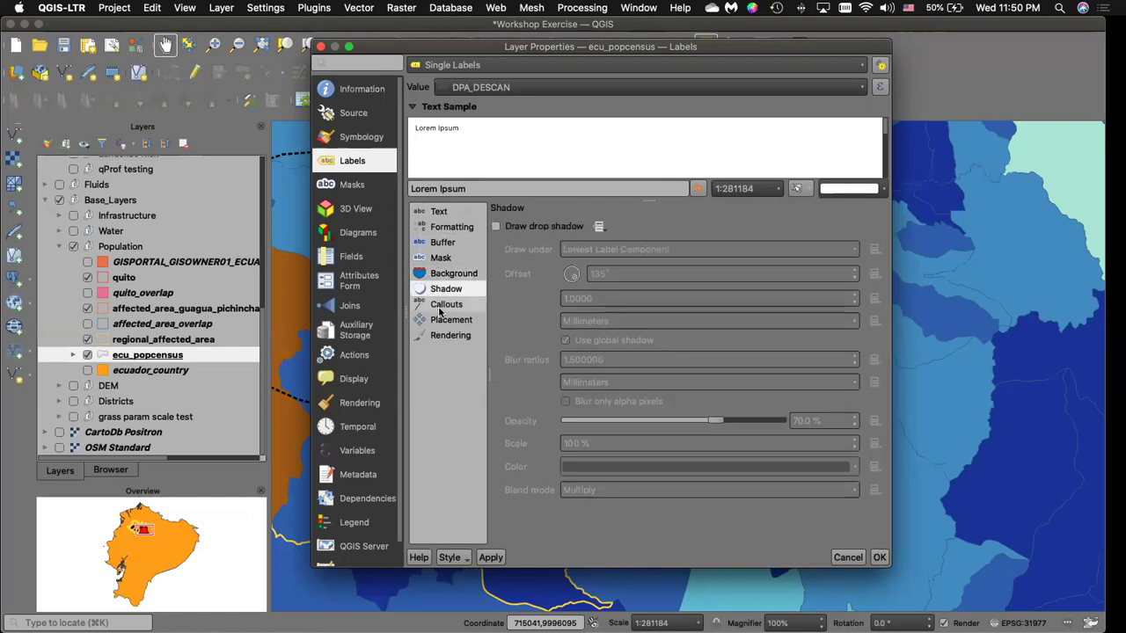
{"action": "left_click", "coordinate": [446, 304]}
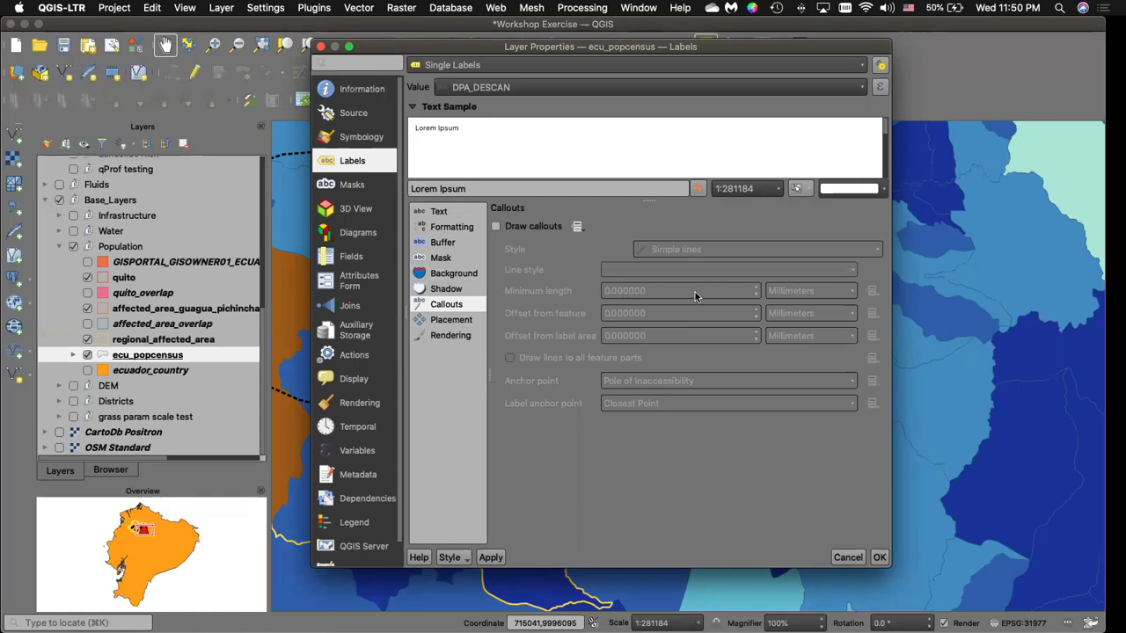
View the placement modes for the ecu_popcensus labels and close the layer properties without applying anything.
{"action": "left_click", "coordinate": [438, 322]}
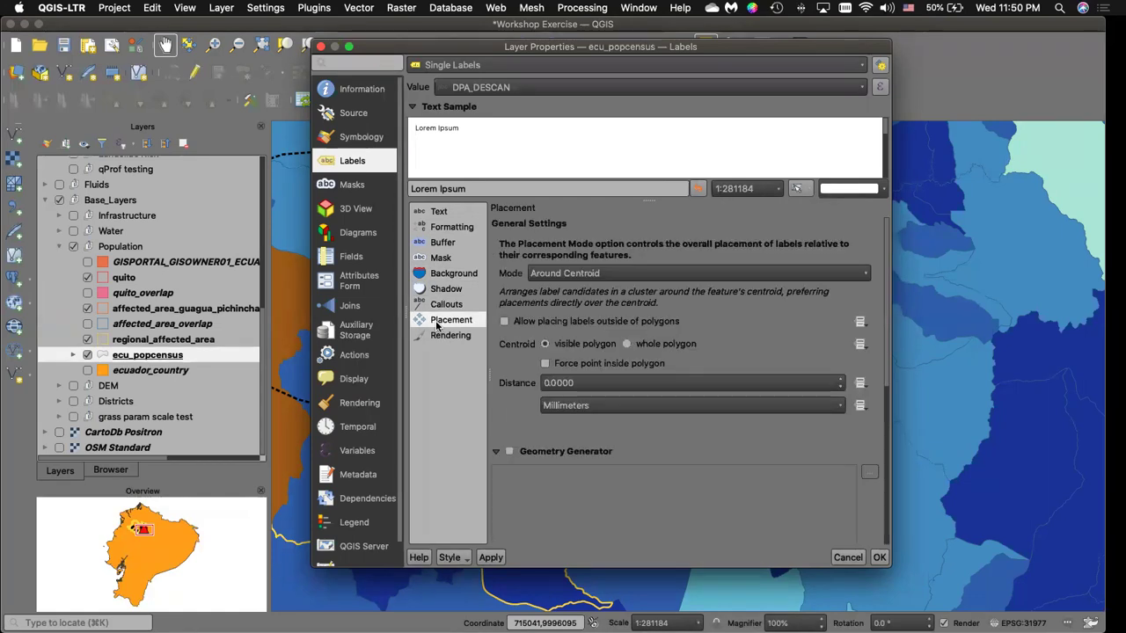
{"action": "left_click", "coordinate": [715, 274]}
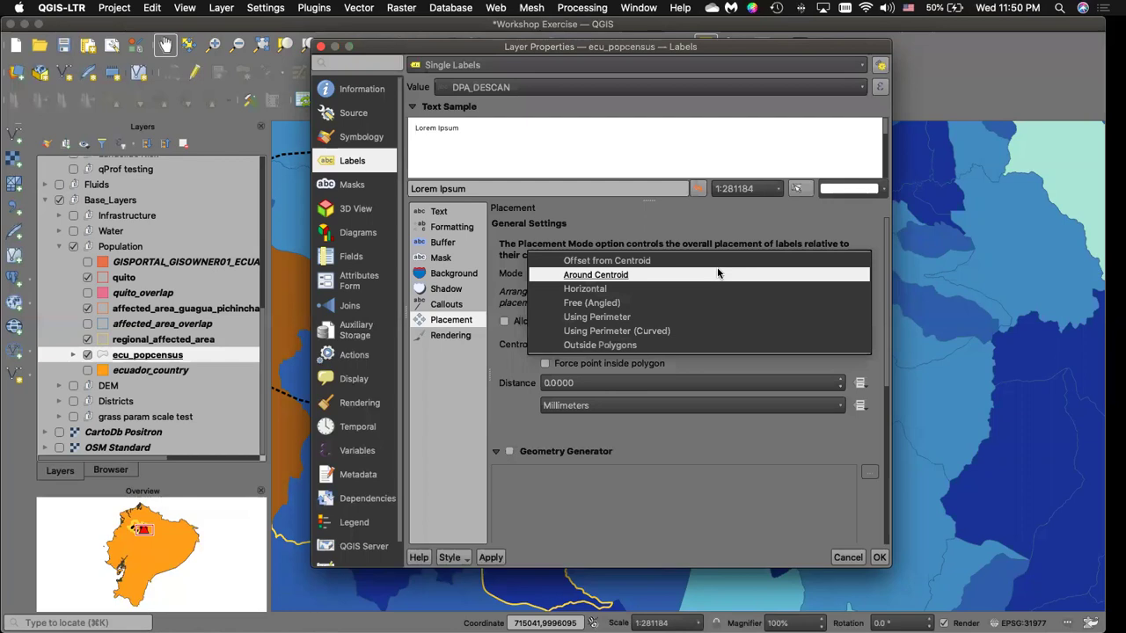
{"action": "left_click", "coordinate": [754, 225]}
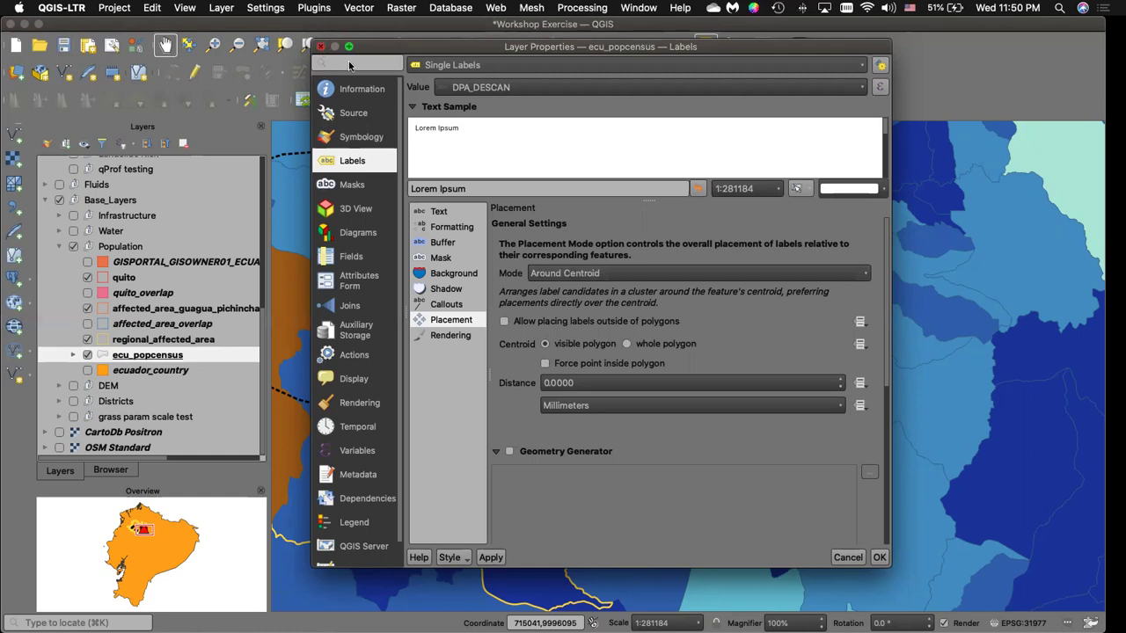
{"action": "key", "text": "Escape"}
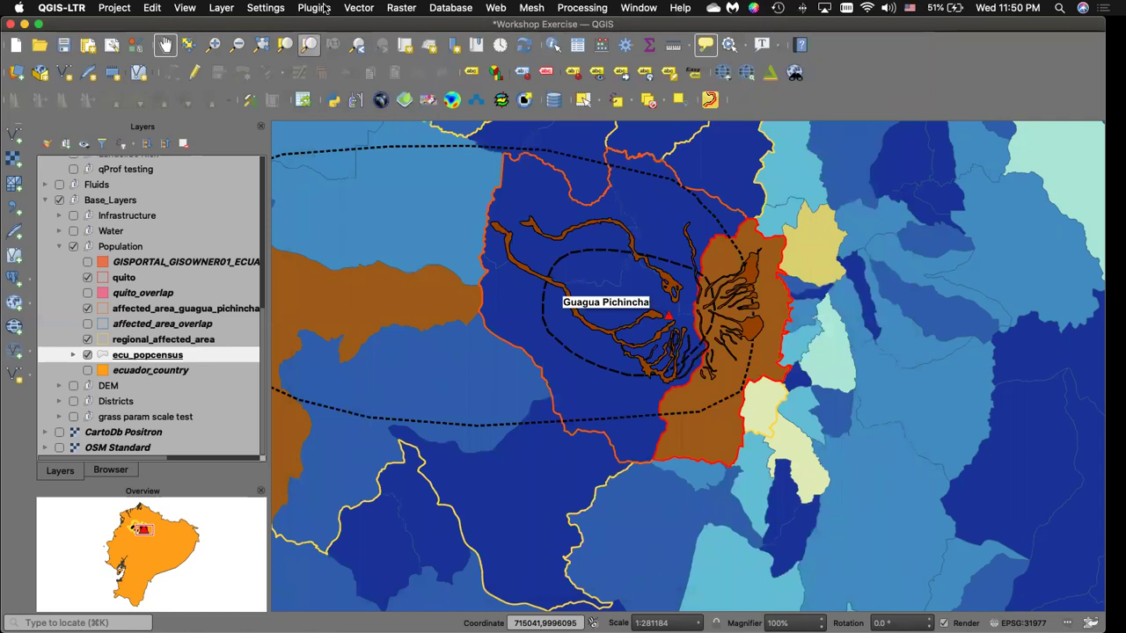
Look up the Easy Custom labeling plugin commands and turn off the ecu_popcensus layer in the Population group.
{"action": "left_click", "coordinate": [322, 11]}
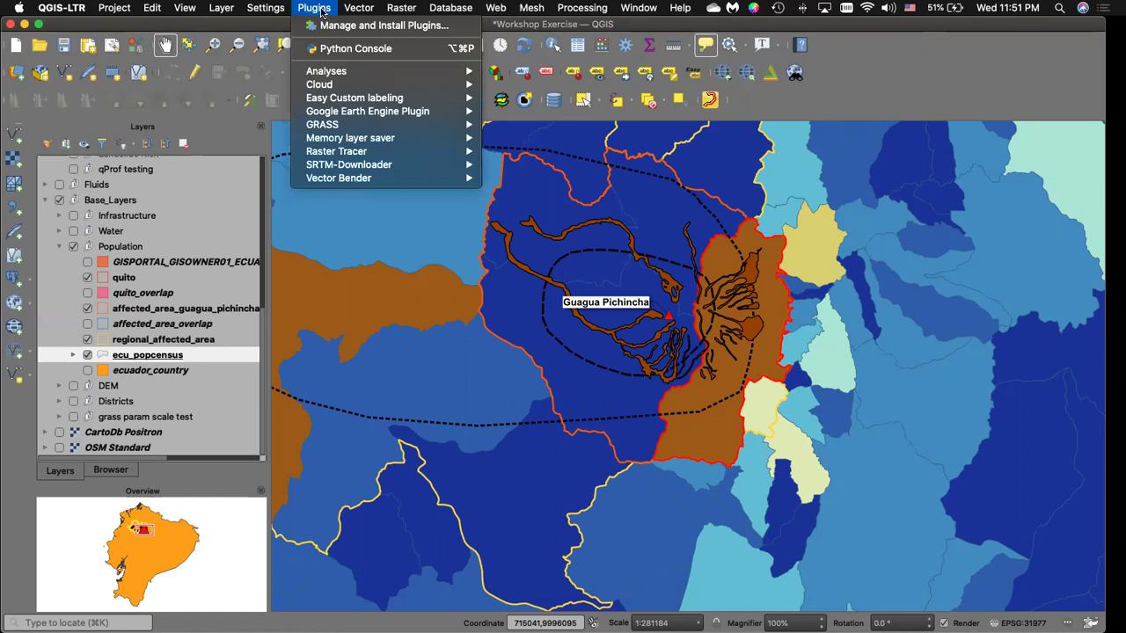
{"action": "mouse_move", "coordinate": [340, 99]}
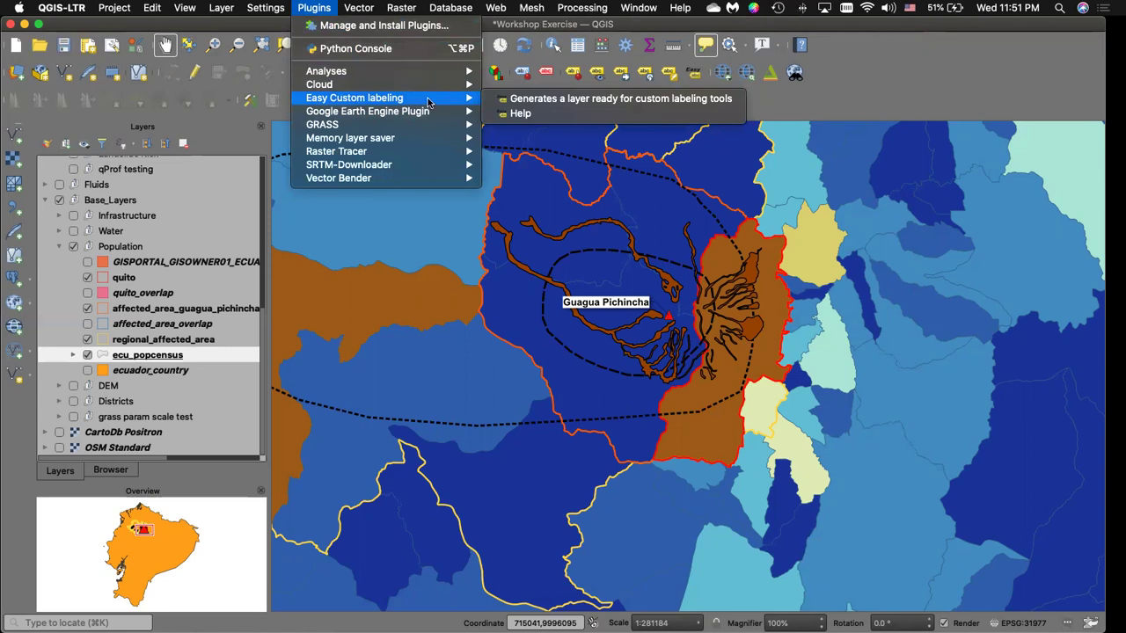
{"action": "left_click", "coordinate": [86, 357]}
{"action": "left_click", "coordinate": [86, 355]}
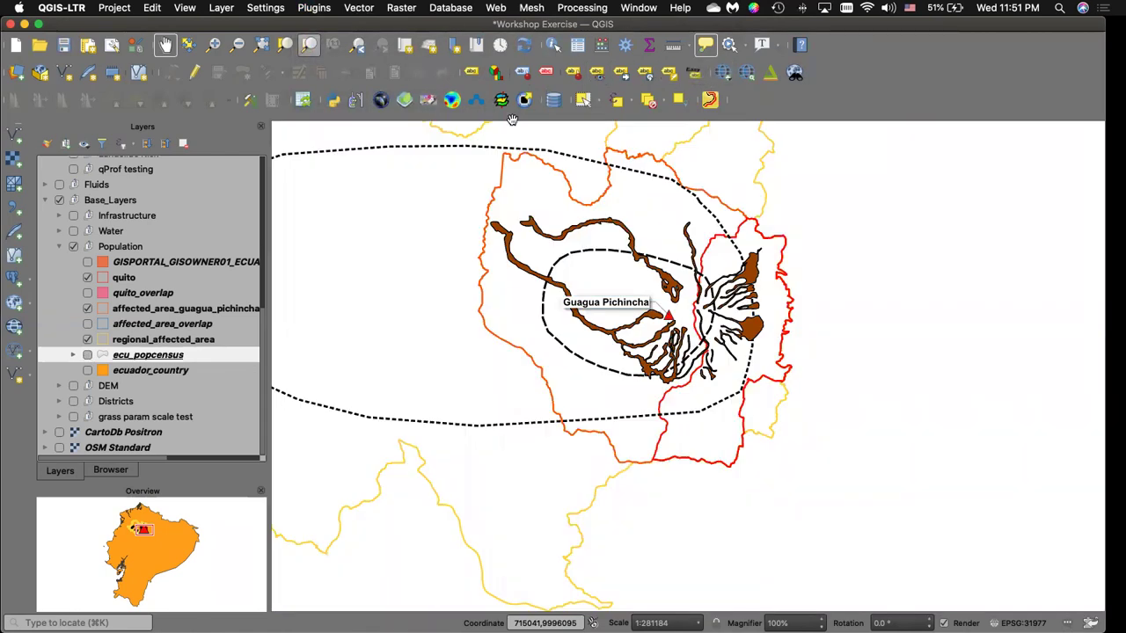
Generate a custom labeling layer from guagua_pichincha in the Georeferenced group with Easy Custom labeling, using id as the label field.
{"action": "scroll", "coordinate": [172, 239], "scroll_direction": "up", "scroll_amount": 5}
{"action": "scroll", "coordinate": [173, 239], "scroll_direction": "up", "scroll_amount": 2}
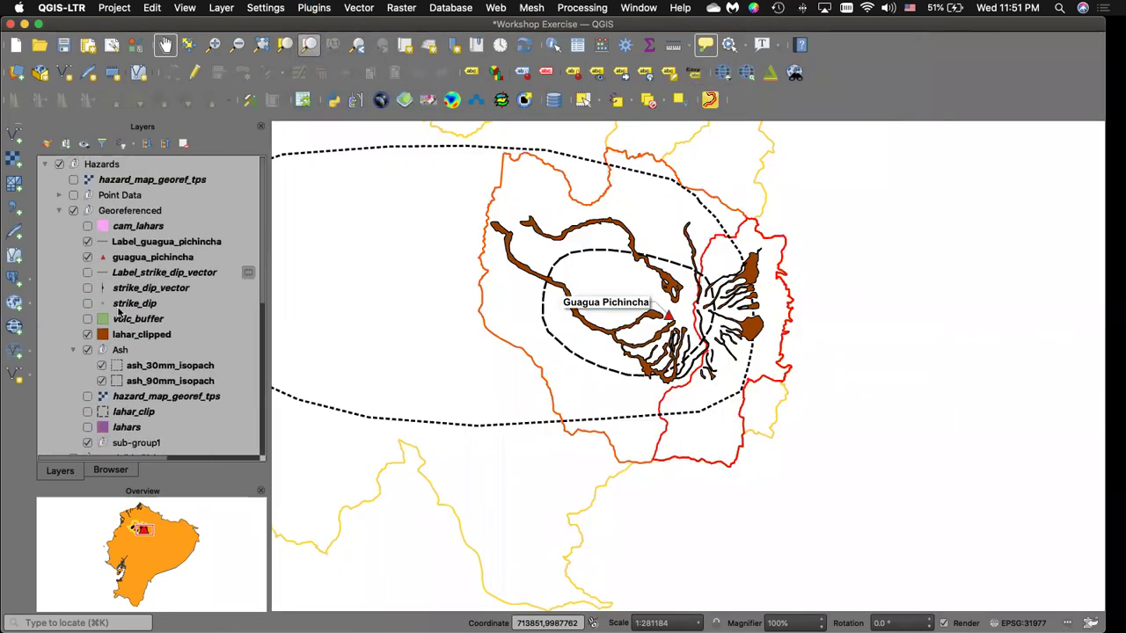
{"action": "left_click", "coordinate": [139, 257]}
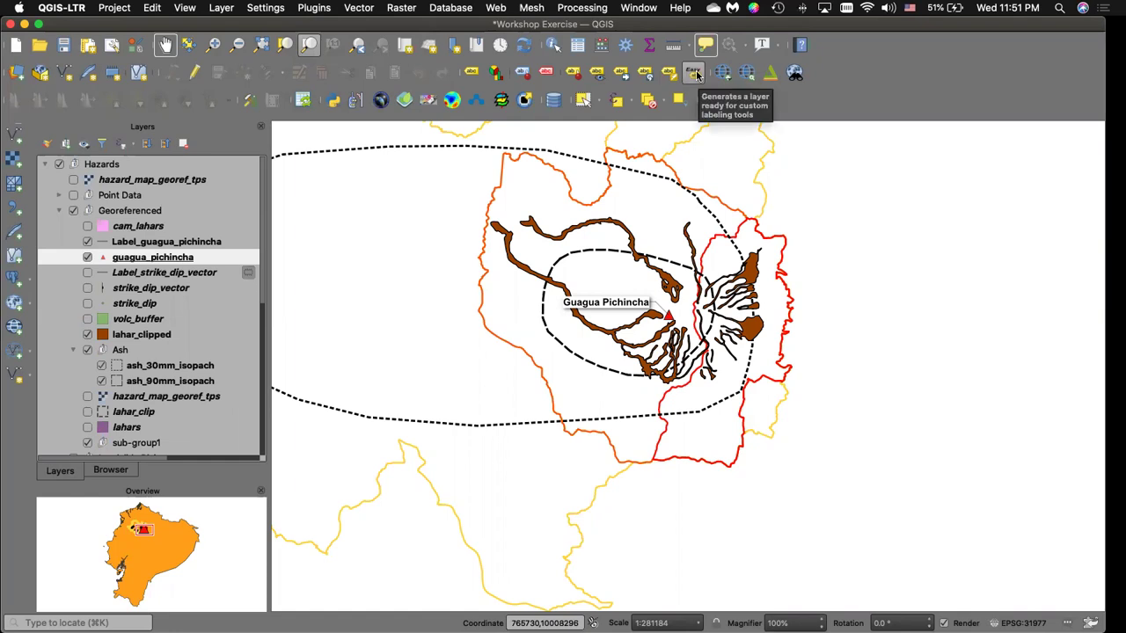
{"action": "left_click", "coordinate": [301, 13]}
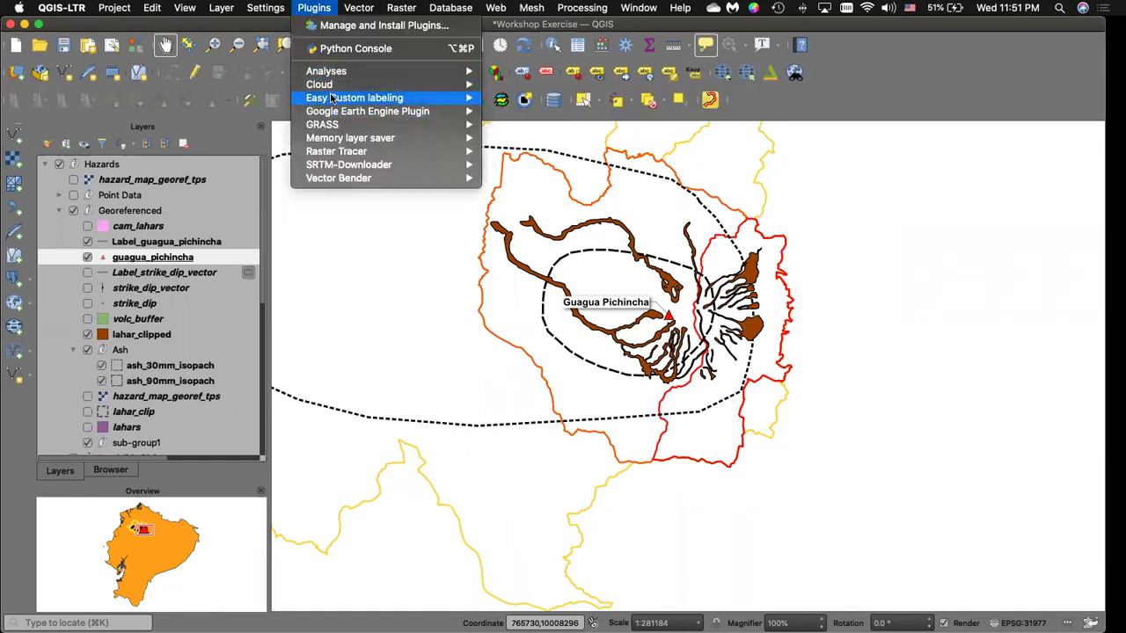
{"action": "left_click", "coordinate": [554, 99]}
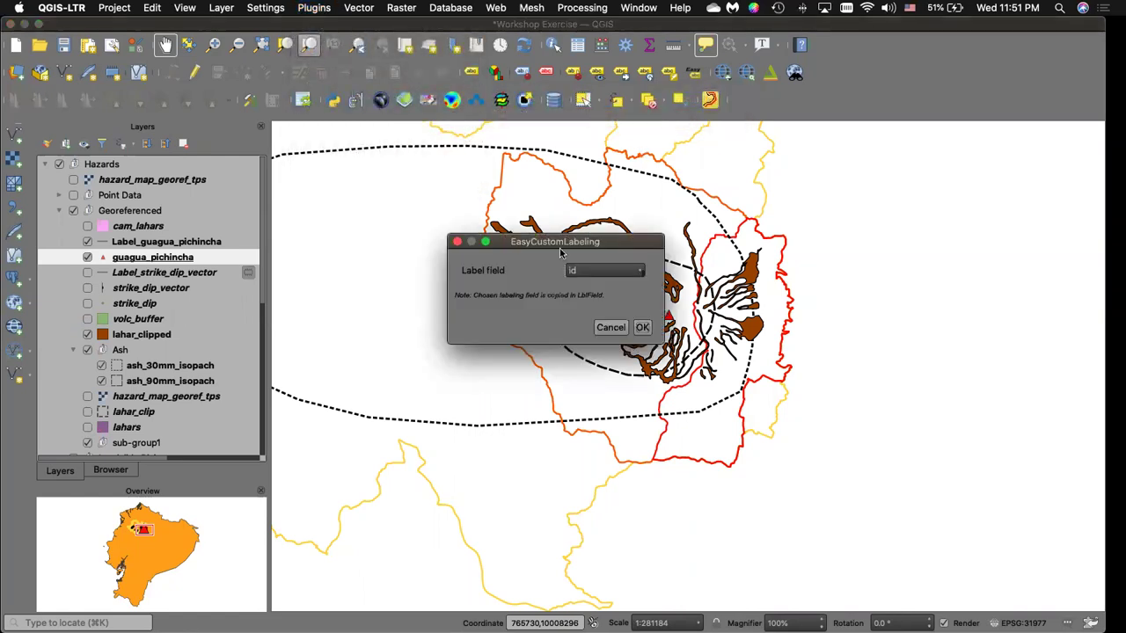
{"action": "left_click", "coordinate": [626, 273]}
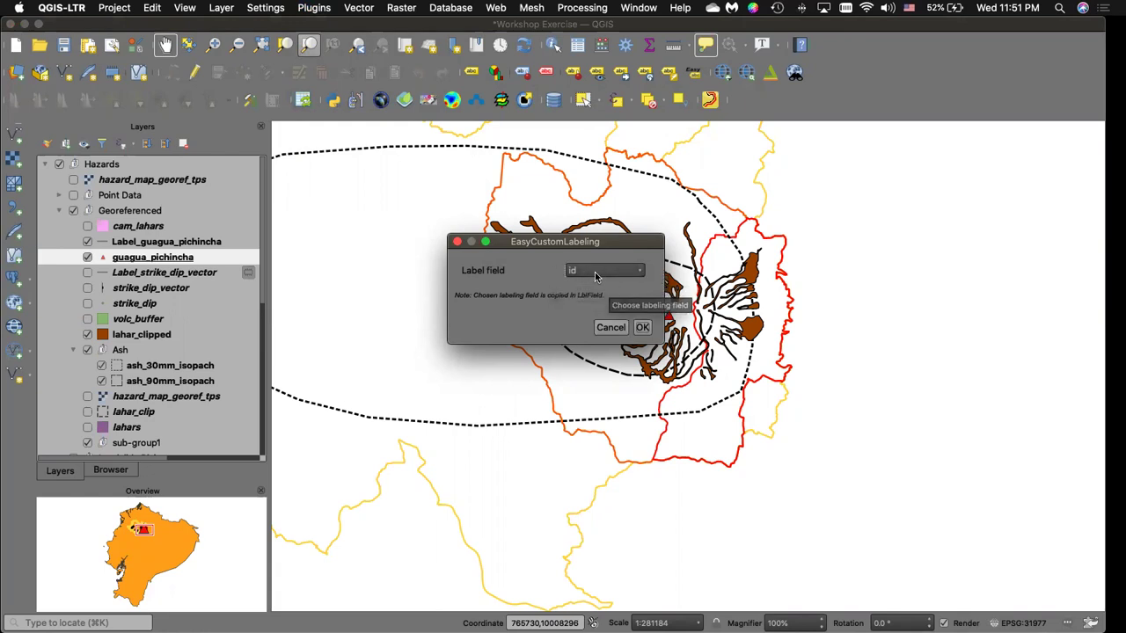
{"action": "left_click", "coordinate": [641, 328]}
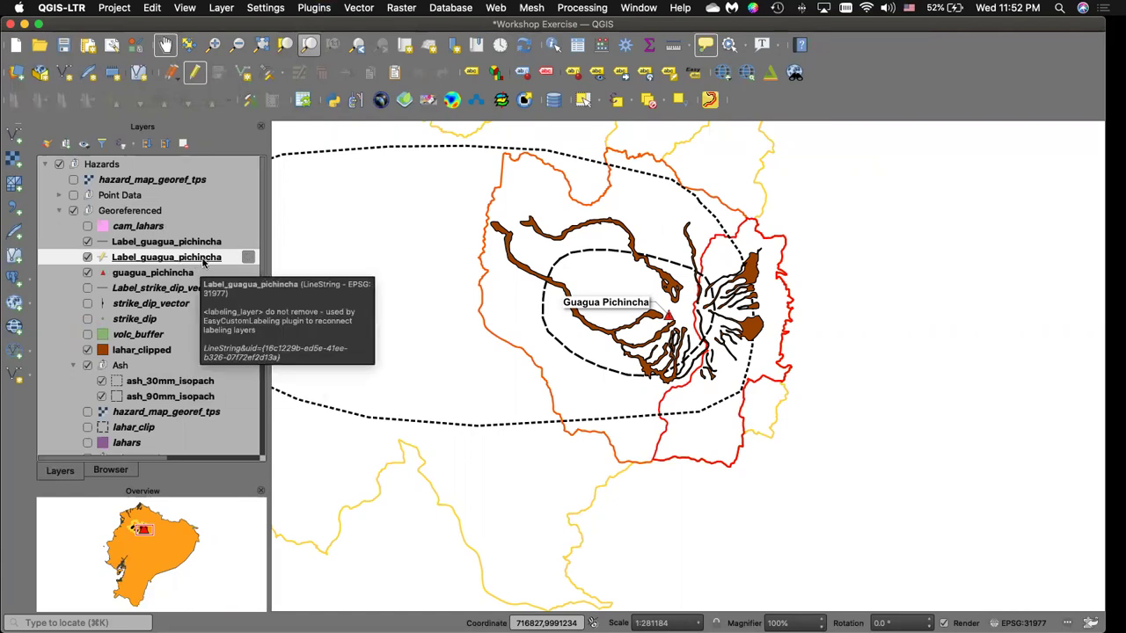
Locate the Memory layer saver plugin and compare the data sources of the two Label_guagua_pichincha layers.
{"action": "left_click", "coordinate": [314, 8]}
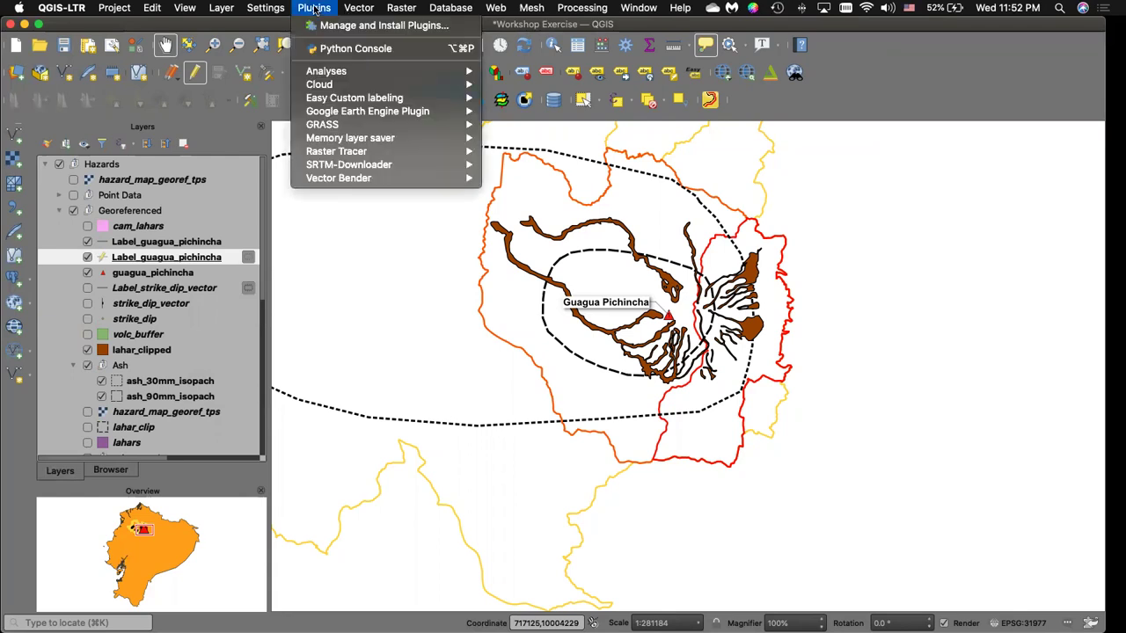
{"action": "mouse_move", "coordinate": [378, 141]}
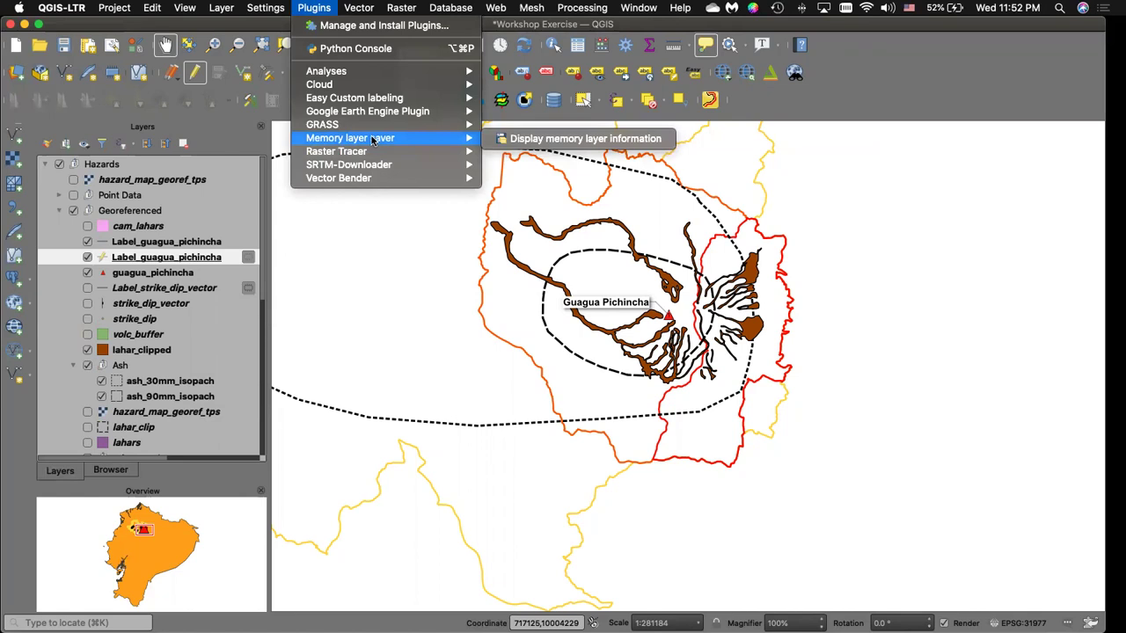
{"action": "left_click", "coordinate": [203, 257]}
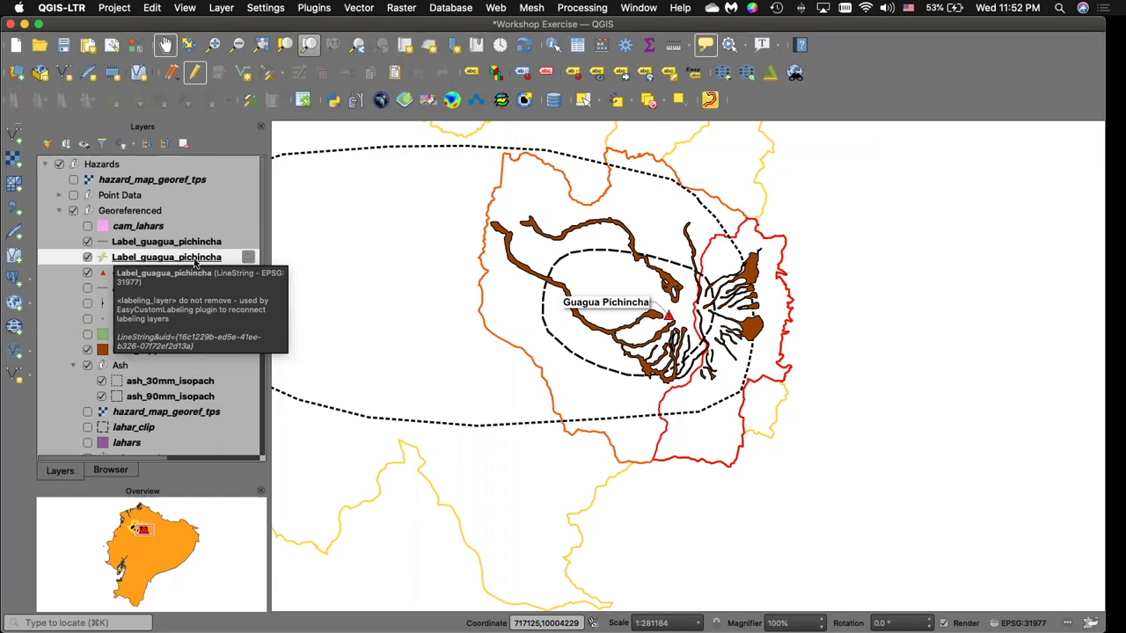
{"action": "mouse_move", "coordinate": [249, 261]}
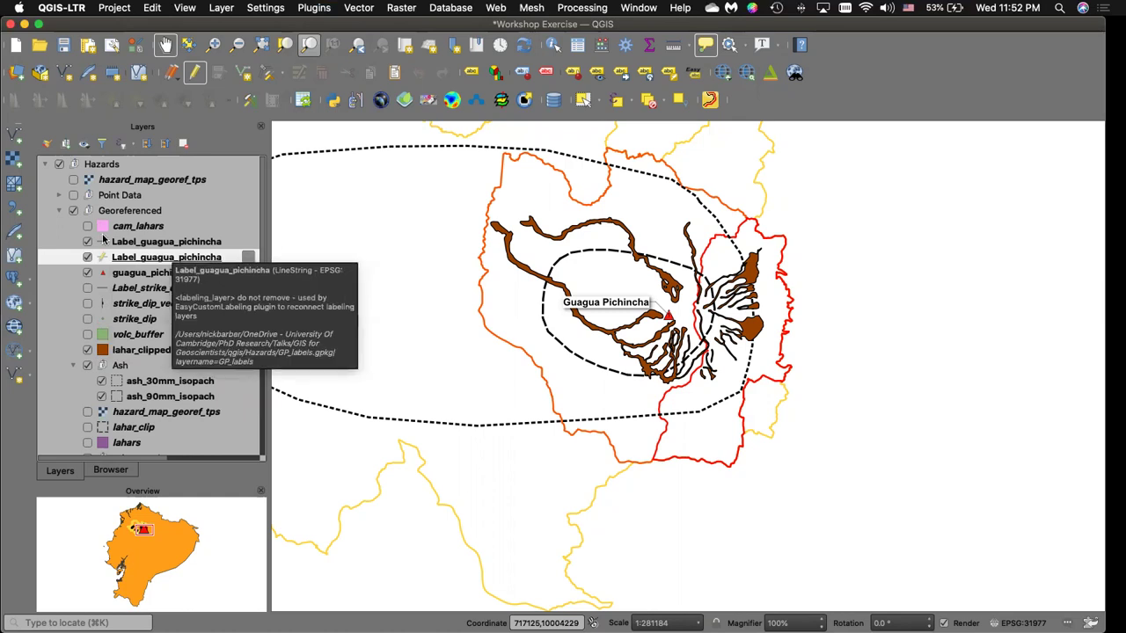
Display the Memory layer saver's memory layer information to check which layers are saved with the project, and close it.
{"action": "left_click", "coordinate": [315, 8]}
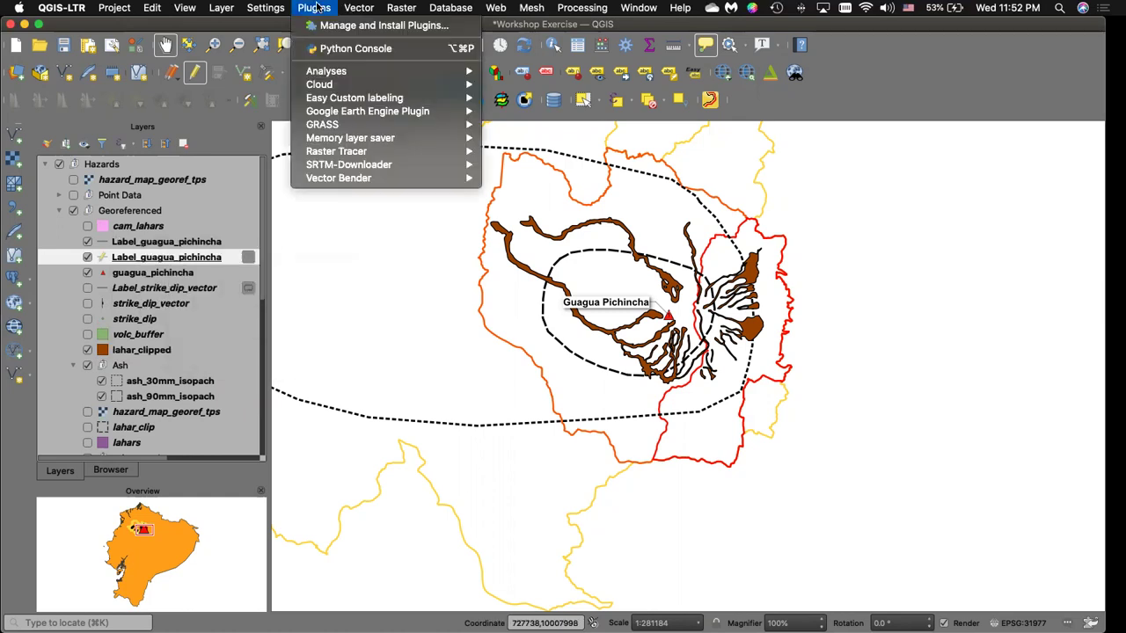
{"action": "left_click", "coordinate": [319, 8]}
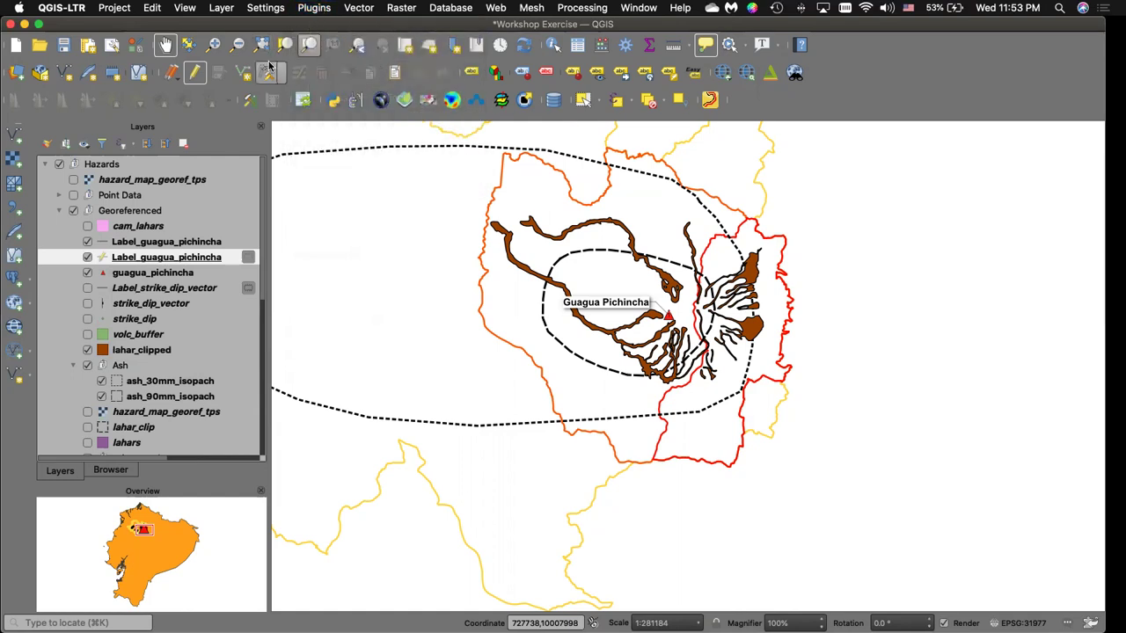
{"action": "left_click", "coordinate": [312, 7]}
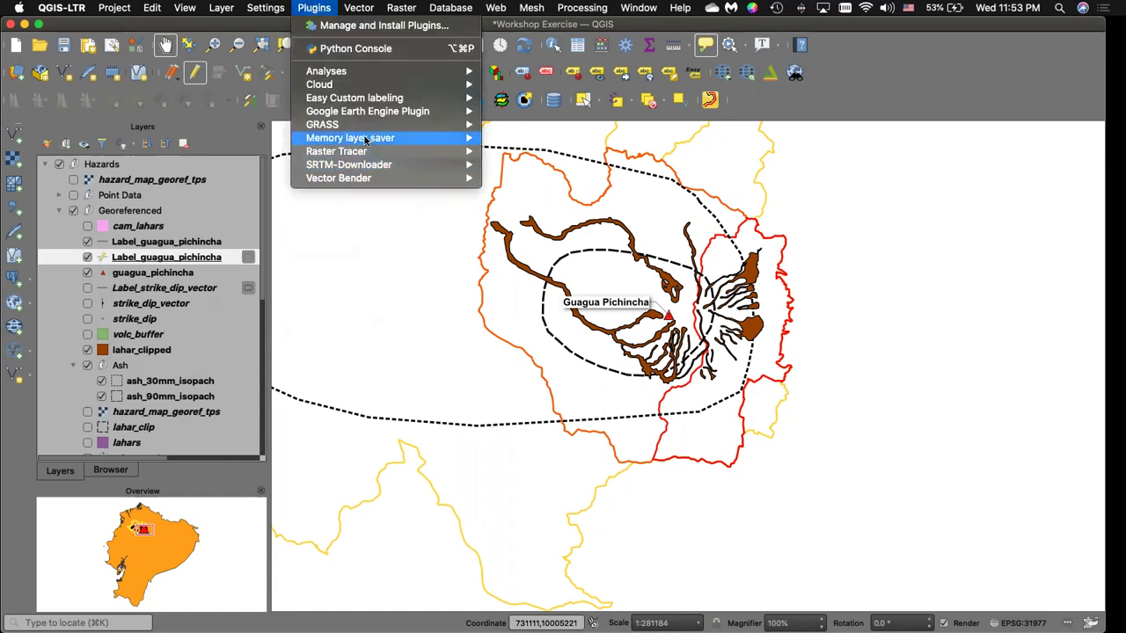
{"action": "mouse_move", "coordinate": [355, 142]}
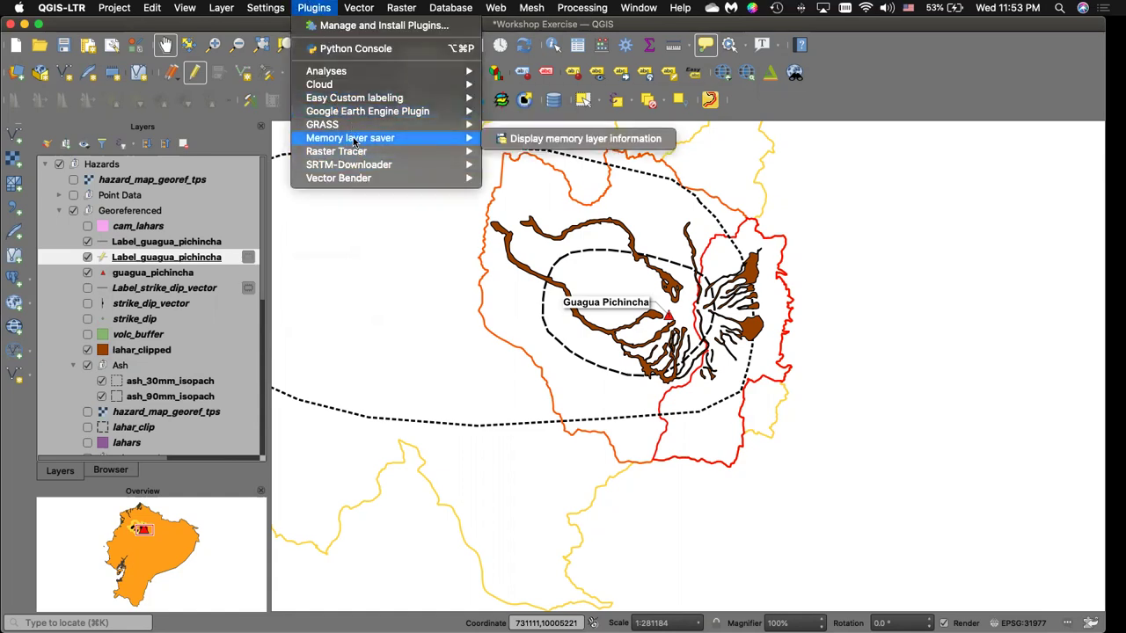
{"action": "left_click", "coordinate": [538, 139]}
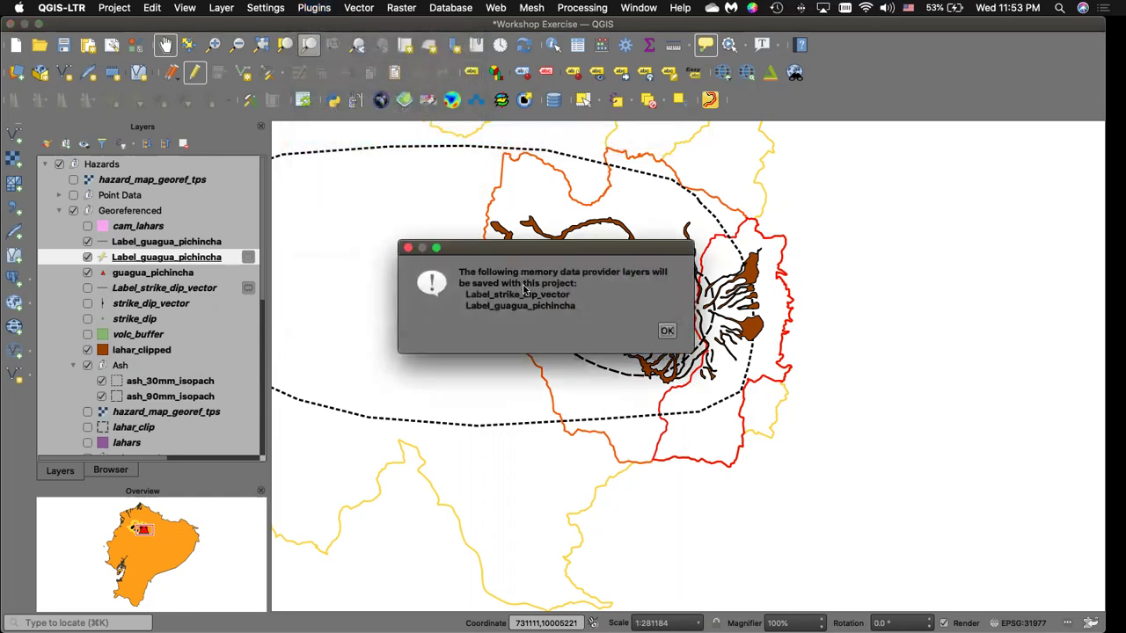
{"action": "left_click", "coordinate": [667, 331]}
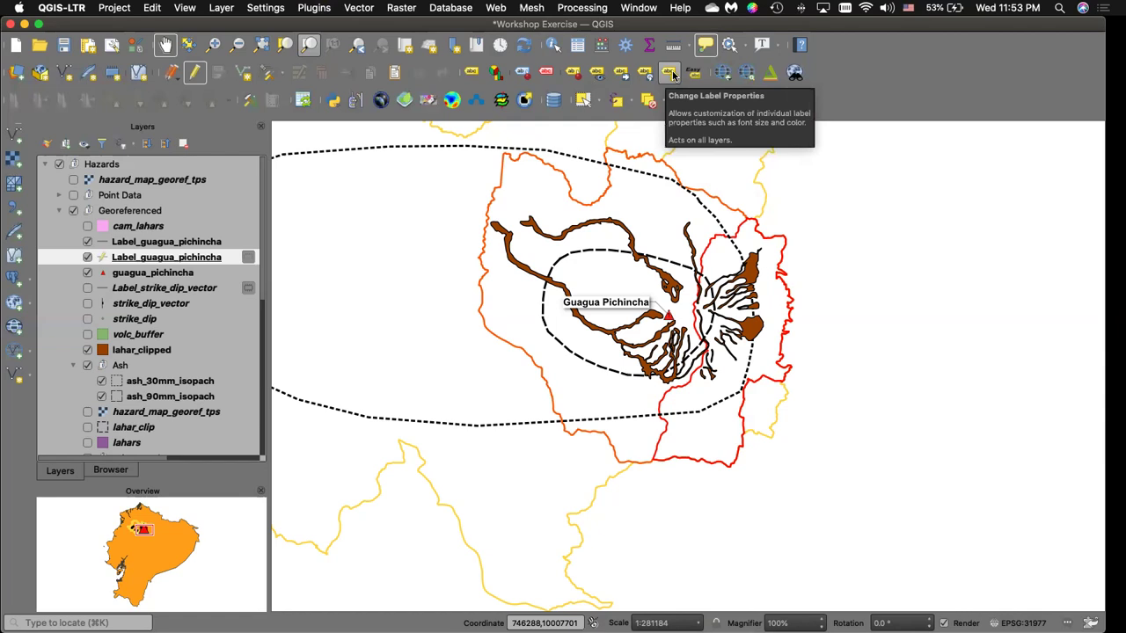
Move the id label of the new Label_guagua_pichincha layer away from the volcano to the clear area east of the lahars.
{"action": "left_click", "coordinate": [626, 76]}
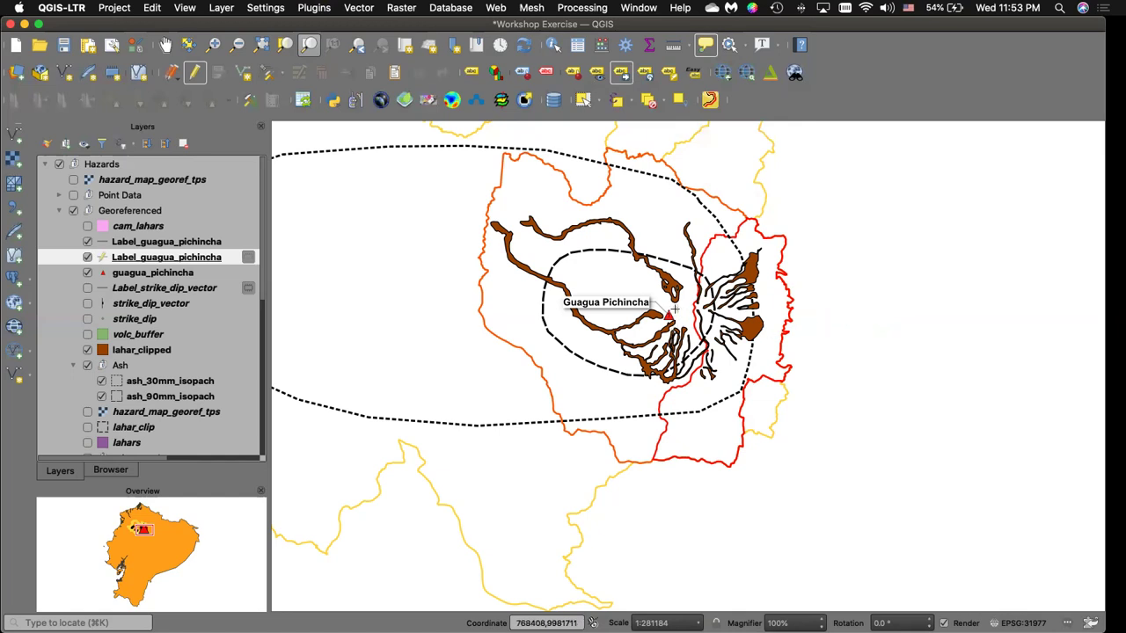
{"action": "left_click", "coordinate": [763, 326]}
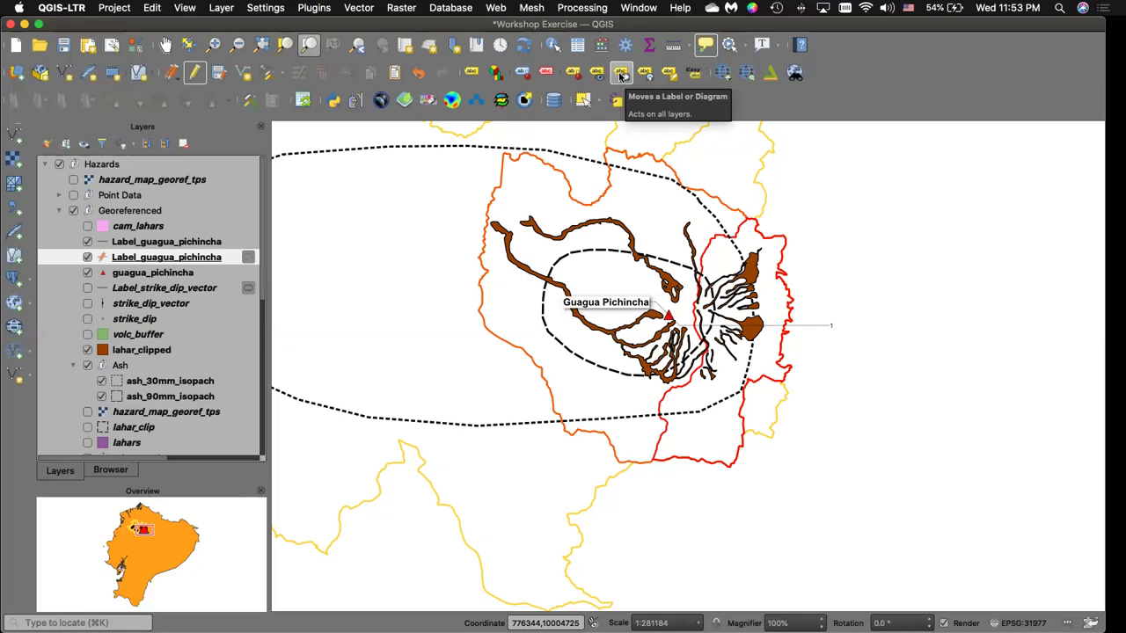
Set the moved label's text to G.P. with font size 20 and bold, and apply the label properties.
{"action": "left_click", "coordinate": [669, 74]}
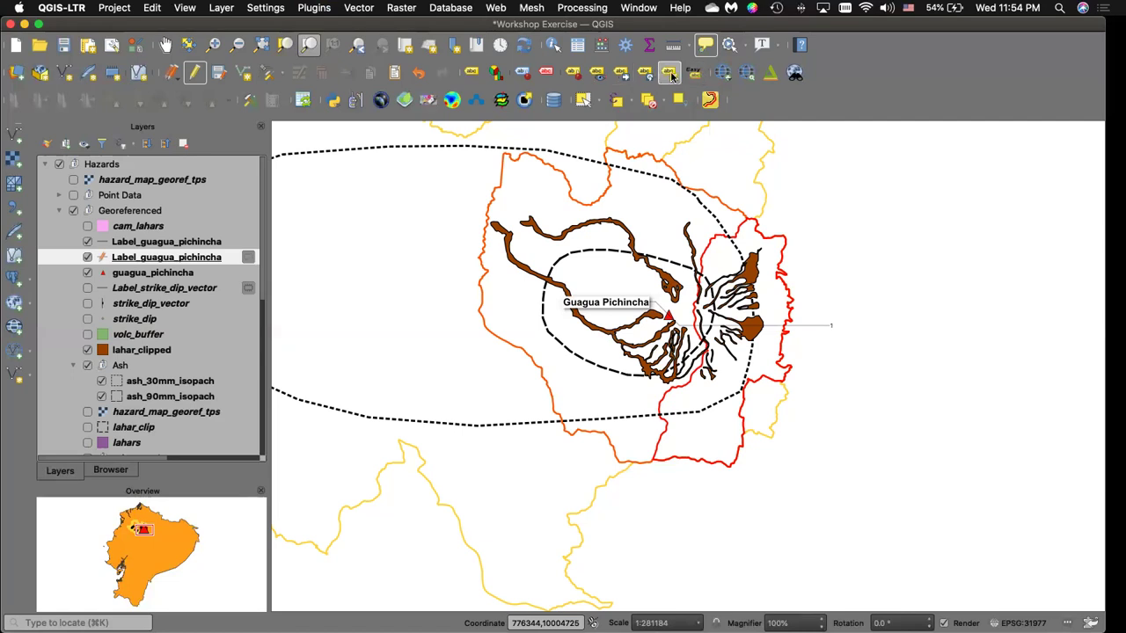
{"action": "left_click", "coordinate": [832, 327]}
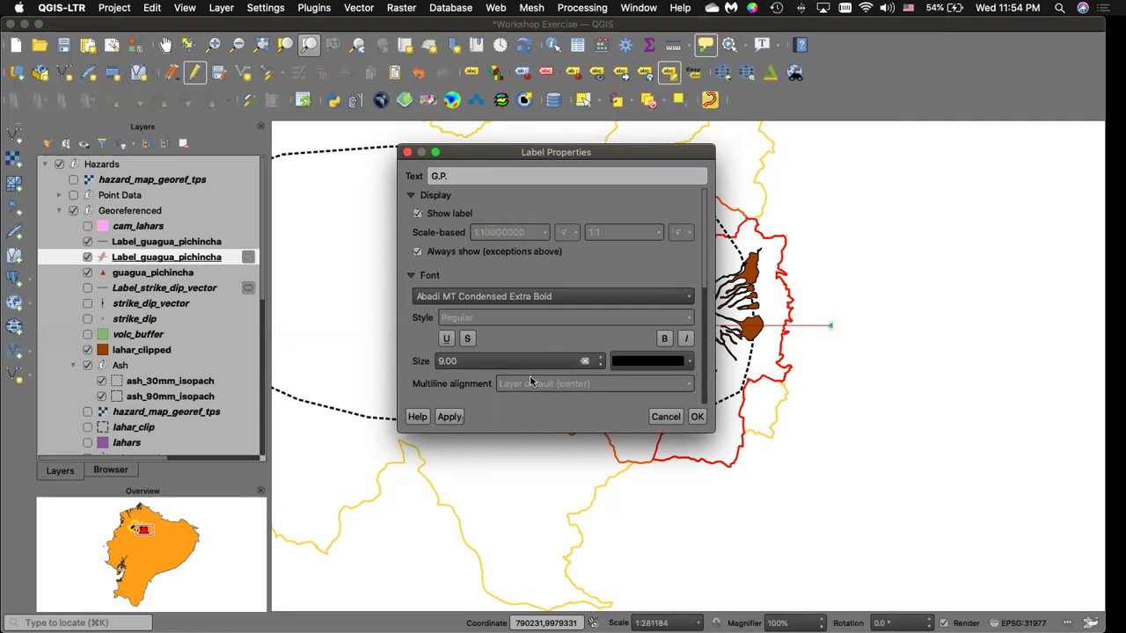
{"action": "left_click", "coordinate": [601, 357]}
{"action": "left_click", "coordinate": [600, 357]}
{"action": "left_click", "coordinate": [600, 357]}
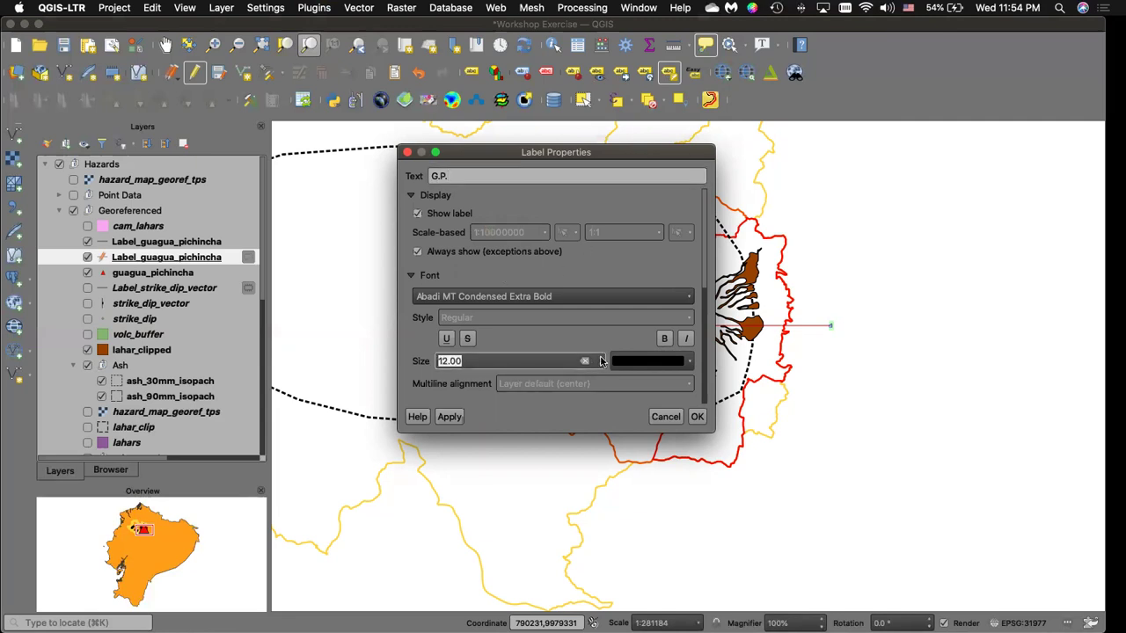
{"action": "scroll", "coordinate": [601, 361], "scroll_direction": "up", "scroll_amount": 5}
{"action": "left_click", "coordinate": [664, 338]}
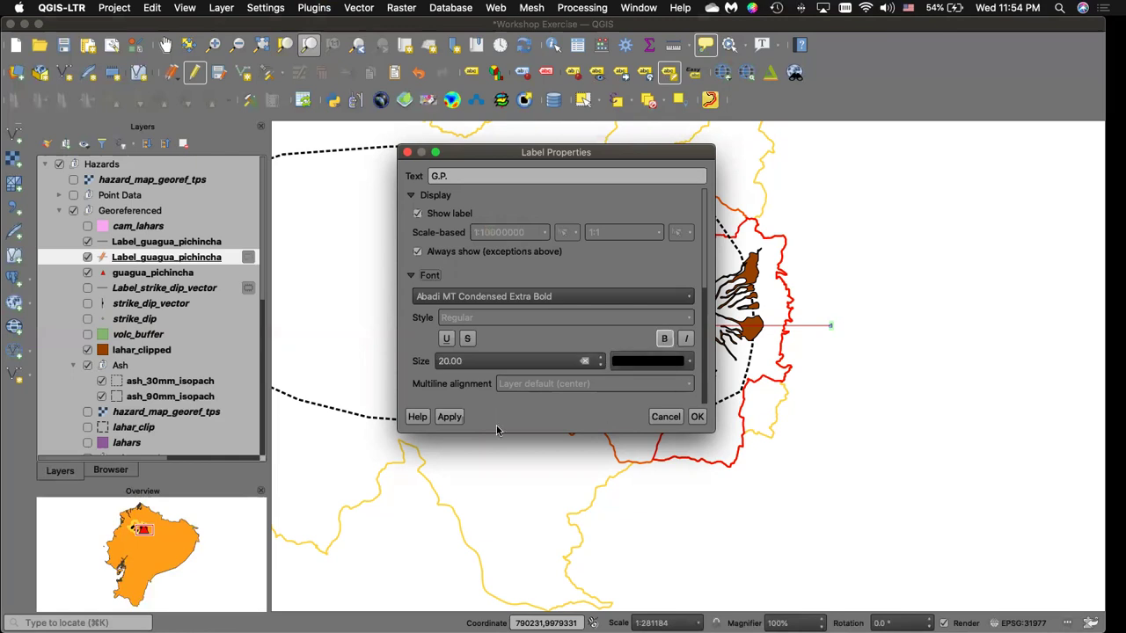
{"action": "left_click", "coordinate": [457, 416]}
{"action": "left_click", "coordinate": [696, 417]}
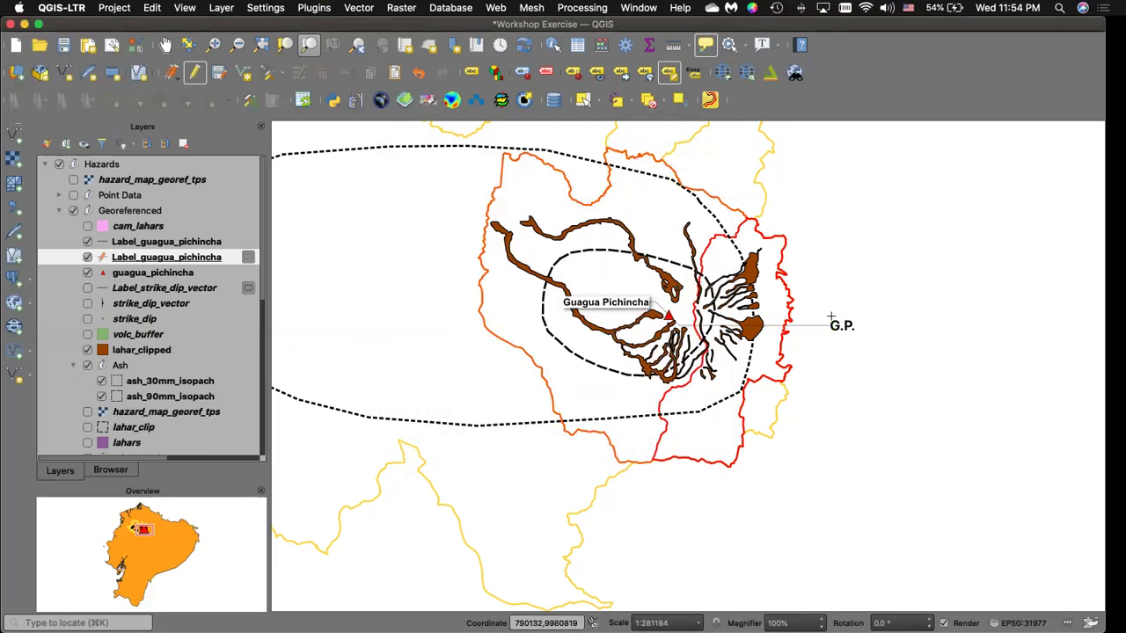
Set the label background stroke color to black in the label settings of the selected Label_guagua_pichincha layer and apply it.
{"action": "right_click", "coordinate": [220, 260]}
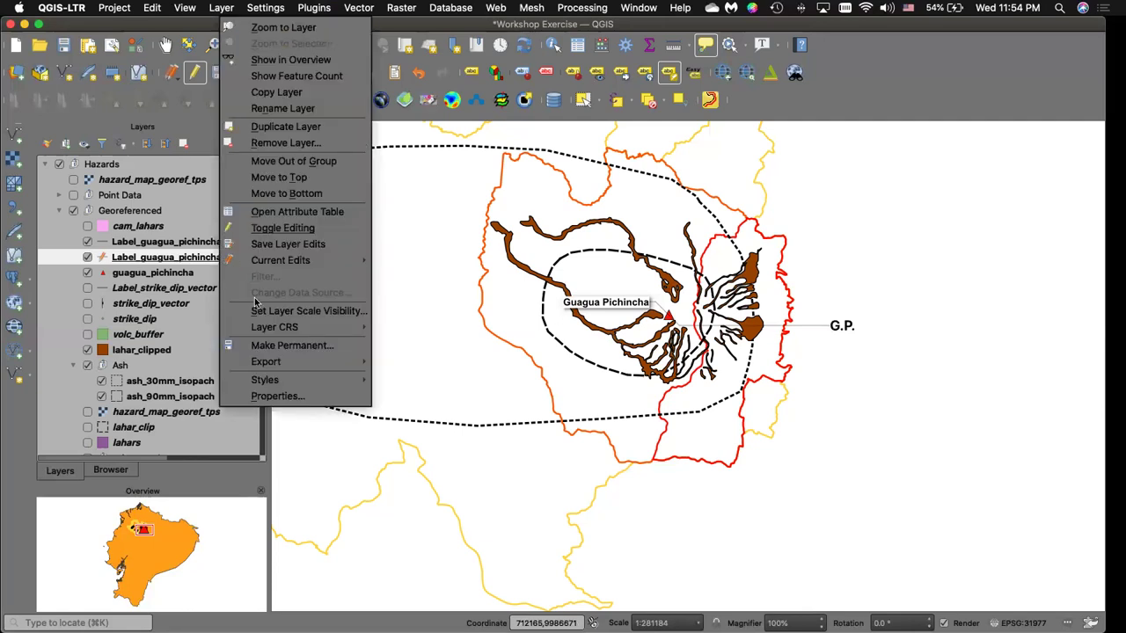
{"action": "left_click", "coordinate": [284, 398]}
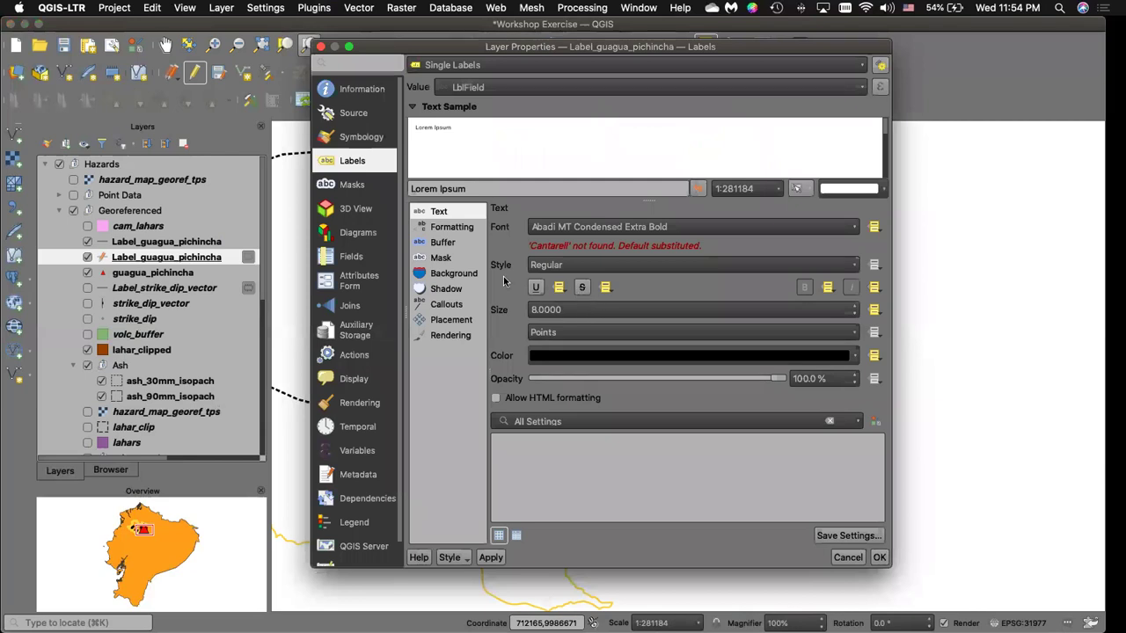
{"action": "left_click", "coordinate": [454, 273]}
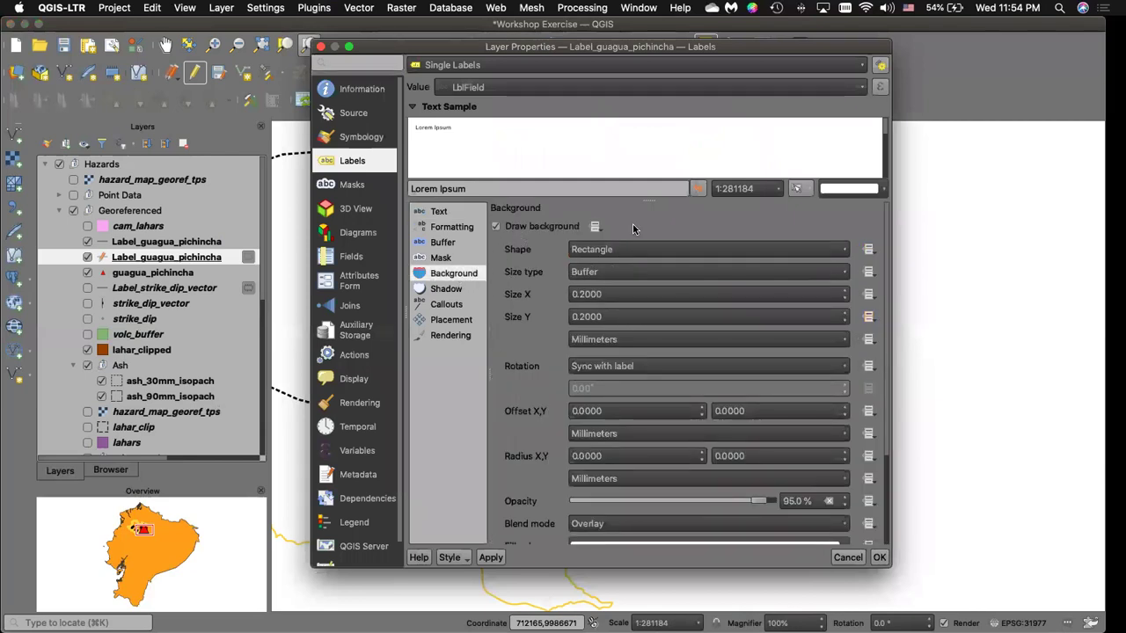
{"action": "scroll", "coordinate": [634, 227], "scroll_direction": "down", "scroll_amount": 6}
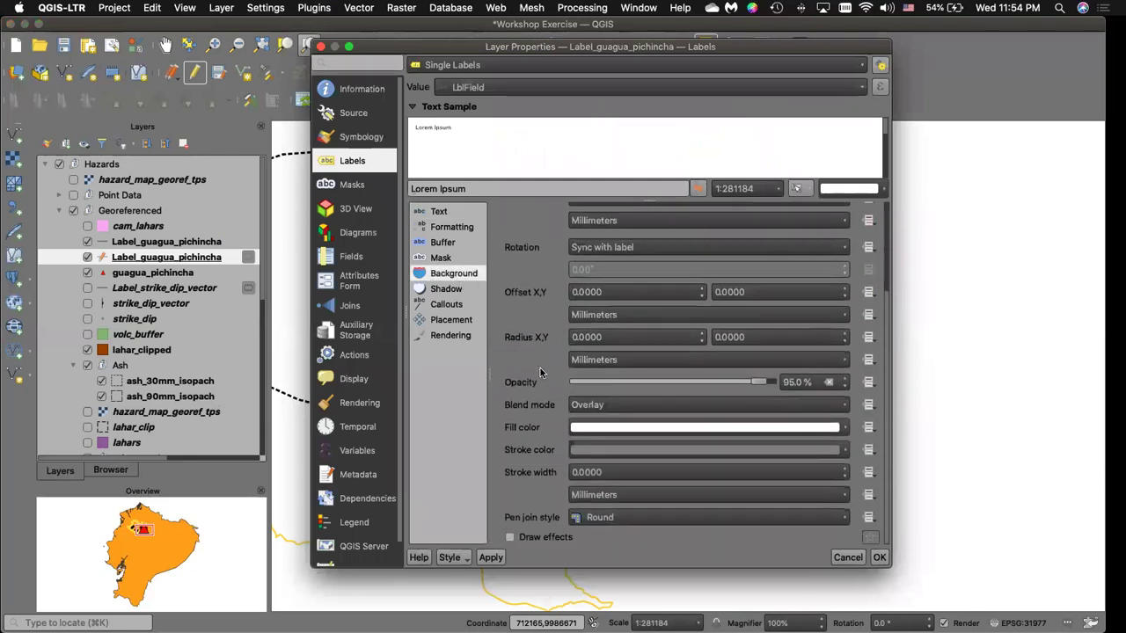
{"action": "left_click", "coordinate": [844, 449]}
{"action": "left_click_drag", "start_coordinate": [613, 412], "coordinate": [604, 351]}
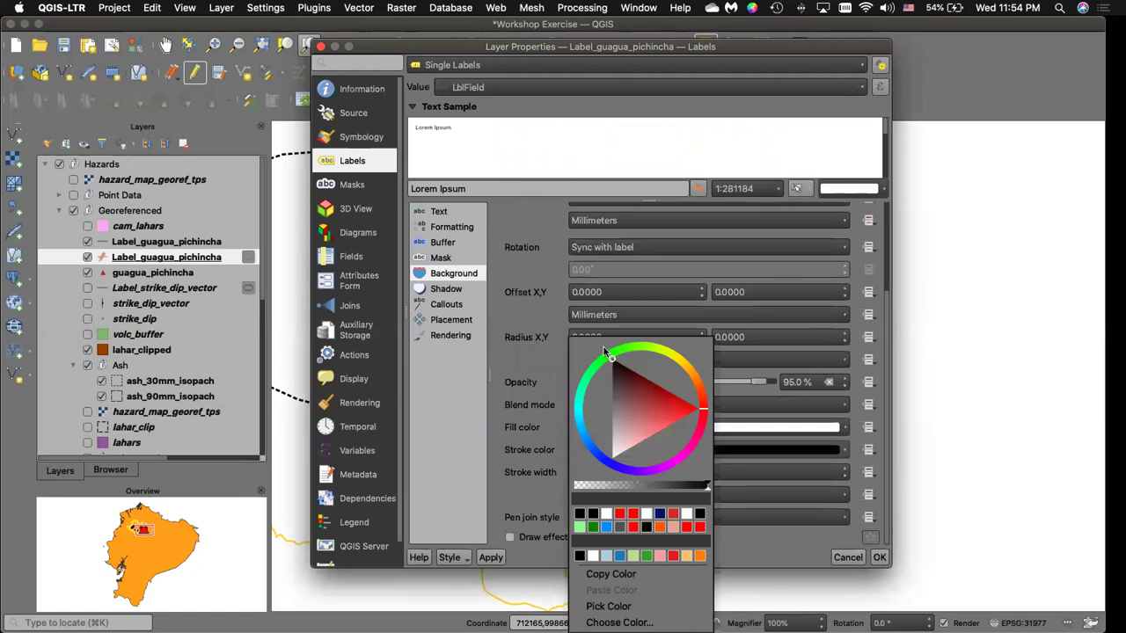
{"action": "left_click", "coordinate": [507, 371]}
{"action": "scroll", "coordinate": [512, 299], "scroll_direction": "up", "scroll_amount": 5}
{"action": "left_click", "coordinate": [490, 558]}
{"action": "left_click", "coordinate": [879, 557]}
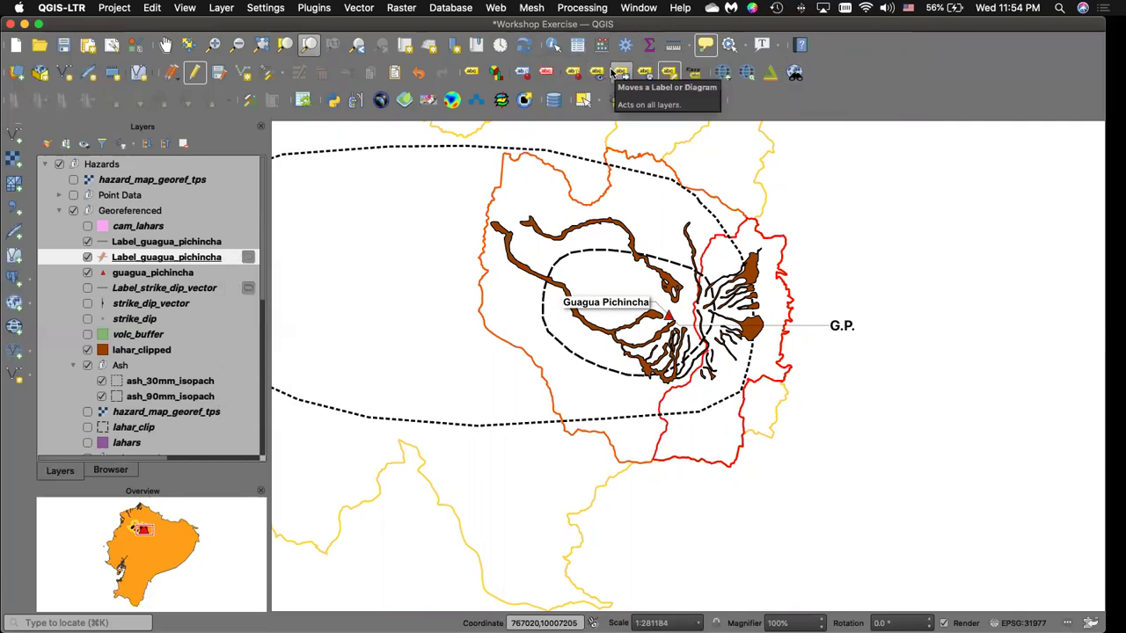
Save the edits of the temporary Label_guagua_pichincha layer and remove that layer from the Georeferenced group.
{"action": "left_click", "coordinate": [668, 72]}
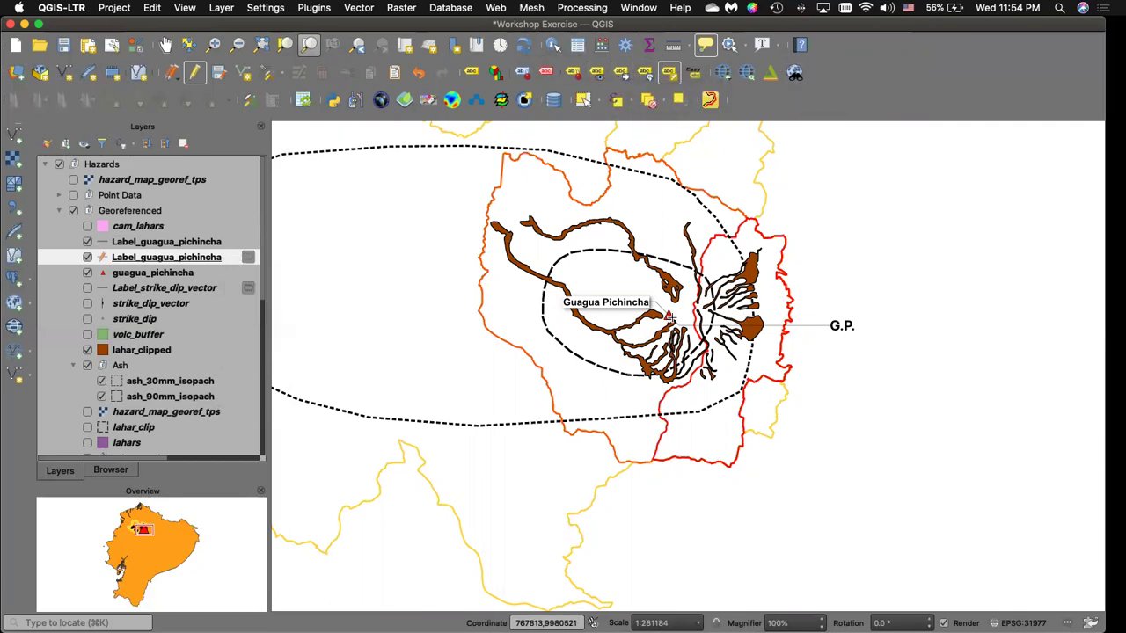
{"action": "right_click", "coordinate": [238, 261]}
{"action": "left_click", "coordinate": [281, 143]}
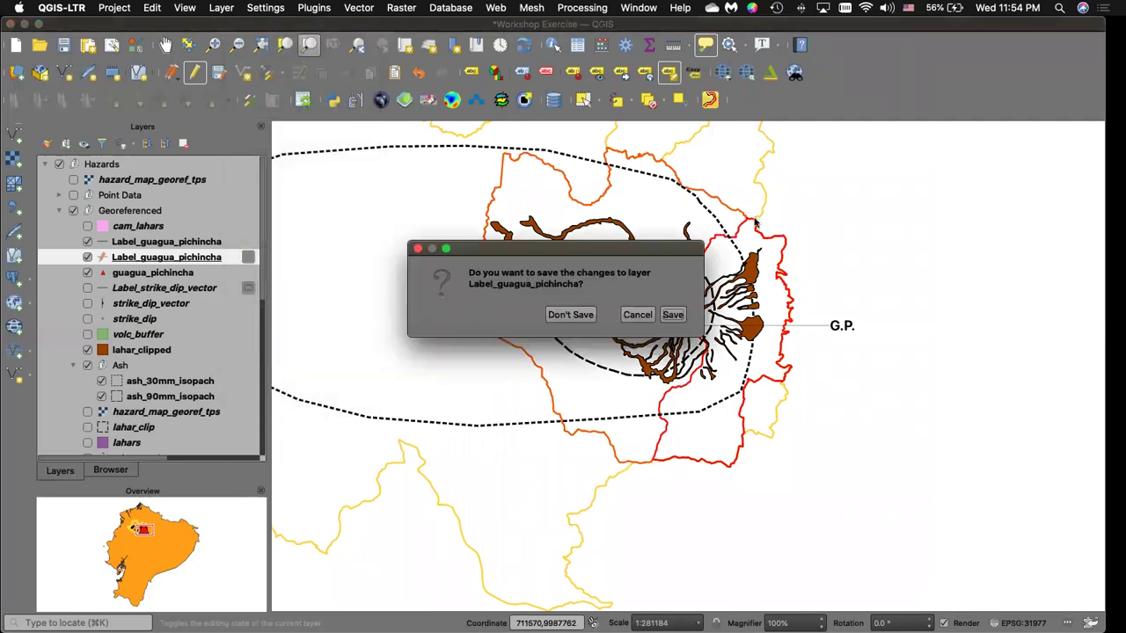
{"action": "left_click", "coordinate": [675, 315]}
{"action": "left_click", "coordinate": [615, 323]}
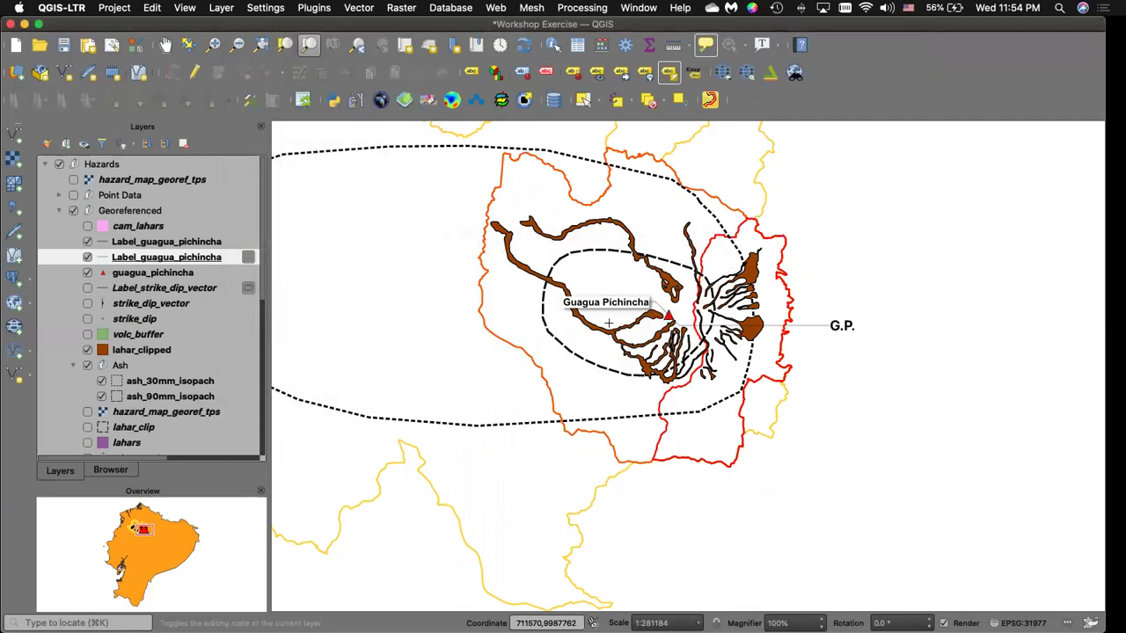
{"action": "left_click", "coordinate": [225, 242]}
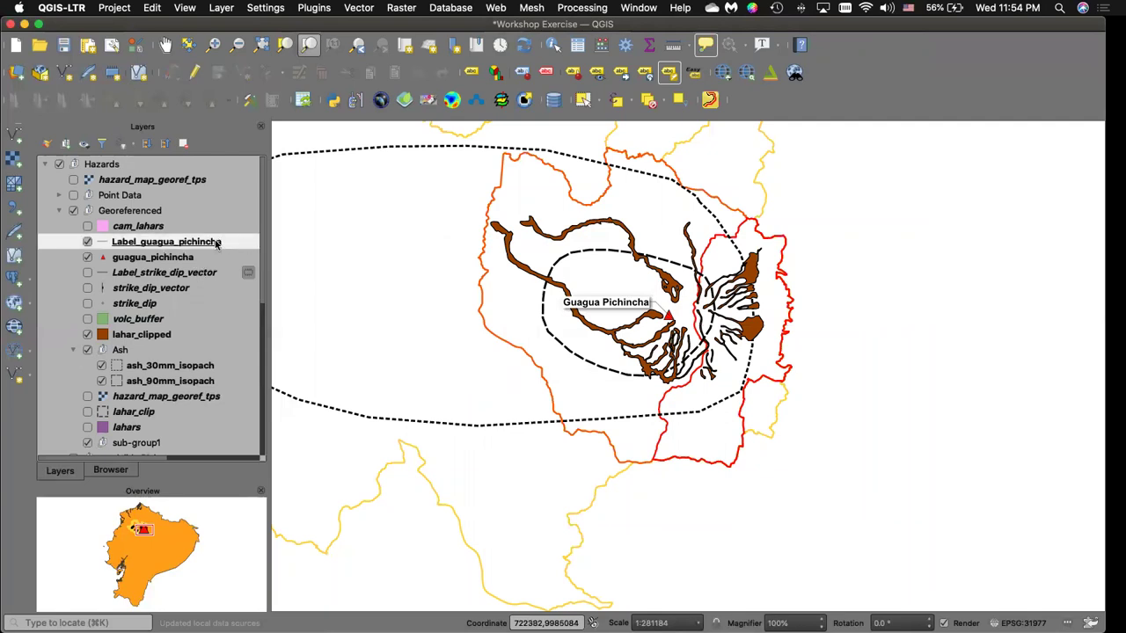
{"action": "right_click", "coordinate": [225, 242]}
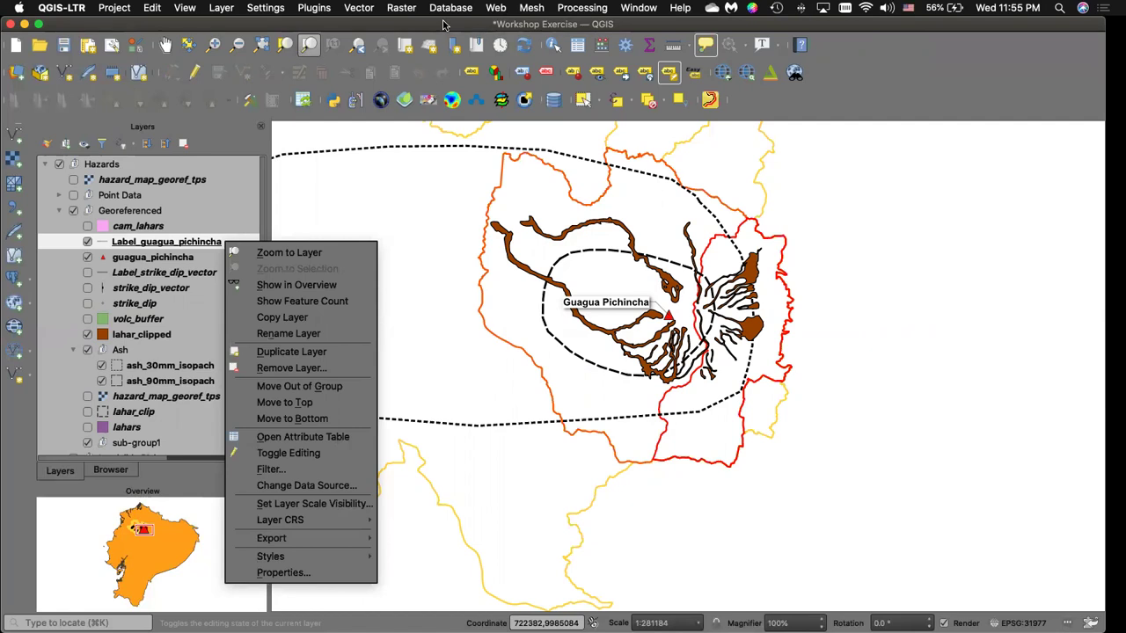
{"action": "key", "text": "Escape"}
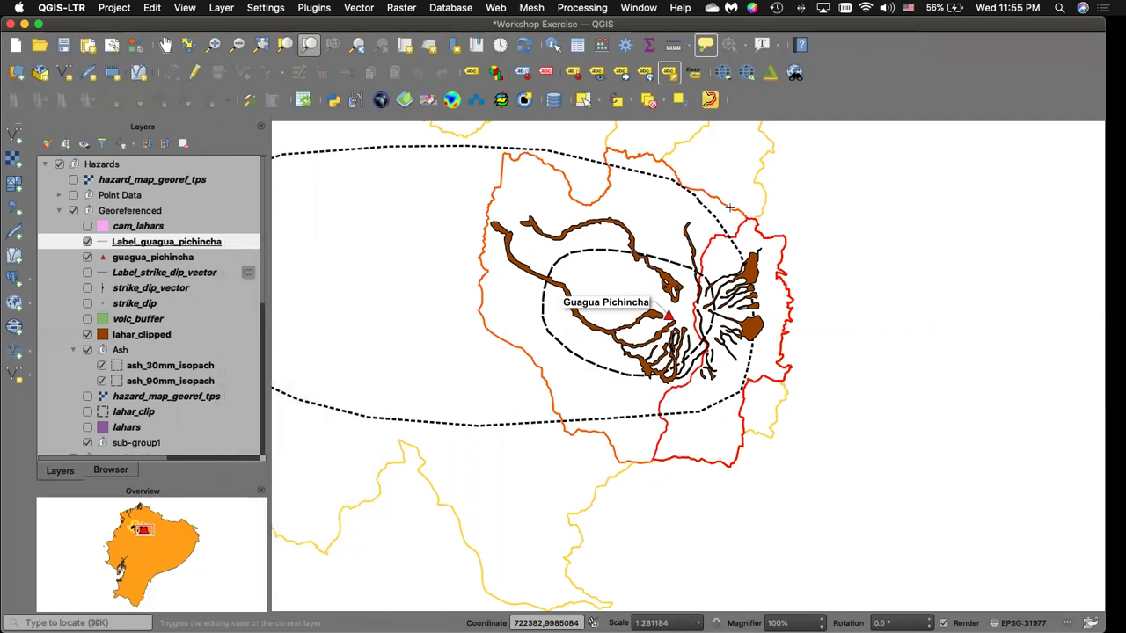
Expand the DEM group under Base_Layers and turn on its display beneath the hazard layers.
{"action": "scroll", "coordinate": [653, 282], "scroll_direction": "down", "scroll_amount": 2}
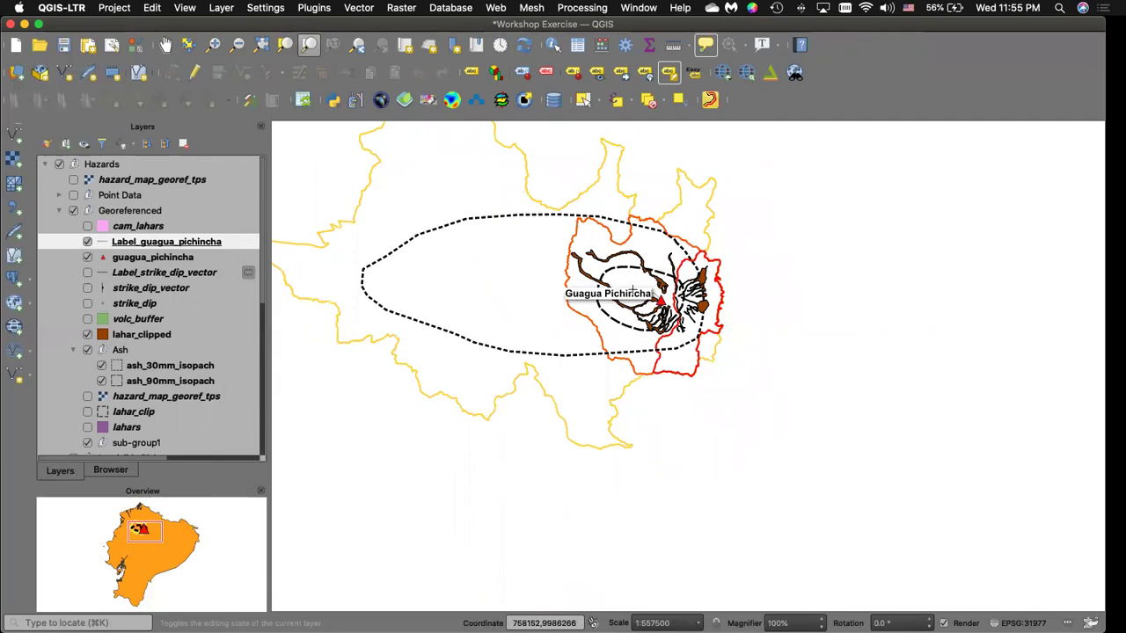
{"action": "scroll", "coordinate": [150, 347], "scroll_direction": "down", "scroll_amount": 8}
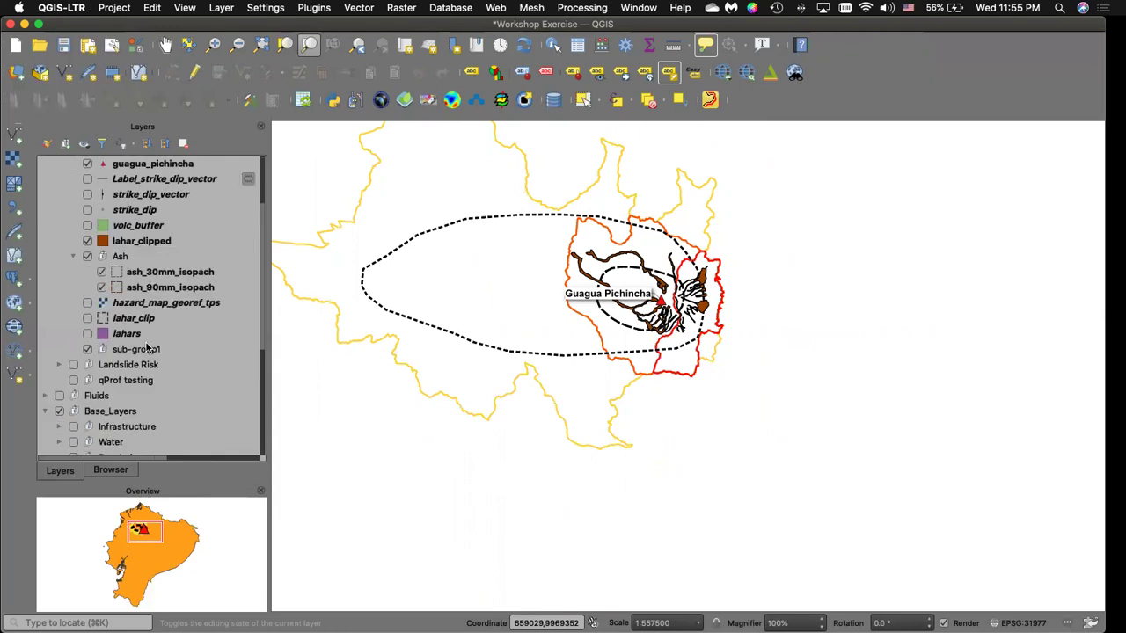
{"action": "left_click", "coordinate": [58, 386]}
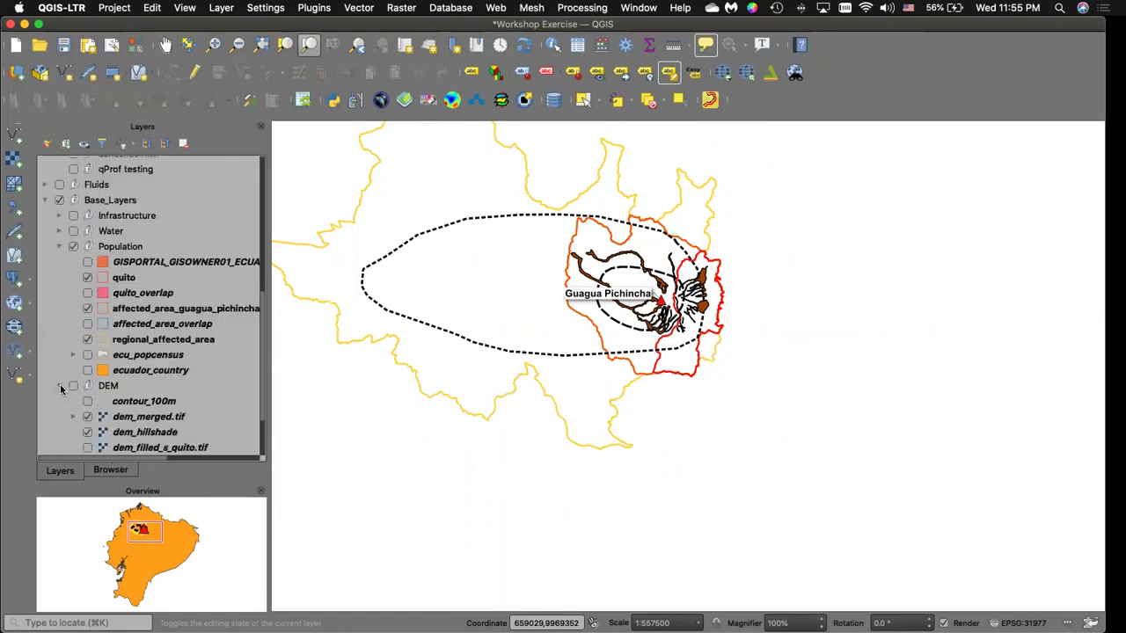
{"action": "scroll", "coordinate": [63, 389], "scroll_direction": "down", "scroll_amount": 3}
{"action": "left_click", "coordinate": [74, 307]}
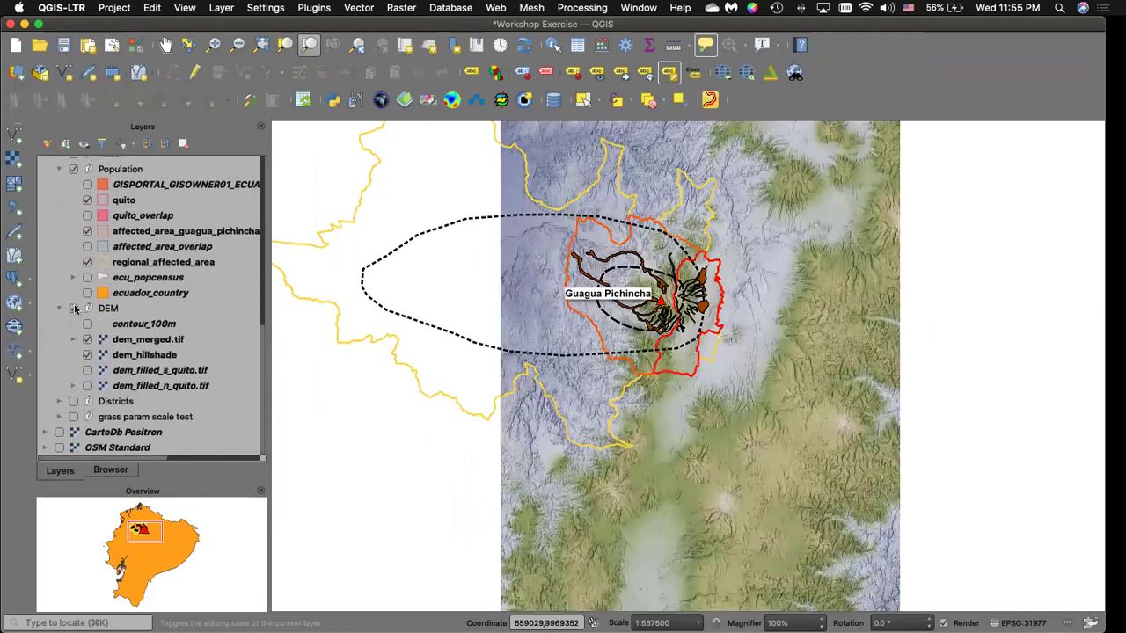
Examine the hazard and affected-area layers over the DEM terrain around Guagua Pichincha at different scales.
{"action": "scroll", "coordinate": [702, 269], "scroll_direction": "up", "scroll_amount": 1}
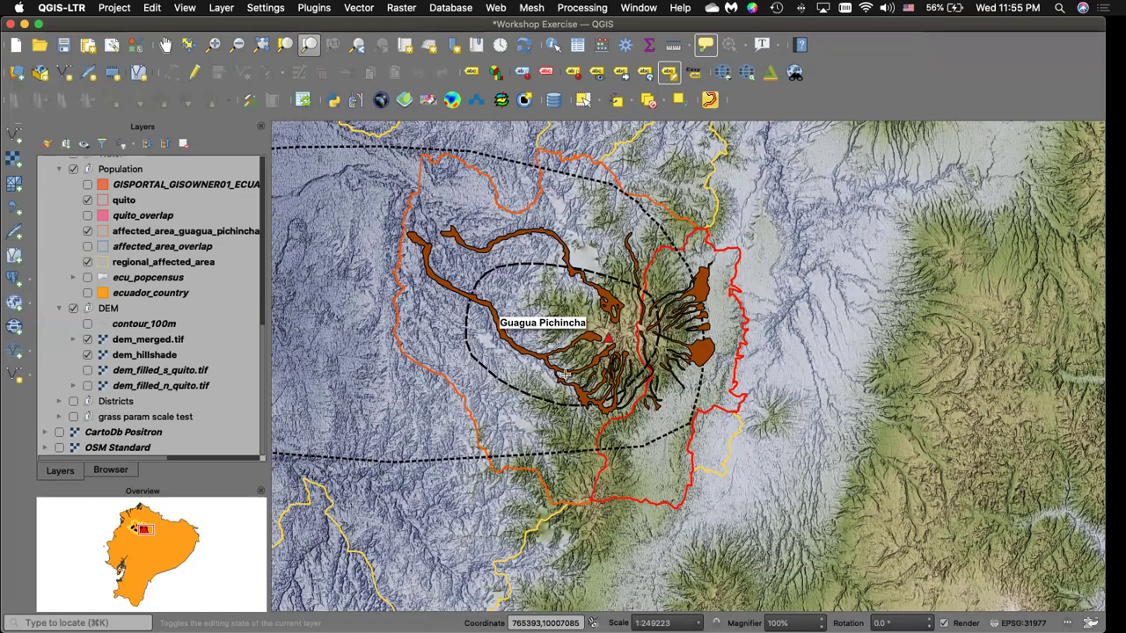
{"action": "scroll", "coordinate": [670, 439], "scroll_direction": "down", "scroll_amount": 1}
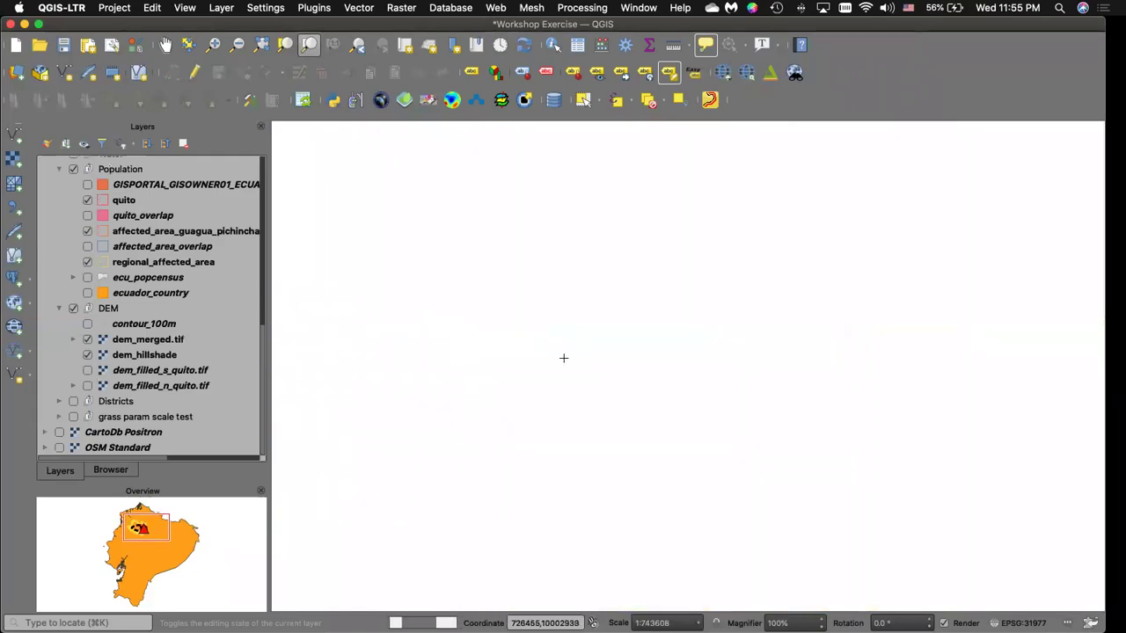
{"action": "scroll", "coordinate": [562, 357], "scroll_direction": "up", "scroll_amount": 3}
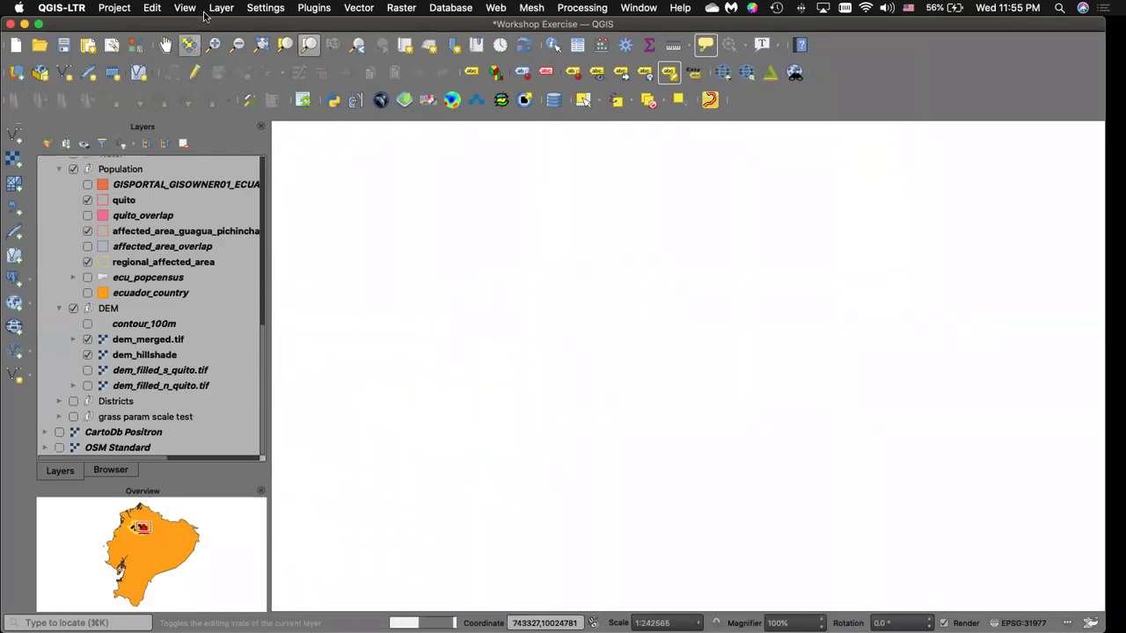
{"action": "left_click", "coordinate": [165, 44]}
{"action": "left_click_drag", "start_coordinate": [649, 443], "coordinate": [546, 257]}
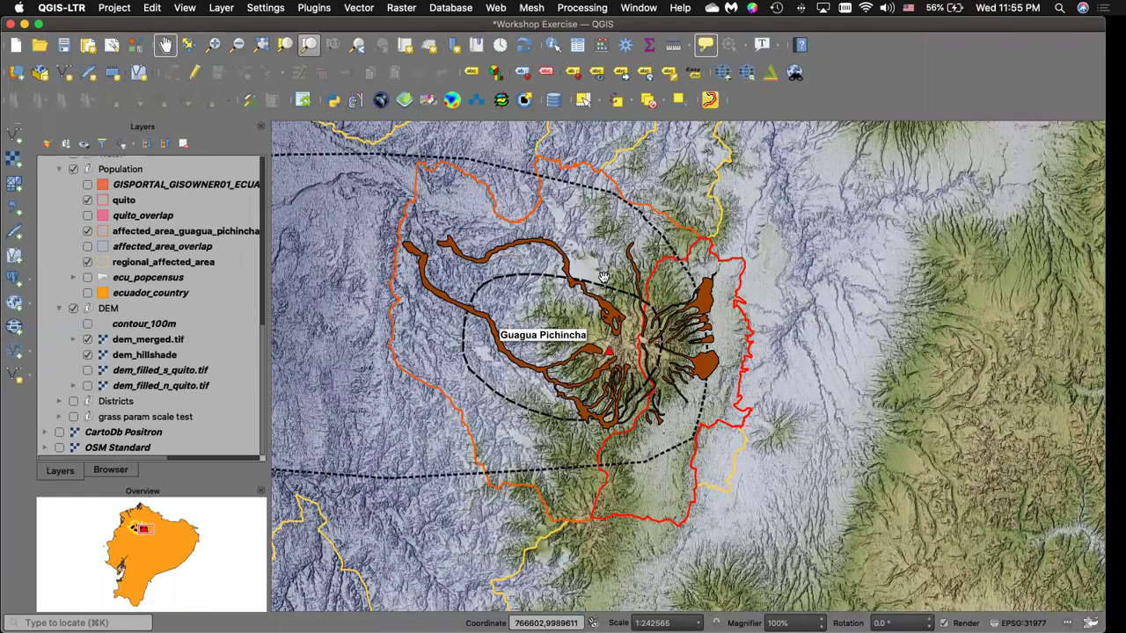
{"action": "left_click_drag", "start_coordinate": [514, 269], "coordinate": [516, 269]}
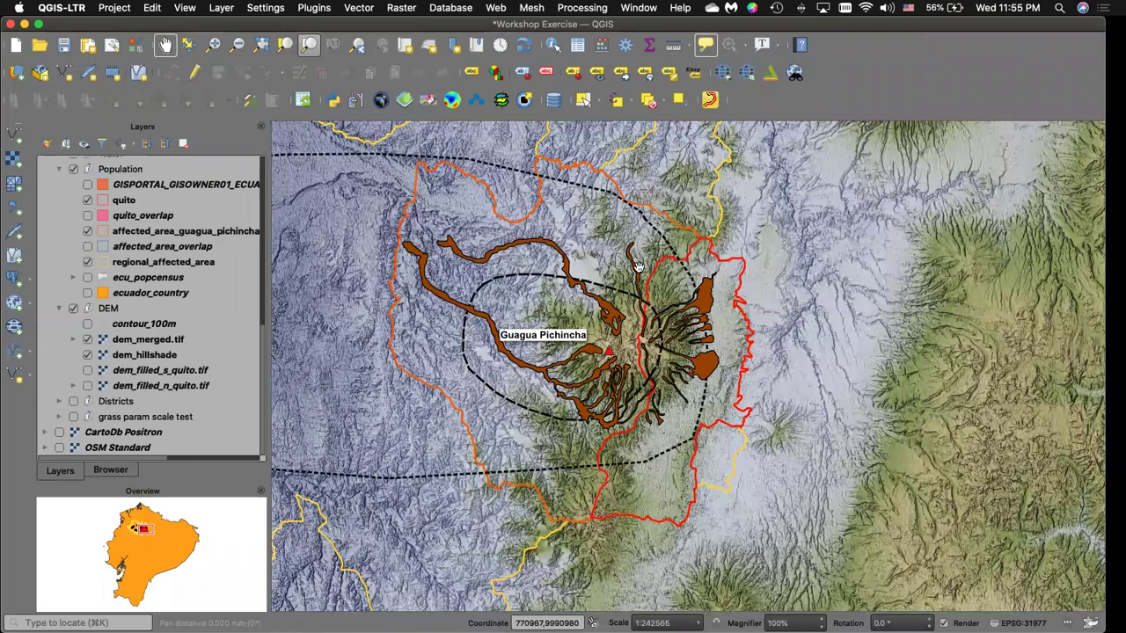
{"action": "scroll", "coordinate": [616, 255], "scroll_direction": "up", "scroll_amount": 1}
{"action": "left_click_drag", "start_coordinate": [601, 243], "coordinate": [616, 256]}
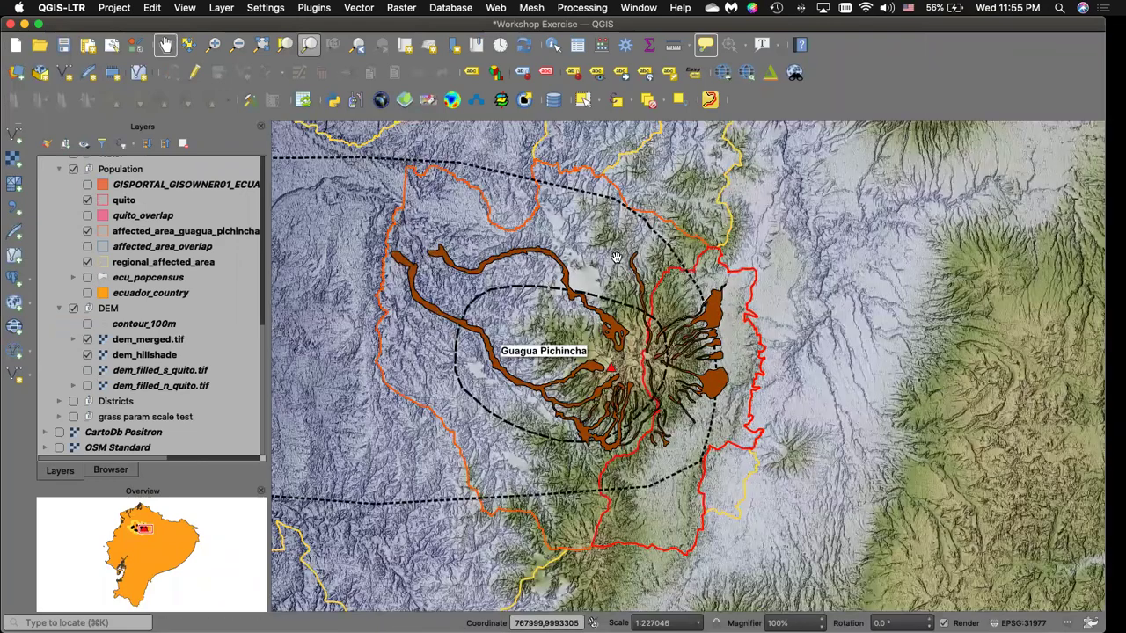
Look up the SRTM-Downloader plugin's options, fill its bounds from the current canvas extent, and close it without downloading.
{"action": "left_click", "coordinate": [311, 7]}
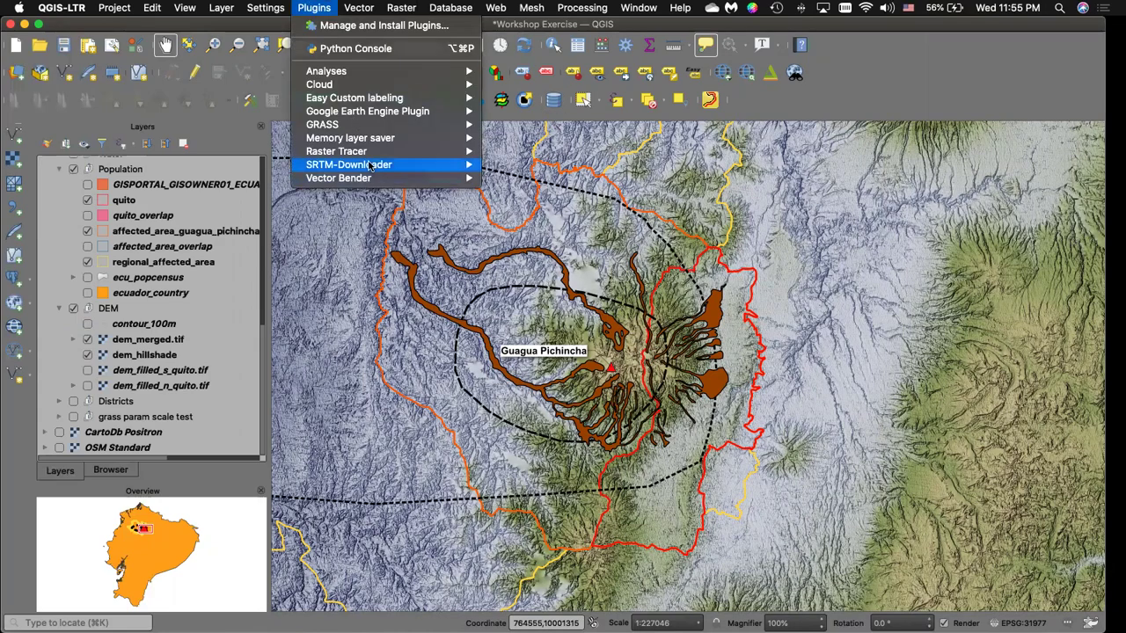
{"action": "mouse_move", "coordinate": [372, 165]}
{"action": "left_click", "coordinate": [512, 166]}
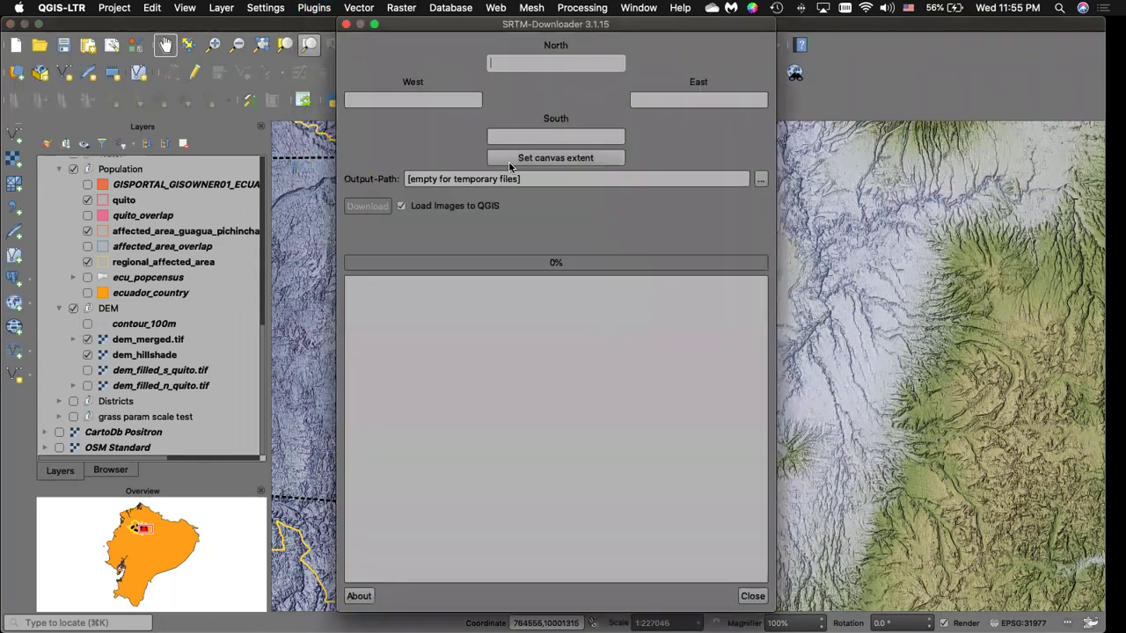
{"action": "left_click", "coordinate": [591, 160]}
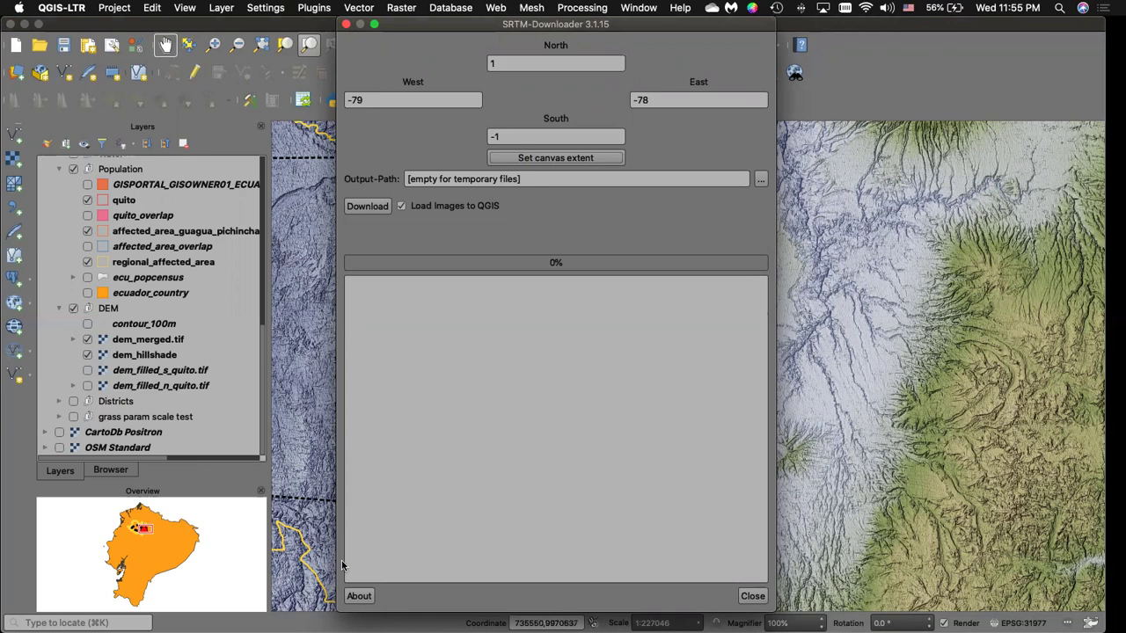
{"action": "left_click", "coordinate": [347, 24]}
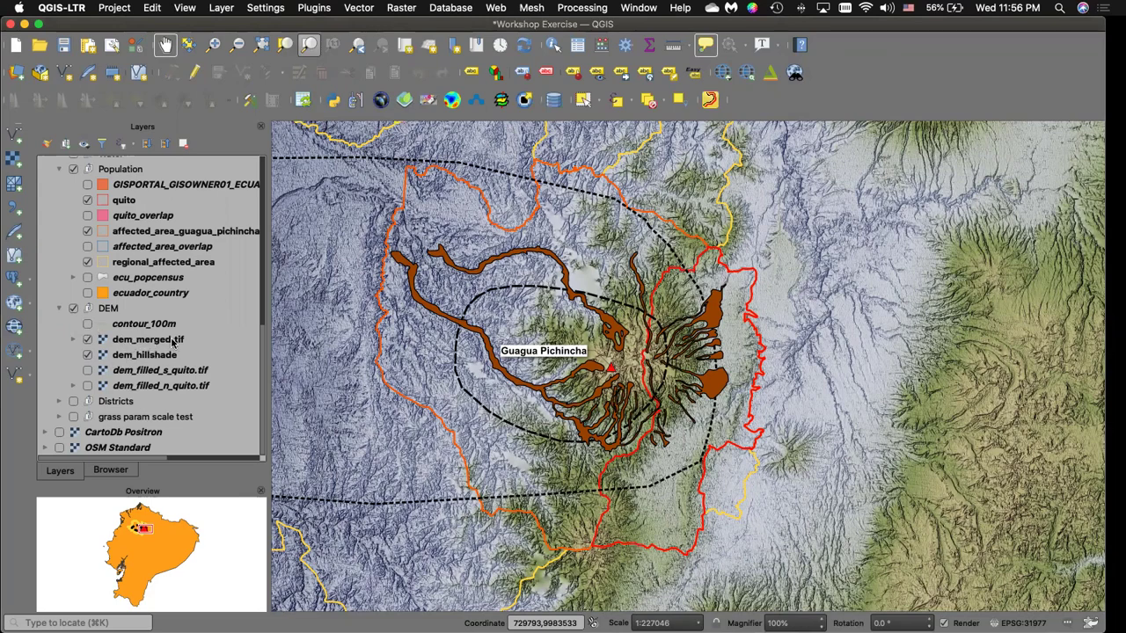
Turn off the display of the dem_hillshade layer in the DEM group.
{"action": "mouse_move", "coordinate": [147, 342]}
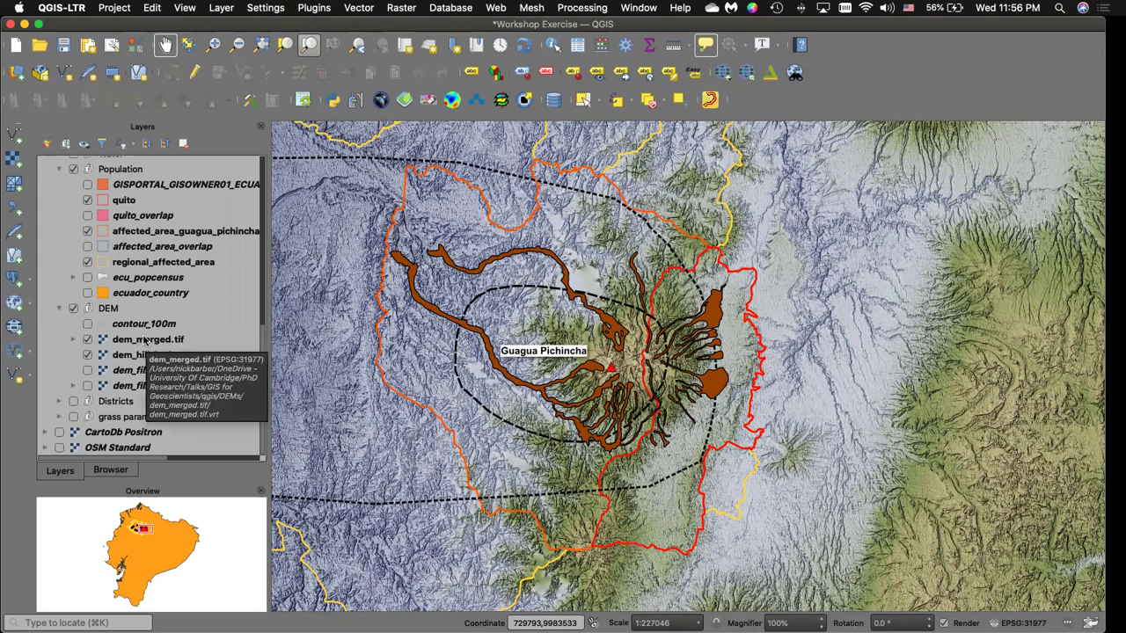
{"action": "left_click", "coordinate": [138, 354]}
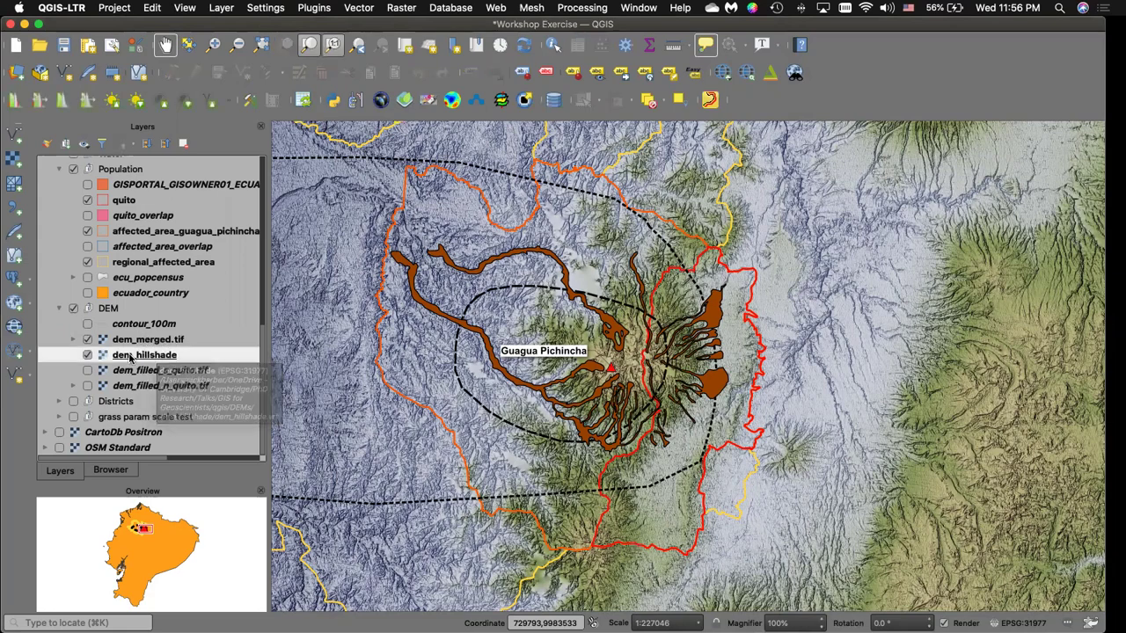
{"action": "mouse_move", "coordinate": [176, 354]}
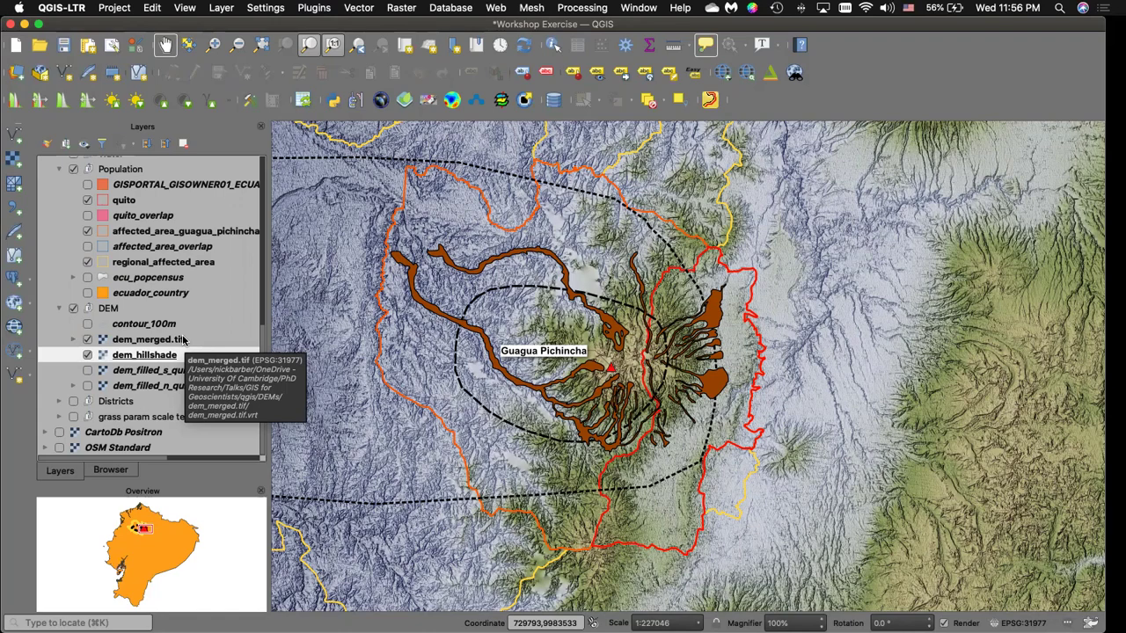
{"action": "left_click", "coordinate": [88, 354]}
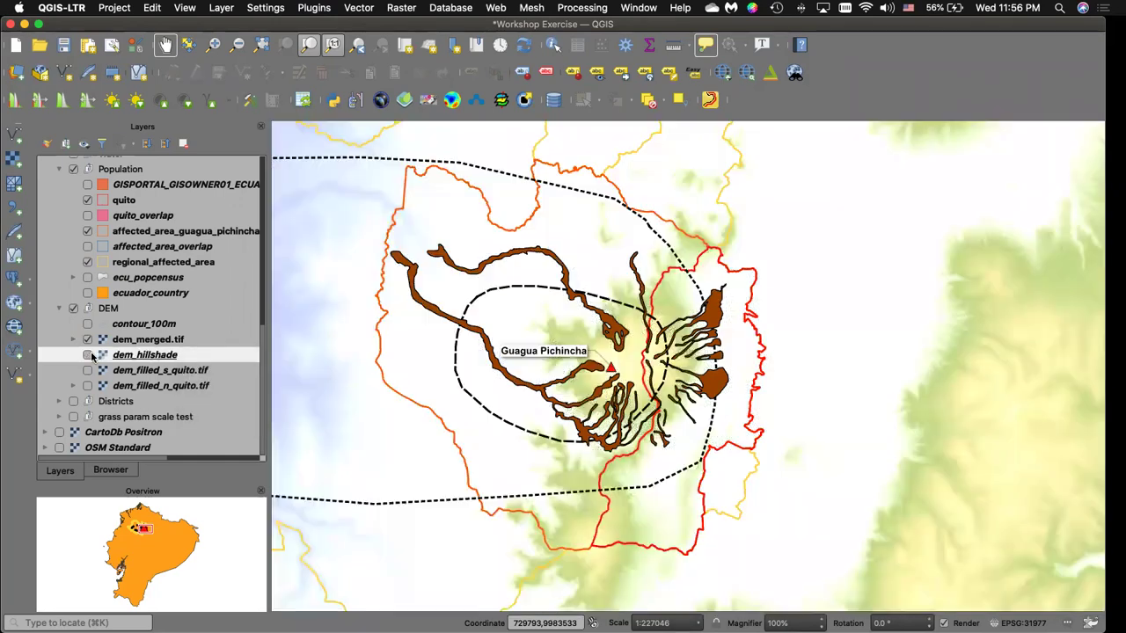
Open the symbology properties of dem_merged.tif and set its blending mode to Normal.
{"action": "right_click", "coordinate": [196, 339]}
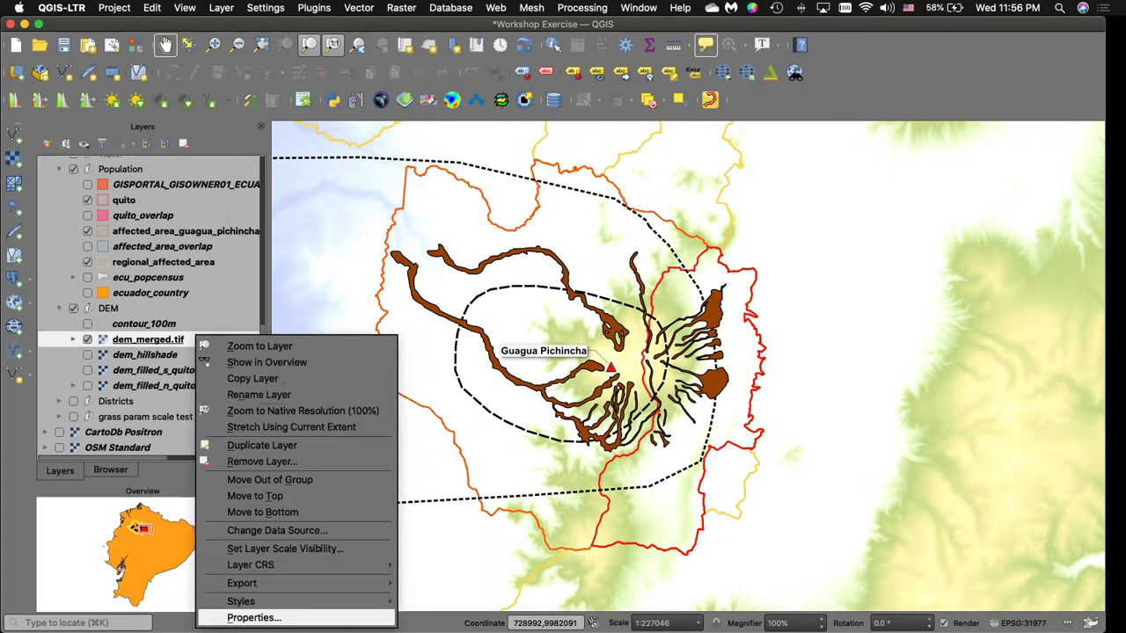
{"action": "left_click", "coordinate": [253, 617]}
{"action": "double_click", "coordinate": [148, 339]}
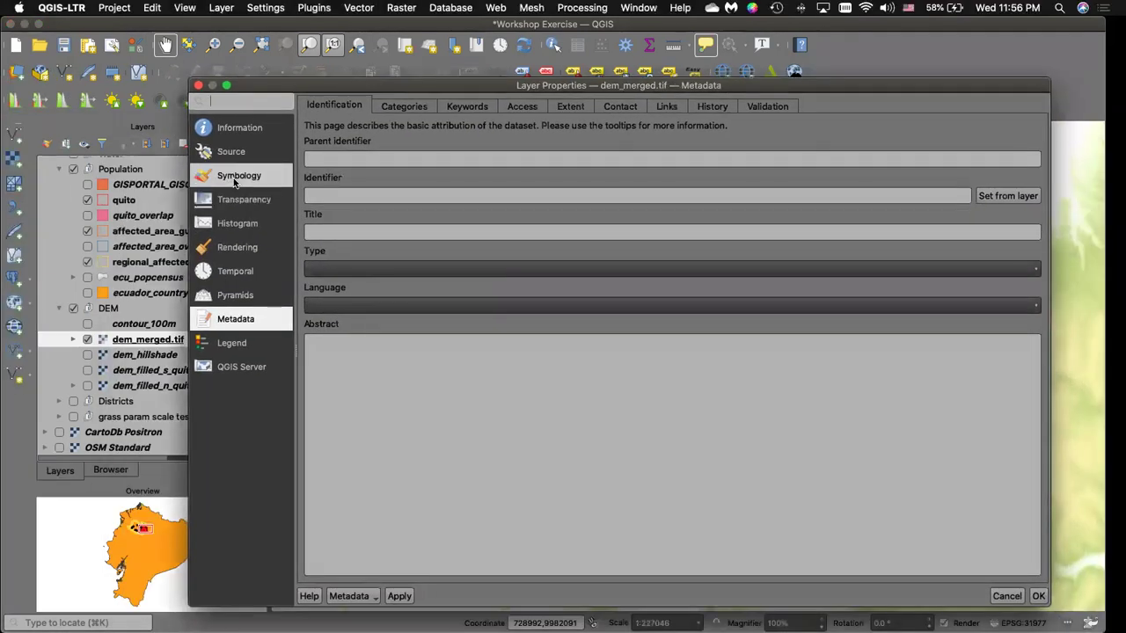
{"action": "left_click", "coordinate": [233, 177]}
{"action": "left_click", "coordinate": [673, 568]}
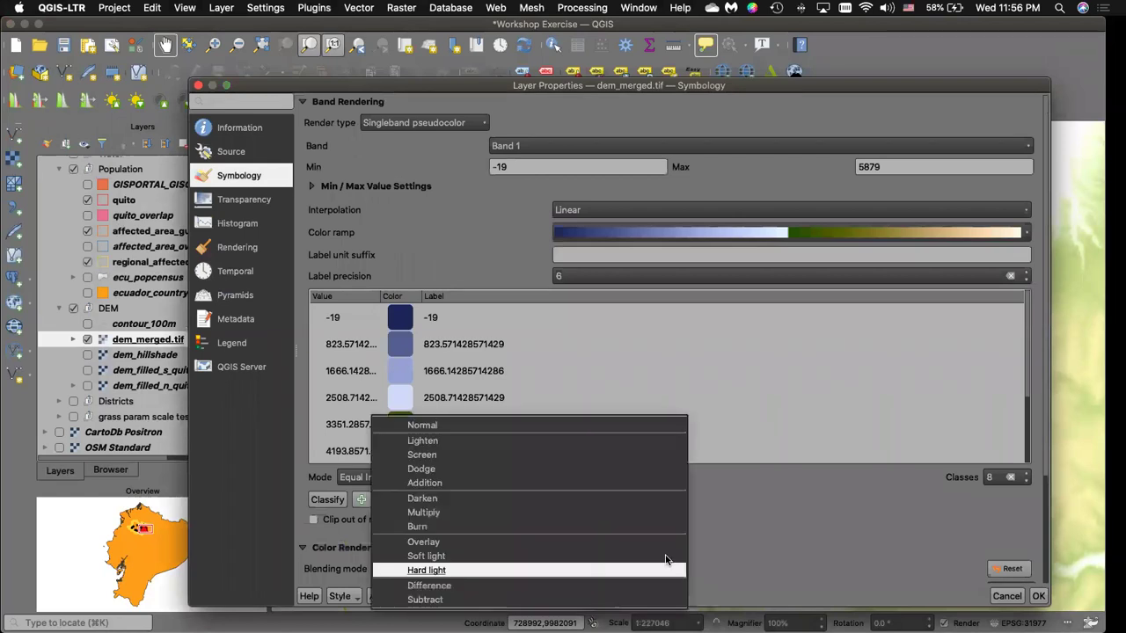
{"action": "left_click", "coordinate": [470, 425]}
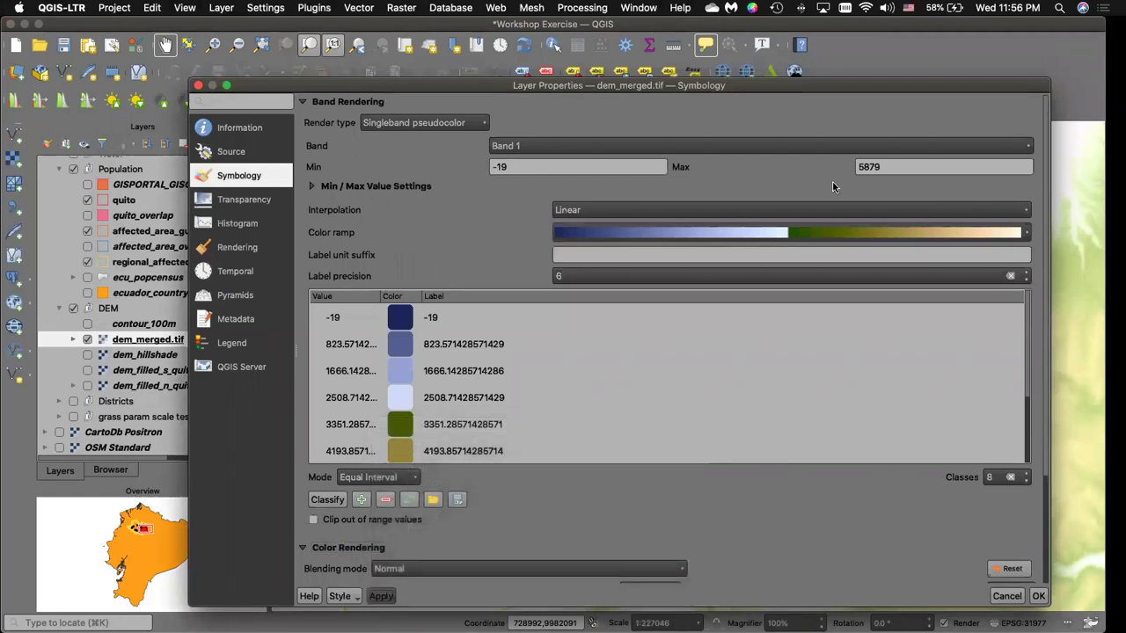
Apply the Greys color ramp to the pseudocolor rendering of dem_merged.tif.
{"action": "left_click", "coordinate": [1026, 233]}
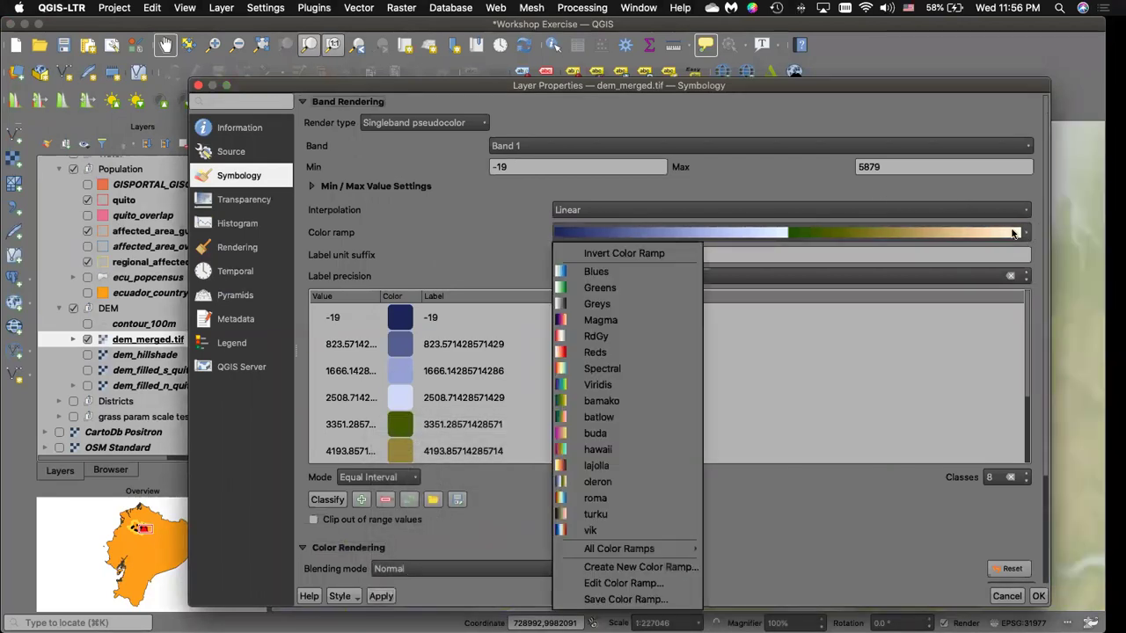
{"action": "left_click", "coordinate": [609, 304]}
{"action": "left_click", "coordinate": [385, 596]}
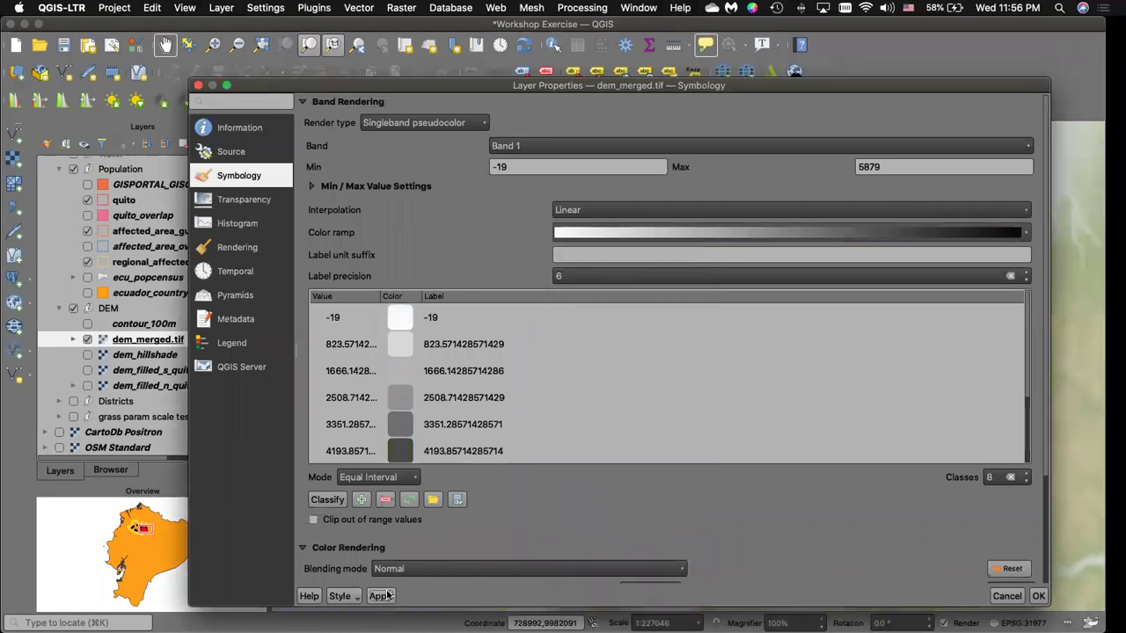
{"action": "left_click_drag", "start_coordinate": [695, 86], "coordinate": [623, 46]}
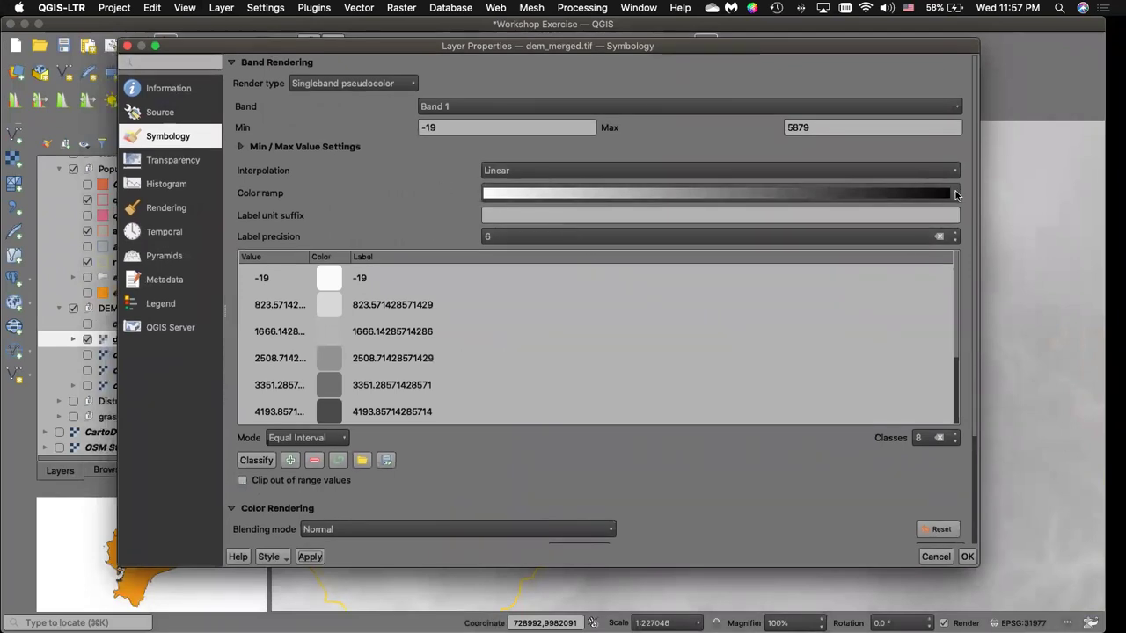
Try the Continuous classification mode on dem_merged.tif, then switch it to Quantile, apply it and close the properties.
{"action": "scroll", "coordinate": [409, 318], "scroll_direction": "down", "scroll_amount": 5}
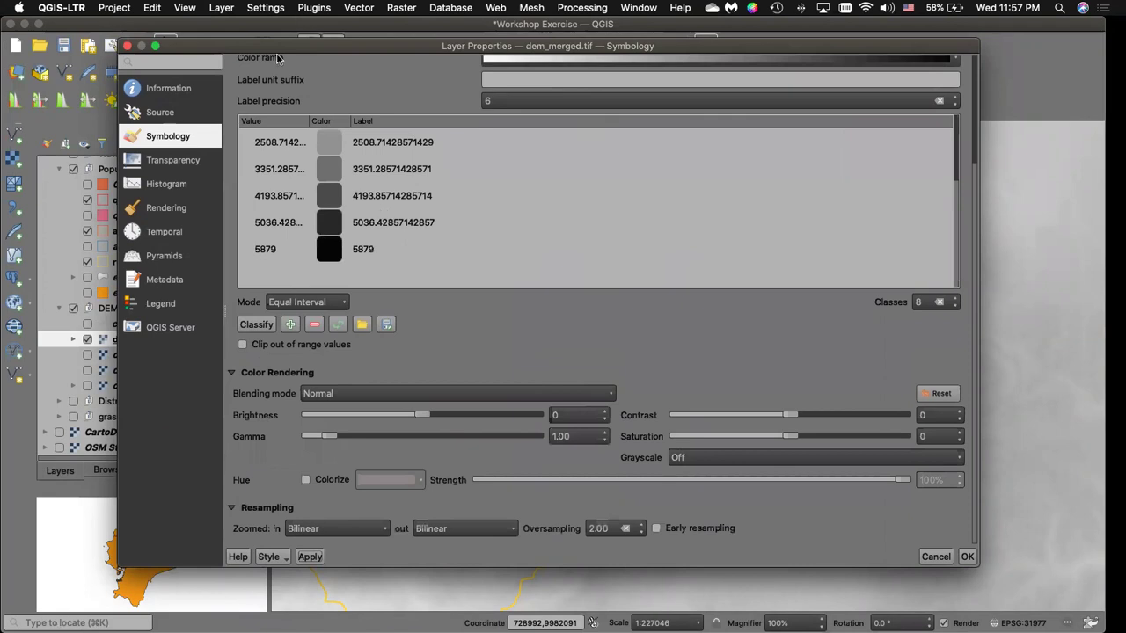
{"action": "left_click", "coordinate": [343, 303]}
{"action": "left_click", "coordinate": [324, 289]}
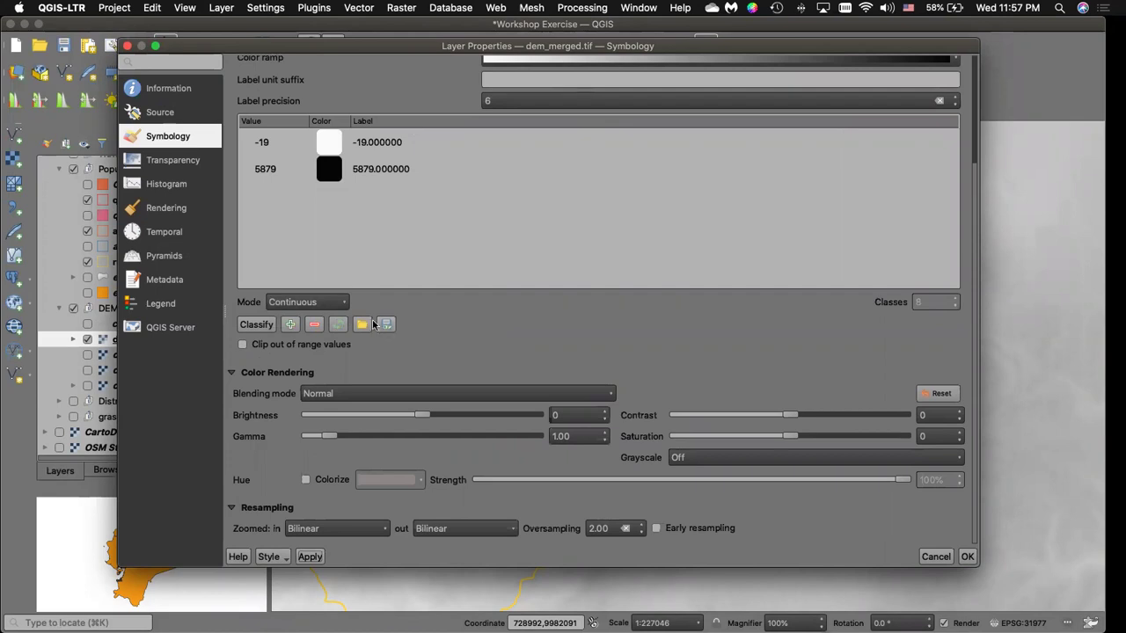
{"action": "left_click", "coordinate": [344, 302]}
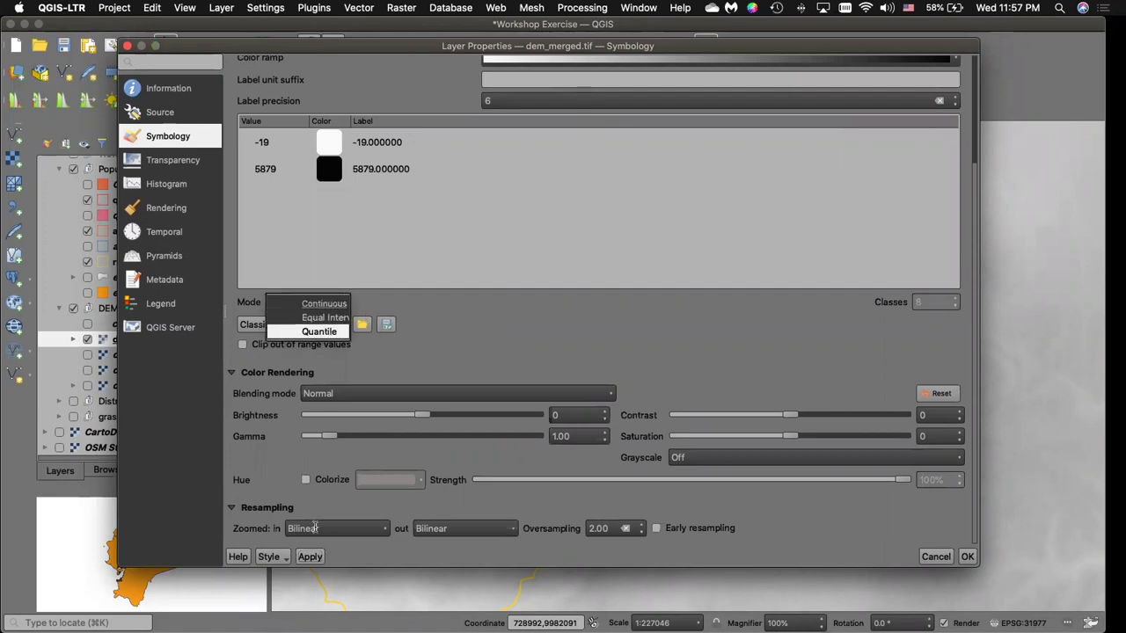
{"action": "key", "text": "Return"}
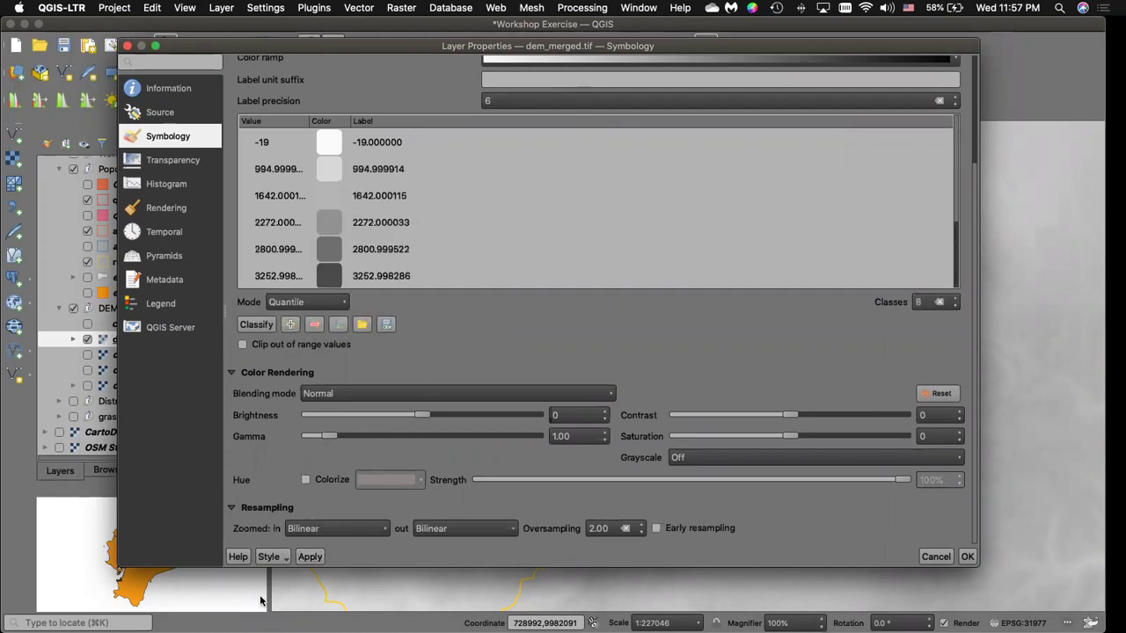
{"action": "left_click", "coordinate": [308, 556]}
{"action": "double_click", "coordinate": [428, 53]}
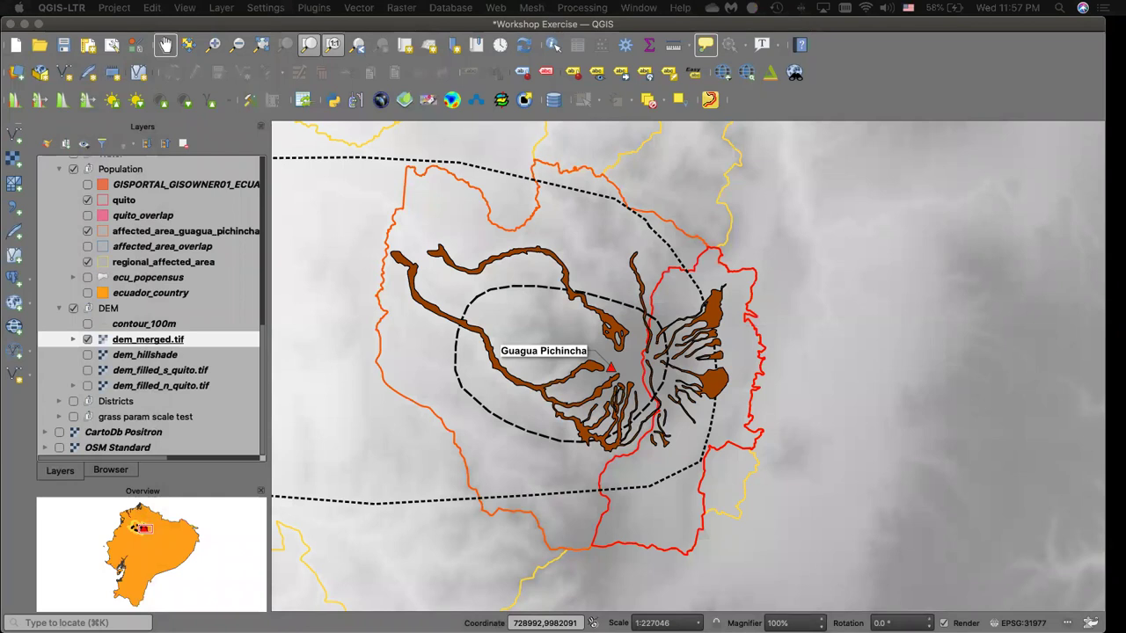
Change the render type of dem_merged.tif to Singleband gray and apply it.
{"action": "scroll", "coordinate": [795, 457], "scroll_direction": "down", "scroll_amount": 3}
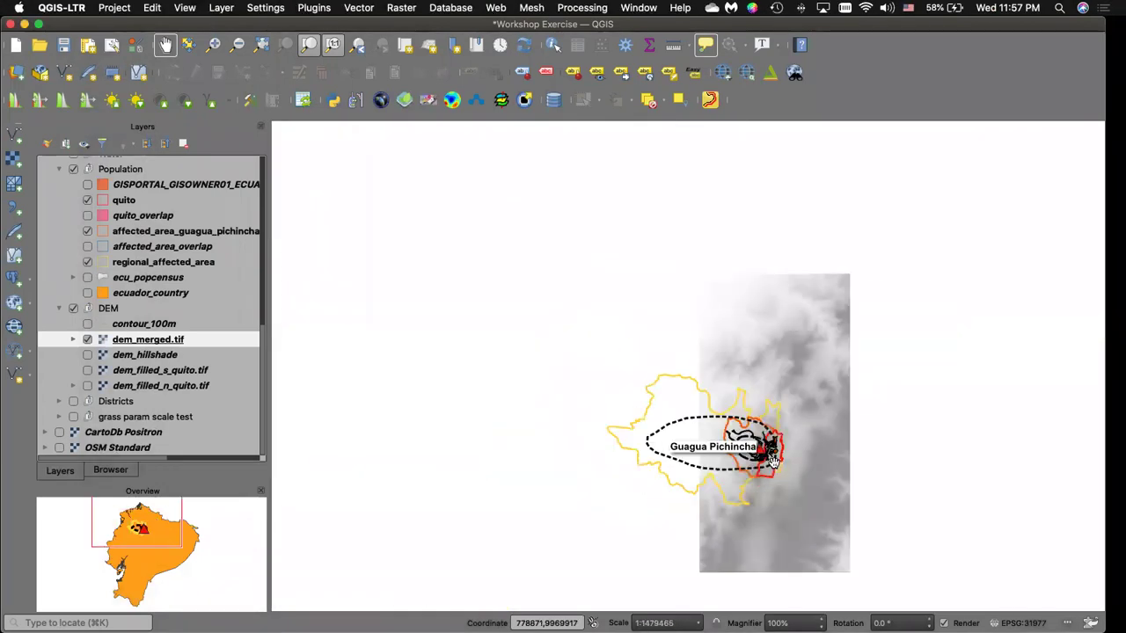
{"action": "scroll", "coordinate": [743, 429], "scroll_direction": "up", "scroll_amount": 2}
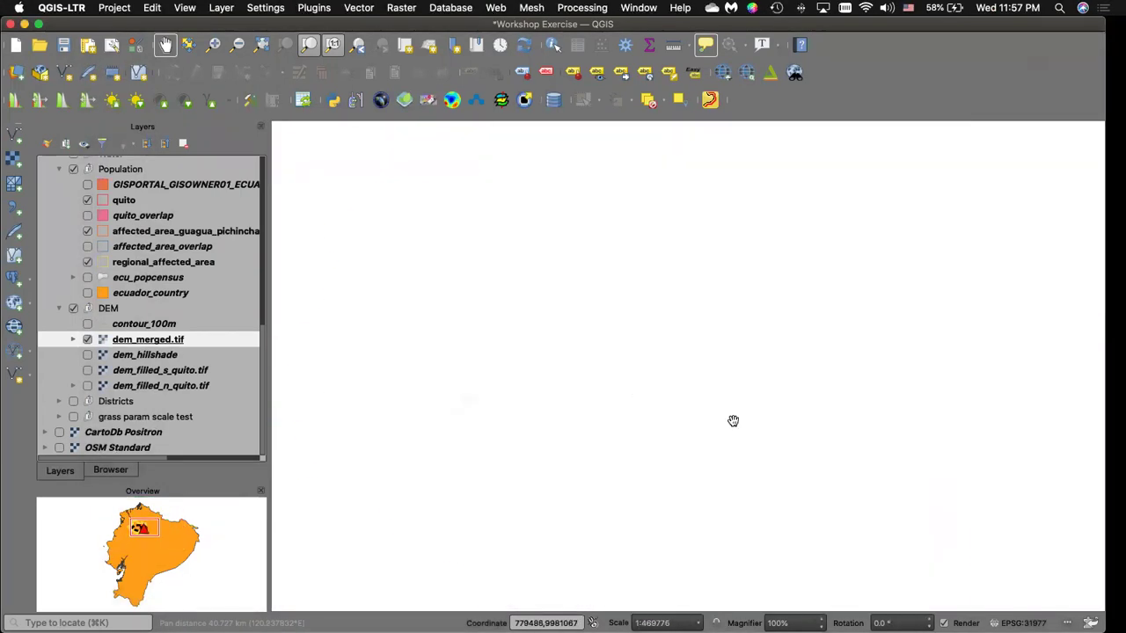
{"action": "scroll", "coordinate": [734, 418], "scroll_direction": "up", "scroll_amount": 2}
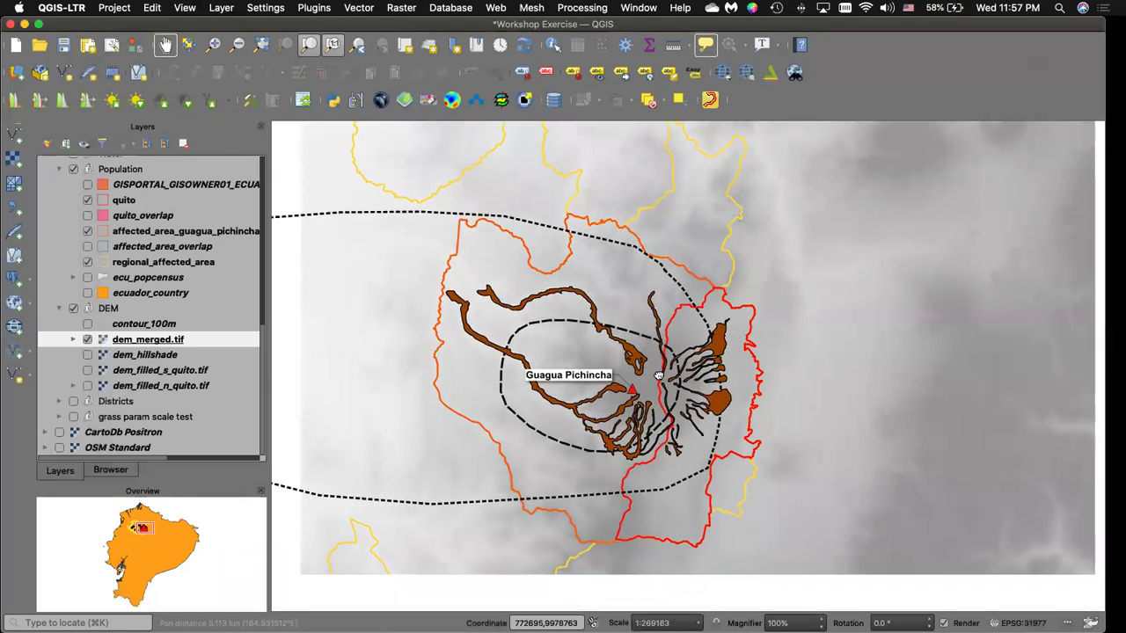
{"action": "scroll", "coordinate": [651, 369], "scroll_direction": "up", "scroll_amount": 1}
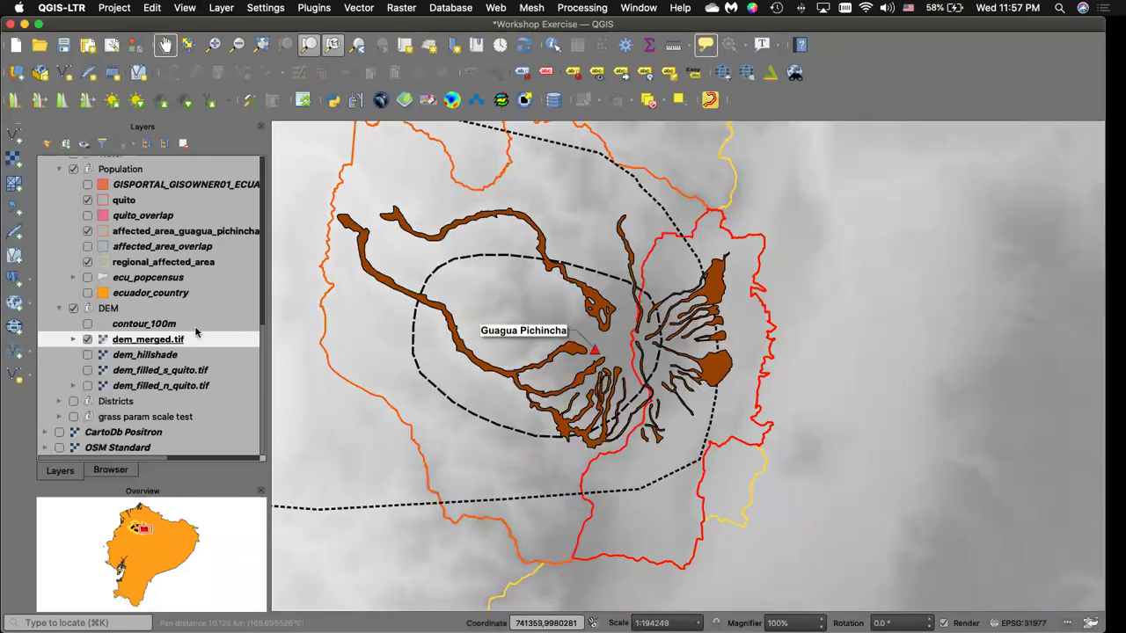
{"action": "right_click", "coordinate": [195, 339]}
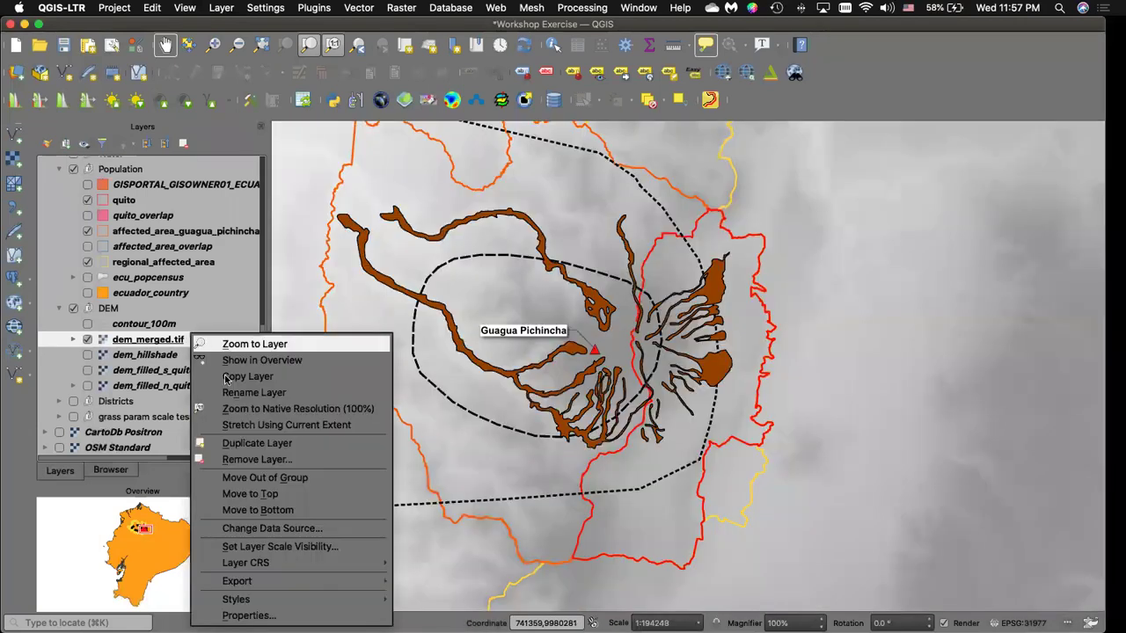
{"action": "left_click", "coordinate": [262, 616]}
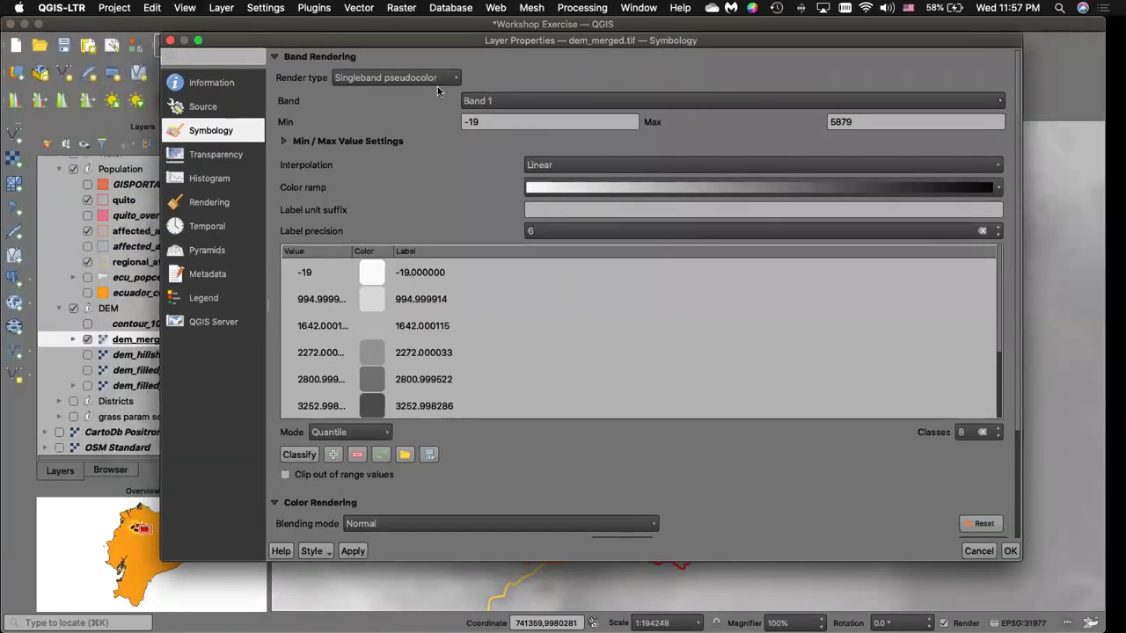
{"action": "left_click", "coordinate": [444, 78]}
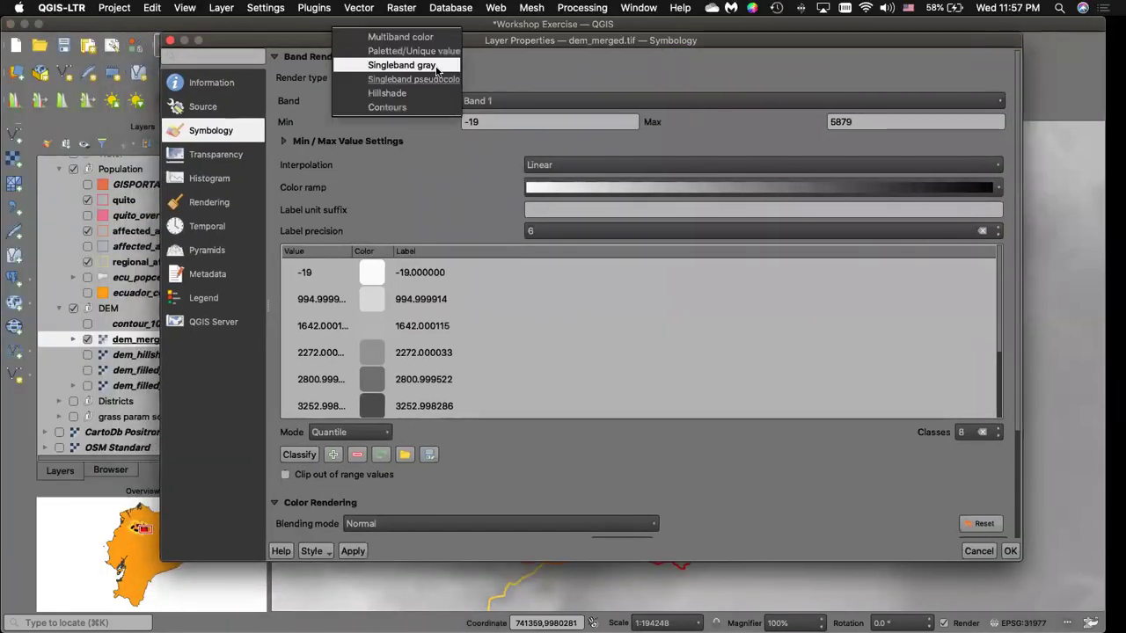
{"action": "left_click", "coordinate": [413, 65]}
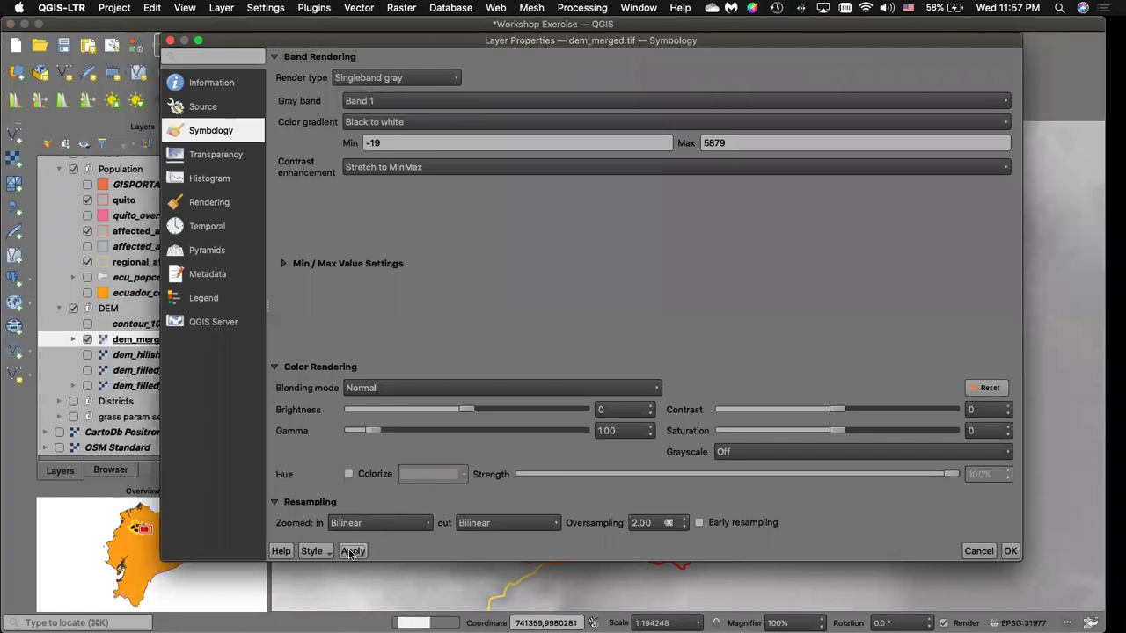
{"action": "left_click", "coordinate": [349, 550]}
{"action": "left_click_drag", "start_coordinate": [332, 38], "coordinate": [274, 44]}
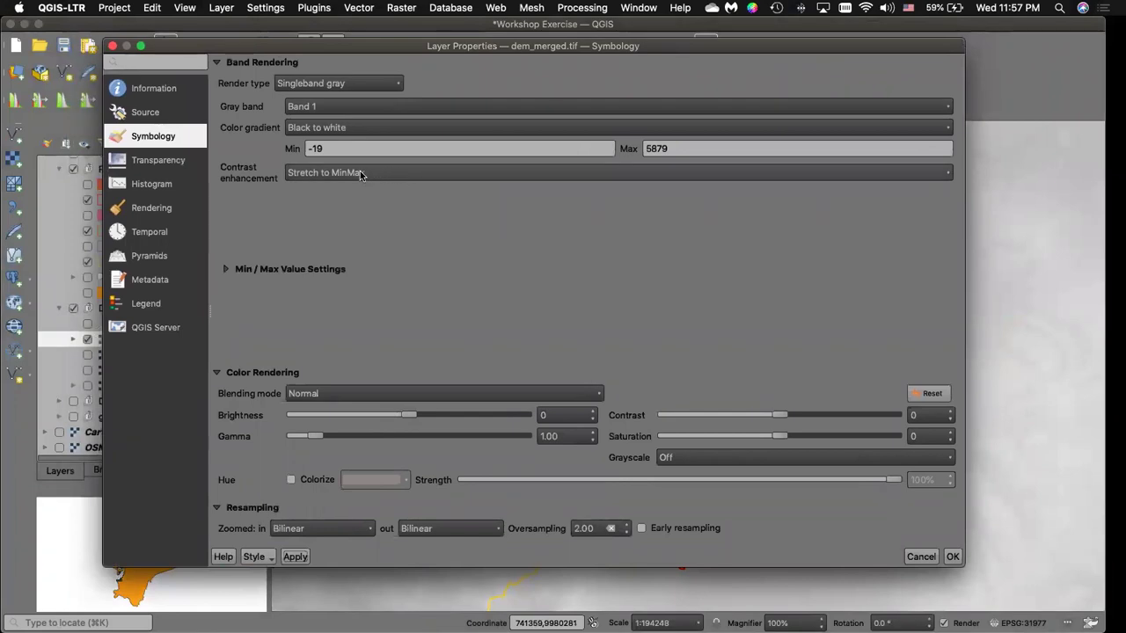
Try Nearest neighbour as the zoomed-in resampling of dem_merged.tif, return it to Bilinear and accept the properties.
{"action": "left_click", "coordinate": [325, 530]}
{"action": "left_click", "coordinate": [338, 516]}
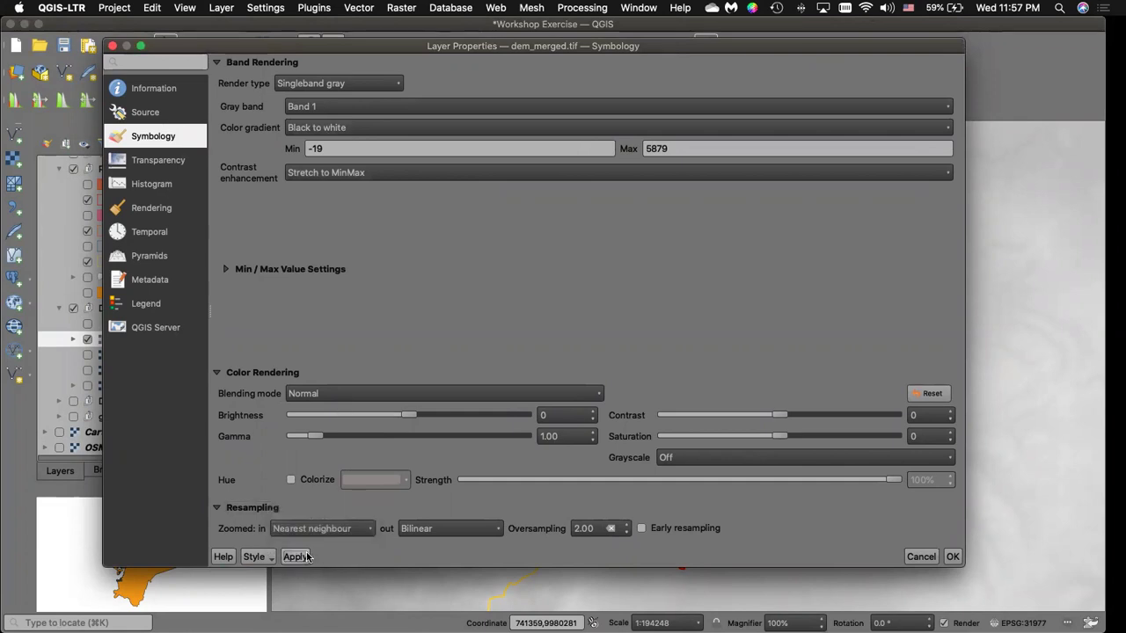
{"action": "left_click", "coordinate": [339, 531]}
{"action": "left_click", "coordinate": [325, 543]}
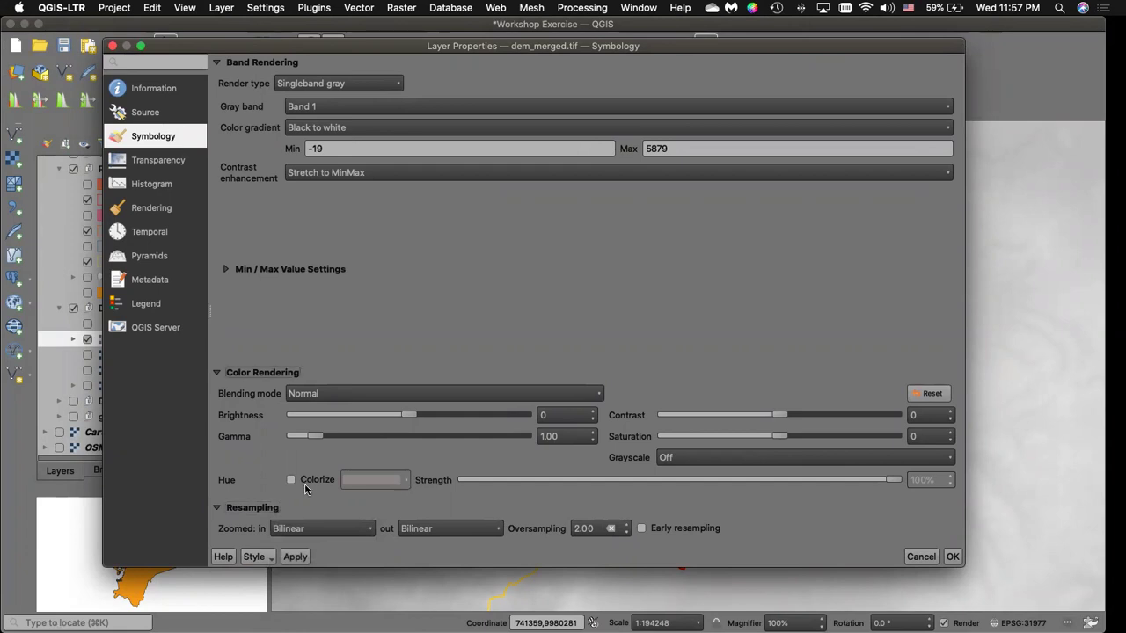
{"action": "left_click", "coordinate": [952, 557]}
Set the global opacity of dem_merged.tif to 100% and accept the layer properties.
{"action": "scroll", "coordinate": [708, 430], "scroll_direction": "down", "scroll_amount": 2}
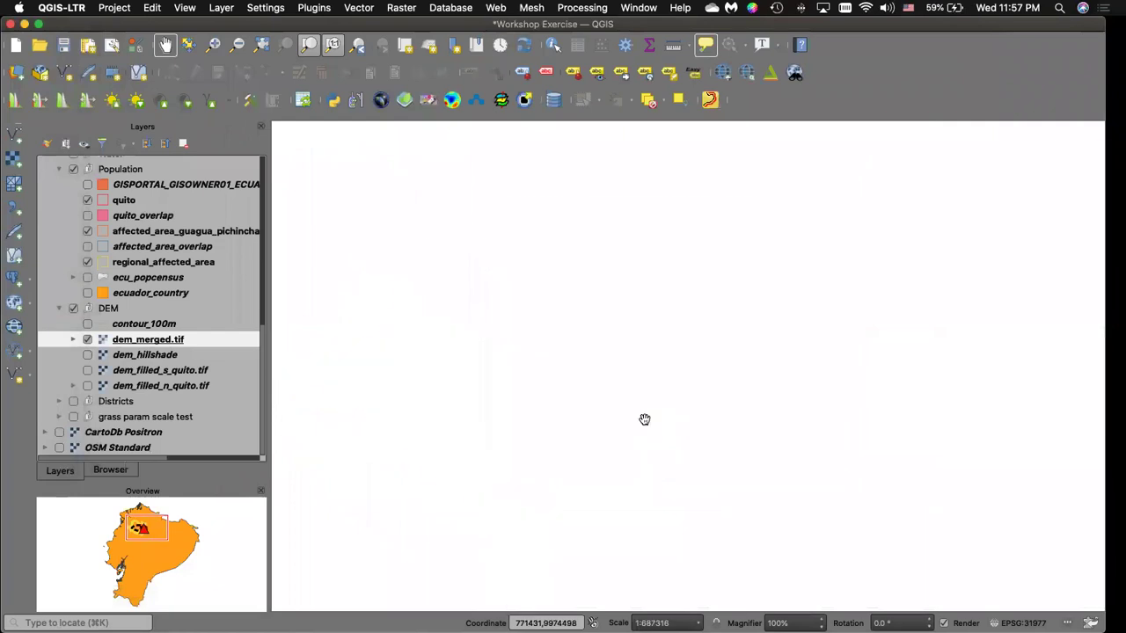
{"action": "scroll", "coordinate": [649, 420], "scroll_direction": "up", "scroll_amount": 1}
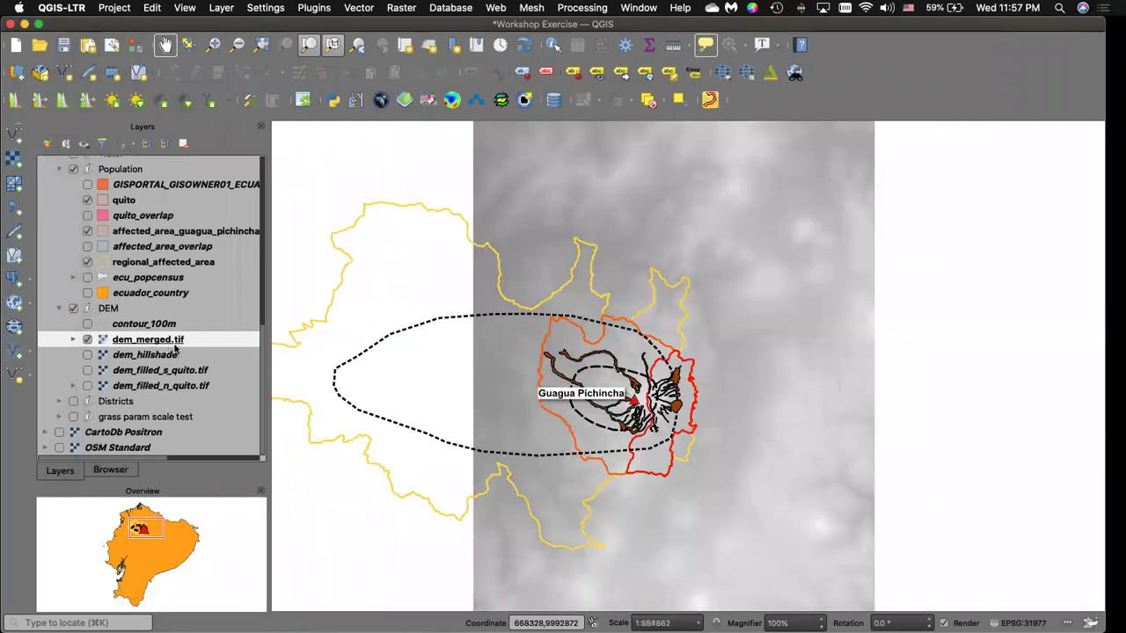
{"action": "right_click", "coordinate": [209, 345]}
{"action": "left_click", "coordinate": [242, 334]}
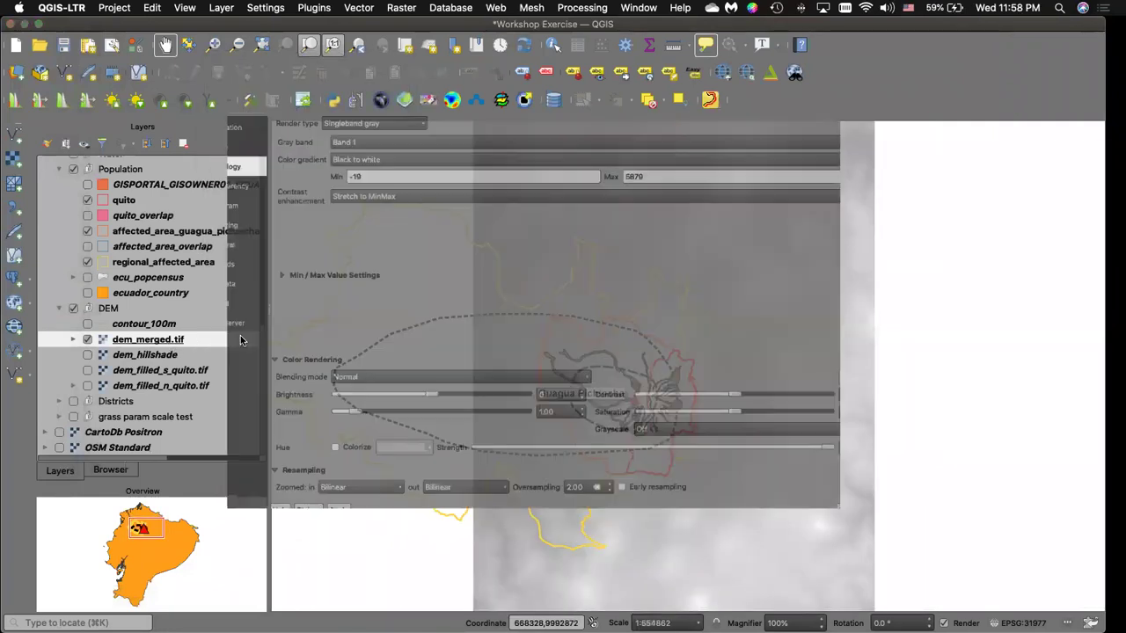
{"action": "left_click", "coordinate": [158, 160]}
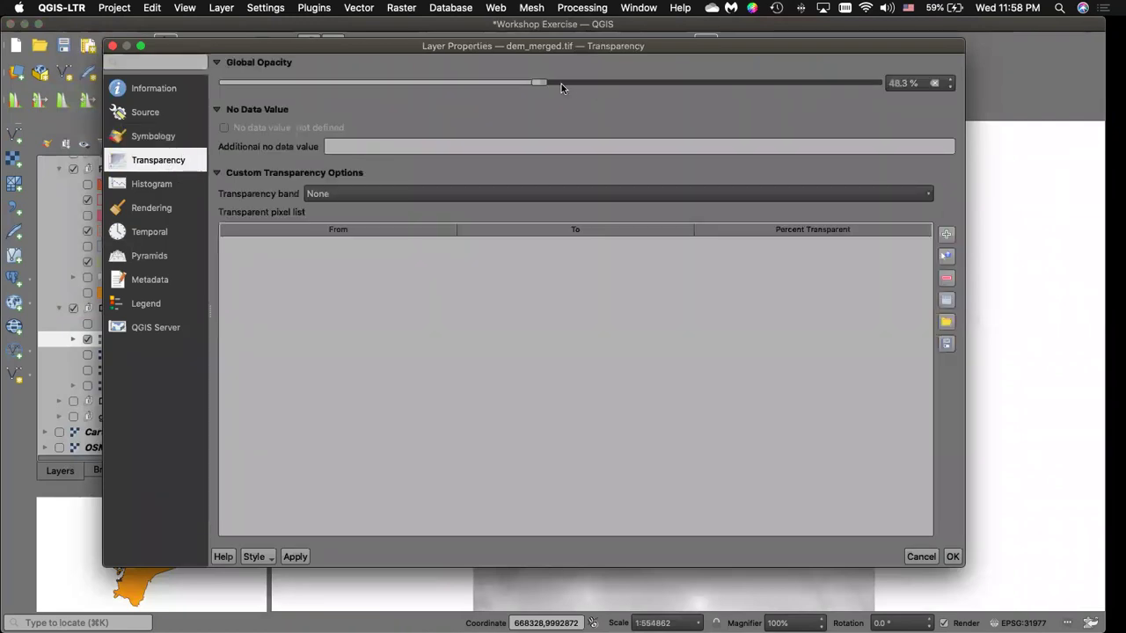
{"action": "left_click_drag", "start_coordinate": [543, 81], "coordinate": [879, 83]}
{"action": "left_click", "coordinate": [302, 559]}
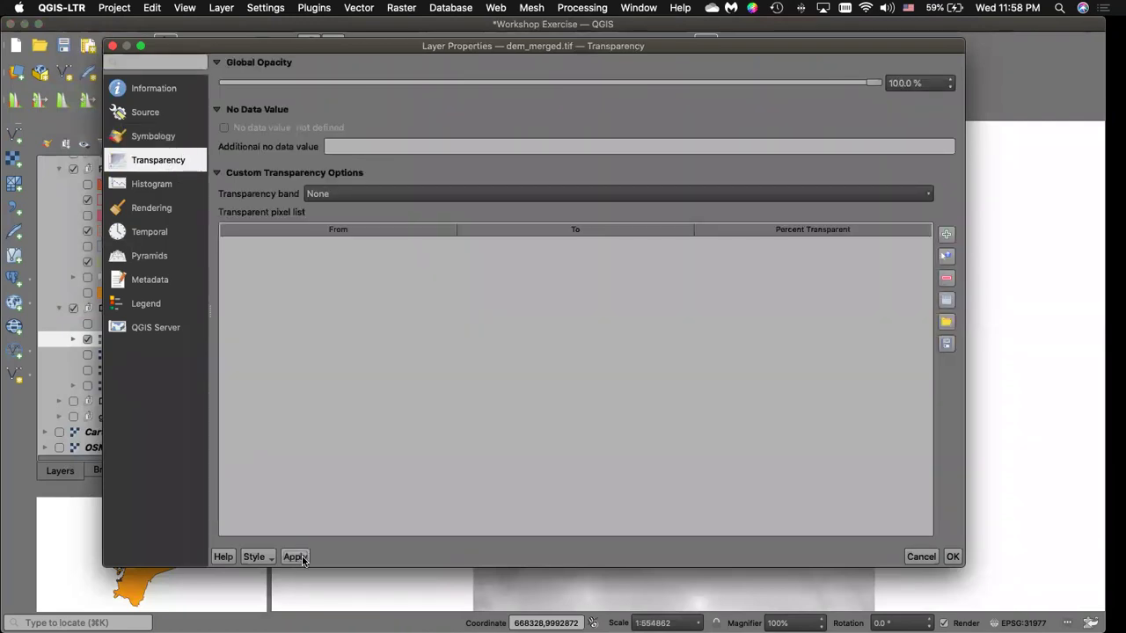
{"action": "left_click", "coordinate": [955, 557]}
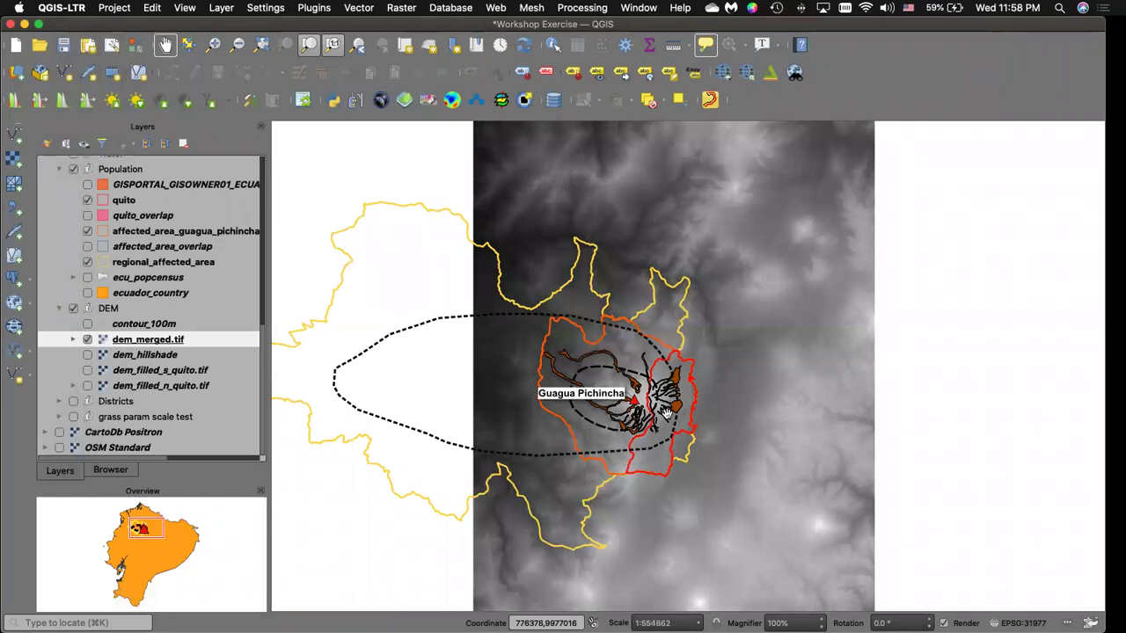
Turn off the display of the Population and Hazards groups to leave only the gray DEM on the map.
{"action": "left_click_drag", "start_coordinate": [637, 397], "coordinate": [624, 360]}
{"action": "scroll", "coordinate": [620, 362], "scroll_direction": "up", "scroll_amount": 2}
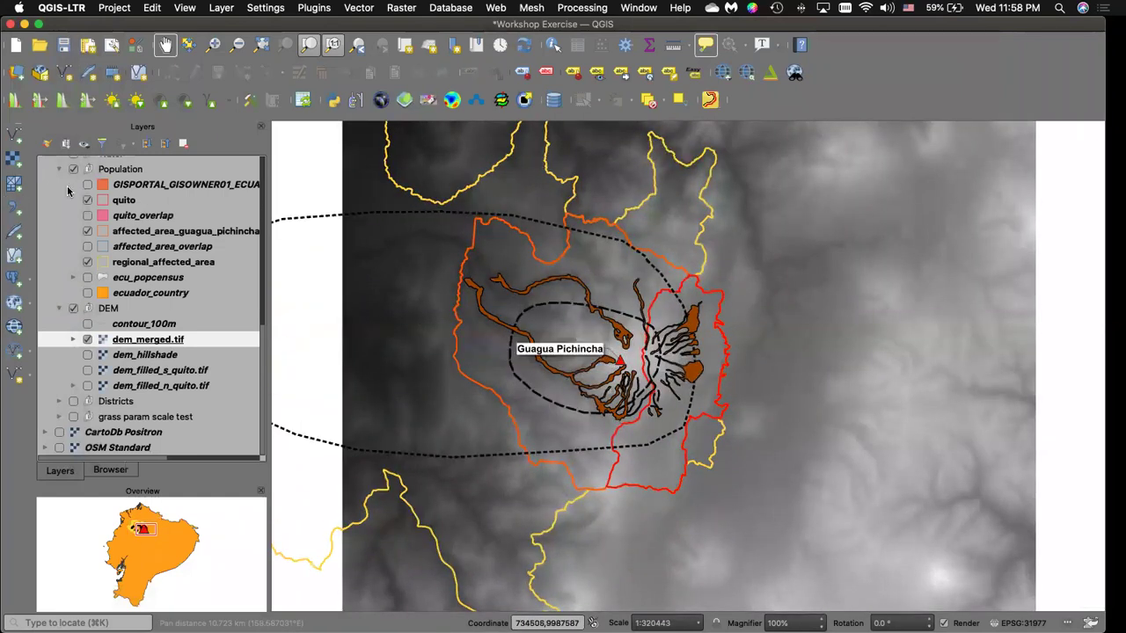
{"action": "scroll", "coordinate": [71, 192], "scroll_direction": "up", "scroll_amount": 5}
{"action": "left_click", "coordinate": [73, 304]}
{"action": "scroll", "coordinate": [83, 203], "scroll_direction": "up", "scroll_amount": 4}
{"action": "left_click", "coordinate": [59, 165]}
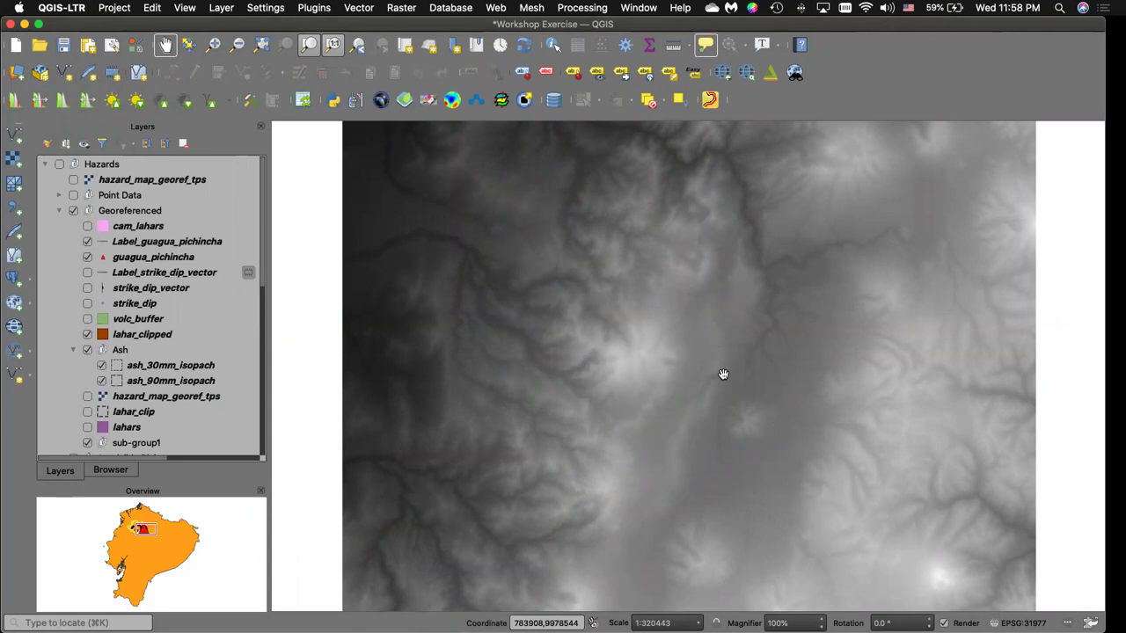
Examine the gray DEM up close and at full extent, toggling the Hazards group's display on and off again.
{"action": "scroll", "coordinate": [625, 344], "scroll_direction": "up", "scroll_amount": 1}
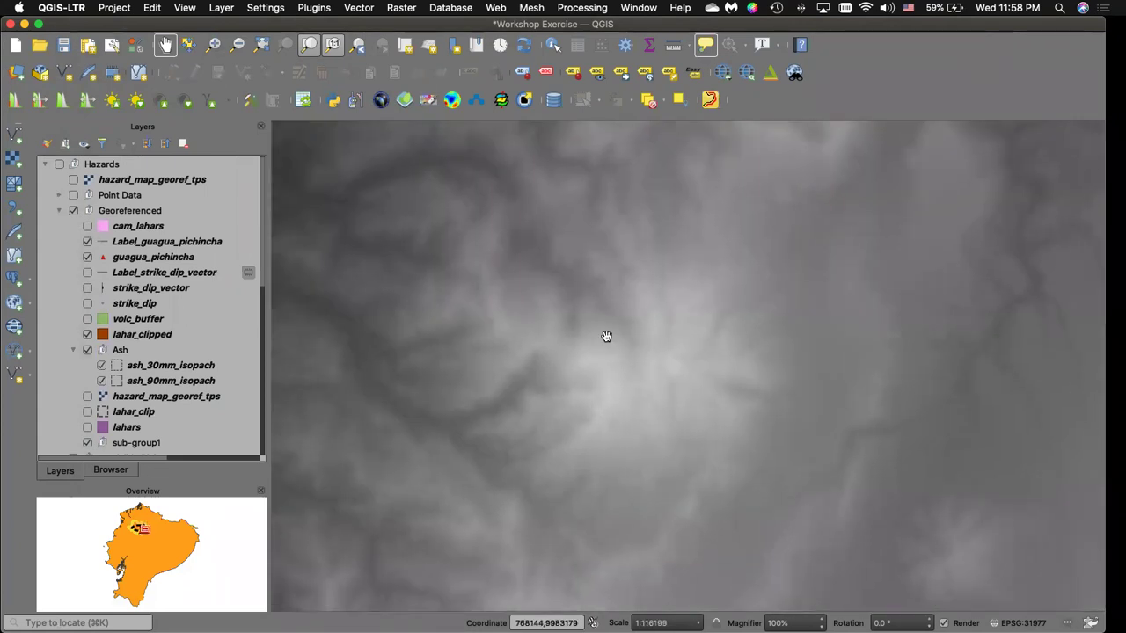
{"action": "scroll", "coordinate": [609, 336], "scroll_direction": "down", "scroll_amount": 1}
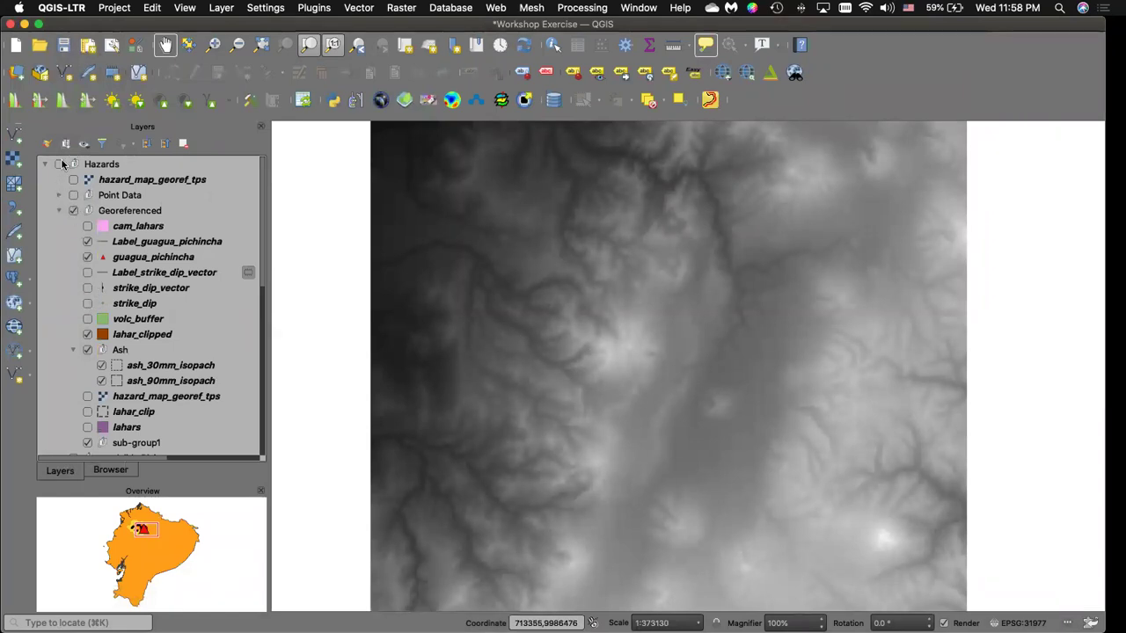
{"action": "left_click", "coordinate": [60, 164]}
{"action": "left_click", "coordinate": [60, 164]}
Select dem_hillshade, find the Raster terrain analysis Hillshade tool in the processing toolbox, review its parameters and close it without running.
{"action": "scroll", "coordinate": [192, 368], "scroll_direction": "down", "scroll_amount": 10}
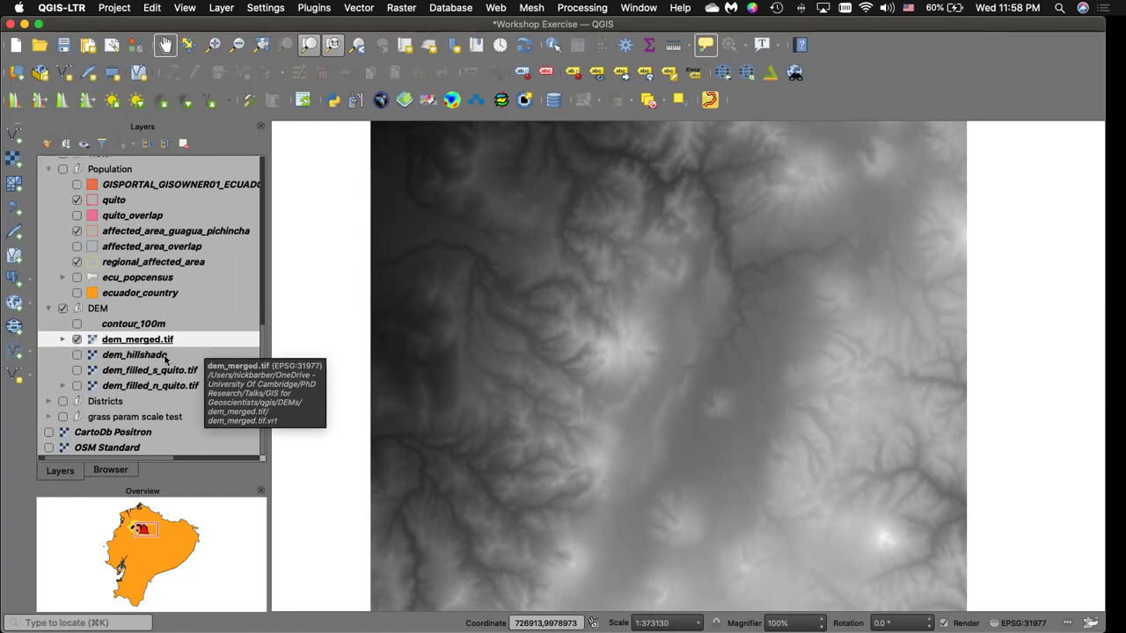
{"action": "left_click", "coordinate": [162, 355]}
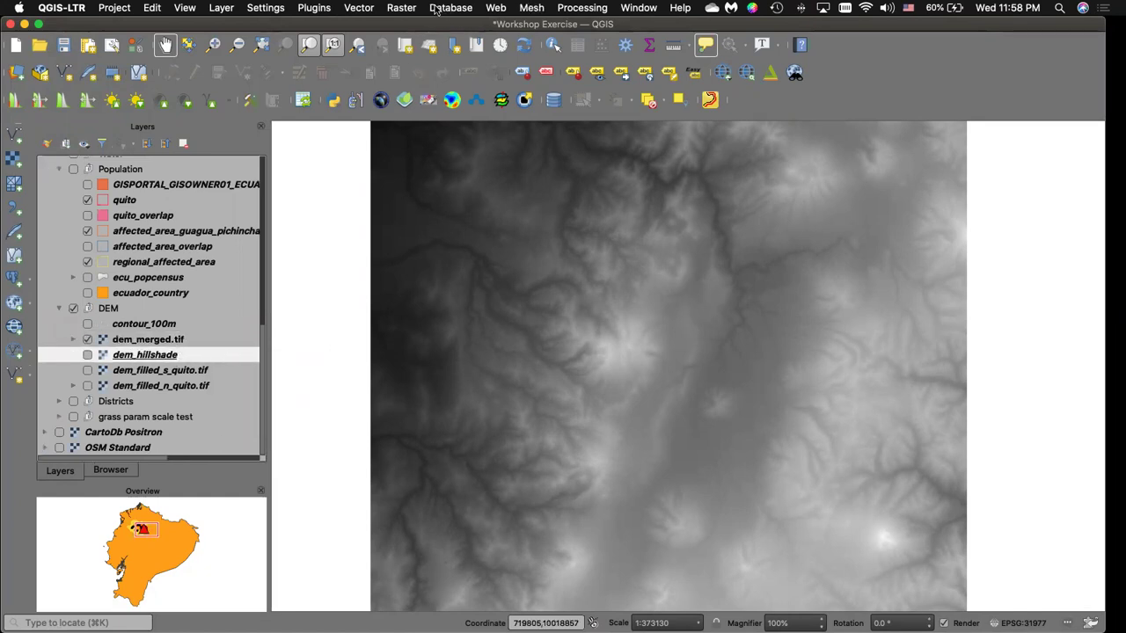
{"action": "left_click", "coordinate": [625, 44]}
{"action": "left_click", "coordinate": [1003, 162]}
{"action": "type", "text": "hills"}
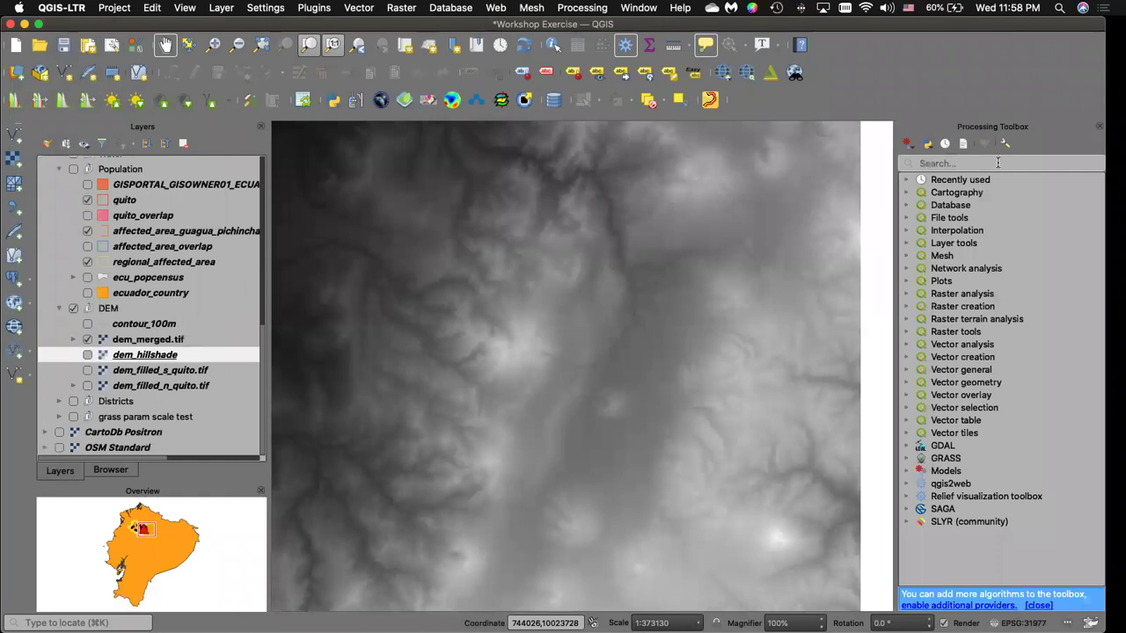
{"action": "type", "text": "ha"}
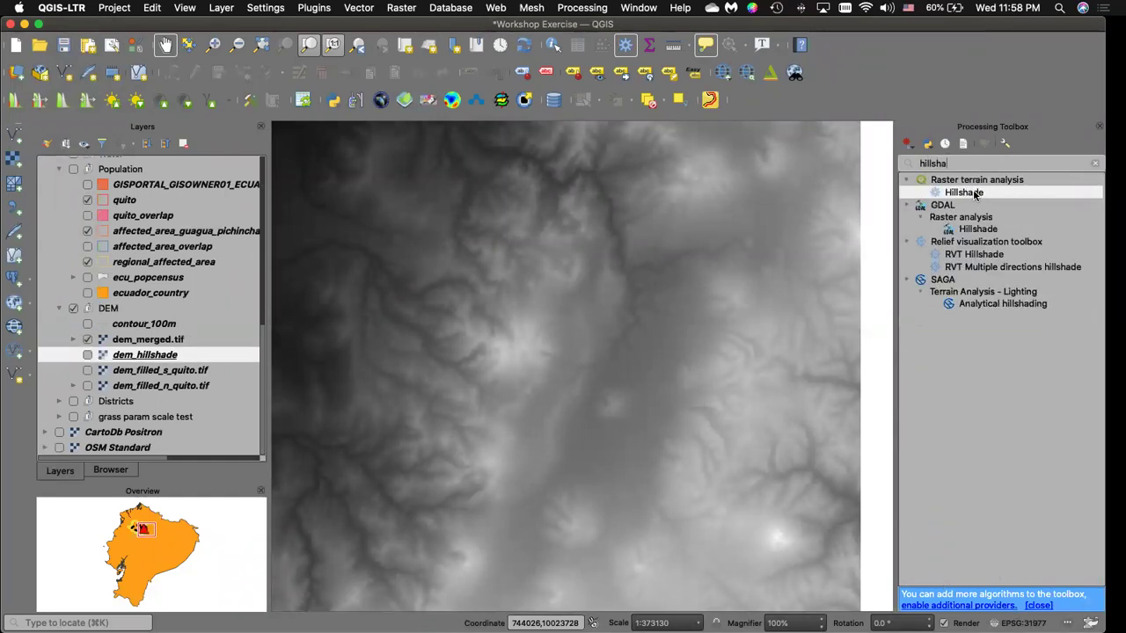
{"action": "double_click", "coordinate": [964, 193]}
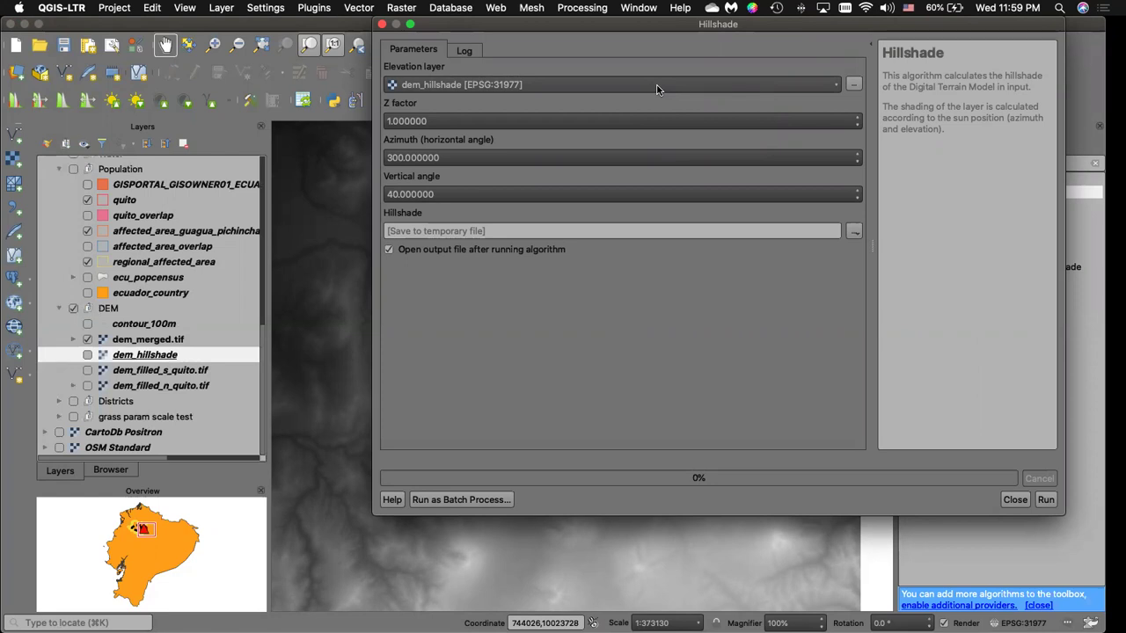
{"action": "left_click", "coordinate": [382, 24]}
Show dem_hillshade on its own, restore dem_merged.tif above it, and briefly recheck the Hillshade tool's parameters.
{"action": "left_click", "coordinate": [87, 339]}
{"action": "left_click", "coordinate": [87, 355]}
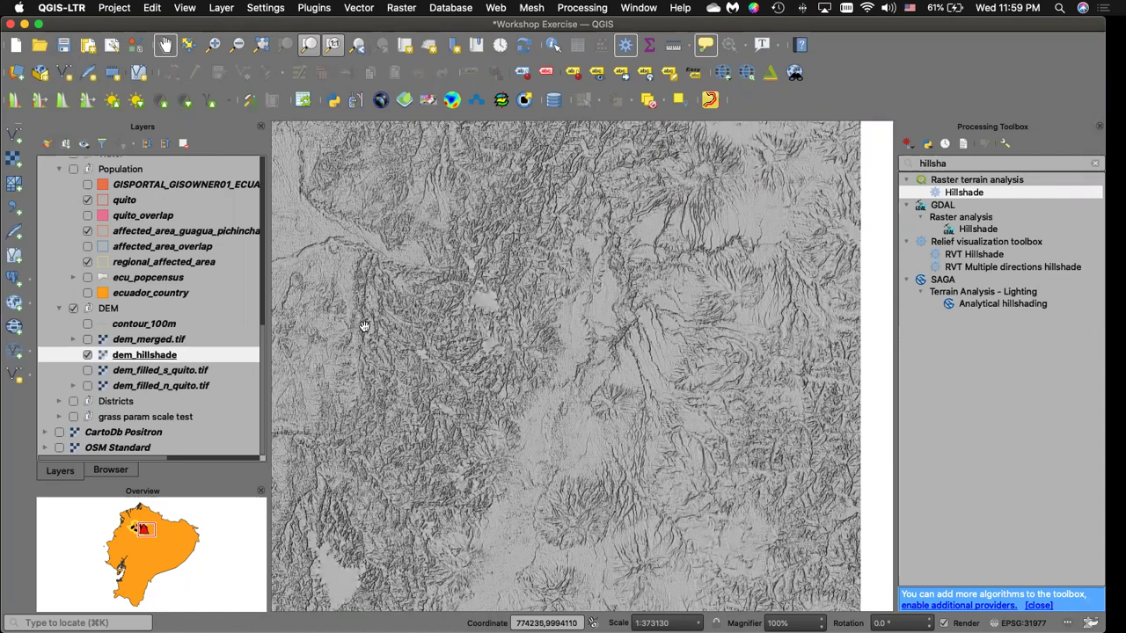
{"action": "left_click", "coordinate": [87, 339]}
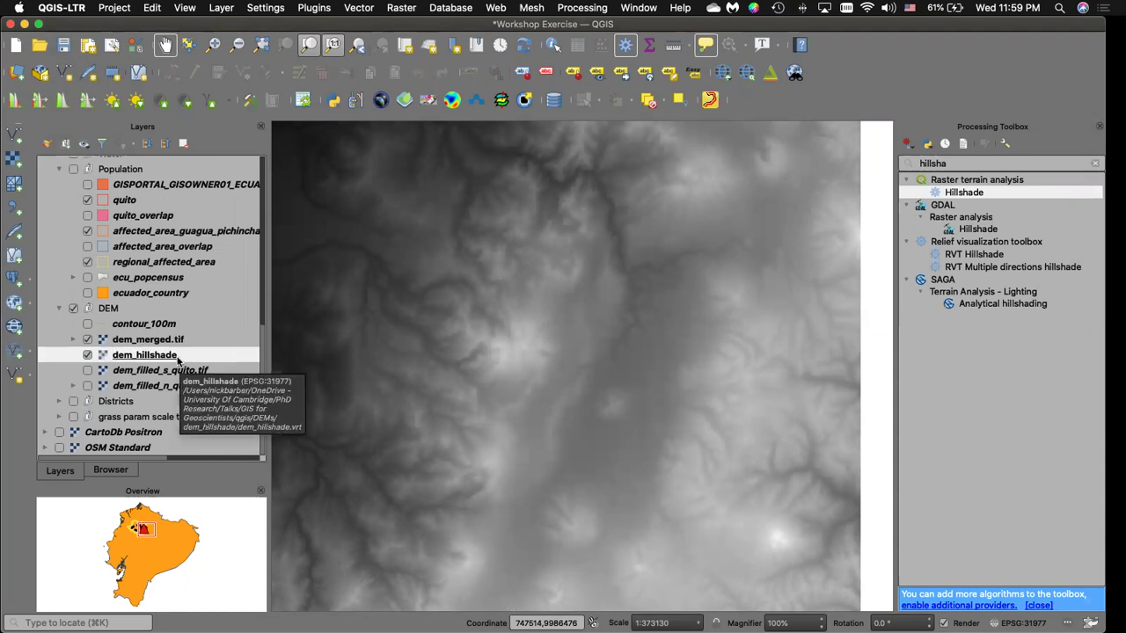
{"action": "double_click", "coordinate": [935, 192]}
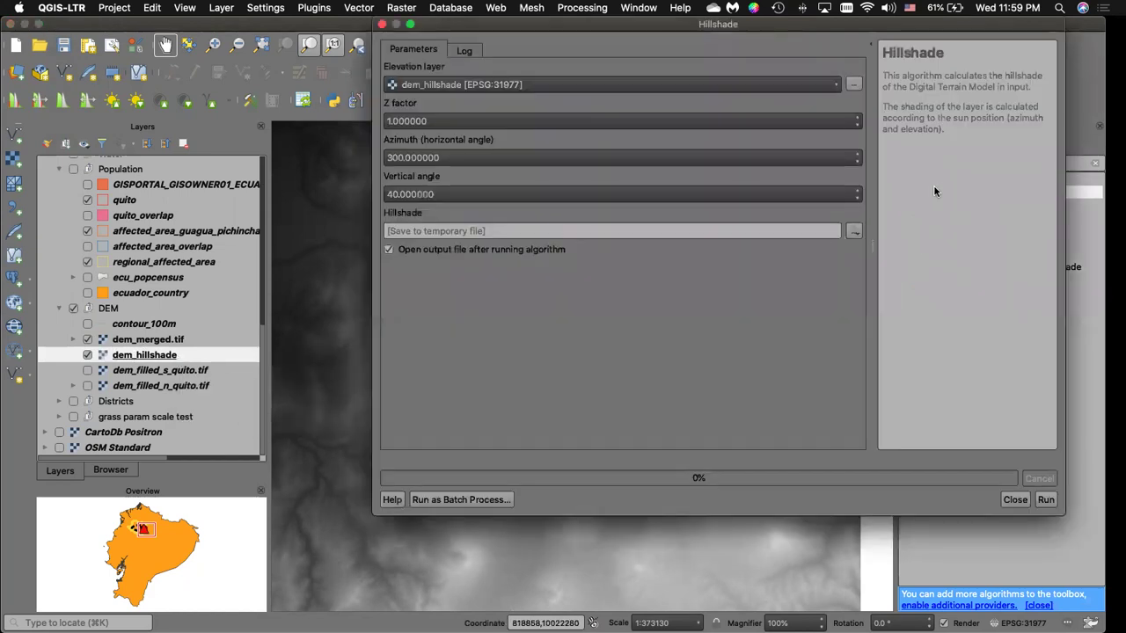
{"action": "left_click", "coordinate": [383, 24]}
Change the render type of dem_merged.tif to Singleband pseudocolor in its symbology properties.
{"action": "left_click", "coordinate": [168, 342]}
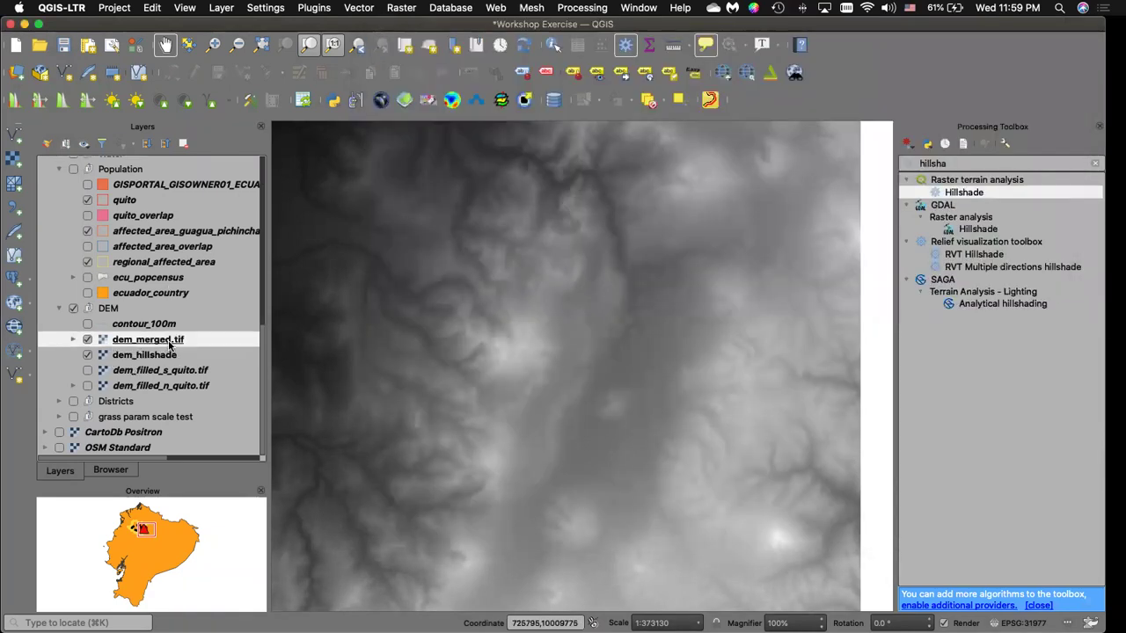
{"action": "right_click", "coordinate": [204, 344]}
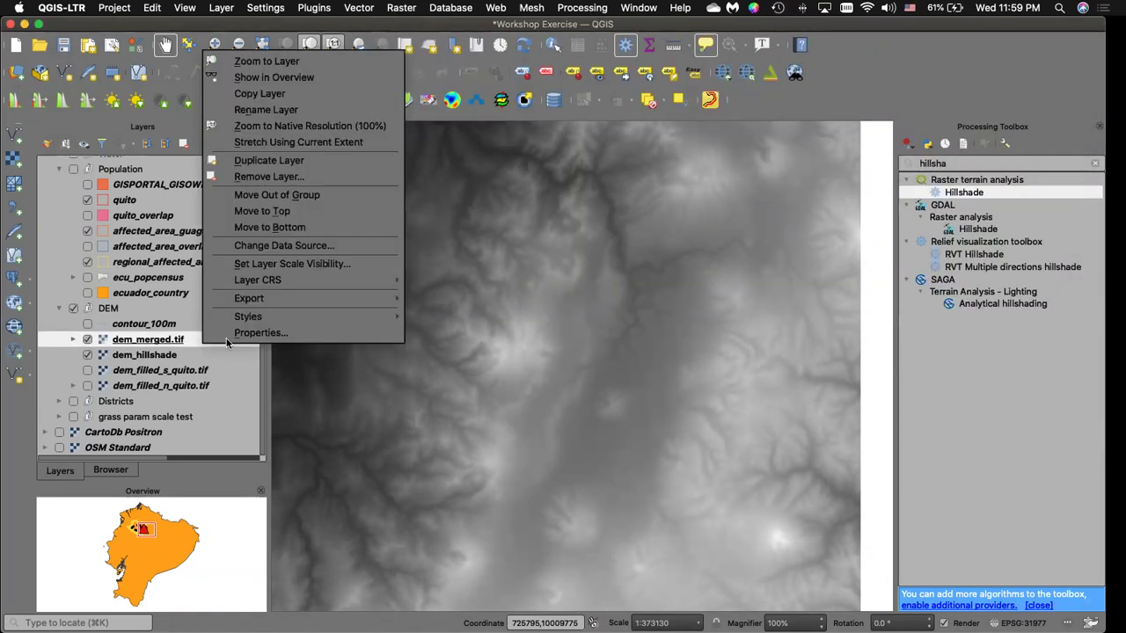
{"action": "left_click", "coordinate": [255, 332]}
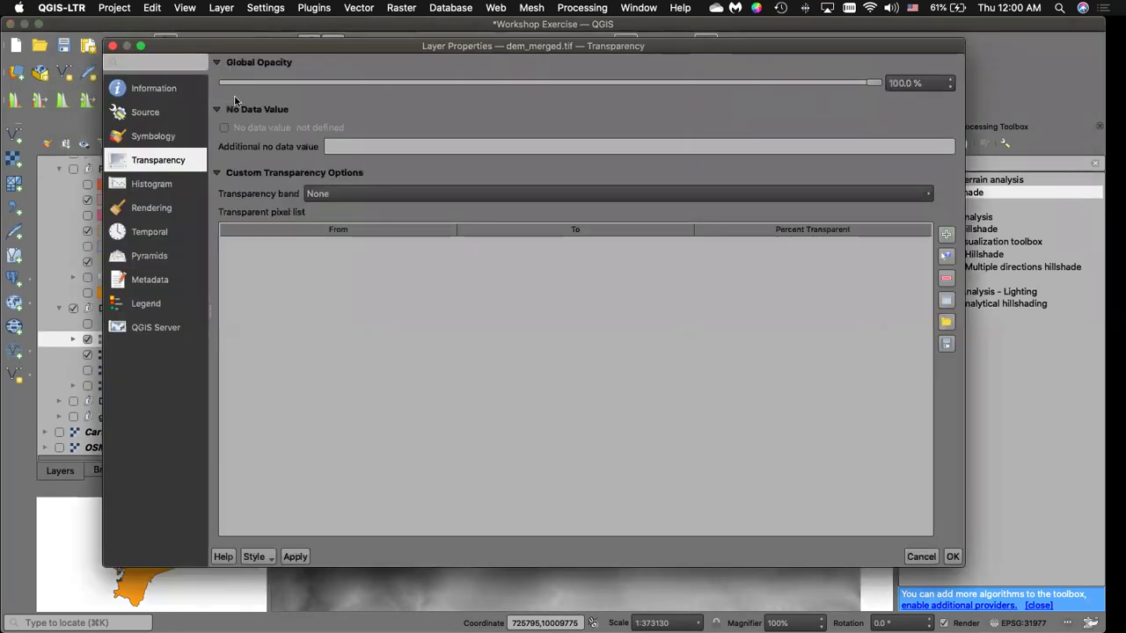
{"action": "left_click", "coordinate": [153, 136]}
{"action": "left_click", "coordinate": [396, 82]}
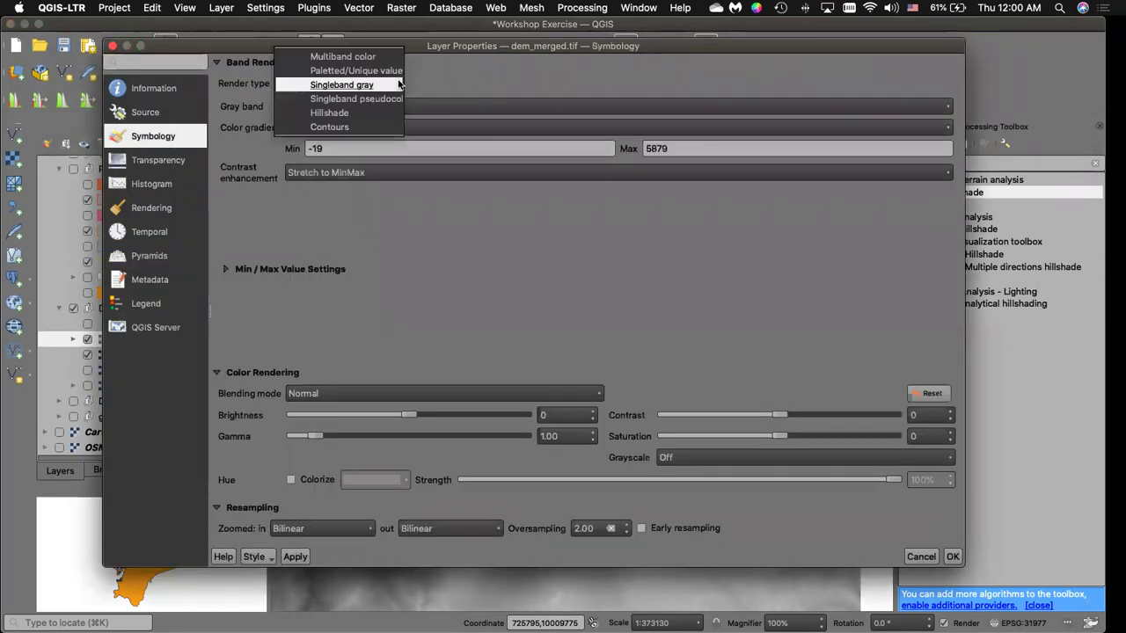
{"action": "left_click", "coordinate": [378, 99]}
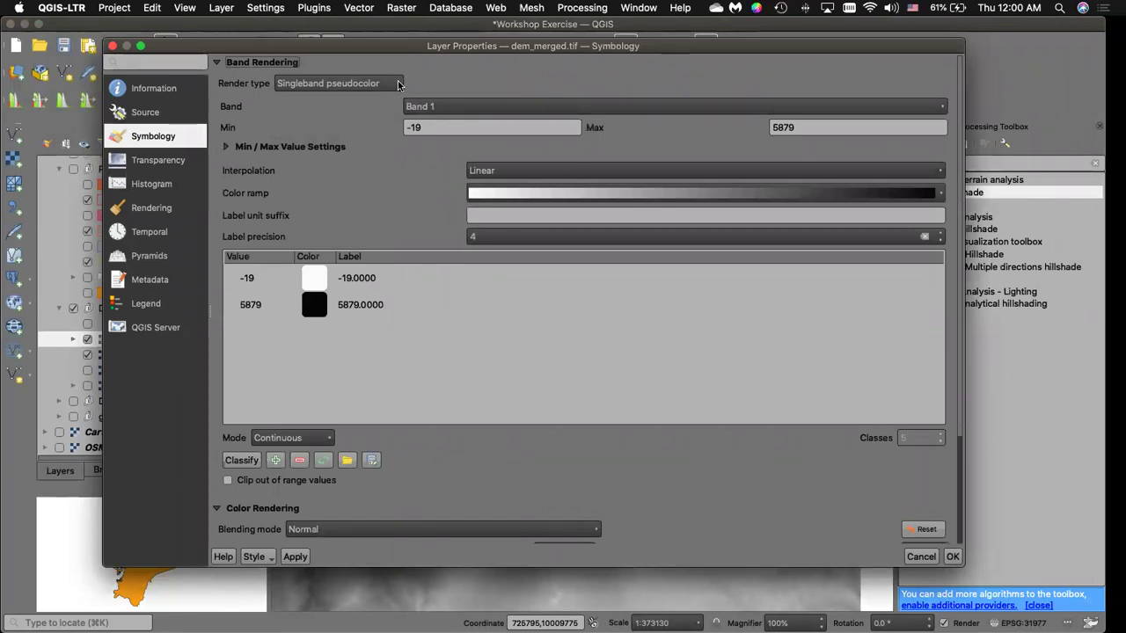
Try the oleron color ramp on dem_merged.tif with continuous classification and apply it to the map.
{"action": "left_click", "coordinate": [939, 195]}
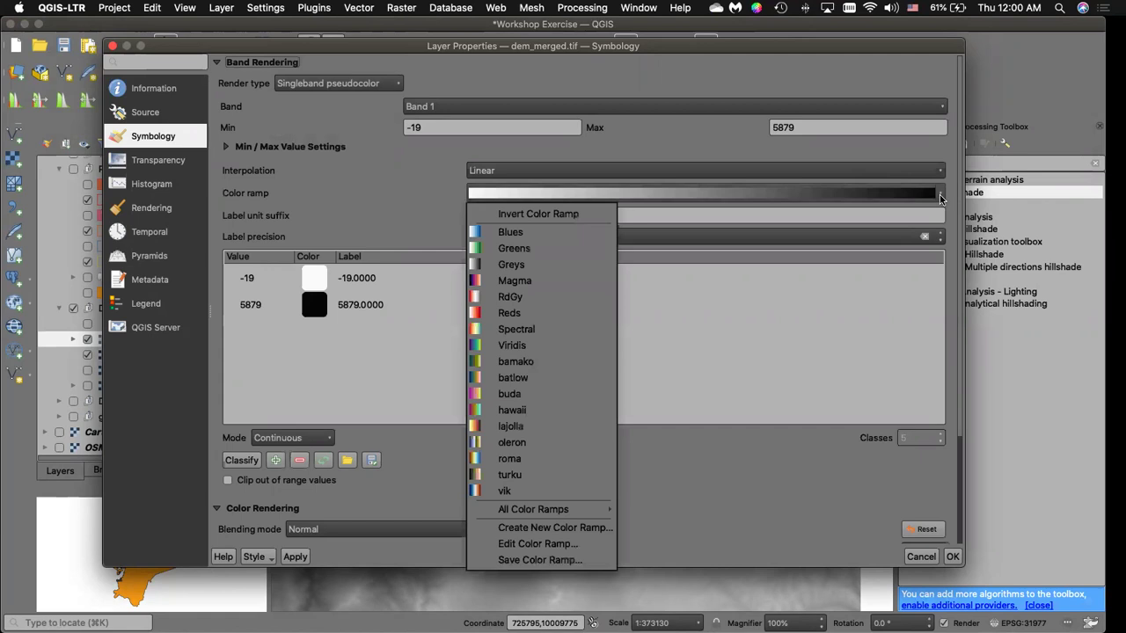
{"action": "mouse_move", "coordinate": [536, 509]}
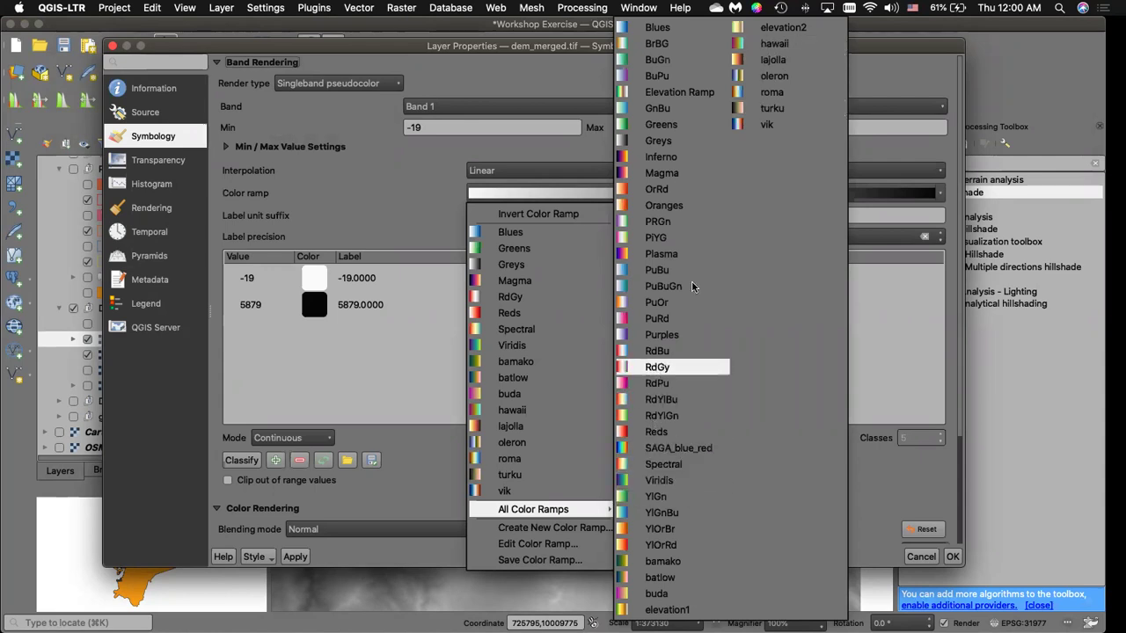
{"action": "left_click", "coordinate": [761, 76]}
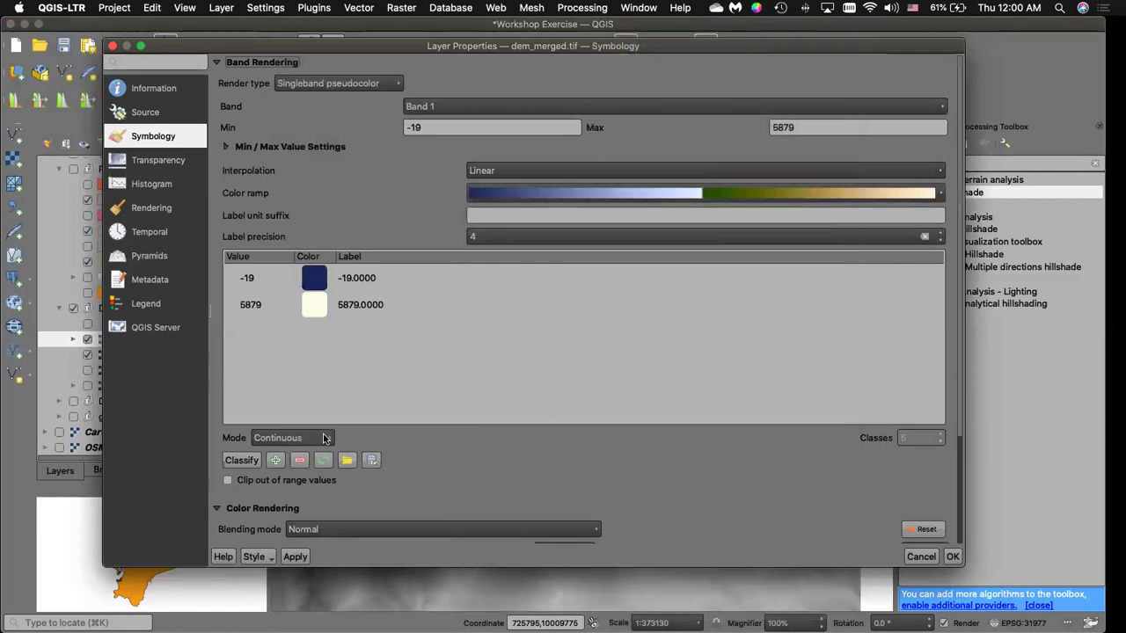
{"action": "left_click", "coordinate": [245, 463]}
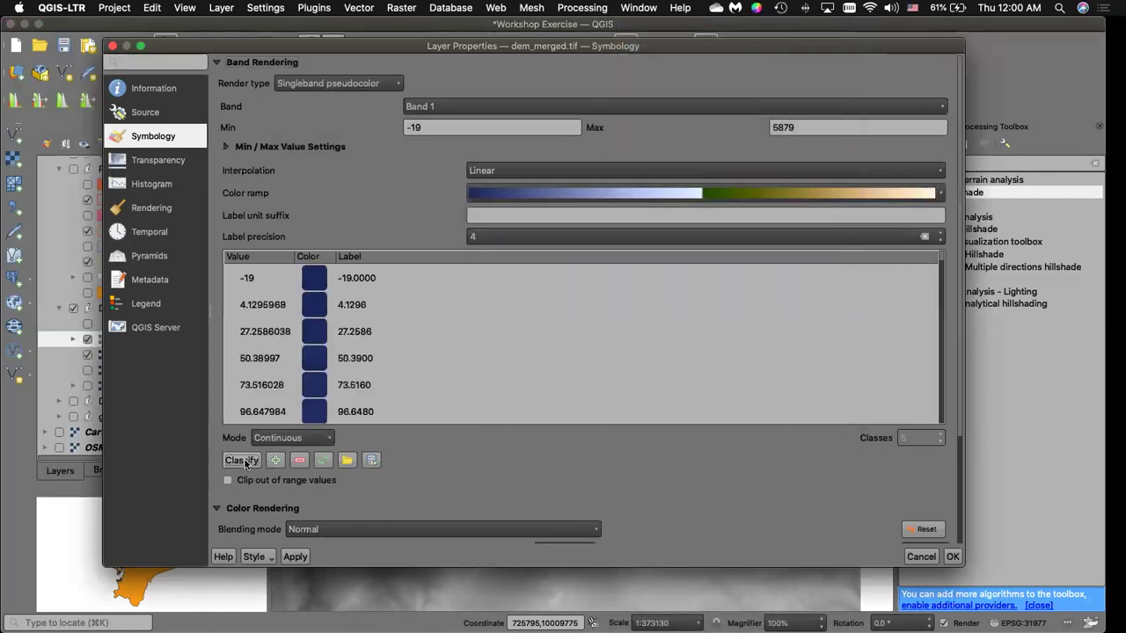
{"action": "scroll", "coordinate": [508, 301], "scroll_direction": "down", "scroll_amount": 20}
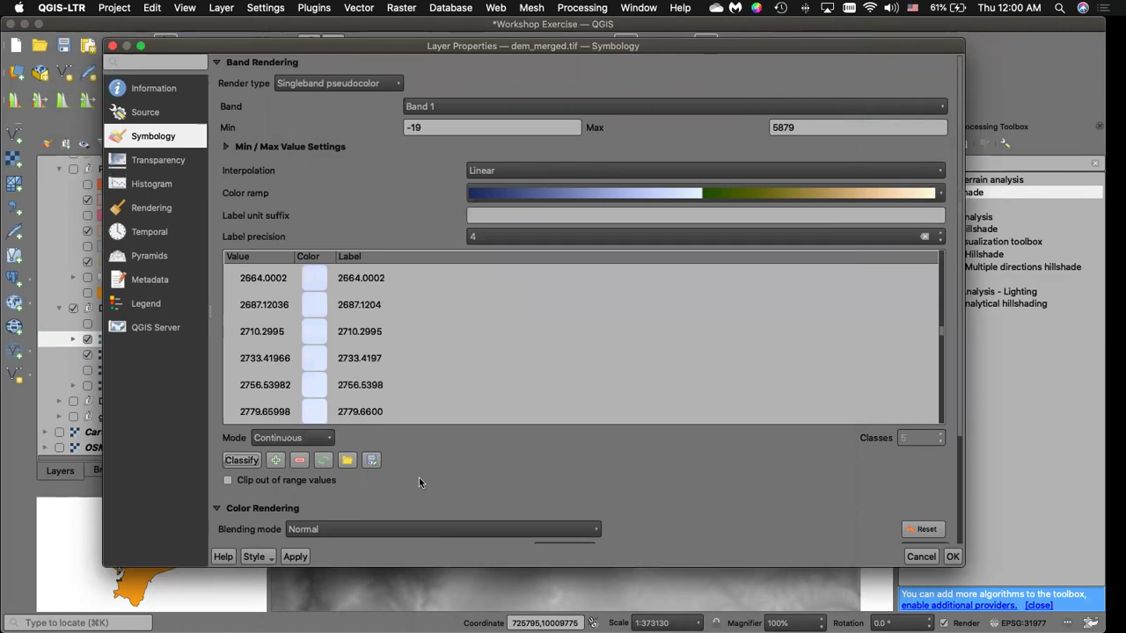
{"action": "left_click", "coordinate": [297, 556]}
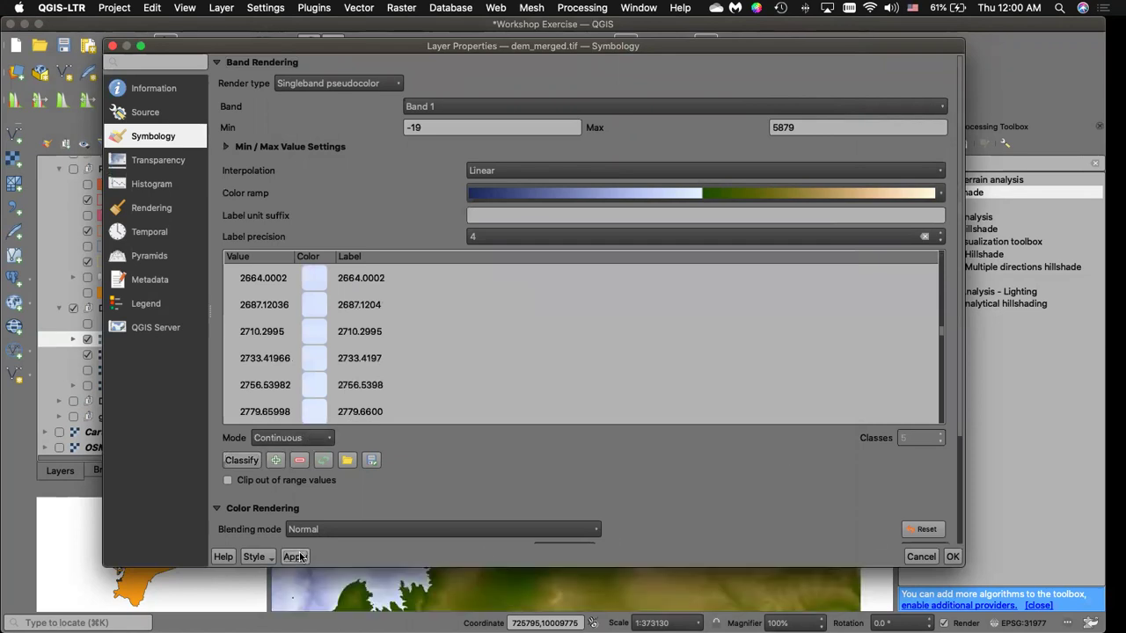
{"action": "mouse_move", "coordinate": [395, 45]}
{"action": "left_mouse_down"}
{"action": "mouse_move", "coordinate": [1037, 253]}
{"action": "mouse_move", "coordinate": [482, 118]}
{"action": "mouse_move", "coordinate": [381, 35]}
{"action": "left_mouse_up"}
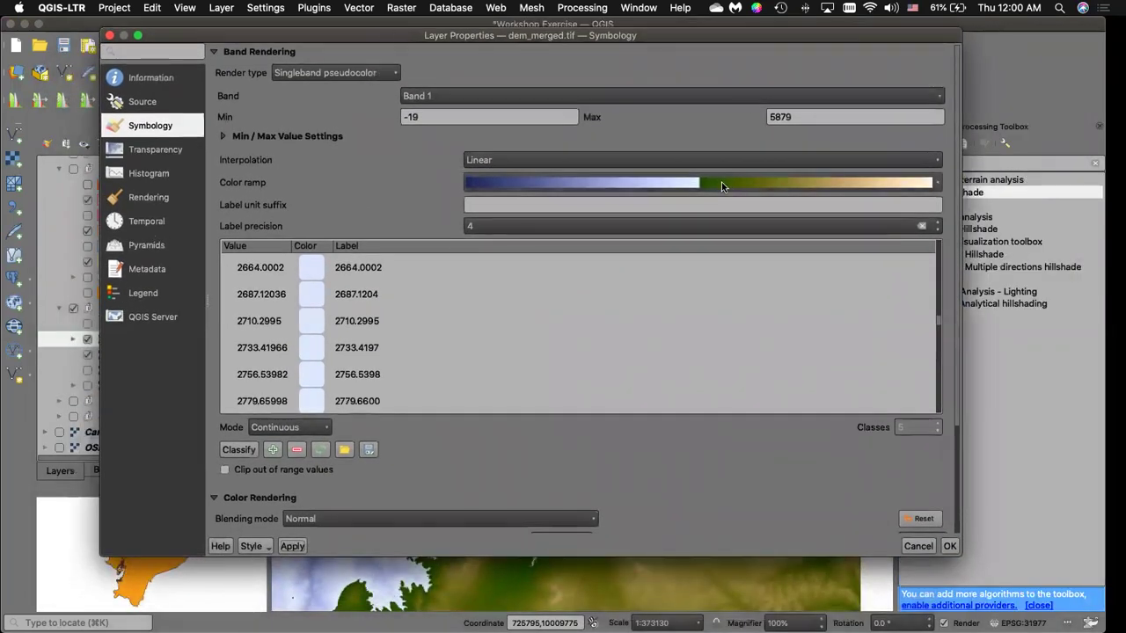
Look through the available color ramps without changing the ramp, then set the classification mode to Equal Interval and apply it.
{"action": "left_click", "coordinate": [935, 183]}
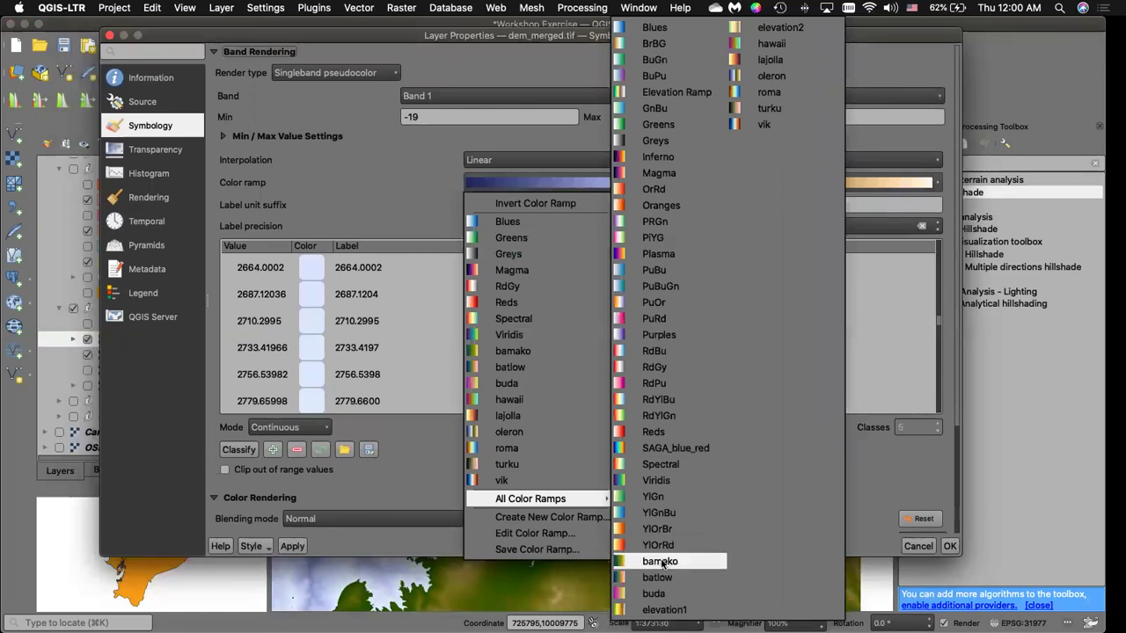
{"action": "left_click", "coordinate": [410, 445]}
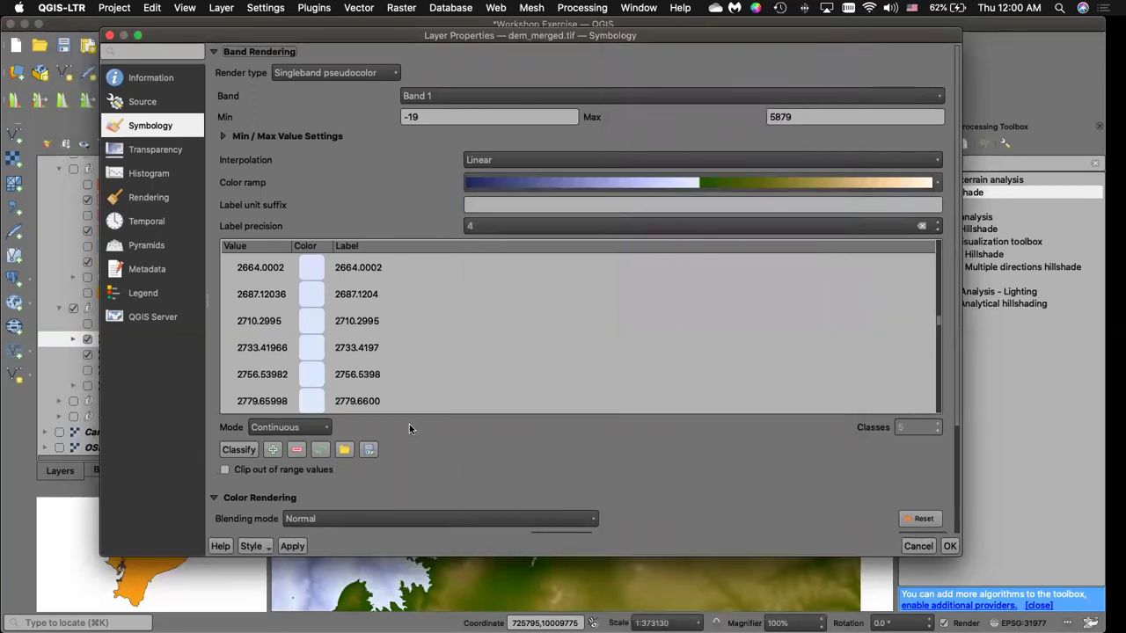
{"action": "left_click", "coordinate": [317, 424]}
{"action": "left_click", "coordinate": [317, 440]}
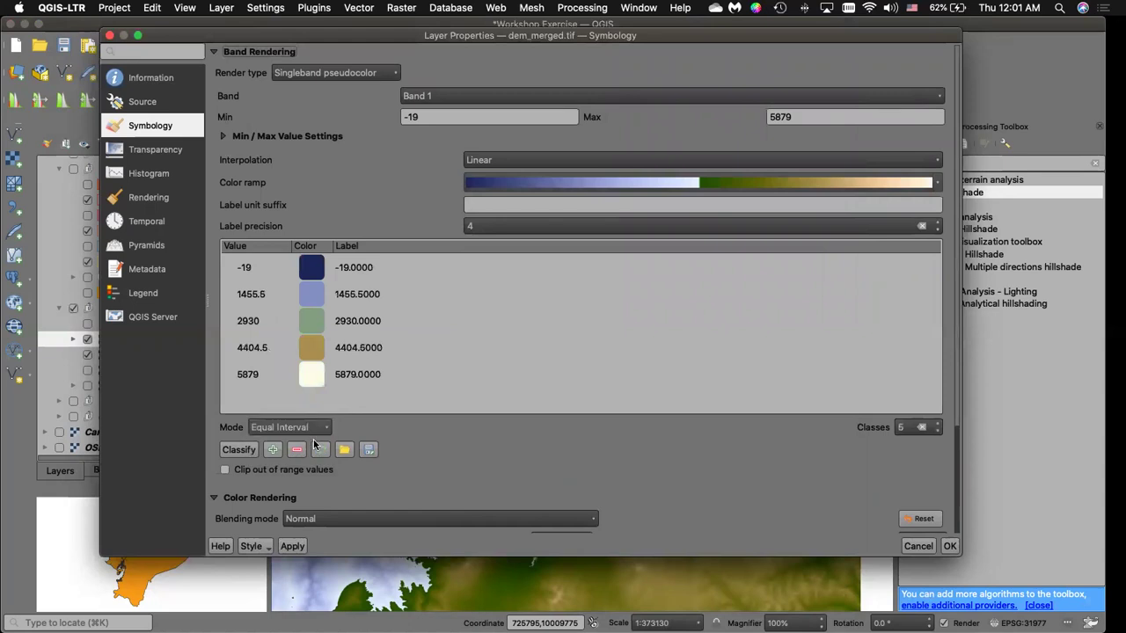
{"action": "left_click", "coordinate": [293, 547]}
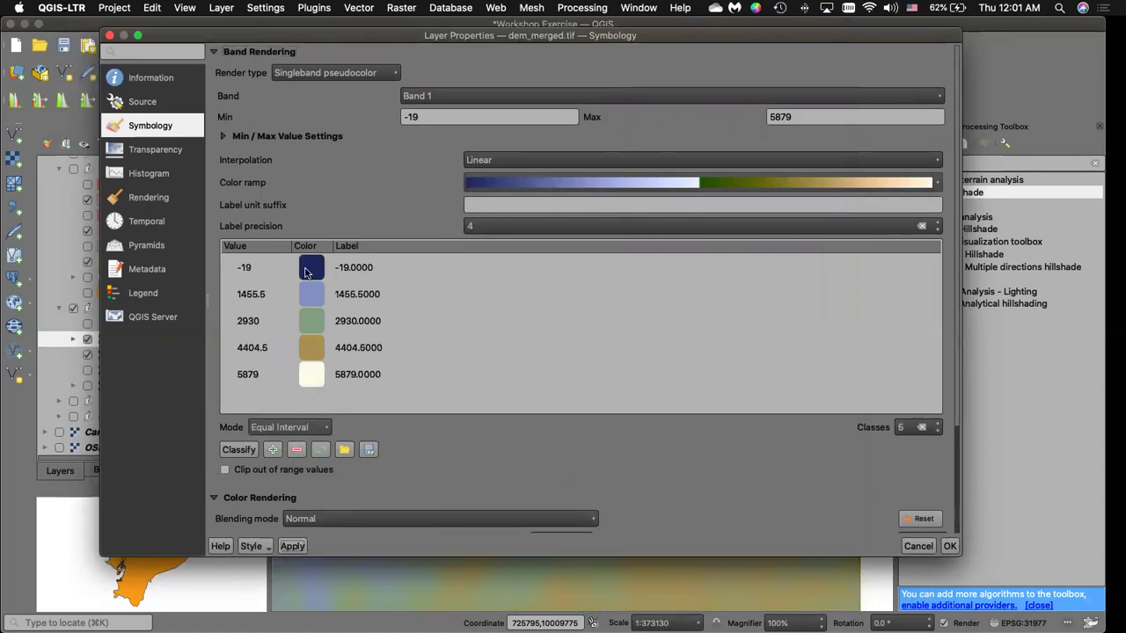
{"action": "left_click_drag", "start_coordinate": [319, 41], "coordinate": [450, 58]}
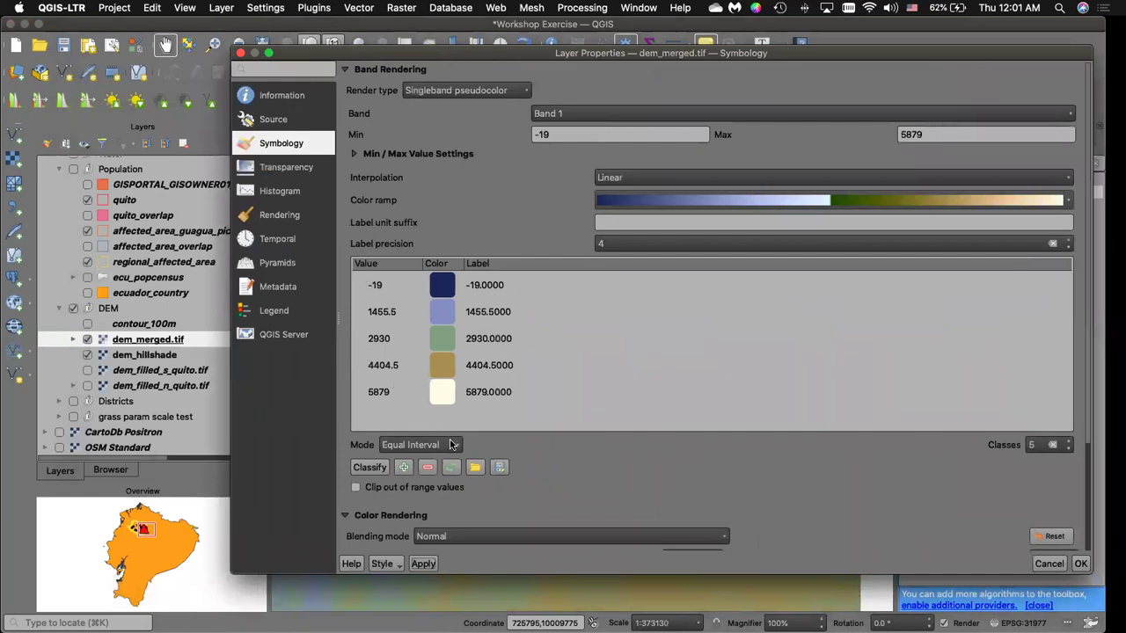
Add an extra class with value 0 to the color table, remove it again and keep the Equal Interval mode.
{"action": "left_click", "coordinate": [405, 468]}
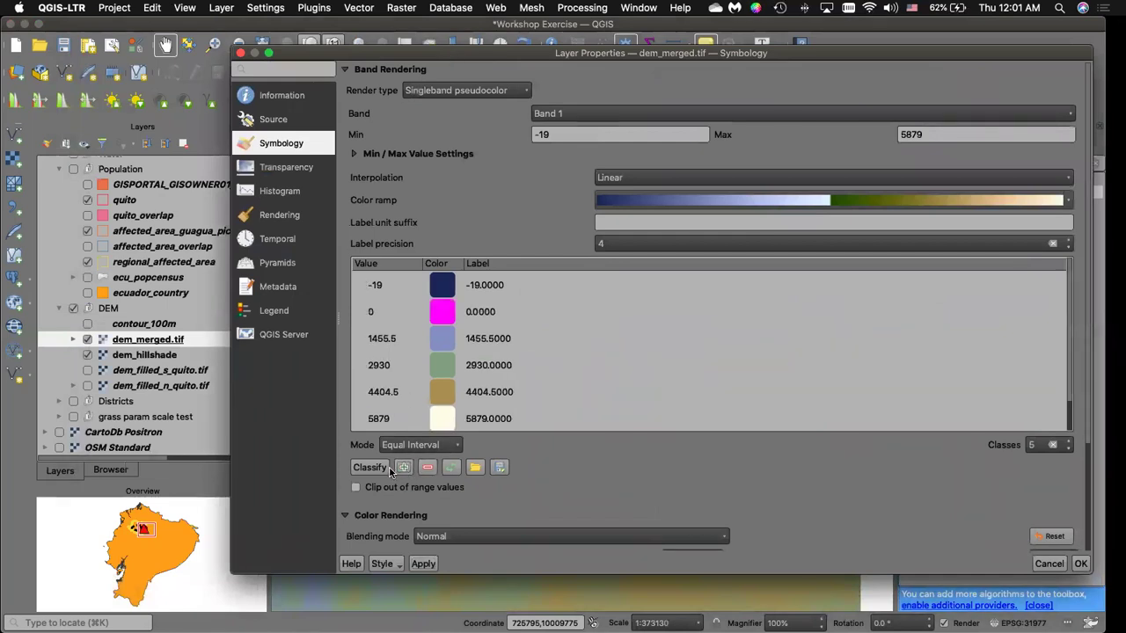
{"action": "left_click", "coordinate": [480, 314]}
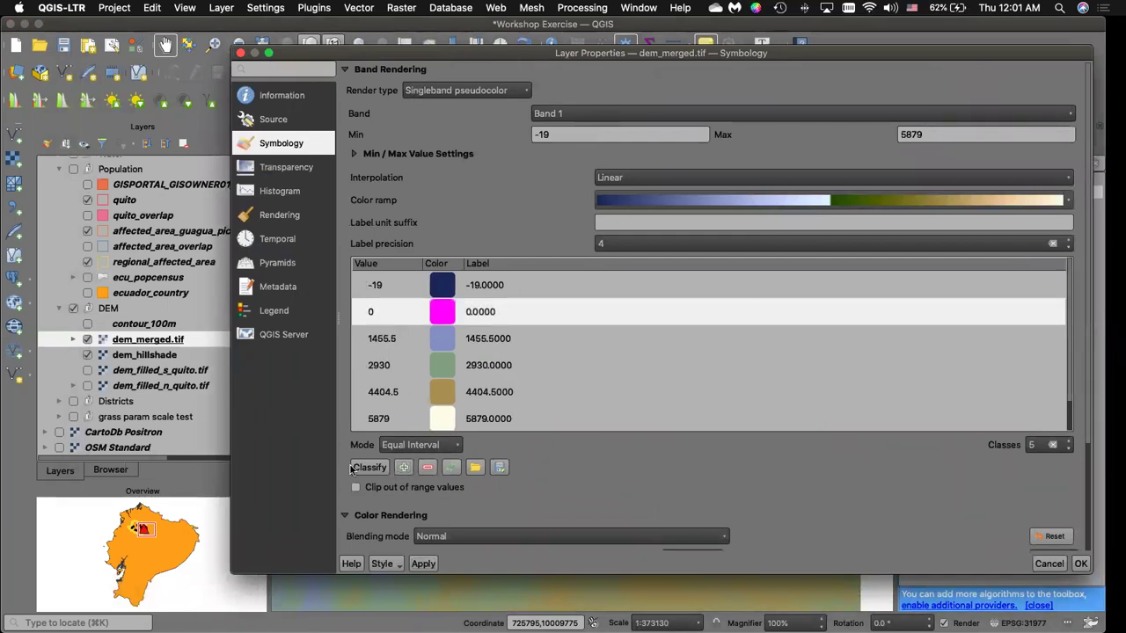
{"action": "left_click", "coordinate": [428, 468]}
{"action": "left_click", "coordinate": [452, 446]}
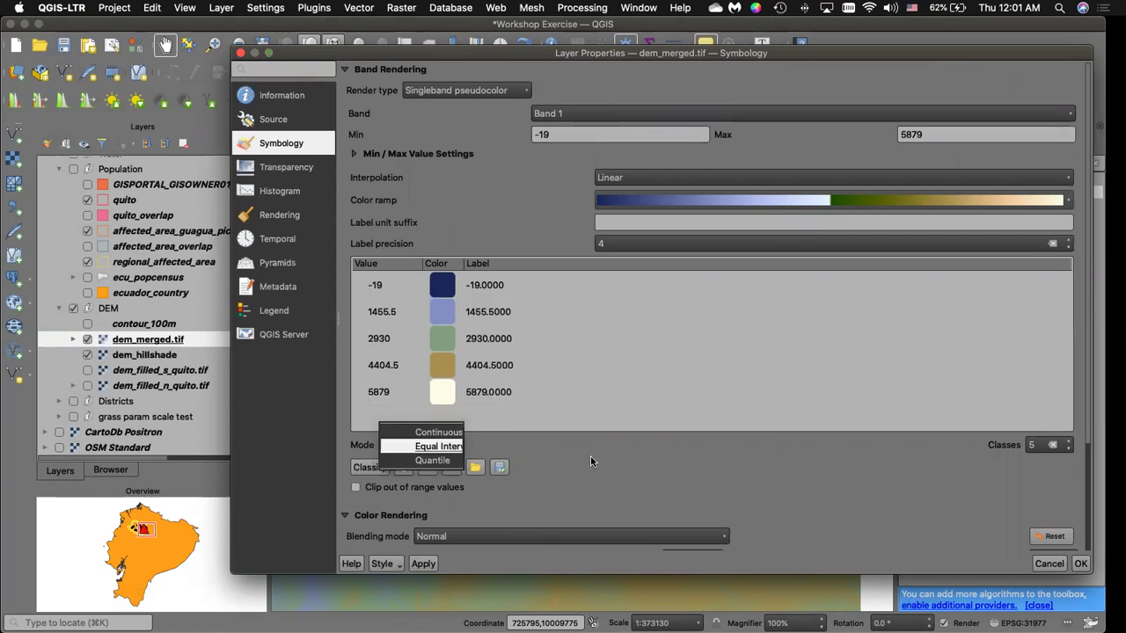
{"action": "left_click", "coordinate": [591, 461]}
Assign the elevation1 color ramp to dem_merged.tif, increase the number of classes to 8 and apply the symbology.
{"action": "left_click", "coordinate": [1067, 200]}
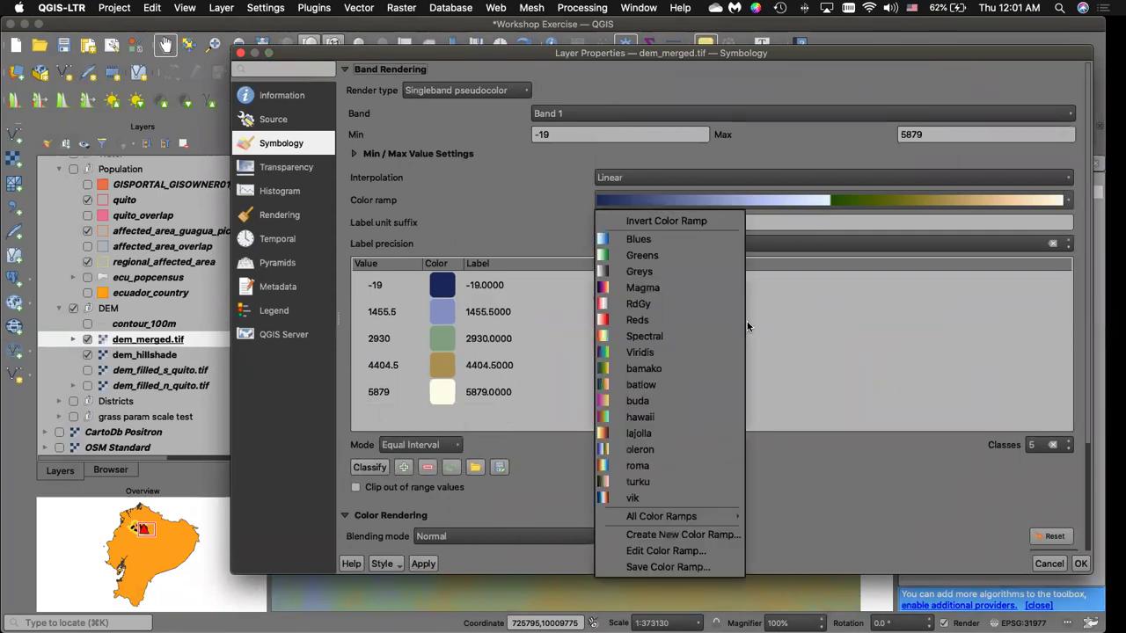
{"action": "mouse_move", "coordinate": [626, 516]}
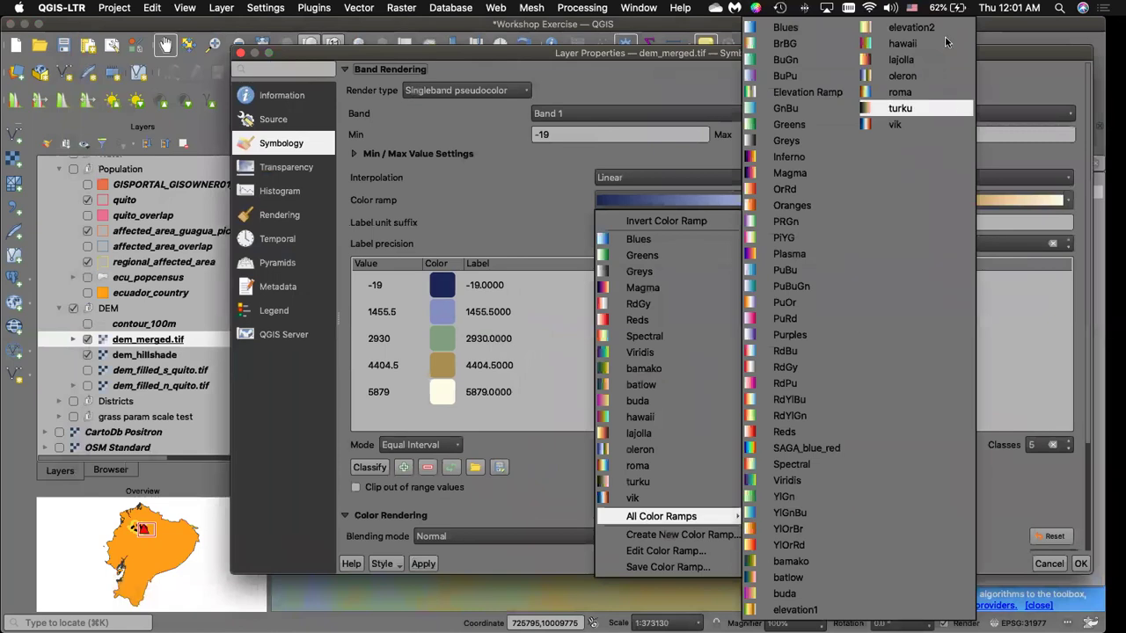
{"action": "left_click", "coordinate": [805, 610]}
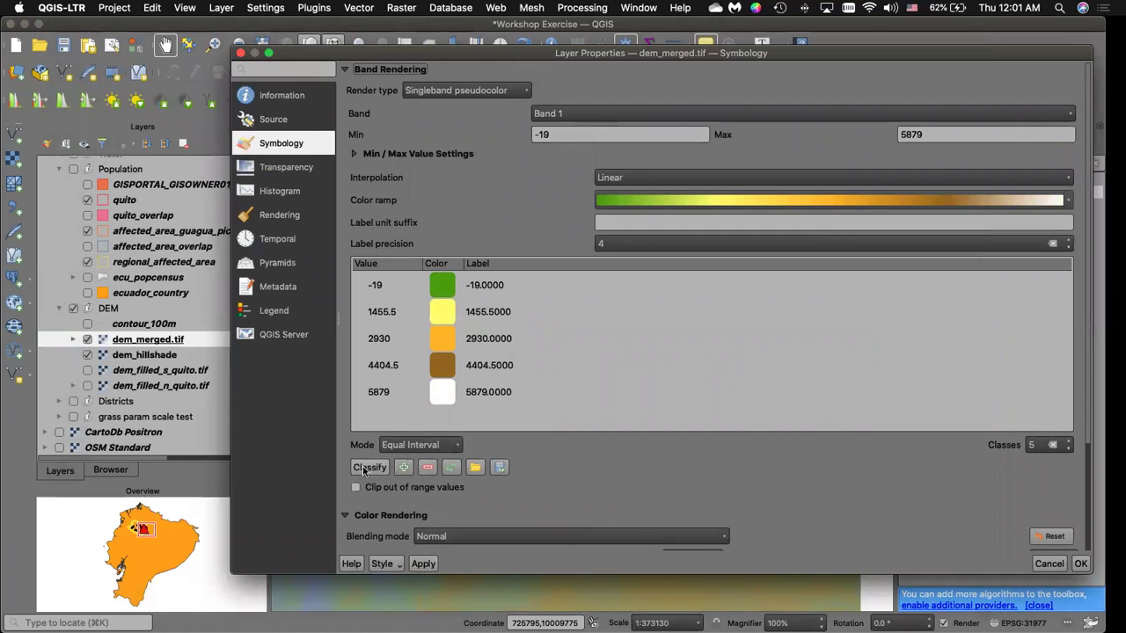
{"action": "left_click", "coordinate": [1070, 441]}
{"action": "left_click", "coordinate": [1069, 441]}
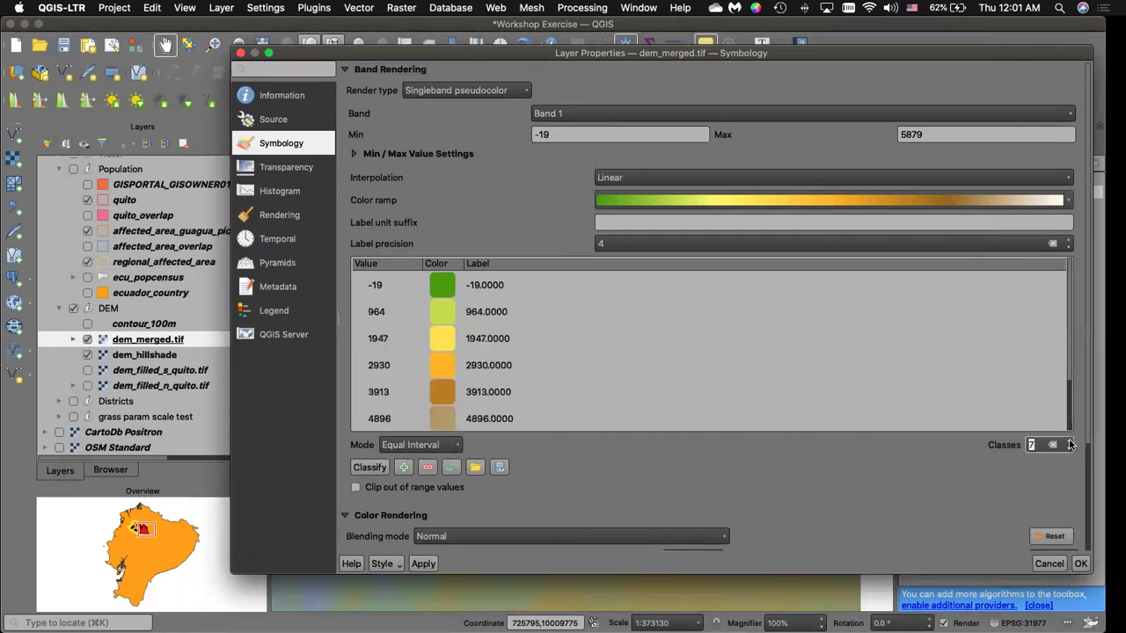
{"action": "left_click", "coordinate": [1070, 441]}
{"action": "left_click", "coordinate": [423, 567]}
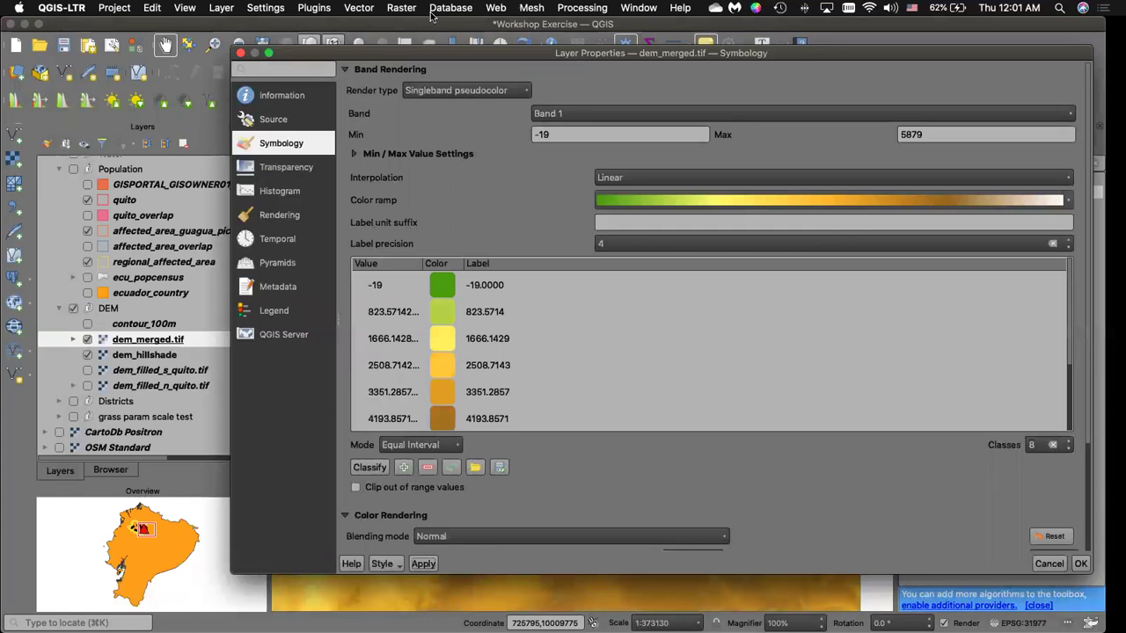
Try the elevation2 color ramp on dem_merged.tif and apply it to the map.
{"action": "left_click_drag", "start_coordinate": [423, 52], "coordinate": [377, 41]}
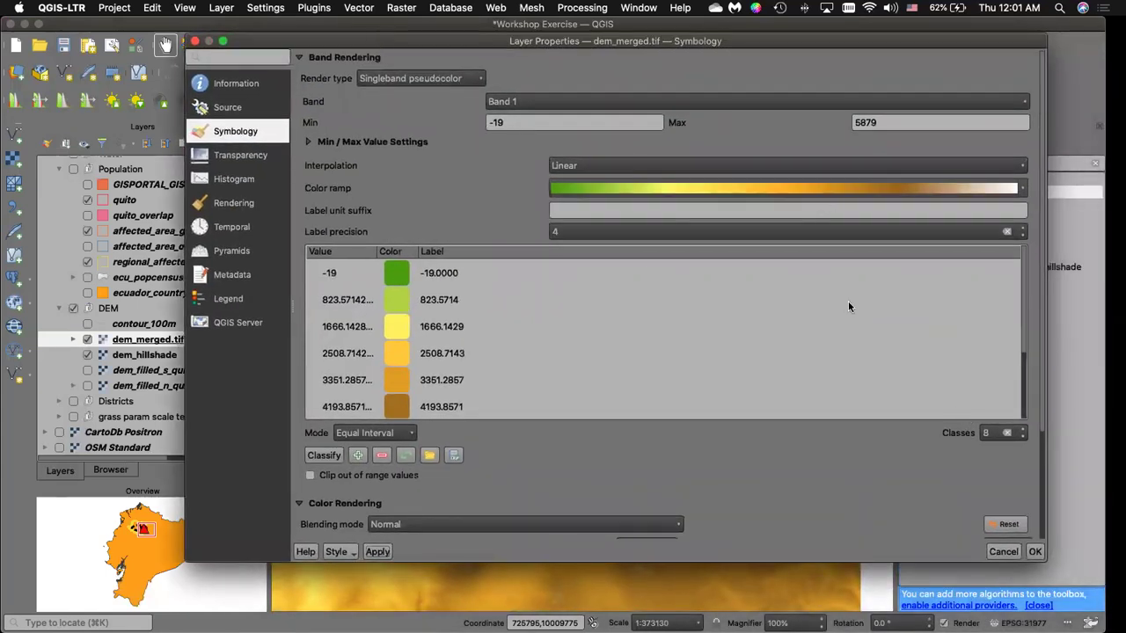
{"action": "left_click", "coordinate": [1020, 190]}
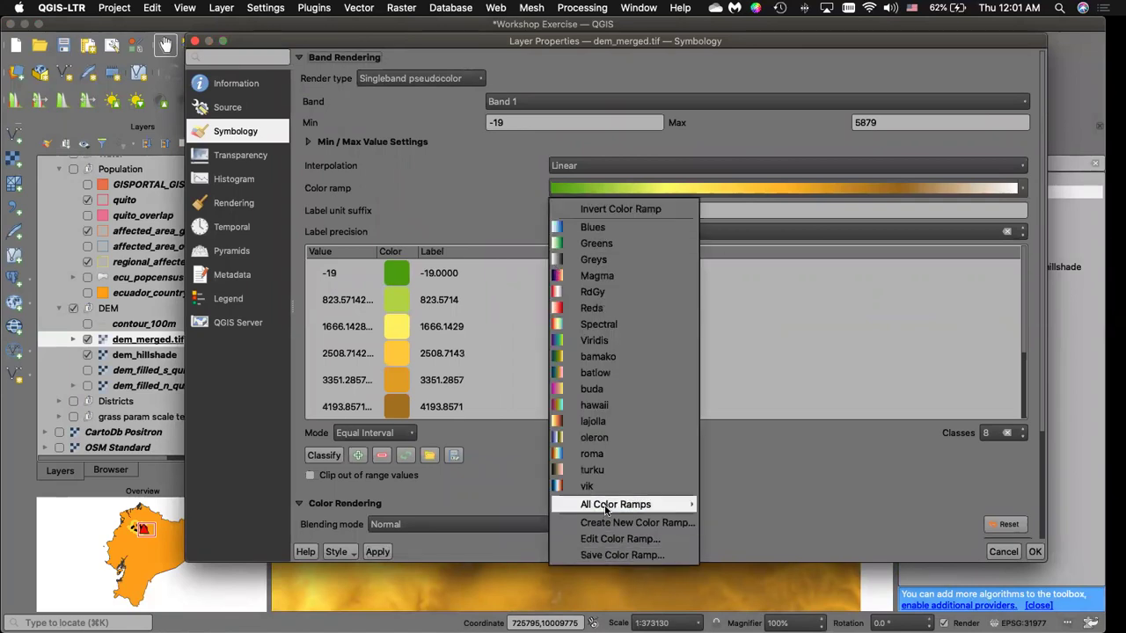
{"action": "mouse_move", "coordinate": [607, 507]}
{"action": "left_click", "coordinate": [865, 27]}
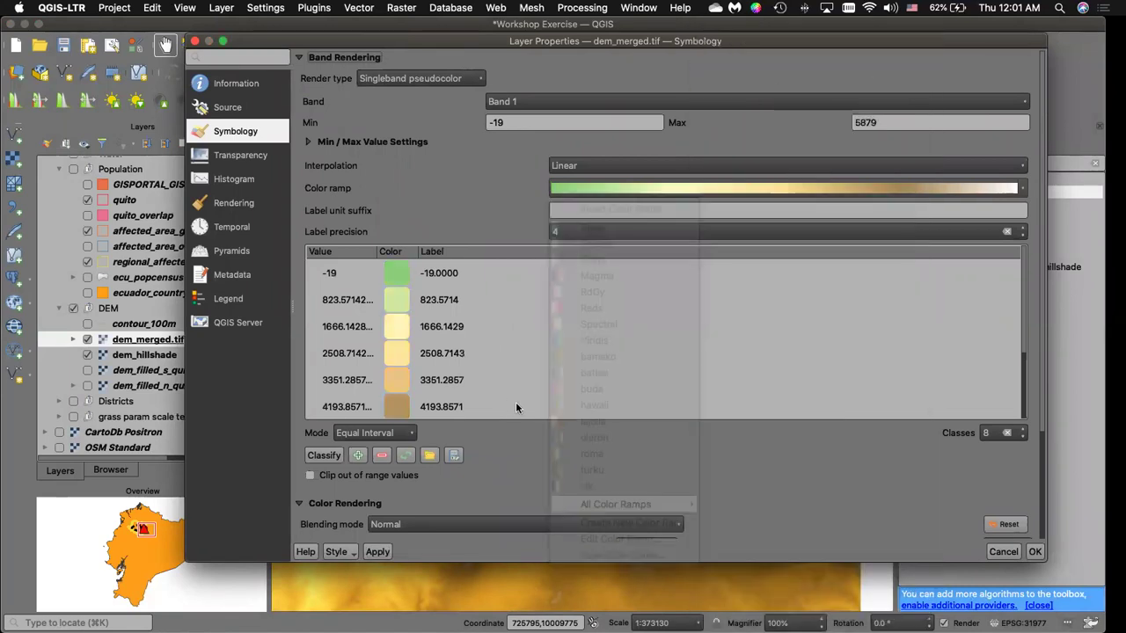
{"action": "left_click", "coordinate": [374, 554]}
{"action": "left_click_drag", "start_coordinate": [207, 41], "coordinate": [250, 52]}
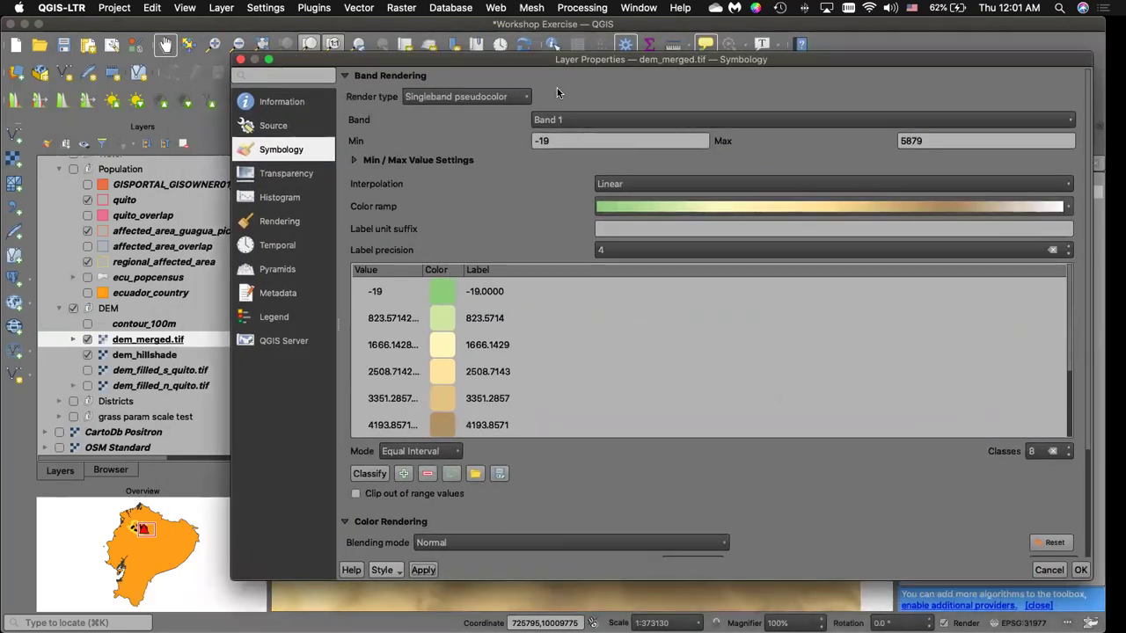
Try the bamako color ramp on dem_merged.tif and apply it to the map.
{"action": "left_click_drag", "start_coordinate": [576, 60], "coordinate": [436, 35]}
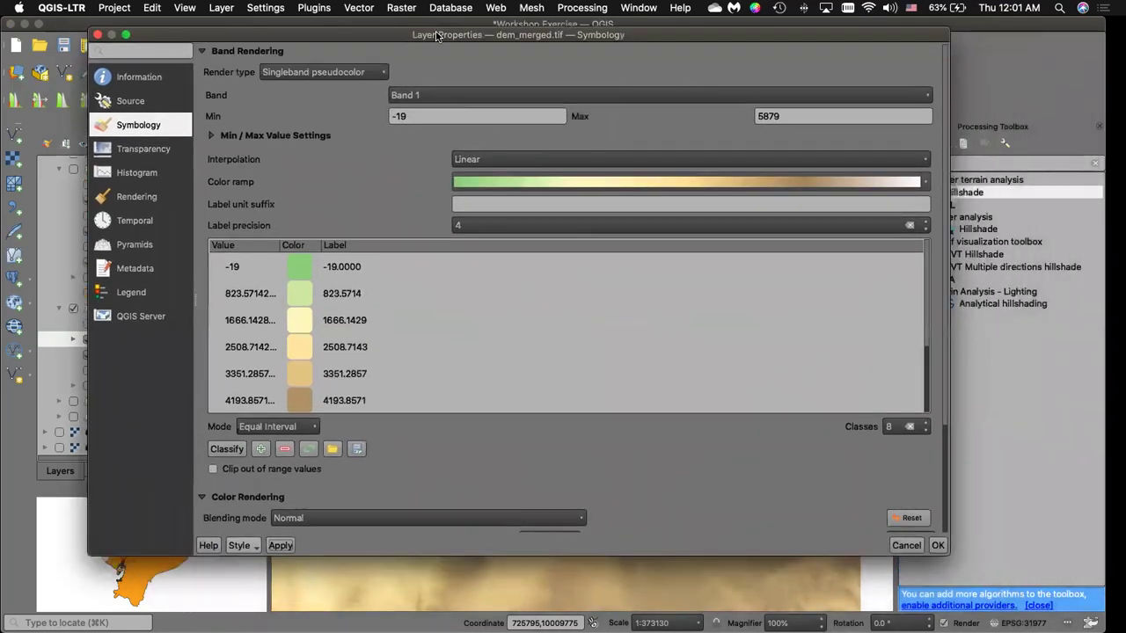
{"action": "left_click", "coordinate": [925, 183]}
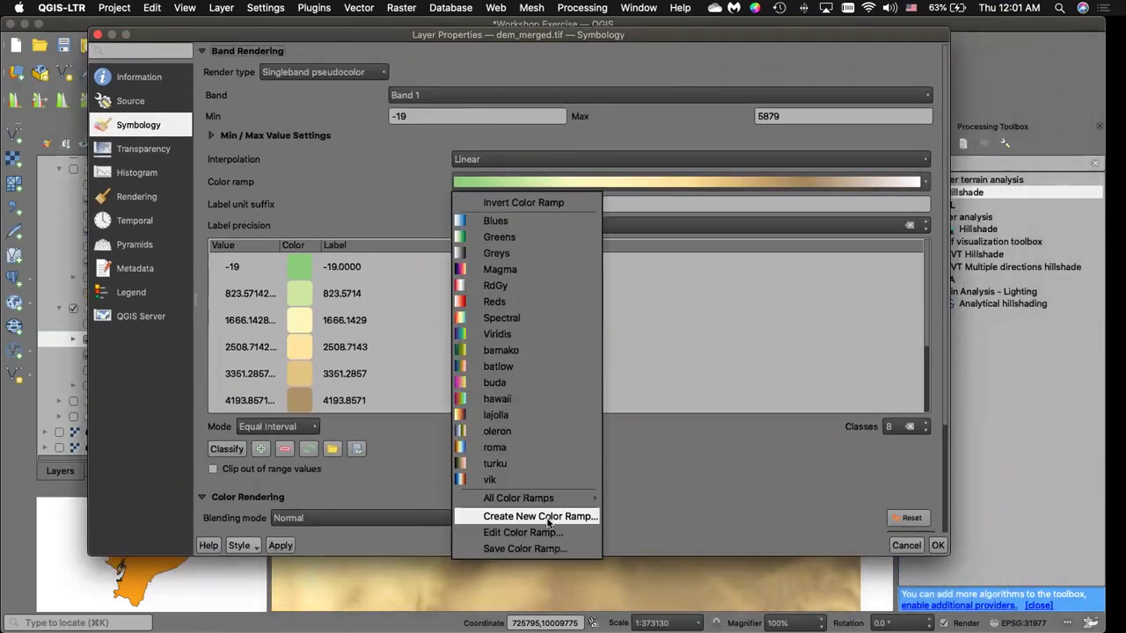
{"action": "mouse_move", "coordinate": [542, 499]}
{"action": "left_click", "coordinate": [641, 578]}
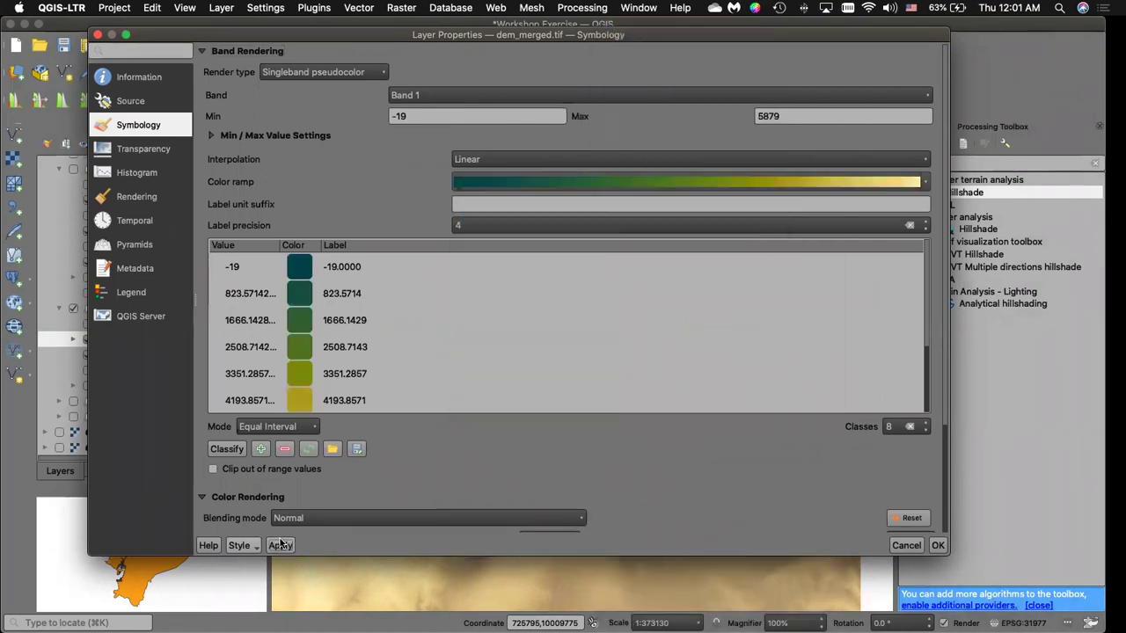
{"action": "left_click", "coordinate": [280, 545]}
{"action": "left_click_drag", "start_coordinate": [279, 36], "coordinate": [335, 47]}
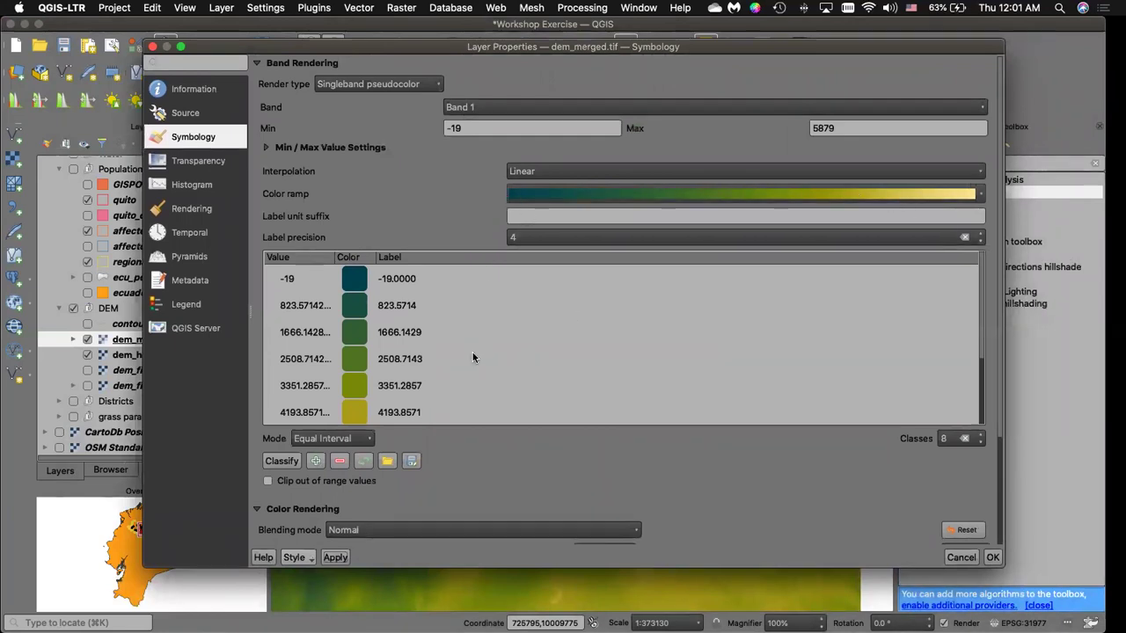
Review the classification modes and color blending options for dem_merged.tif, keeping Equal Interval and Normal selected.
{"action": "left_click", "coordinate": [372, 442]}
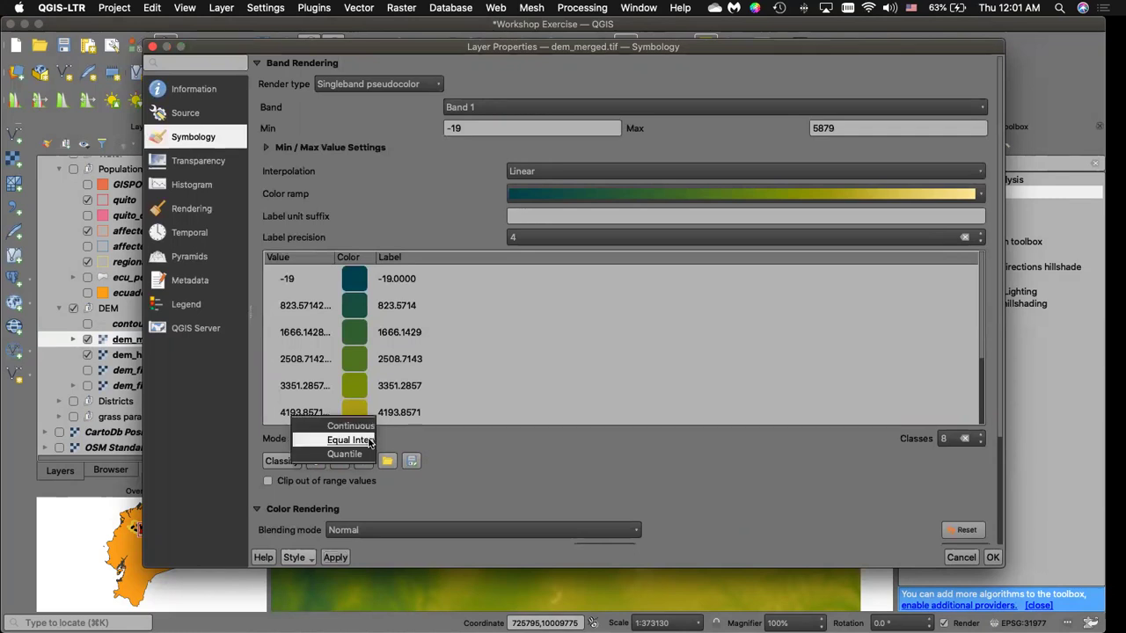
{"action": "left_click", "coordinate": [356, 440]}
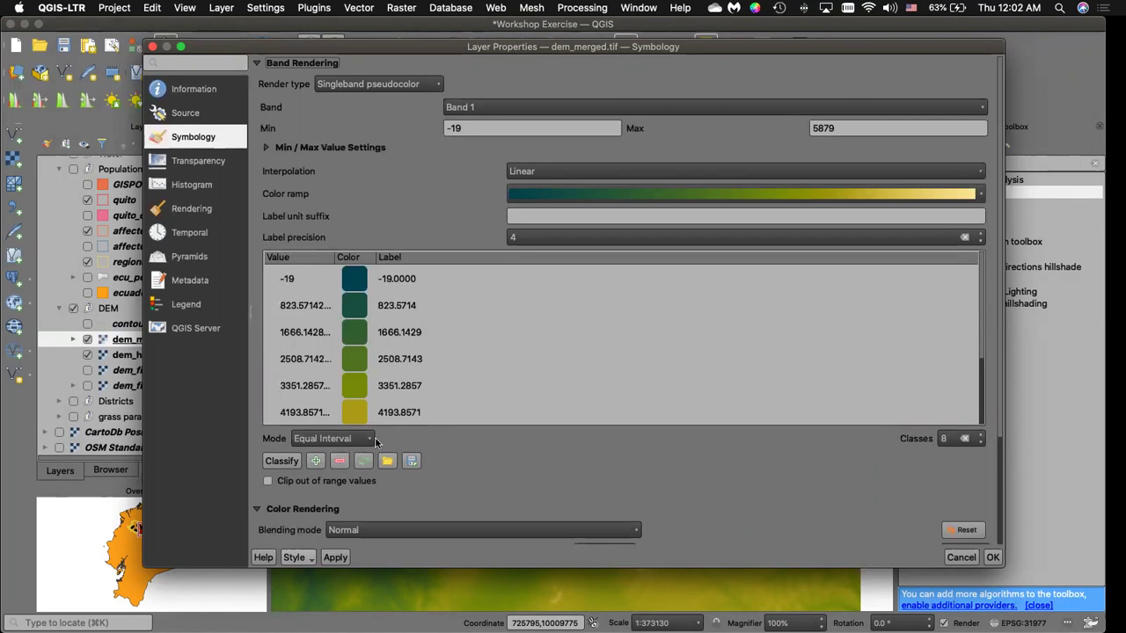
{"action": "scroll", "coordinate": [772, 460], "scroll_direction": "down", "scroll_amount": 5}
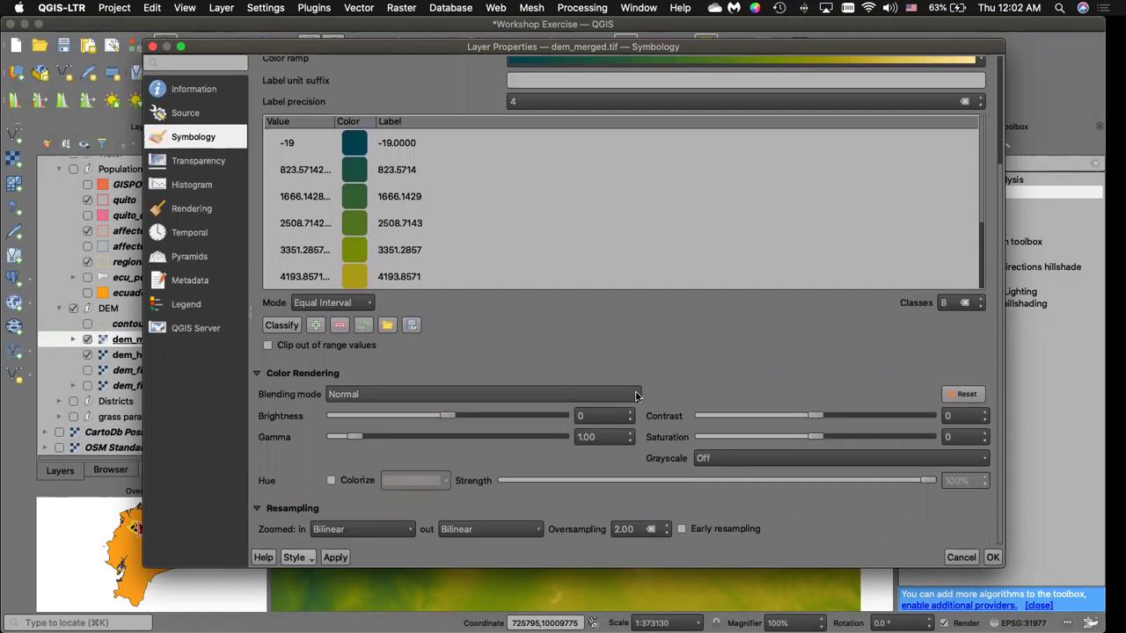
{"action": "left_click", "coordinate": [368, 304]}
{"action": "left_click", "coordinate": [398, 307]}
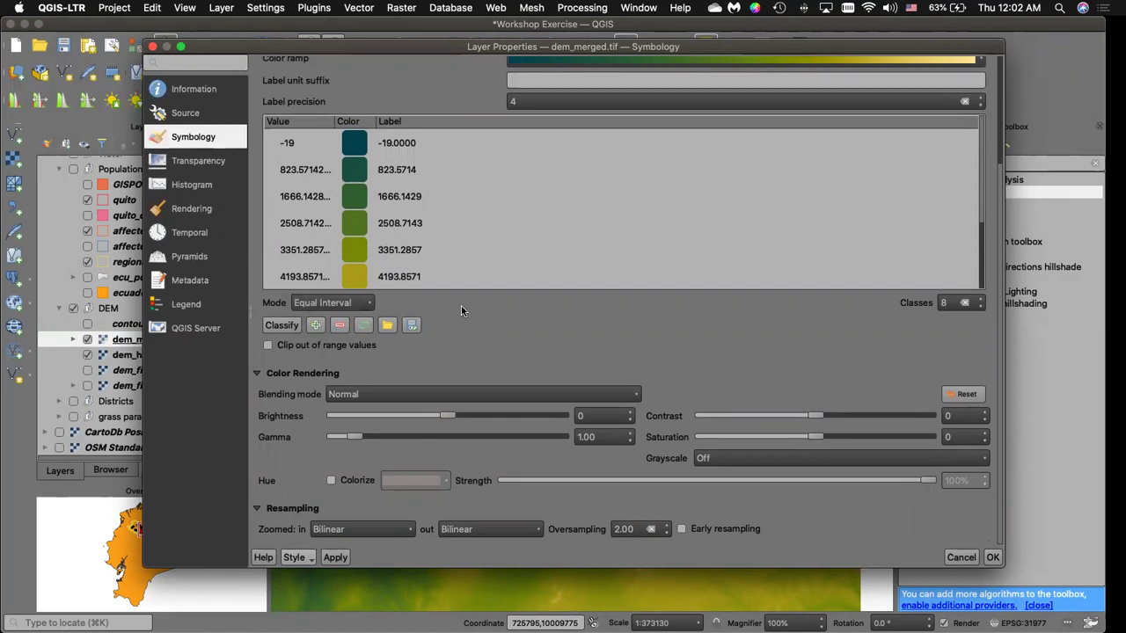
{"action": "left_click", "coordinate": [639, 397]}
{"action": "left_click", "coordinate": [640, 397]}
Lower the global opacity of dem_merged.tif to 53.3% and apply it so the hillshade shows through.
{"action": "left_click", "coordinate": [198, 161]}
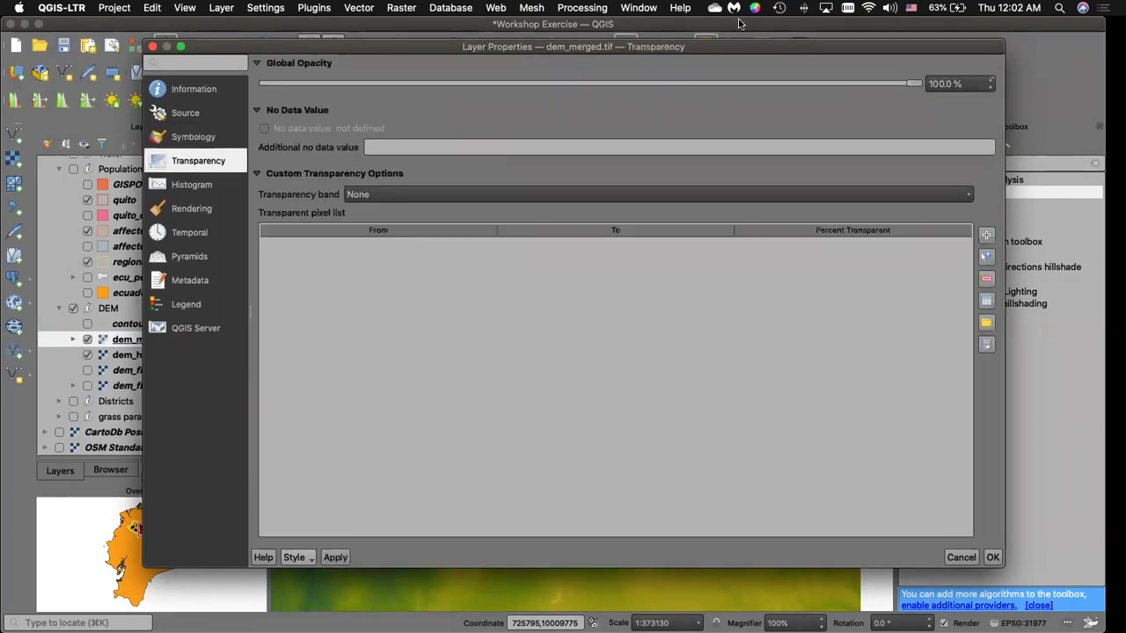
{"action": "left_click_drag", "start_coordinate": [917, 85], "coordinate": [615, 85]}
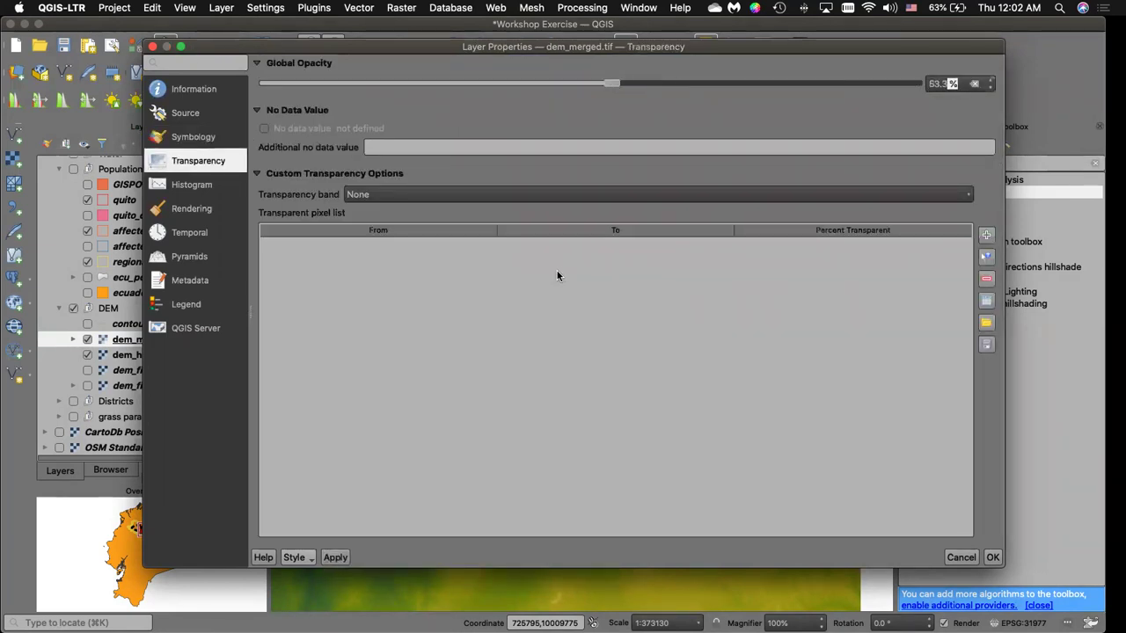
{"action": "left_click", "coordinate": [332, 557]}
{"action": "left_click_drag", "start_coordinate": [343, 47], "coordinate": [324, 71]}
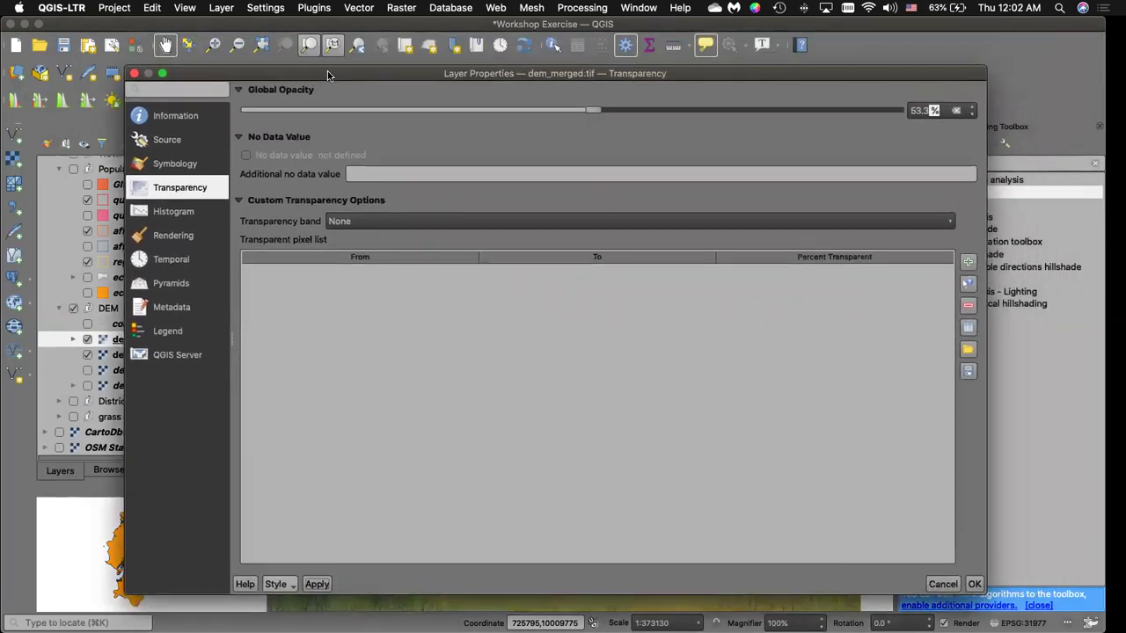
Set the blending mode of dem_merged.tif to Hard light and apply it to the map.
{"action": "left_click", "coordinate": [182, 164]}
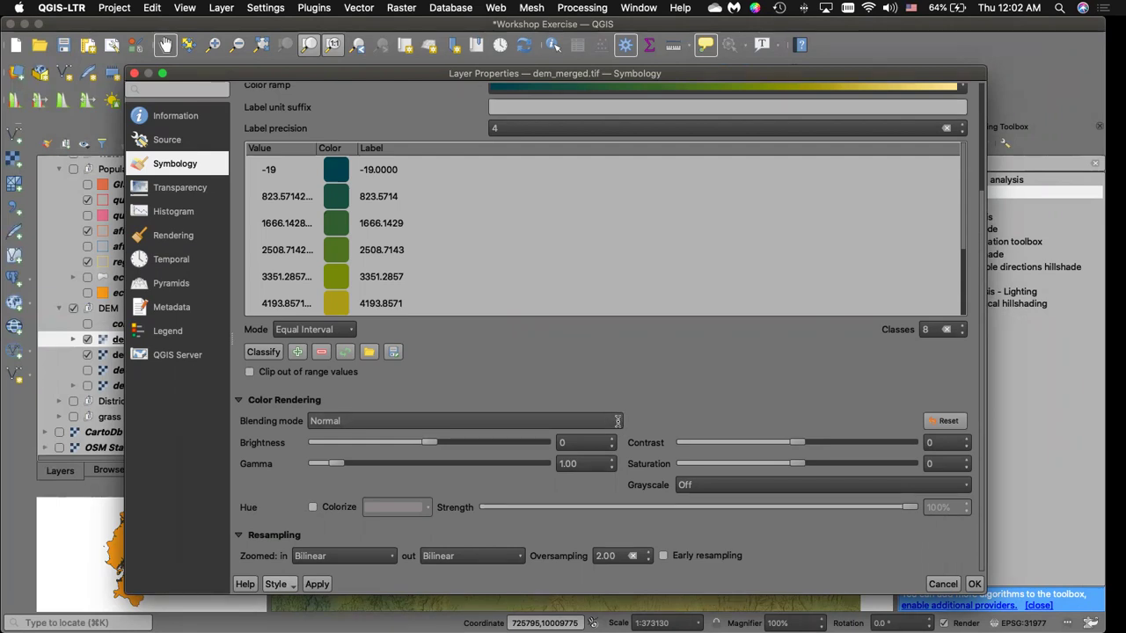
{"action": "left_click", "coordinate": [618, 421]}
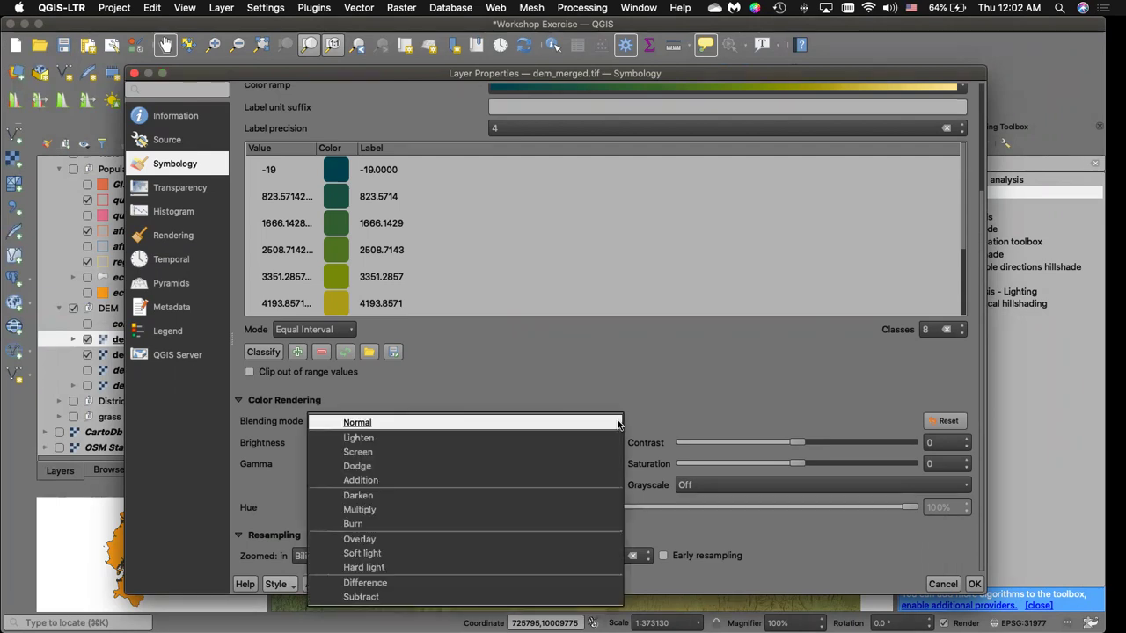
{"action": "left_click", "coordinate": [388, 568]}
{"action": "left_click_drag", "start_coordinate": [311, 78], "coordinate": [357, 65]}
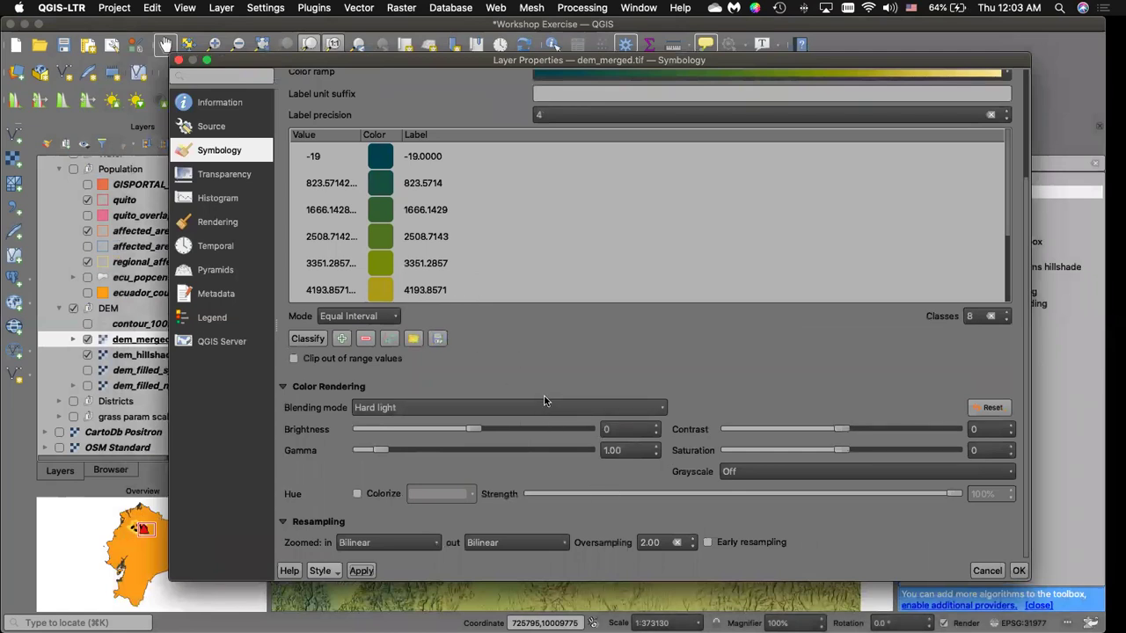
{"action": "key", "text": "Return"}
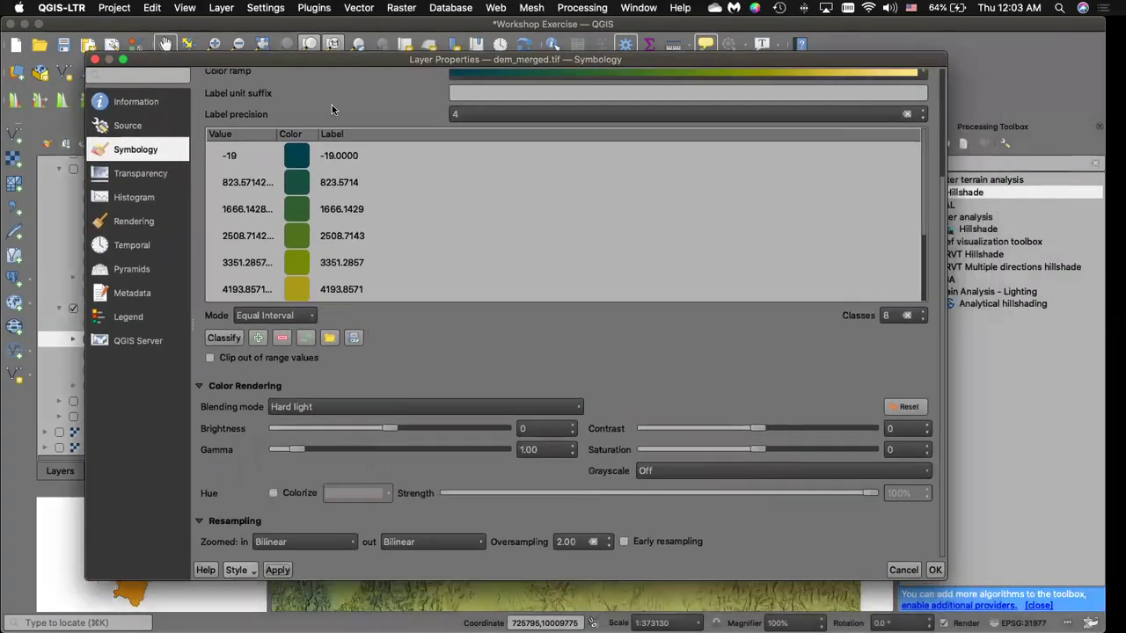
Assign the oleron color ramp to dem_merged.tif, apply it and close the layer properties.
{"action": "scroll", "coordinate": [332, 105], "scroll_direction": "up", "scroll_amount": 5}
{"action": "left_click", "coordinate": [923, 181]}
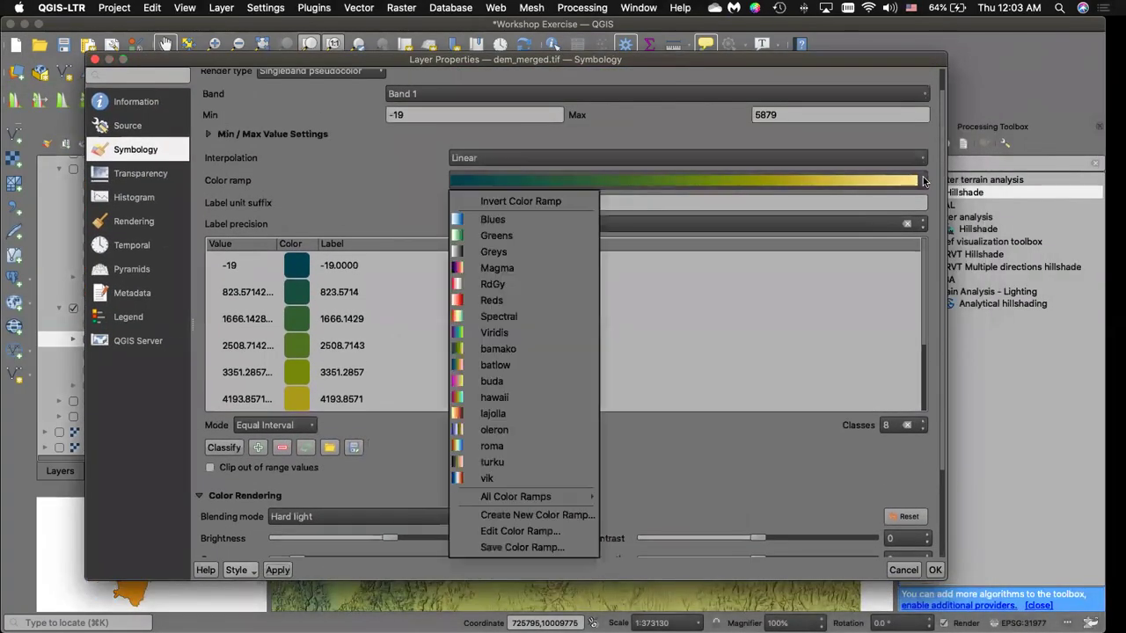
{"action": "mouse_move", "coordinate": [516, 497]}
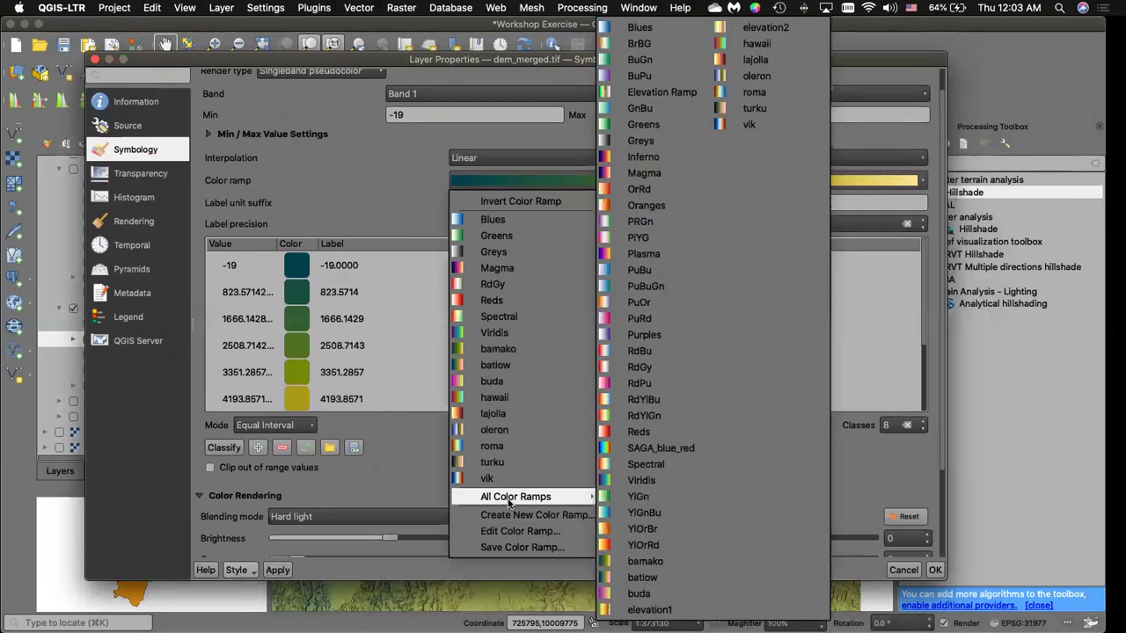
{"action": "left_click", "coordinate": [756, 76]}
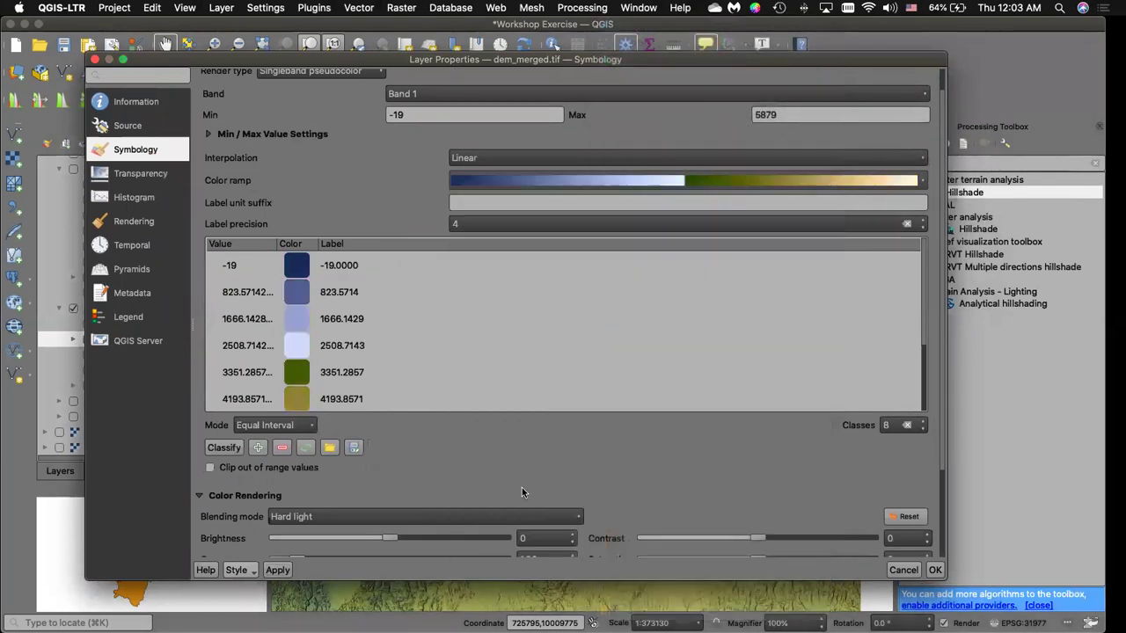
{"action": "left_click", "coordinate": [278, 570]}
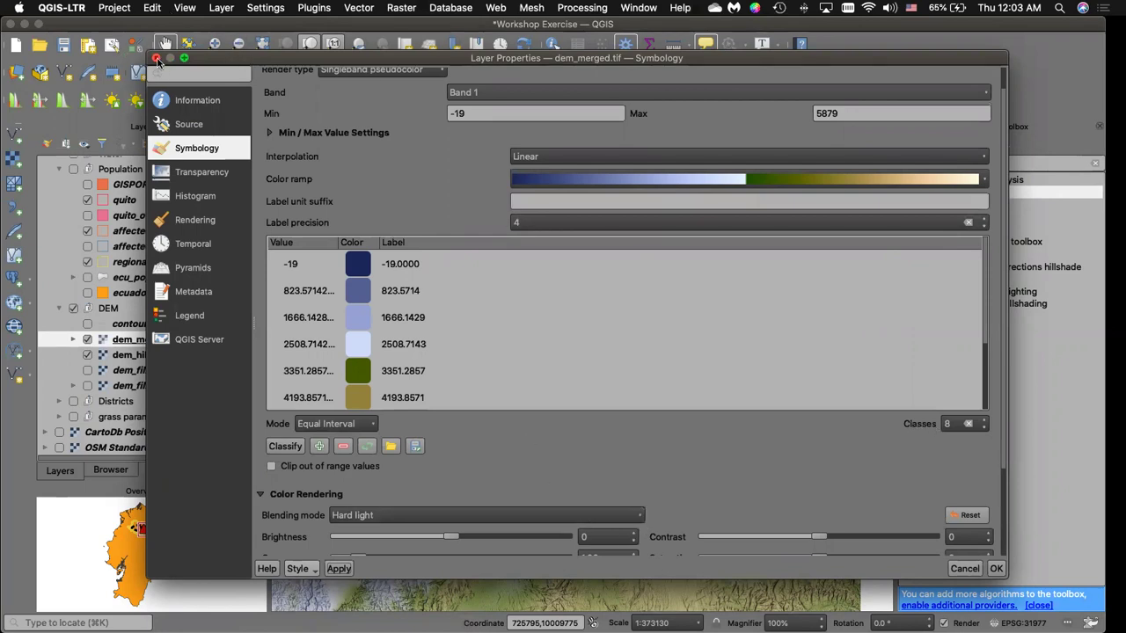
{"action": "left_click", "coordinate": [155, 58]}
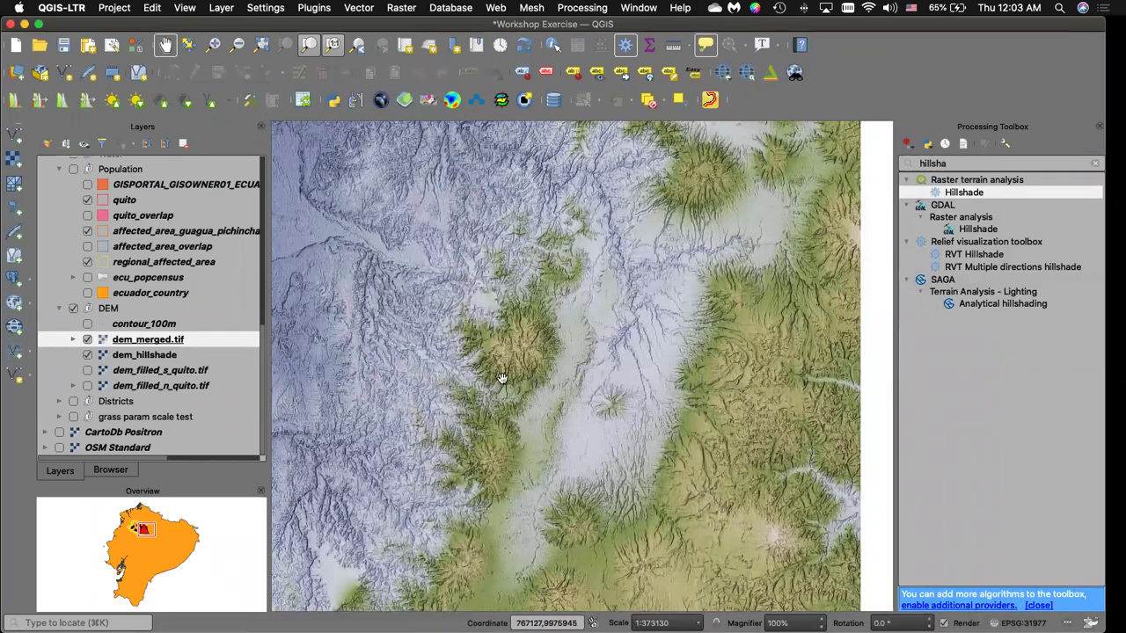
Make the volcanic hazard layers and the Population group visible over the shaded terrain around Guagua Pichincha.
{"action": "left_click_drag", "start_coordinate": [520, 384], "coordinate": [568, 296]}
{"action": "scroll", "coordinate": [568, 297], "scroll_direction": "up", "scroll_amount": 2}
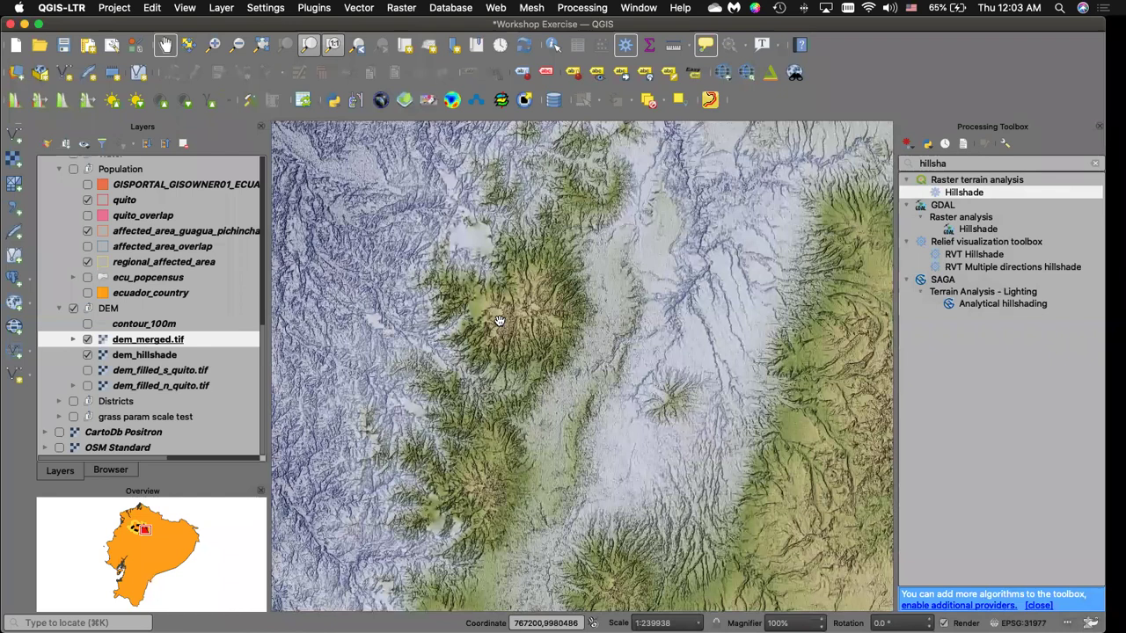
{"action": "scroll", "coordinate": [152, 205], "scroll_direction": "up", "scroll_amount": 10}
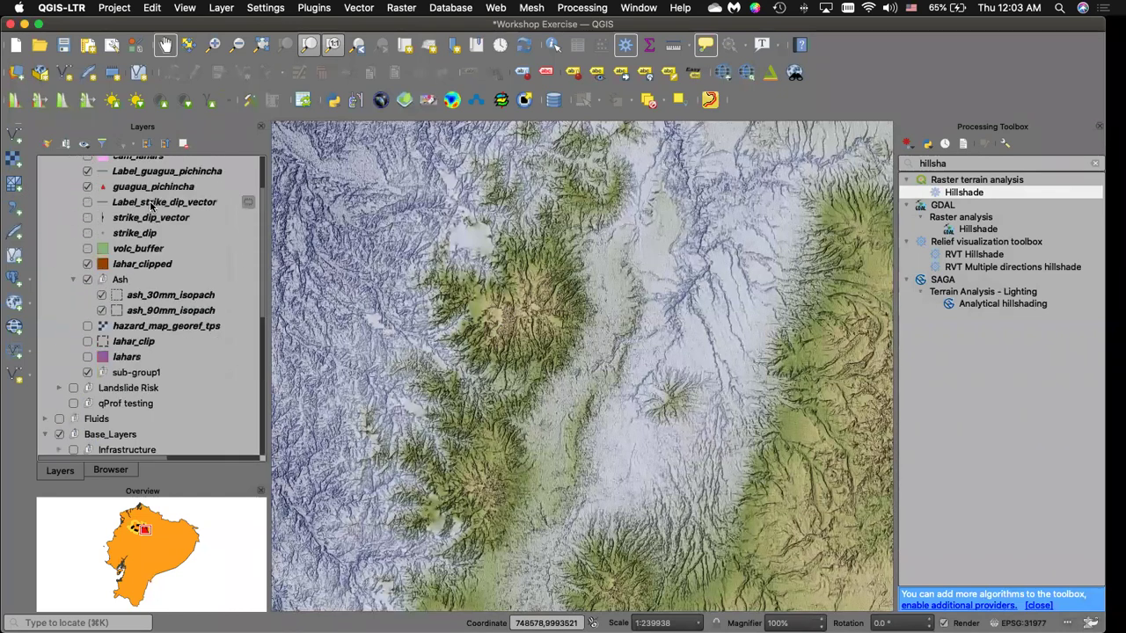
{"action": "scroll", "coordinate": [151, 205], "scroll_direction": "up", "scroll_amount": 3}
{"action": "scroll", "coordinate": [134, 235], "scroll_direction": "down", "scroll_amount": 2}
{"action": "scroll", "coordinate": [134, 236], "scroll_direction": "down", "scroll_amount": 5}
{"action": "left_click", "coordinate": [73, 358]}
{"action": "left_click_drag", "start_coordinate": [572, 349], "coordinate": [619, 354]}
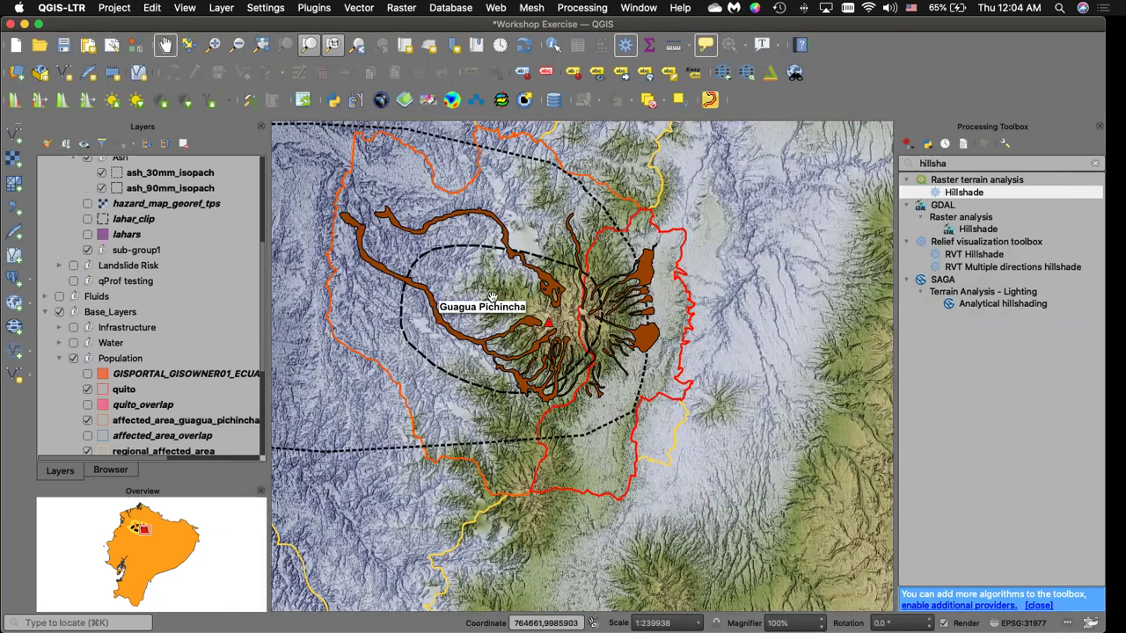
{"action": "scroll", "coordinate": [159, 401], "scroll_direction": "down", "scroll_amount": 5}
{"action": "scroll", "coordinate": [159, 400], "scroll_direction": "down", "scroll_amount": 1}
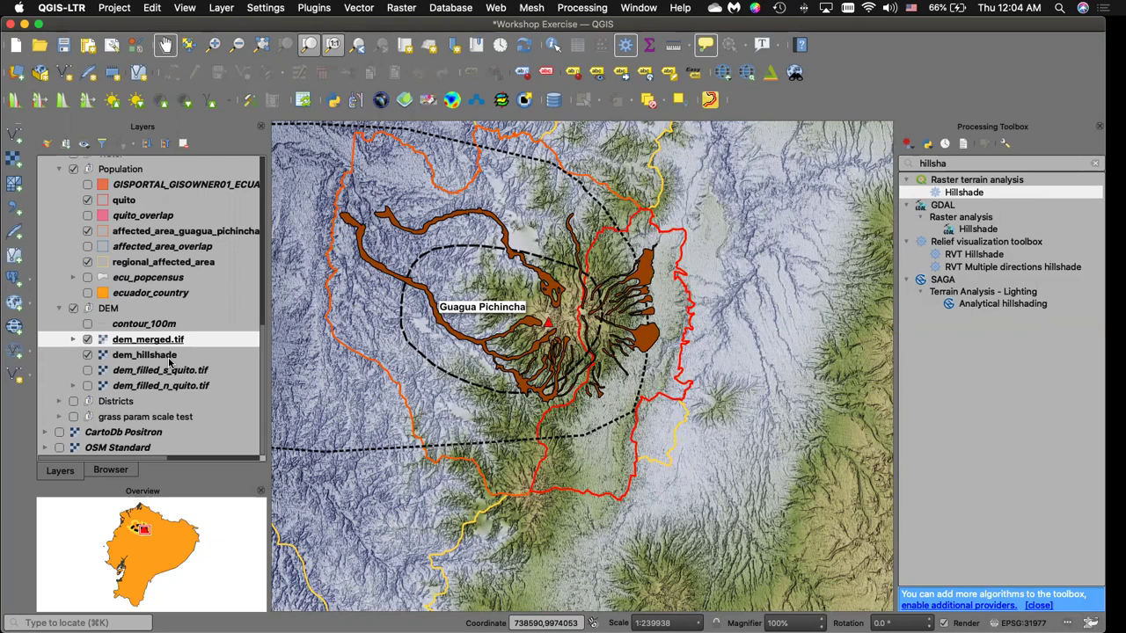
{"action": "left_click", "coordinate": [528, 251]}
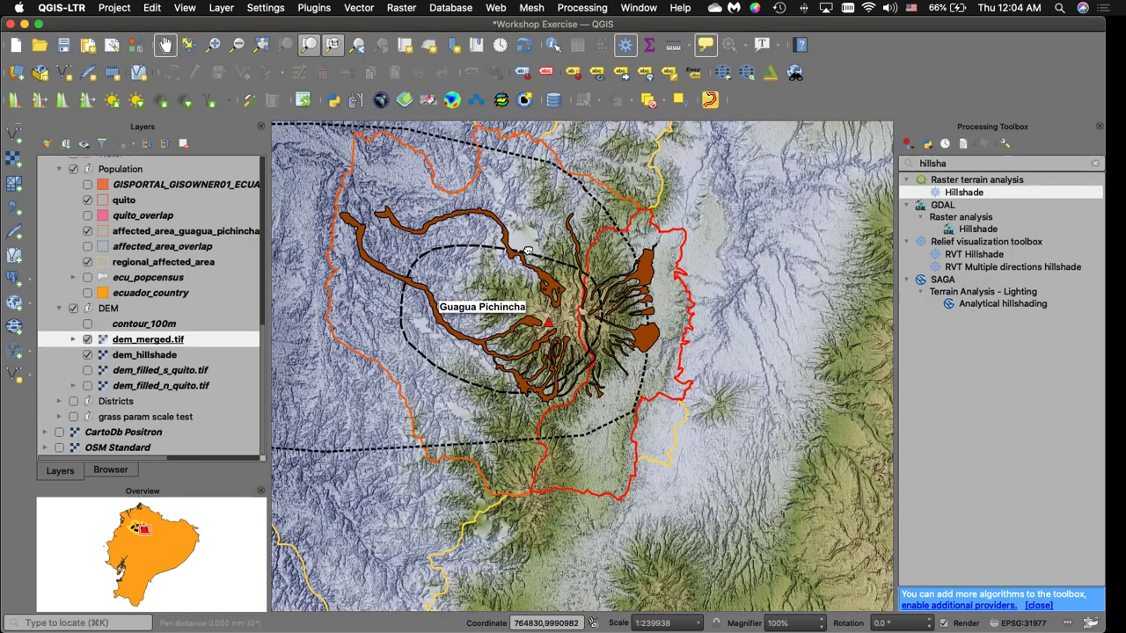
{"action": "left_click_drag", "start_coordinate": [527, 251], "coordinate": [565, 297]}
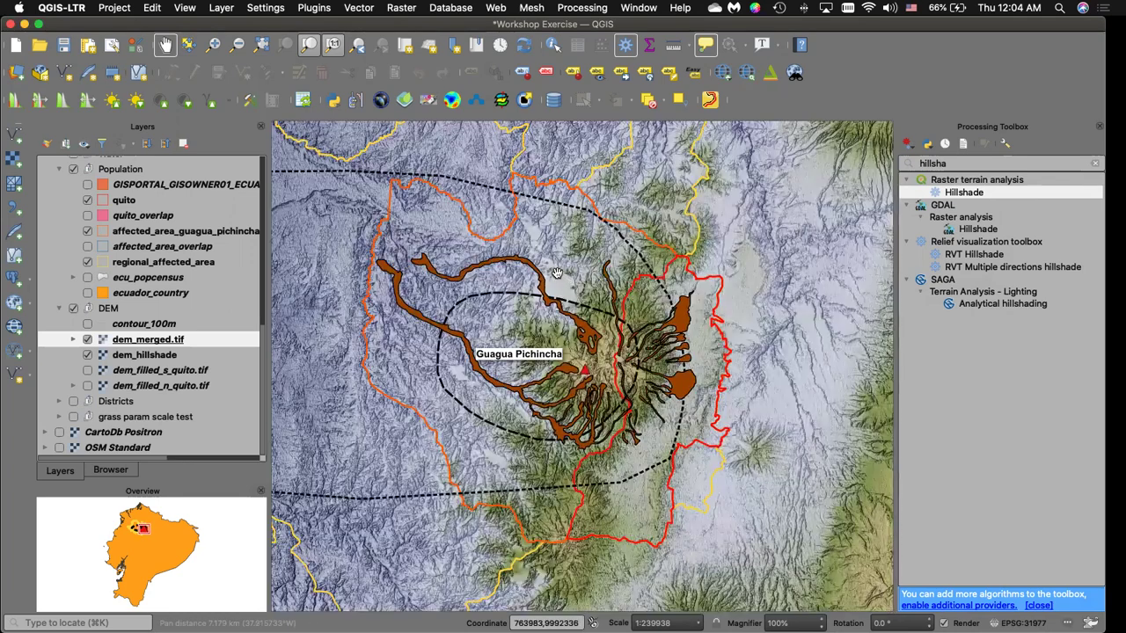
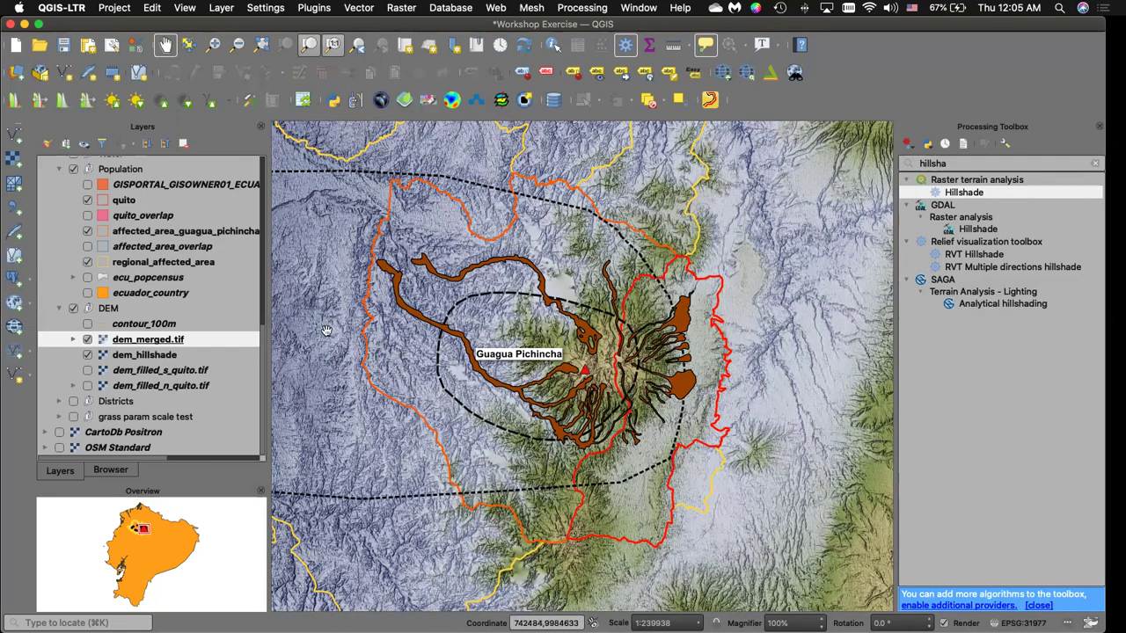
Save the Workshop Exercise project and close the Processing Toolbox to enlarge the map area.
{"action": "left_click", "coordinate": [184, 100]}
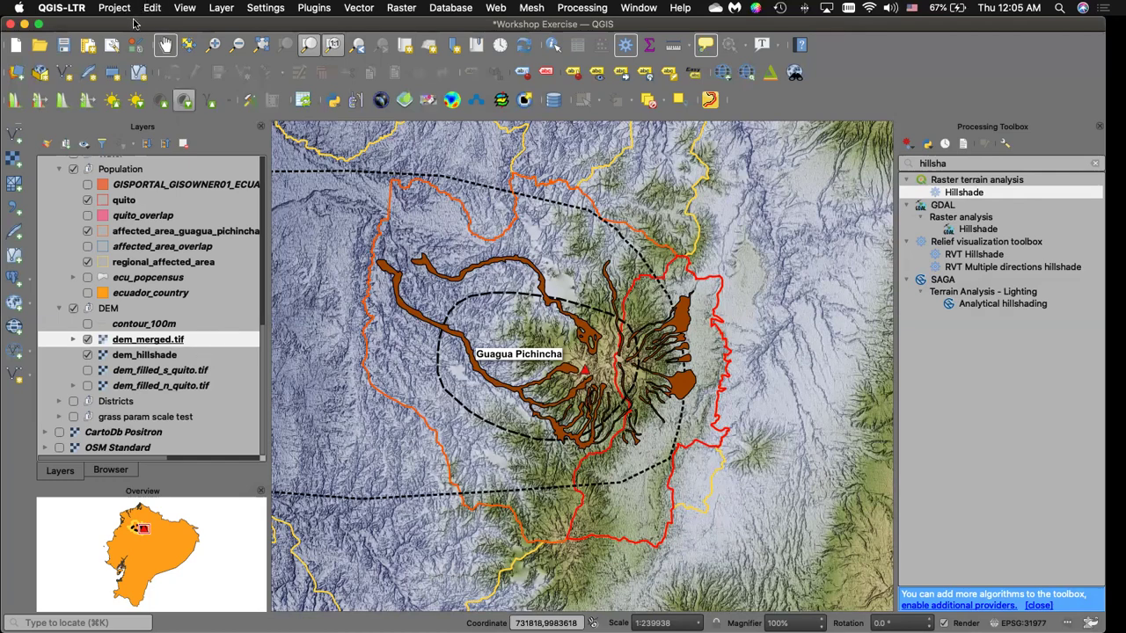
{"action": "key", "text": "super+s"}
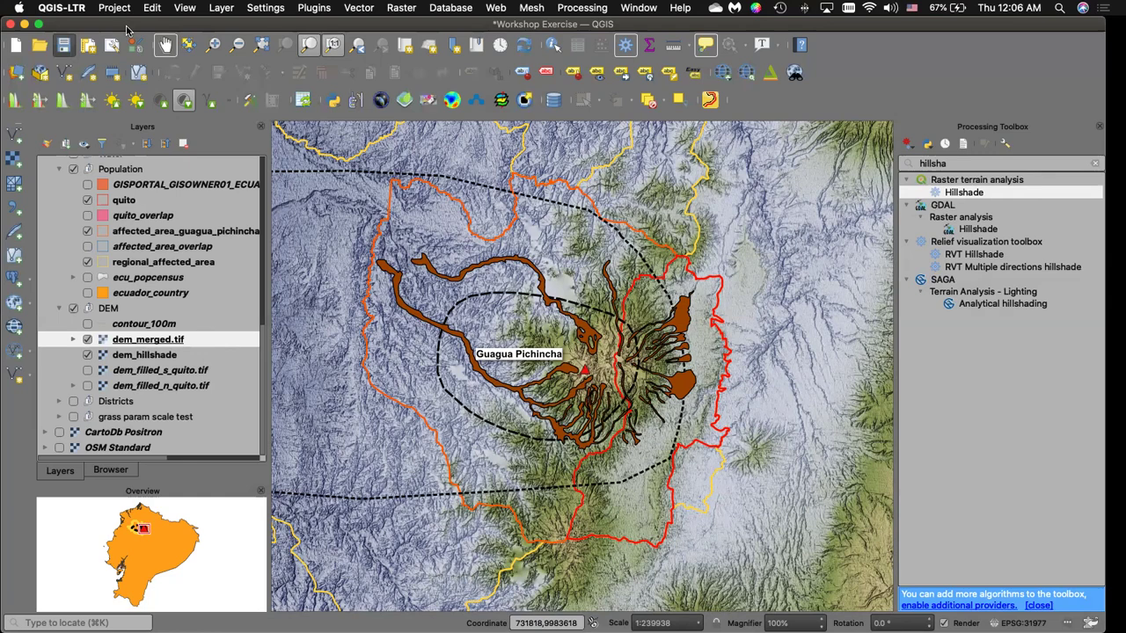
{"action": "left_click", "coordinate": [1097, 128]}
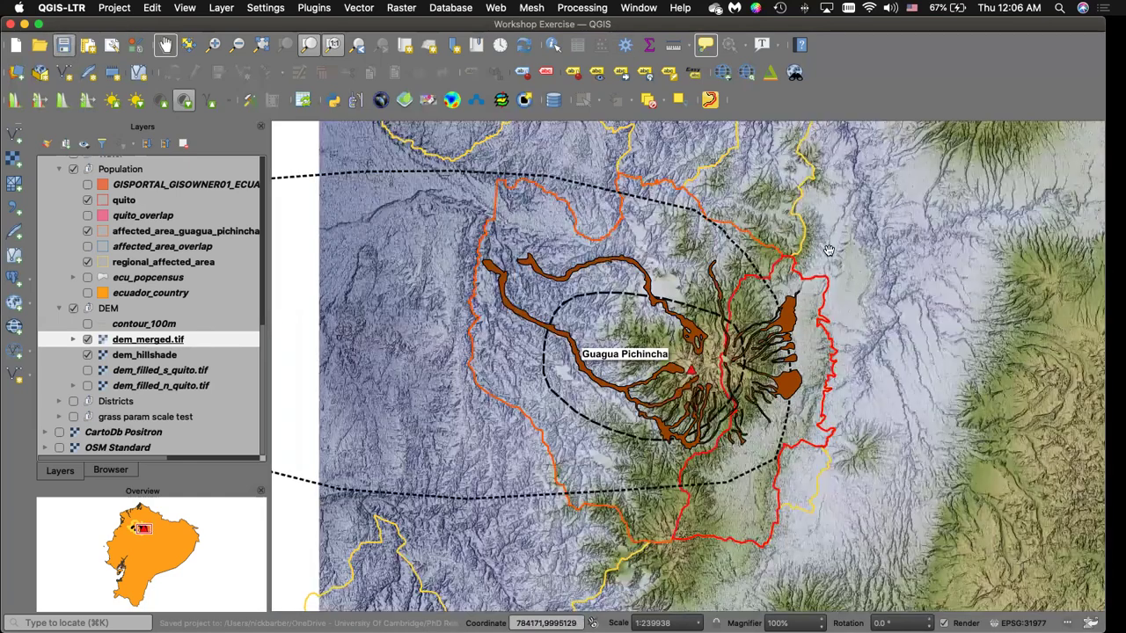
{"action": "left_click_drag", "start_coordinate": [829, 250], "coordinate": [772, 248]}
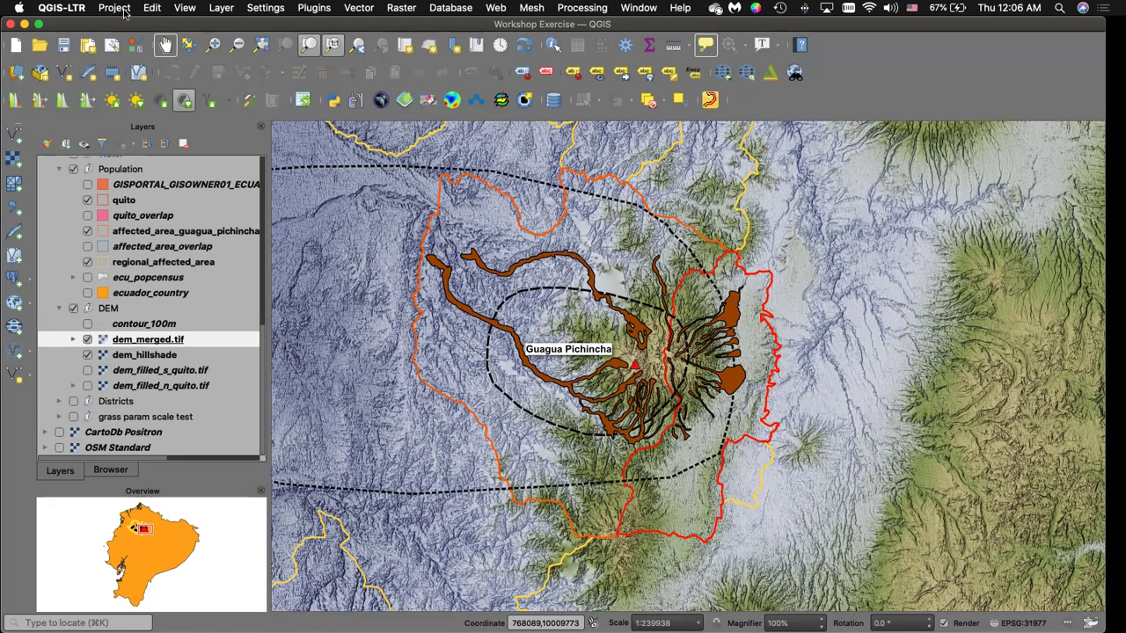
{"action": "left_click", "coordinate": [115, 8]}
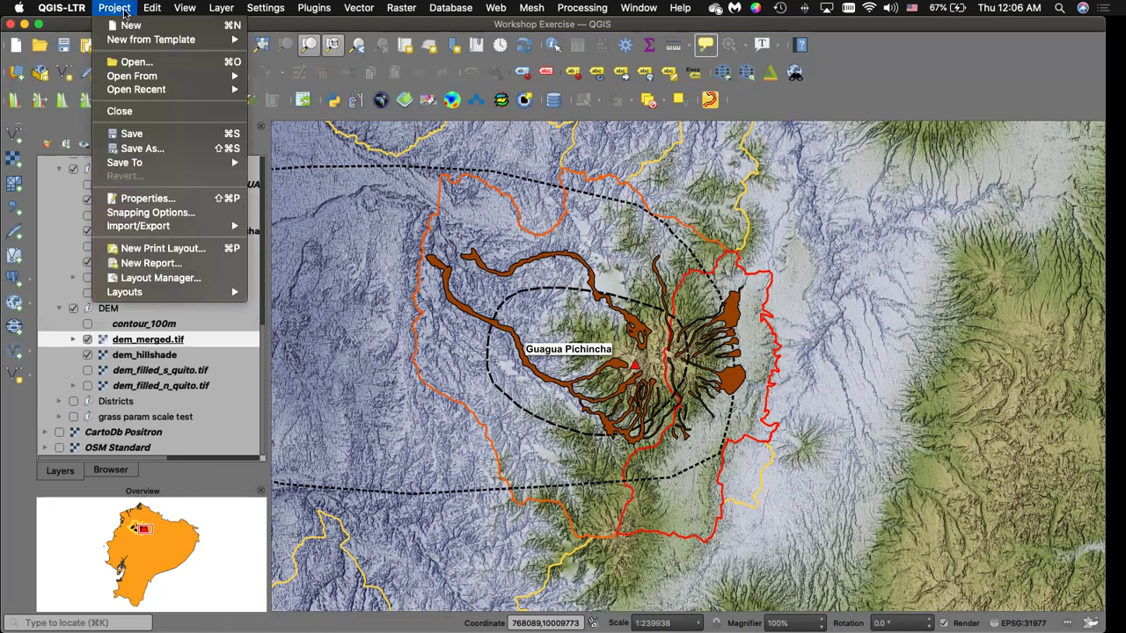
{"action": "mouse_move", "coordinate": [145, 291]}
{"action": "left_click", "coordinate": [128, 7]}
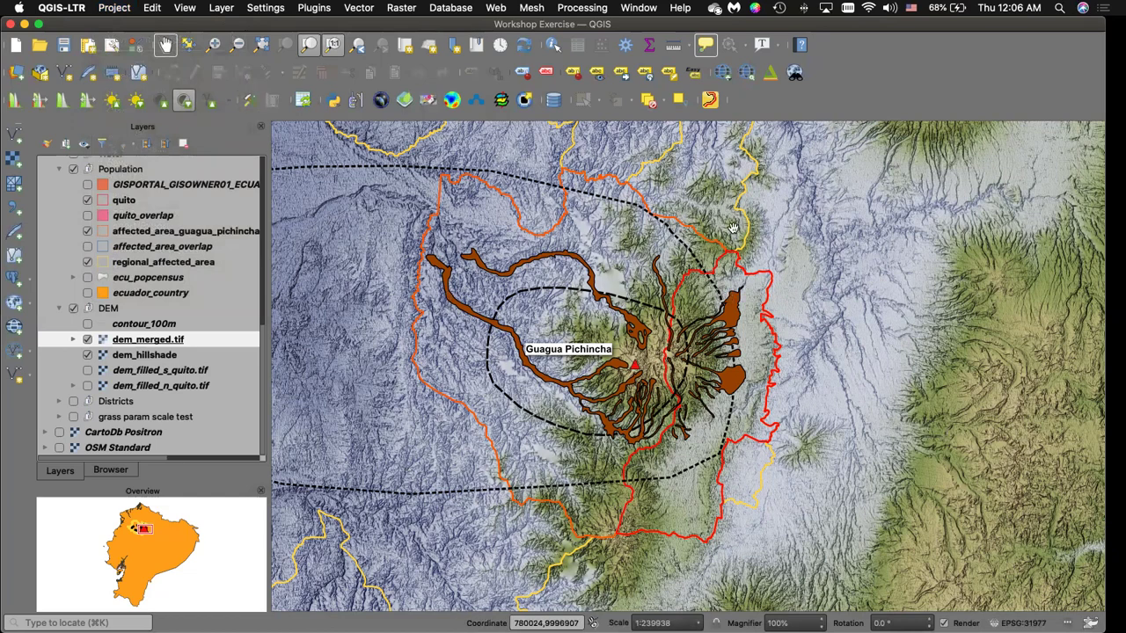
Enable and apply the north arrow decoration on the map canvas, and disable it again.
{"action": "left_click", "coordinate": [184, 7]}
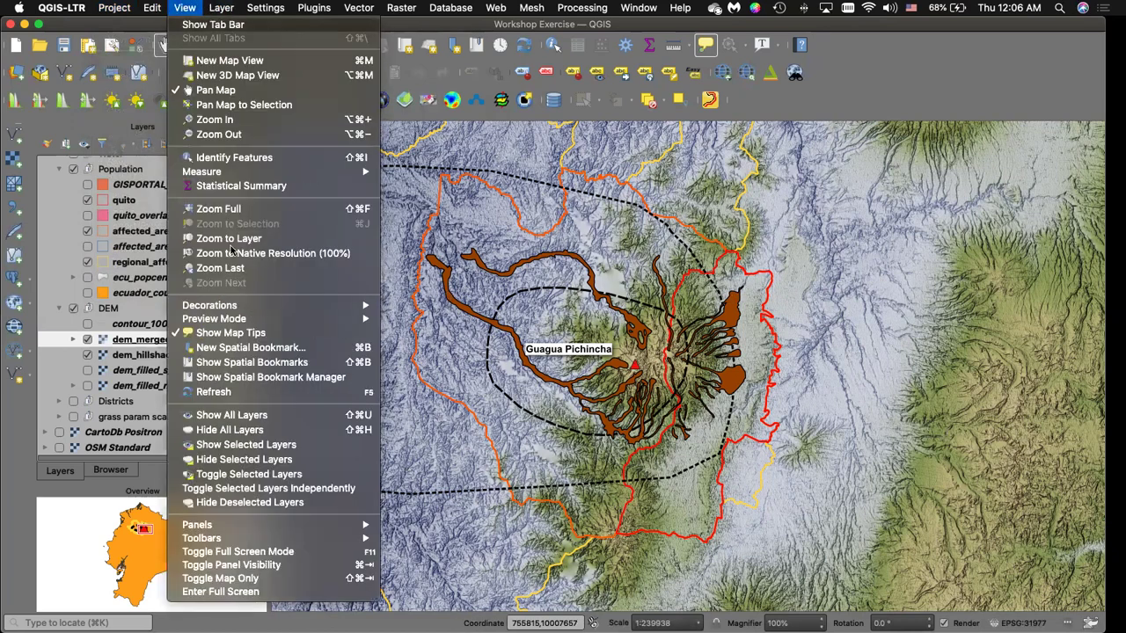
{"action": "mouse_move", "coordinate": [281, 309]}
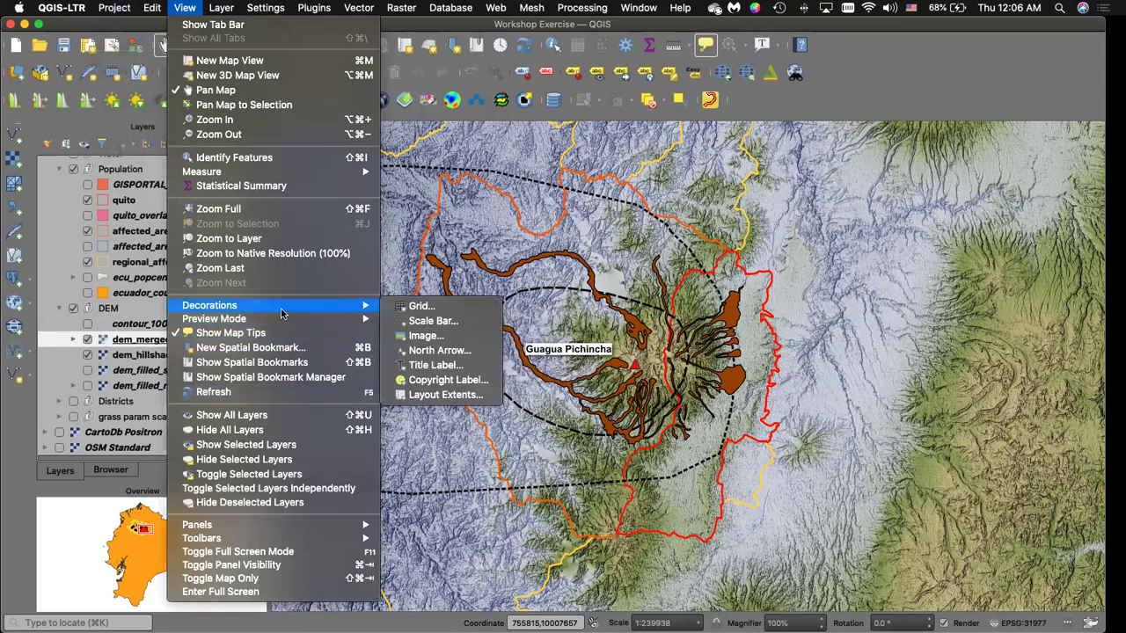
{"action": "left_click", "coordinate": [435, 350]}
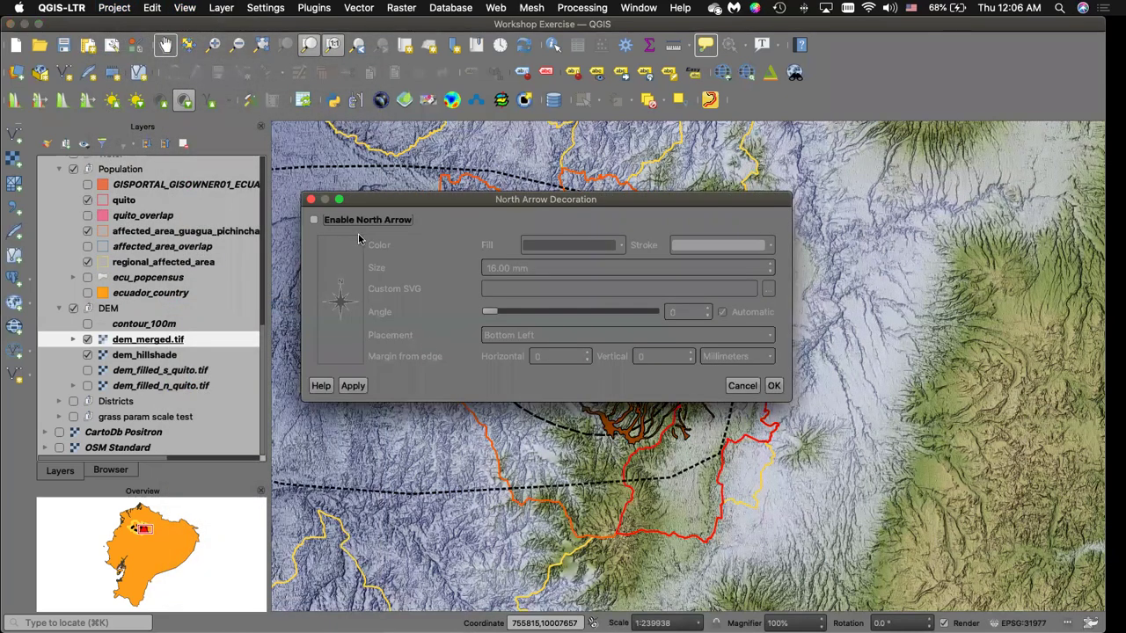
{"action": "left_click", "coordinate": [314, 220]}
{"action": "left_click", "coordinate": [350, 386]}
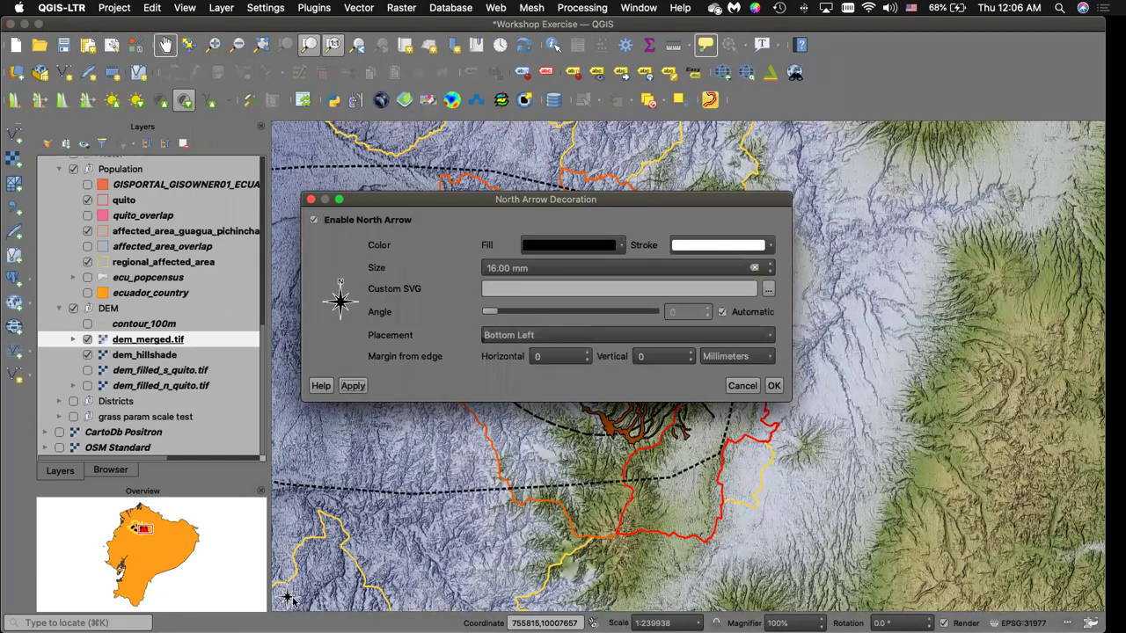
{"action": "left_click", "coordinate": [313, 220]}
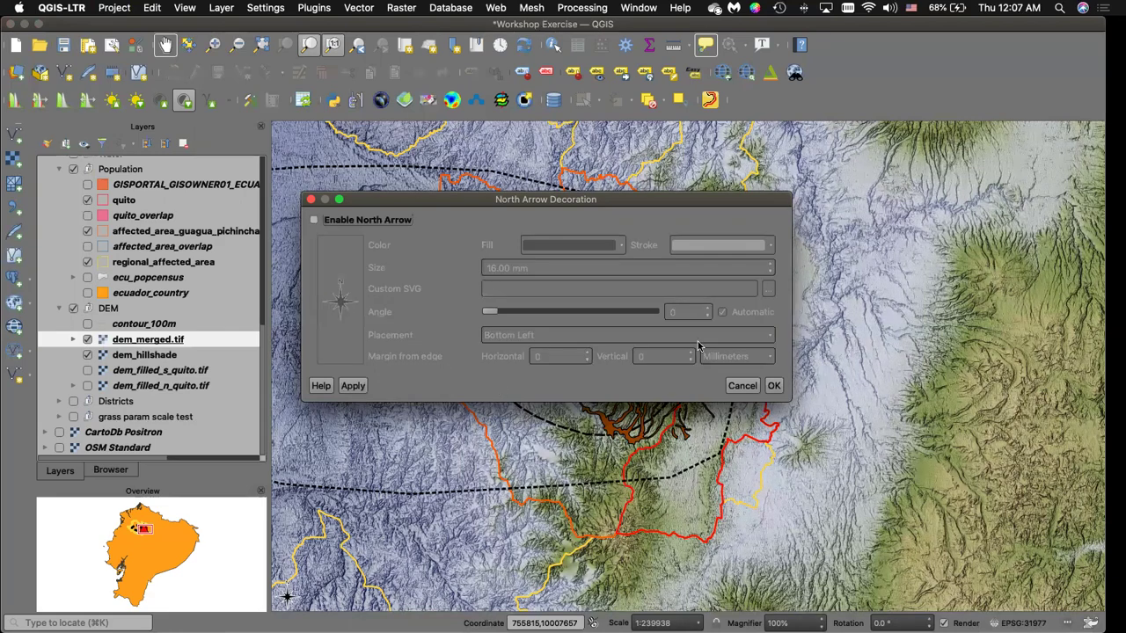
{"action": "left_click", "coordinate": [773, 385]}
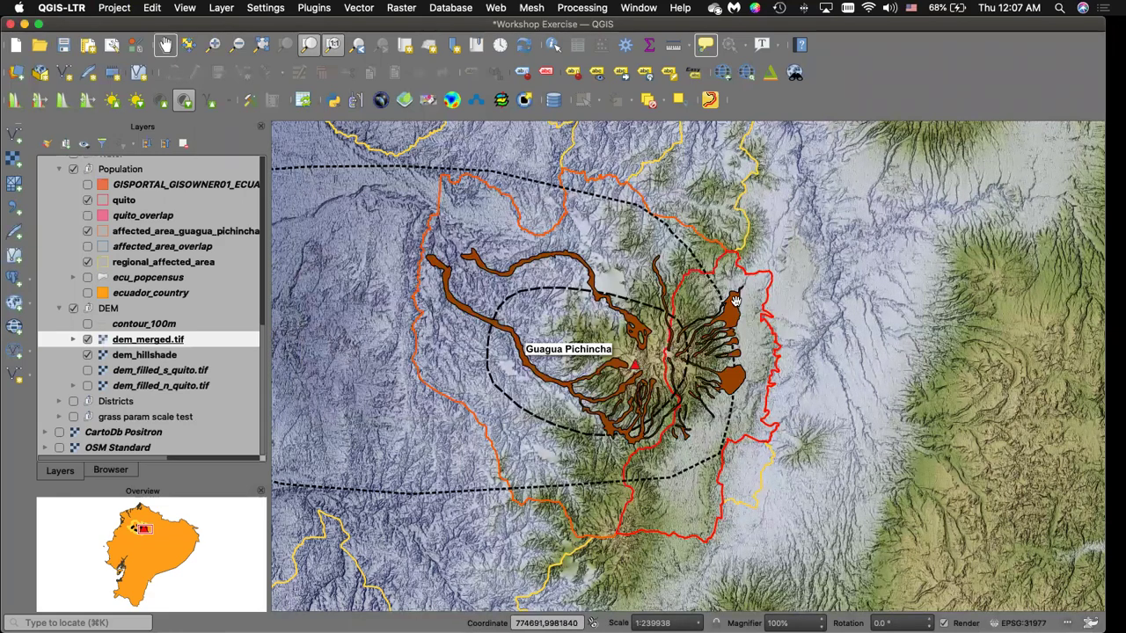
{"action": "left_click", "coordinate": [112, 9]}
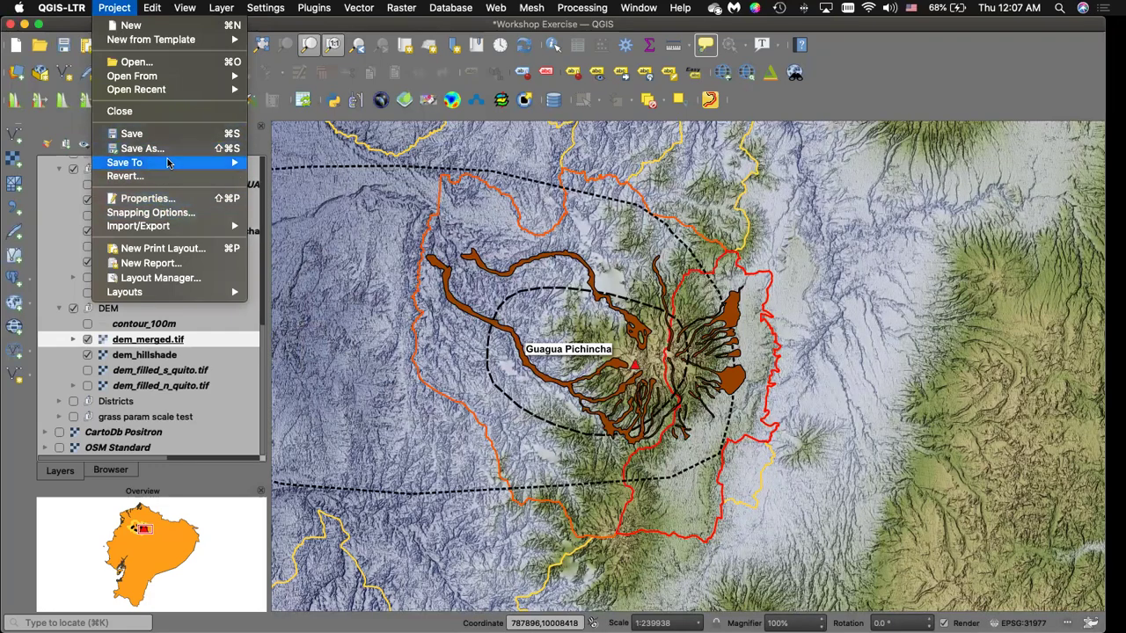
{"action": "mouse_move", "coordinate": [170, 165]}
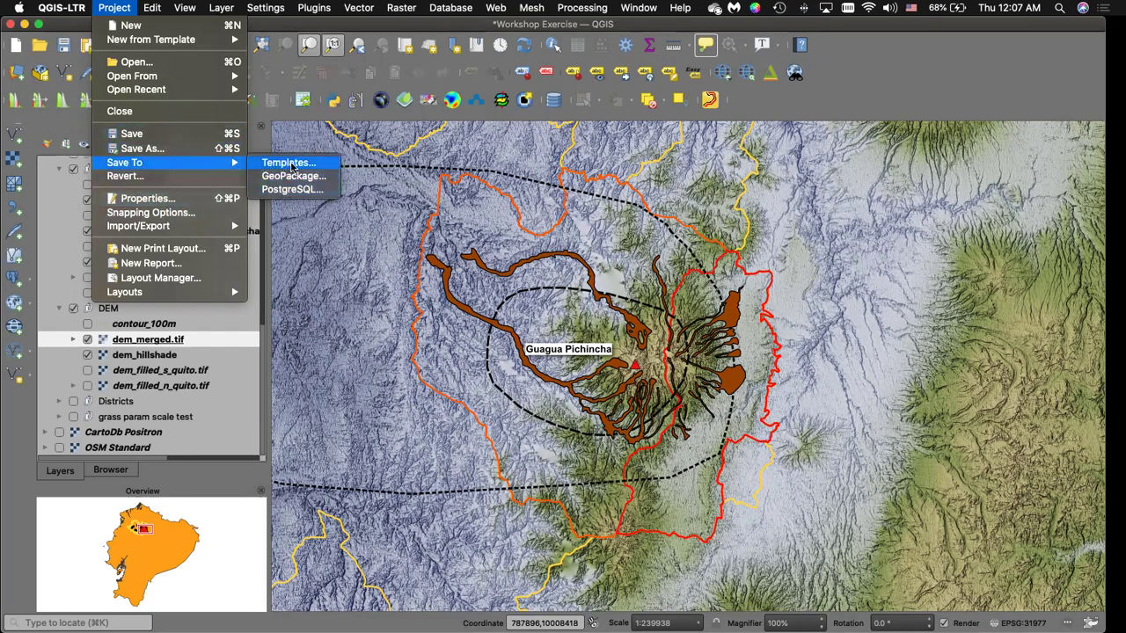
{"action": "key", "text": "Right"}
{"action": "key", "text": "Right"}
{"action": "key", "text": "Right"}
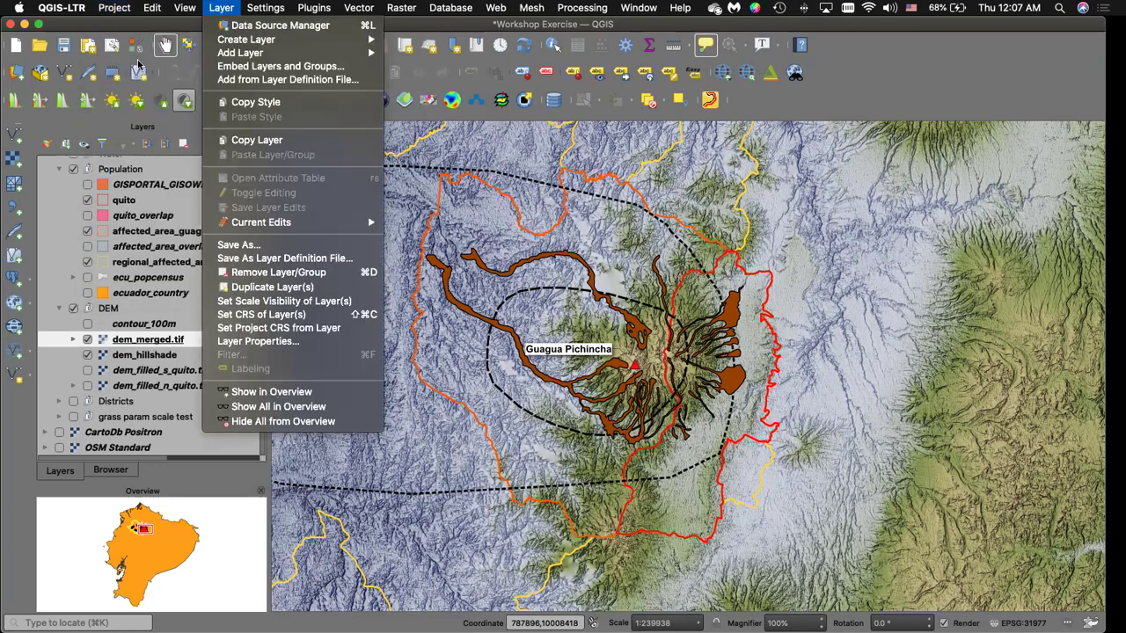
Open the existing vmsg_2021 print layout from the Layout Manager.
{"action": "left_click", "coordinate": [128, 9]}
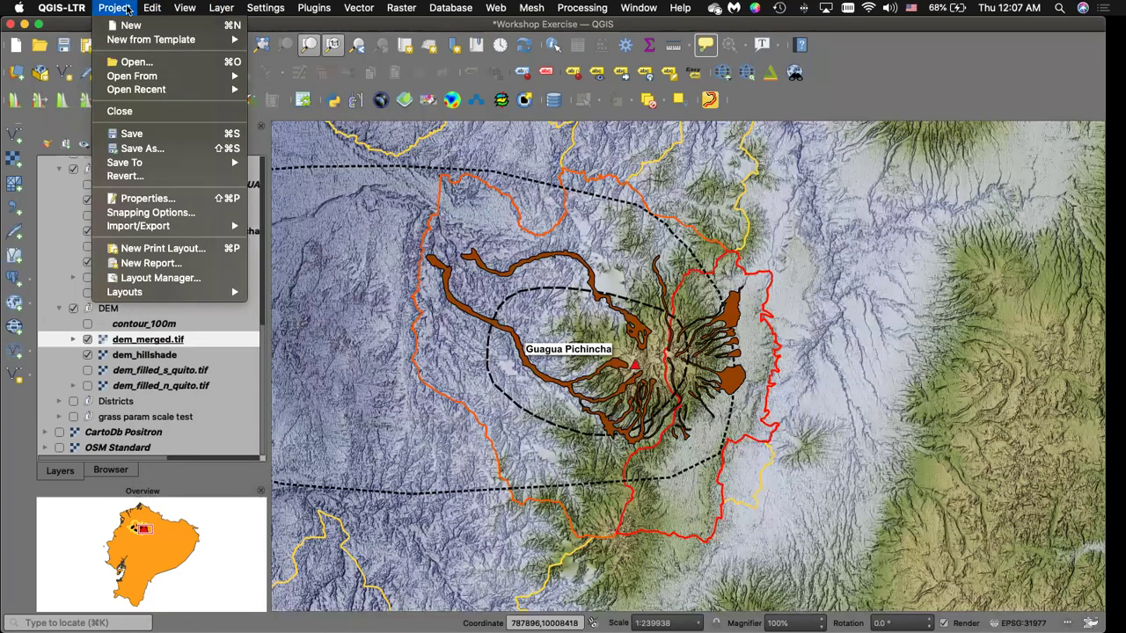
{"action": "mouse_move", "coordinate": [217, 8]}
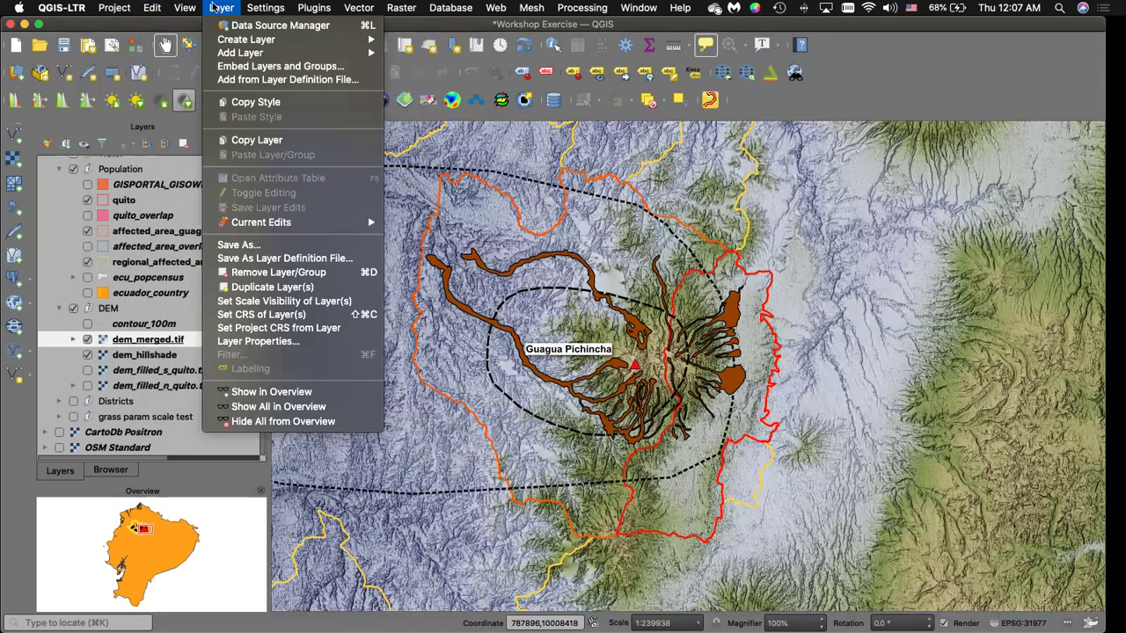
{"action": "mouse_move", "coordinate": [120, 10]}
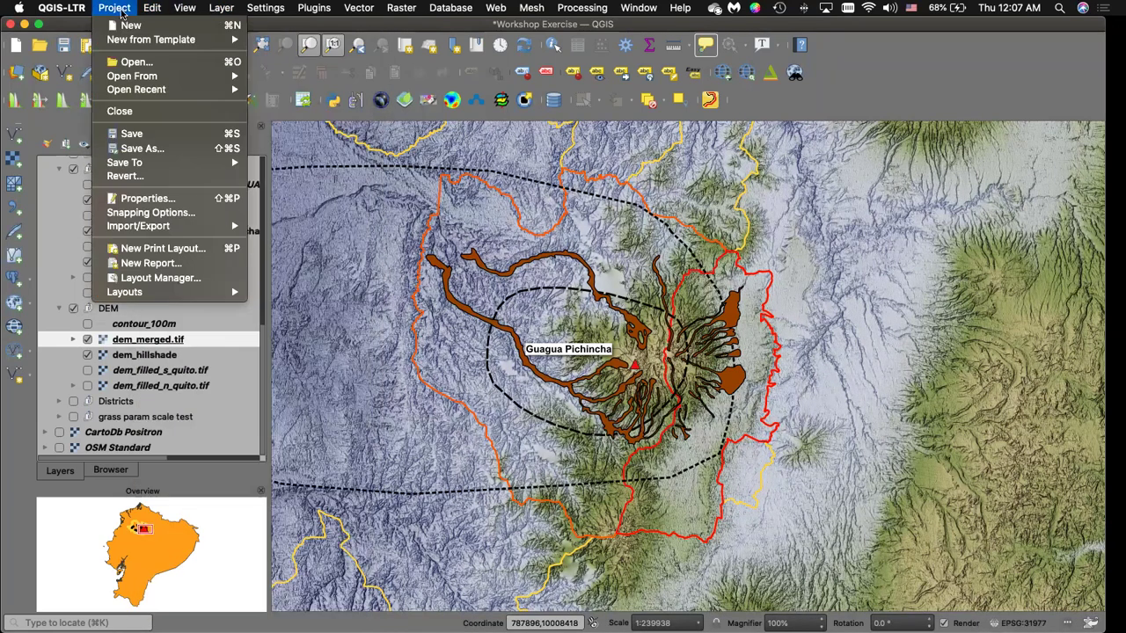
{"action": "left_click", "coordinate": [166, 277]}
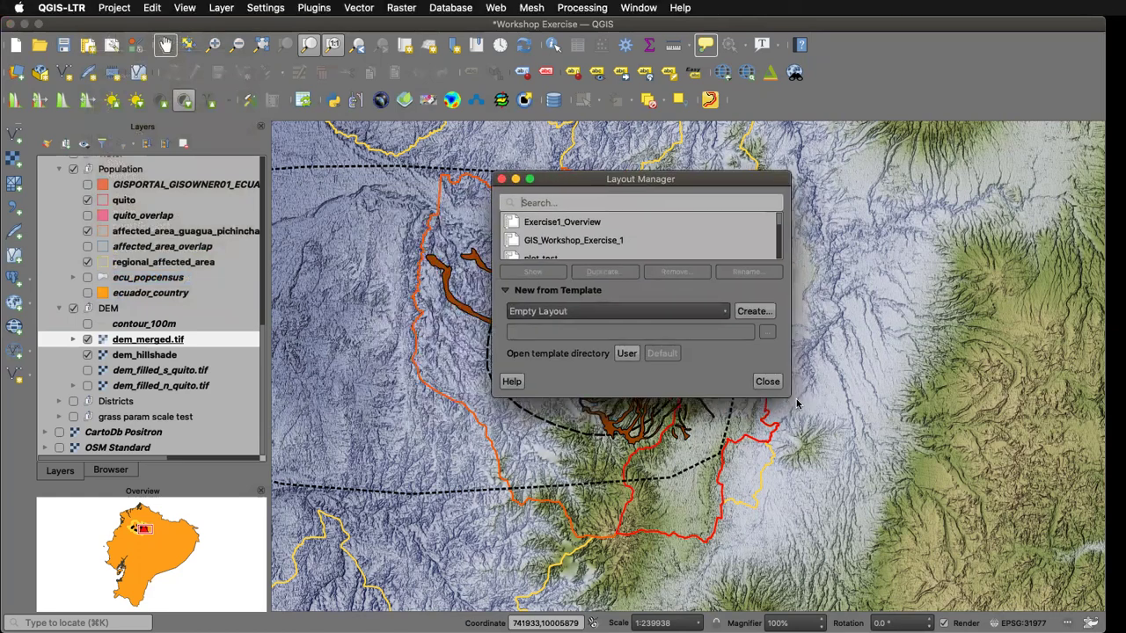
{"action": "left_click_drag", "start_coordinate": [823, 442], "coordinate": [1041, 502]}
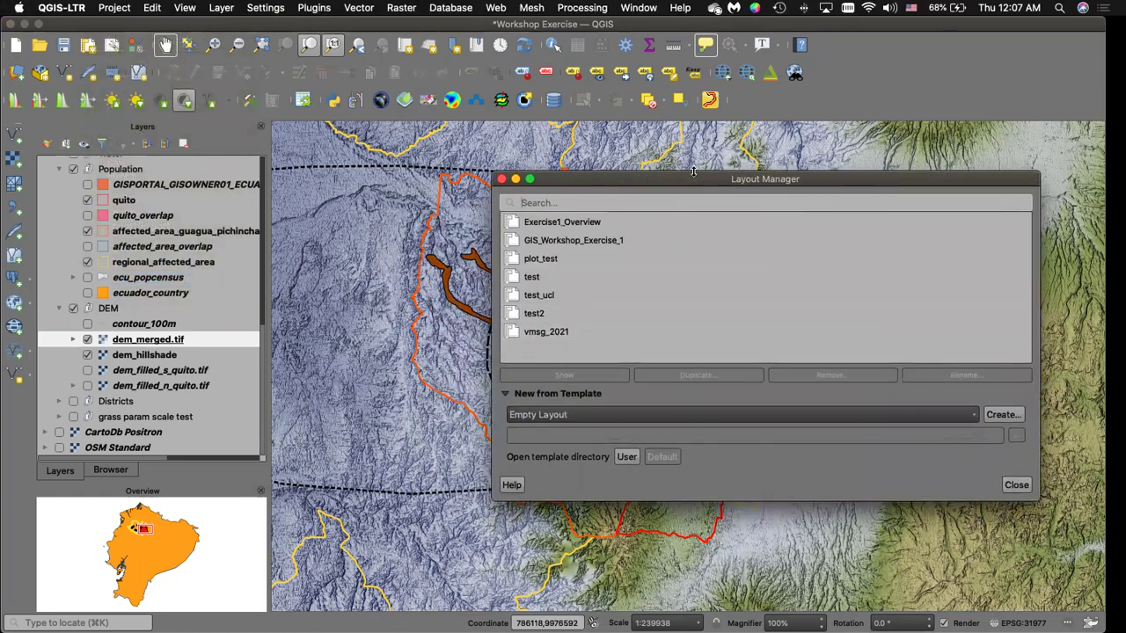
{"action": "left_click_drag", "start_coordinate": [684, 183], "coordinate": [554, 158]}
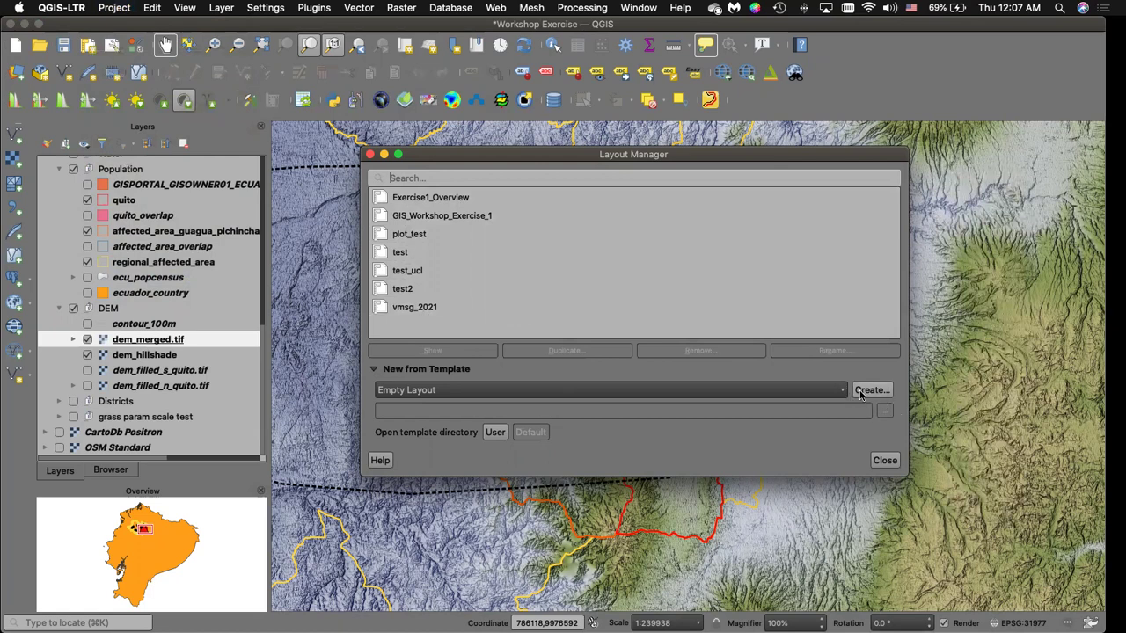
{"action": "left_click", "coordinate": [420, 307]}
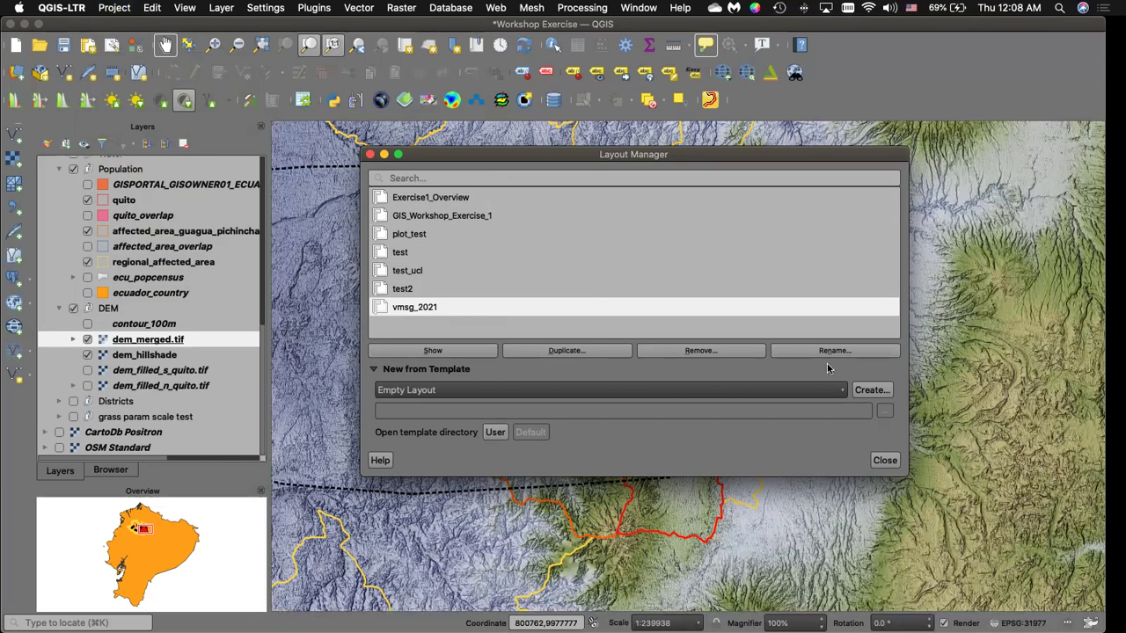
{"action": "double_click", "coordinate": [541, 309]}
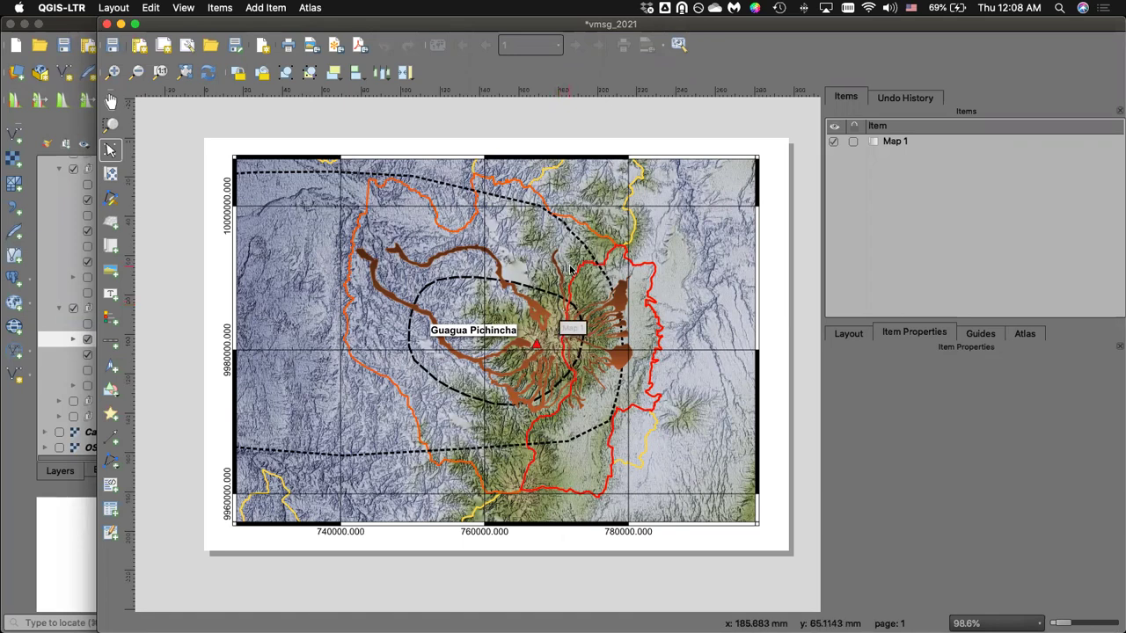
Delete the existing map from the vmsg_2021 layout to leave an empty page.
{"action": "left_click", "coordinate": [711, 211]}
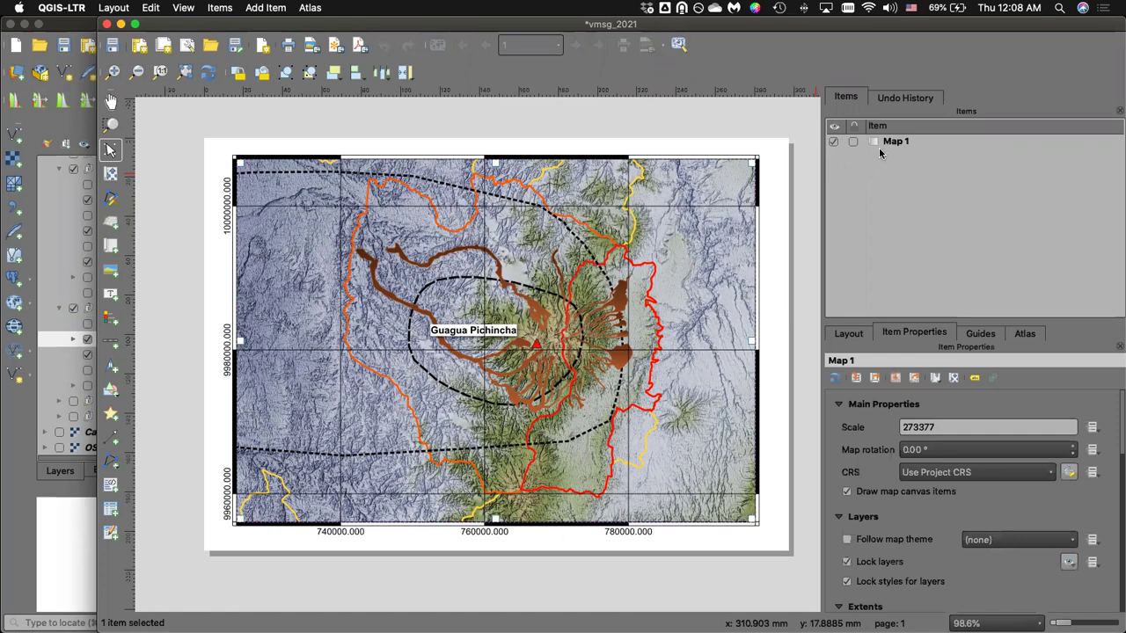
{"action": "key", "text": "Delete"}
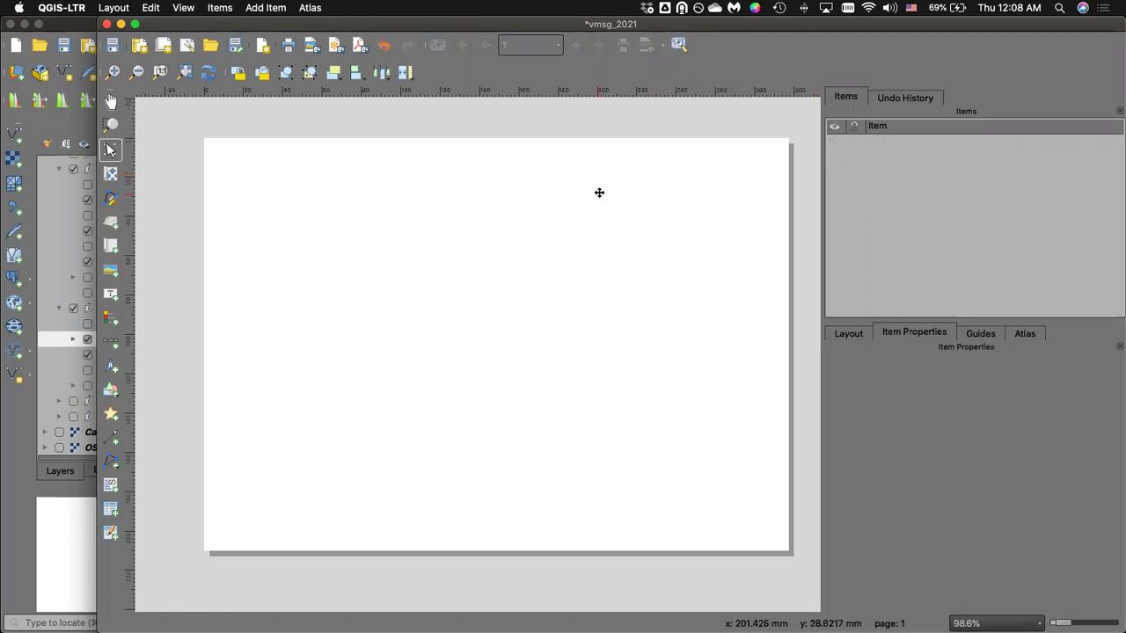
{"action": "left_click_drag", "start_coordinate": [716, 22], "coordinate": [669, 22]}
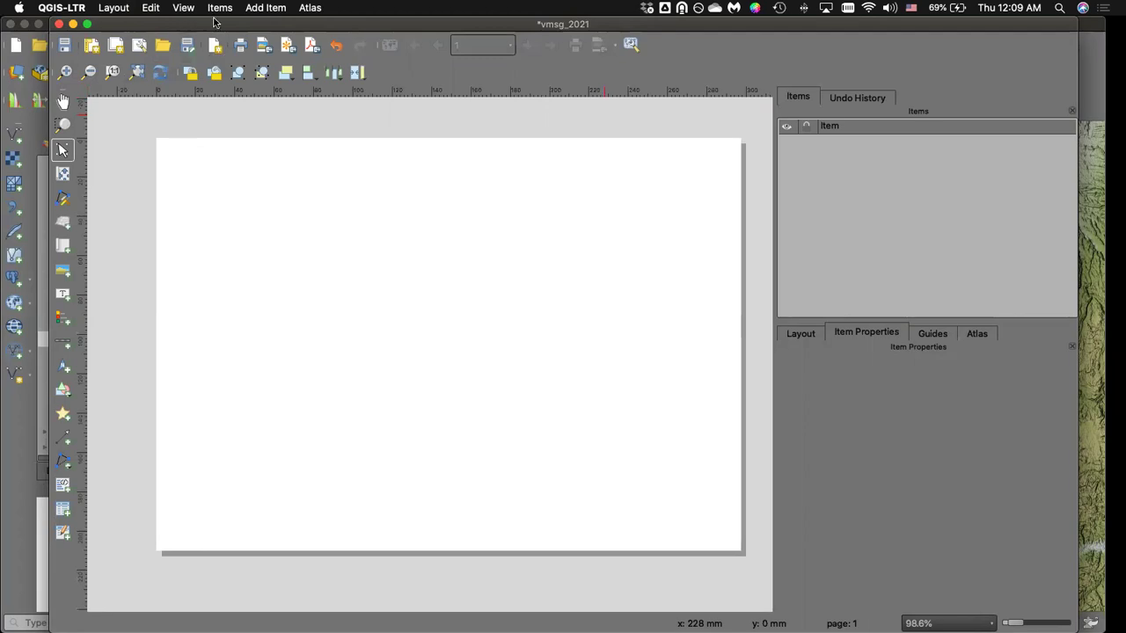
Add a map to the empty layout page, drawn to fill most of it with a narrow white margin all round.
{"action": "left_click", "coordinate": [257, 10]}
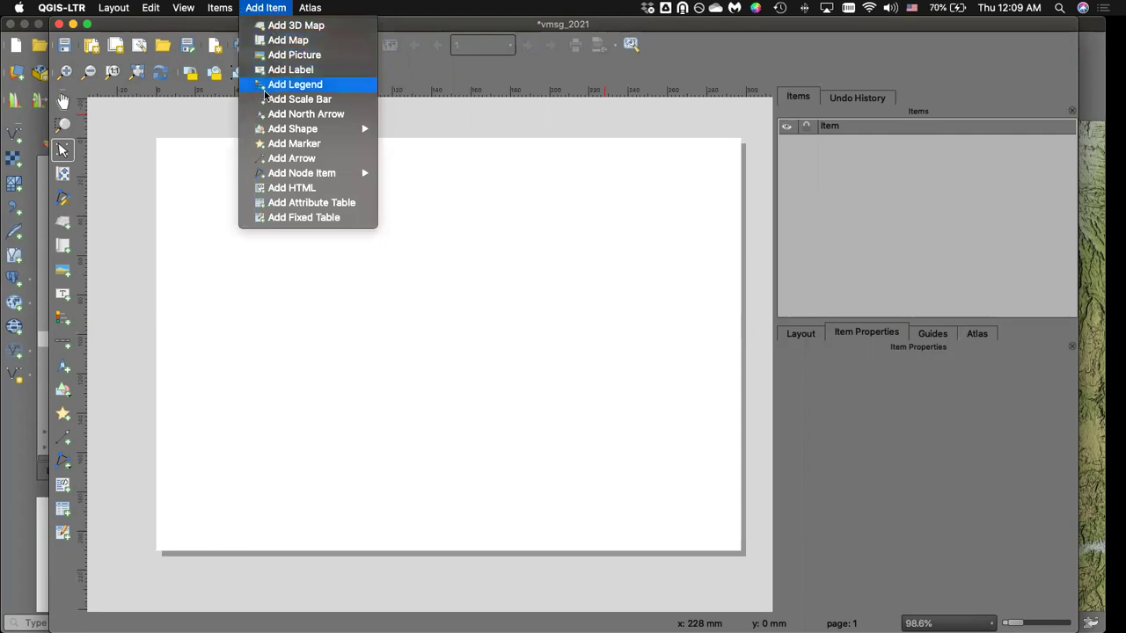
{"action": "left_click", "coordinate": [288, 40]}
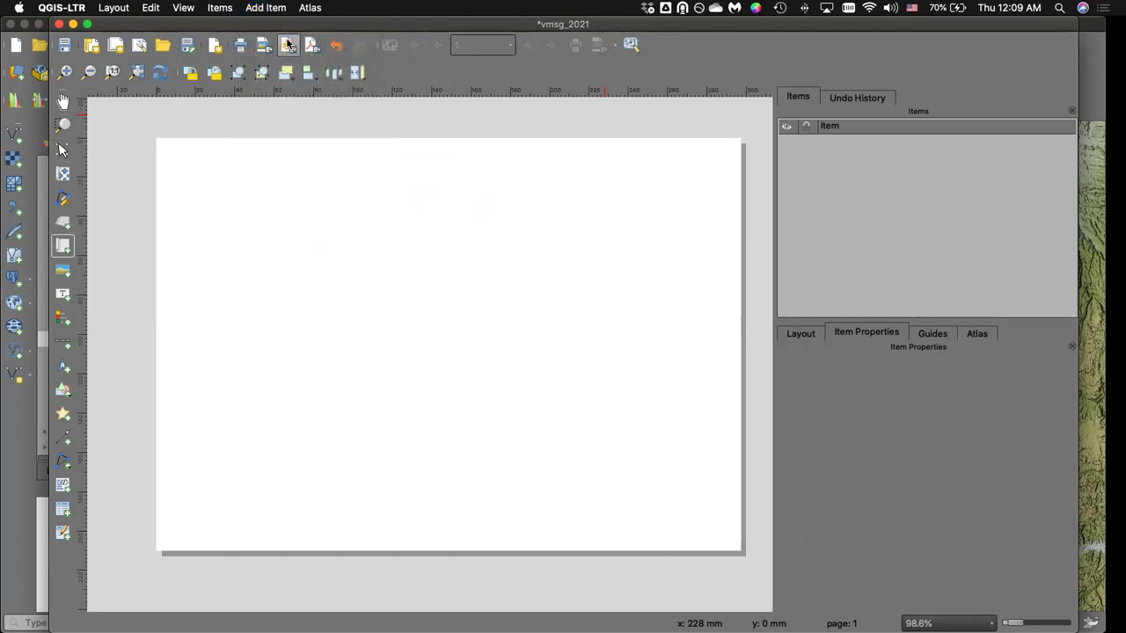
{"action": "left_click", "coordinate": [274, 11]}
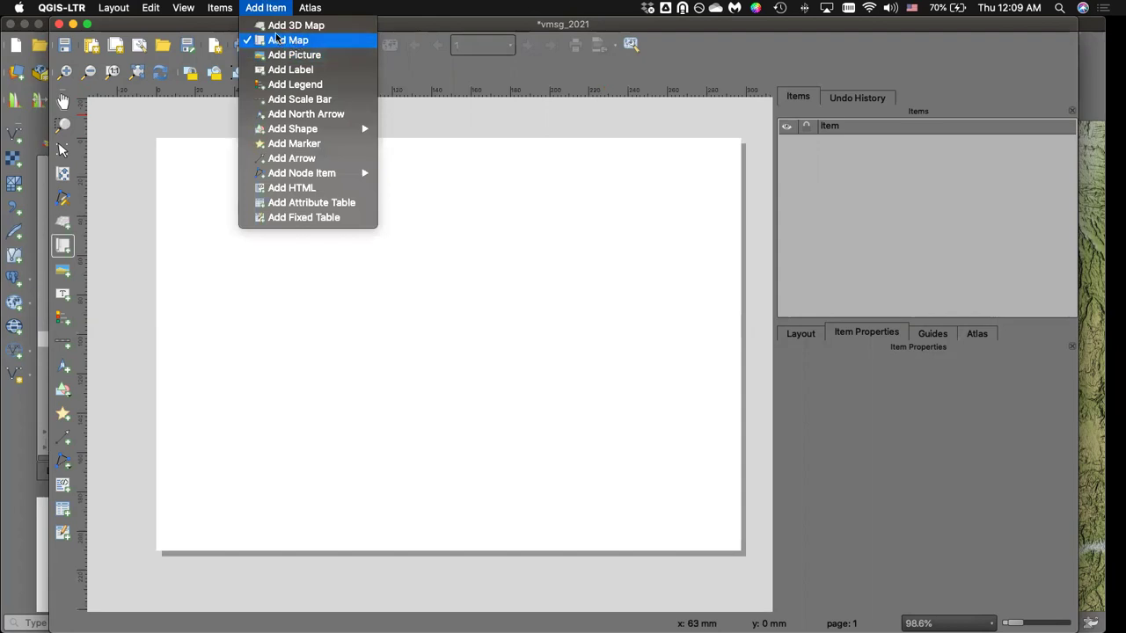
{"action": "left_click", "coordinate": [266, 9]}
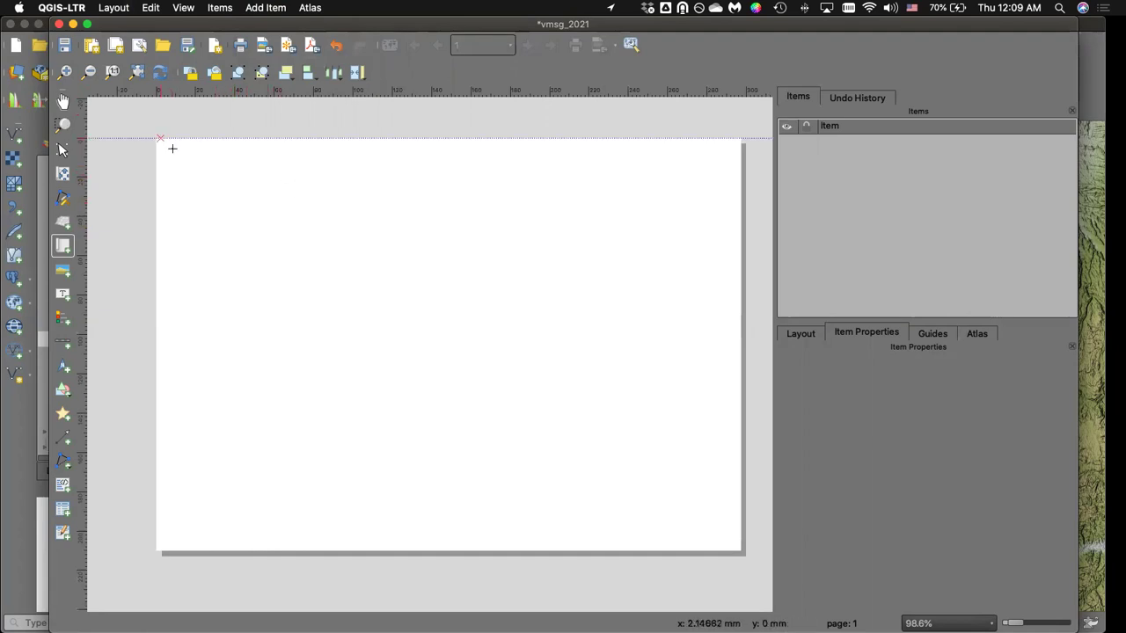
{"action": "left_click", "coordinate": [206, 169]}
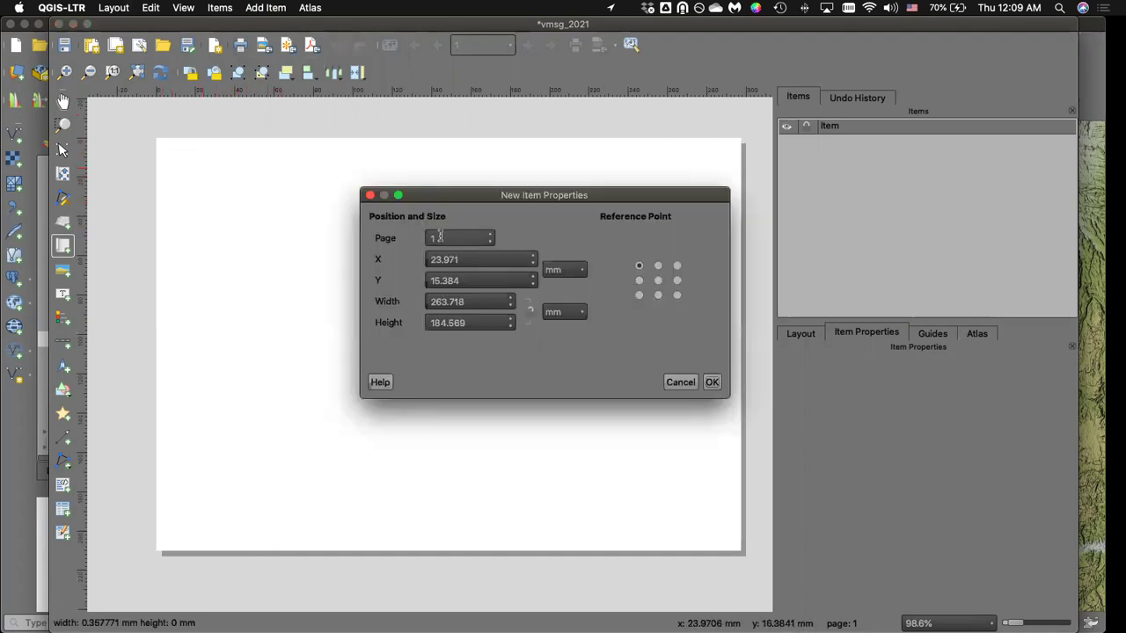
{"action": "left_click", "coordinate": [679, 382]}
{"action": "left_click_drag", "start_coordinate": [173, 153], "coordinate": [714, 527]}
{"action": "left_click_drag", "start_coordinate": [723, 528], "coordinate": [721, 530]}
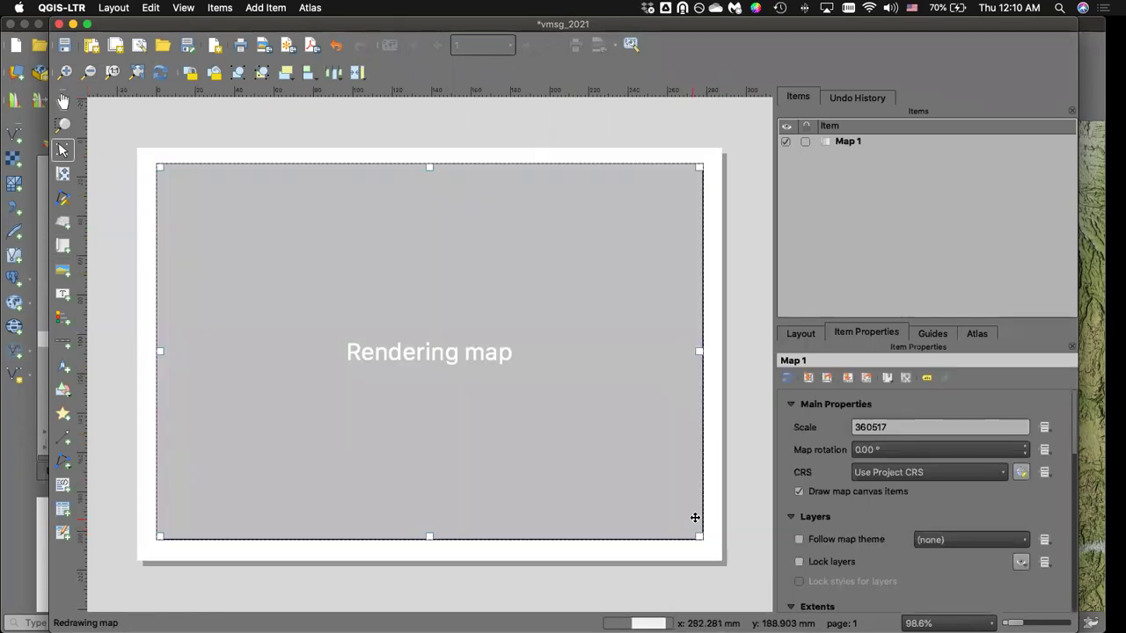
Select the new layout map and review its item properties, including scale, CRS, layers, extents and variables.
{"action": "left_click", "coordinate": [849, 142]}
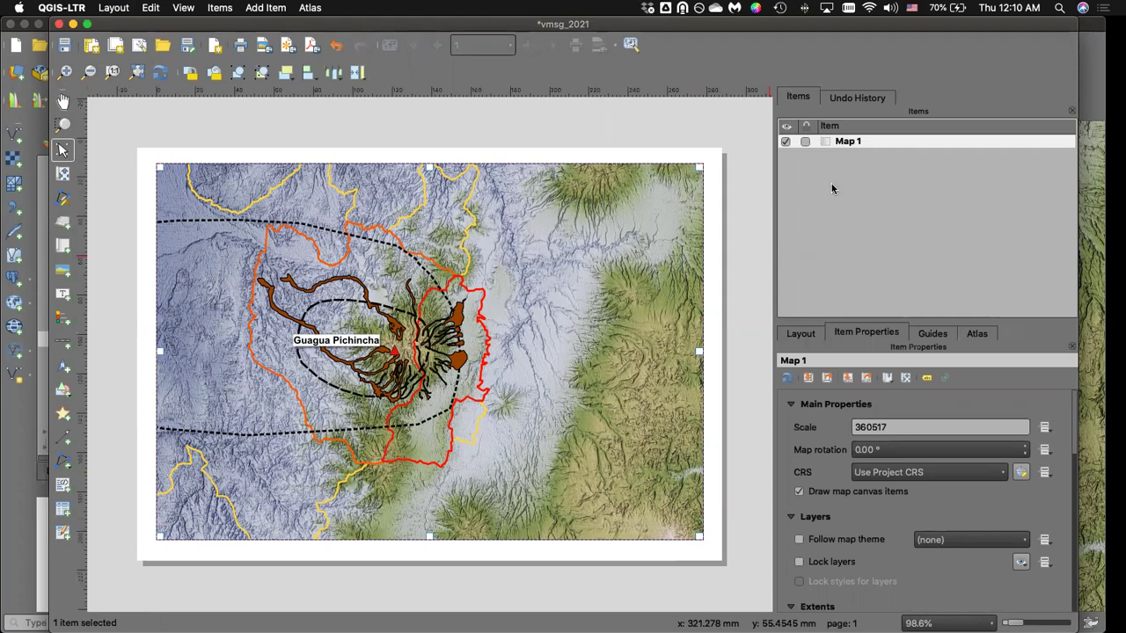
{"action": "double_click", "coordinate": [708, 26]}
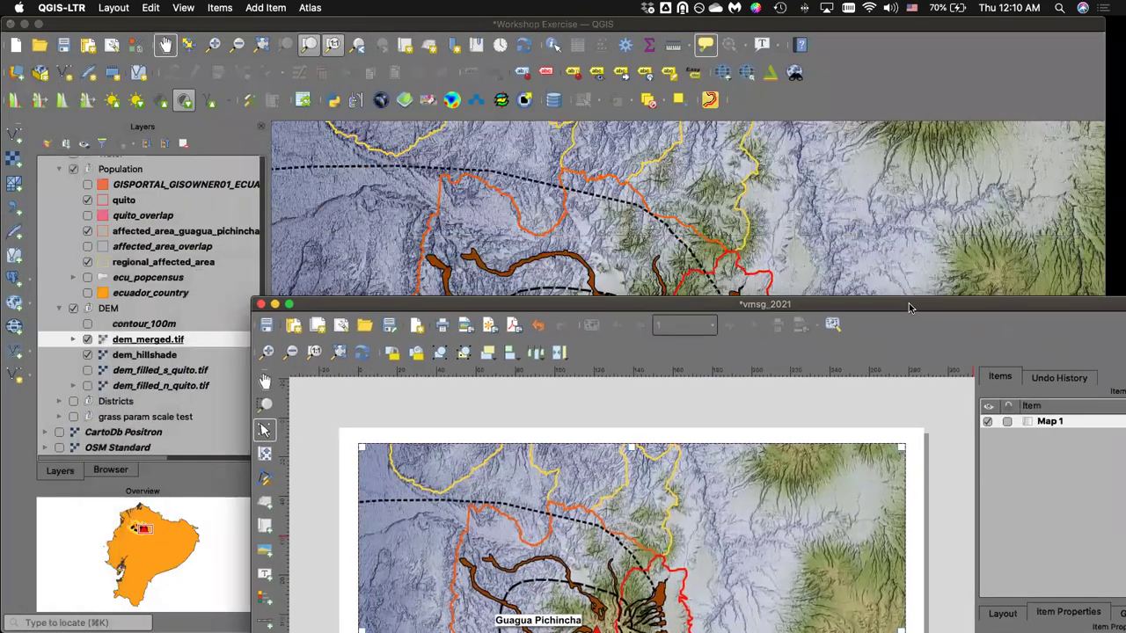
{"action": "double_click", "coordinate": [591, 310]}
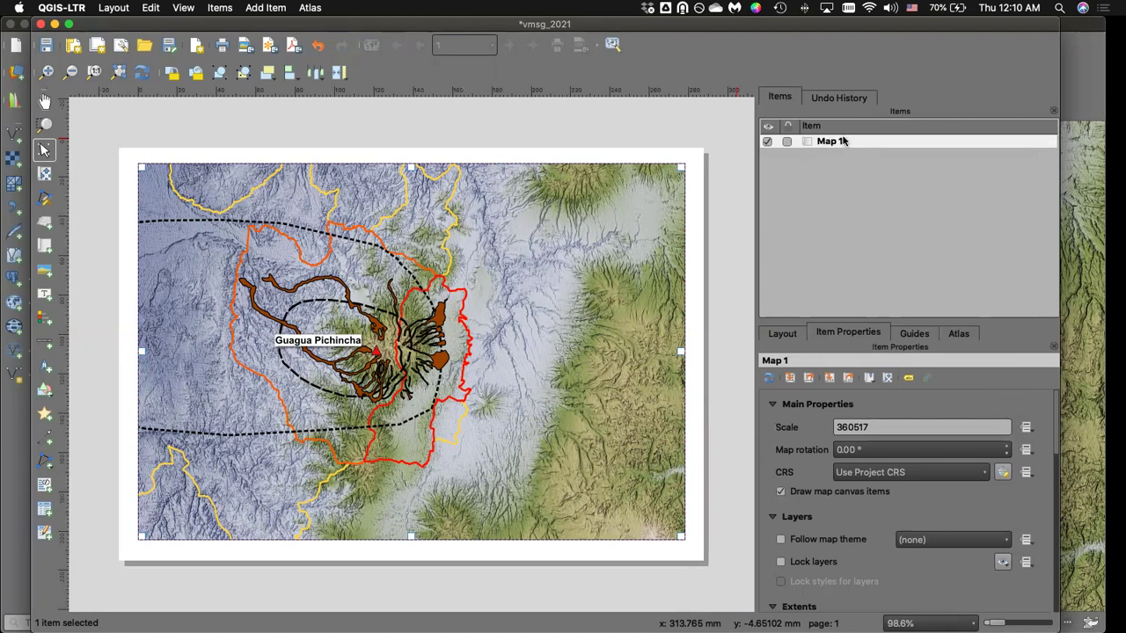
{"action": "left_click_drag", "start_coordinate": [1058, 413], "coordinate": [1051, 452]}
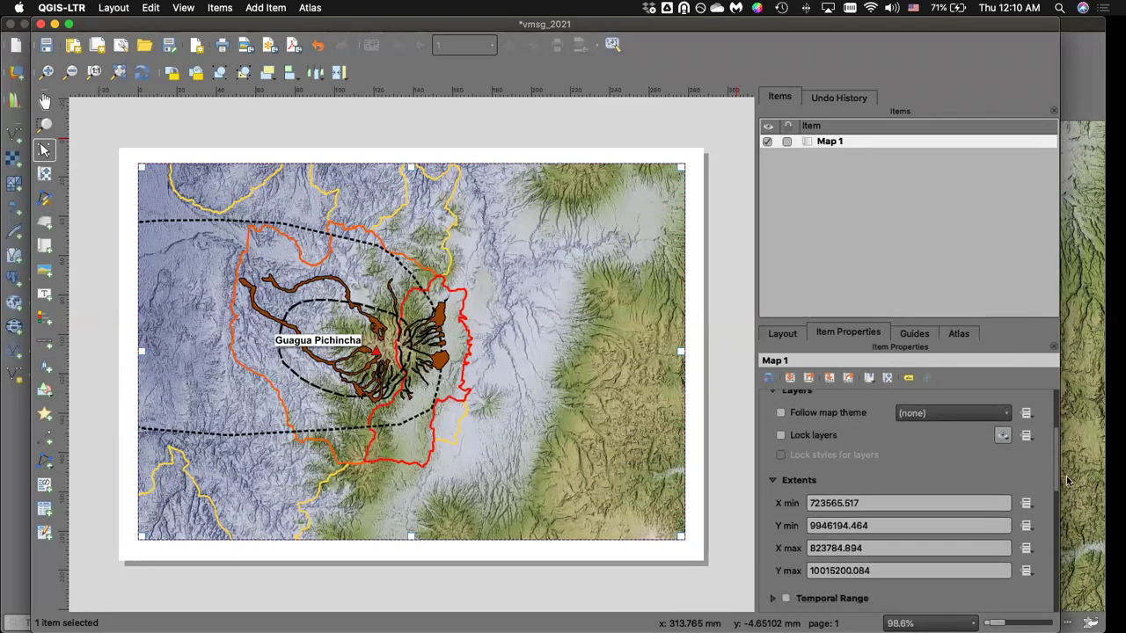
{"action": "scroll", "coordinate": [1055, 444], "scroll_direction": "down", "scroll_amount": 8}
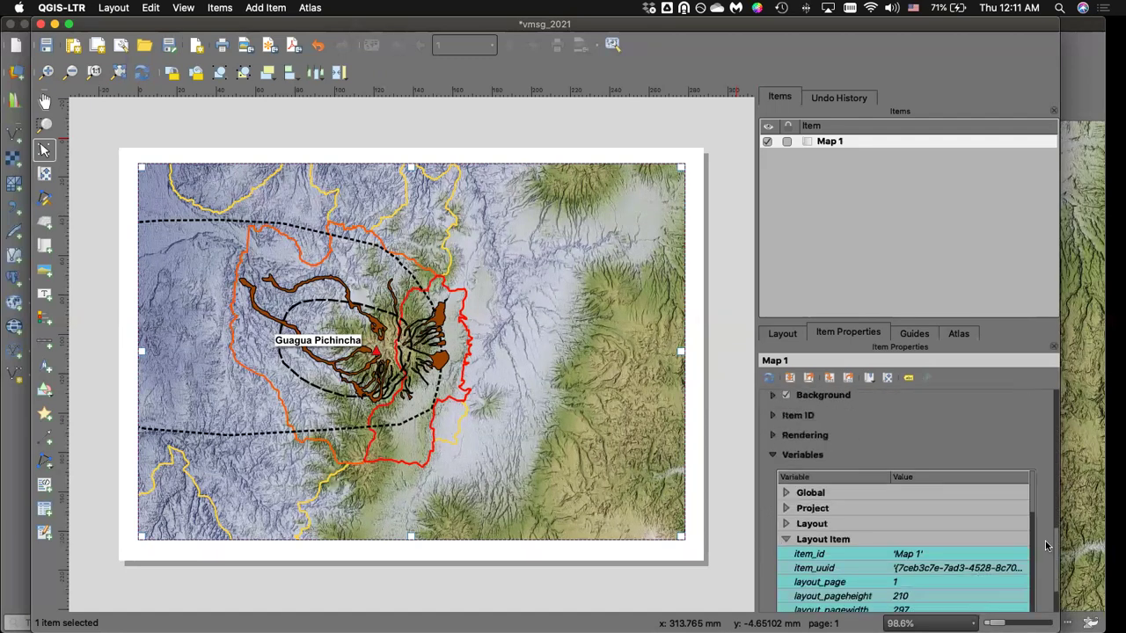
{"action": "scroll", "coordinate": [1049, 445], "scroll_direction": "up", "scroll_amount": 6}
{"action": "scroll", "coordinate": [1048, 446], "scroll_direction": "up", "scroll_amount": 5}
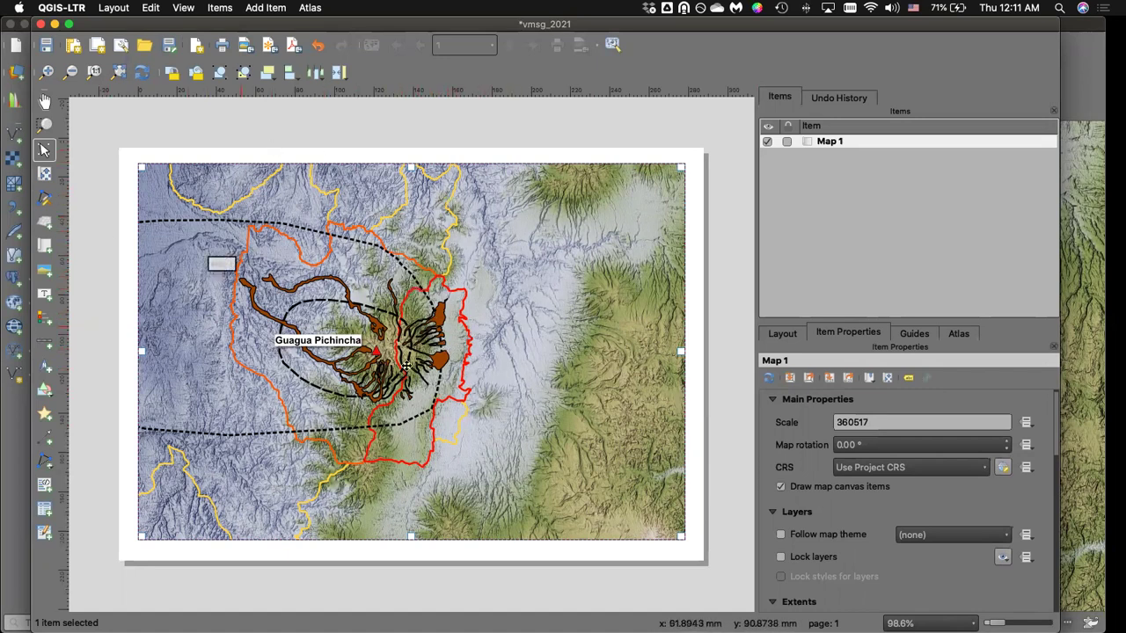
{"action": "left_click_drag", "start_coordinate": [558, 25], "coordinate": [1055, 393]}
{"action": "left_click_drag", "start_coordinate": [962, 312], "coordinate": [576, 16]}
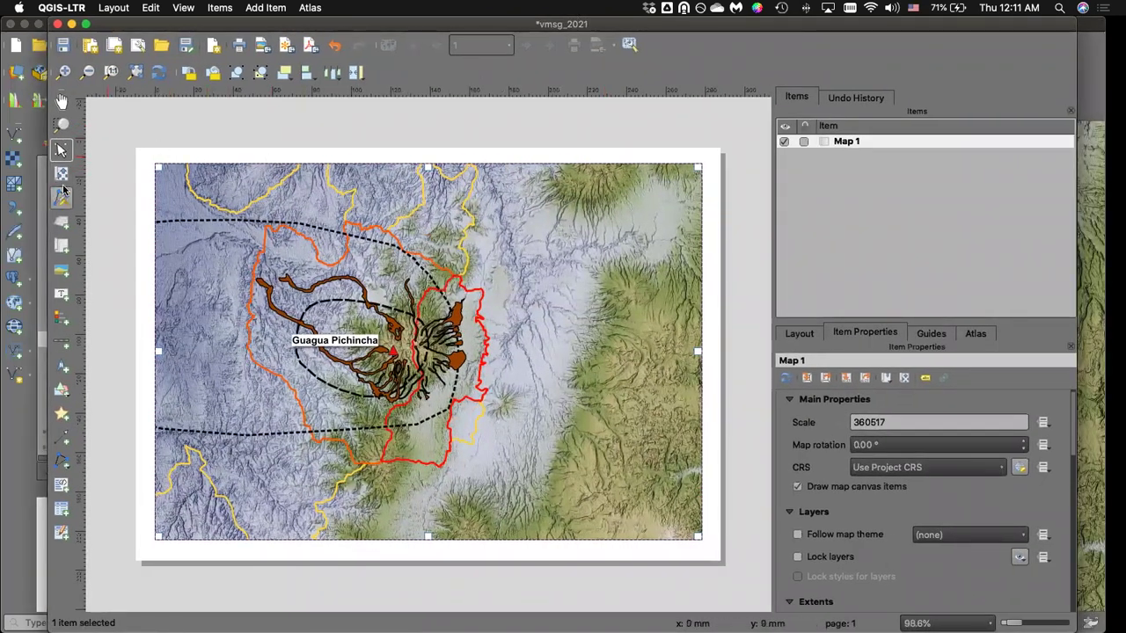
Shift the map content within the Map 1 frame using the Move item content tool.
{"action": "left_click", "coordinate": [61, 175]}
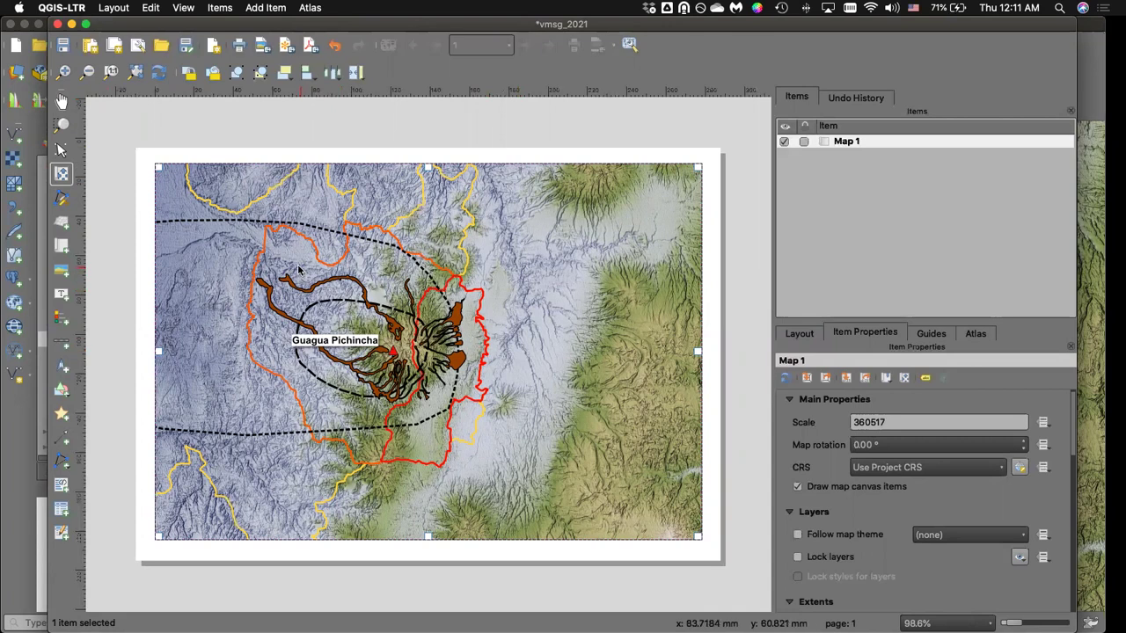
{"action": "left_click_drag", "start_coordinate": [309, 268], "coordinate": [358, 275]}
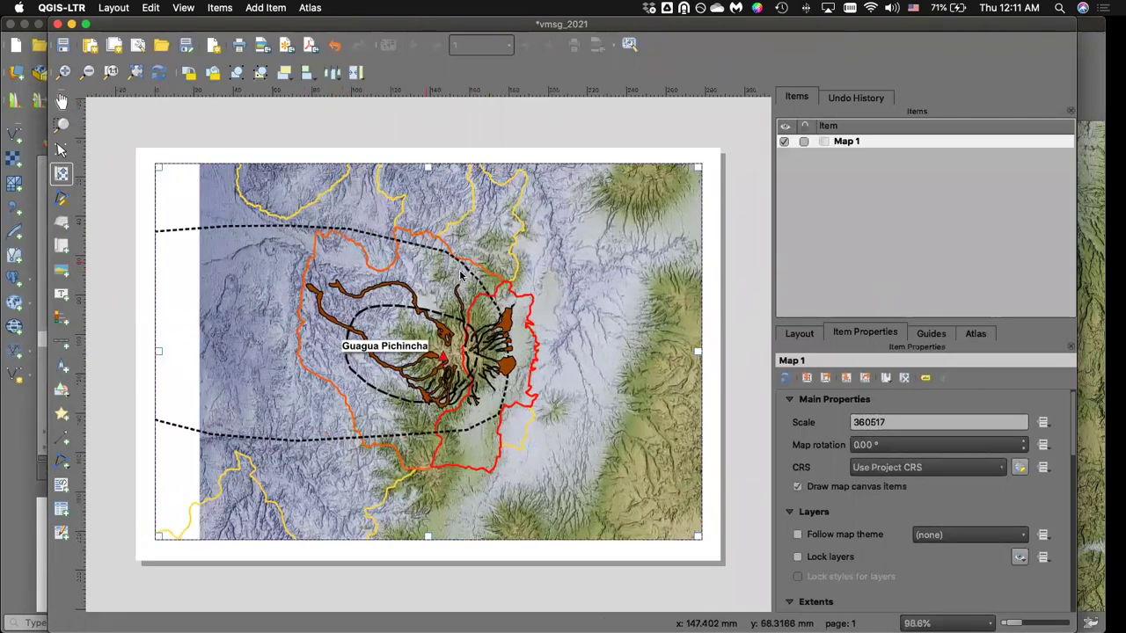
{"action": "left_click_drag", "start_coordinate": [447, 274], "coordinate": [400, 265]}
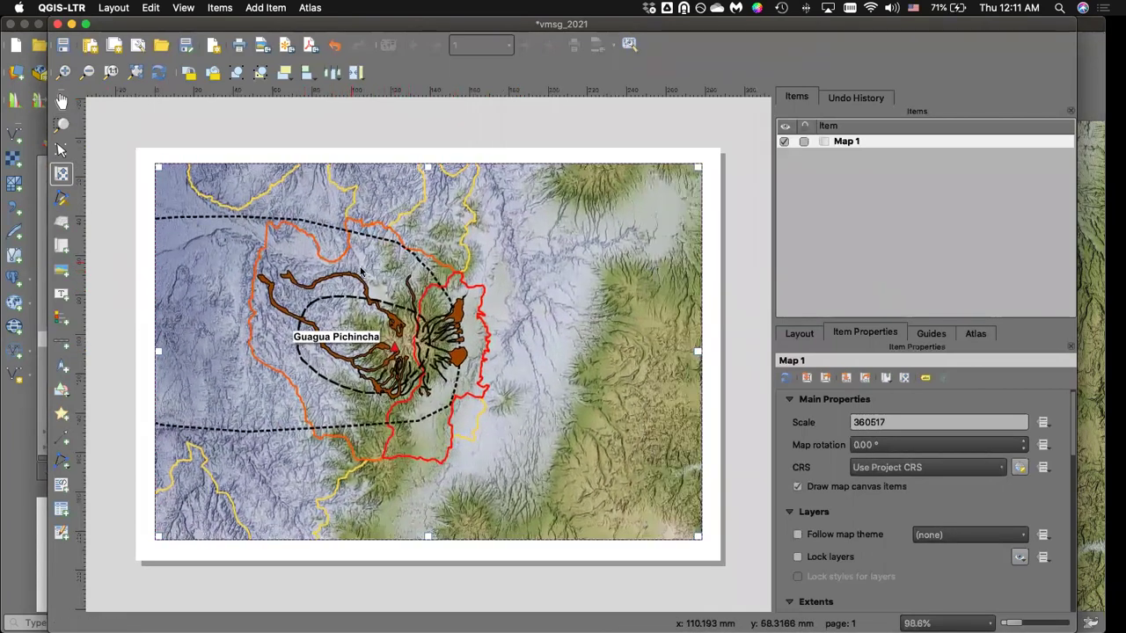
{"action": "left_click_drag", "start_coordinate": [367, 276], "coordinate": [335, 261]}
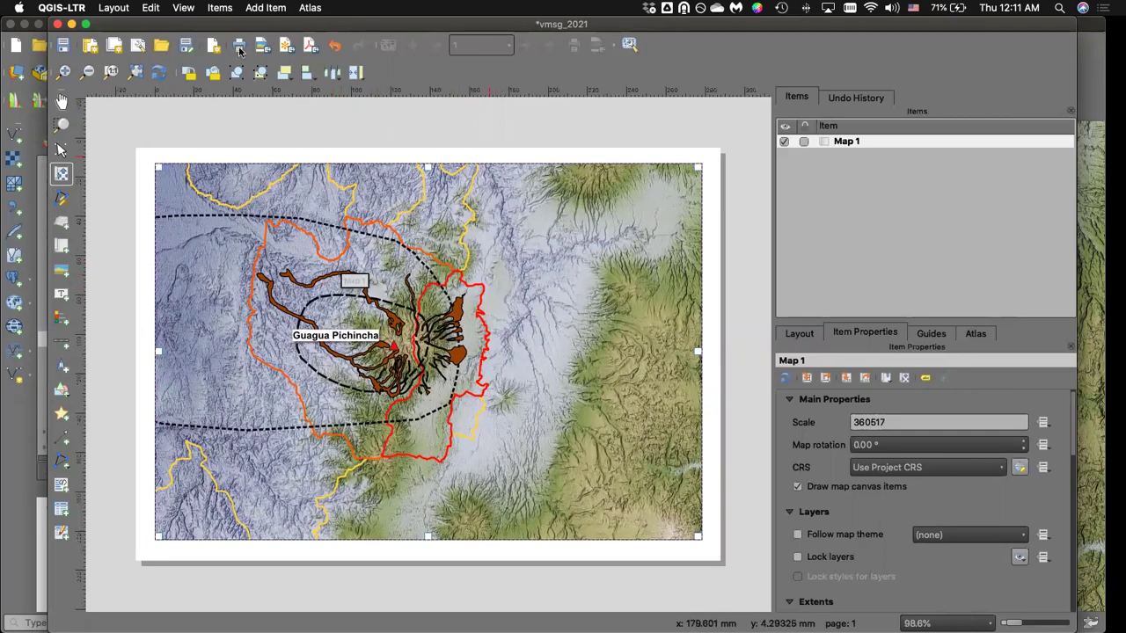
Examine the layout page at different zoom levels, including a close-up of the area around the Guagua Pichincha label.
{"action": "left_click", "coordinate": [61, 126]}
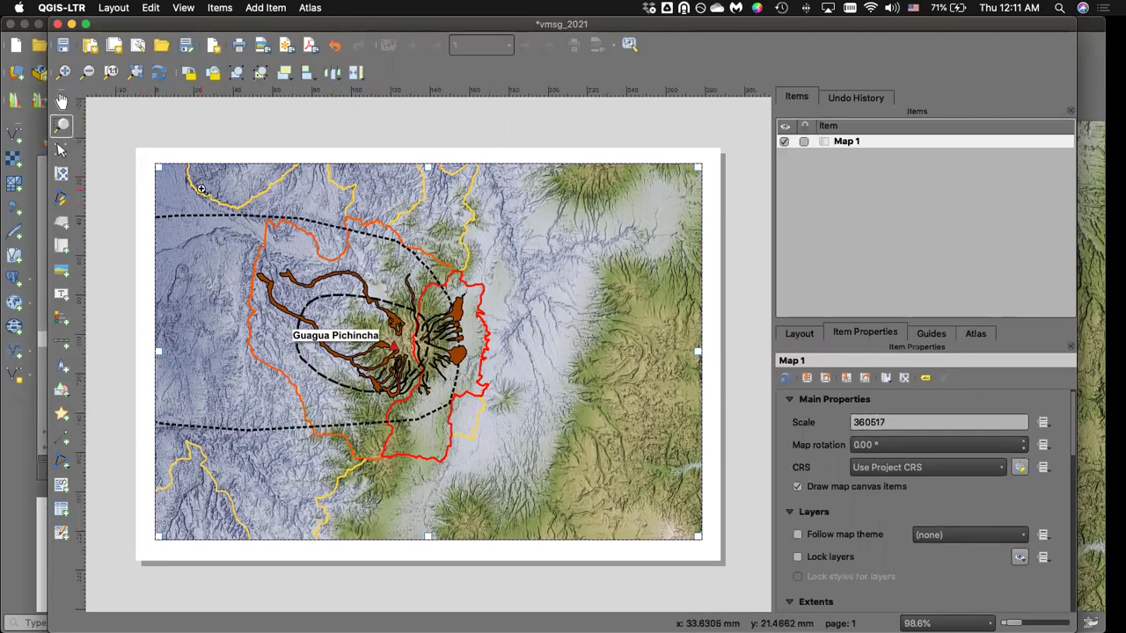
{"action": "scroll", "coordinate": [171, 217], "scroll_direction": "up", "scroll_amount": 3}
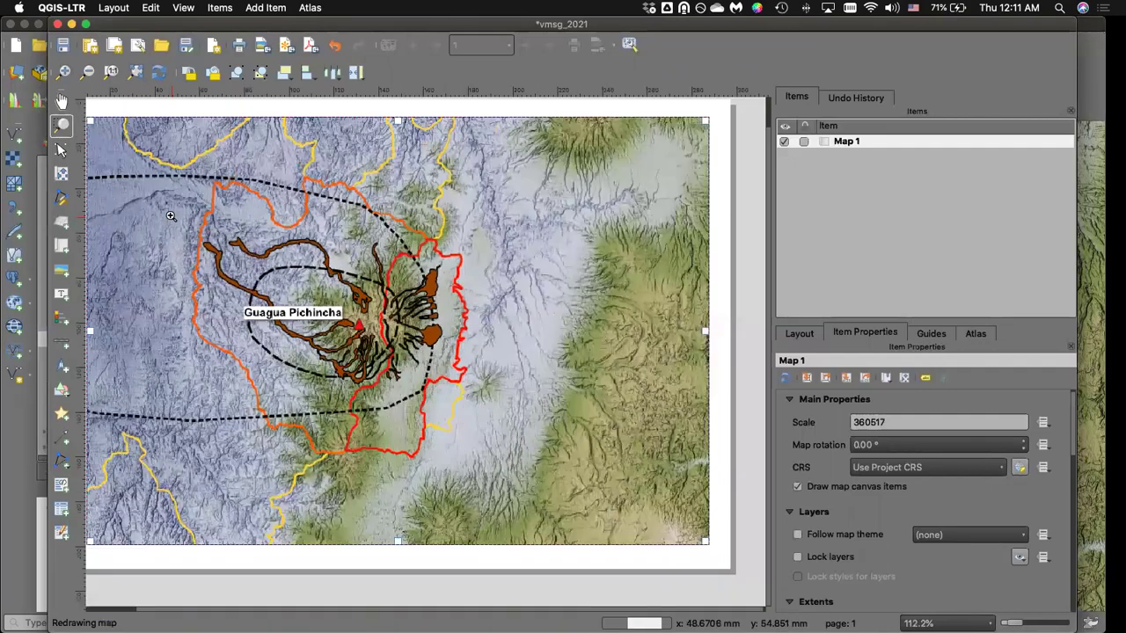
{"action": "scroll", "coordinate": [170, 216], "scroll_direction": "down", "scroll_amount": 3}
{"action": "scroll", "coordinate": [239, 239], "scroll_direction": "up", "scroll_amount": 2}
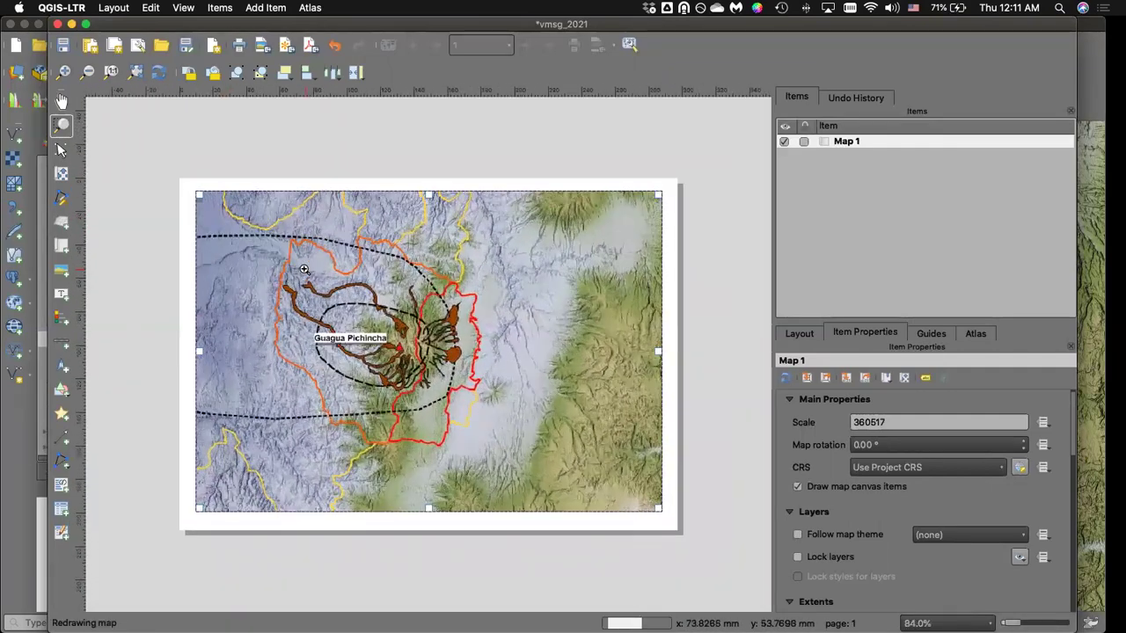
{"action": "scroll", "coordinate": [304, 268], "scroll_direction": "up", "scroll_amount": 1}
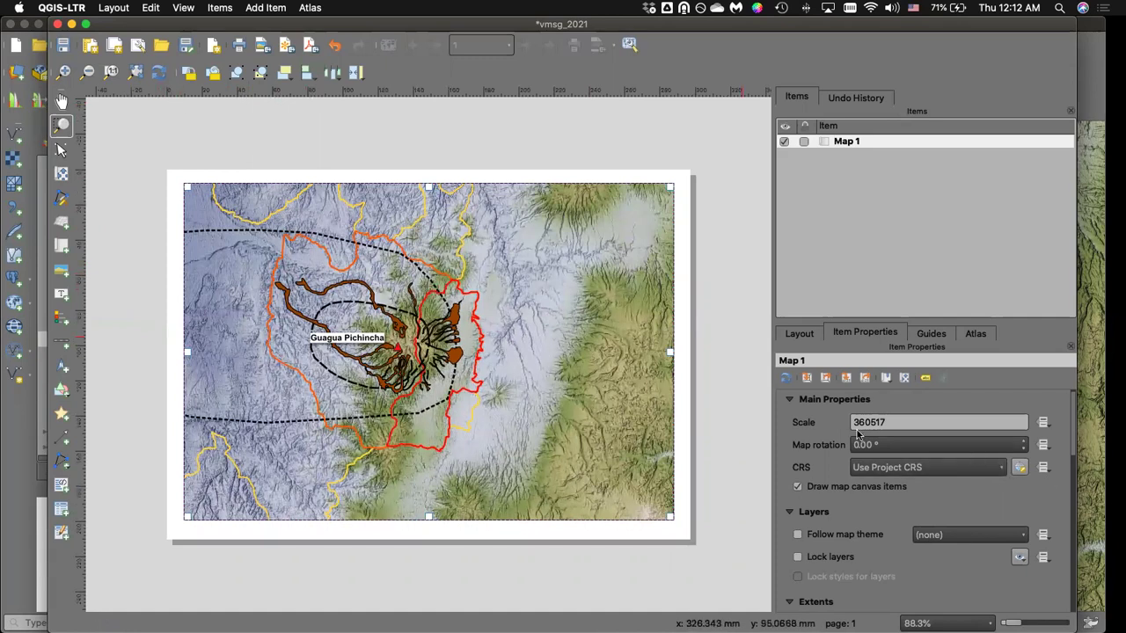
{"action": "left_click_drag", "start_coordinate": [332, 321], "coordinate": [415, 383]}
{"action": "scroll", "coordinate": [415, 383], "scroll_direction": "down", "scroll_amount": 10}
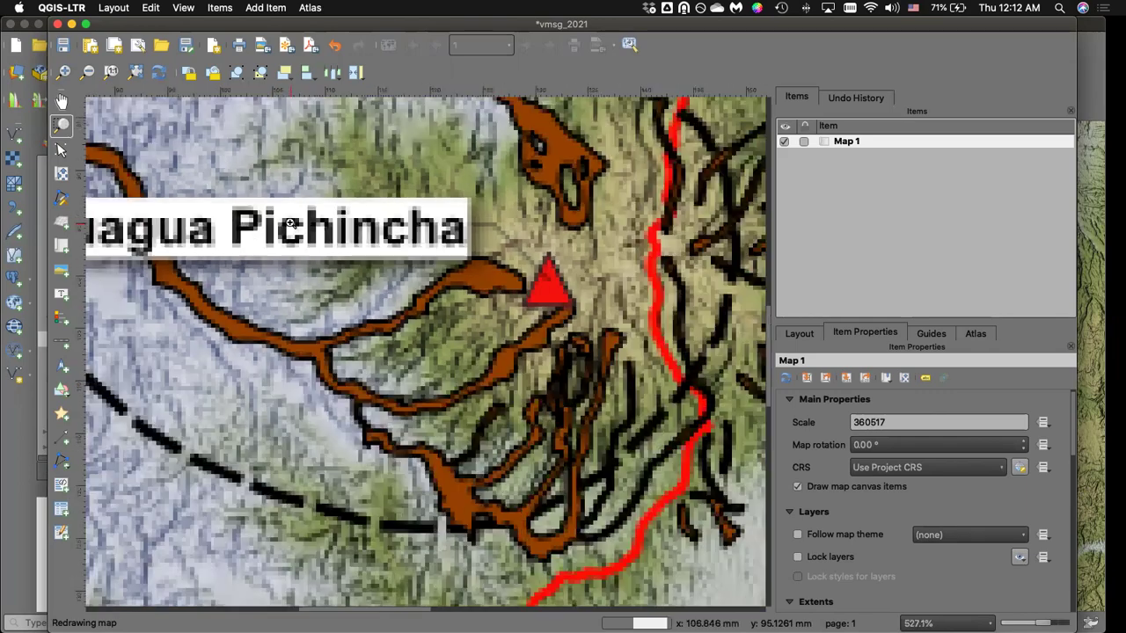
{"action": "scroll", "coordinate": [290, 222], "scroll_direction": "up", "scroll_amount": 3}
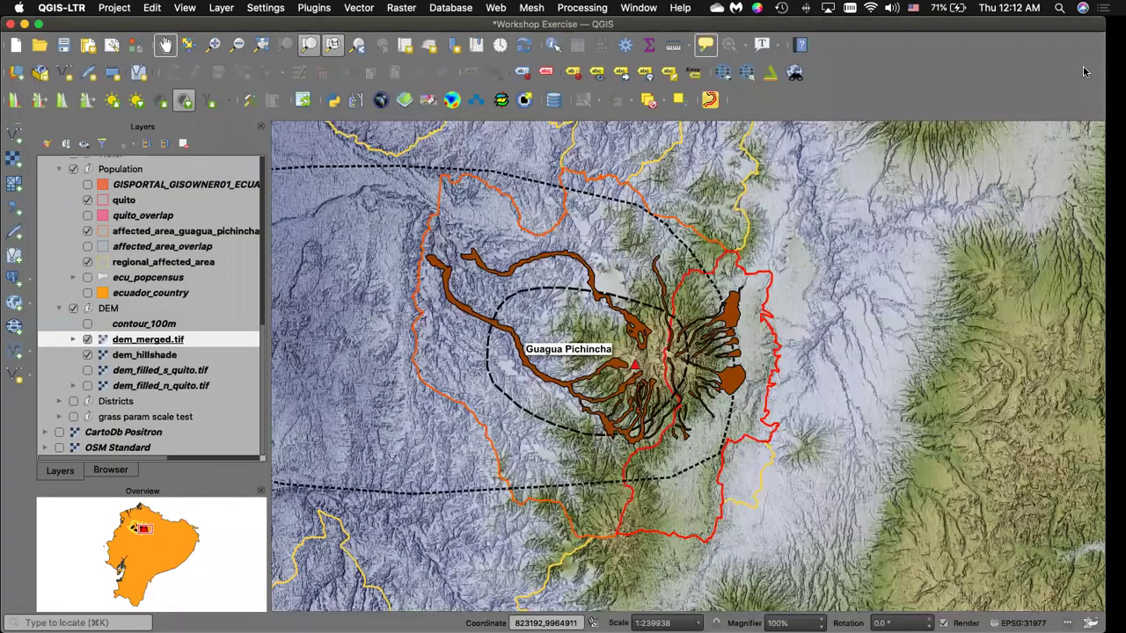
Zoom the main QGIS canvas to the affected area around Guagua Pichincha and set Map 1's extent in the layout to match it.
{"action": "left_click", "coordinate": [1083, 74]}
{"action": "left_click", "coordinate": [214, 44]}
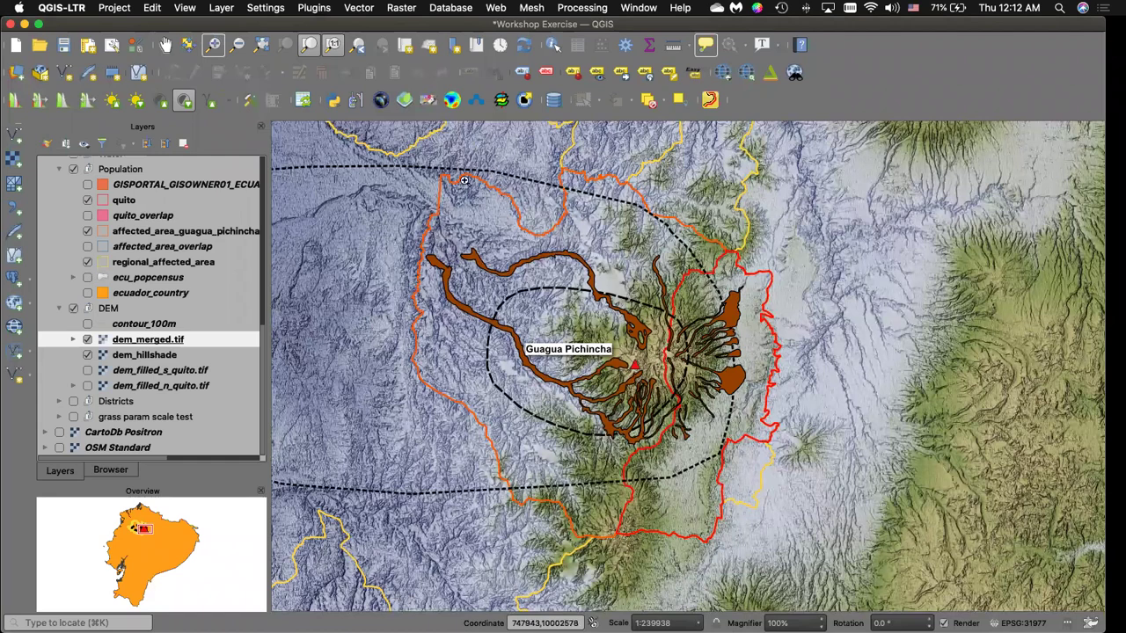
{"action": "left_click_drag", "start_coordinate": [408, 153], "coordinate": [806, 566]}
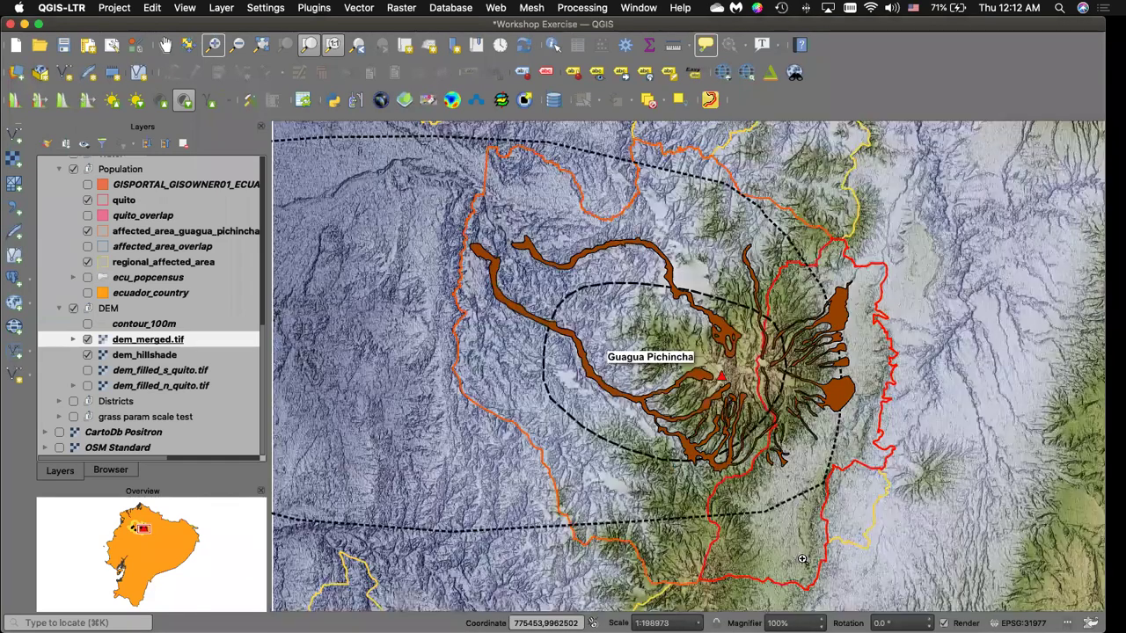
{"action": "key", "text": "ctrl+Up"}
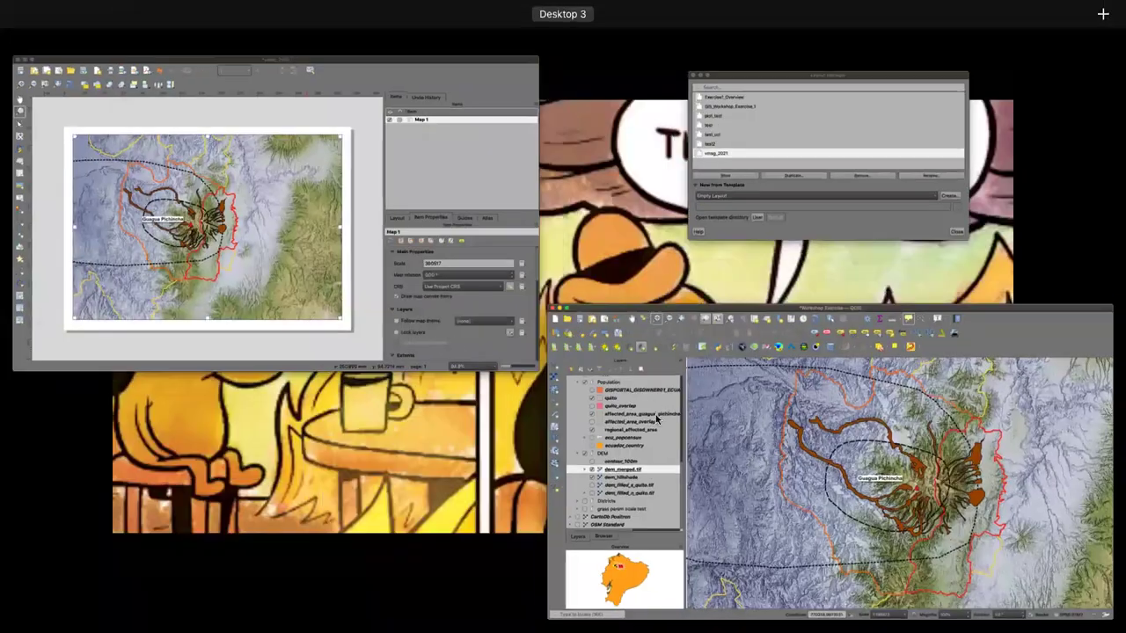
{"action": "left_click", "coordinate": [276, 220]}
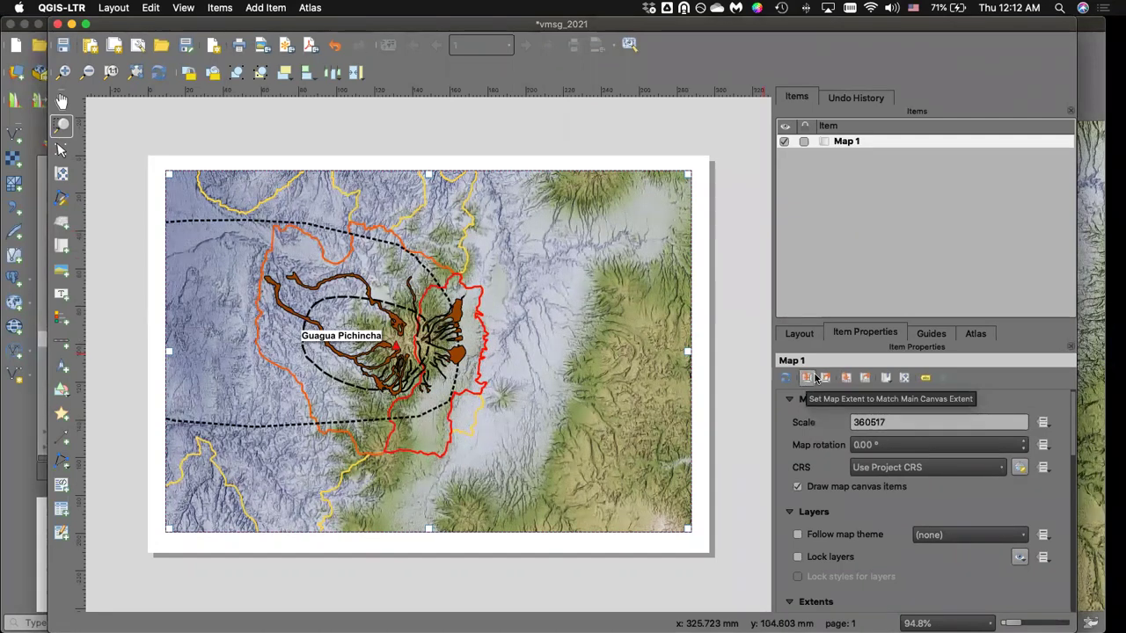
{"action": "left_click", "coordinate": [807, 378]}
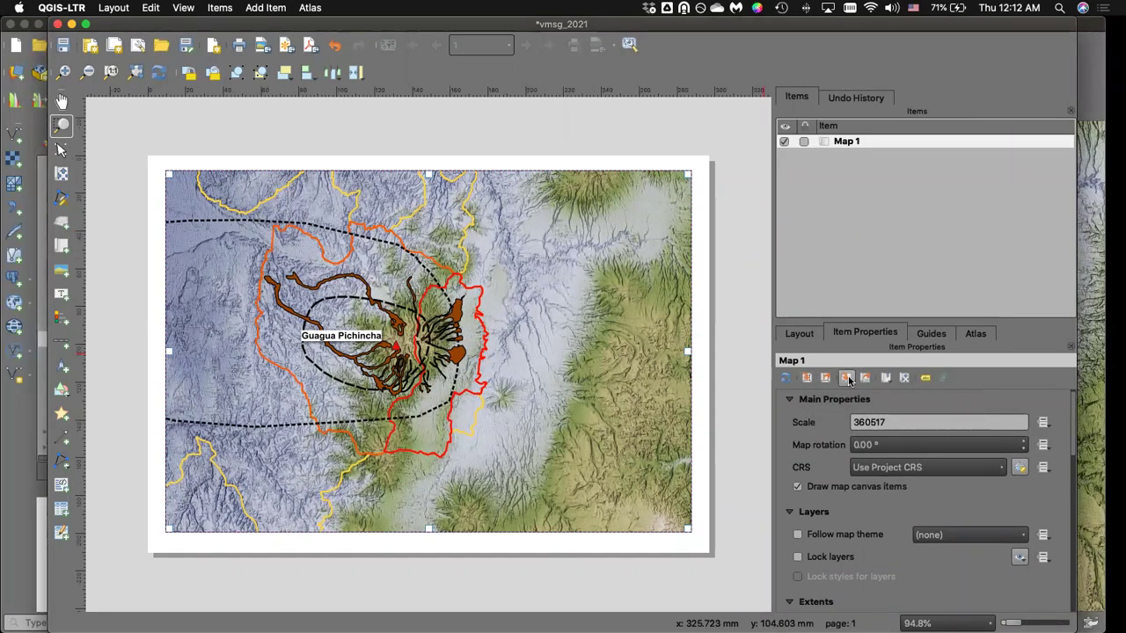
{"action": "left_click", "coordinate": [807, 379]}
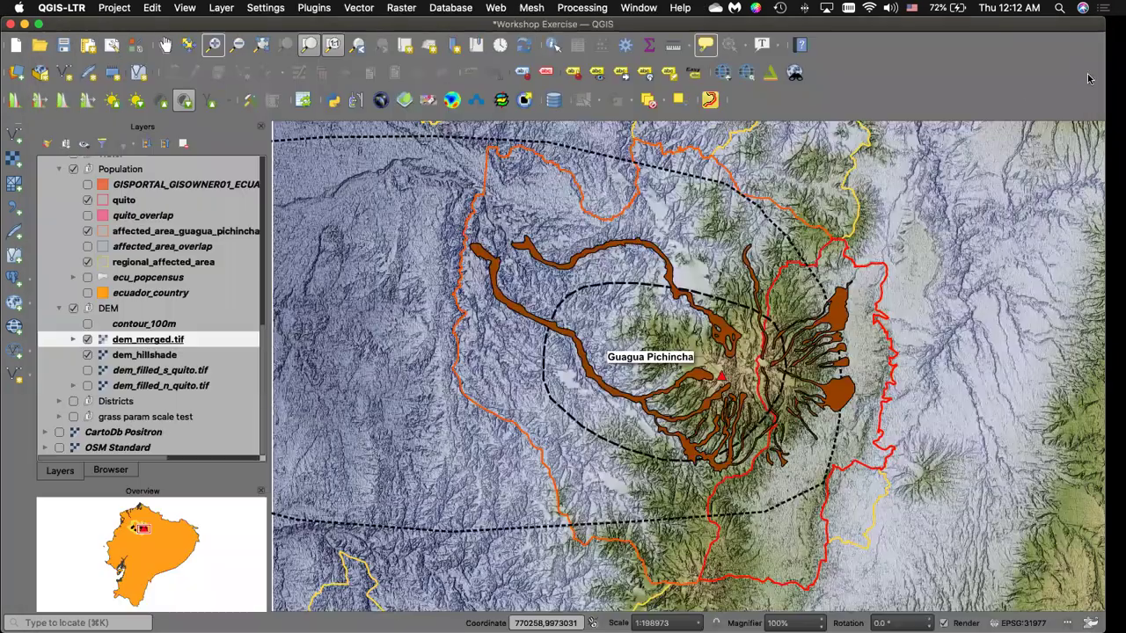
Match Map 1's extent to a closer zoom of the main canvas and shift its content up and to the right within the frame.
{"action": "left_click", "coordinate": [1091, 79]}
{"action": "scroll", "coordinate": [758, 239], "scroll_direction": "up", "scroll_amount": 2}
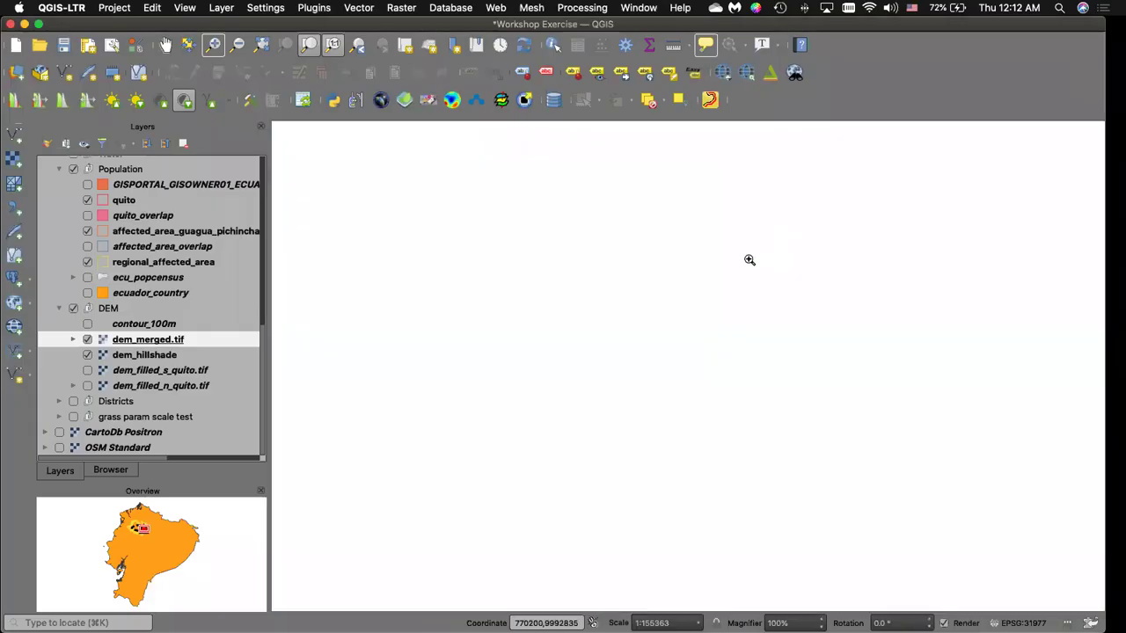
{"action": "key", "text": "ctrl+Up"}
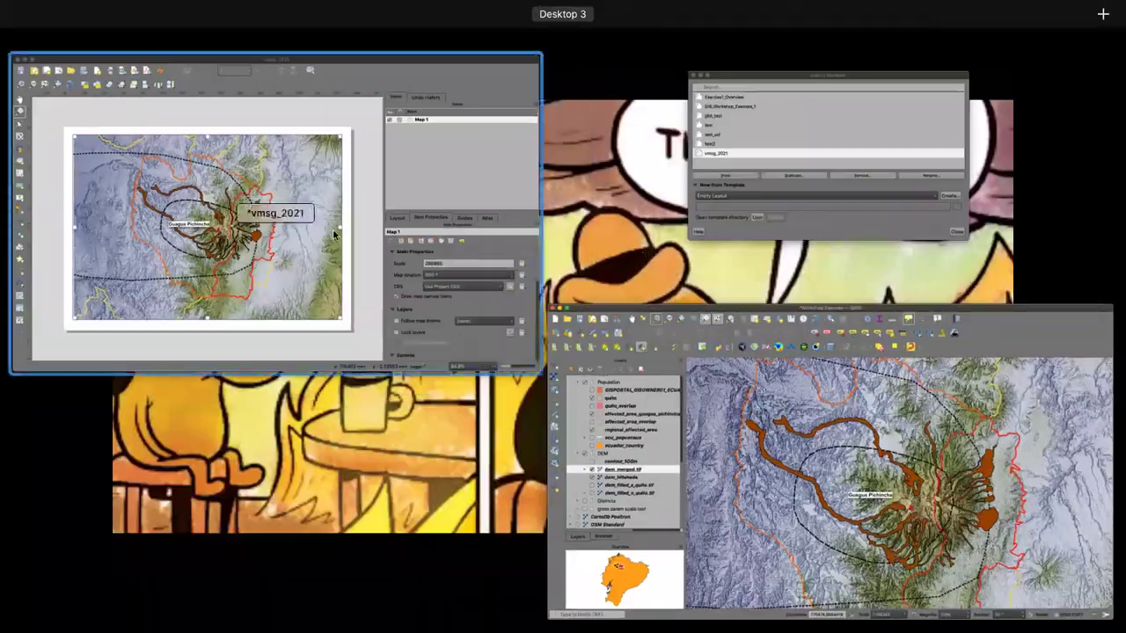
{"action": "left_click", "coordinate": [276, 201]}
{"action": "left_click", "coordinate": [806, 379]}
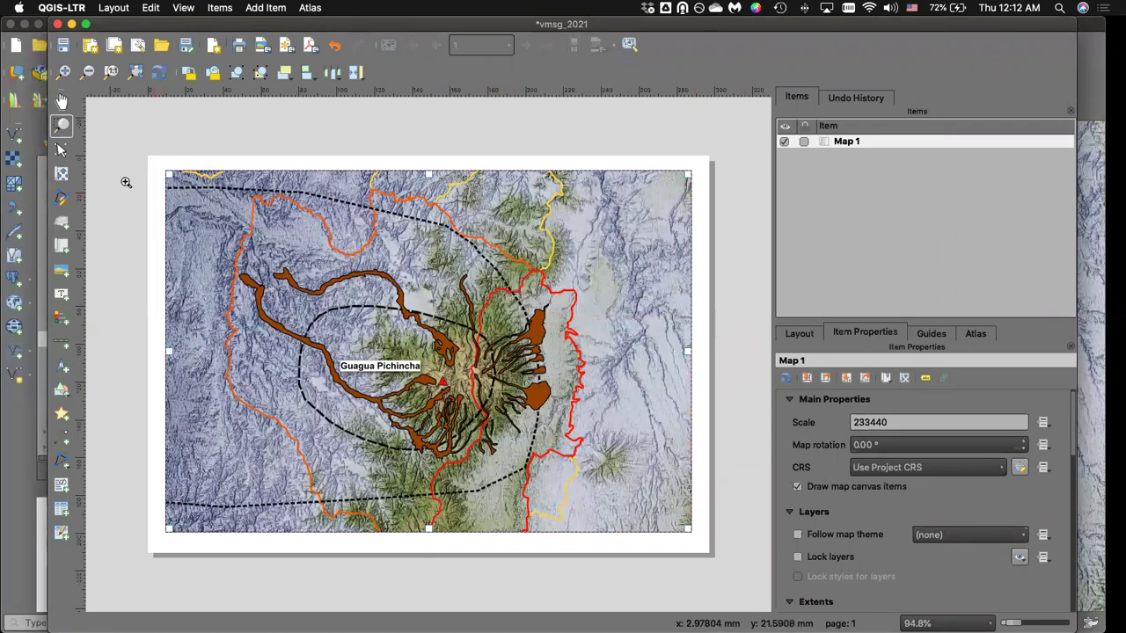
{"action": "left_click", "coordinate": [62, 173]}
{"action": "left_click_drag", "start_coordinate": [472, 362], "coordinate": [497, 344]}
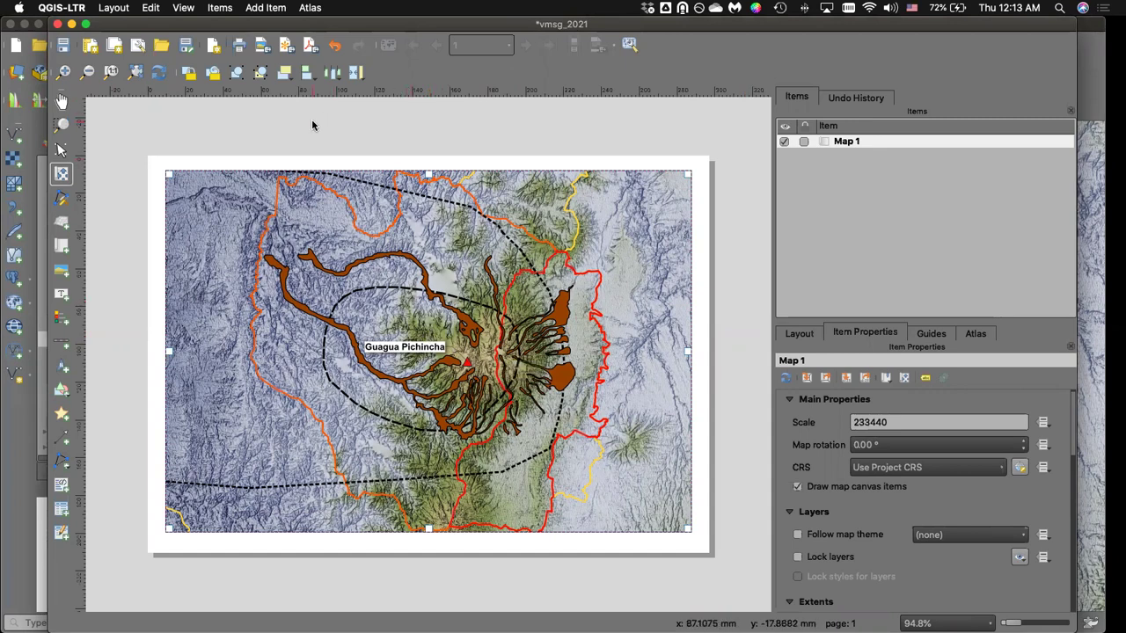
Add a north arrow in the upper-right corner of the map.
{"action": "left_click", "coordinate": [256, 8]}
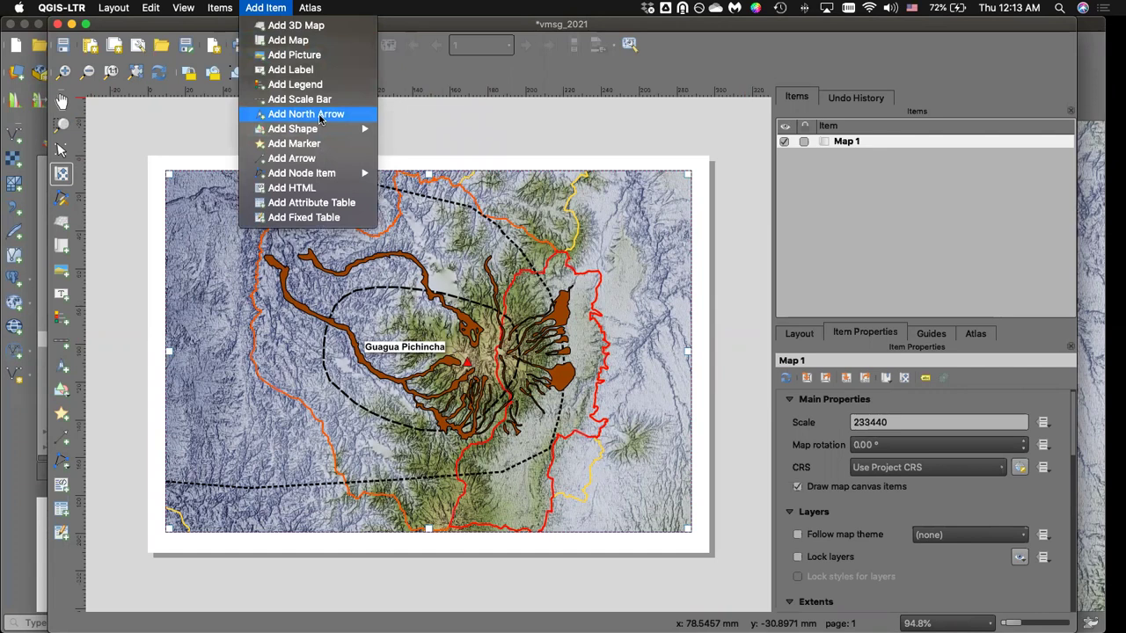
{"action": "left_click", "coordinate": [319, 115]}
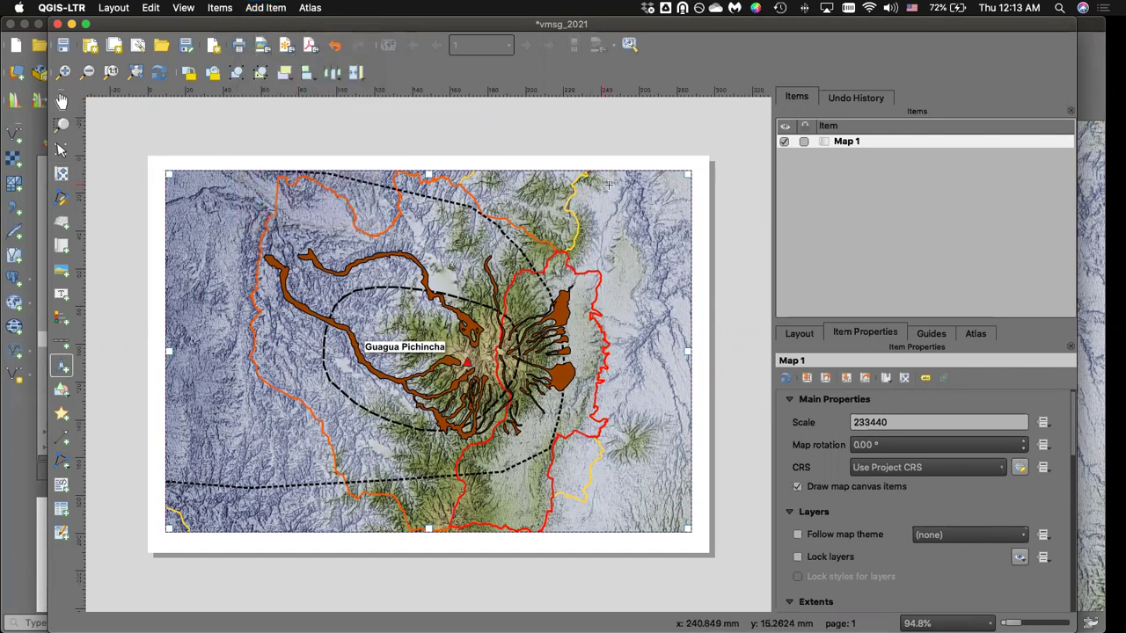
{"action": "left_click_drag", "start_coordinate": [624, 174], "coordinate": [686, 241]}
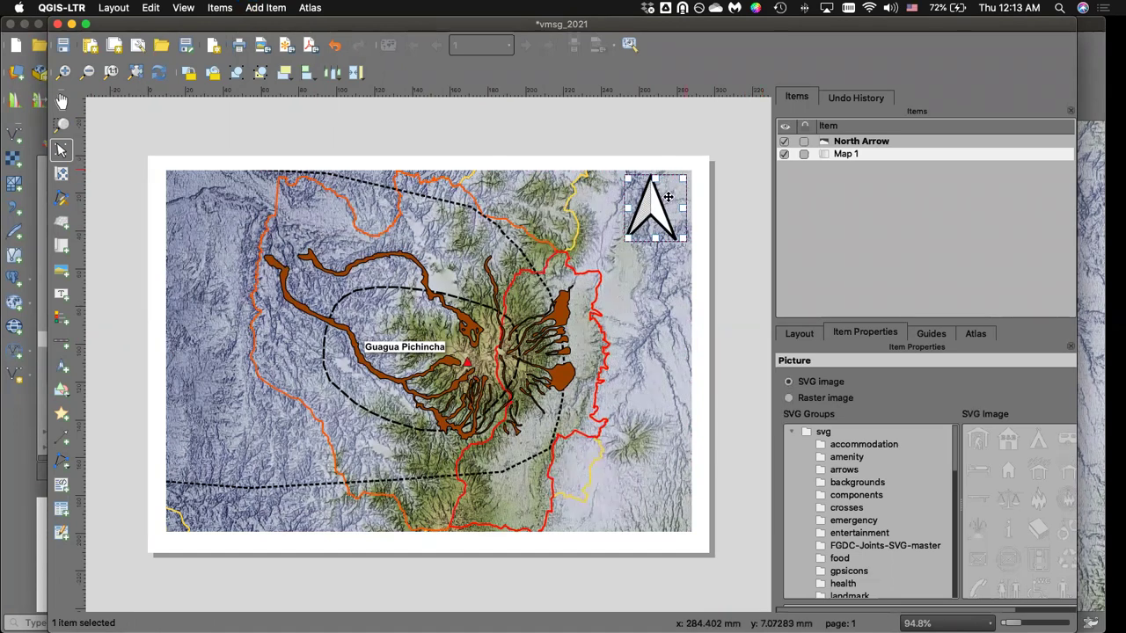
Enlarge the layout window and widen its item properties area to fit the north arrow's full picture settings.
{"action": "scroll", "coordinate": [908, 393], "scroll_direction": "down", "scroll_amount": 5}
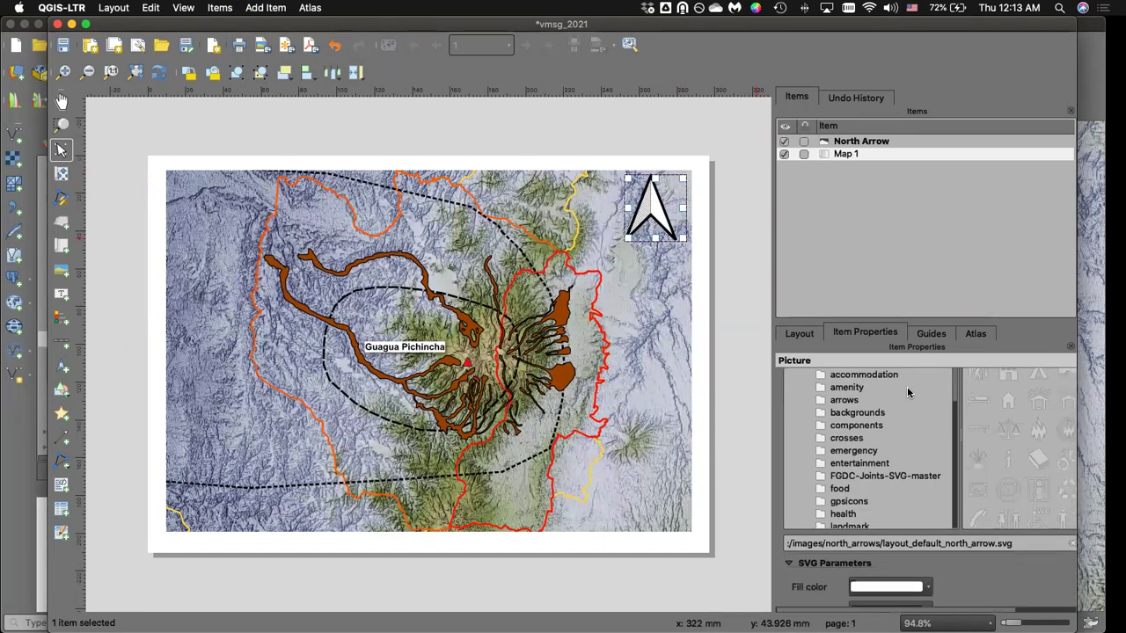
{"action": "scroll", "coordinate": [909, 391], "scroll_direction": "right", "scroll_amount": 2}
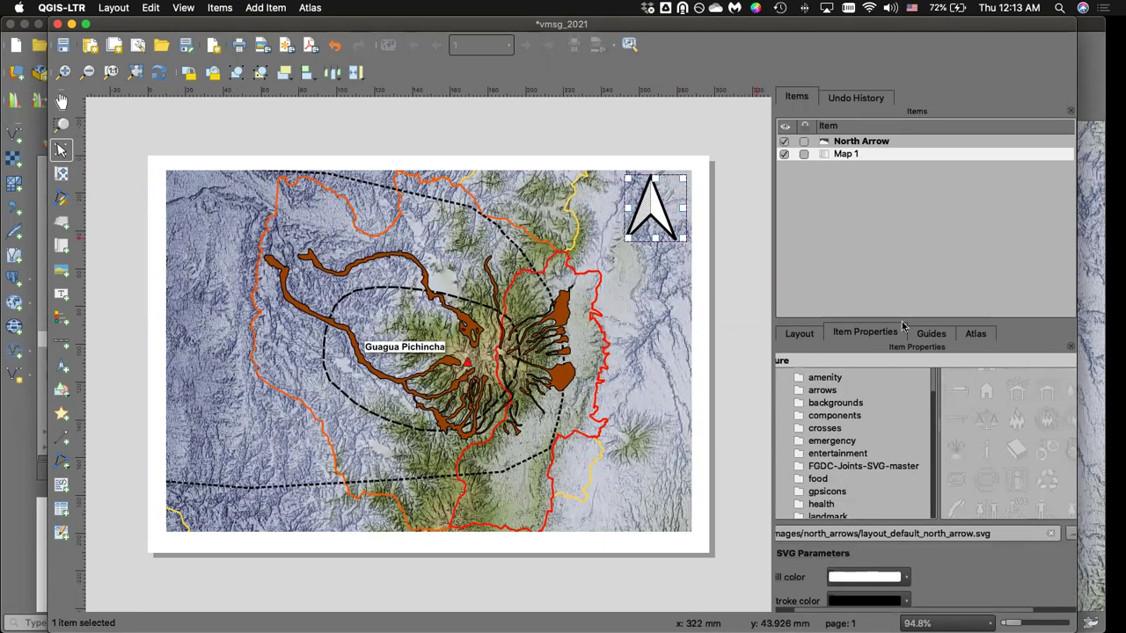
{"action": "scroll", "coordinate": [904, 382], "scroll_direction": "up", "scroll_amount": 1}
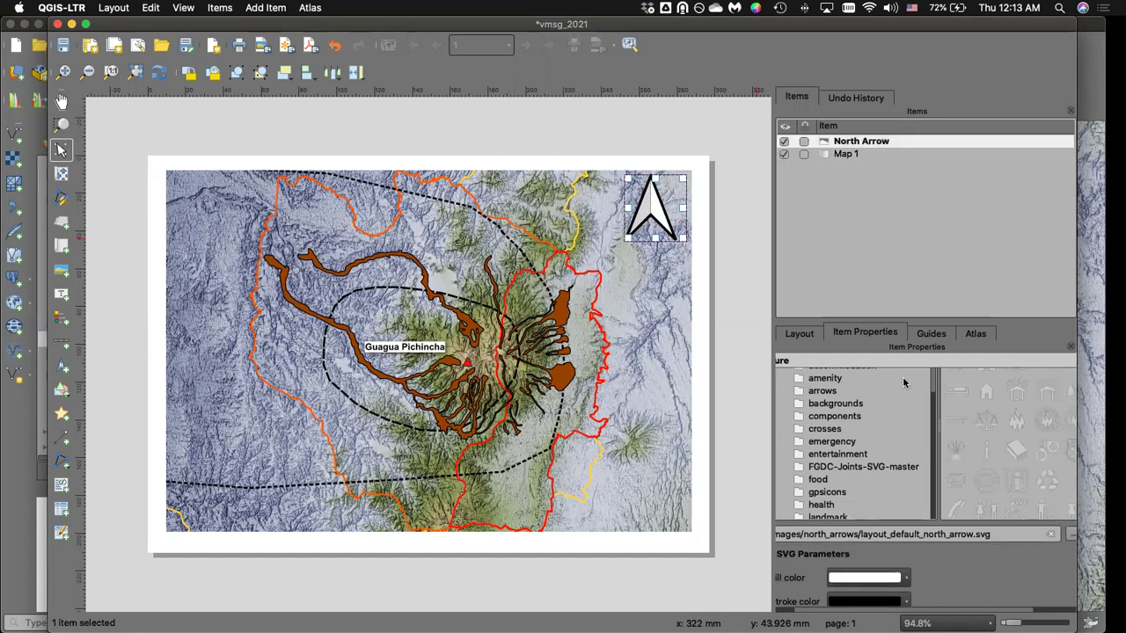
{"action": "left_click", "coordinate": [930, 334]}
{"action": "left_click", "coordinate": [864, 336]}
{"action": "scroll", "coordinate": [1045, 554], "scroll_direction": "right", "scroll_amount": 3}
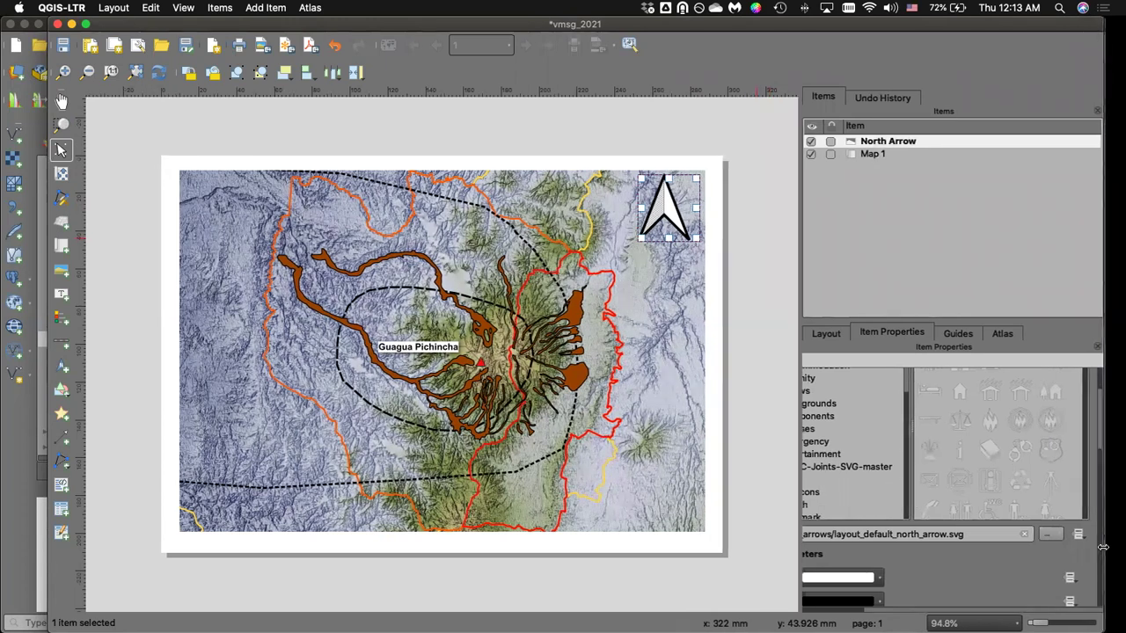
{"action": "left_click_drag", "start_coordinate": [47, 427], "coordinate": [5, 424]}
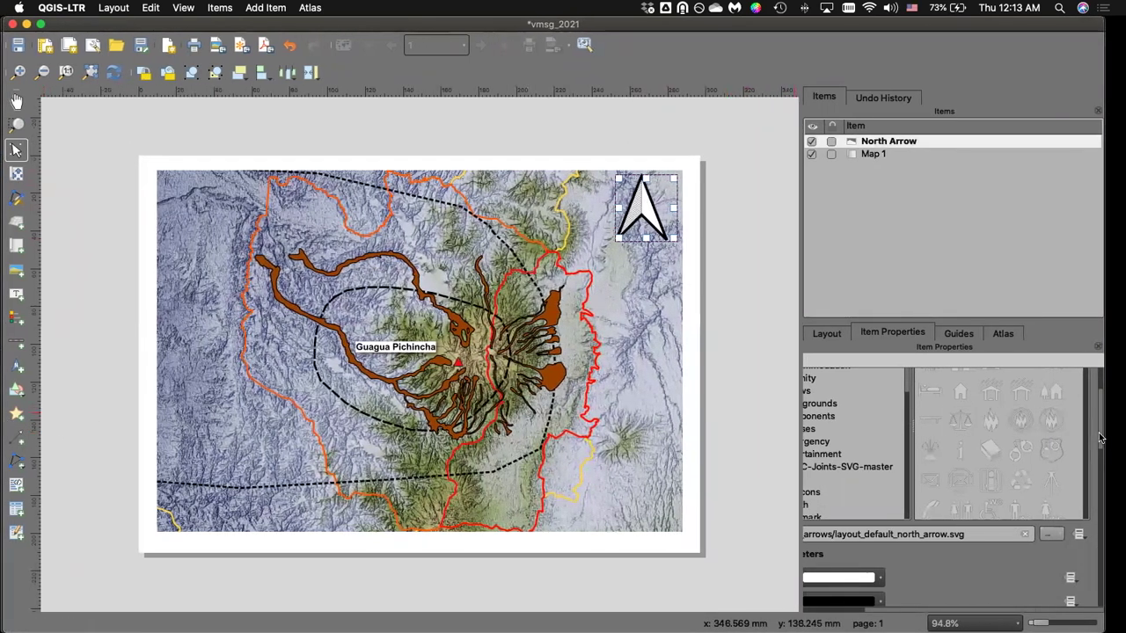
{"action": "scroll", "coordinate": [1099, 437], "scroll_direction": "up", "scroll_amount": 3}
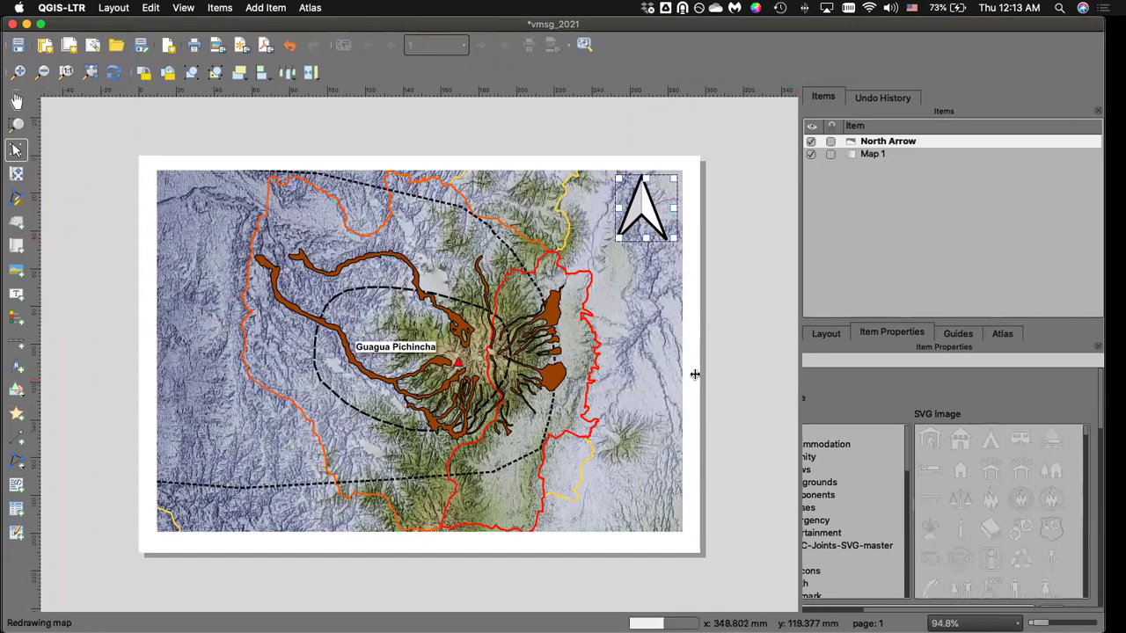
{"action": "left_click_drag", "start_coordinate": [695, 375], "coordinate": [696, 374]}
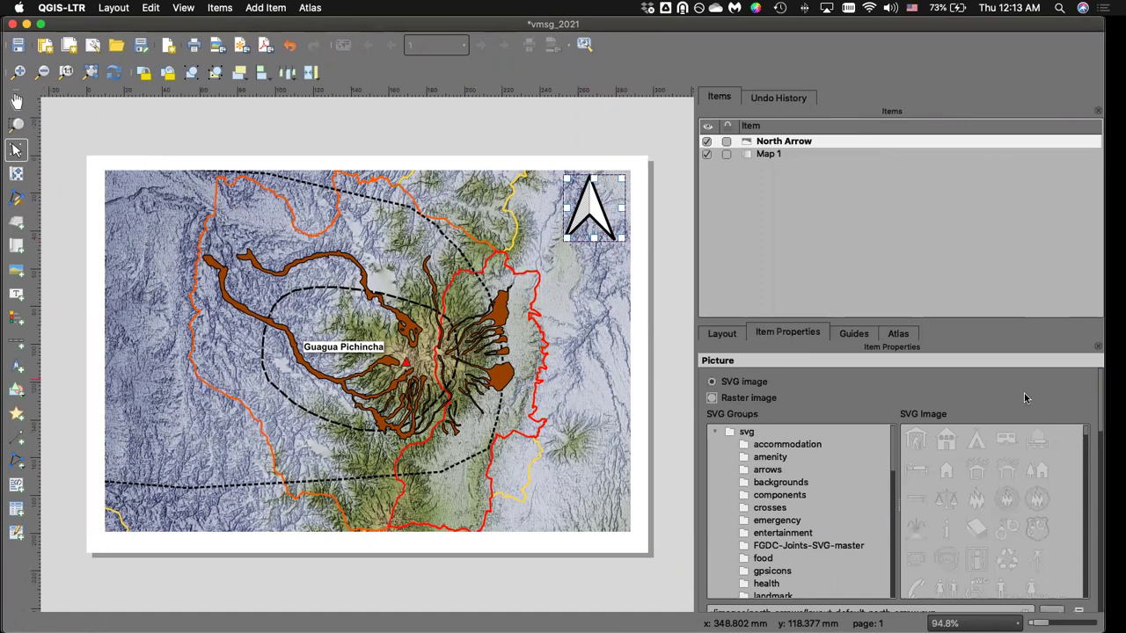
Look through the SVG groups and images for north arrow symbols.
{"action": "left_click", "coordinate": [717, 434]}
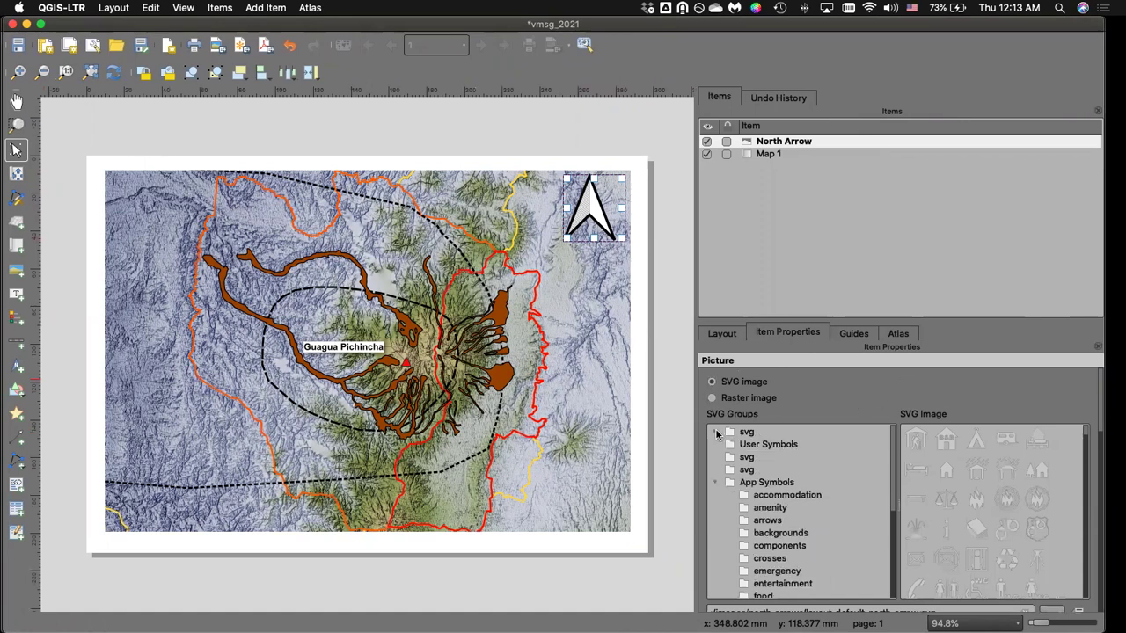
{"action": "left_click", "coordinate": [720, 482]}
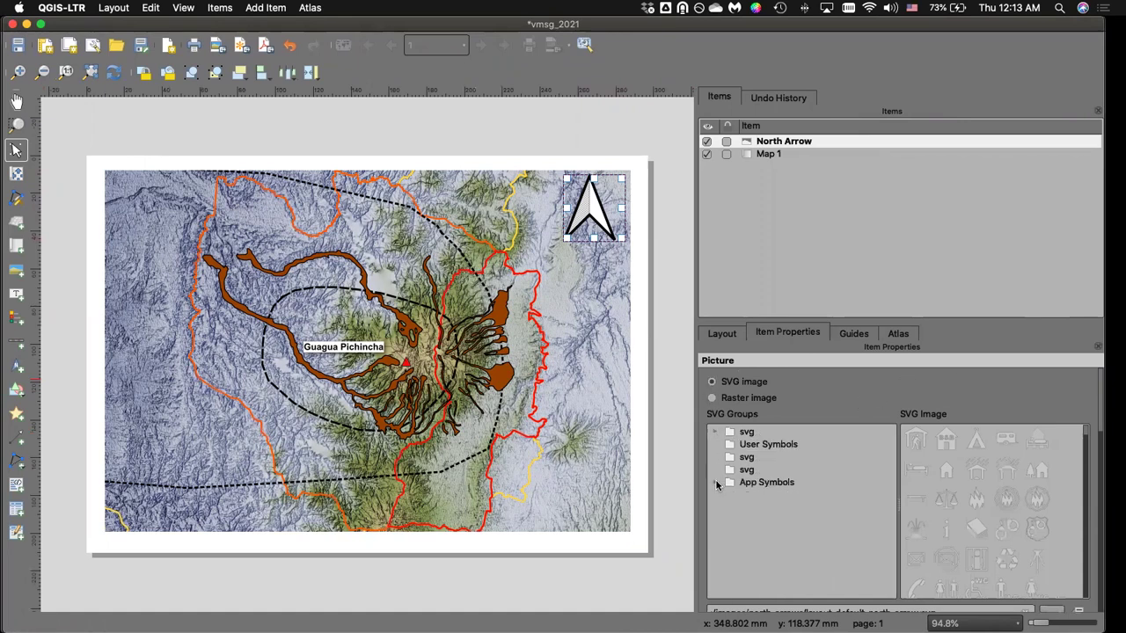
{"action": "left_click", "coordinate": [718, 483]}
{"action": "left_click", "coordinate": [718, 483]}
{"action": "scroll", "coordinate": [744, 484], "scroll_direction": "down", "scroll_amount": 3}
{"action": "scroll", "coordinate": [744, 484], "scroll_direction": "down", "scroll_amount": 5}
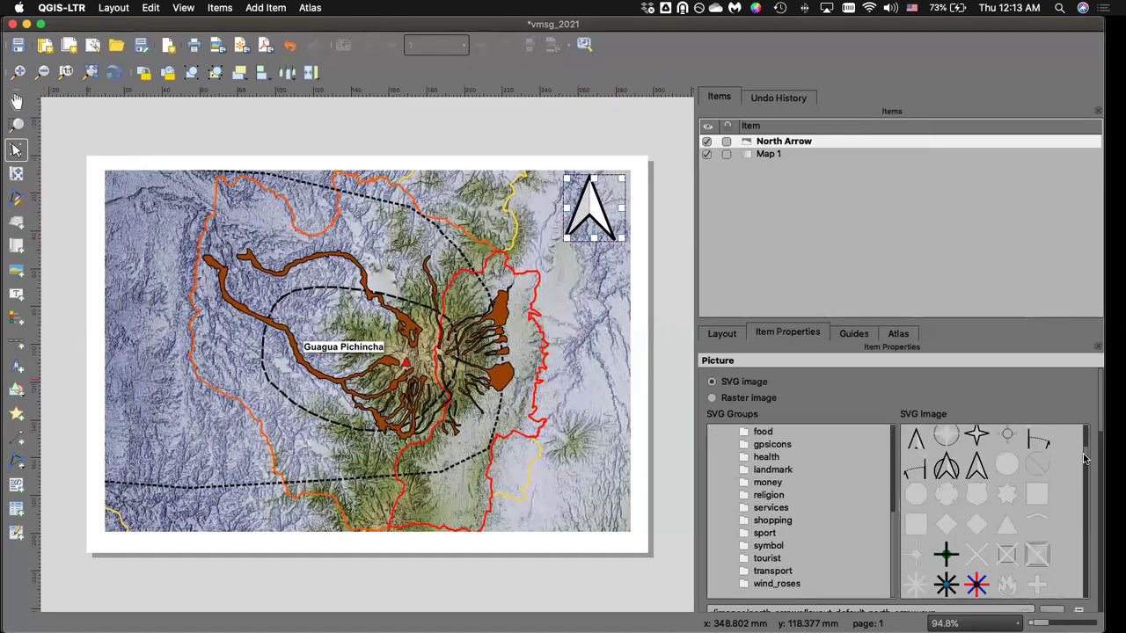
{"action": "mouse_move", "coordinate": [1086, 451]}
{"action": "left_mouse_down"}
{"action": "mouse_move", "coordinate": [1083, 432]}
{"action": "mouse_move", "coordinate": [1082, 510]}
{"action": "mouse_move", "coordinate": [1082, 446]}
{"action": "left_mouse_up"}
Try several alternative symbols for the north arrow, including the circled arrow and the plain white arrowhead.
{"action": "left_click", "coordinate": [1012, 499]}
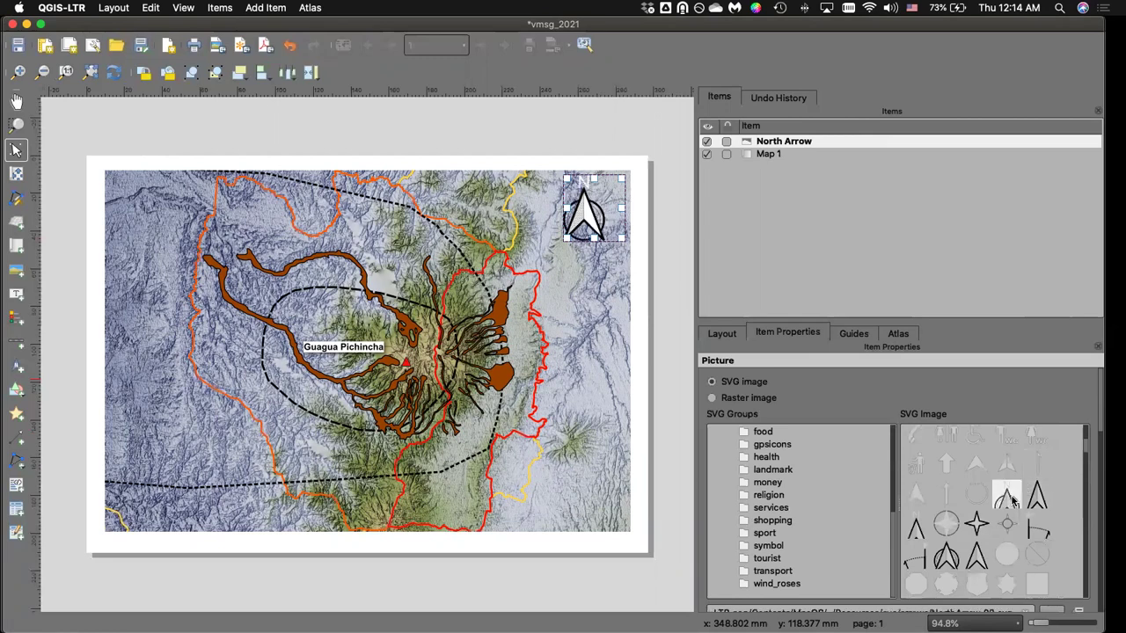
{"action": "left_click", "coordinate": [939, 559]}
{"action": "left_click", "coordinate": [921, 561]}
{"action": "left_click", "coordinate": [1036, 496]}
{"action": "left_click", "coordinate": [1038, 525]}
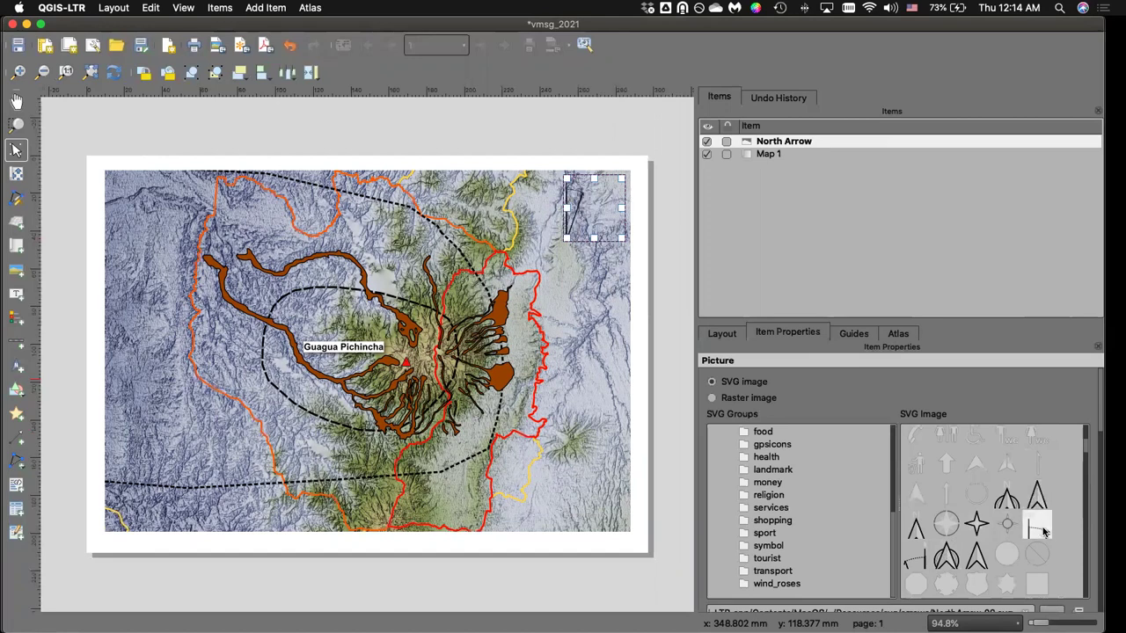
{"action": "left_click", "coordinate": [1039, 492]}
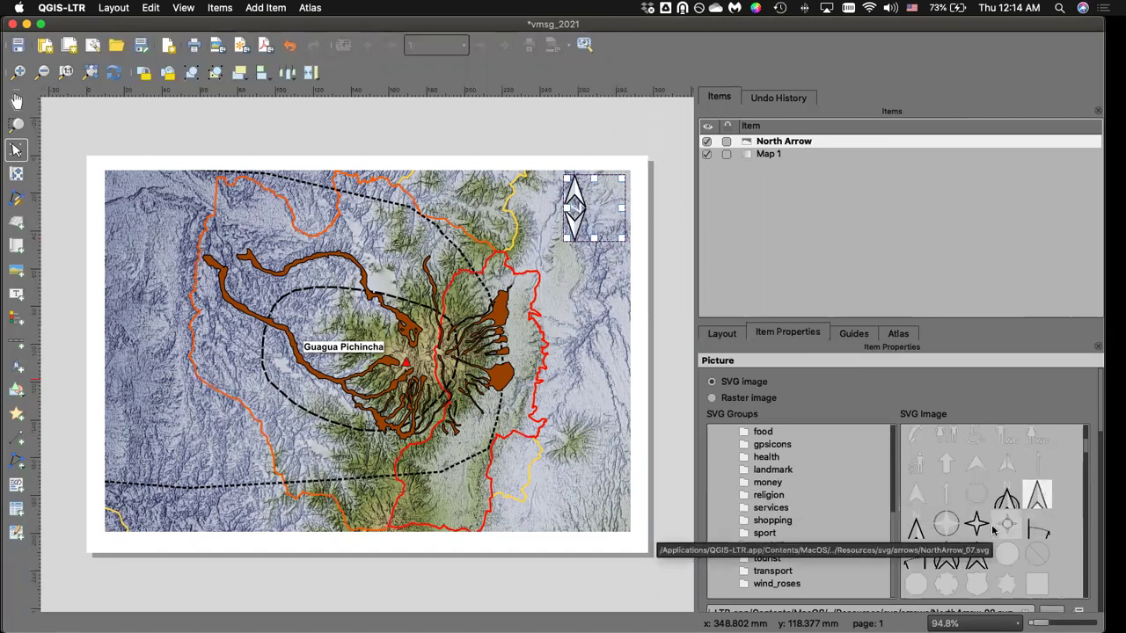
{"action": "left_click", "coordinate": [1006, 499]}
{"action": "left_click", "coordinate": [916, 499]}
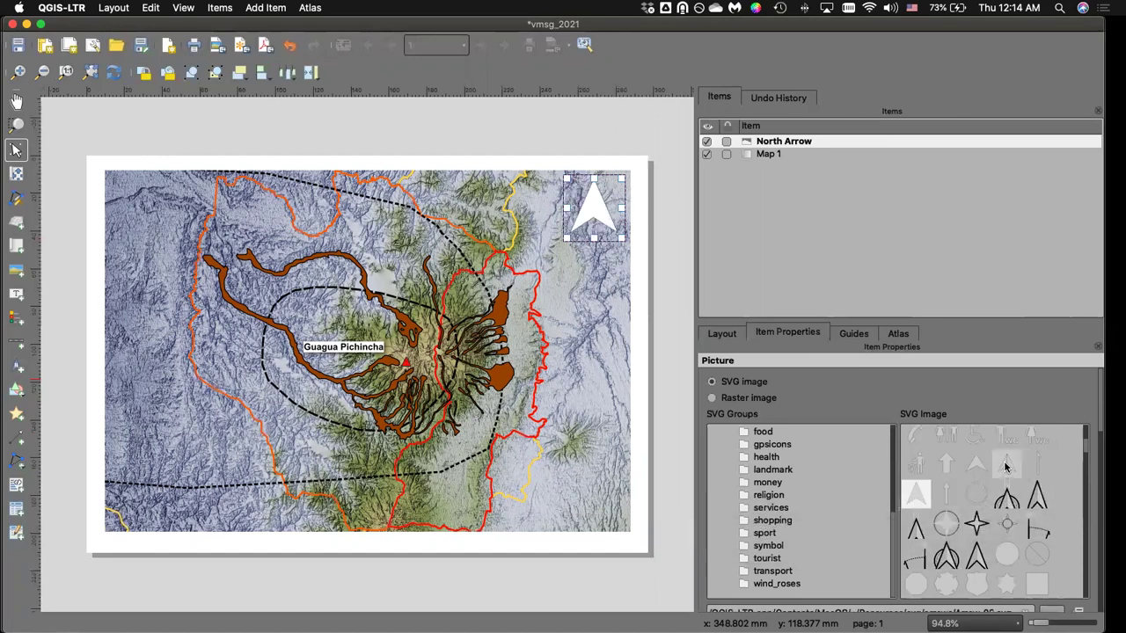
{"action": "left_click", "coordinate": [1016, 507]}
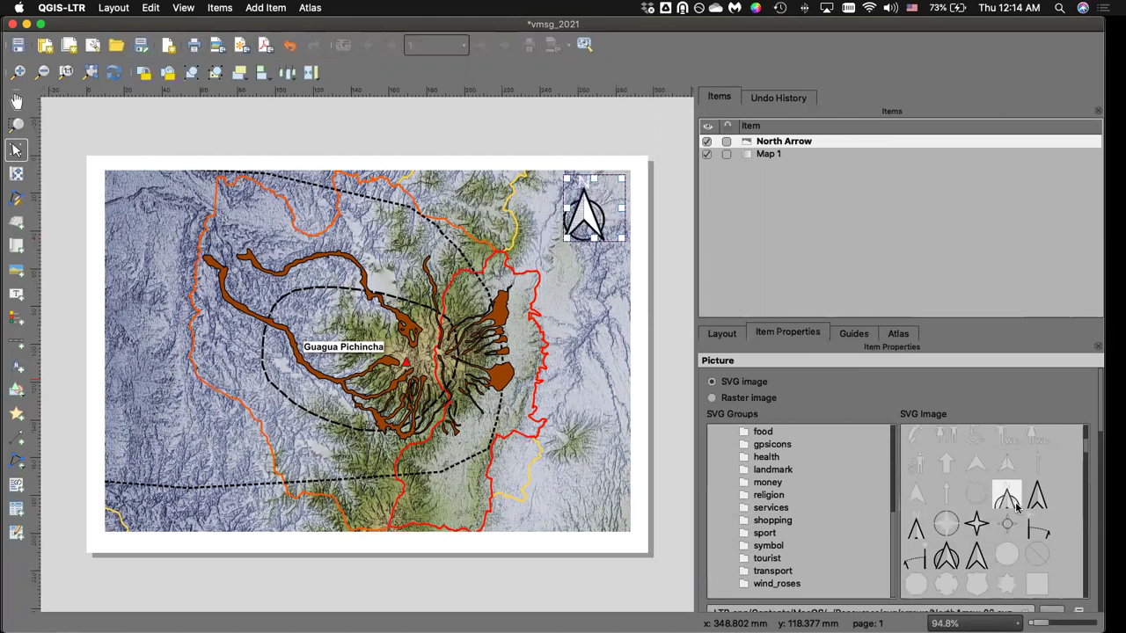
Set the north arrow's picture to the black-outlined NorthArrow_11.svg arrowhead and deselect it.
{"action": "left_click", "coordinate": [976, 554]}
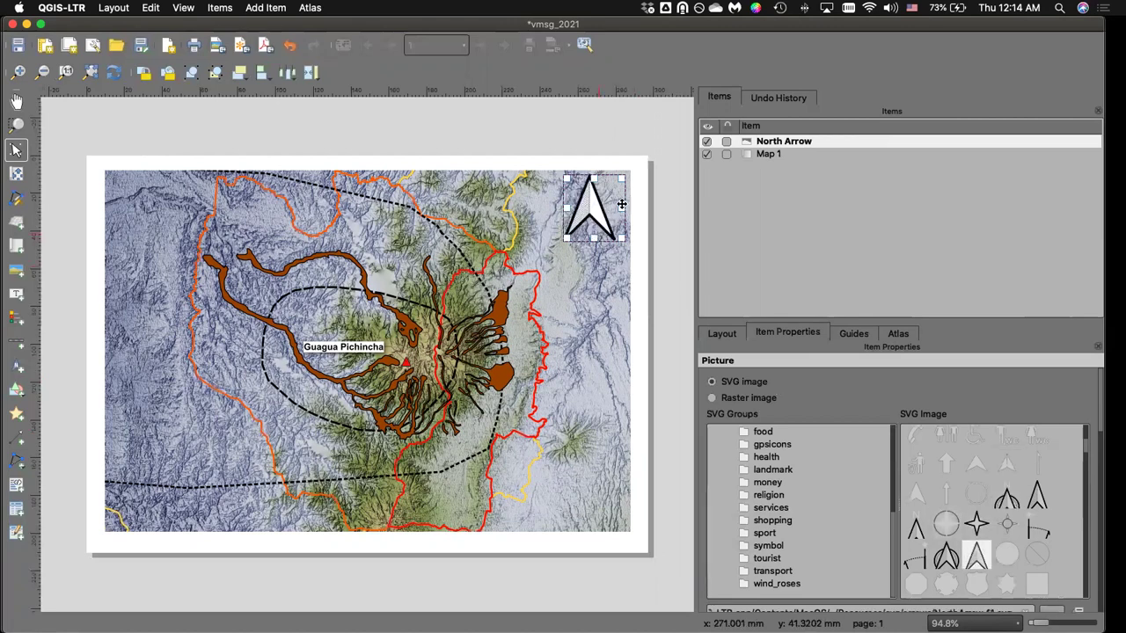
{"action": "left_click", "coordinate": [657, 218]}
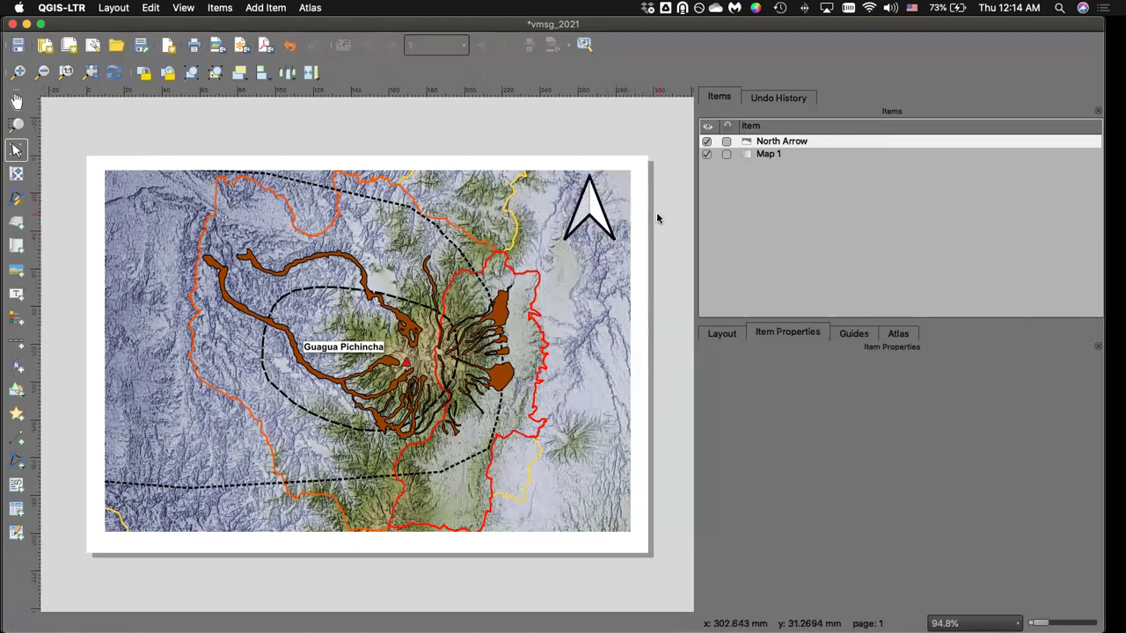
{"action": "left_click", "coordinate": [585, 220]}
{"action": "key", "text": "ctrl+minus"}
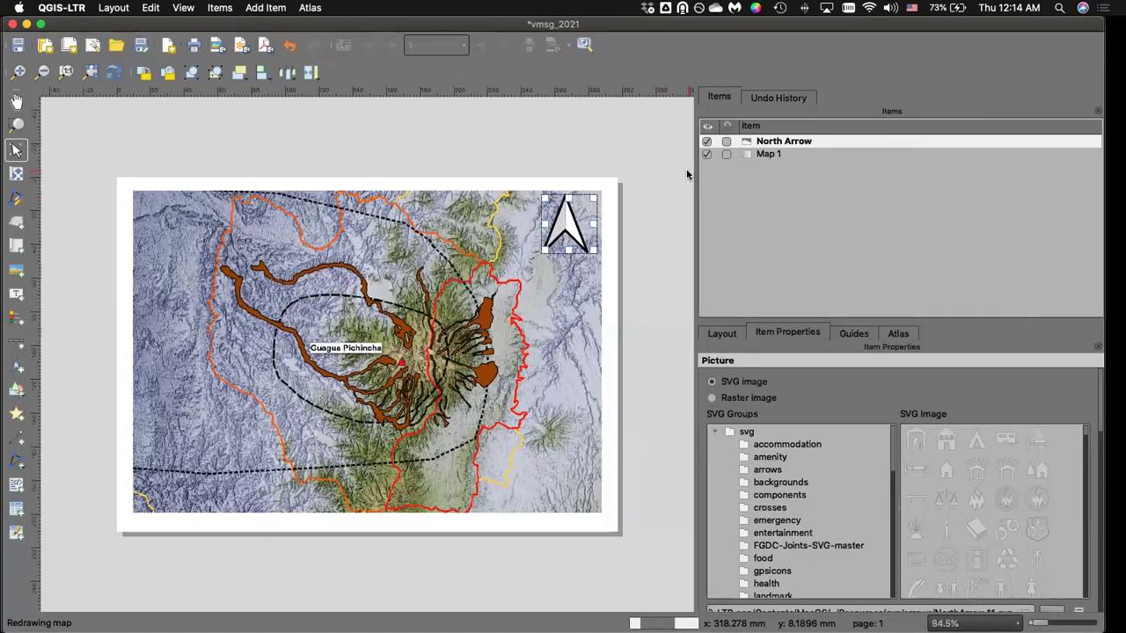
{"action": "left_click", "coordinate": [646, 200]}
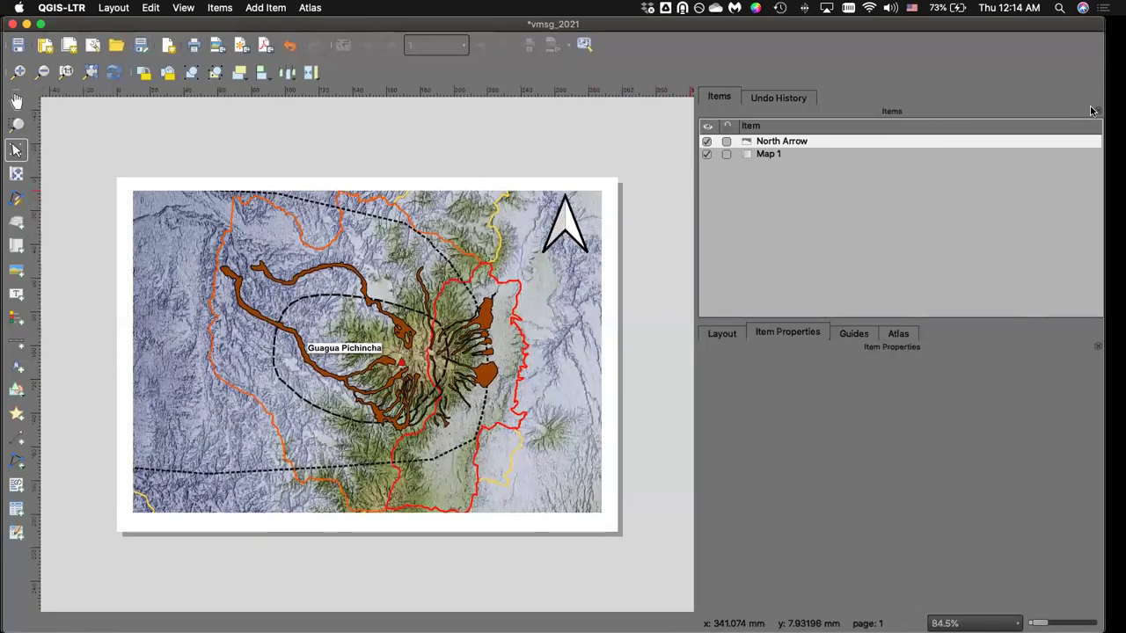
Add a scale bar along the lower edge of the map, left of centre, linked to Map 1.
{"action": "left_click", "coordinate": [265, 7]}
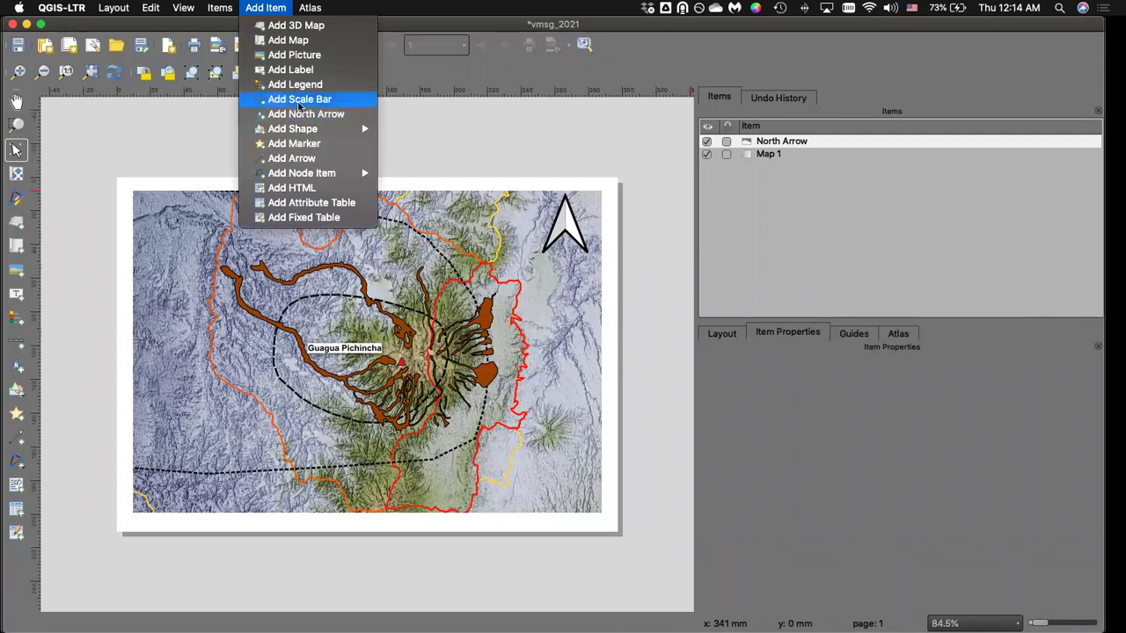
{"action": "left_click", "coordinate": [300, 99]}
{"action": "left_click_drag", "start_coordinate": [215, 490], "coordinate": [531, 515]}
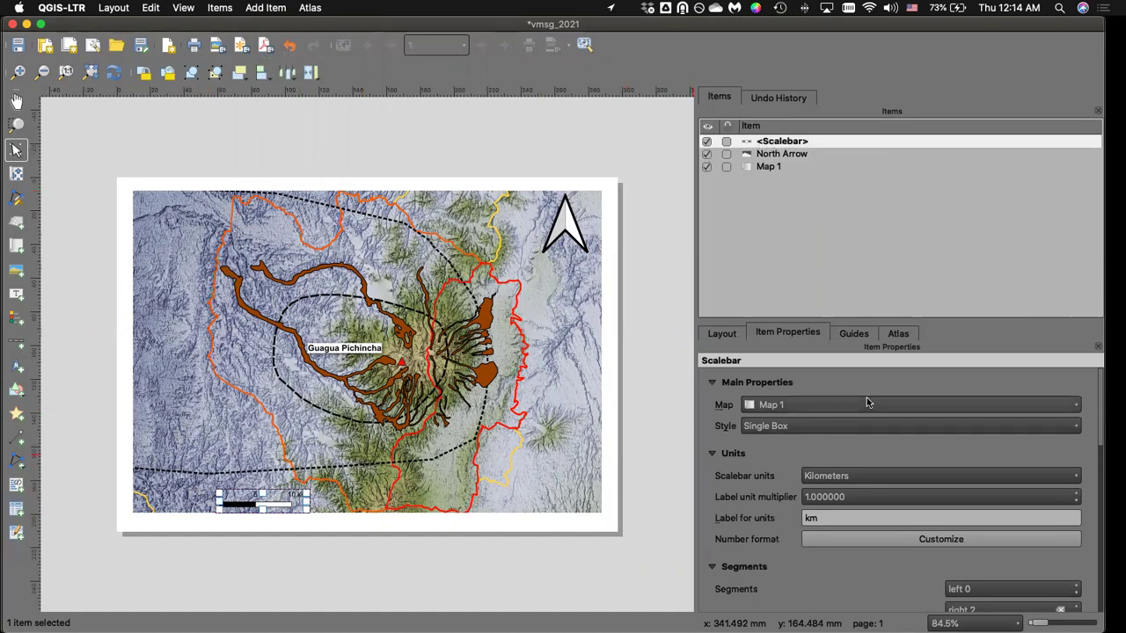
{"action": "left_click", "coordinate": [1068, 402]}
{"action": "left_click", "coordinate": [1024, 388]}
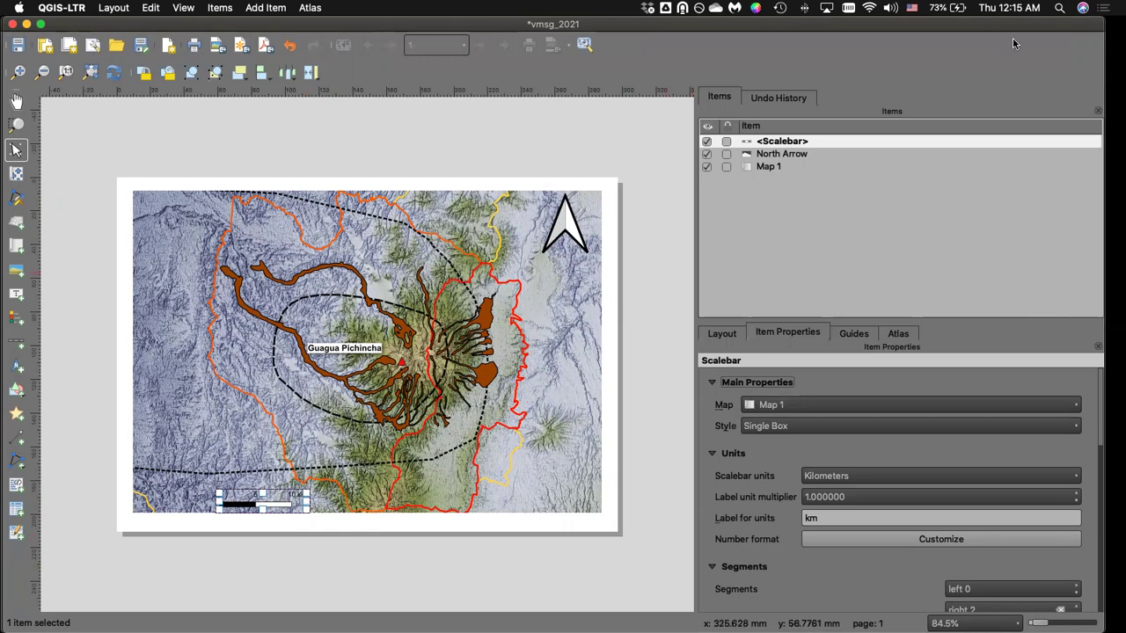
Check Map 1's item properties and return to the scalebar's properties.
{"action": "left_click", "coordinate": [779, 167]}
{"action": "right_click", "coordinate": [781, 170]}
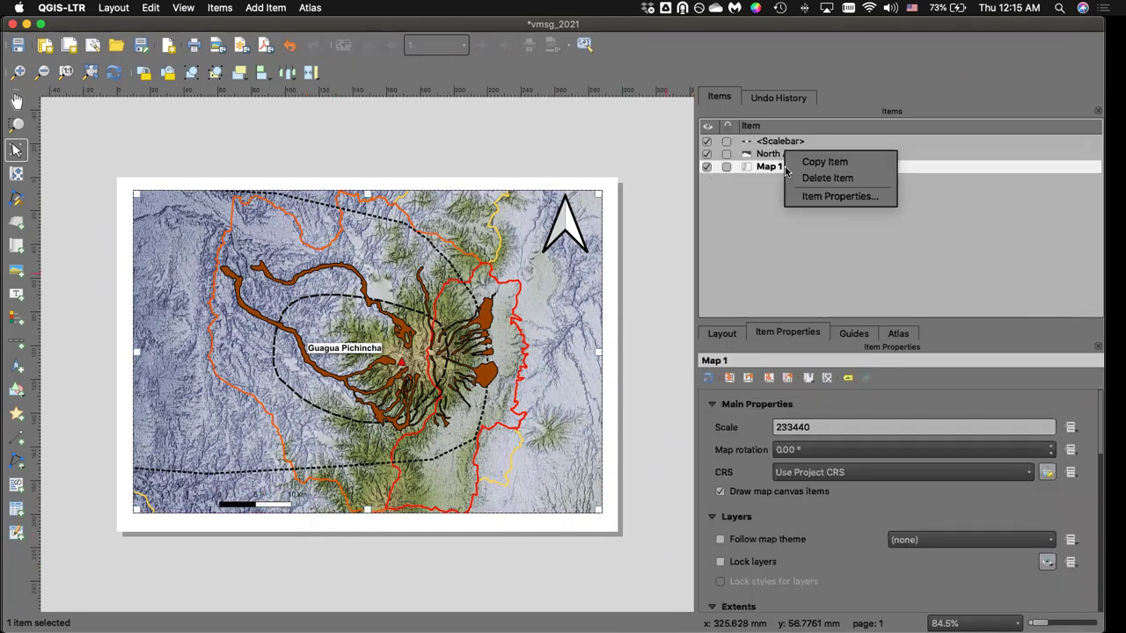
{"action": "left_click", "coordinate": [778, 167]}
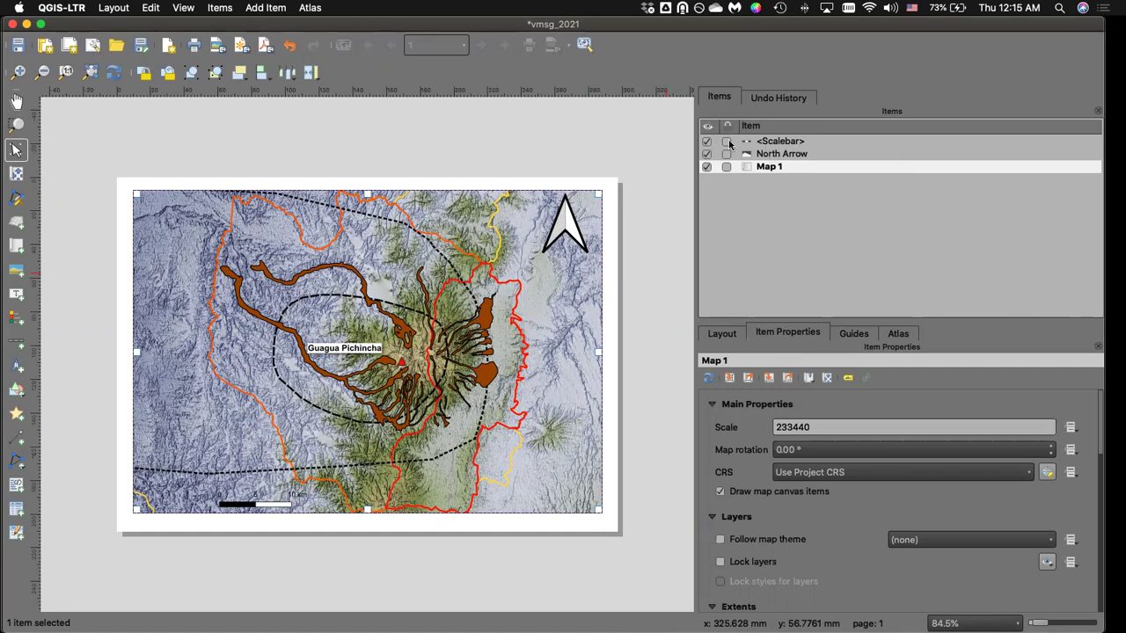
{"action": "left_click", "coordinate": [777, 143]}
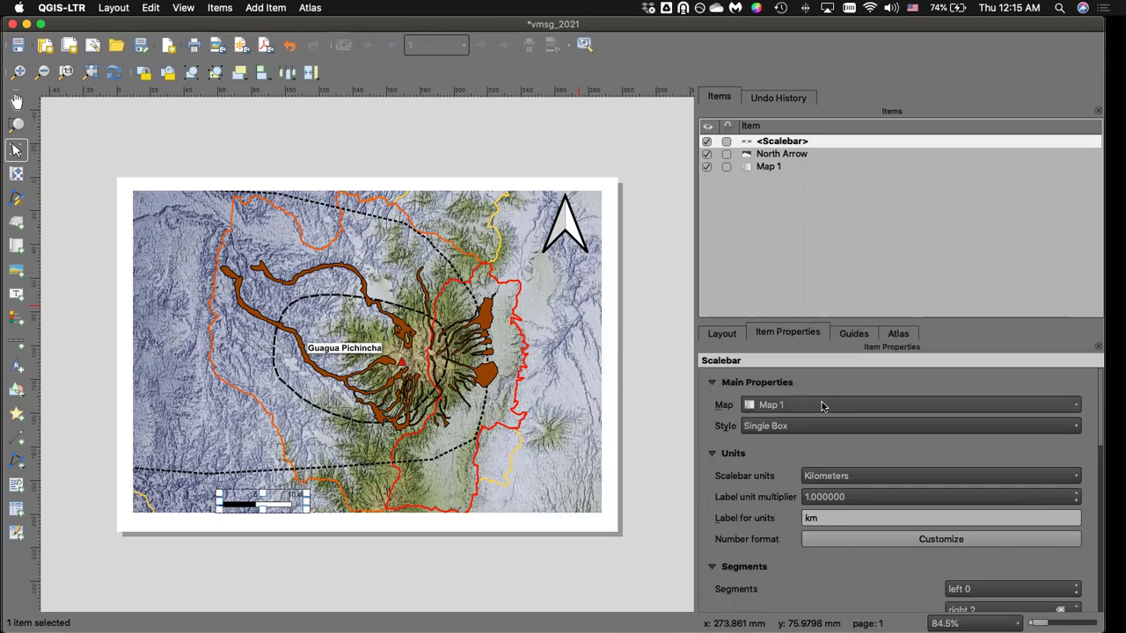
Try the Line Ticks Middle and Stepped Line styles on the scalebar and settle on Double Box.
{"action": "left_click", "coordinate": [813, 429]}
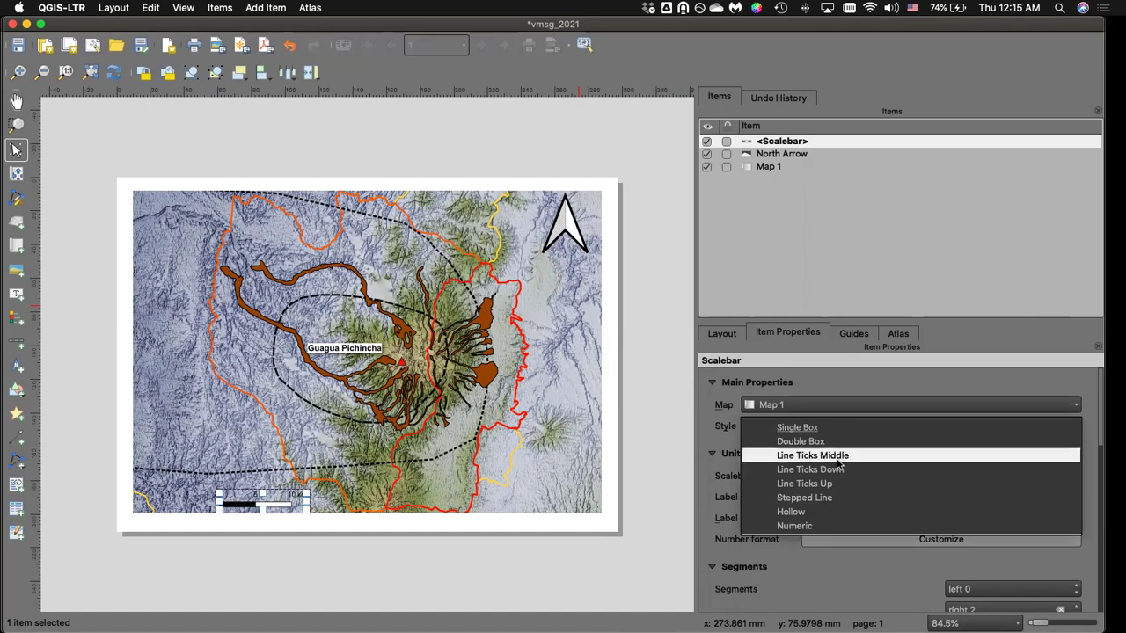
{"action": "left_click", "coordinate": [831, 456]}
{"action": "left_click", "coordinate": [819, 427]}
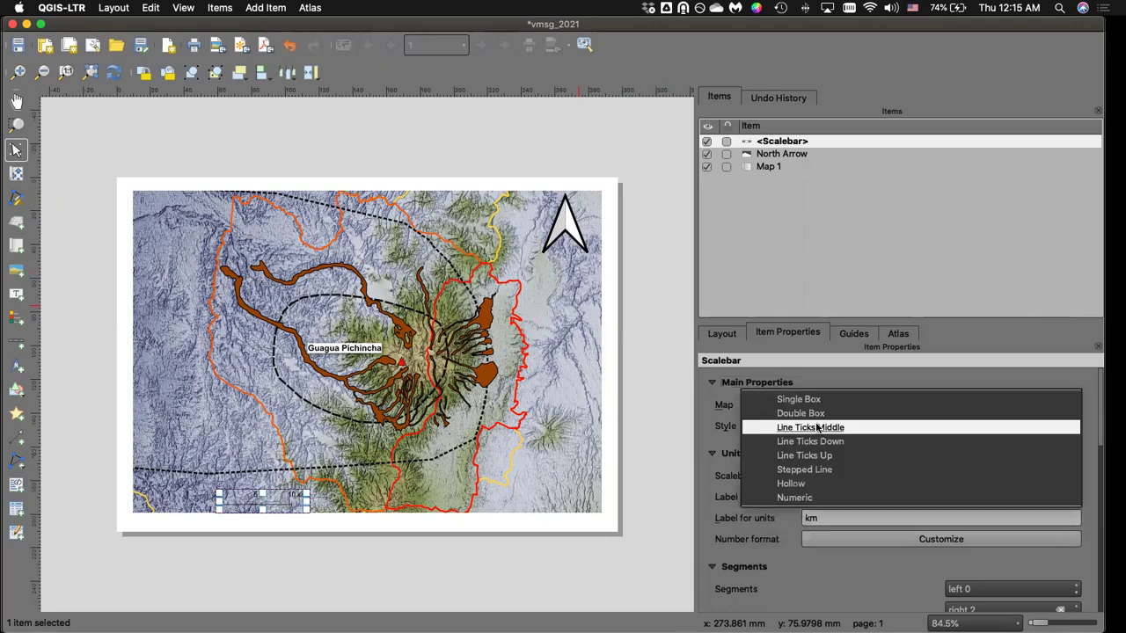
{"action": "left_click", "coordinate": [814, 413]}
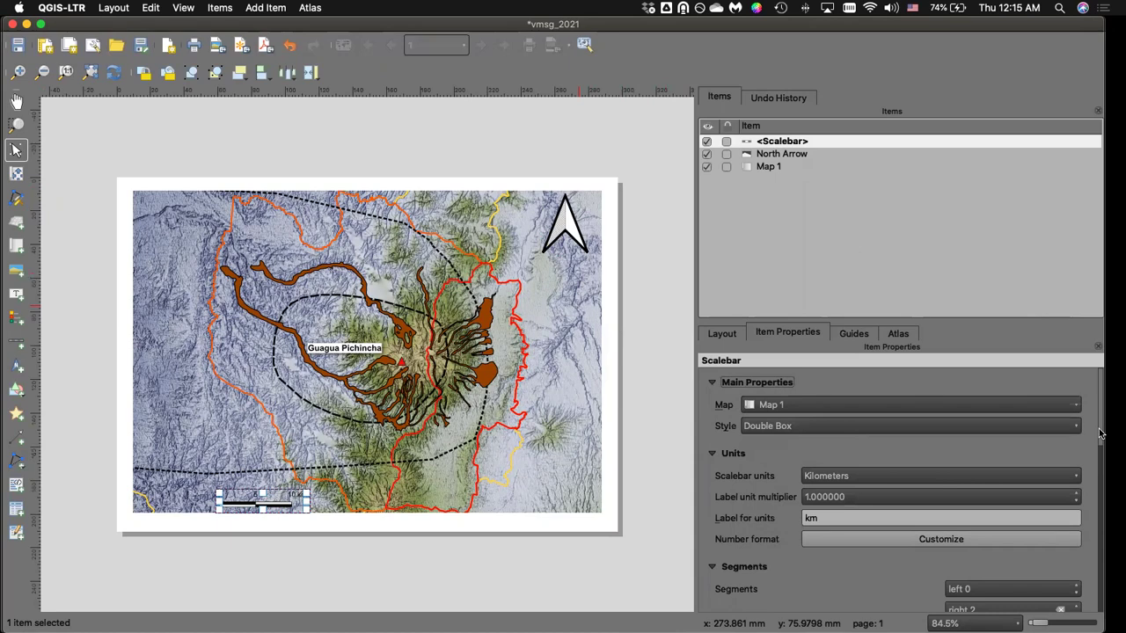
{"action": "left_click", "coordinate": [1048, 427]}
{"action": "left_click", "coordinate": [782, 485]}
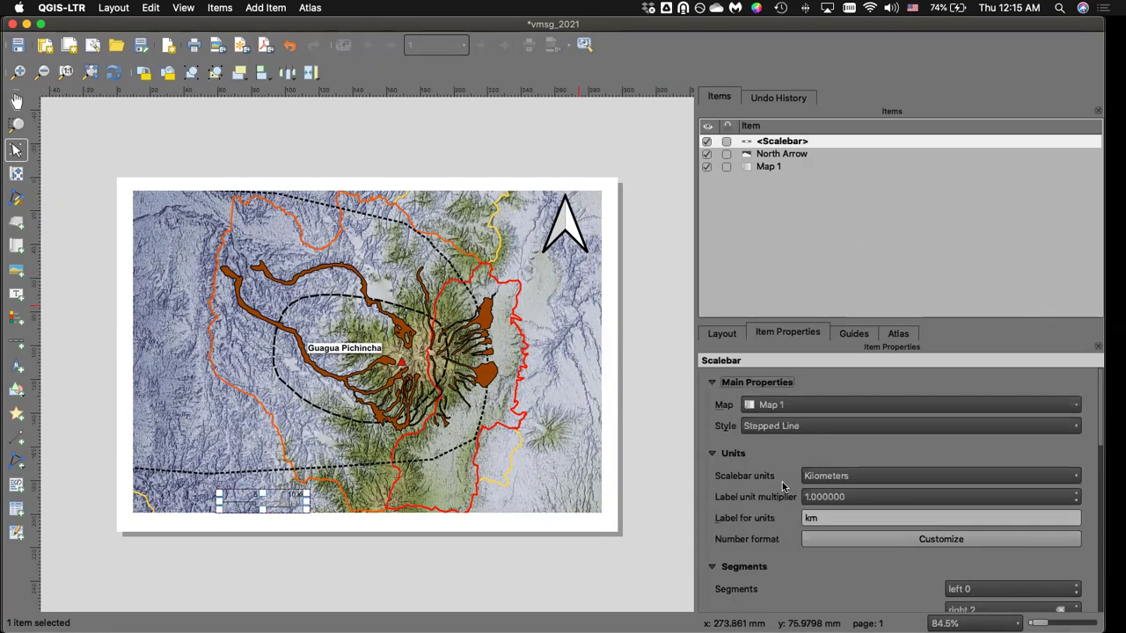
{"action": "left_click", "coordinate": [819, 429]}
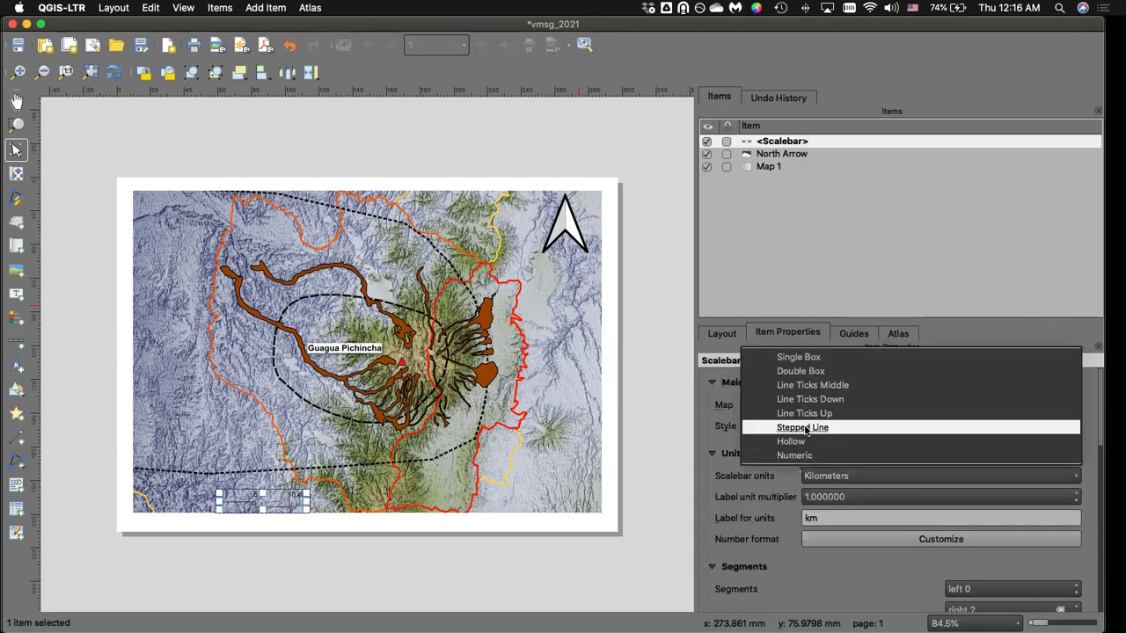
{"action": "left_click", "coordinate": [809, 377]}
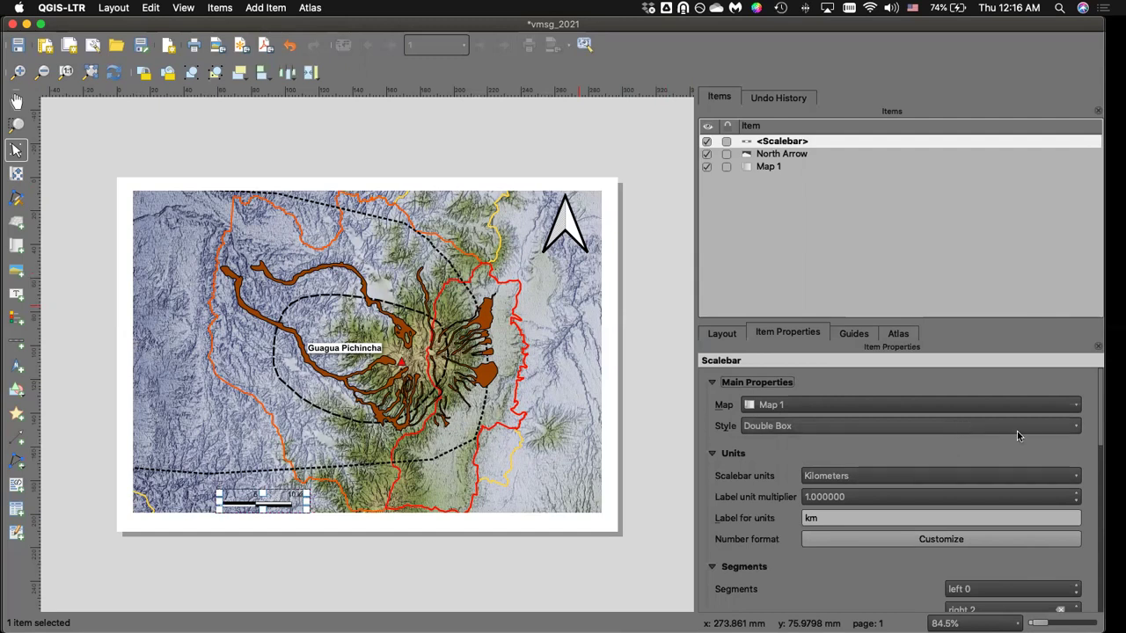
Set the scalebar units to Meters and inspect its labels up close.
{"action": "left_click", "coordinate": [1075, 476]}
{"action": "left_click", "coordinate": [1076, 477]}
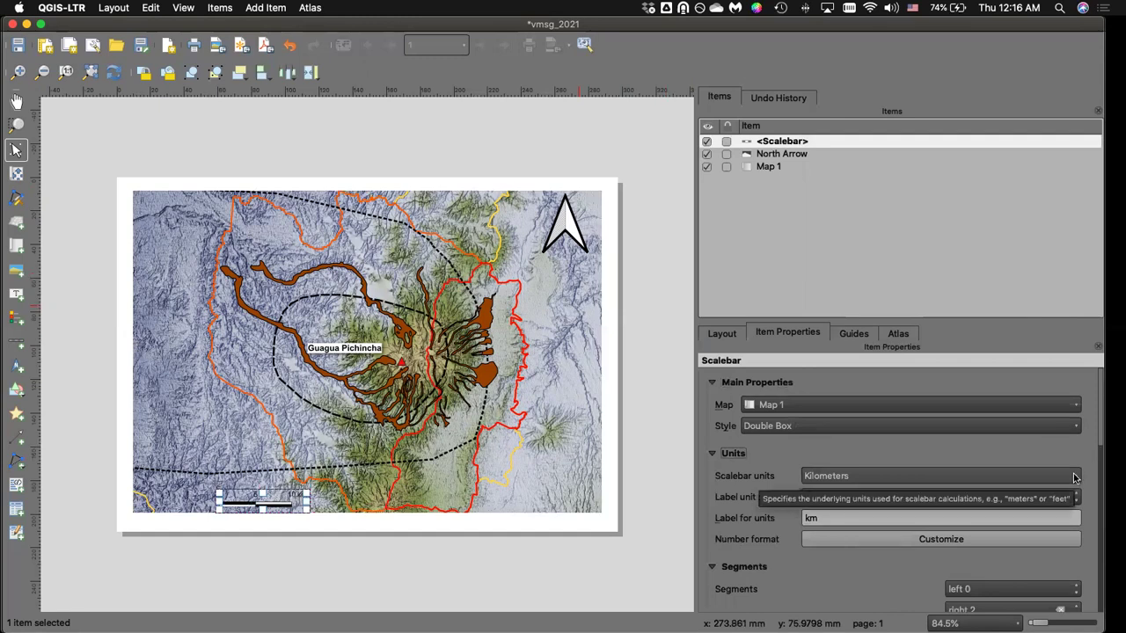
{"action": "left_click", "coordinate": [1074, 477]}
{"action": "left_click", "coordinate": [1042, 463]}
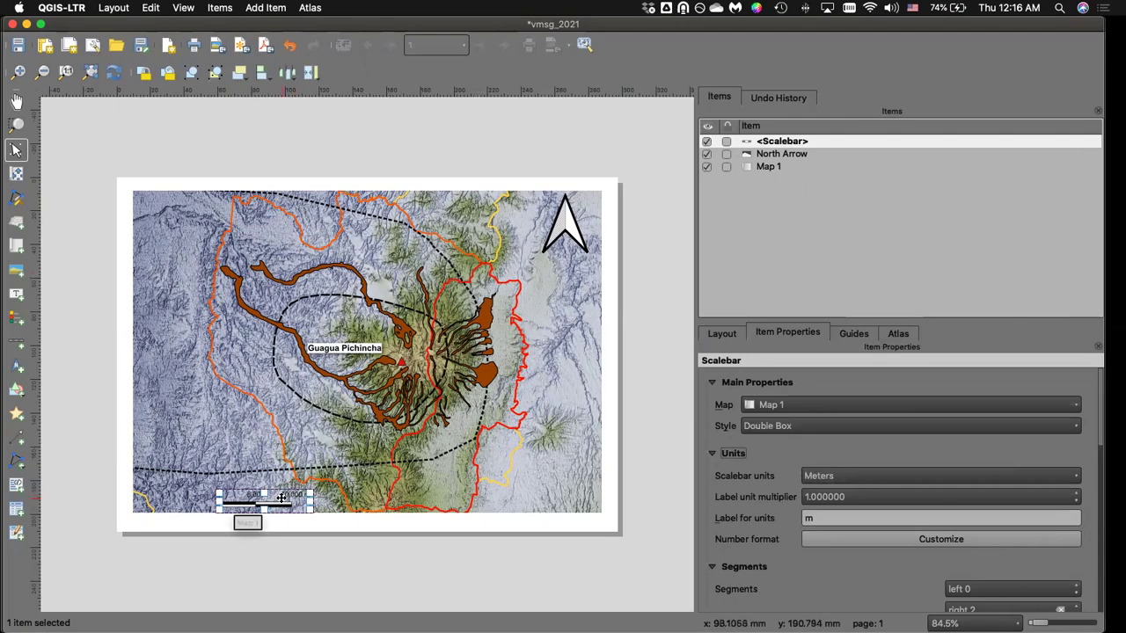
{"action": "scroll", "coordinate": [288, 494], "scroll_direction": "up", "scroll_amount": 5}
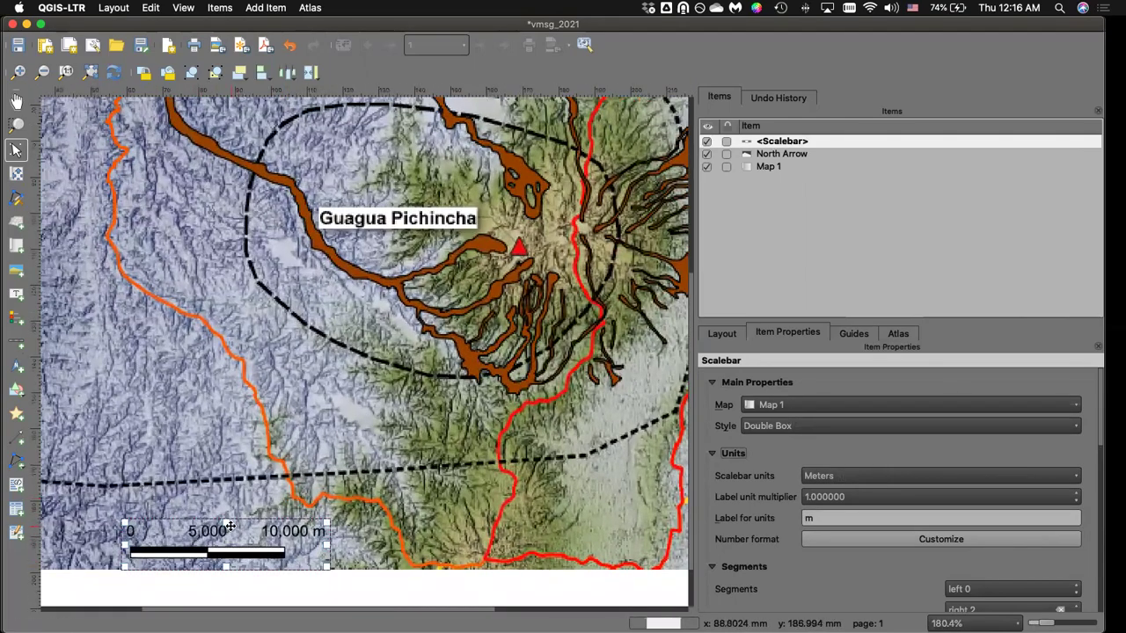
{"action": "scroll", "coordinate": [220, 515], "scroll_direction": "up", "scroll_amount": 2}
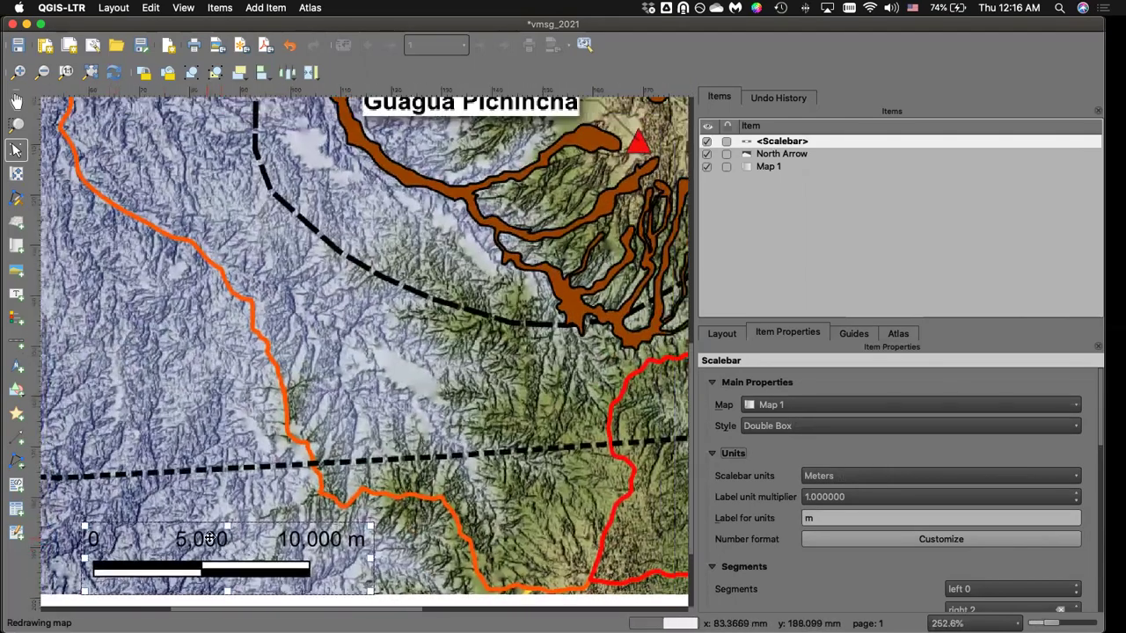
Set the scalebar units to Kilometers, comparing them with Miles before settling on Kilometers.
{"action": "left_click", "coordinate": [921, 476]}
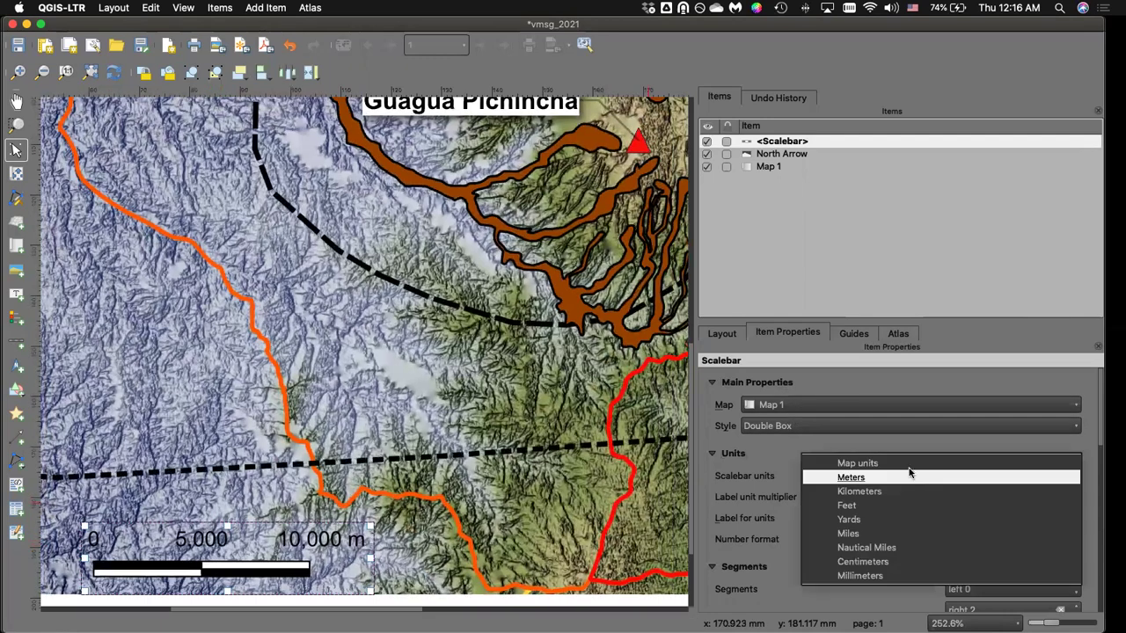
{"action": "left_click", "coordinate": [891, 491]}
{"action": "left_click", "coordinate": [917, 481]}
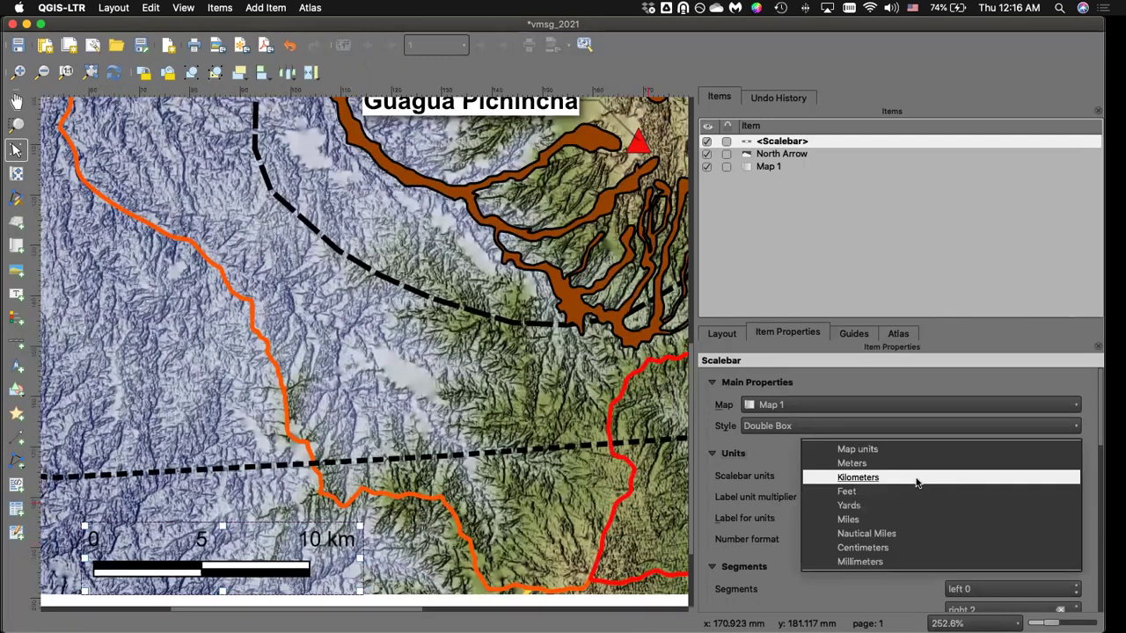
{"action": "left_click", "coordinate": [862, 521]}
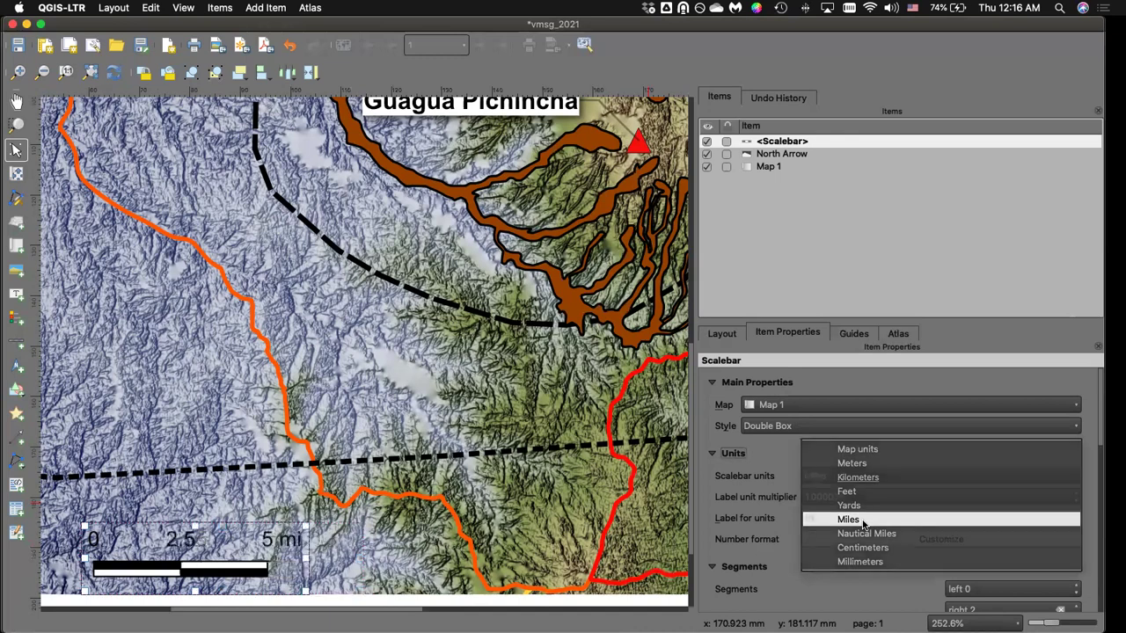
{"action": "left_click", "coordinate": [818, 467]}
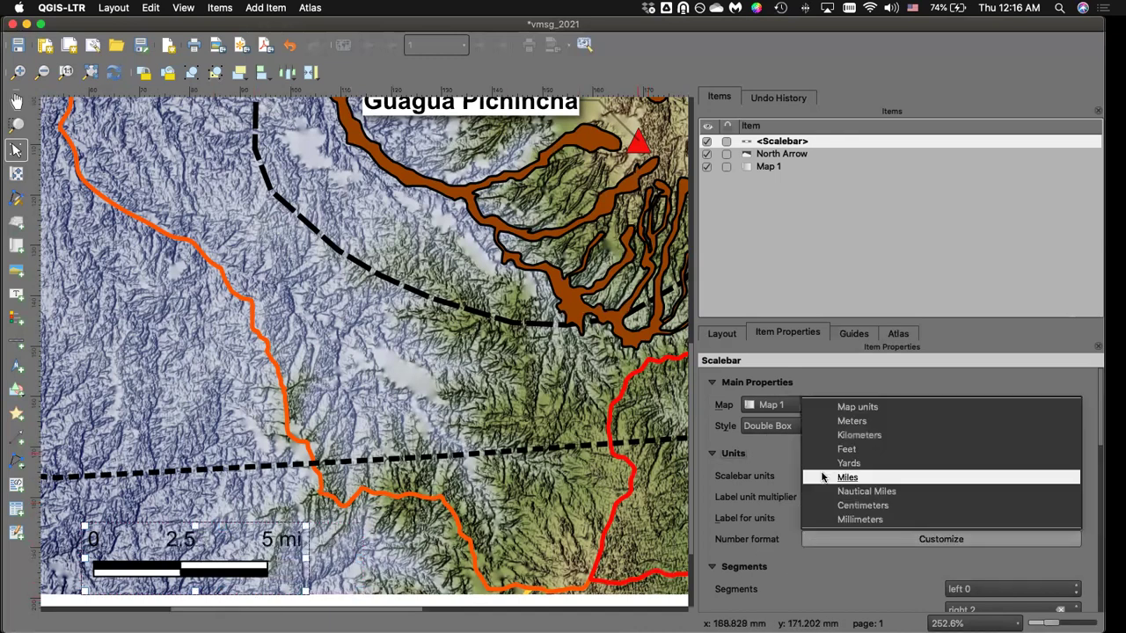
{"action": "left_click", "coordinate": [866, 435]}
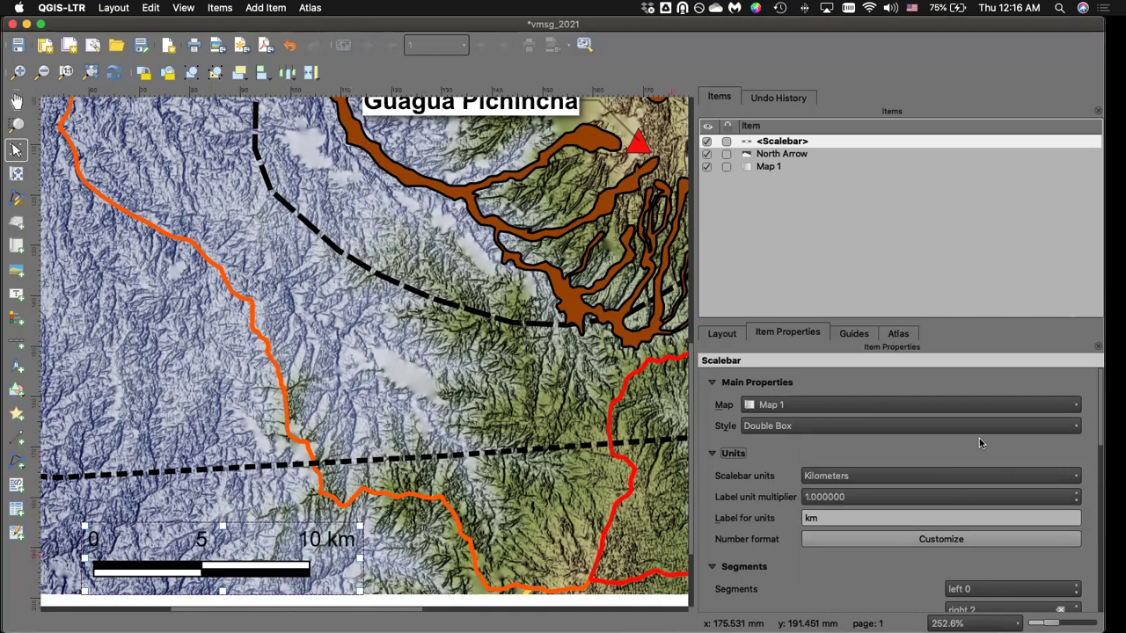
Set the scalebar to 6 right segments and check its full length on the page.
{"action": "left_click_drag", "start_coordinate": [1099, 441], "coordinate": [1095, 488]}
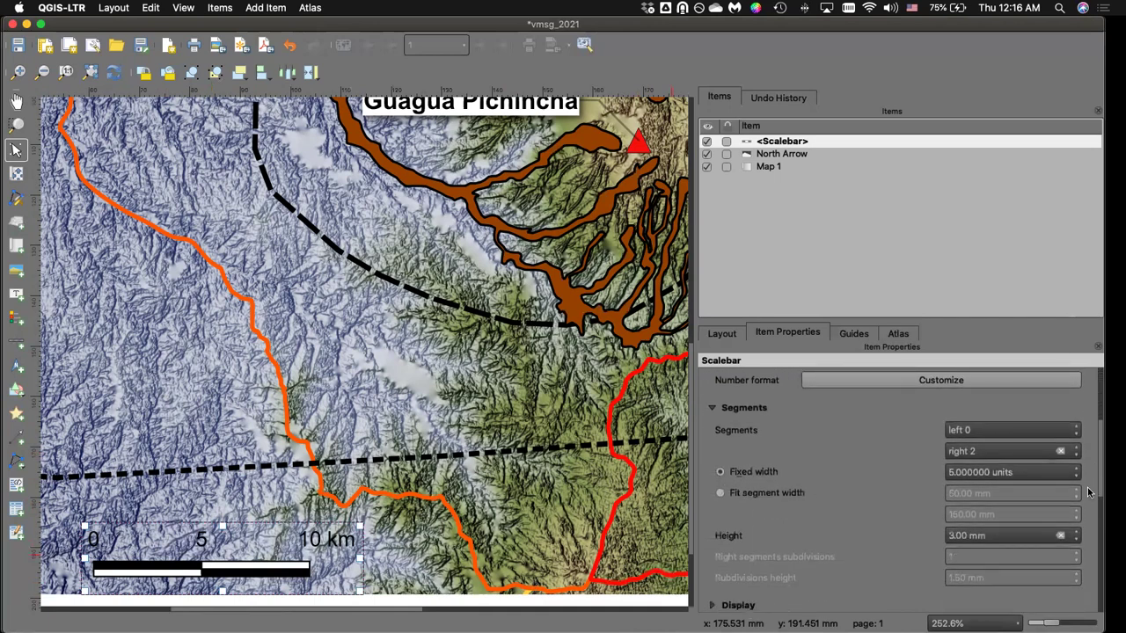
{"action": "scroll", "coordinate": [1088, 492], "scroll_direction": "up", "scroll_amount": 1}
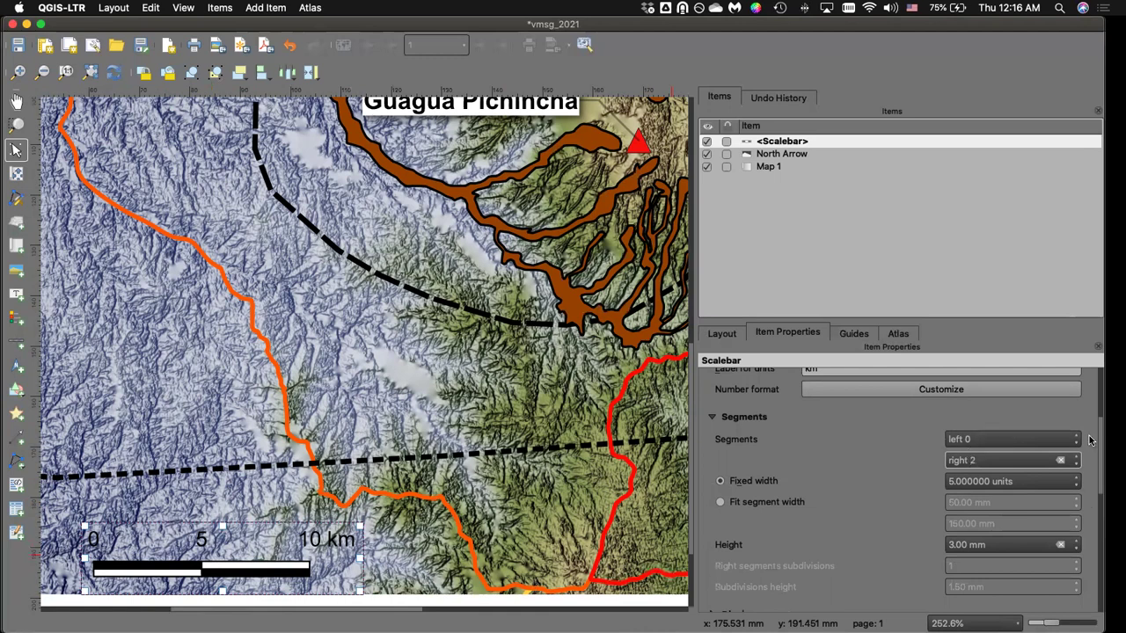
{"action": "scroll", "coordinate": [1102, 439], "scroll_direction": "up", "scroll_amount": 2}
{"action": "scroll", "coordinate": [1099, 441], "scroll_direction": "down", "scroll_amount": 3}
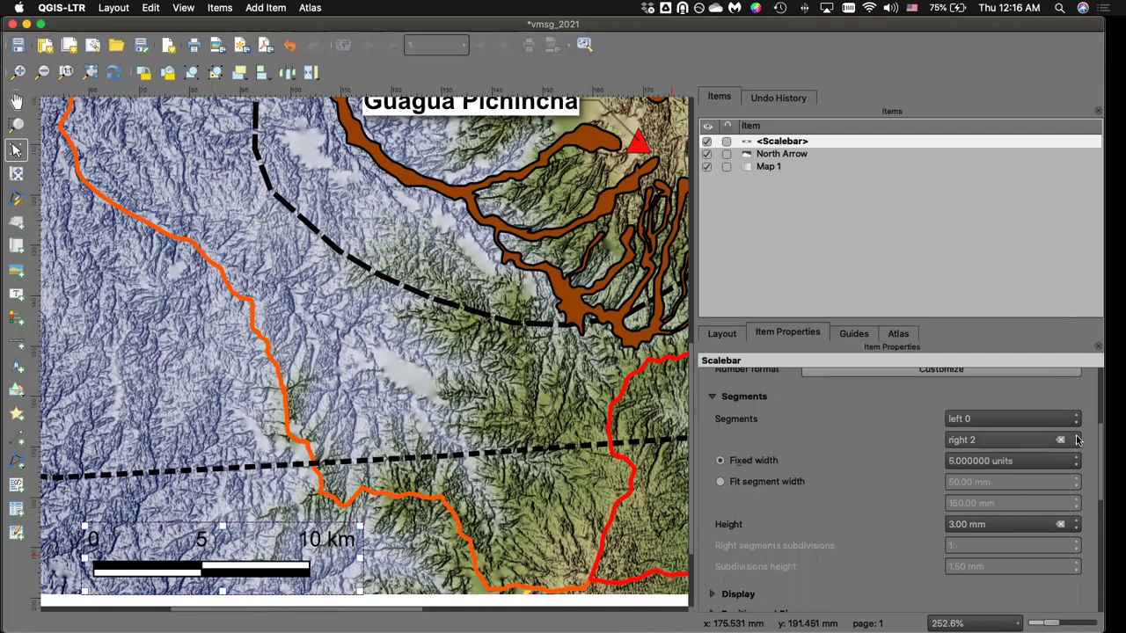
{"action": "left_click", "coordinate": [1075, 437]}
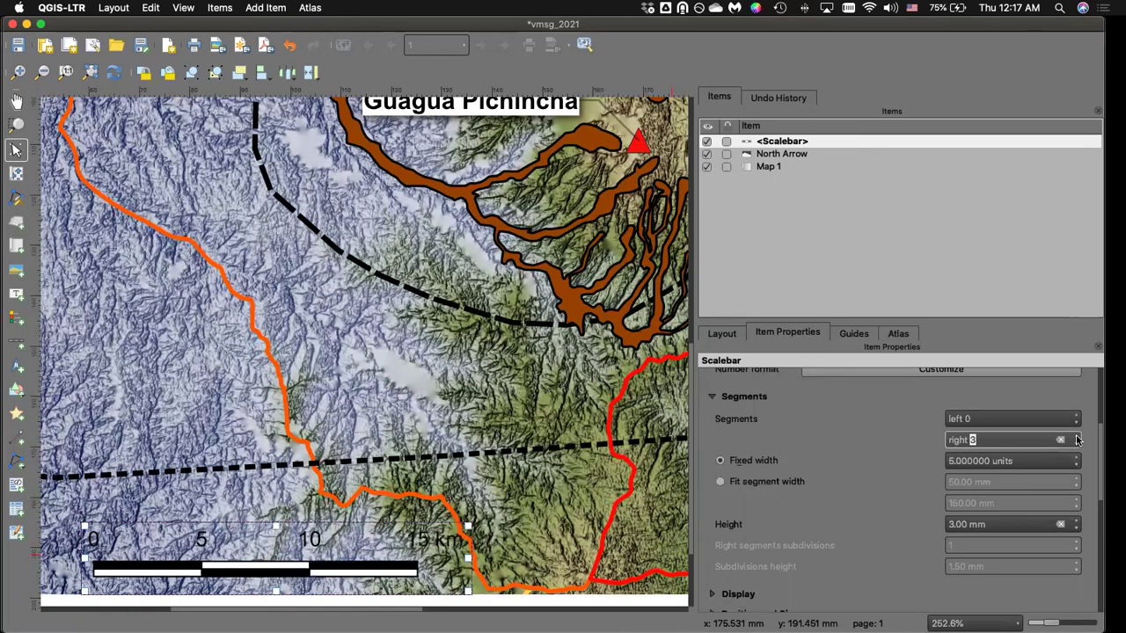
{"action": "left_click", "coordinate": [1075, 437]}
{"action": "left_click", "coordinate": [1075, 437]}
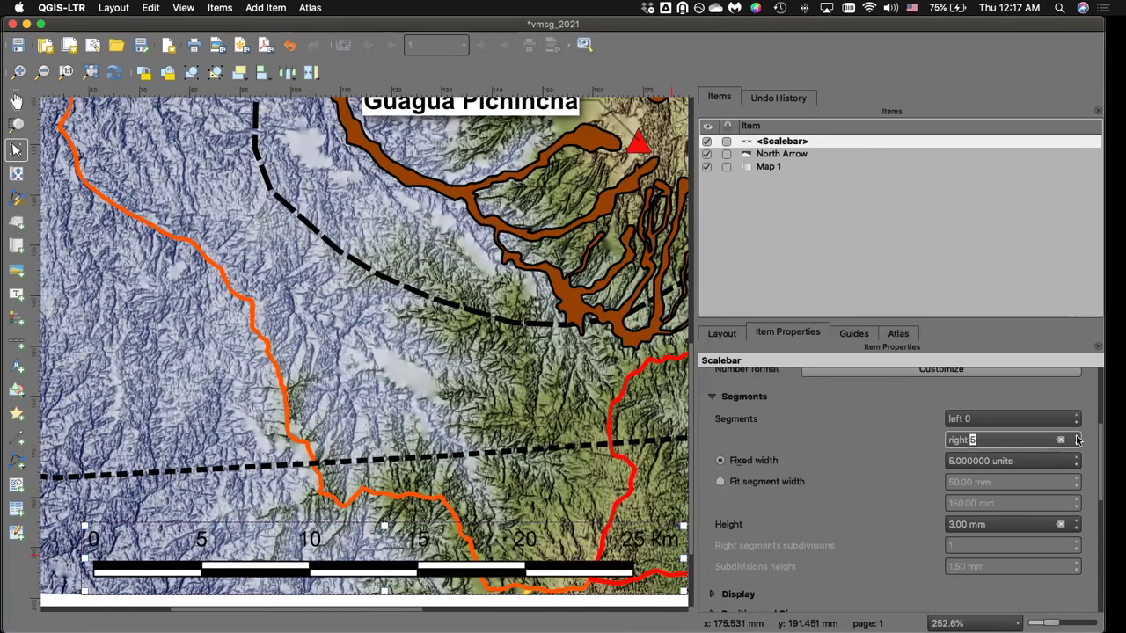
{"action": "left_click", "coordinate": [1075, 437]}
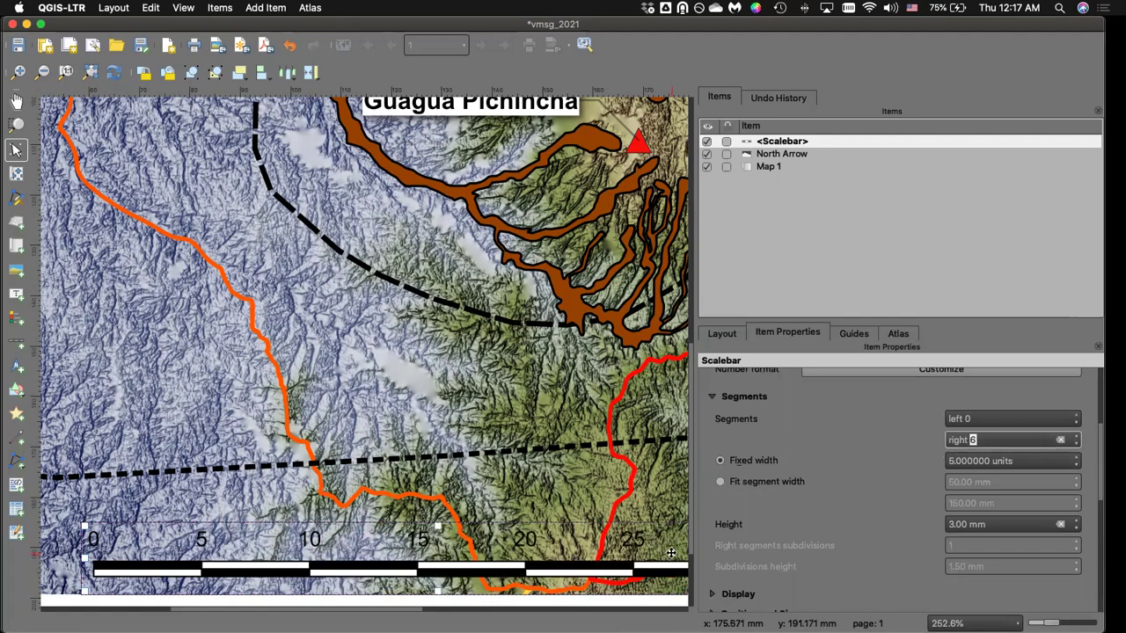
{"action": "scroll", "coordinate": [670, 556], "scroll_direction": "down", "scroll_amount": 2}
{"action": "scroll", "coordinate": [670, 556], "scroll_direction": "down", "scroll_amount": 1}
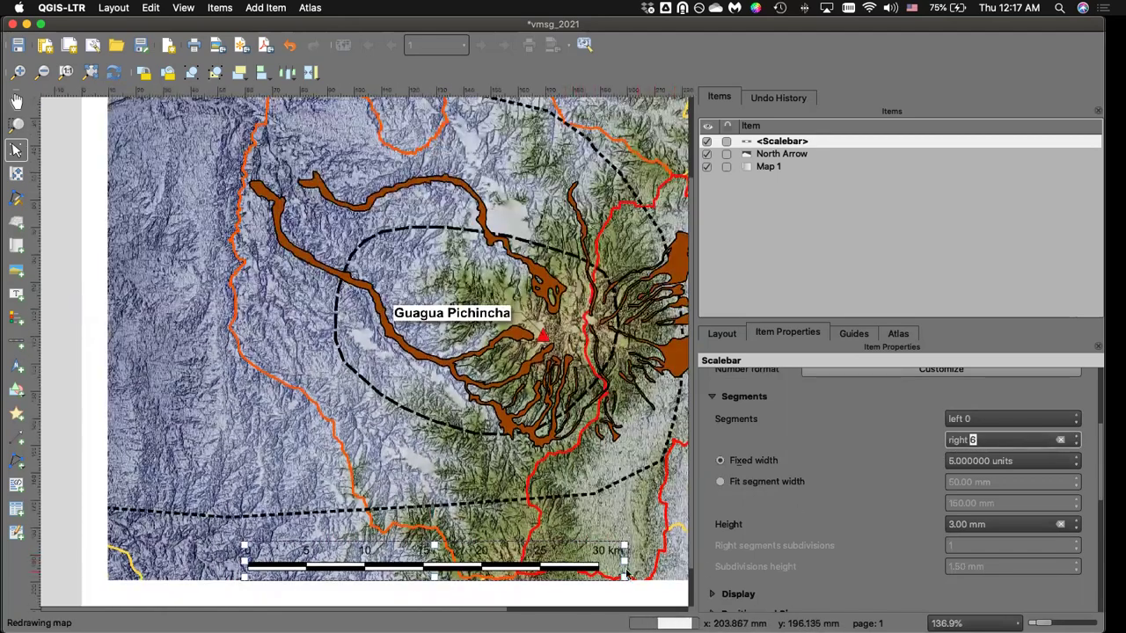
Set the scalebar's fixed segment width to 4 units.
{"action": "left_click", "coordinate": [1076, 468]}
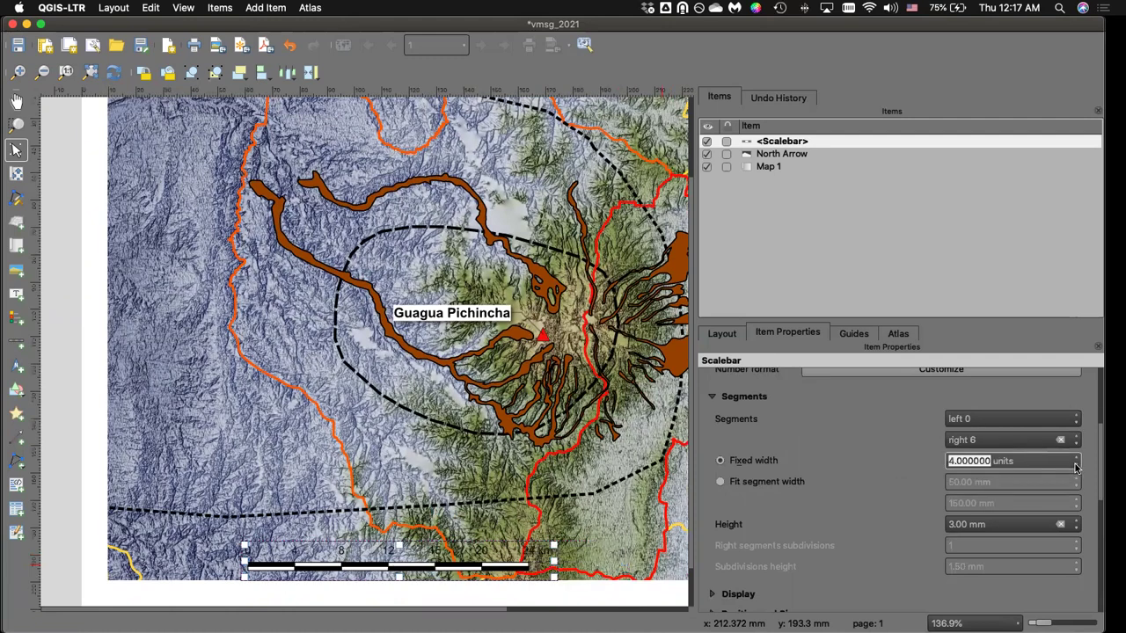
{"action": "left_click", "coordinate": [1075, 468]}
{"action": "left_click", "coordinate": [1074, 458]}
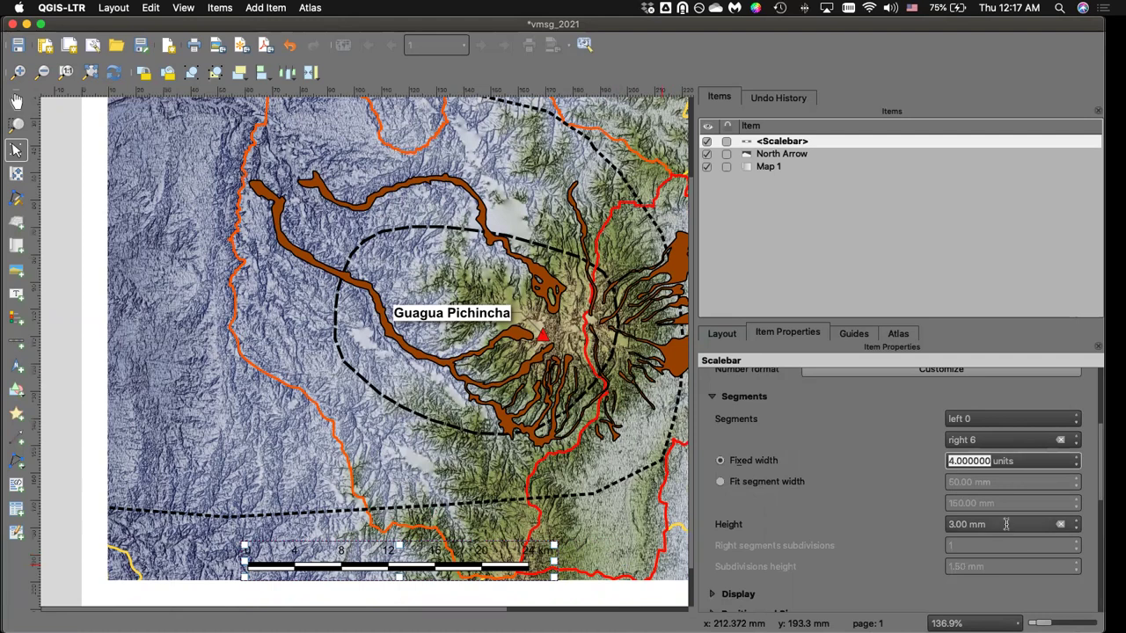
Adjust the scalebar height, trying 7 mm before settling on 5 mm.
{"action": "left_click", "coordinate": [1075, 520]}
{"action": "left_click", "coordinate": [1075, 521]}
{"action": "left_click", "coordinate": [1074, 520]}
{"action": "left_click", "coordinate": [1075, 520]}
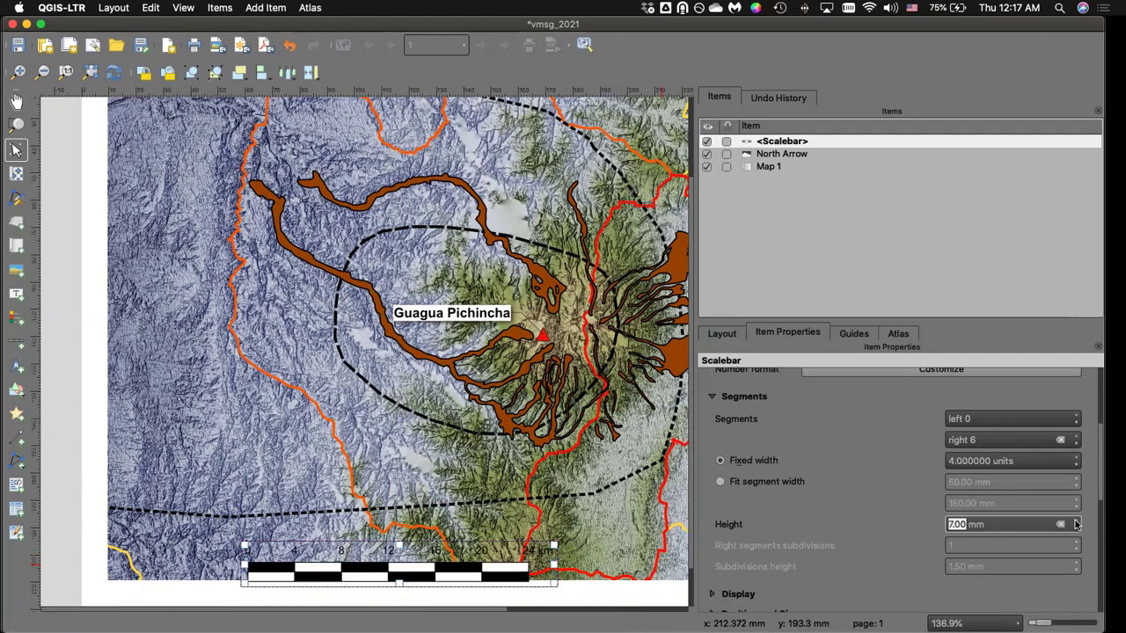
{"action": "left_click", "coordinate": [1074, 530]}
{"action": "left_click", "coordinate": [1074, 530]}
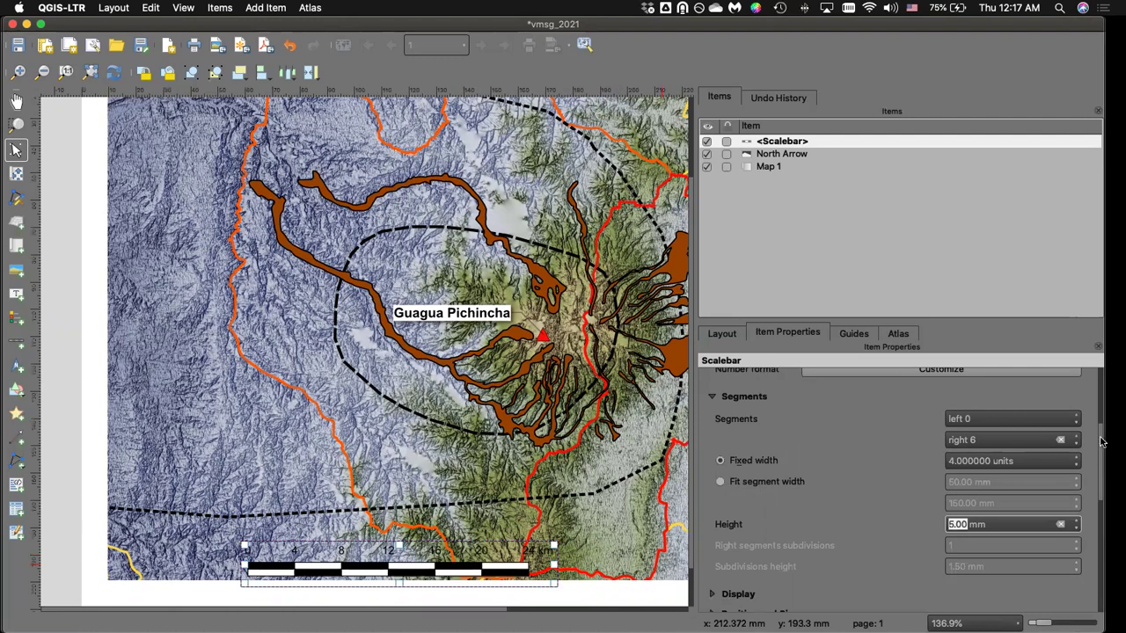
Enable a background for the scalebar and move it into the map's lower-left corner.
{"action": "scroll", "coordinate": [1055, 457], "scroll_direction": "down", "scroll_amount": 5}
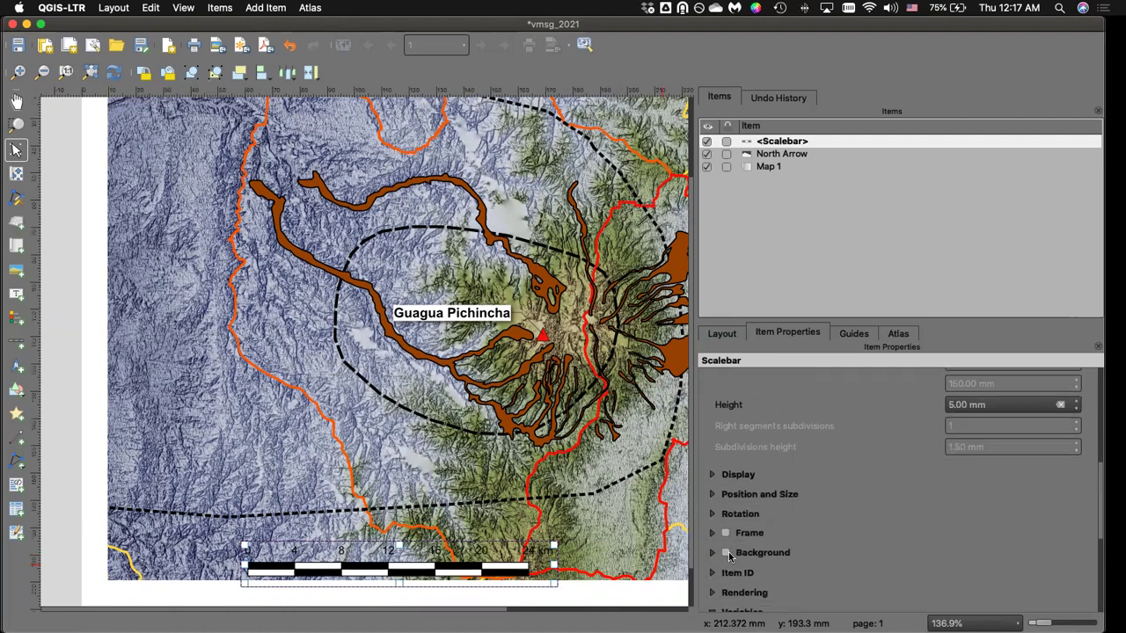
{"action": "left_click", "coordinate": [726, 553]}
{"action": "left_click_drag", "start_coordinate": [499, 570], "coordinate": [367, 563]}
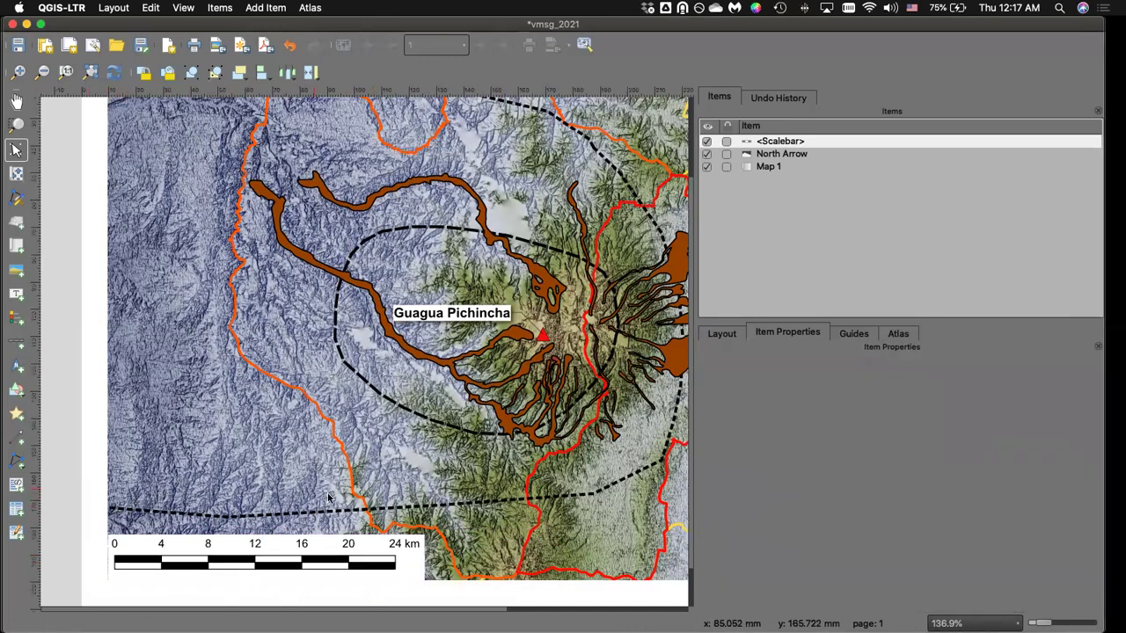
{"action": "left_click_drag", "start_coordinate": [299, 560], "coordinate": [275, 560]}
{"action": "left_click", "coordinate": [97, 527]}
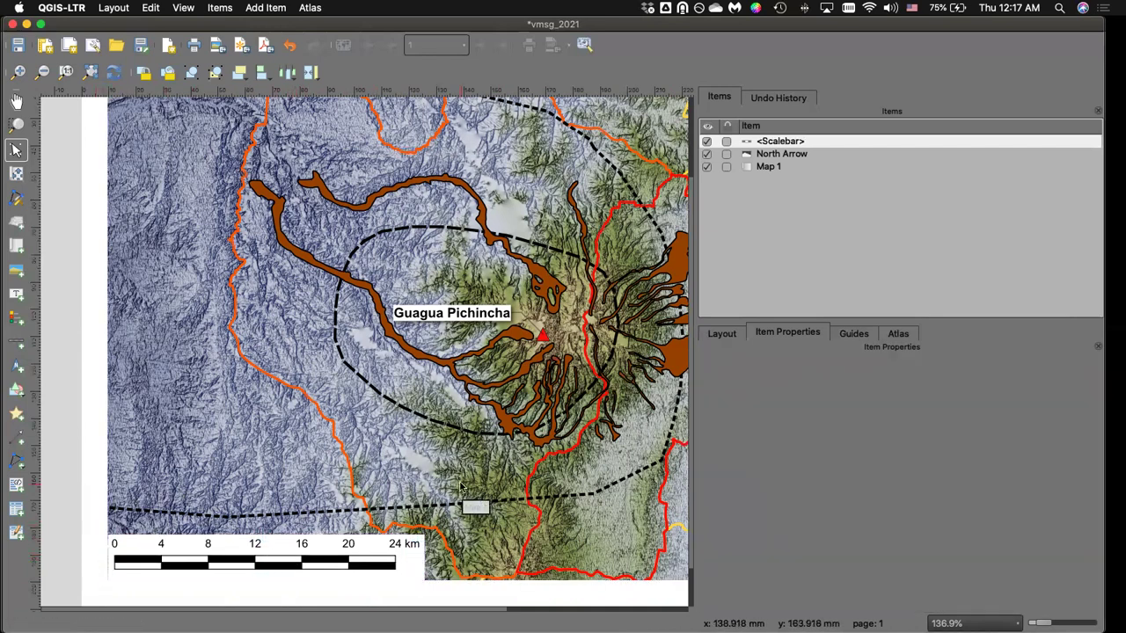
Reselect the scalebar, expand its Display settings and set its label font size to 14.
{"action": "left_click", "coordinate": [378, 543]}
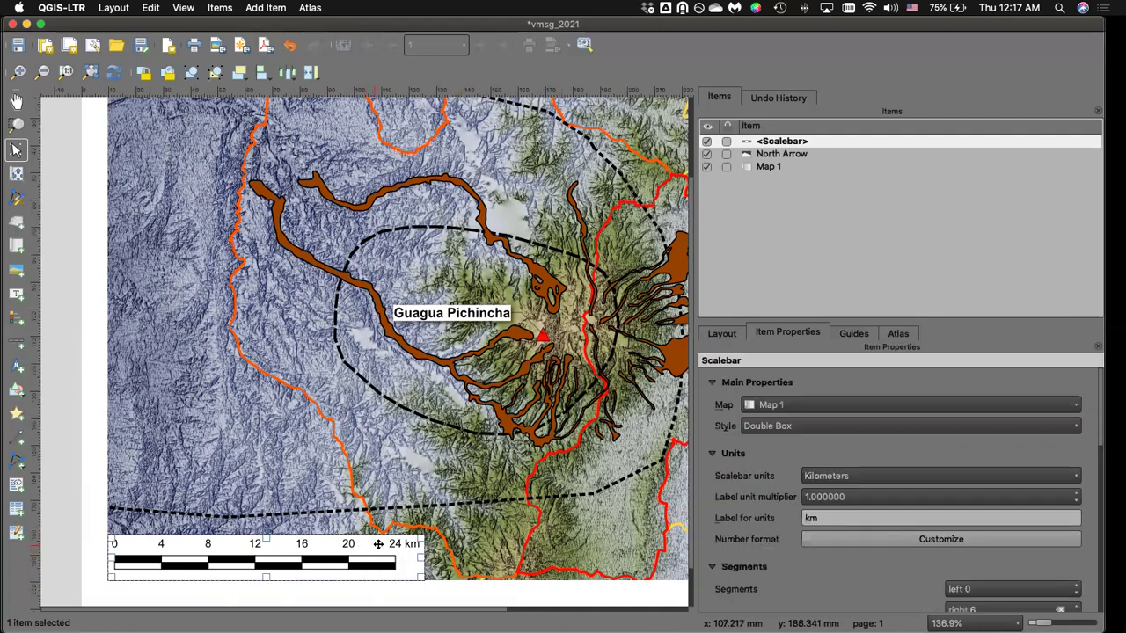
{"action": "left_click_drag", "start_coordinate": [1099, 437], "coordinate": [1091, 576]}
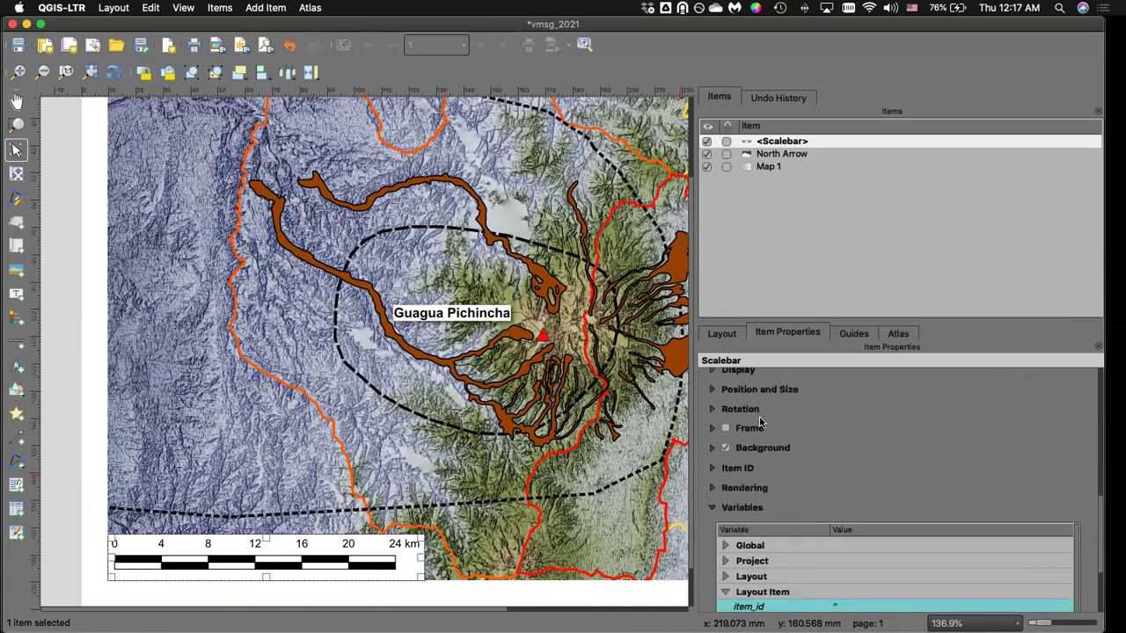
{"action": "left_click", "coordinate": [713, 373]}
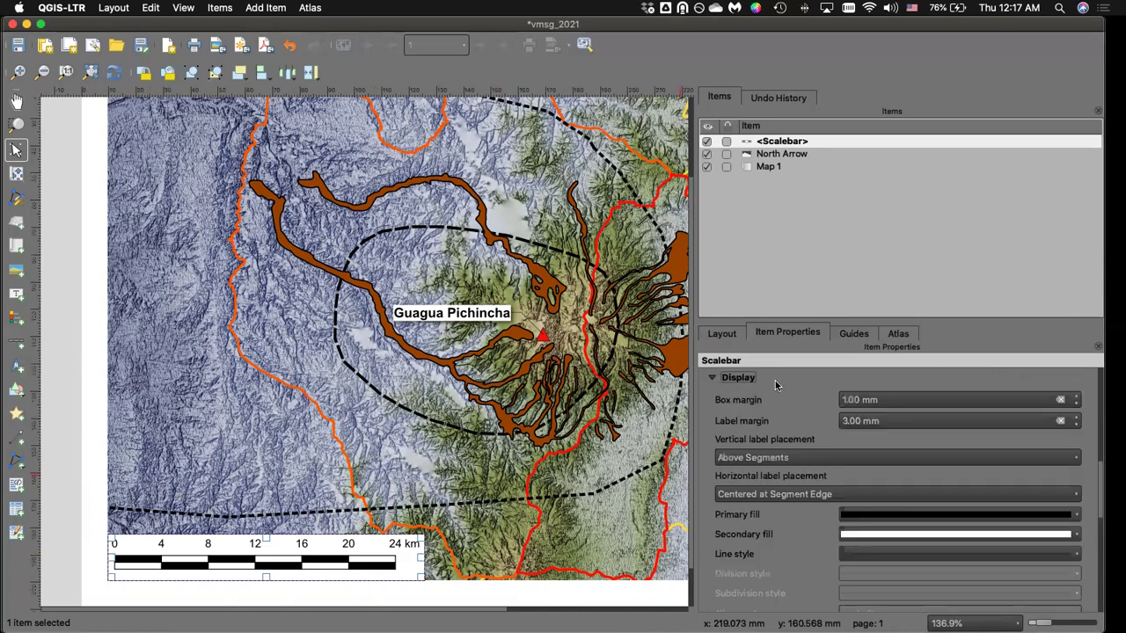
{"action": "left_click_drag", "start_coordinate": [1100, 473], "coordinate": [1087, 376]}
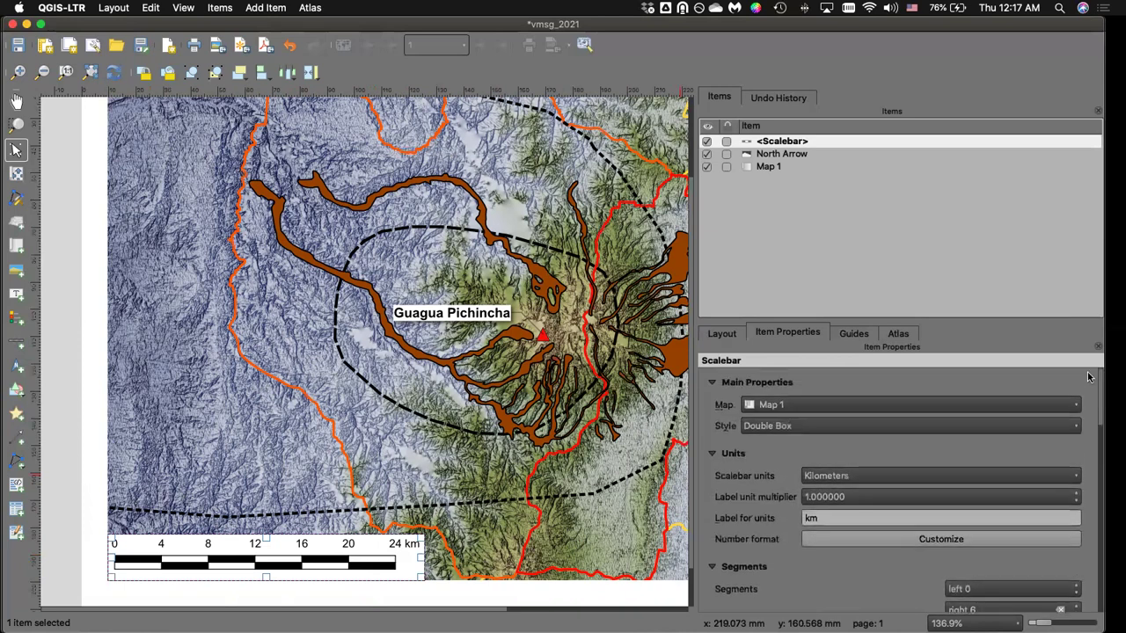
{"action": "scroll", "coordinate": [1081, 512], "scroll_direction": "down", "scroll_amount": 10}
{"action": "scroll", "coordinate": [1082, 515], "scroll_direction": "down", "scroll_amount": 2}
{"action": "scroll", "coordinate": [1102, 526], "scroll_direction": "up", "scroll_amount": 5}
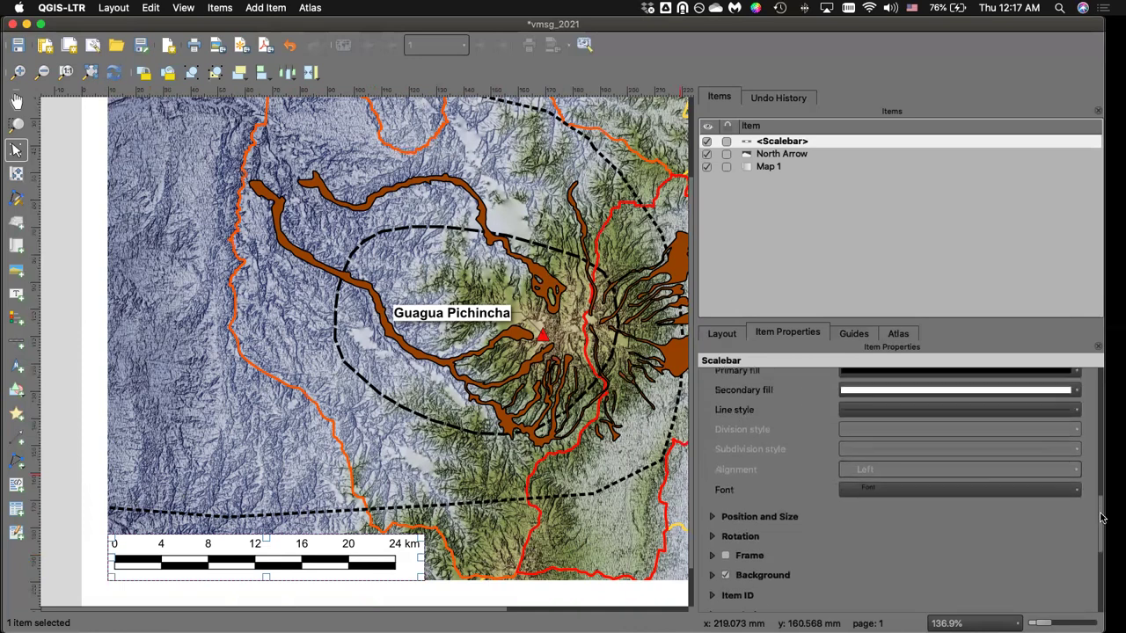
{"action": "left_click", "coordinate": [1087, 540]}
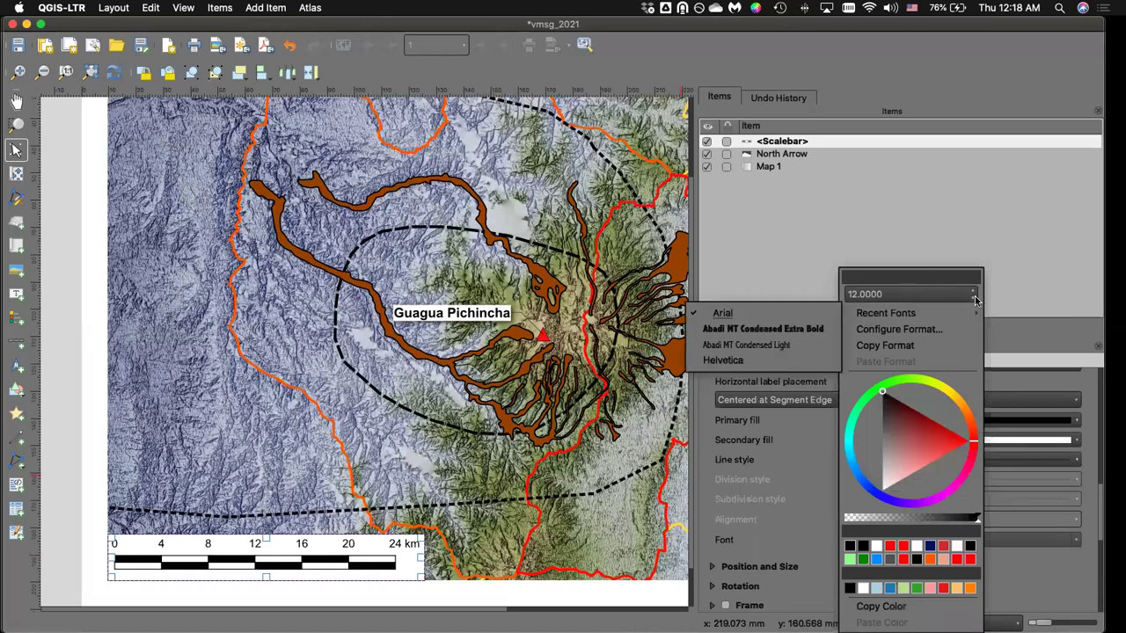
{"action": "left_click", "coordinate": [1020, 556]}
{"action": "left_click", "coordinate": [1062, 544]}
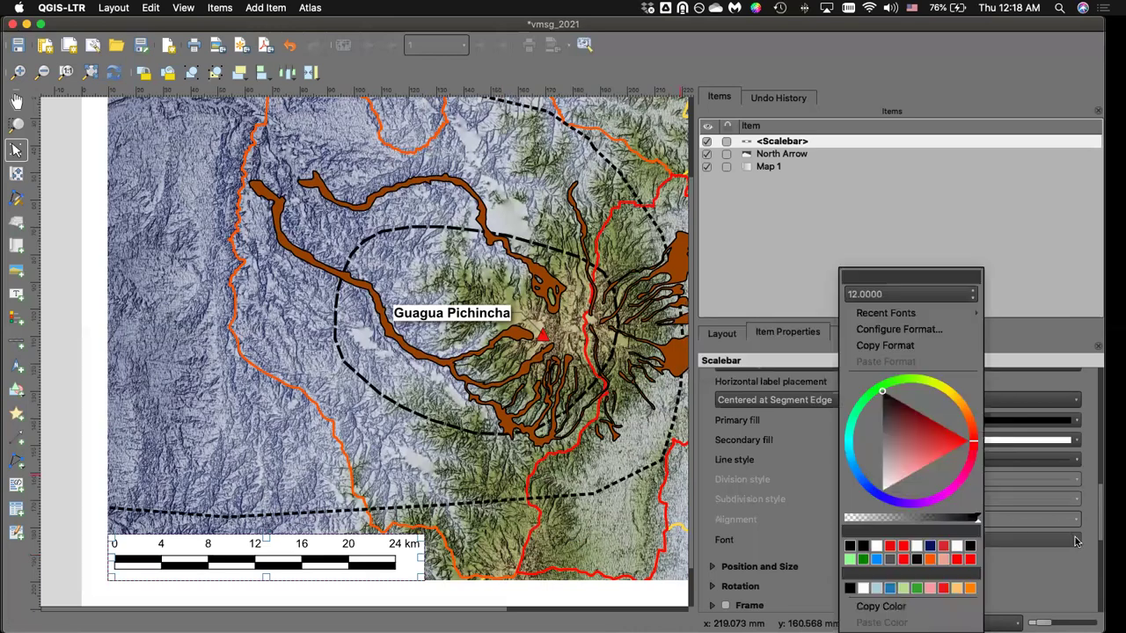
{"action": "left_click", "coordinate": [975, 292]}
{"action": "left_click", "coordinate": [975, 292]}
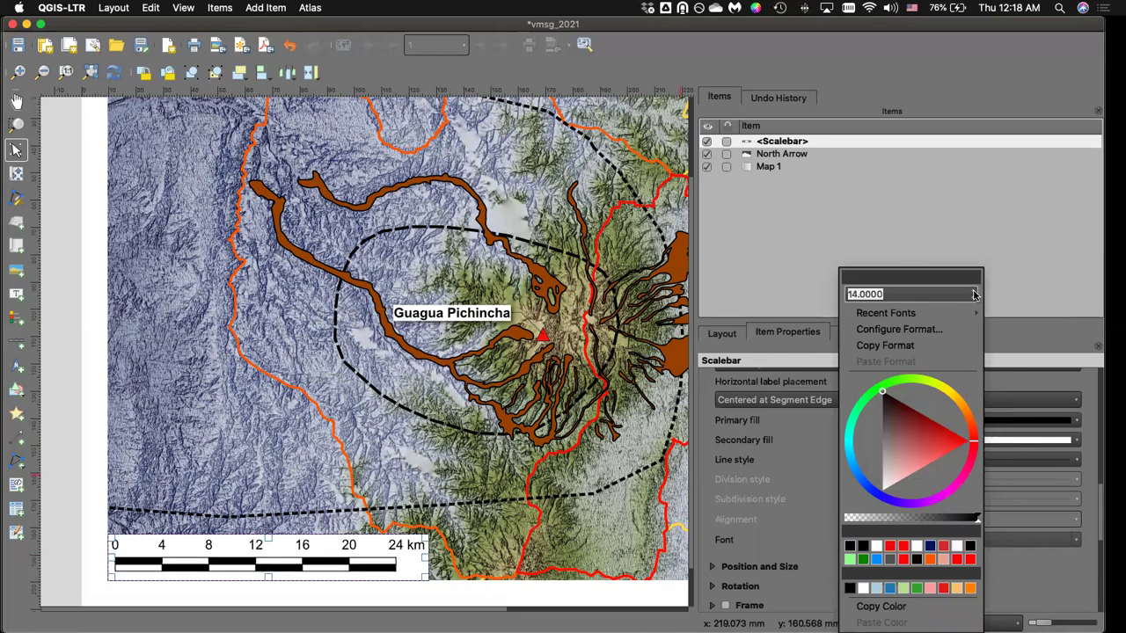
{"action": "left_click", "coordinate": [1085, 519]}
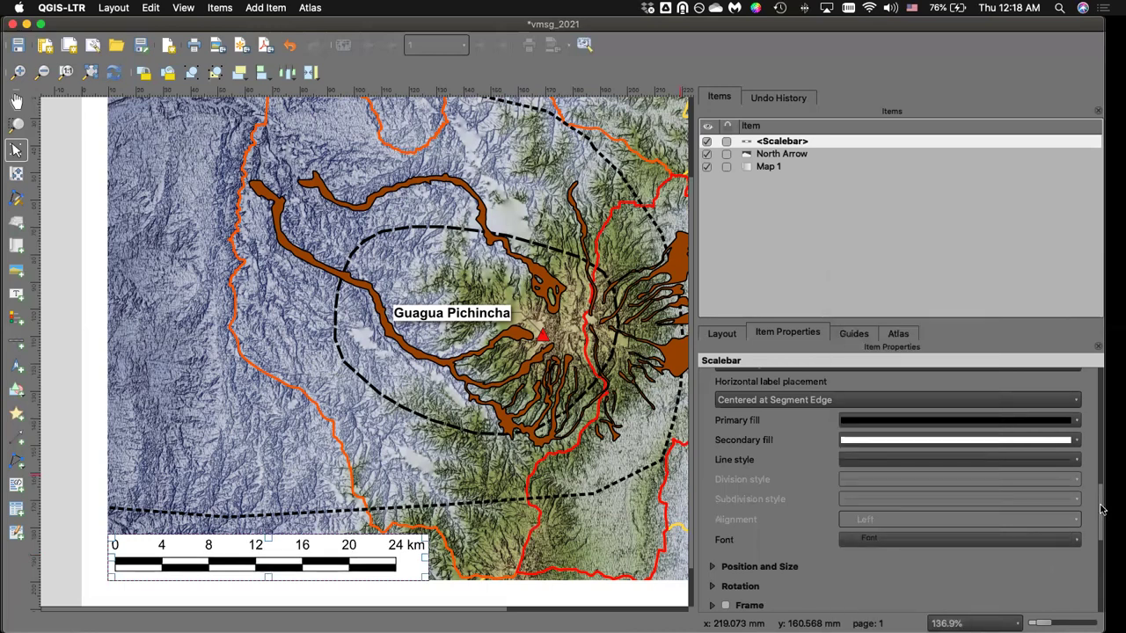
Enable a frame around the scalebar and check it against the whole page.
{"action": "left_click_drag", "start_coordinate": [1098, 499], "coordinate": [1096, 471]}
{"action": "scroll", "coordinate": [1094, 471], "scroll_direction": "down", "scroll_amount": 1}
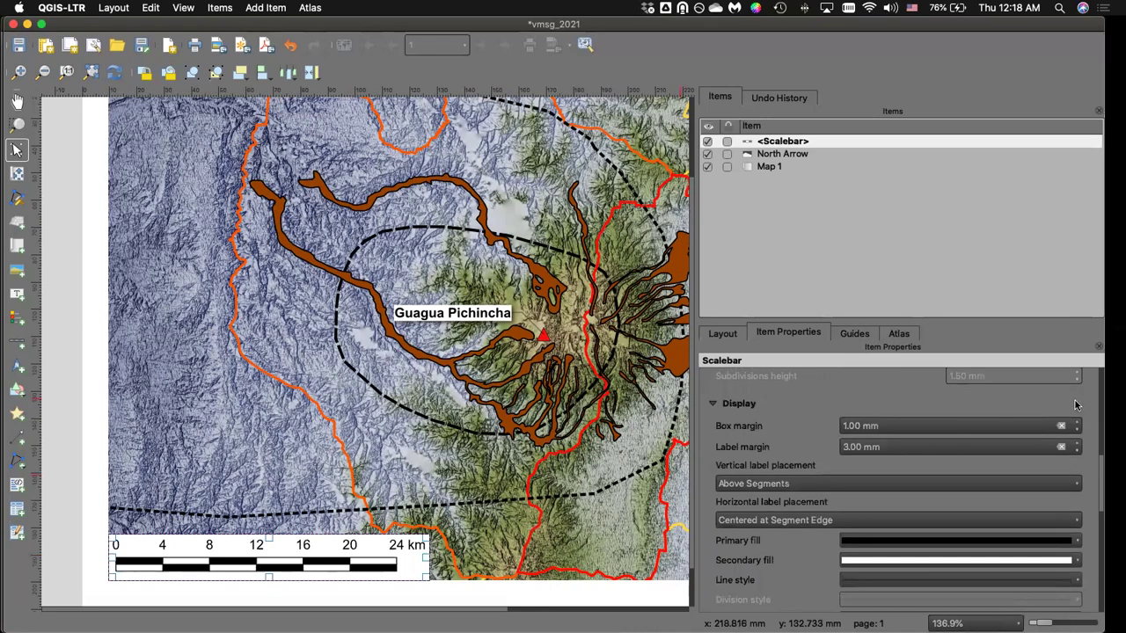
{"action": "scroll", "coordinate": [967, 492], "scroll_direction": "down", "scroll_amount": 5}
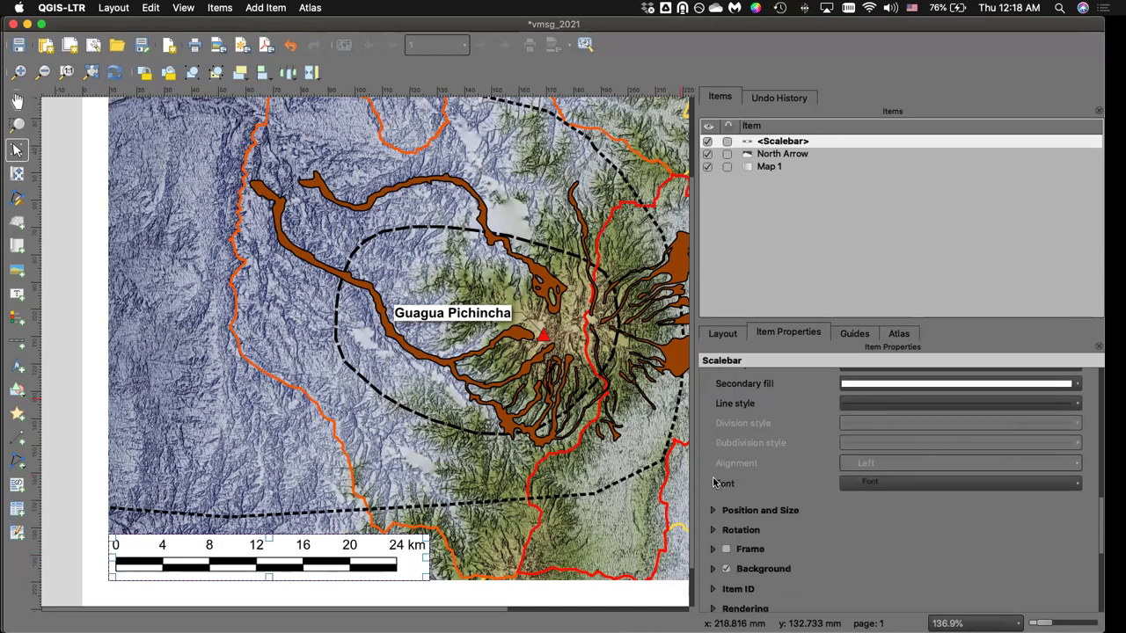
{"action": "left_click", "coordinate": [723, 549]}
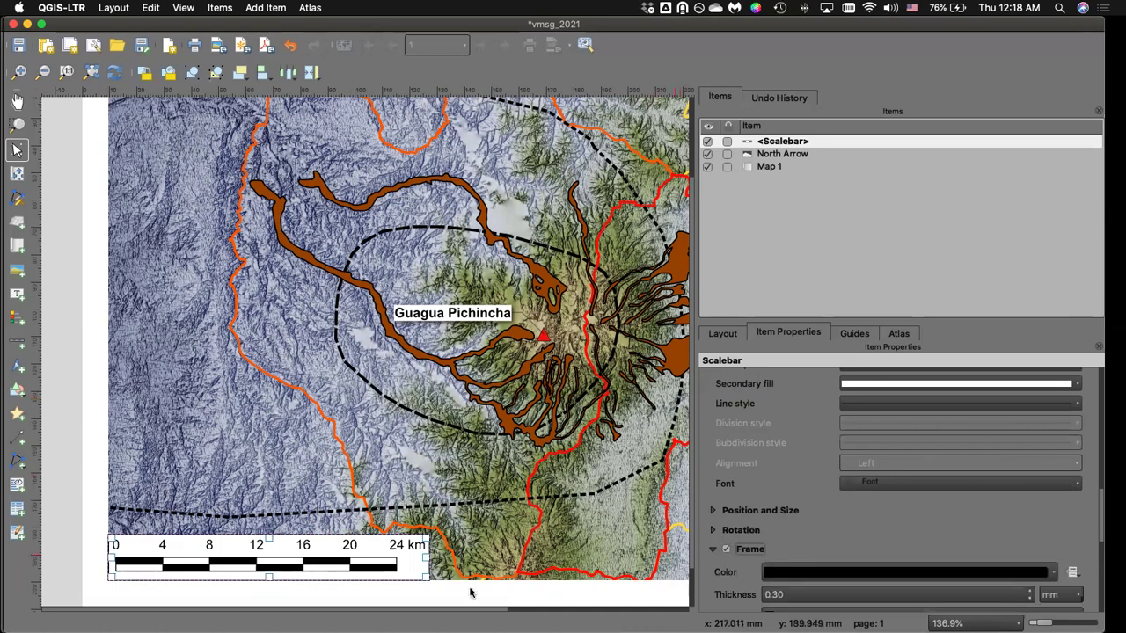
{"action": "left_click", "coordinate": [440, 593]}
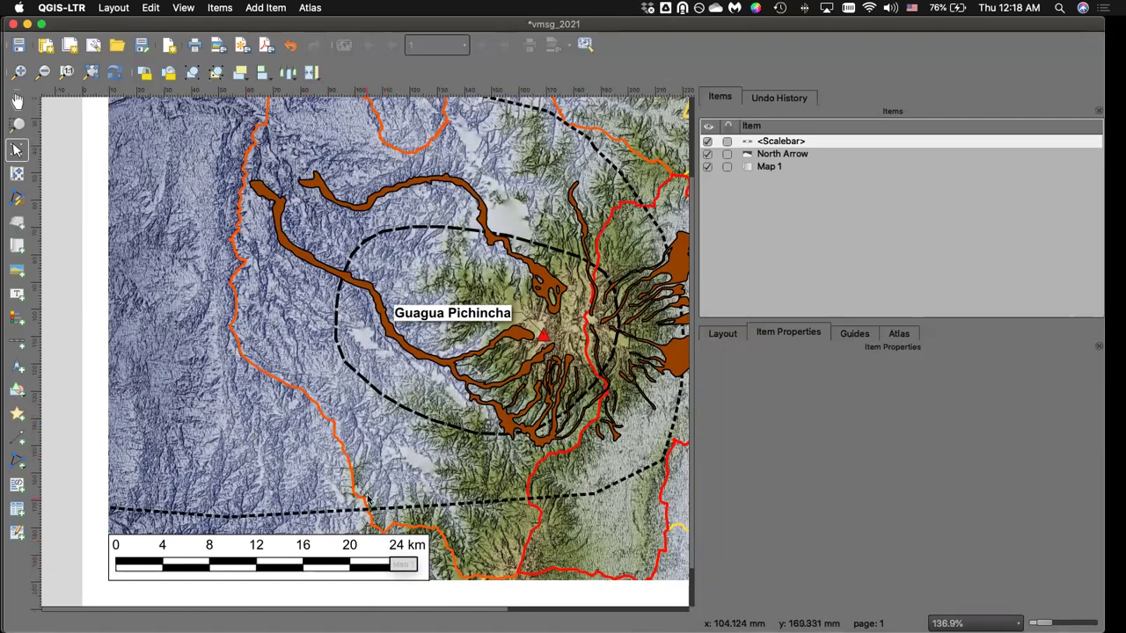
{"action": "scroll", "coordinate": [379, 483], "scroll_direction": "down", "scroll_amount": 3}
{"action": "scroll", "coordinate": [385, 486], "scroll_direction": "up", "scroll_amount": 1}
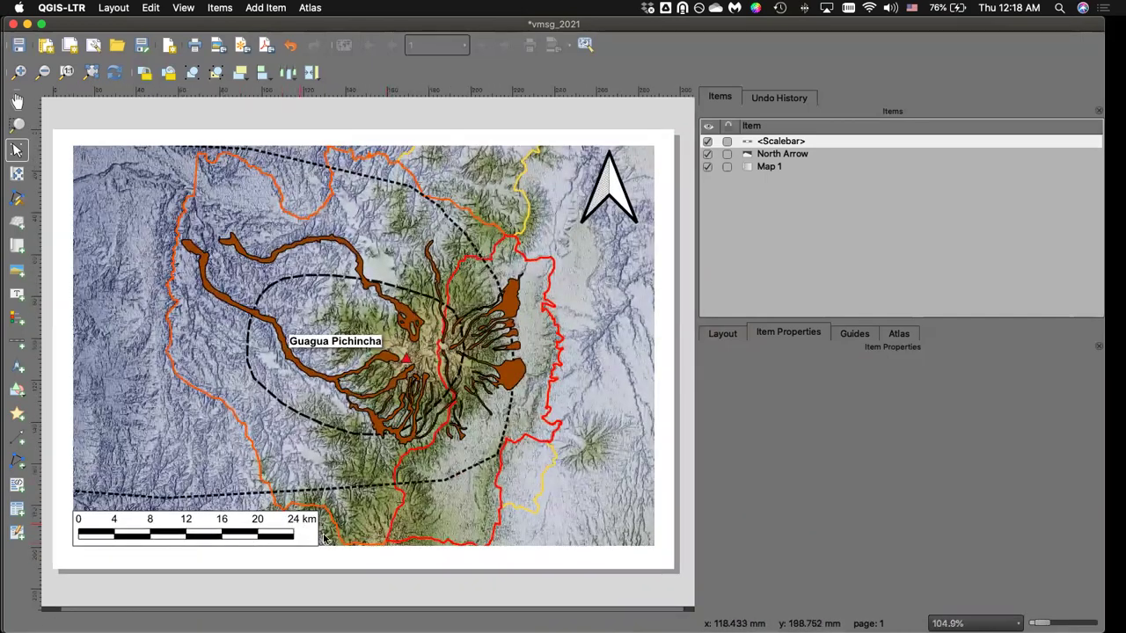
Add a grid to Map 1 and open that grid's properties for modification.
{"action": "left_click", "coordinate": [218, 198]}
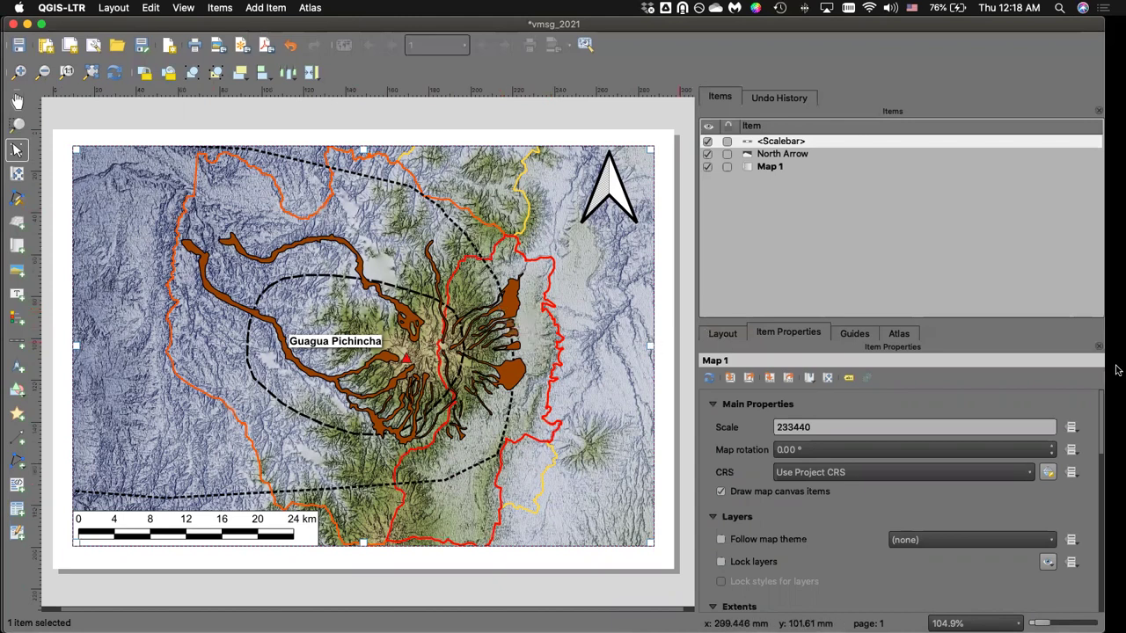
{"action": "left_click_drag", "start_coordinate": [1101, 409], "coordinate": [1084, 502]}
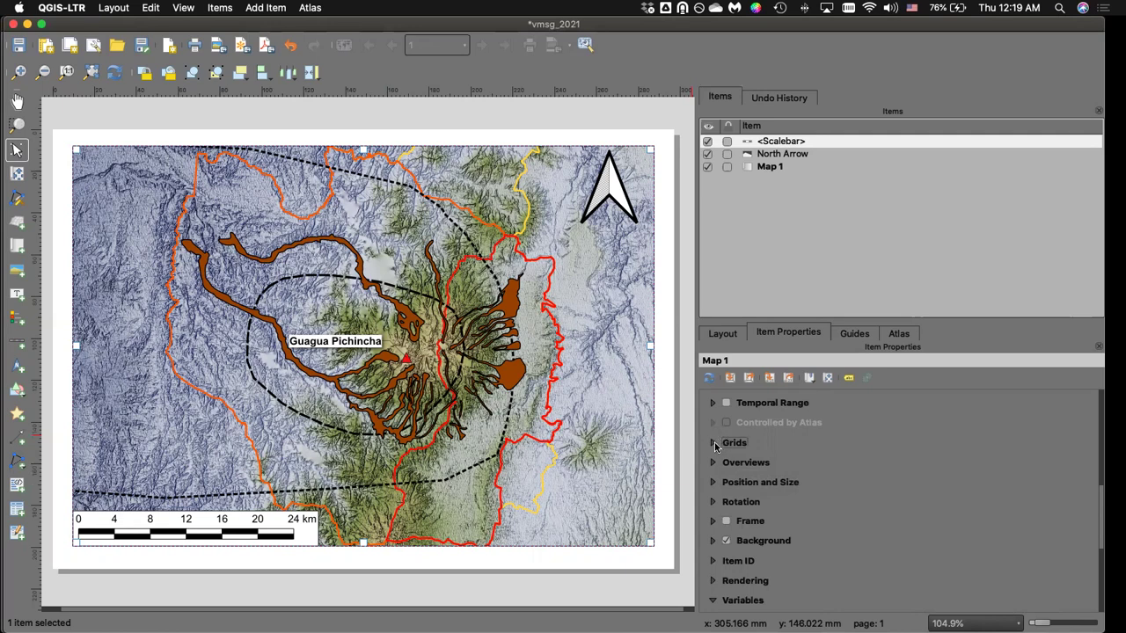
{"action": "left_click", "coordinate": [714, 443]}
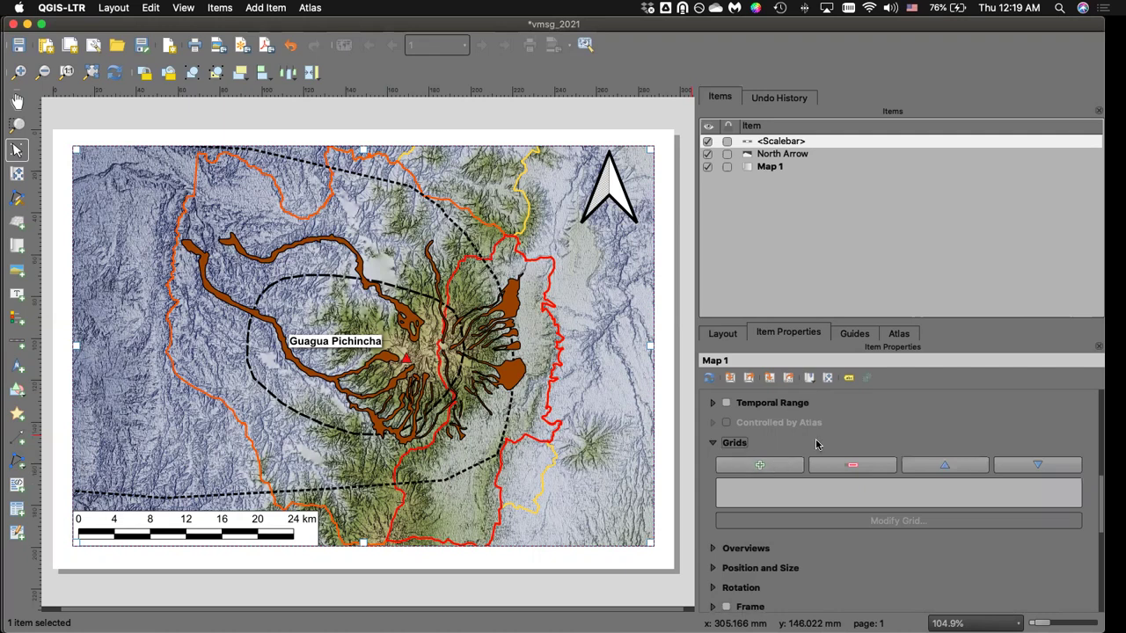
{"action": "scroll", "coordinate": [766, 463], "scroll_direction": "down", "scroll_amount": 1}
{"action": "left_click", "coordinate": [759, 445]}
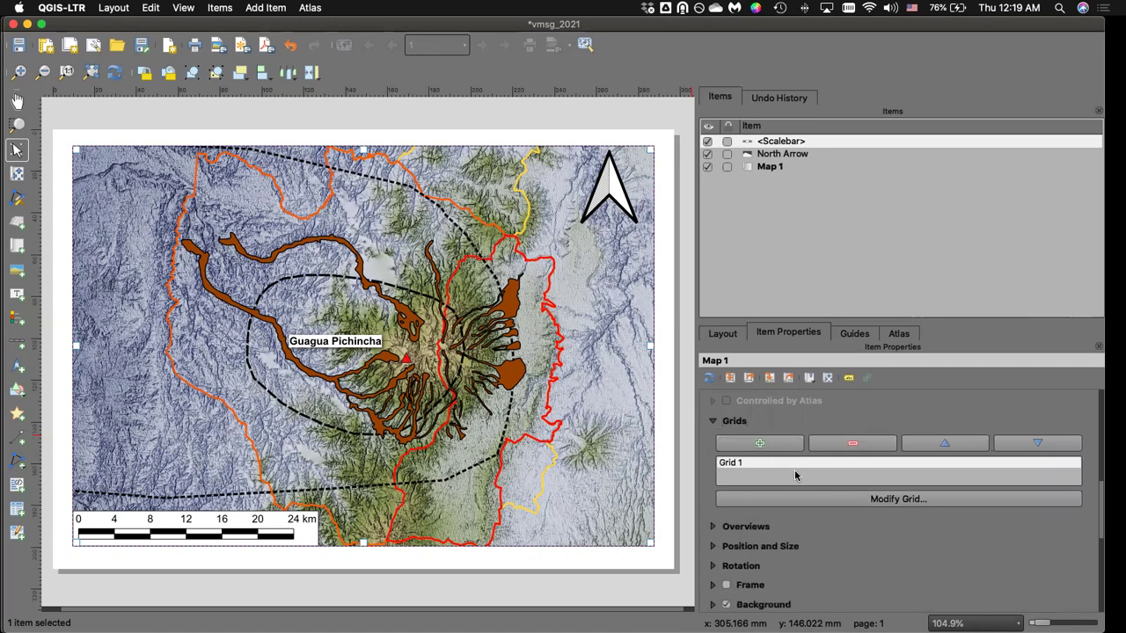
{"action": "scroll", "coordinate": [763, 421], "scroll_direction": "up", "scroll_amount": 10}
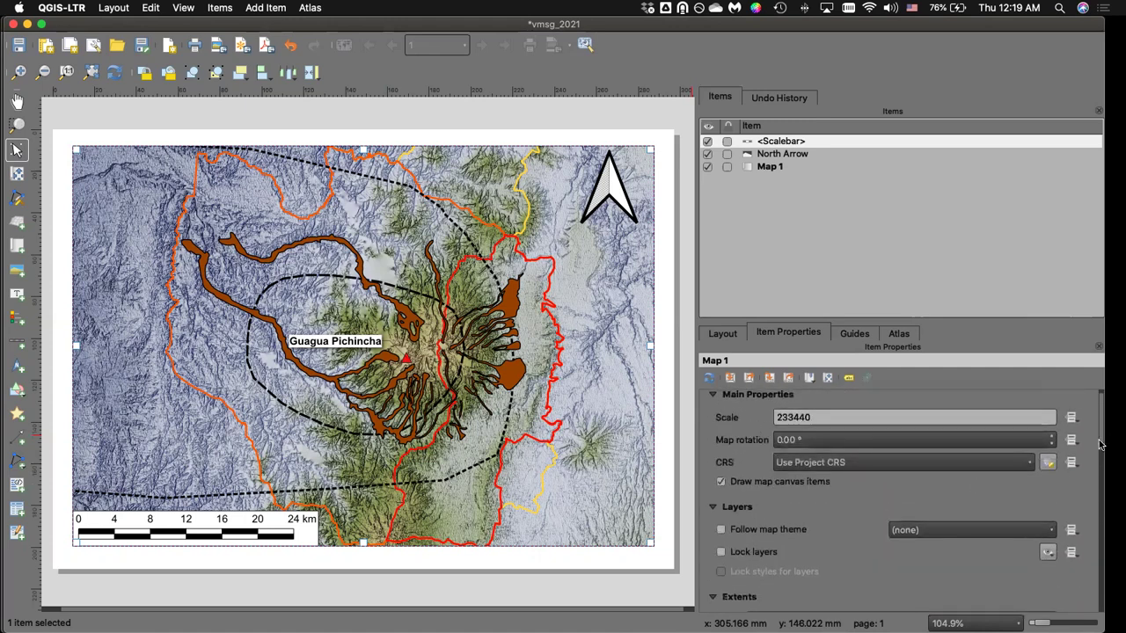
{"action": "scroll", "coordinate": [1099, 445], "scroll_direction": "down", "scroll_amount": 5}
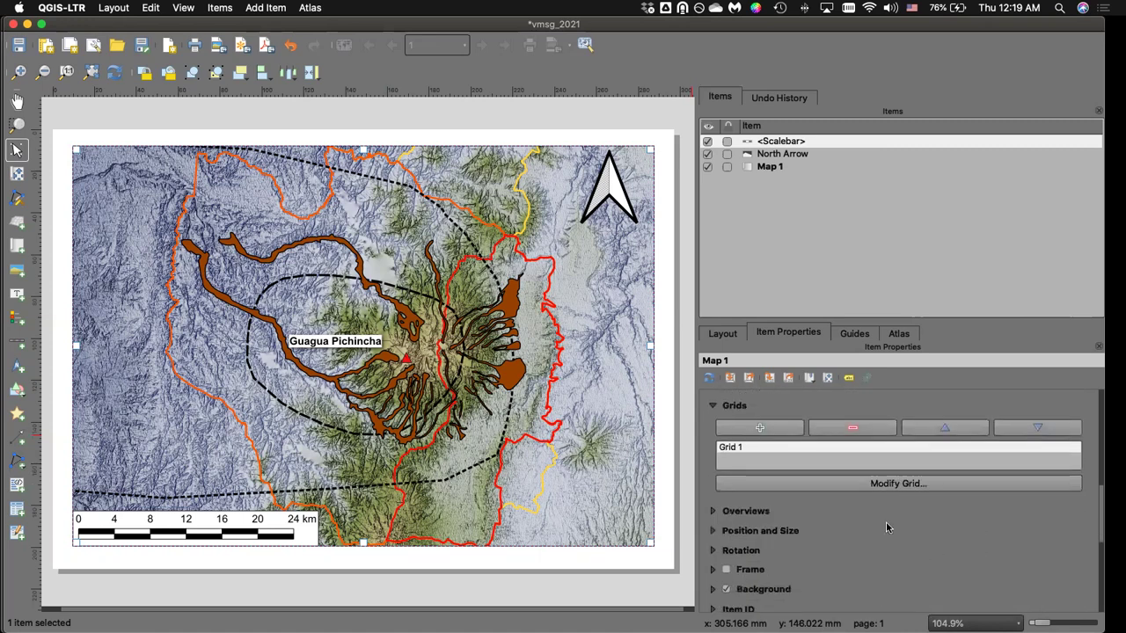
{"action": "left_click", "coordinate": [868, 481]}
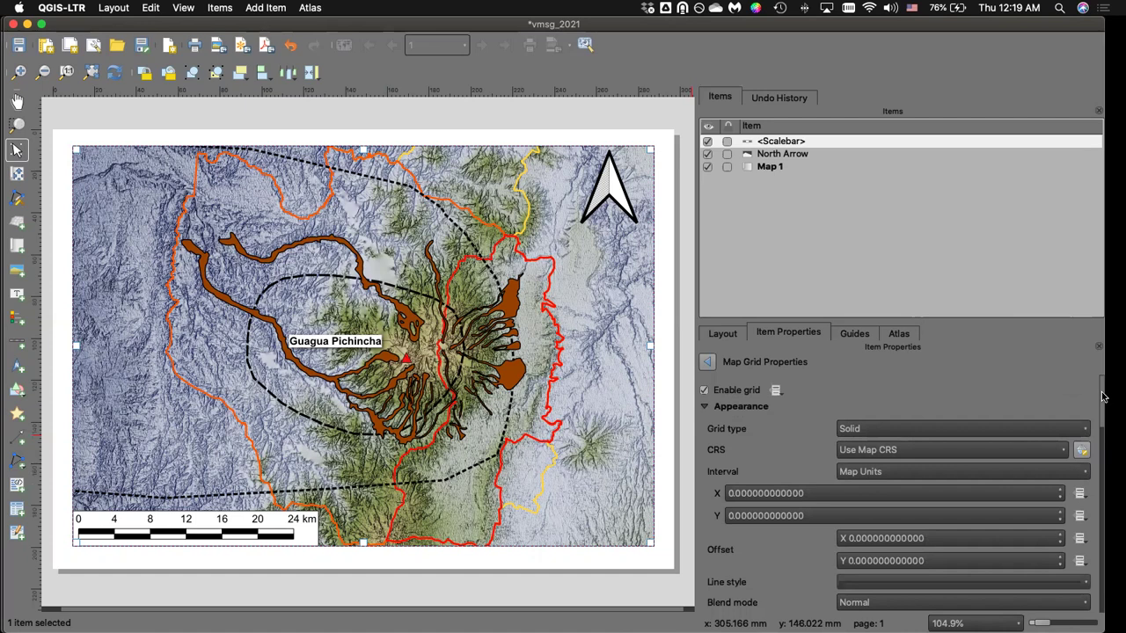
Keep the grid type Solid and set the grid's CRS to the project CRS, EPSG:31977 - SIRGAS 2000 / UTM zone 17S.
{"action": "scroll", "coordinate": [1103, 396], "scroll_direction": "down", "scroll_amount": 1}
{"action": "left_click", "coordinate": [1078, 421]}
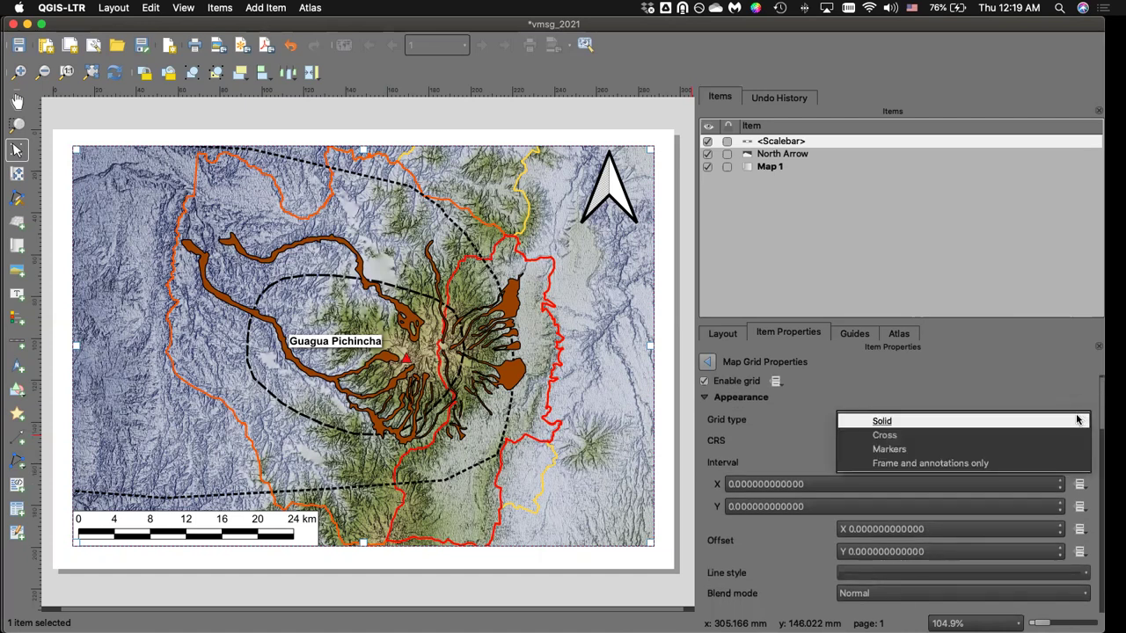
{"action": "left_click", "coordinate": [1077, 420]}
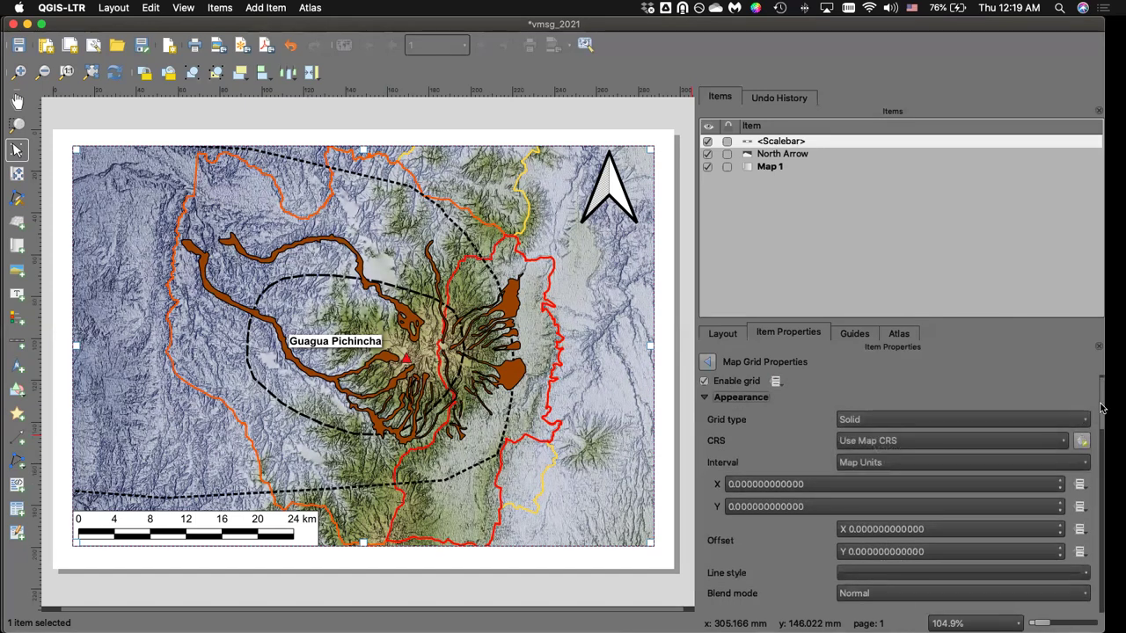
{"action": "scroll", "coordinate": [1103, 408], "scroll_direction": "down", "scroll_amount": 2}
{"action": "left_click", "coordinate": [1067, 422]}
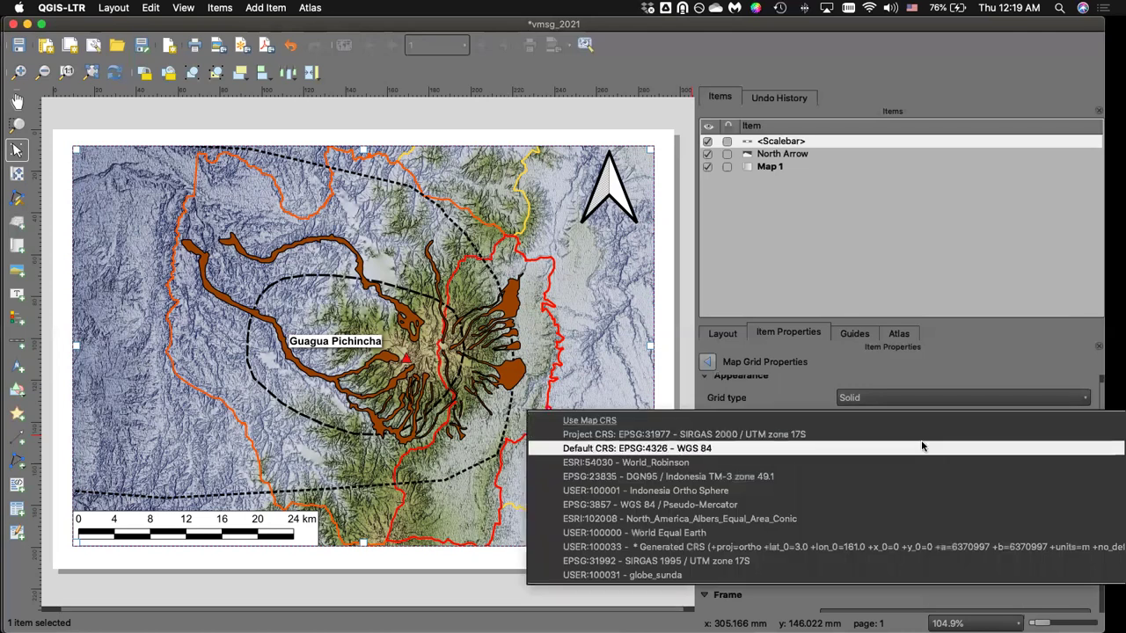
{"action": "left_click", "coordinate": [913, 436]}
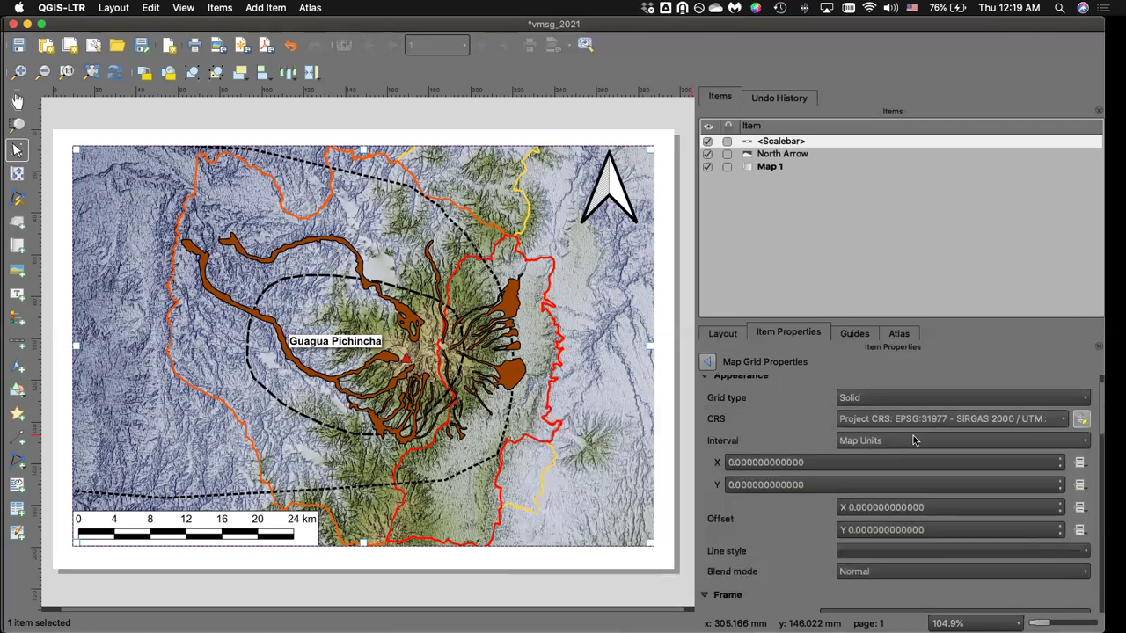
Raise the grid's X interval to 10 and its Y interval to 9 map units in single increments.
{"action": "left_click", "coordinate": [1060, 460]}
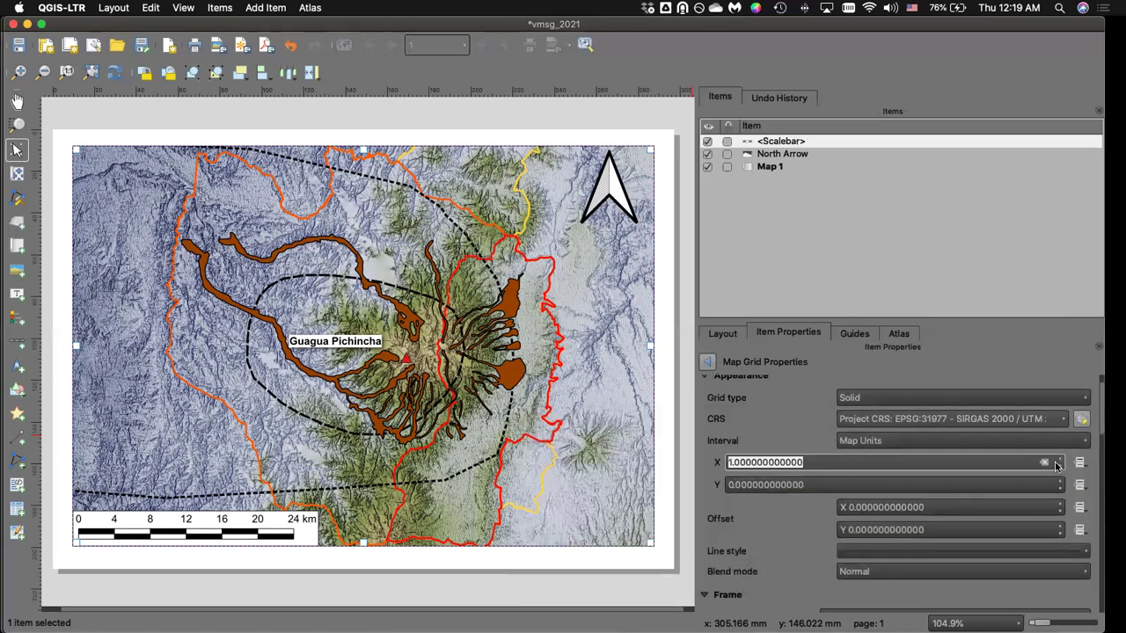
{"action": "left_click", "coordinate": [1058, 460]}
{"action": "left_click", "coordinate": [1058, 460]}
{"action": "left_click", "coordinate": [1058, 459]}
{"action": "left_click", "coordinate": [1059, 460]}
{"action": "left_click", "coordinate": [1059, 460]}
{"action": "left_click", "coordinate": [1059, 460]}
{"action": "left_click", "coordinate": [1058, 460]}
{"action": "left_click", "coordinate": [1059, 460]}
{"action": "left_click", "coordinate": [1059, 460]}
{"action": "left_click", "coordinate": [1059, 481]}
{"action": "left_click", "coordinate": [1059, 481]}
{"action": "left_click", "coordinate": [1059, 482]}
{"action": "left_click", "coordinate": [1059, 482]}
{"action": "left_click", "coordinate": [1059, 481]}
{"action": "left_click", "coordinate": [1058, 482]}
{"action": "left_click", "coordinate": [1059, 482]}
{"action": "left_click", "coordinate": [1059, 482]}
{"action": "left_click", "coordinate": [1059, 482]}
Replace the grid's X interval with 100000 map units.
{"action": "left_click", "coordinate": [840, 461]}
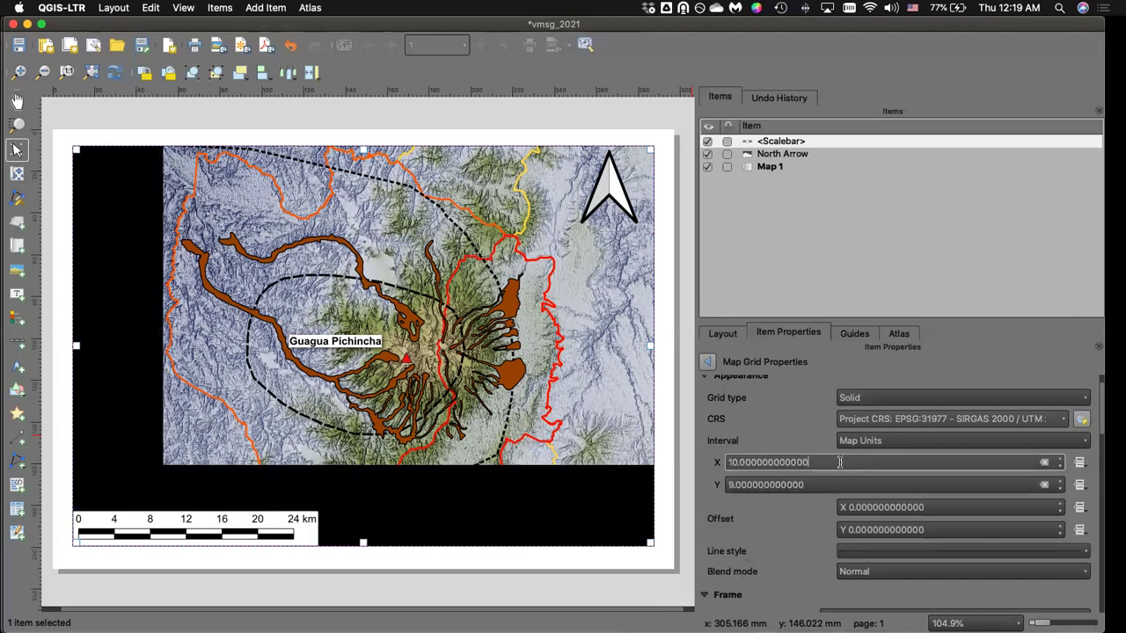
{"action": "left_click_drag", "start_coordinate": [840, 461], "coordinate": [721, 459]}
{"action": "type", "text": "10"}
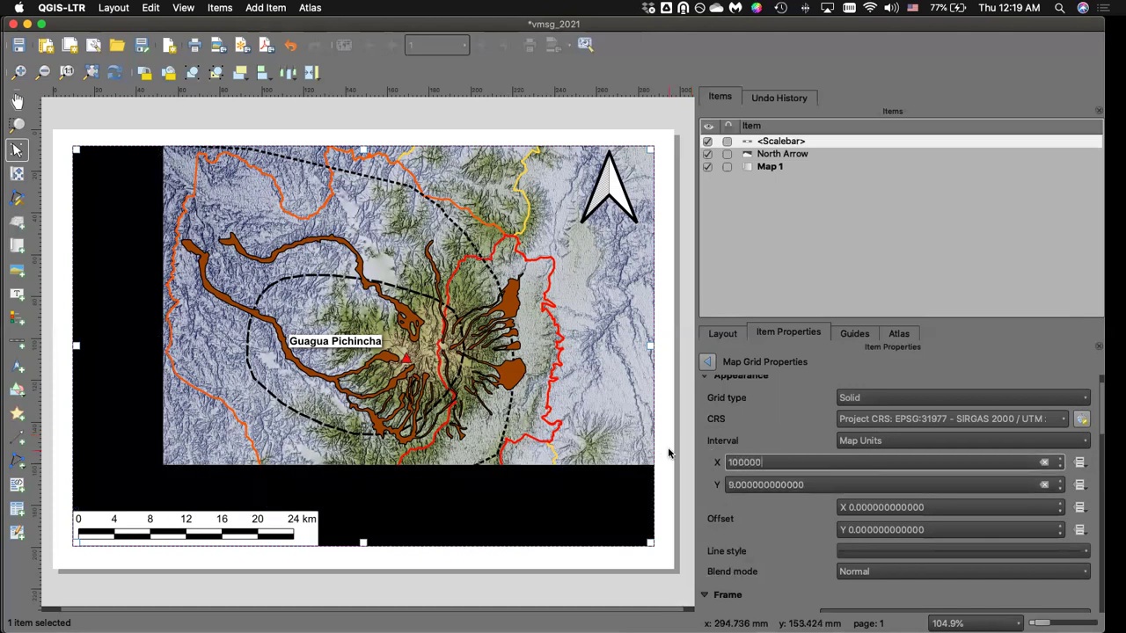
{"action": "type", "text": "0000"}
{"action": "key", "text": "Return"}
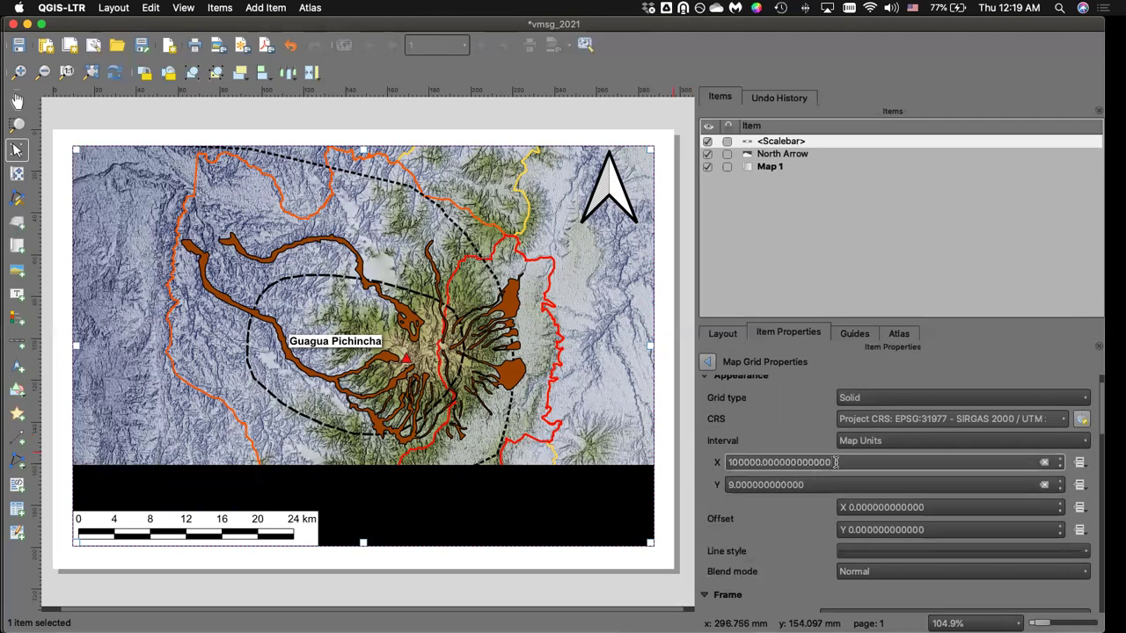
Set both the X and Y intervals of the grid to 10000 map units.
{"action": "left_click_drag", "start_coordinate": [835, 461], "coordinate": [673, 460]}
{"action": "type", "text": "10"}
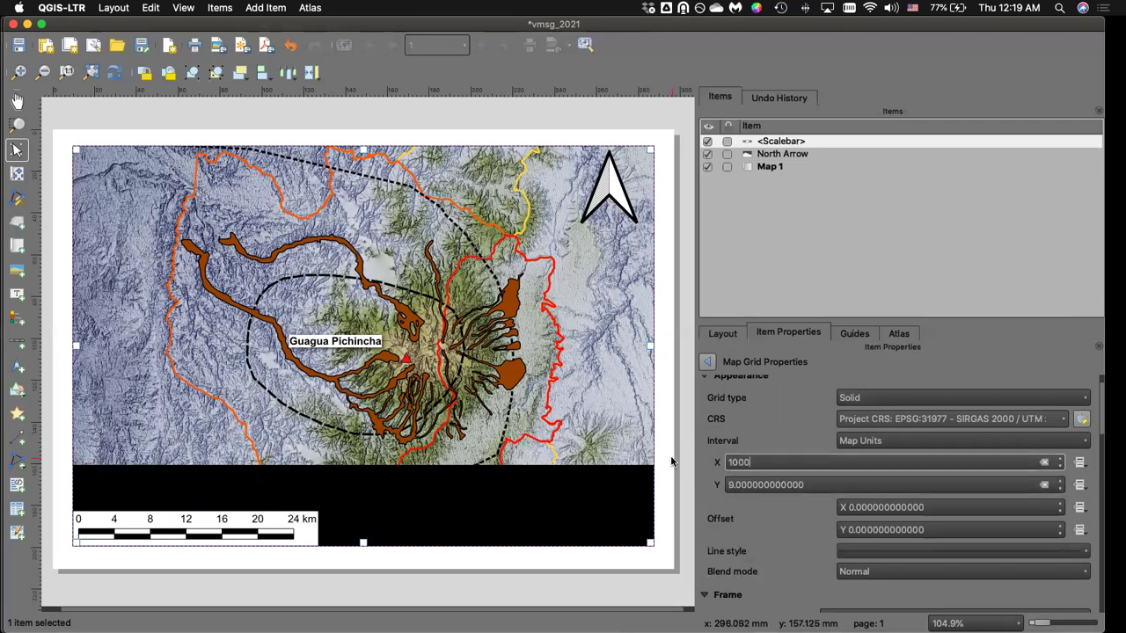
{"action": "key", "text": "Tab"}
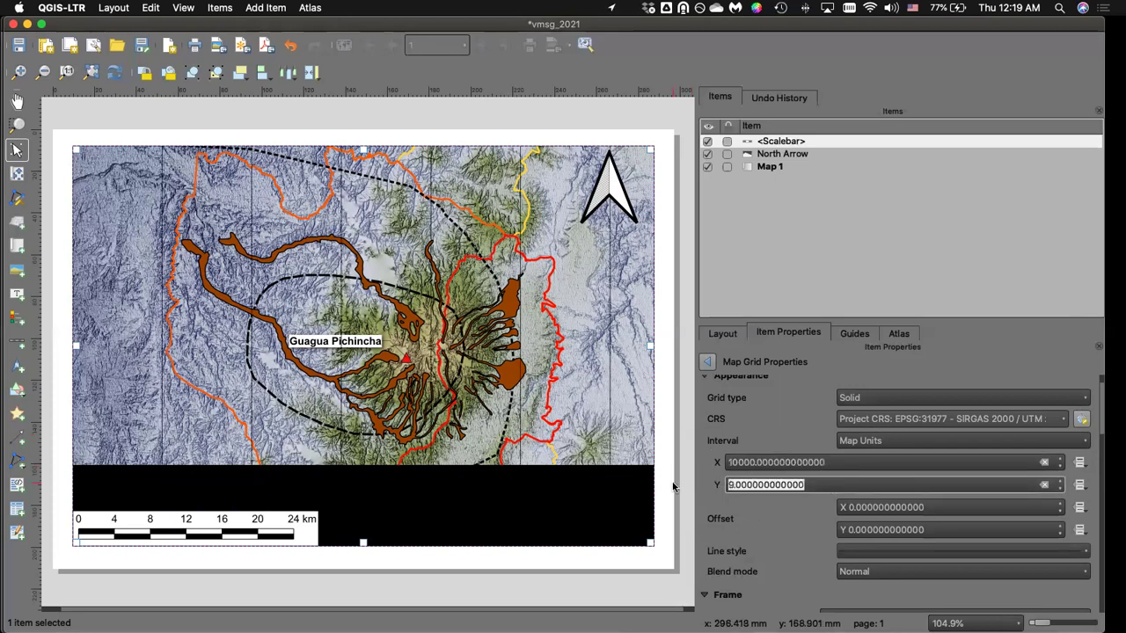
{"action": "type", "text": "10"}
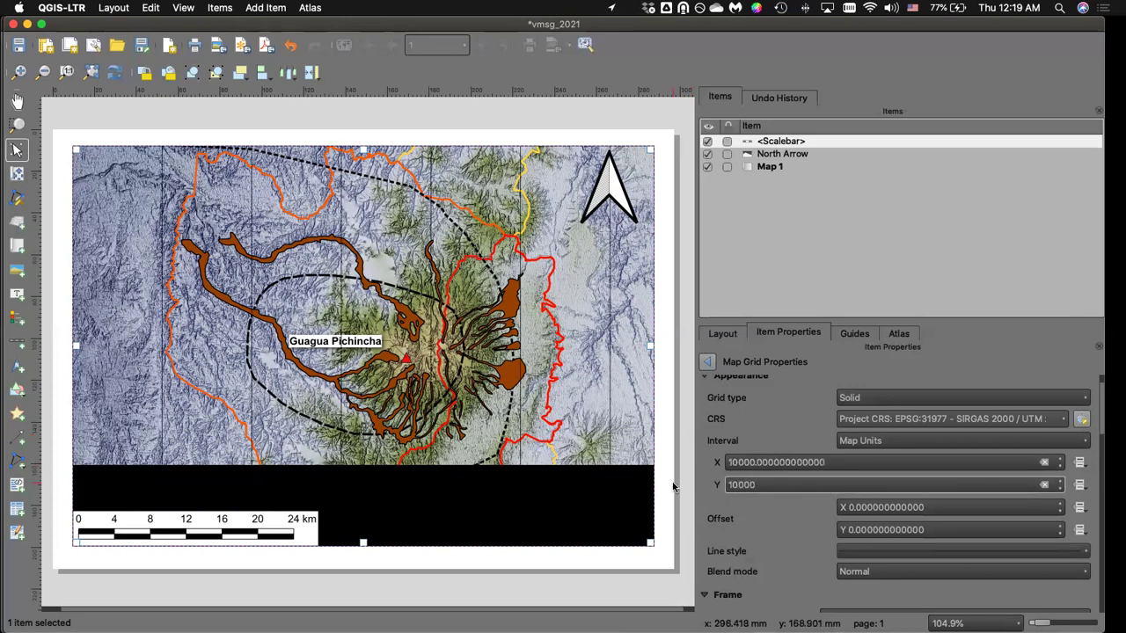
{"action": "key", "text": "Return"}
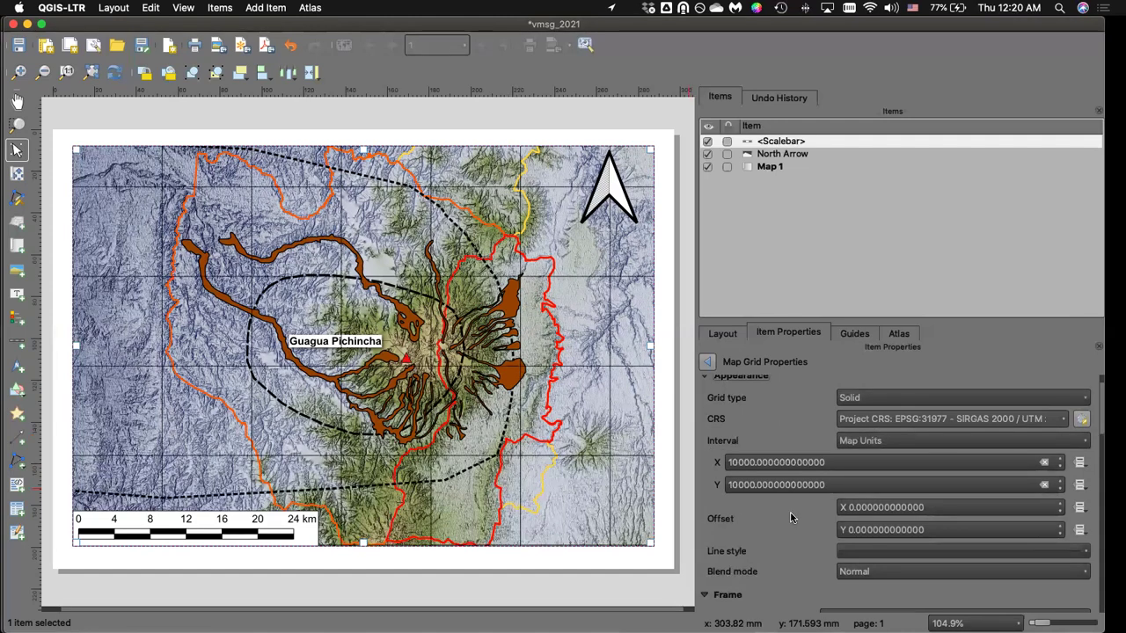
Try Fit Segment Width as the grid's interval type and return it to Map Units.
{"action": "scroll", "coordinate": [789, 518], "scroll_direction": "up", "scroll_amount": 1}
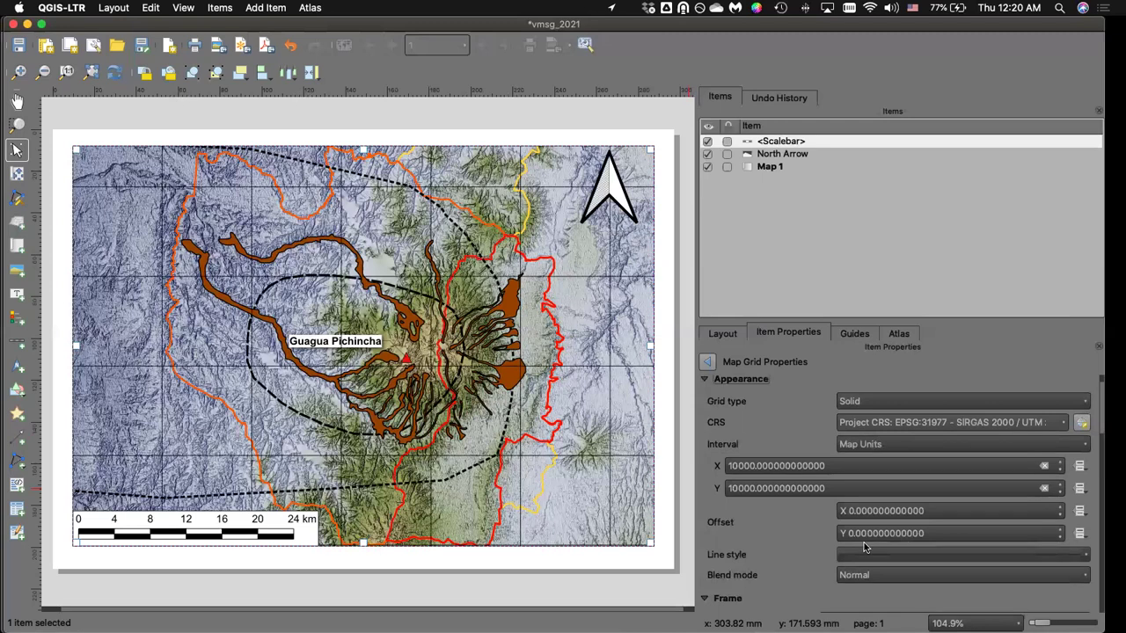
{"action": "left_click", "coordinate": [851, 444]}
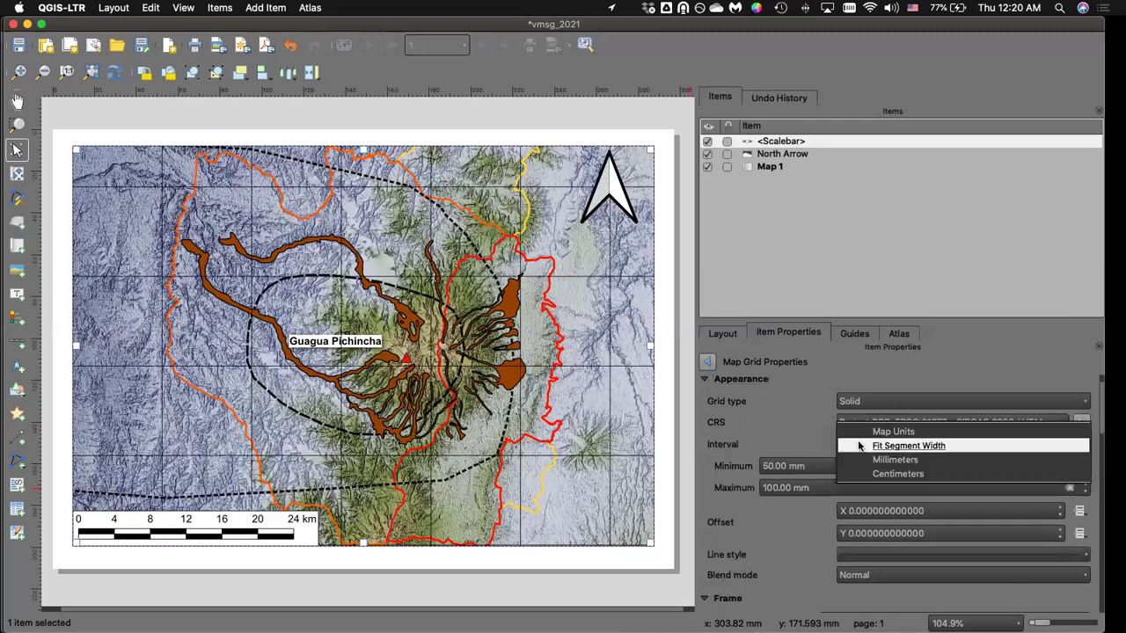
{"action": "left_click", "coordinate": [869, 445]}
{"action": "left_click", "coordinate": [877, 445]}
{"action": "left_click", "coordinate": [877, 445]}
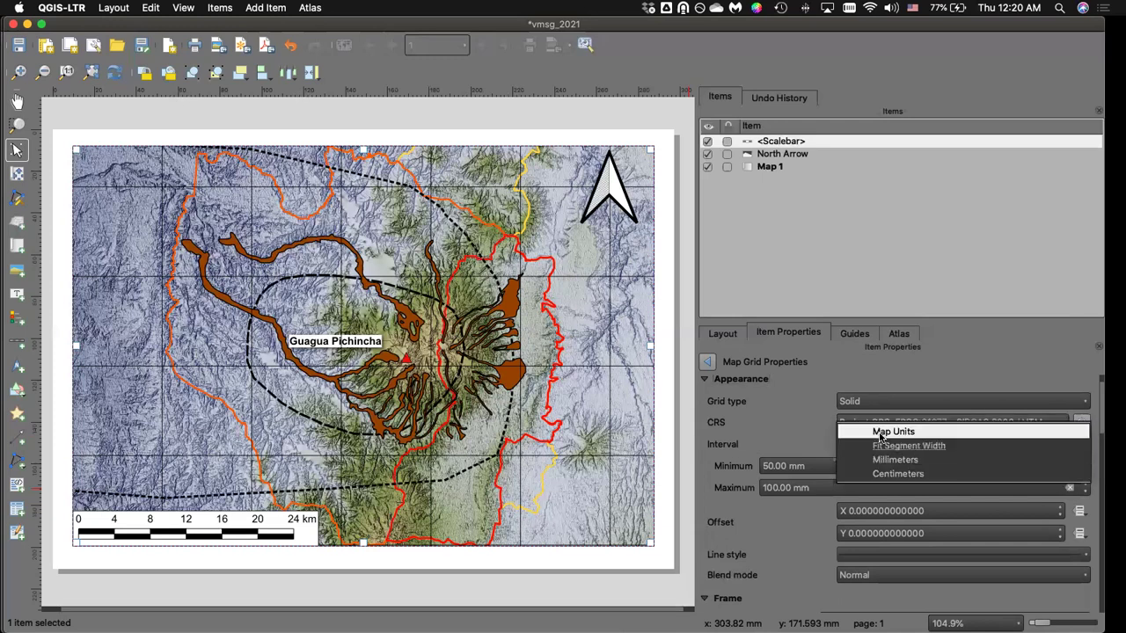
{"action": "left_click", "coordinate": [877, 431]}
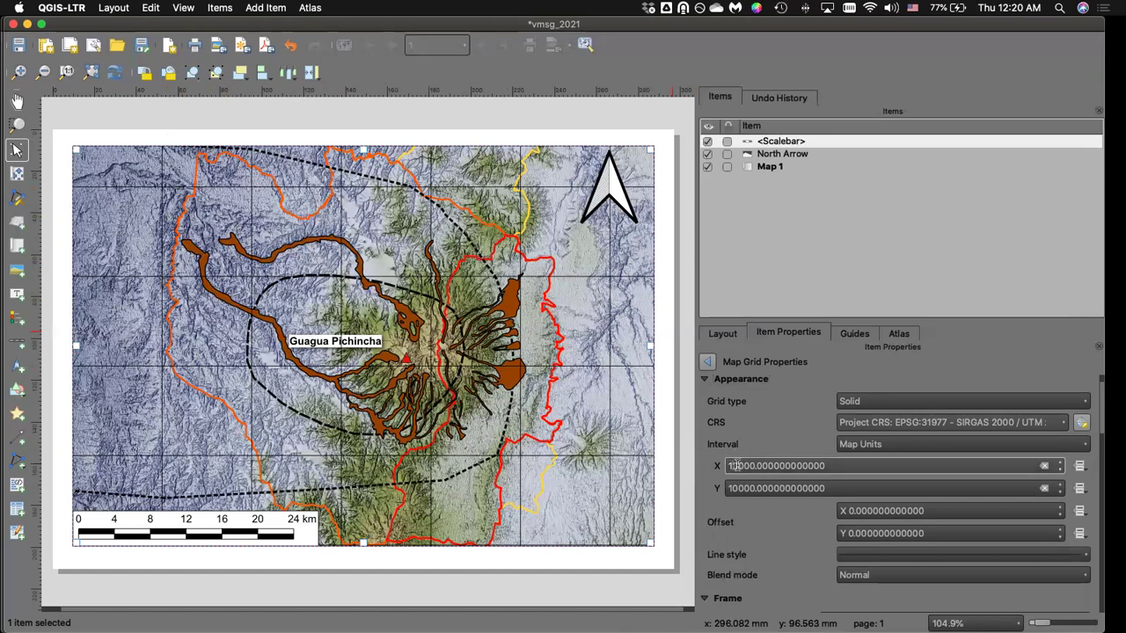
Increase the grid's X and Y intervals to 20000 map units each.
{"action": "scroll", "coordinate": [739, 463], "scroll_direction": "up", "scroll_amount": 5}
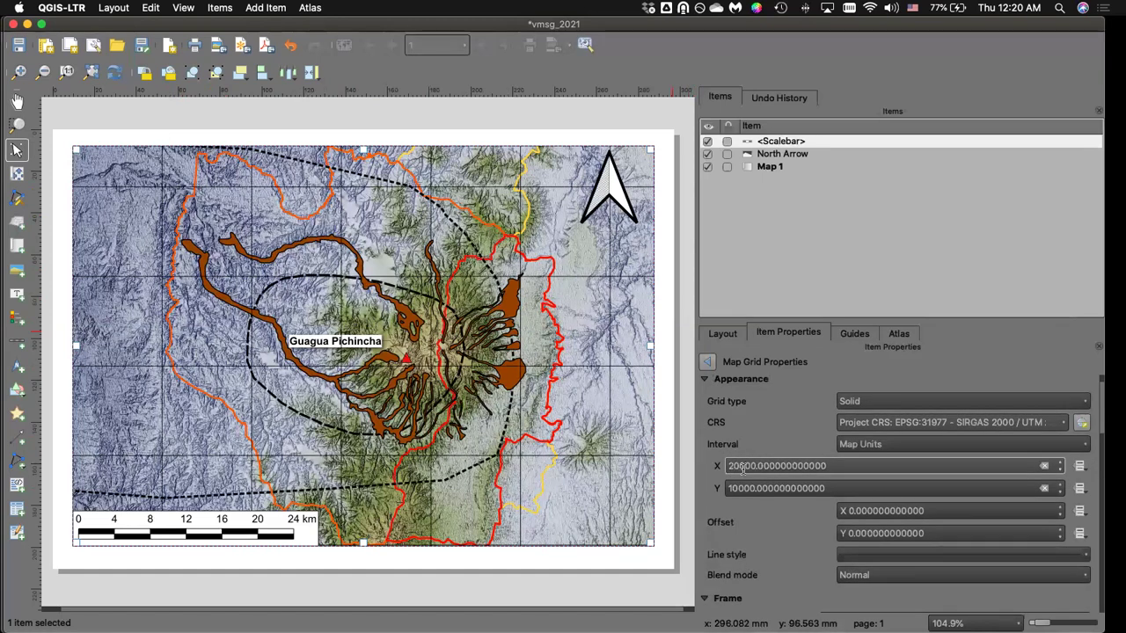
{"action": "scroll", "coordinate": [733, 482], "scroll_direction": "up", "scroll_amount": 5}
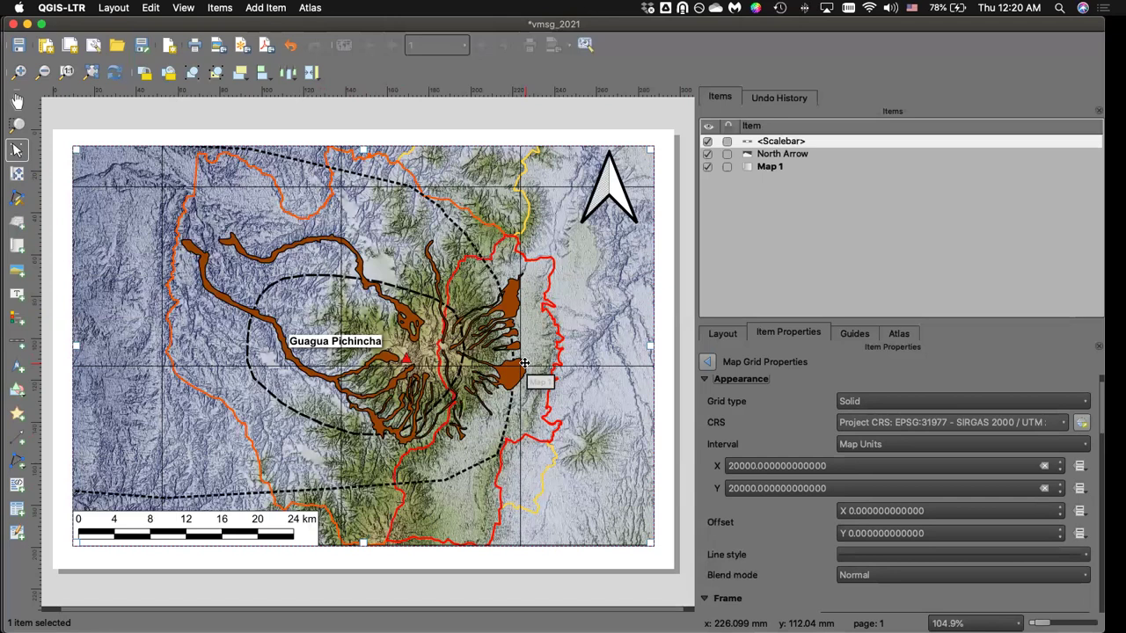
Give the map grid a Zebra frame style.
{"action": "scroll", "coordinate": [788, 513], "scroll_direction": "down", "scroll_amount": 3}
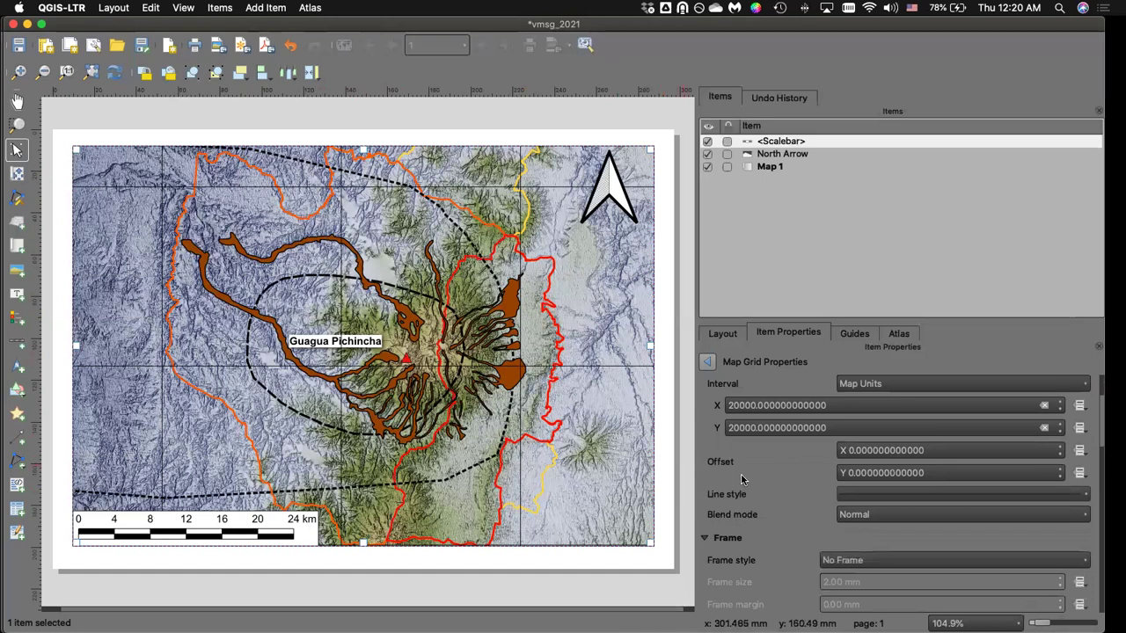
{"action": "left_click_drag", "start_coordinate": [1101, 427], "coordinate": [1098, 456]}
{"action": "left_click", "coordinate": [1083, 427]}
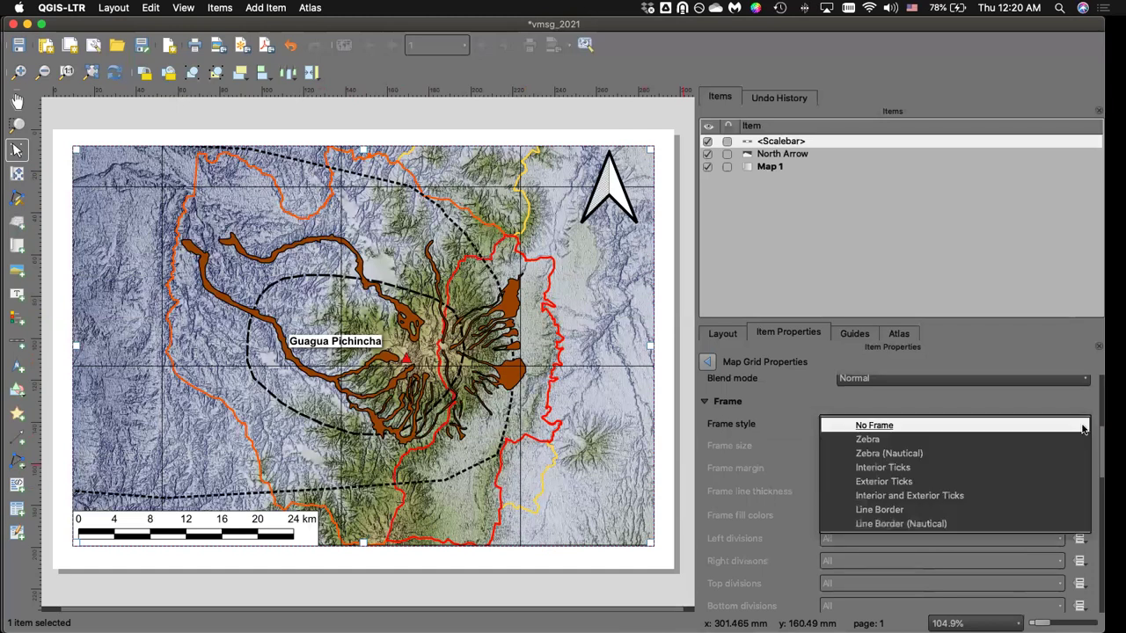
{"action": "left_click", "coordinate": [1047, 439]}
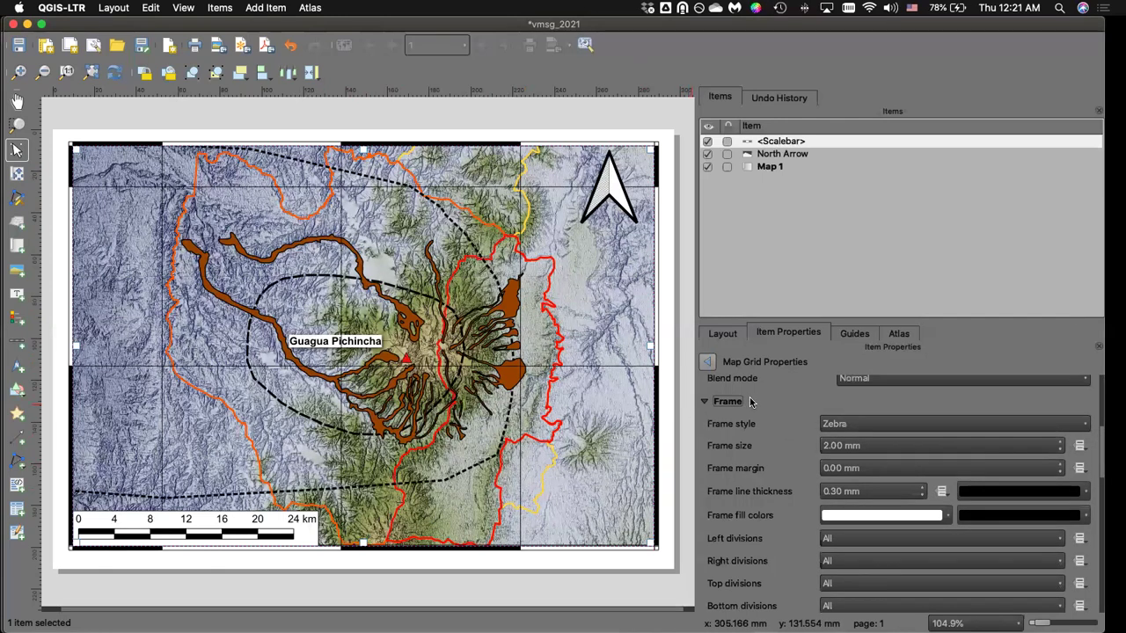
{"action": "left_click", "coordinate": [1083, 426]}
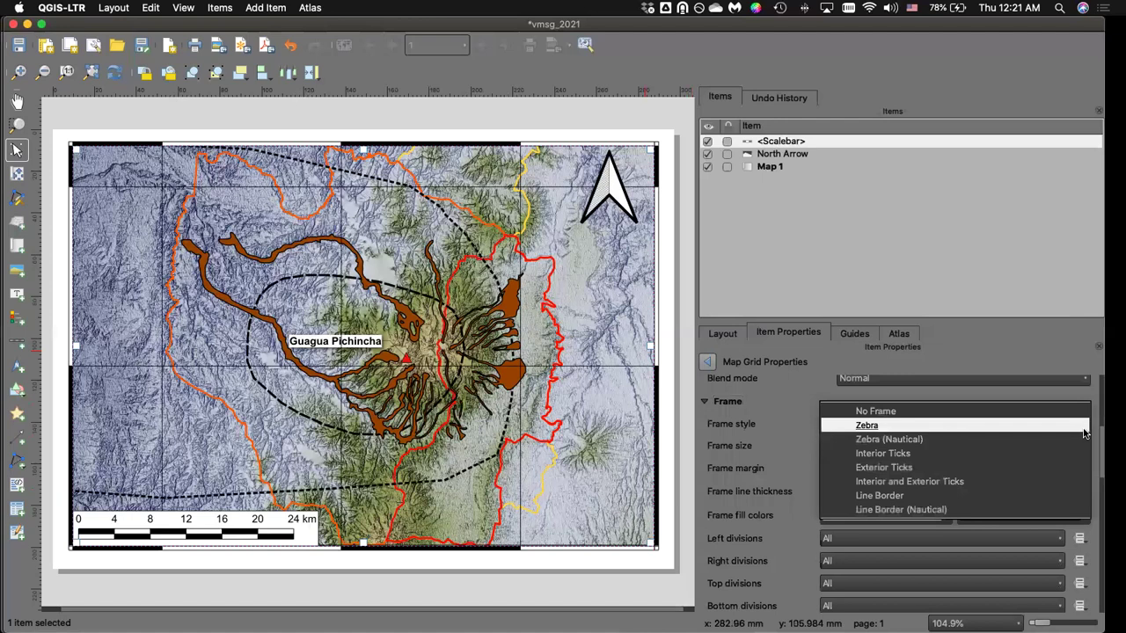
{"action": "left_click", "coordinate": [1085, 432]}
Enable Draw Coordinates for the map grid.
{"action": "scroll", "coordinate": [1101, 446], "scroll_direction": "down", "scroll_amount": 1}
{"action": "scroll", "coordinate": [1101, 445], "scroll_direction": "down", "scroll_amount": 2}
{"action": "scroll", "coordinate": [1103, 447], "scroll_direction": "down", "scroll_amount": 5}
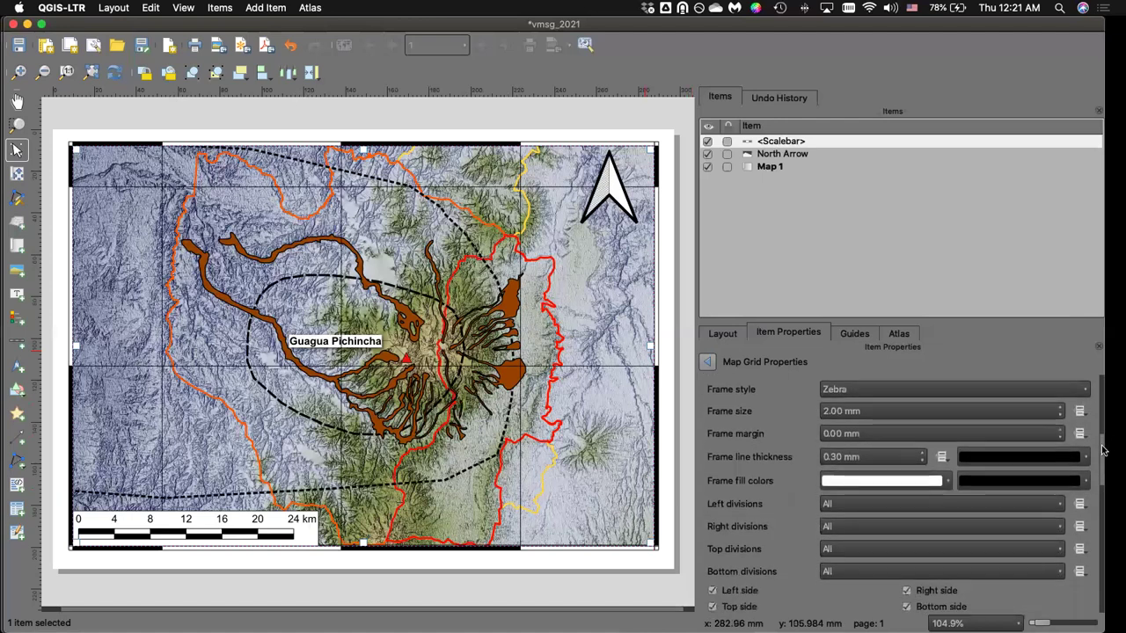
{"action": "mouse_move", "coordinate": [1106, 466]}
{"action": "left_mouse_down"}
{"action": "mouse_move", "coordinate": [1100, 442]}
{"action": "mouse_move", "coordinate": [1081, 517]}
{"action": "left_mouse_up"}
{"action": "scroll", "coordinate": [1081, 517], "scroll_direction": "down", "scroll_amount": 2}
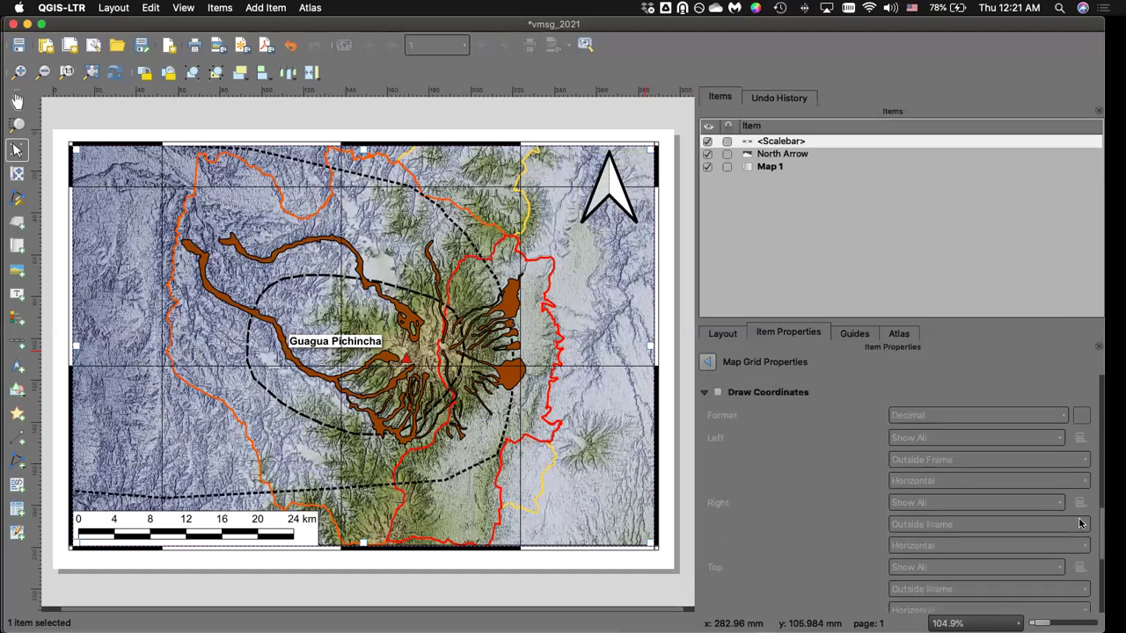
{"action": "left_click", "coordinate": [718, 389]}
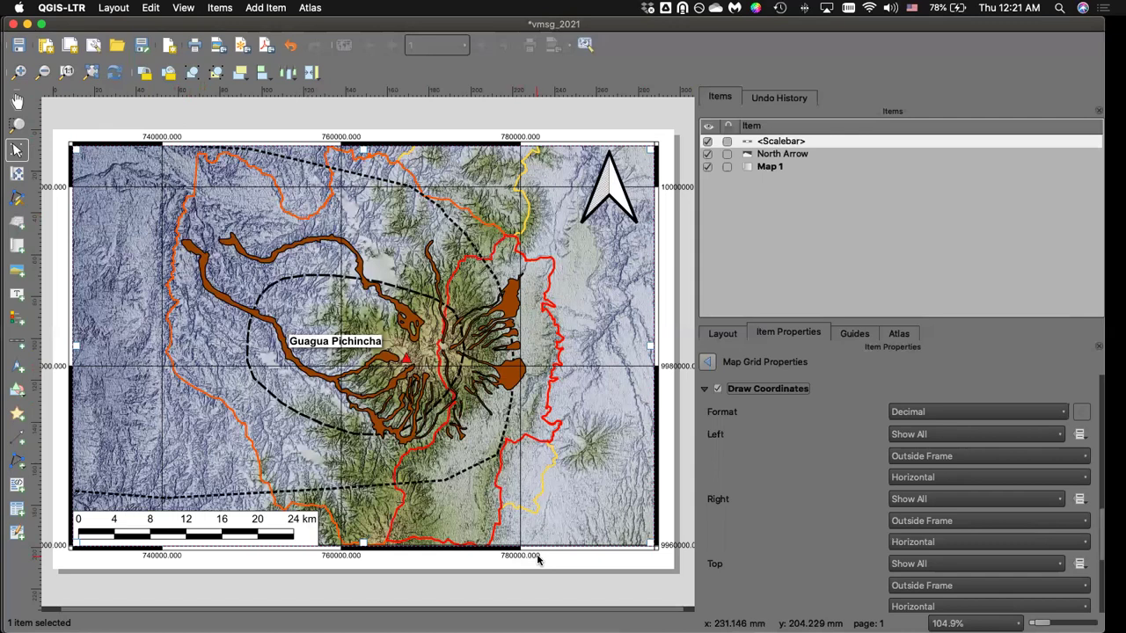
Try the Decimal with Suffix and Custom coordinate formats, close the annotation expression editor, and restore the Decimal format.
{"action": "left_click", "coordinate": [1064, 414]}
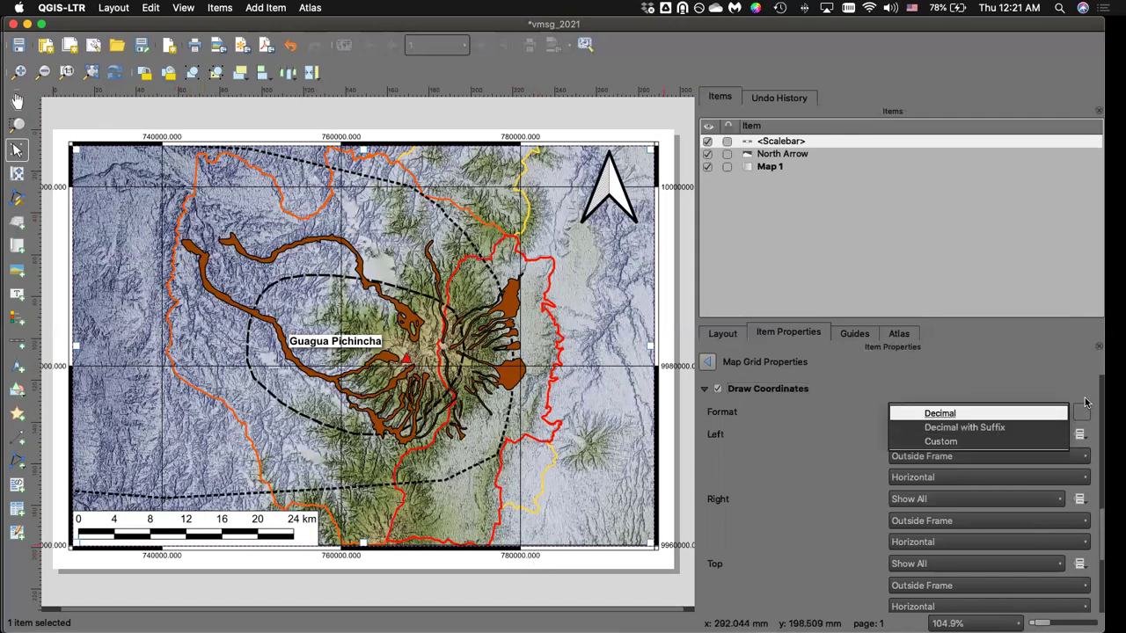
{"action": "left_click", "coordinate": [1056, 427]}
{"action": "left_click", "coordinate": [1064, 413]}
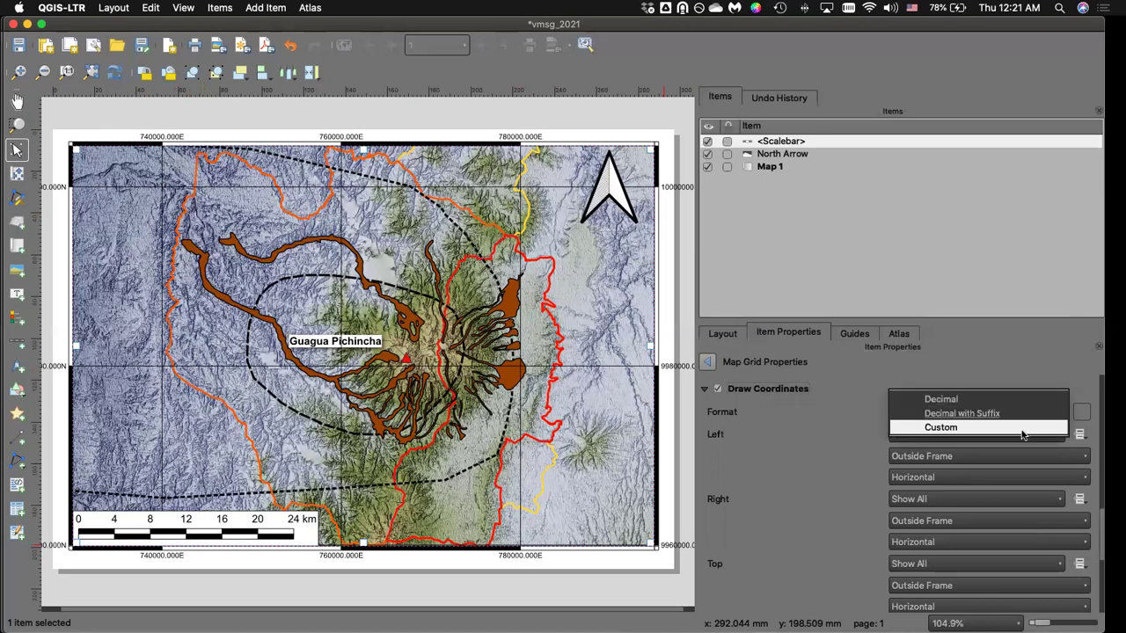
{"action": "left_click", "coordinate": [1022, 429]}
{"action": "left_click", "coordinate": [1082, 413]}
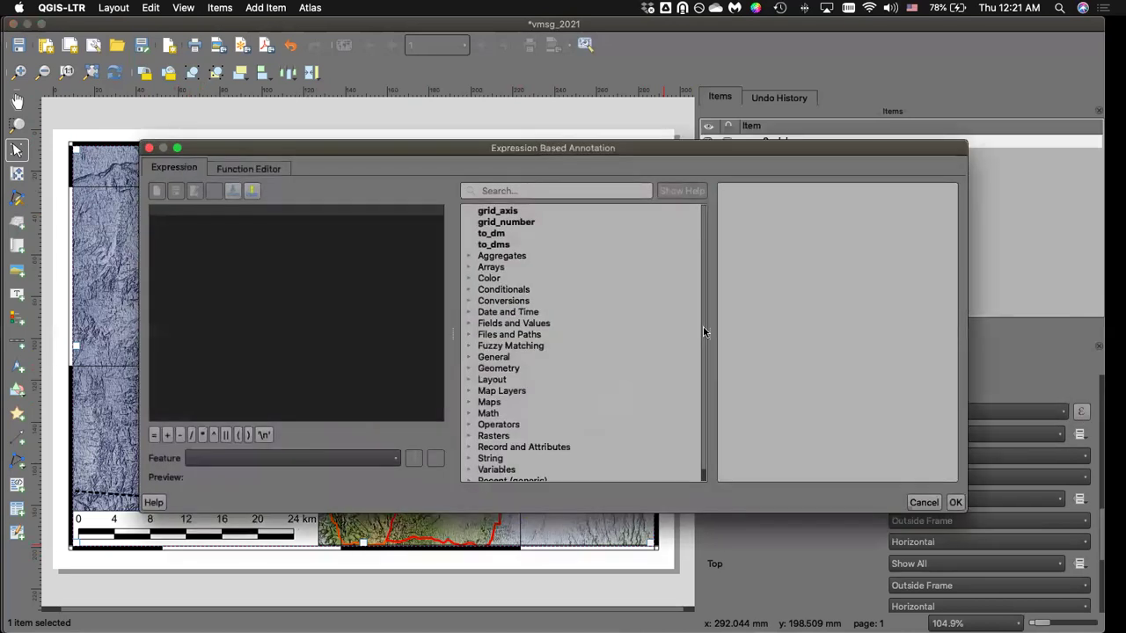
{"action": "left_click", "coordinate": [149, 148]}
{"action": "left_click", "coordinate": [1056, 413]}
{"action": "left_click", "coordinate": [971, 382]}
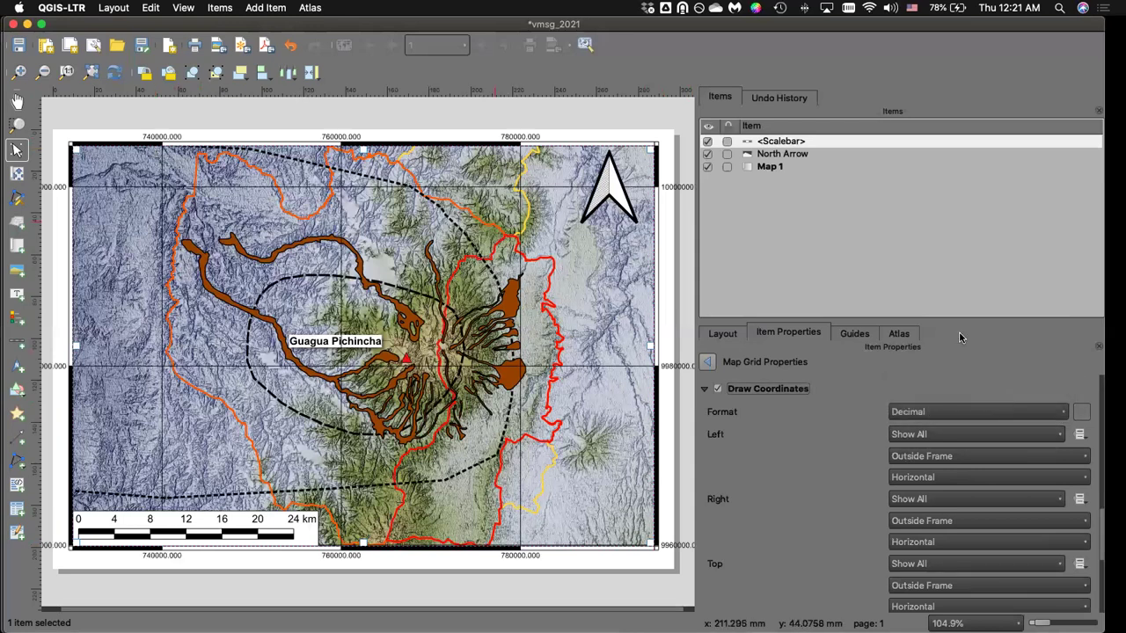
Disable the grid coordinate labels along the map's top and right sides.
{"action": "scroll", "coordinate": [1099, 402], "scroll_direction": "up", "scroll_amount": 15}
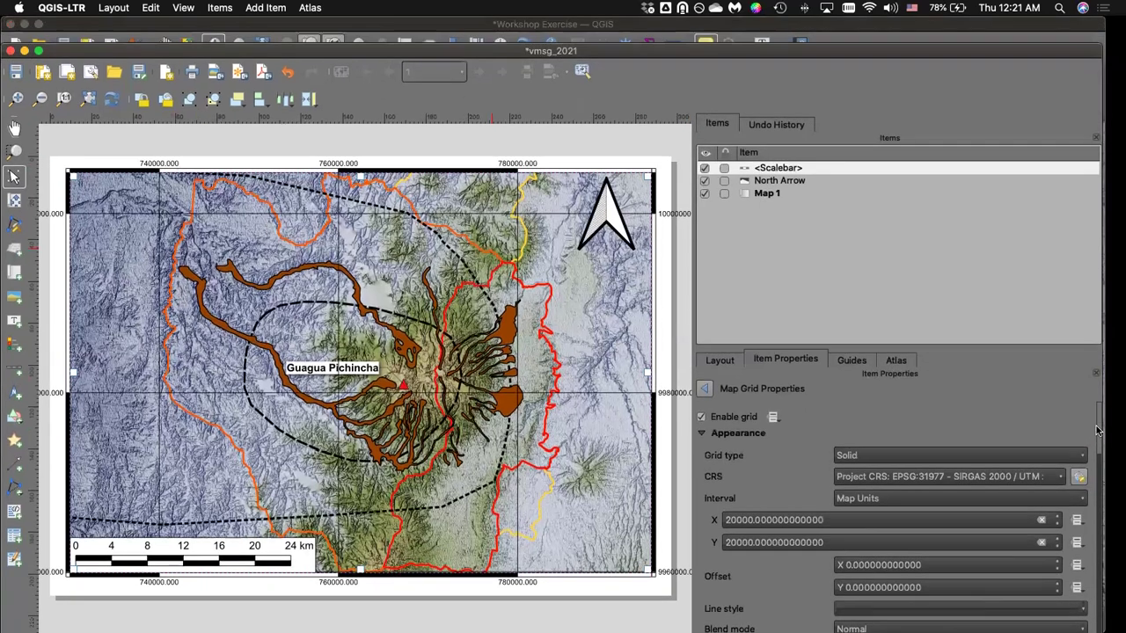
{"action": "left_click_drag", "start_coordinate": [1099, 432], "coordinate": [1104, 559]}
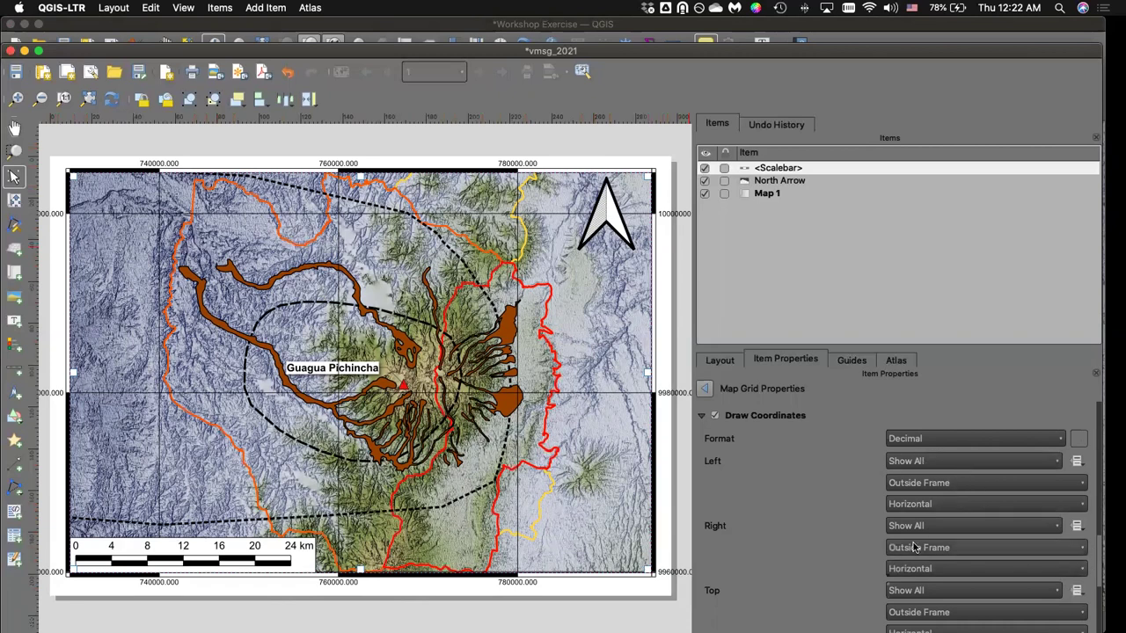
{"action": "scroll", "coordinate": [932, 580], "scroll_direction": "down", "scroll_amount": 1}
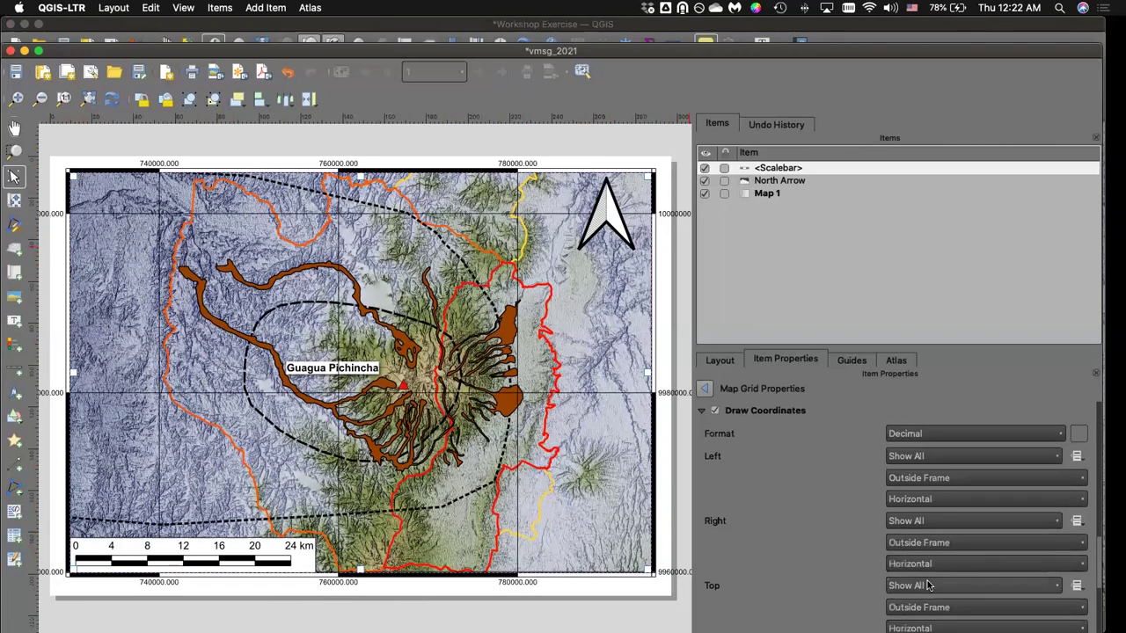
{"action": "left_click", "coordinate": [1054, 586]}
{"action": "left_click", "coordinate": [1011, 623]}
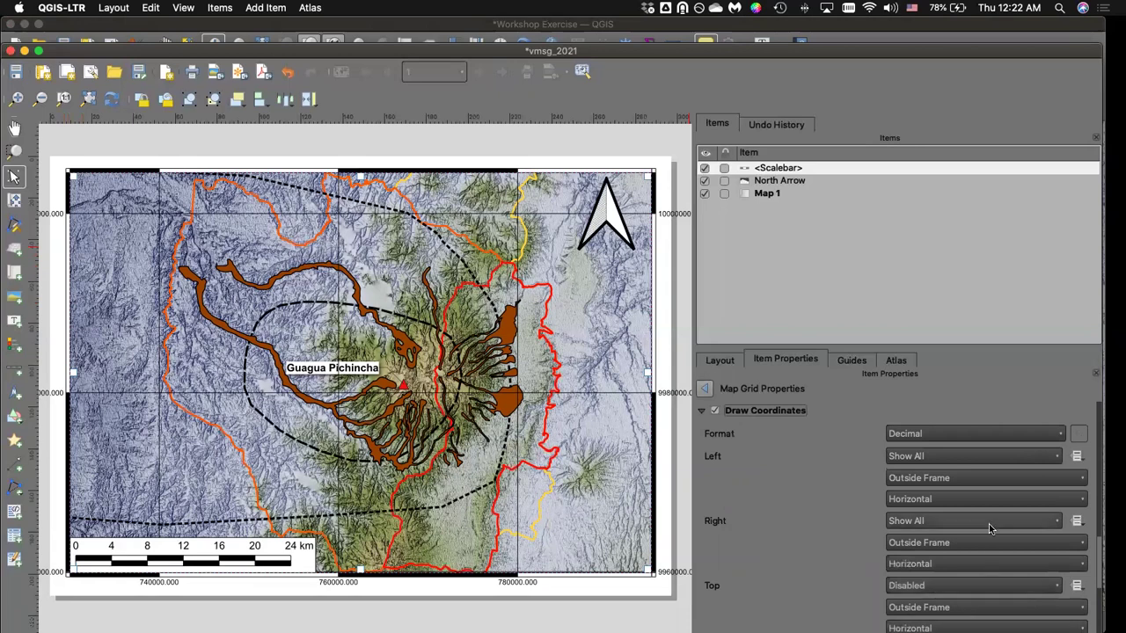
{"action": "left_click", "coordinate": [1055, 525]}
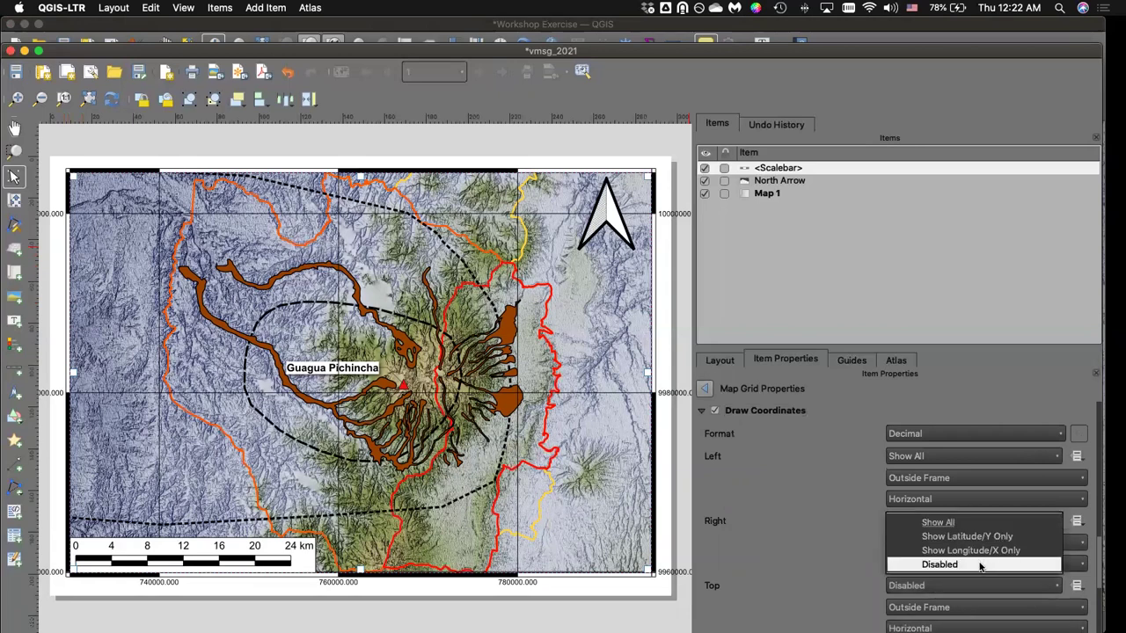
{"action": "left_click", "coordinate": [980, 565]}
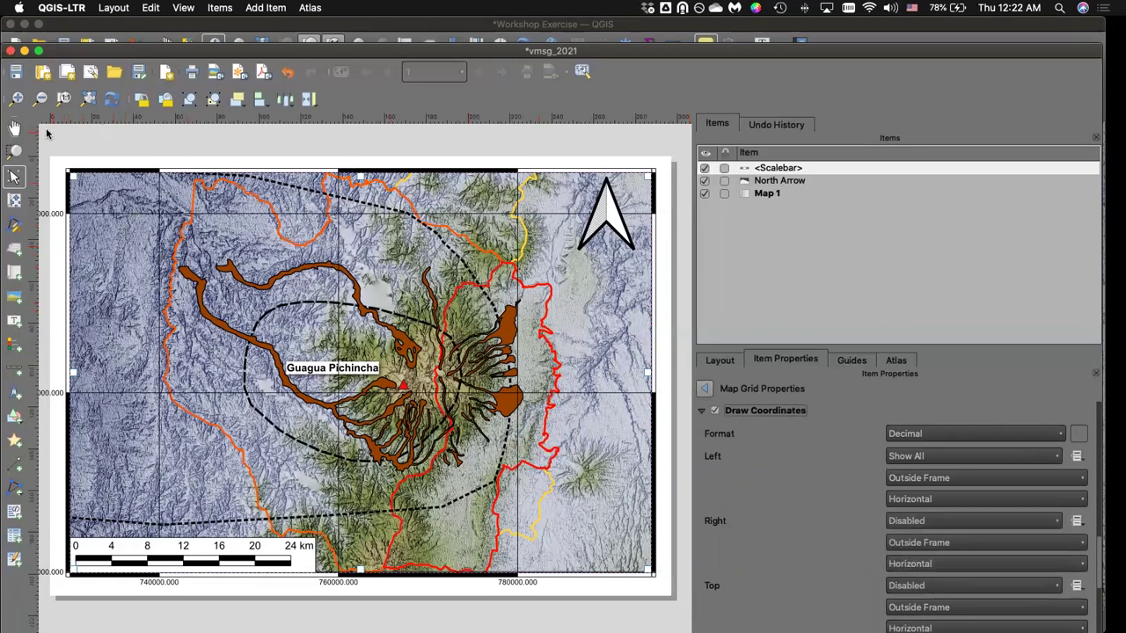
Try the Vertical Descending orientation for the grid coordinate labels along the map's left side and settle on Vertical Ascending.
{"action": "left_click", "coordinate": [14, 128]}
{"action": "left_click_drag", "start_coordinate": [147, 146], "coordinate": [166, 146]}
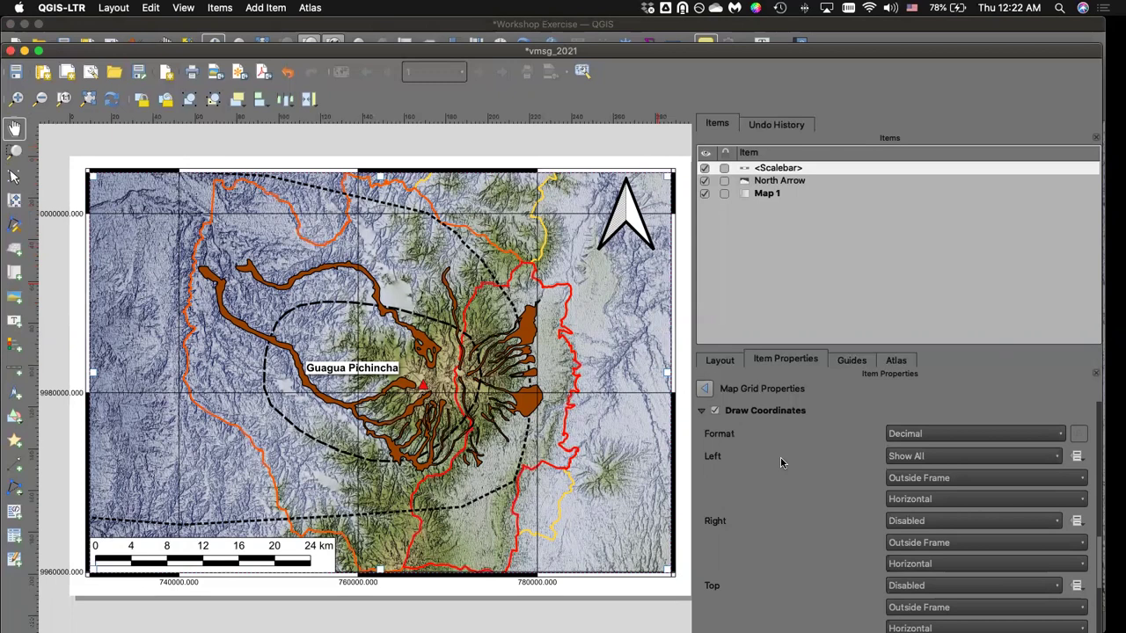
{"action": "left_click", "coordinate": [1003, 498]}
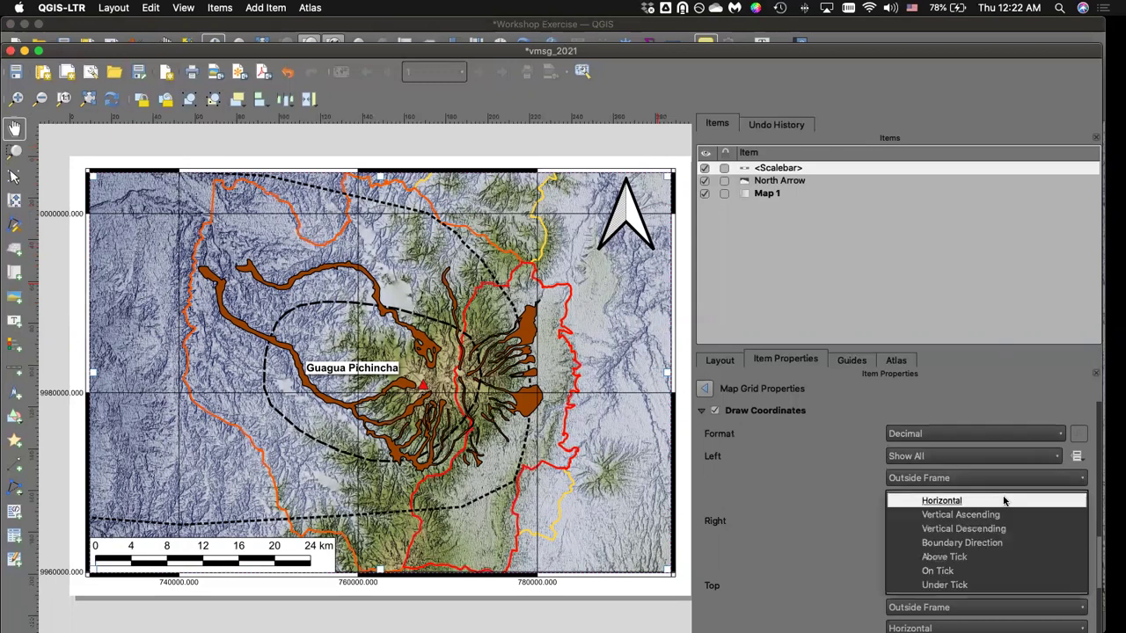
{"action": "left_click", "coordinate": [966, 515]}
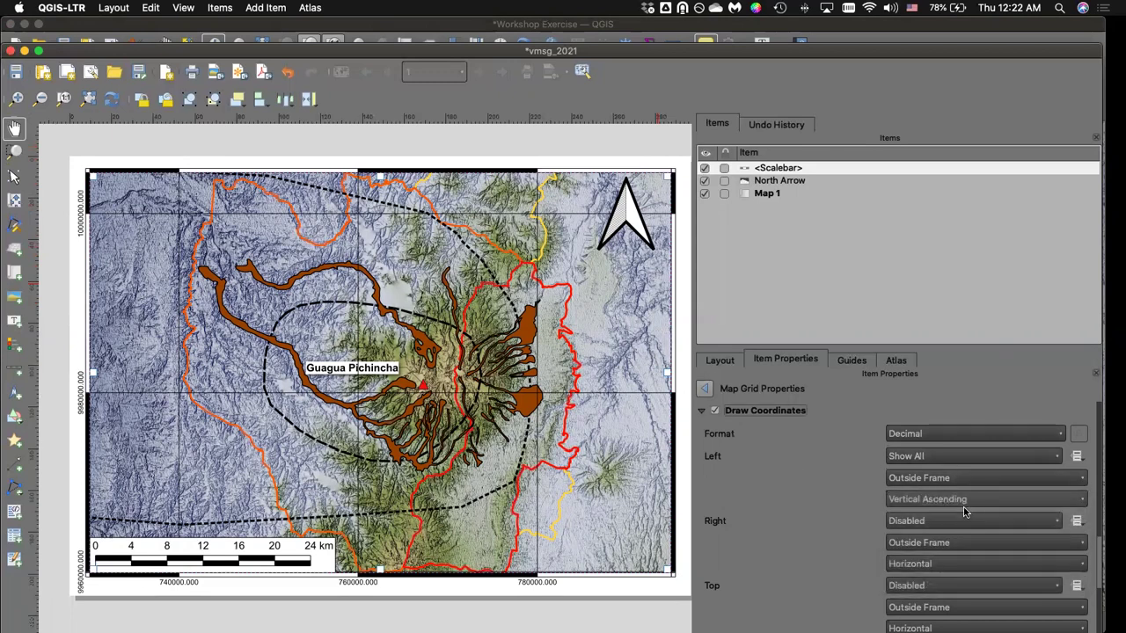
{"action": "left_click", "coordinate": [1005, 499]}
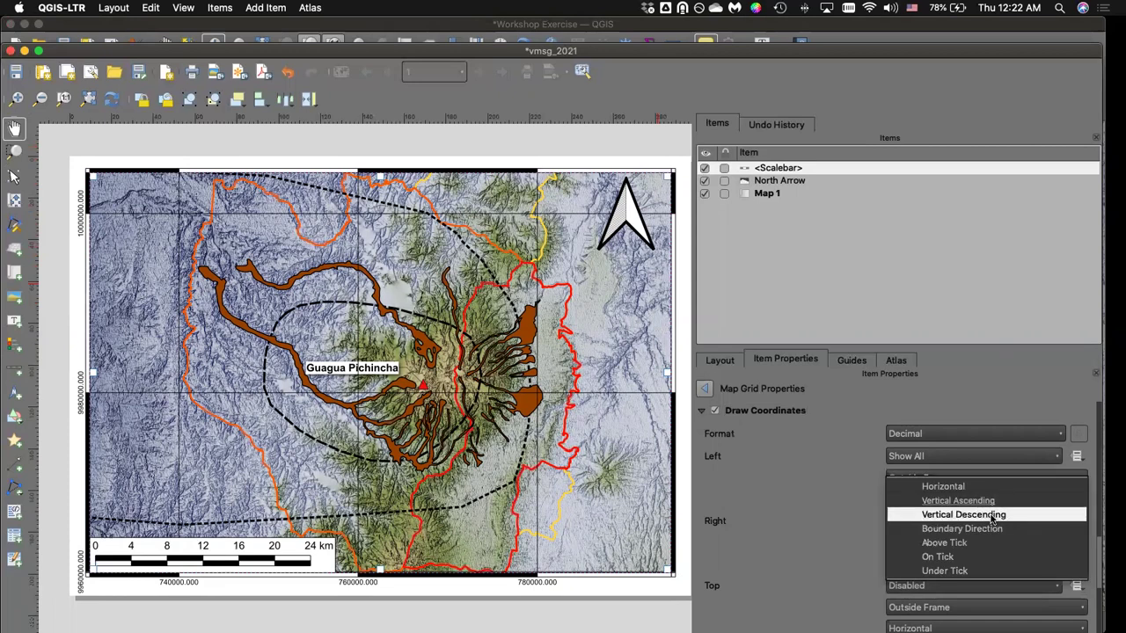
{"action": "left_click", "coordinate": [991, 516]}
{"action": "left_click", "coordinate": [981, 498]}
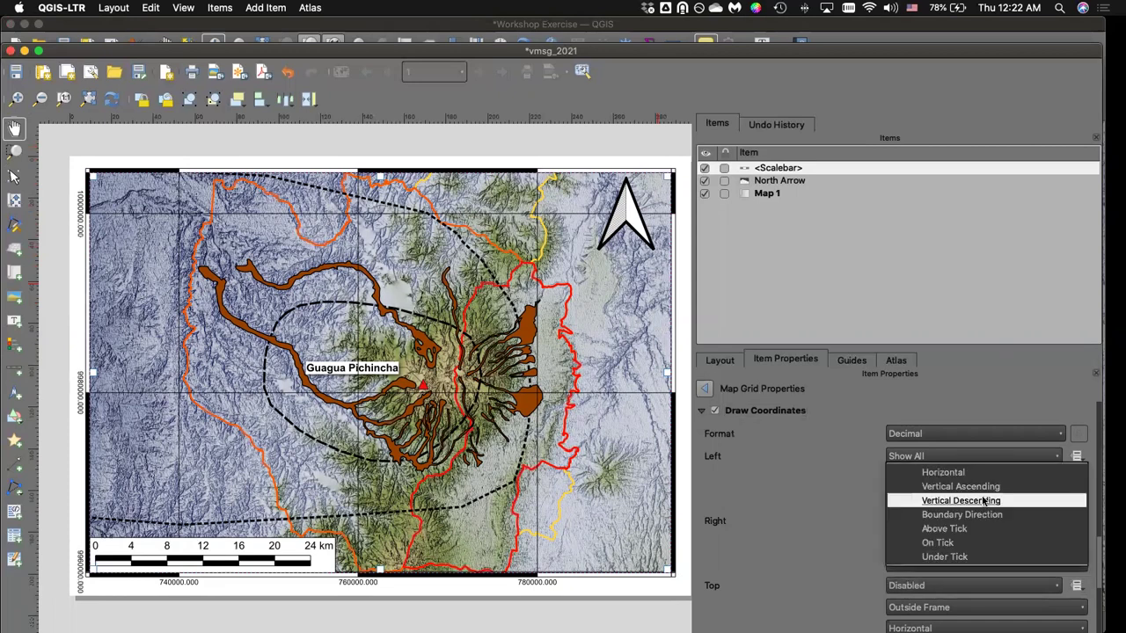
{"action": "left_click", "coordinate": [984, 491]}
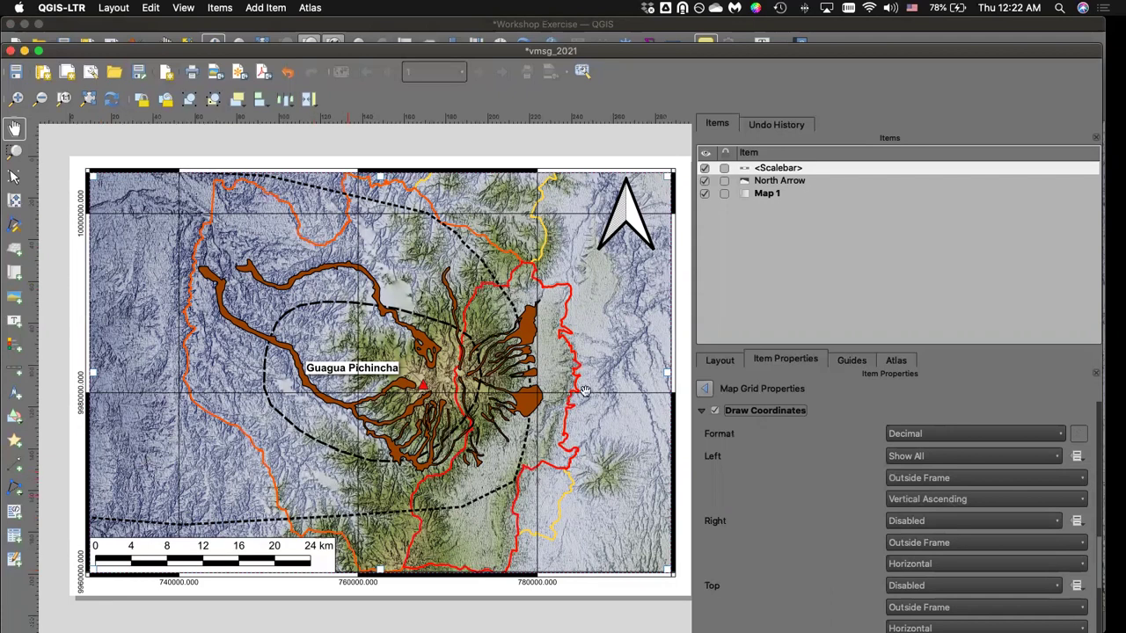
Add a legend starting at the map's upper-left corner and select it in the layout.
{"action": "left_click_drag", "start_coordinate": [1098, 555], "coordinate": [1089, 408]}
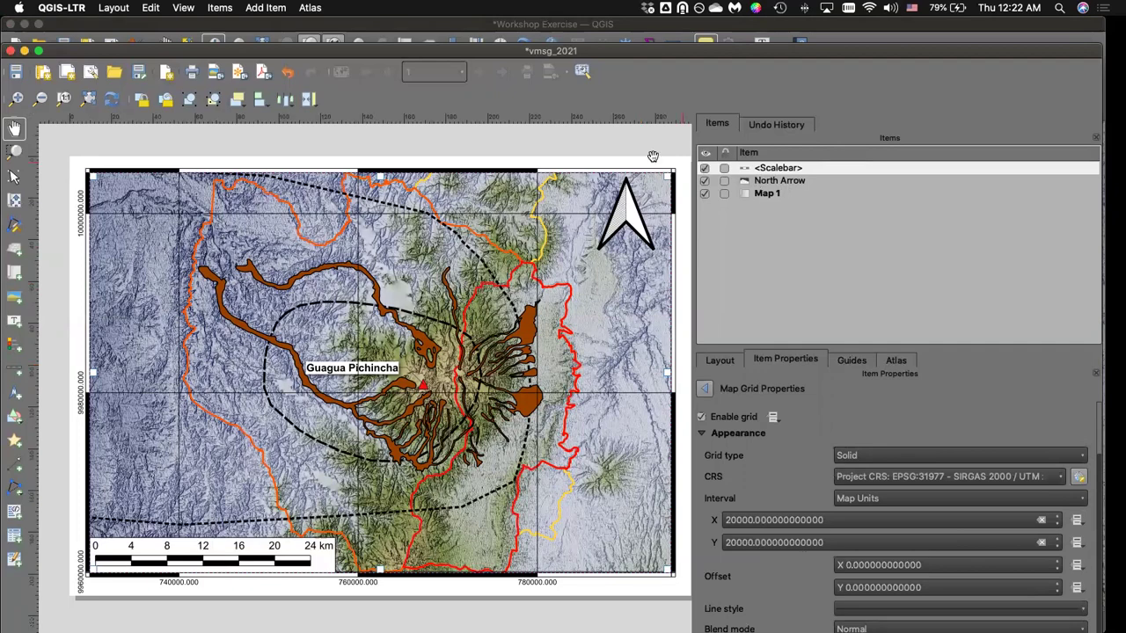
{"action": "left_click_drag", "start_coordinate": [255, 54], "coordinate": [253, 7]}
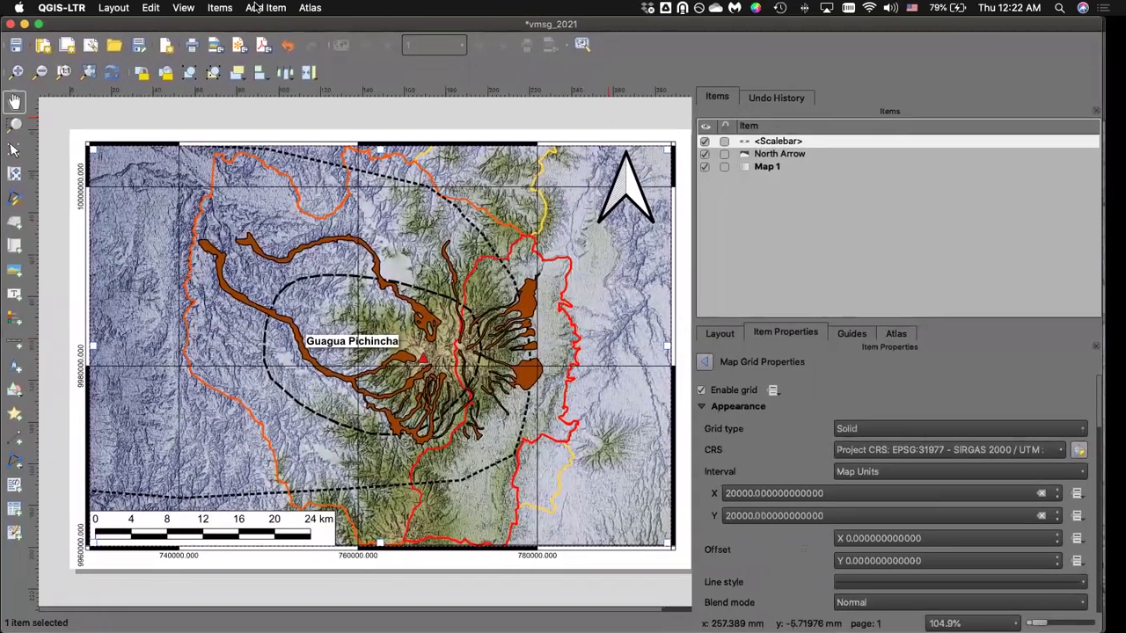
{"action": "left_click", "coordinate": [257, 9]}
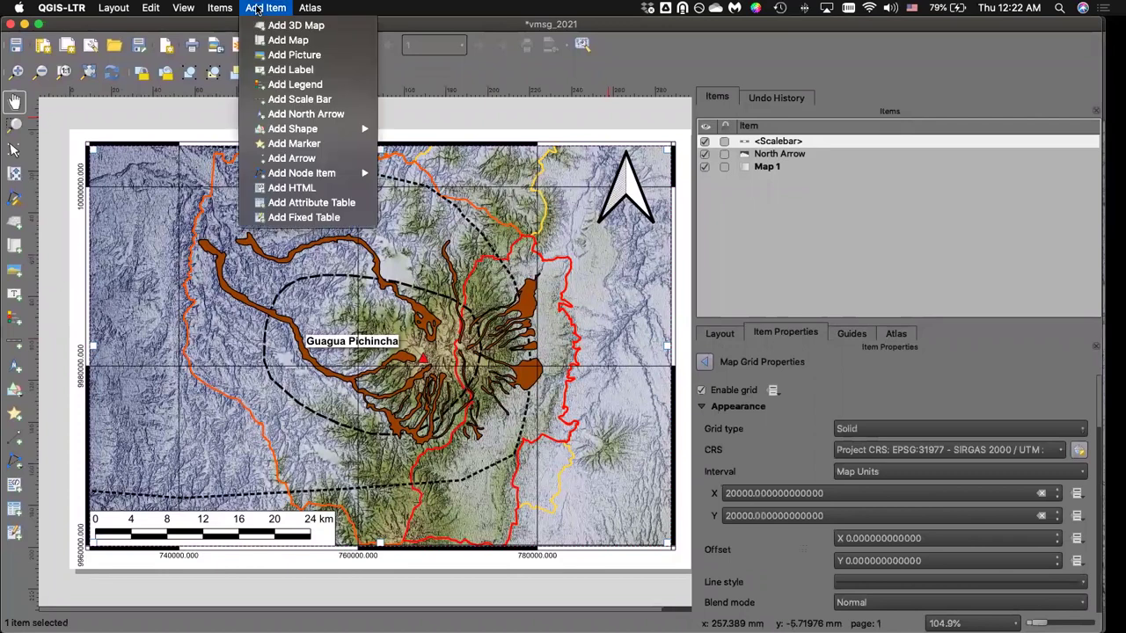
{"action": "left_click", "coordinate": [294, 84]}
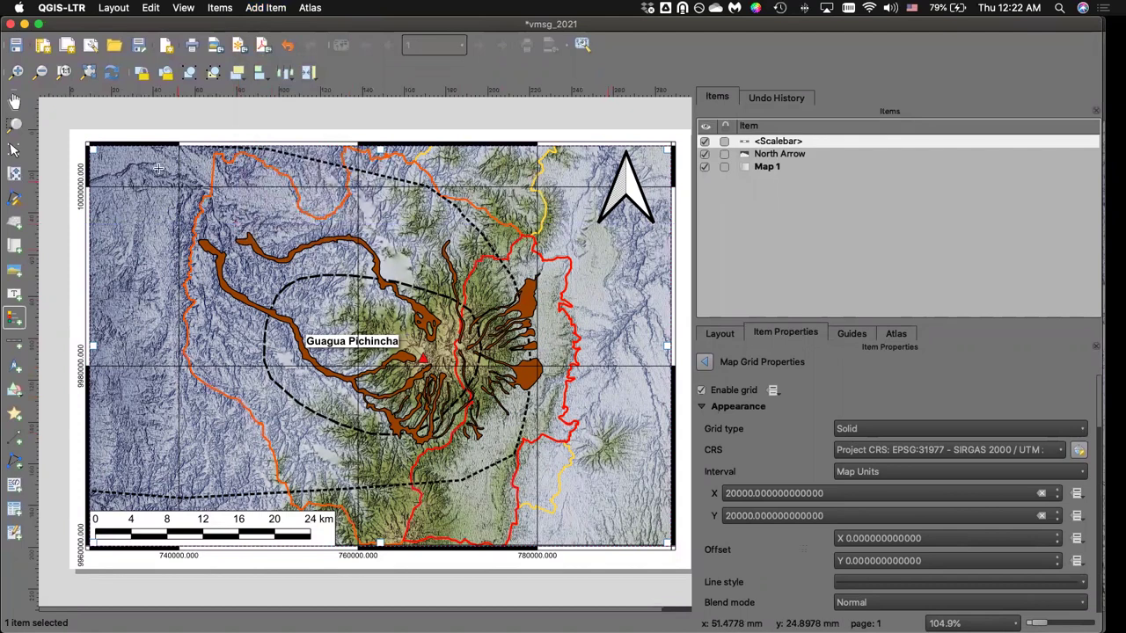
{"action": "left_click_drag", "start_coordinate": [92, 145], "coordinate": [294, 270]}
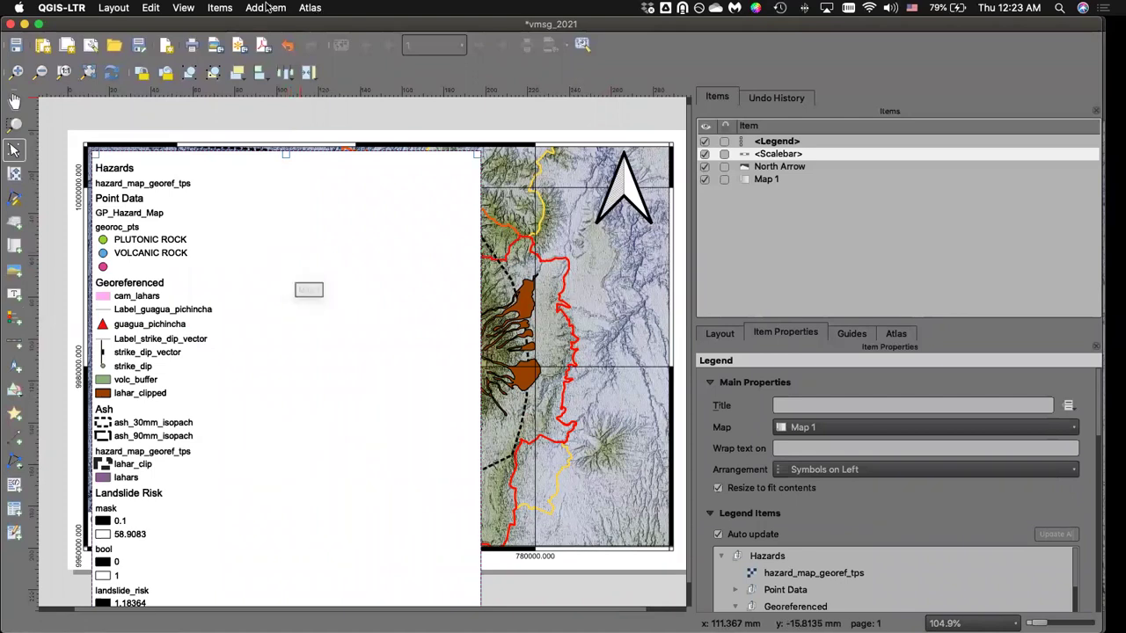
{"action": "left_click", "coordinate": [779, 141]}
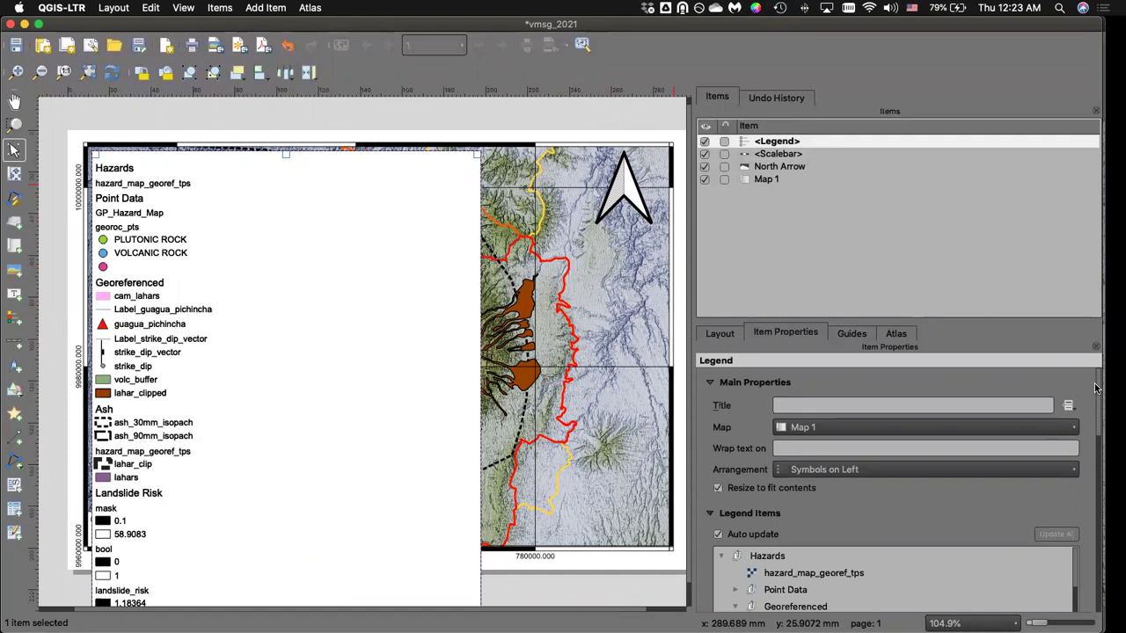
Examine the legend's full extent on the page and its item list, and check the layers in the main project window.
{"action": "left_click_drag", "start_coordinate": [1097, 391], "coordinate": [1094, 439]}
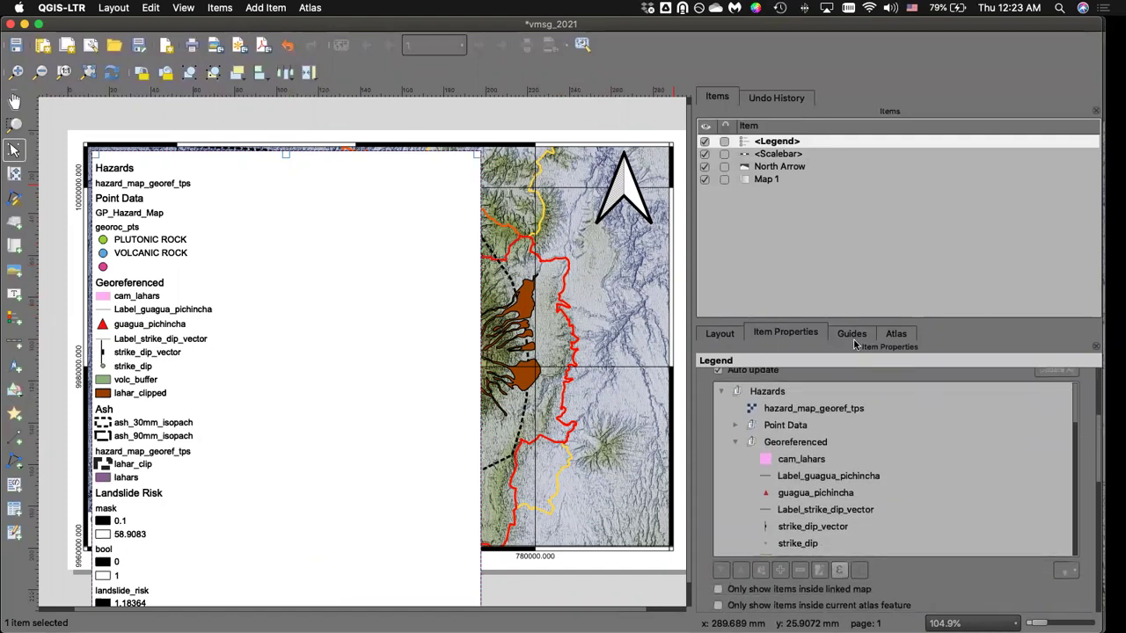
{"action": "scroll", "coordinate": [275, 307], "scroll_direction": "down", "scroll_amount": 3}
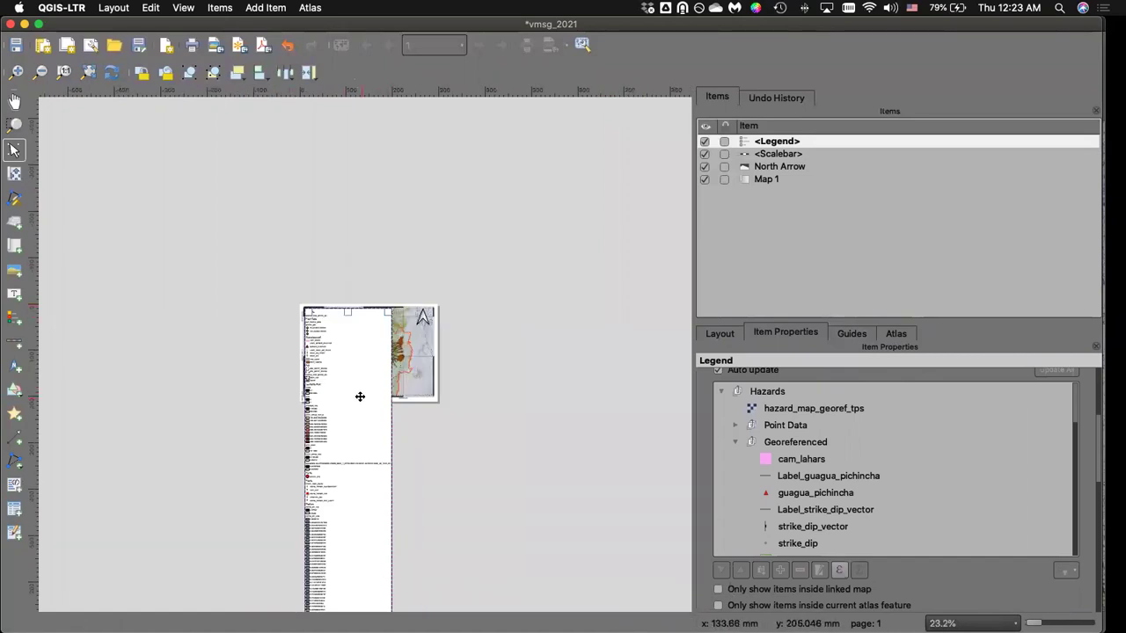
{"action": "scroll", "coordinate": [356, 395], "scroll_direction": "up", "scroll_amount": 1}
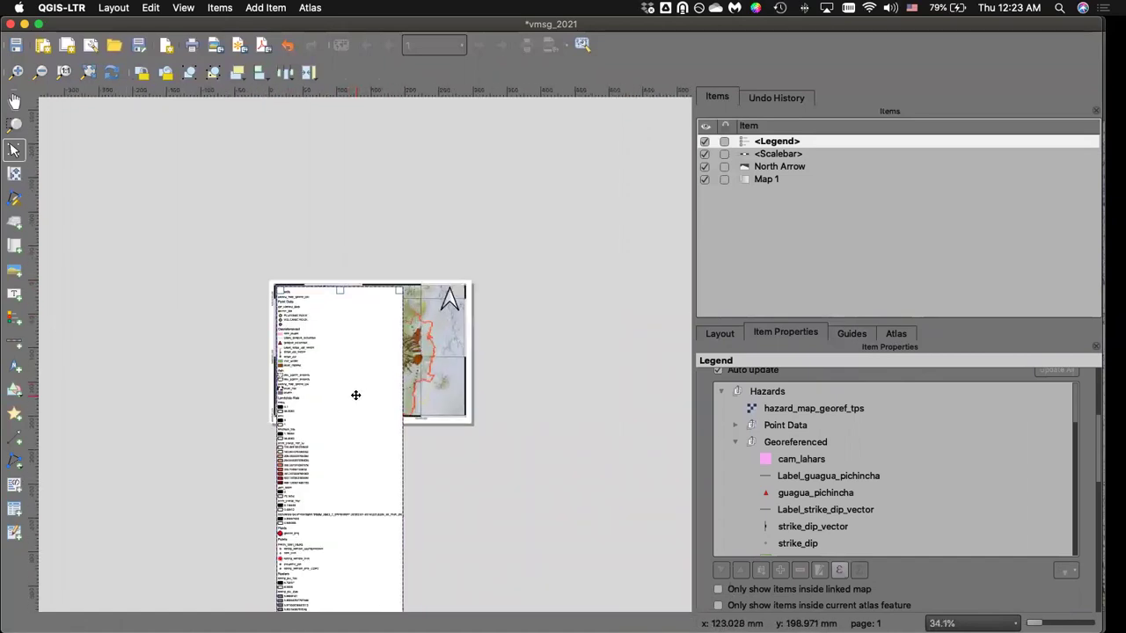
{"action": "scroll", "coordinate": [355, 394], "scroll_direction": "up", "scroll_amount": 3}
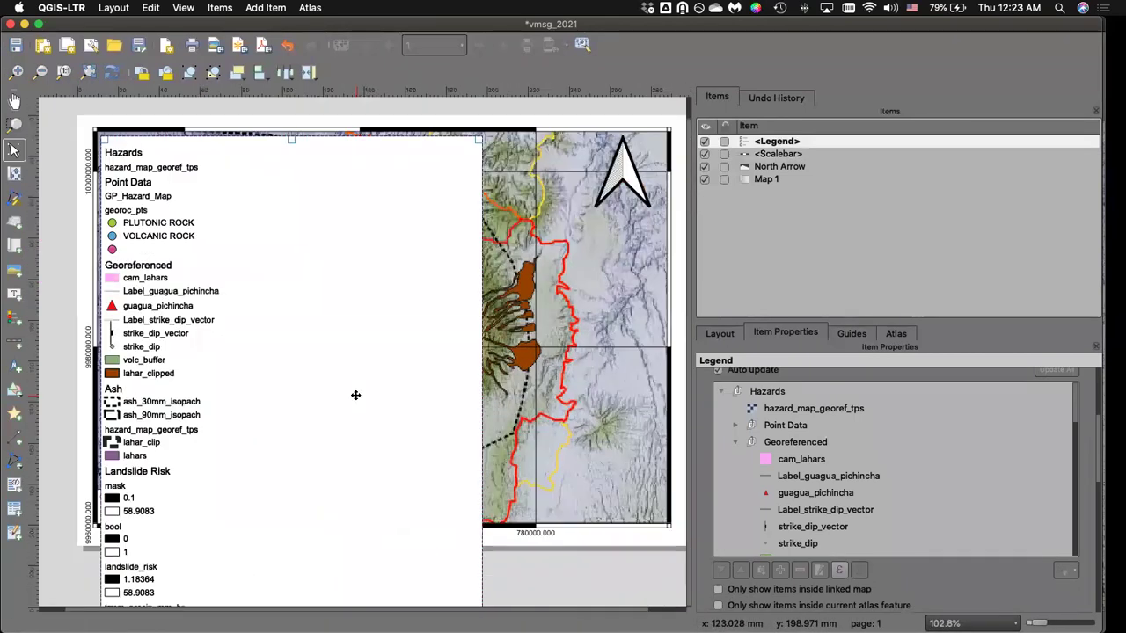
{"action": "scroll", "coordinate": [356, 394], "scroll_direction": "down", "scroll_amount": 2}
{"action": "scroll", "coordinate": [299, 382], "scroll_direction": "up", "scroll_amount": 1}
{"action": "scroll", "coordinate": [299, 381], "scroll_direction": "down", "scroll_amount": 1}
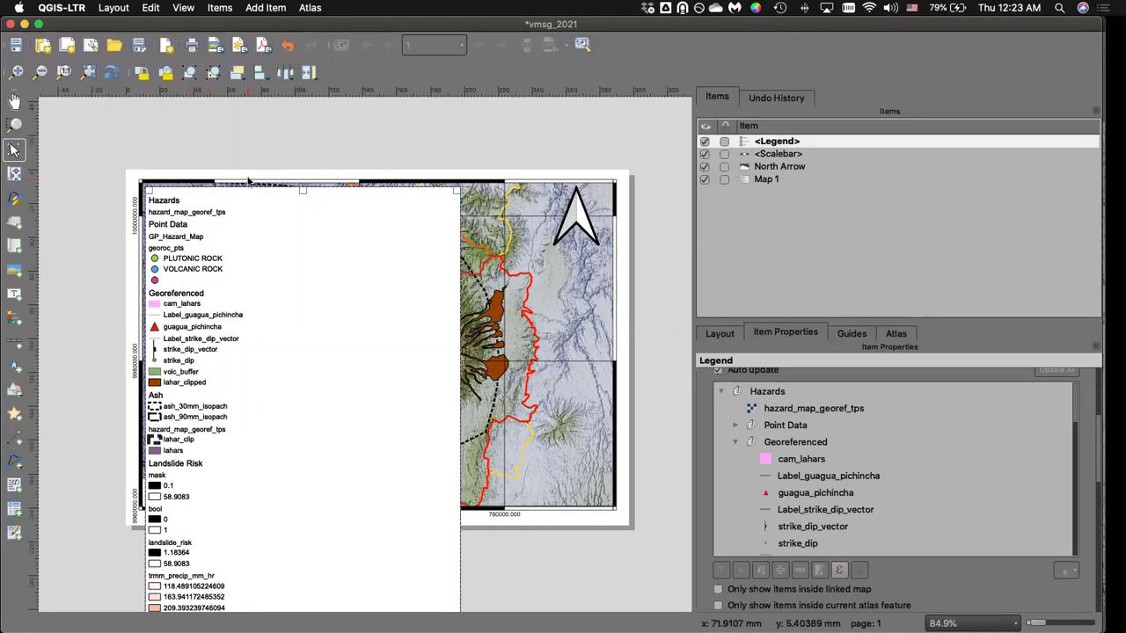
{"action": "key", "text": "ctrl+Up"}
{"action": "left_click", "coordinate": [136, 268]}
{"action": "scroll", "coordinate": [136, 270], "scroll_direction": "up", "scroll_amount": 8}
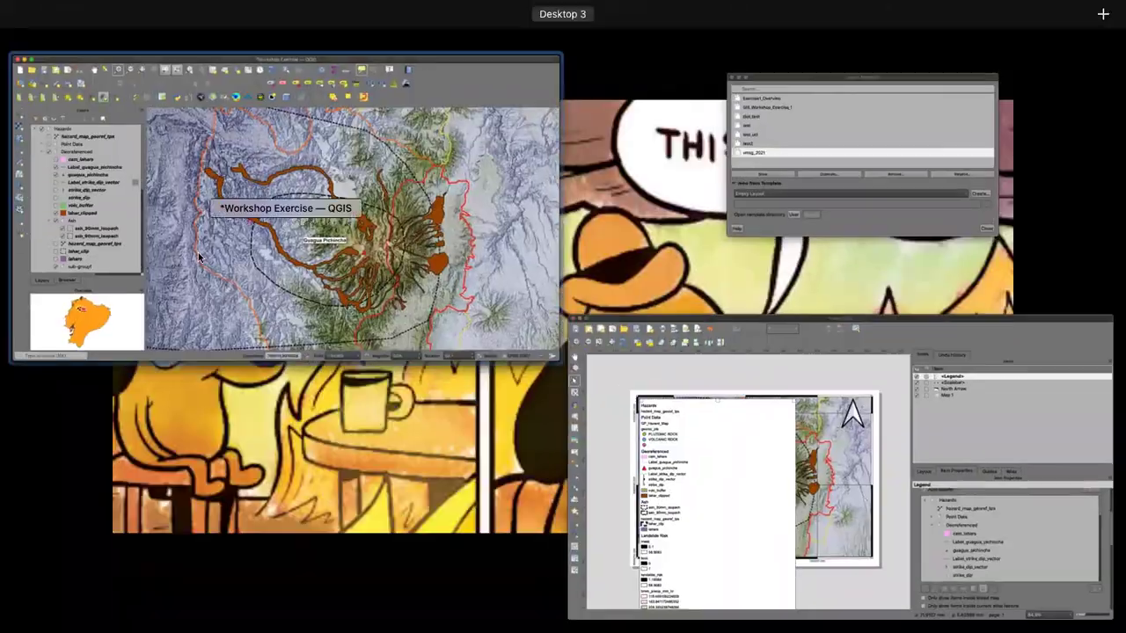
{"action": "left_click", "coordinate": [777, 467]}
{"action": "scroll", "coordinate": [839, 427], "scroll_direction": "up", "scroll_amount": 1}
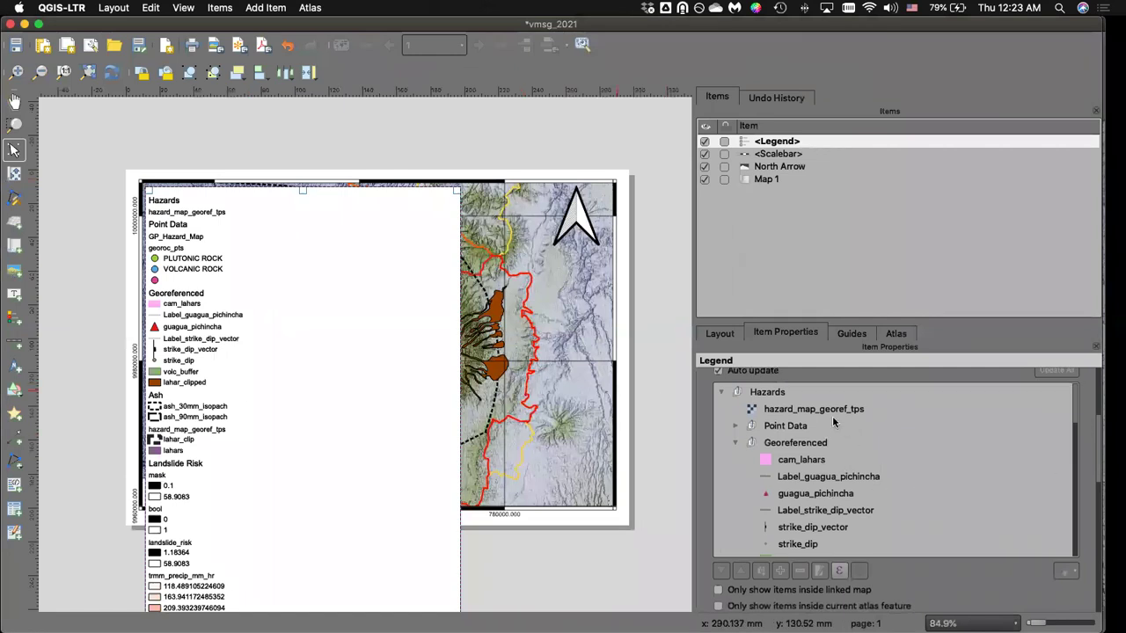
Turn off Auto update for the legend items and set the legend title to "Legend".
{"action": "left_click", "coordinate": [761, 395]}
{"action": "left_click", "coordinate": [718, 372]}
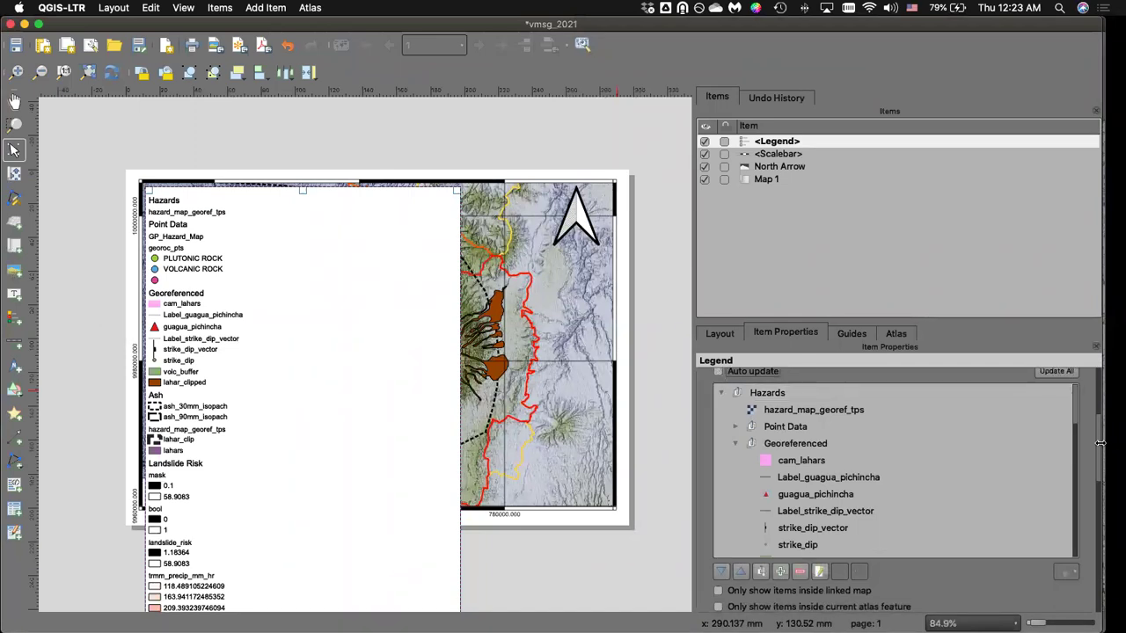
{"action": "left_click_drag", "start_coordinate": [1098, 446], "coordinate": [1099, 398]}
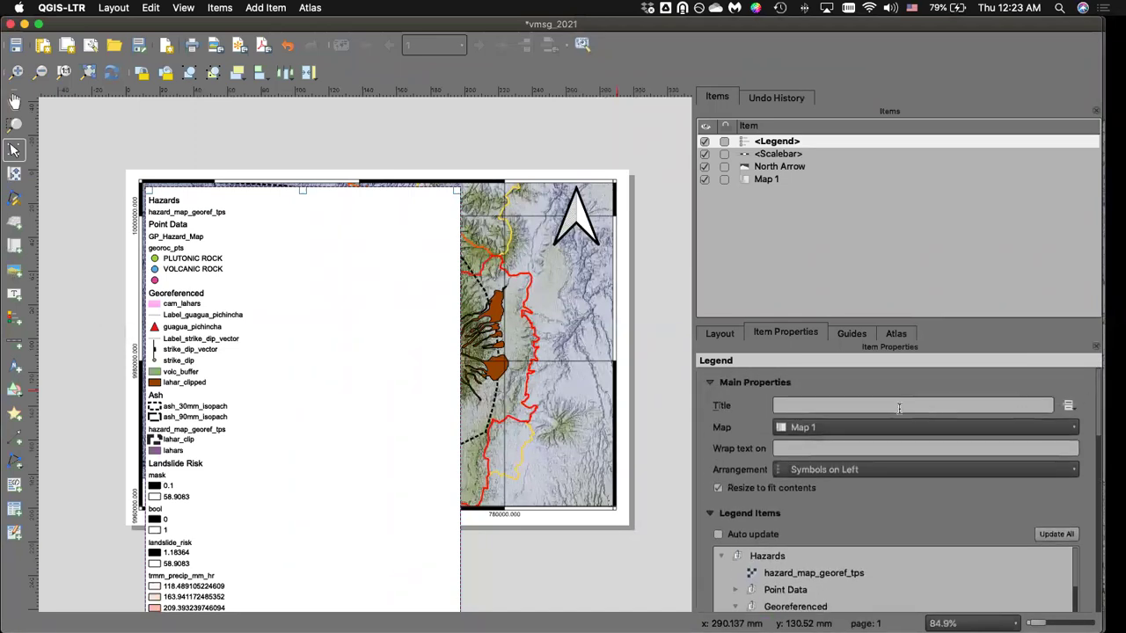
{"action": "left_click", "coordinate": [849, 407]}
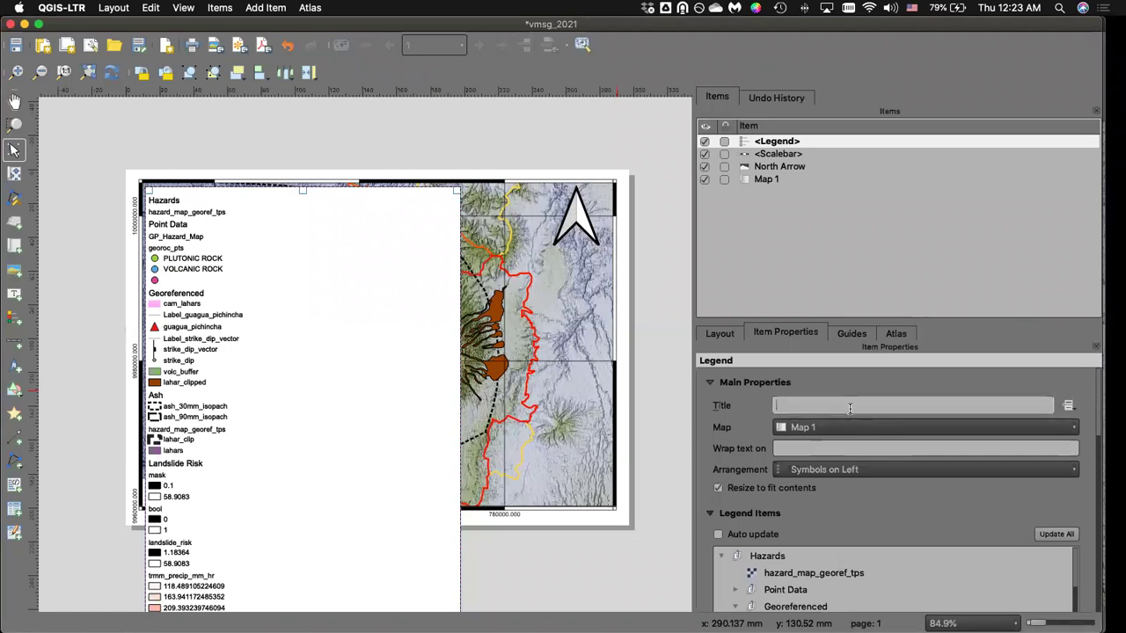
{"action": "type", "text": "Legend"}
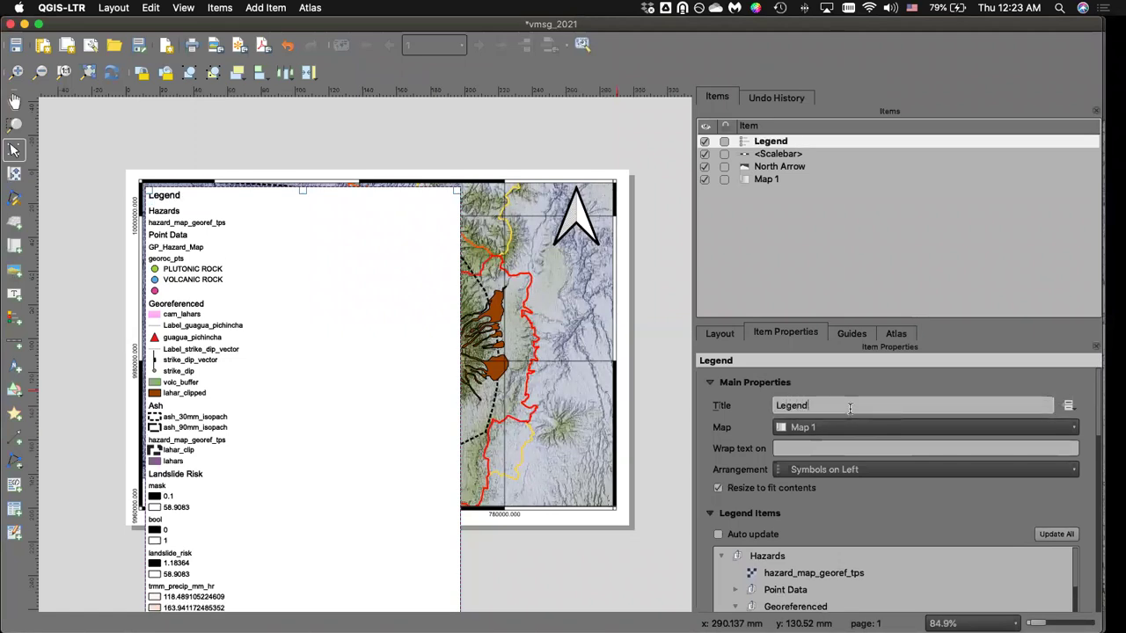
{"action": "left_click", "coordinate": [900, 507]}
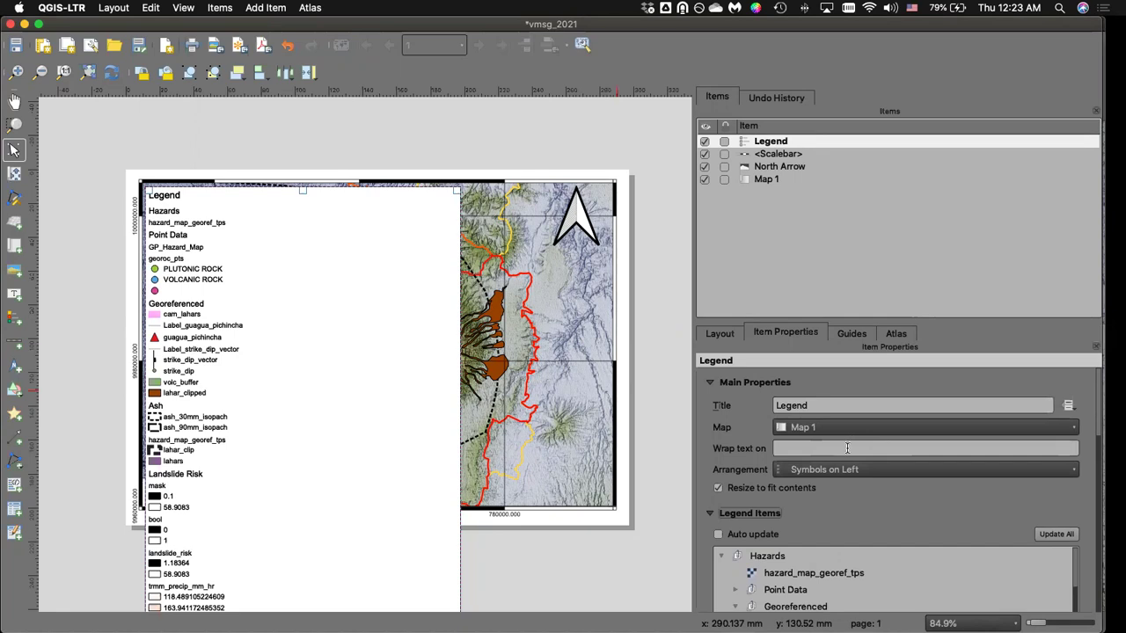
Remove the Point Data group from the legend items.
{"action": "left_click_drag", "start_coordinate": [1093, 434], "coordinate": [1091, 476]}
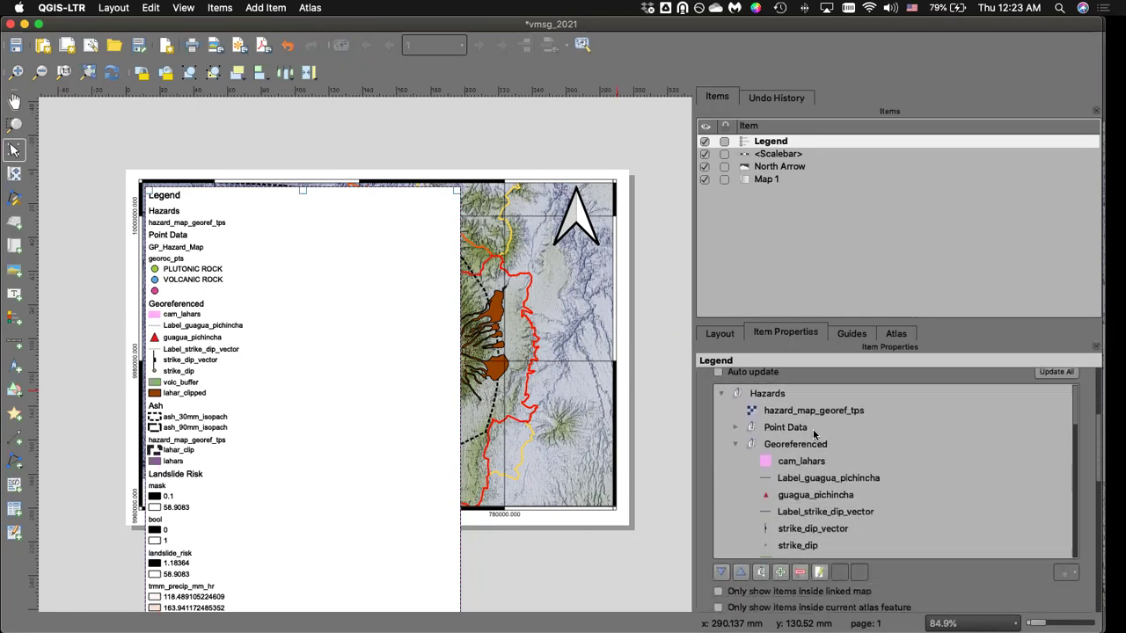
{"action": "left_click", "coordinate": [766, 394]}
{"action": "left_click", "coordinate": [764, 431]}
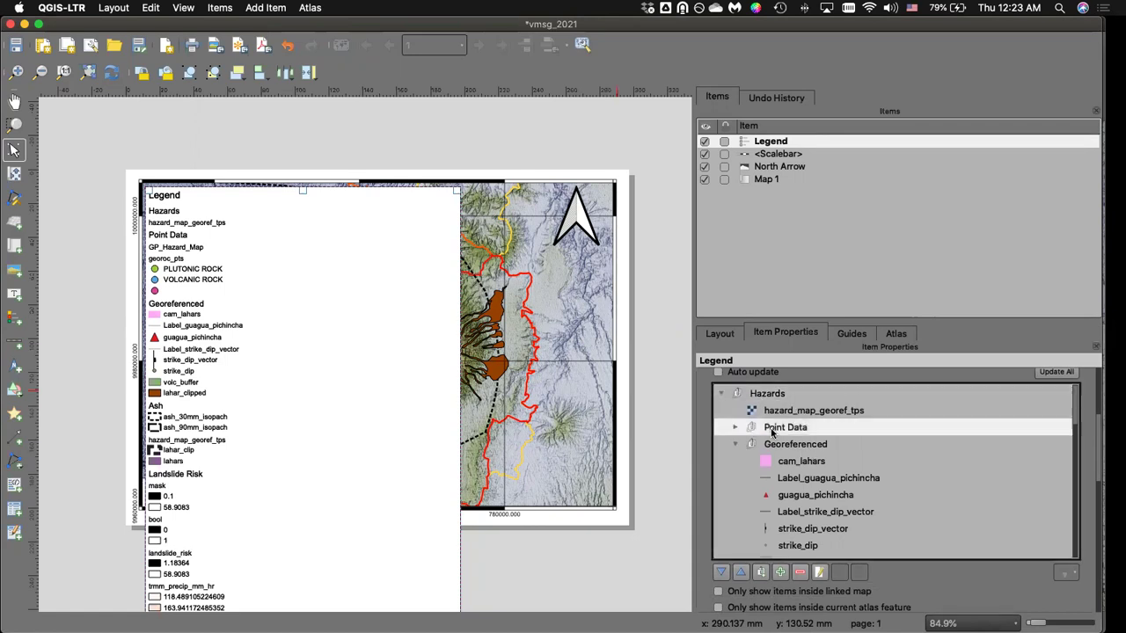
{"action": "left_click", "coordinate": [801, 573]}
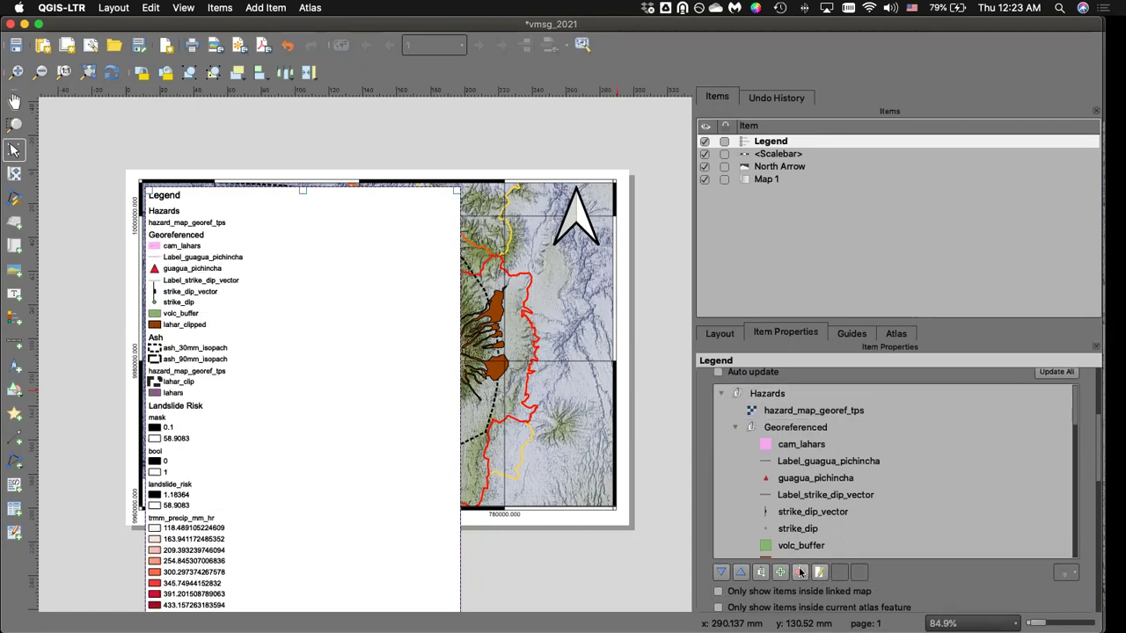
Remove the cam_lahars and Label_guagua_pichincha entries from the legend's Georeferenced group.
{"action": "left_click", "coordinate": [794, 446]}
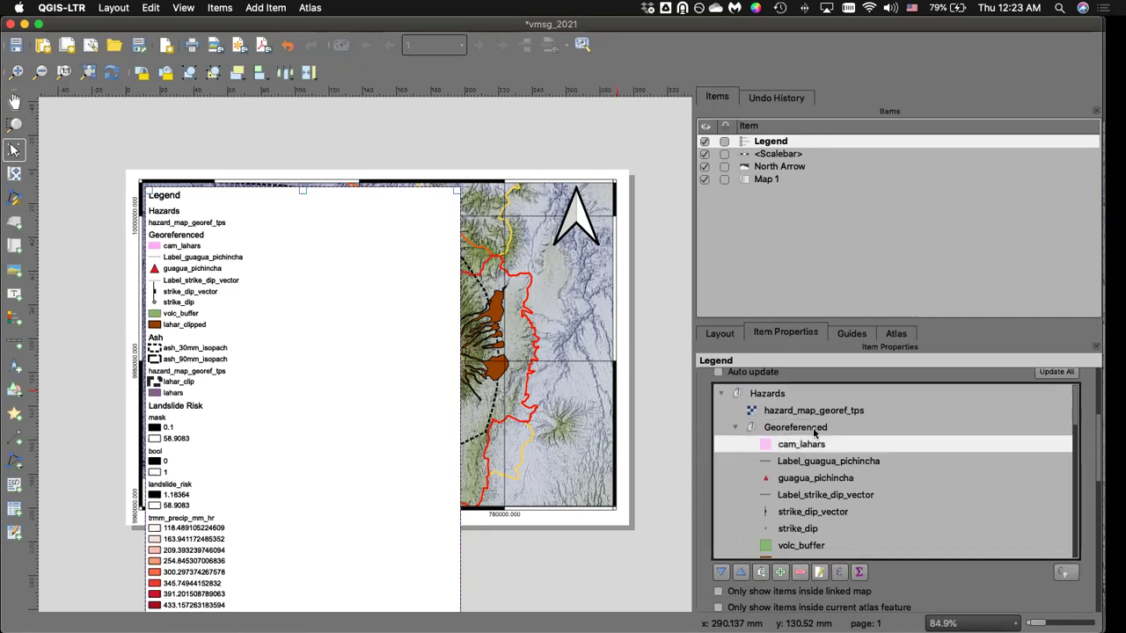
{"action": "left_click", "coordinate": [819, 464], "text": "shift"}
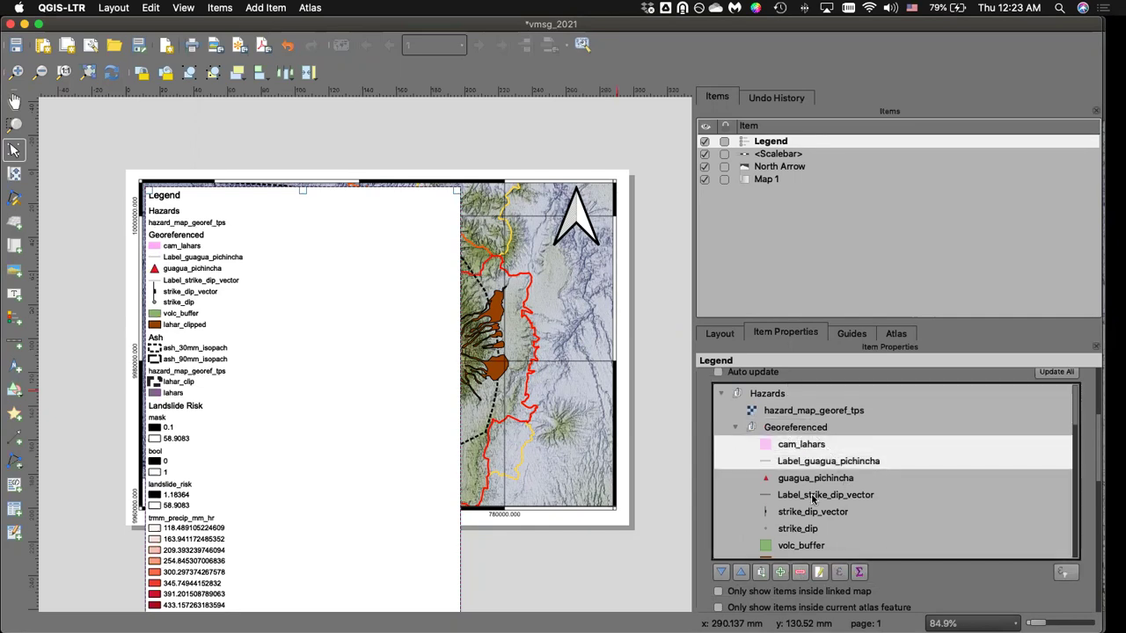
{"action": "left_click", "coordinate": [800, 497], "text": "shift"}
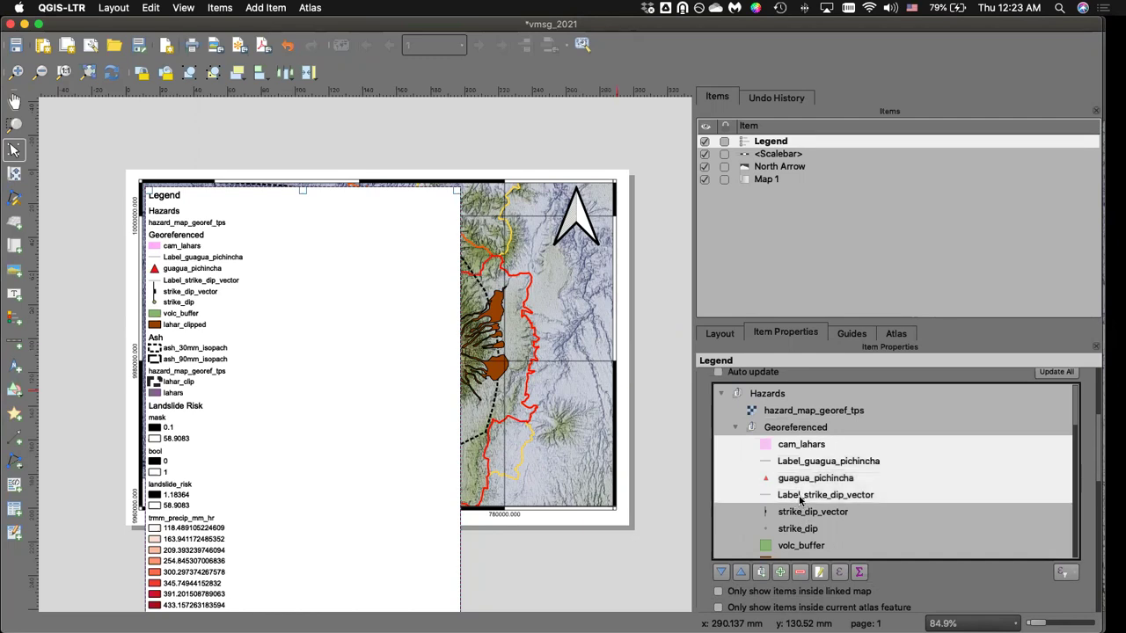
{"action": "left_click", "coordinate": [796, 480], "text": "shift"}
{"action": "left_click", "coordinate": [801, 462]}
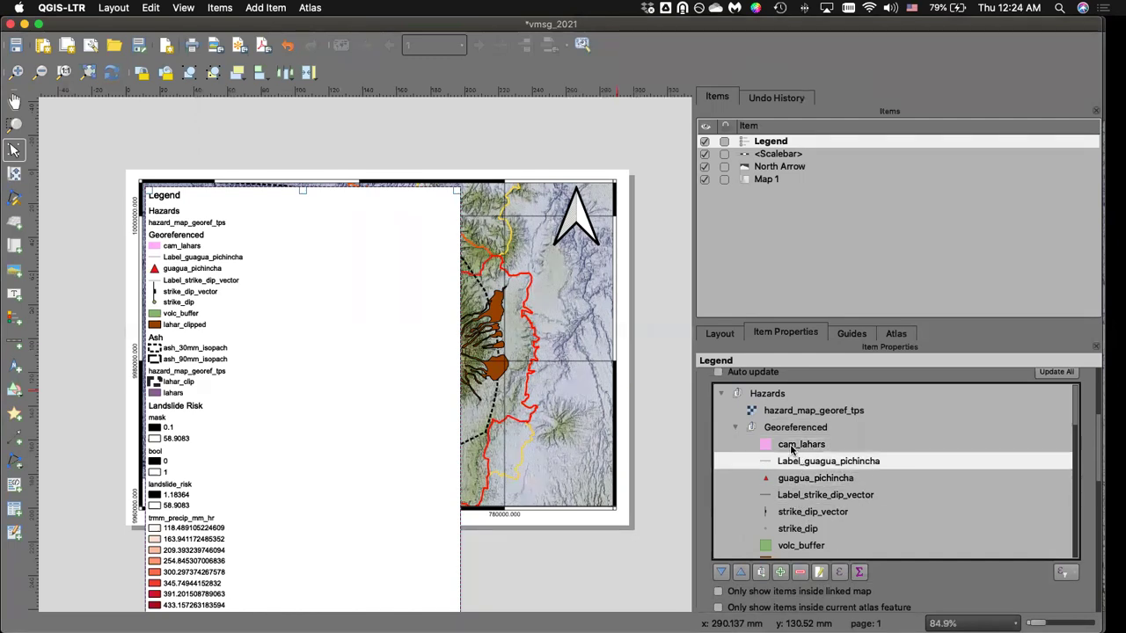
{"action": "left_click", "coordinate": [794, 447], "text": "shift"}
{"action": "left_click", "coordinate": [800, 573]}
Remove the Label_strike_dip_vector, strike_dip_vector, strike_dip and volc_buffer entries from the legend's Georeferenced group.
{"action": "left_click", "coordinate": [793, 464]}
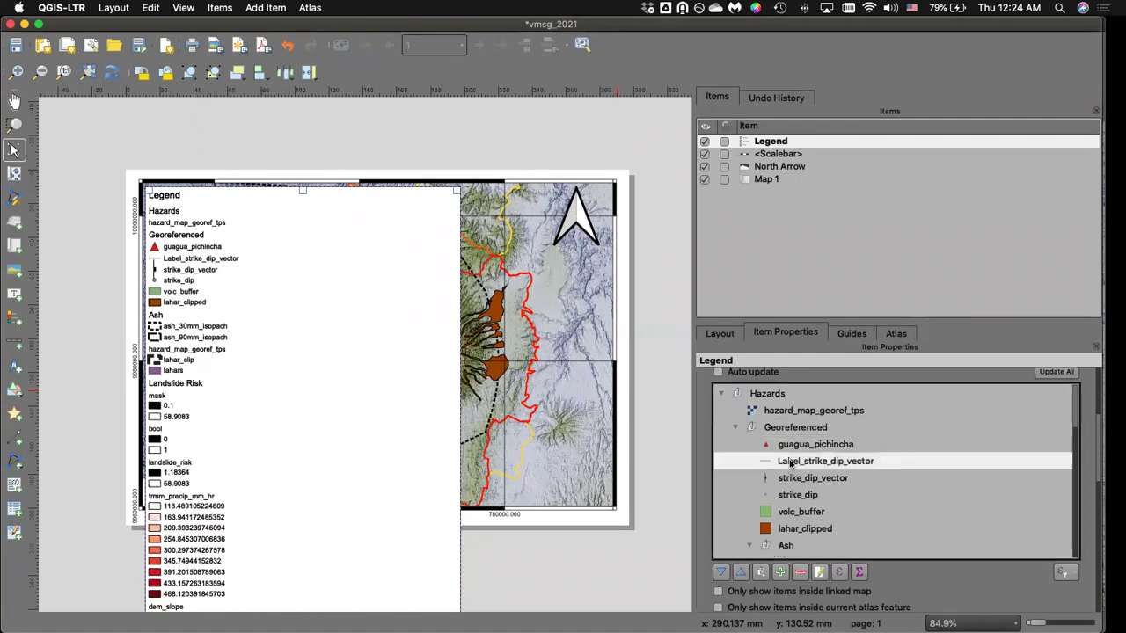
{"action": "left_click", "coordinate": [801, 527], "text": "shift"}
{"action": "left_click", "coordinate": [802, 575]}
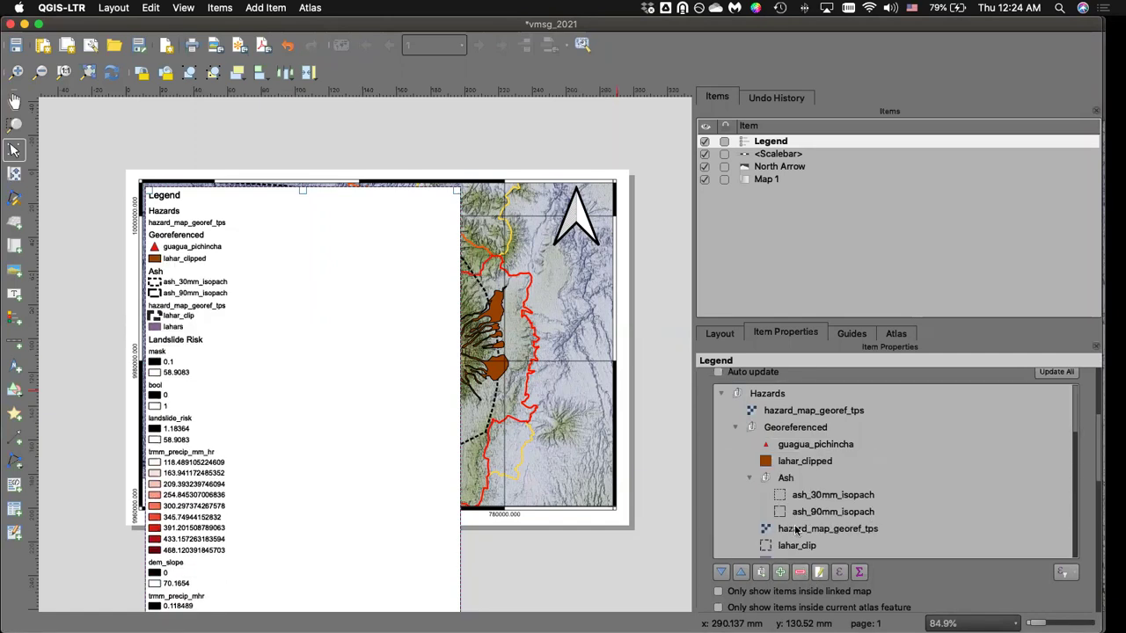
Remove the Ash group and the hazard_map_georef_tps entry from the legend's Georeferenced group.
{"action": "left_click", "coordinate": [787, 478]}
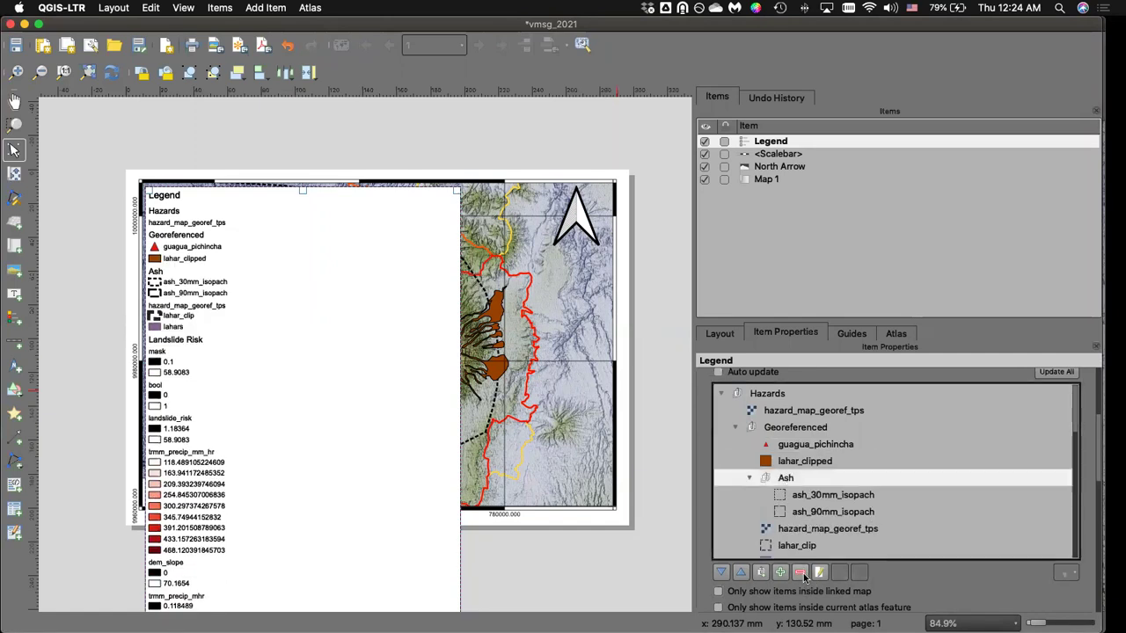
{"action": "left_click", "coordinate": [800, 572]}
{"action": "left_click", "coordinate": [800, 477]}
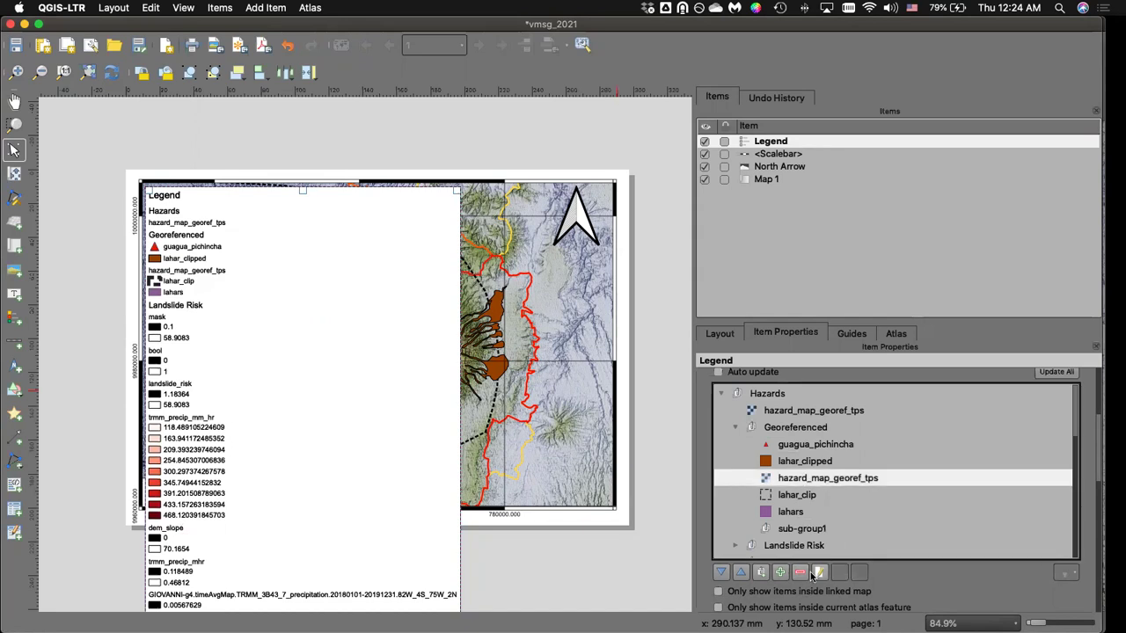
{"action": "left_click", "coordinate": [801, 572]}
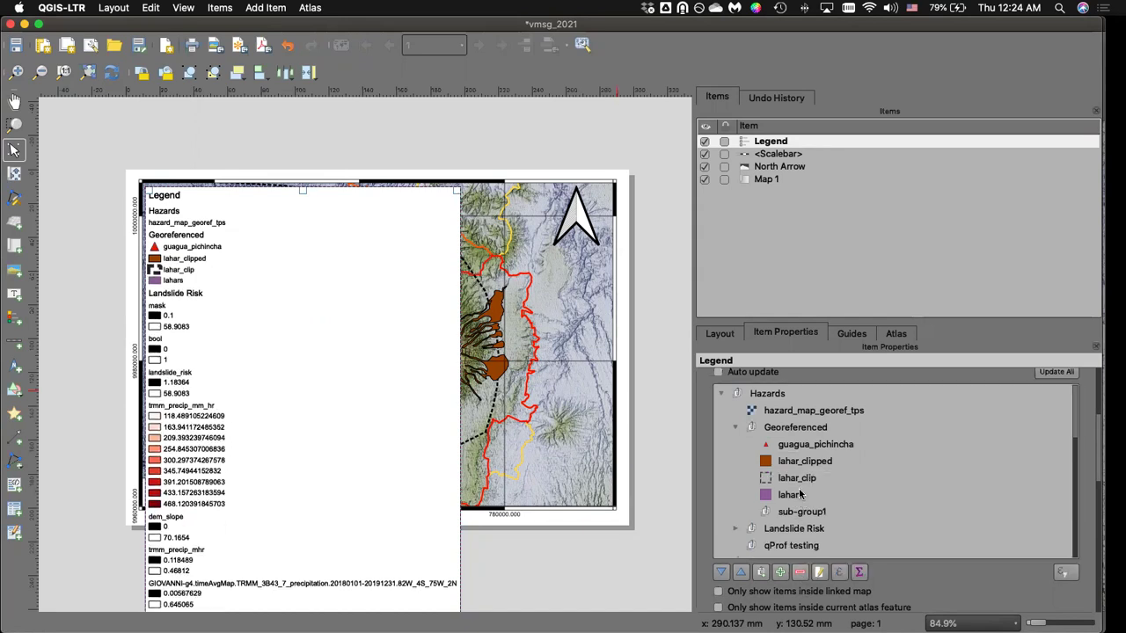
Remove the lahar_clip, lahars and sub-group1 entries from the legend's Georeferenced group.
{"action": "left_click", "coordinate": [803, 480]}
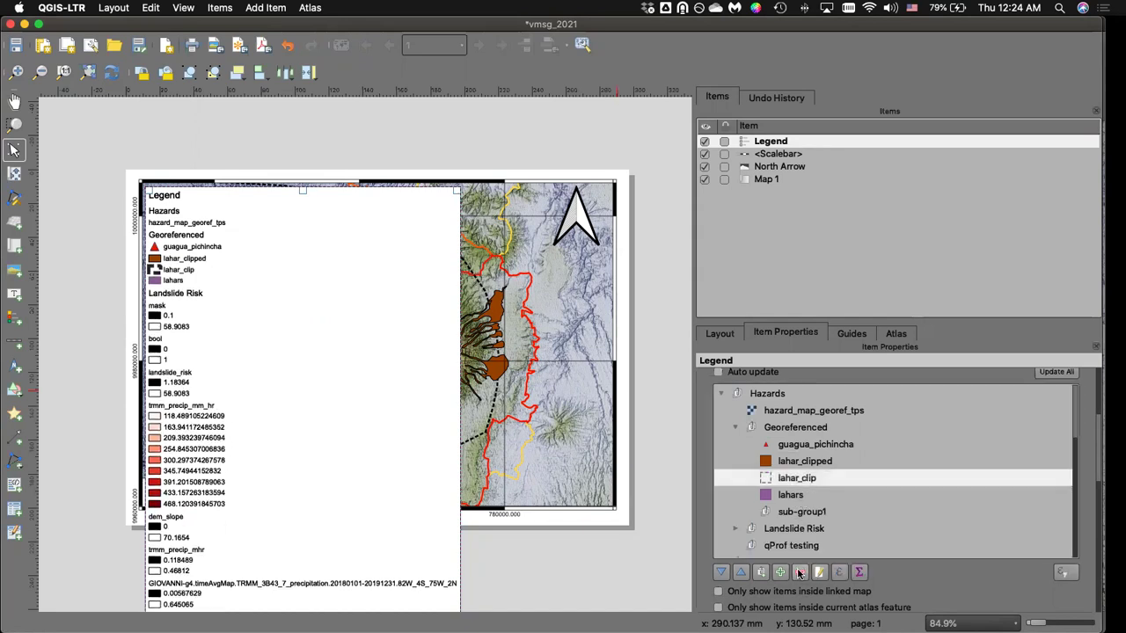
{"action": "left_click", "coordinate": [800, 573]}
{"action": "left_click", "coordinate": [801, 573]}
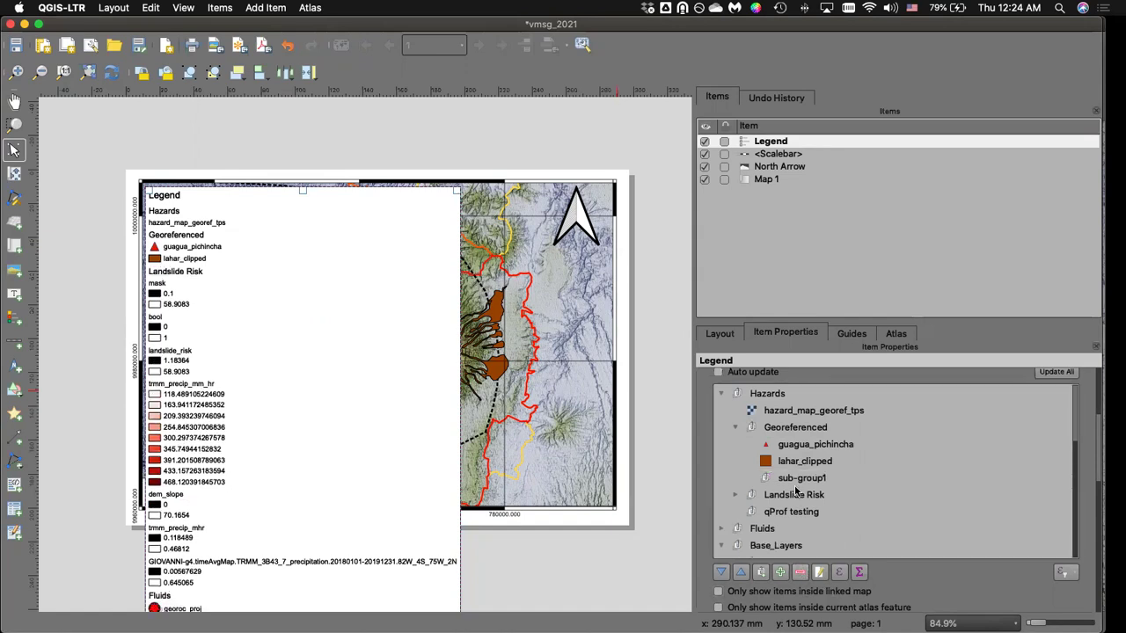
{"action": "left_click", "coordinate": [800, 572]}
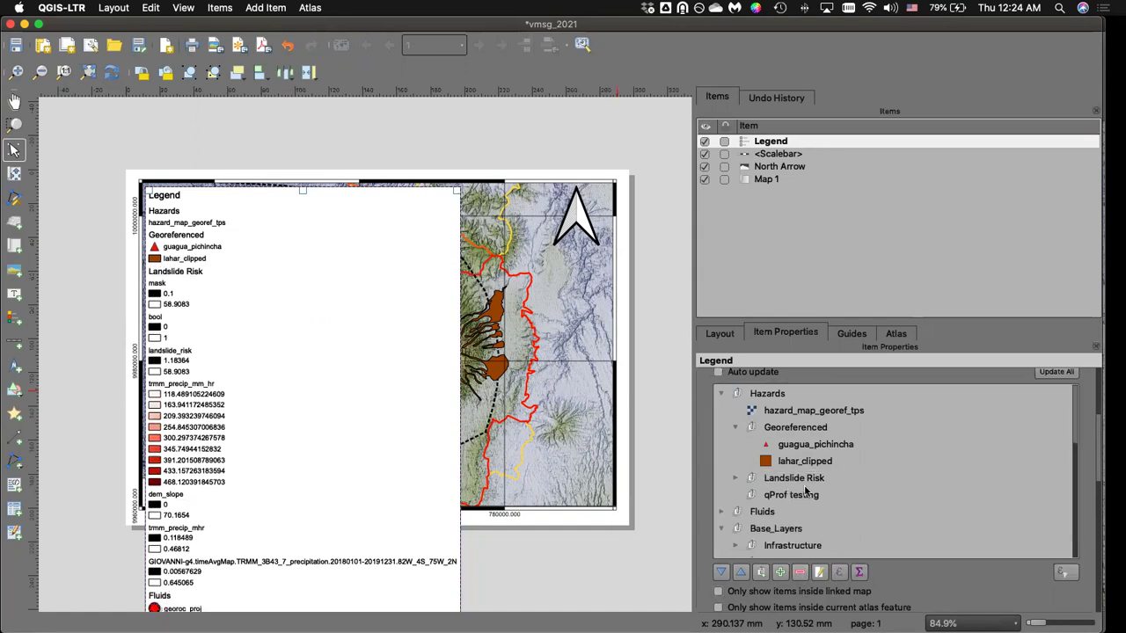
Remove the Landslide Risk, Fluids and Water groups from the legend items.
{"action": "scroll", "coordinate": [820, 501], "scroll_direction": "down", "scroll_amount": 1}
{"action": "left_click", "coordinate": [774, 454]}
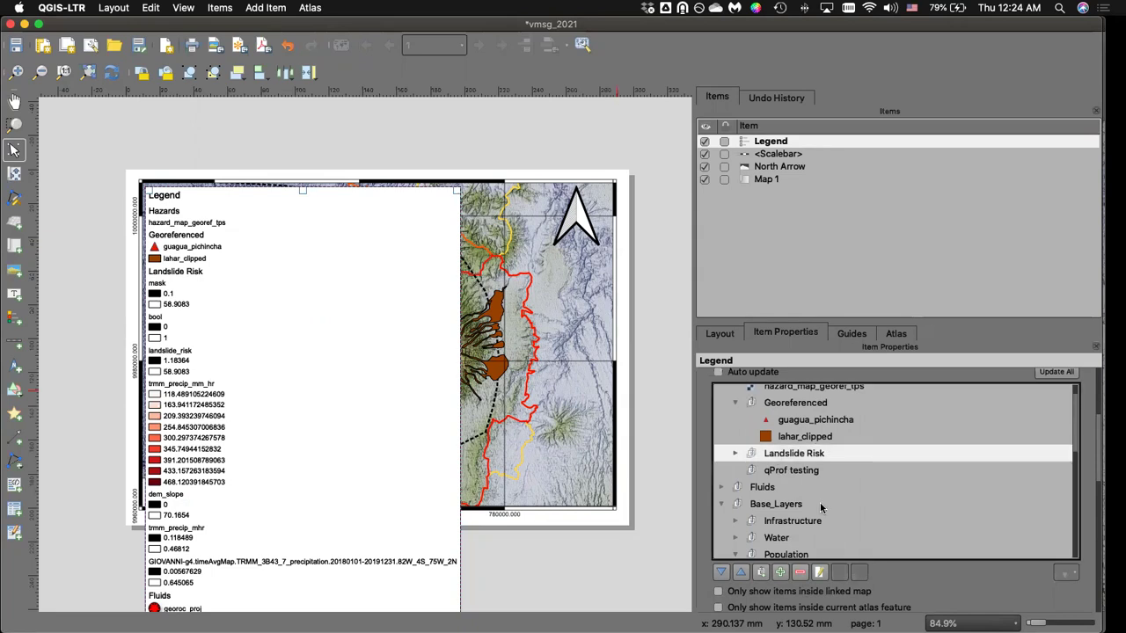
{"action": "left_click", "coordinate": [800, 573]}
{"action": "left_click", "coordinate": [800, 572]}
{"action": "scroll", "coordinate": [790, 508], "scroll_direction": "down", "scroll_amount": 9}
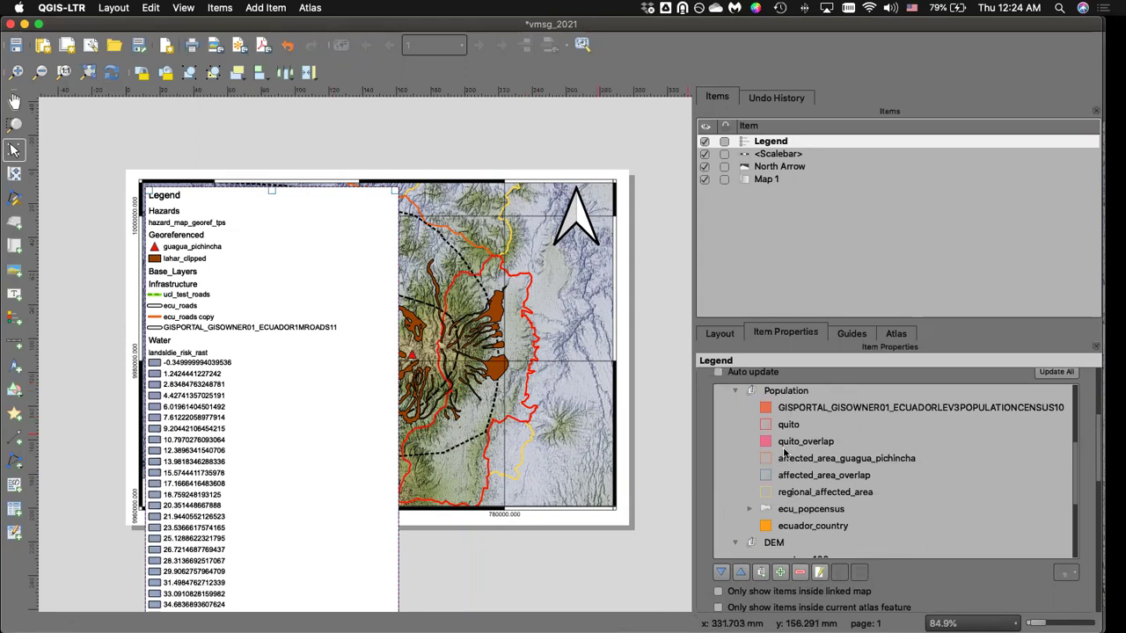
{"action": "scroll", "coordinate": [786, 452], "scroll_direction": "up", "scroll_amount": 5}
{"action": "left_click", "coordinate": [785, 455]}
{"action": "left_click", "coordinate": [797, 573]}
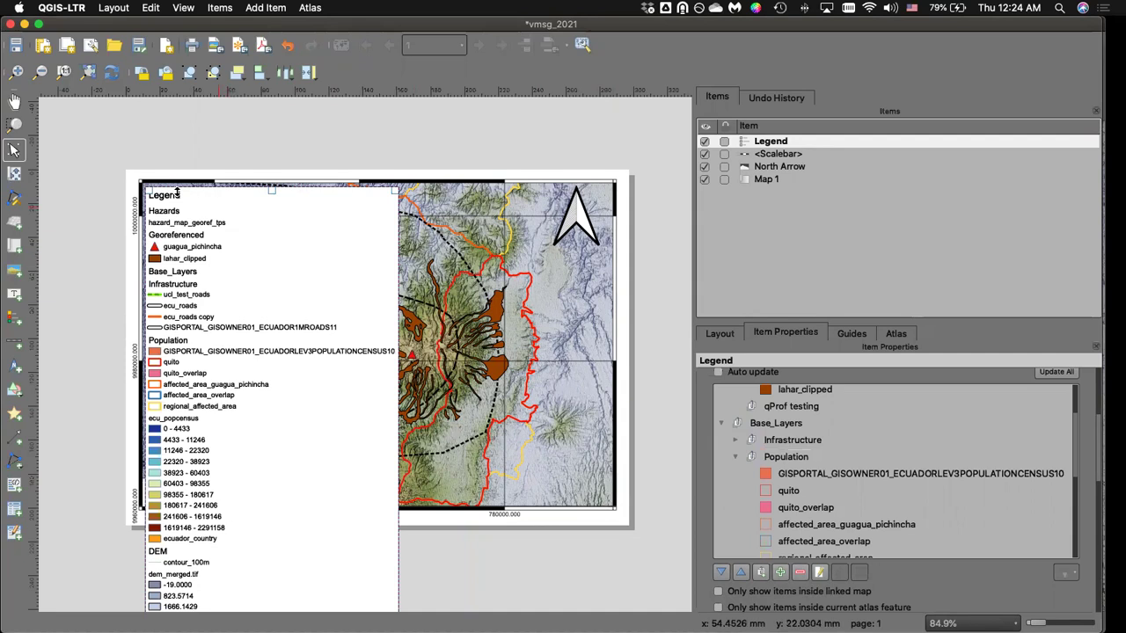
Rename the lahar_clipped entry in the legend to "Lahar".
{"action": "scroll", "coordinate": [833, 461], "scroll_direction": "up", "scroll_amount": 4}
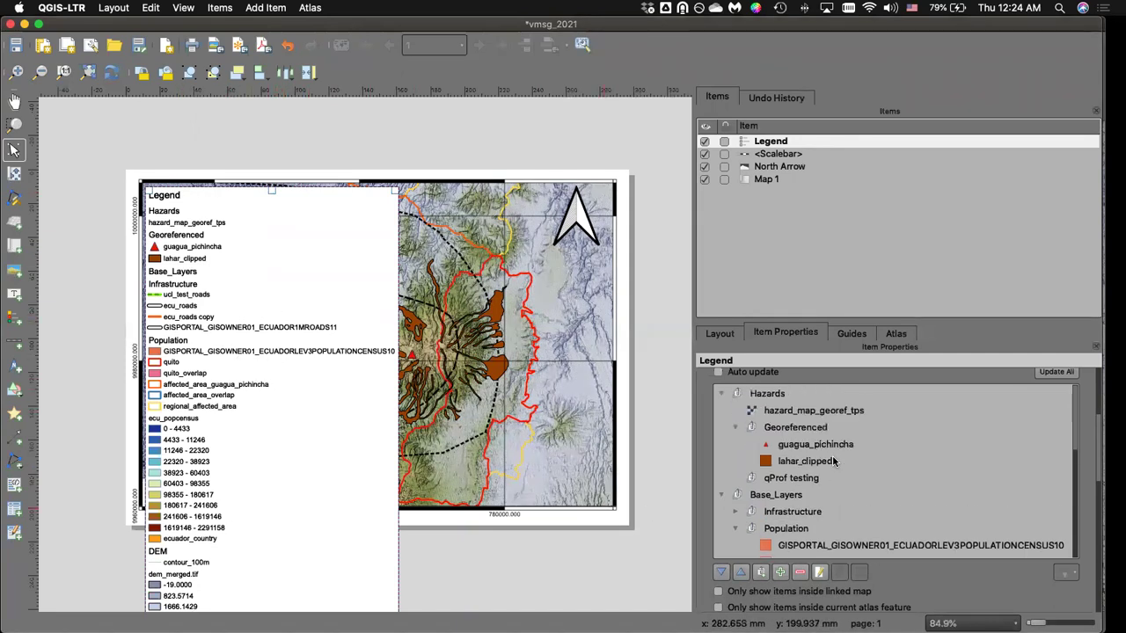
{"action": "left_click", "coordinate": [821, 463]}
{"action": "double_click", "coordinate": [820, 463]}
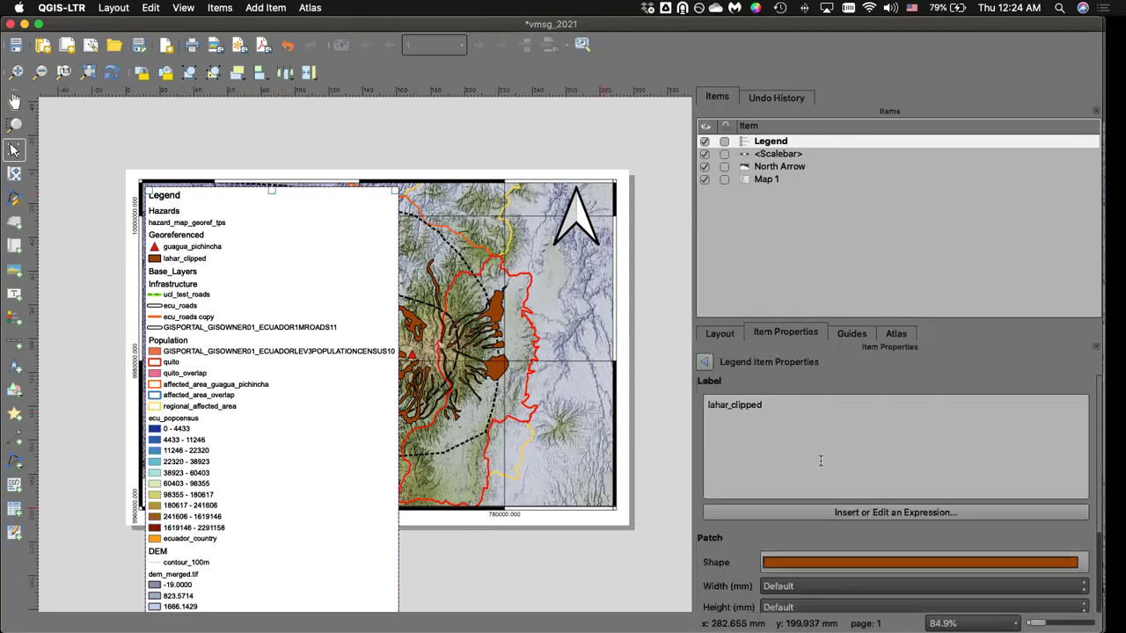
{"action": "left_click_drag", "start_coordinate": [767, 404], "coordinate": [672, 406]}
{"action": "type", "text": "Lahar"}
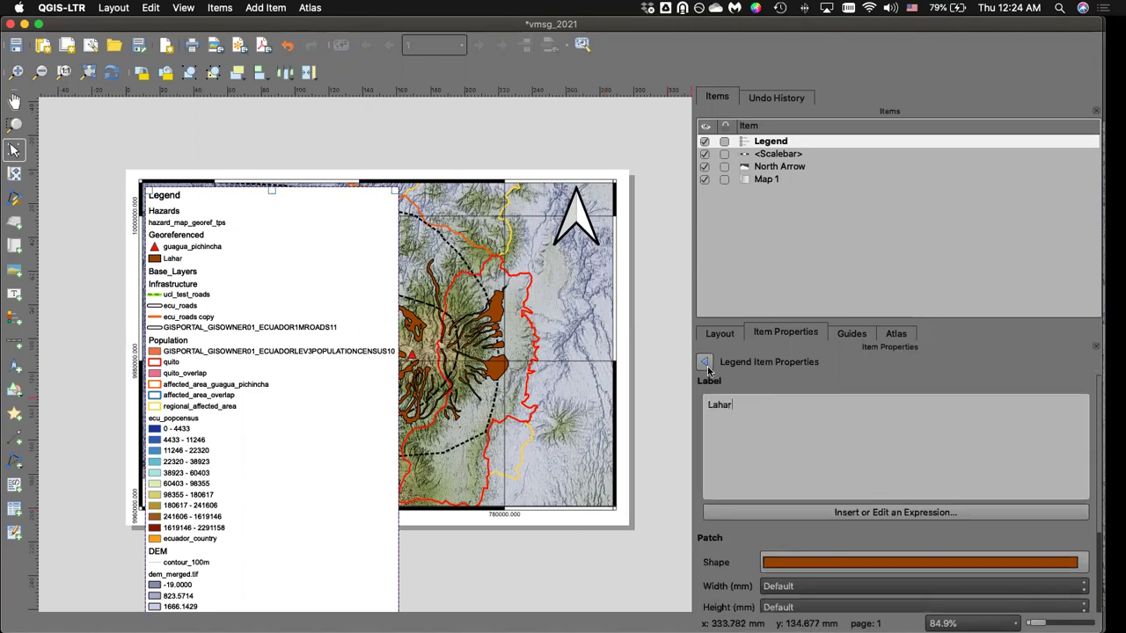
{"action": "left_click", "coordinate": [705, 361]}
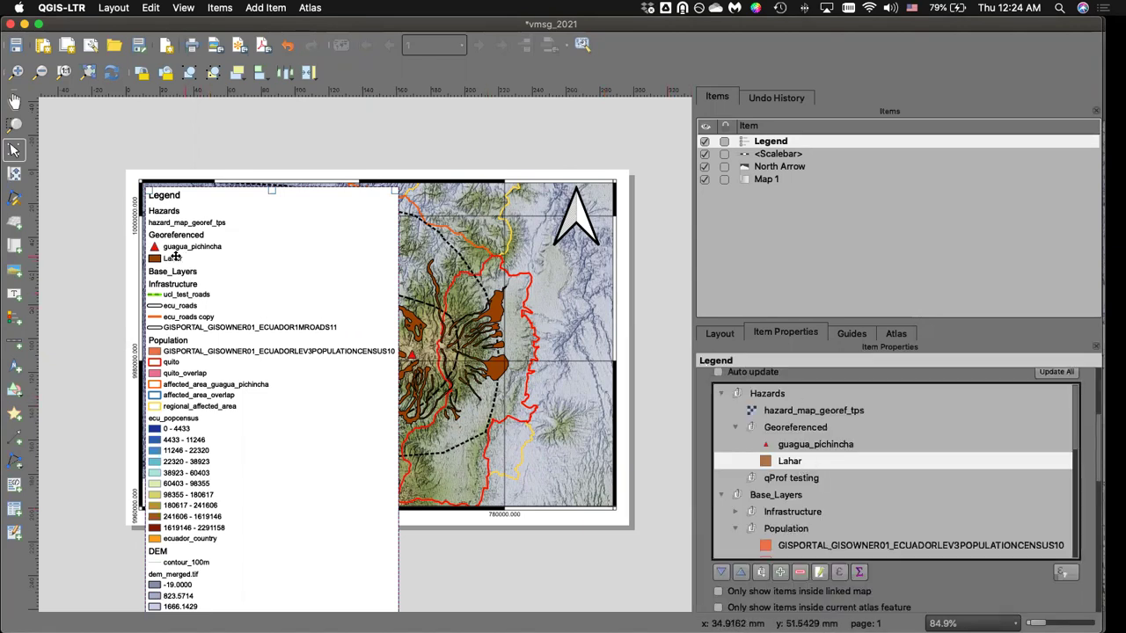
{"action": "double_click", "coordinate": [797, 464]}
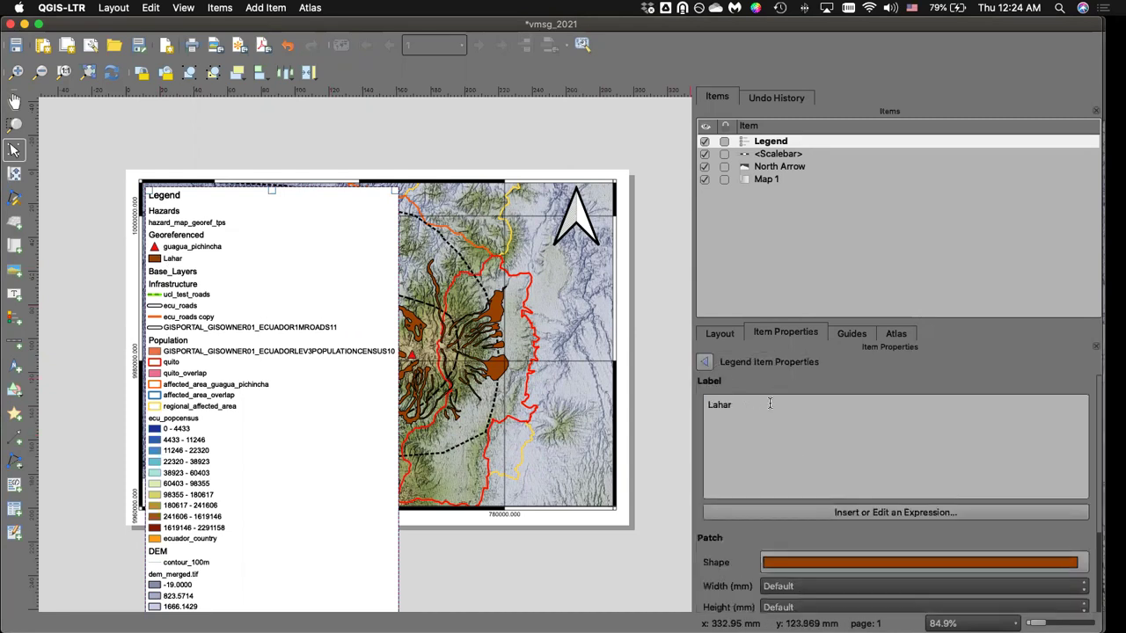
{"action": "left_click", "coordinate": [705, 363]}
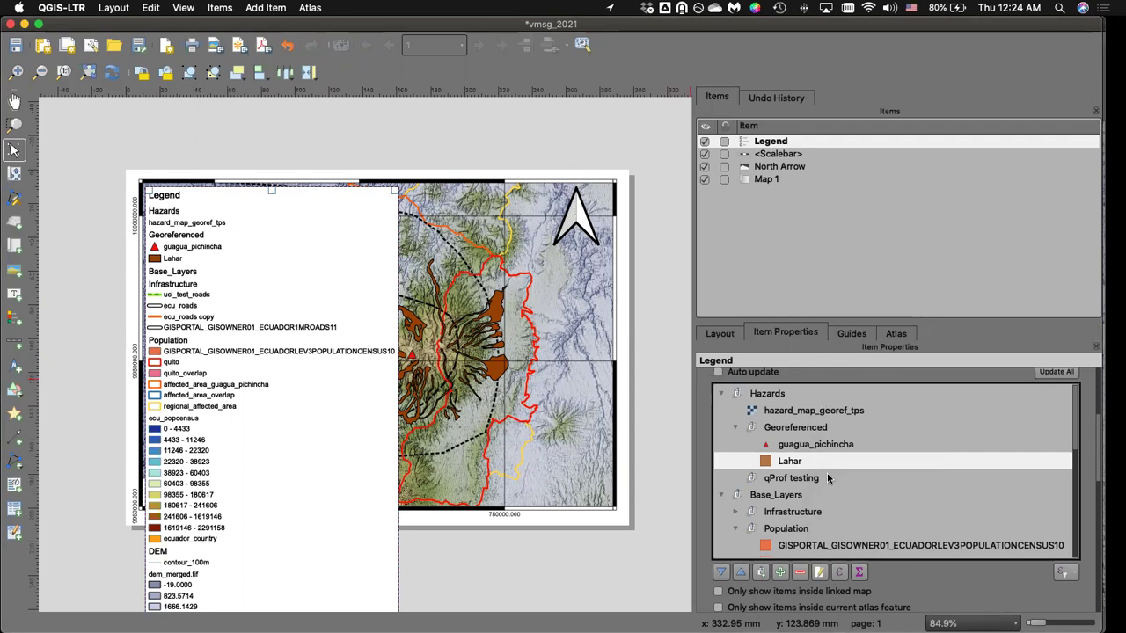
Show the legend's fonts and text formatting settings and set the legend's column count to 2.
{"action": "scroll", "coordinate": [827, 477], "scroll_direction": "down", "scroll_amount": 3}
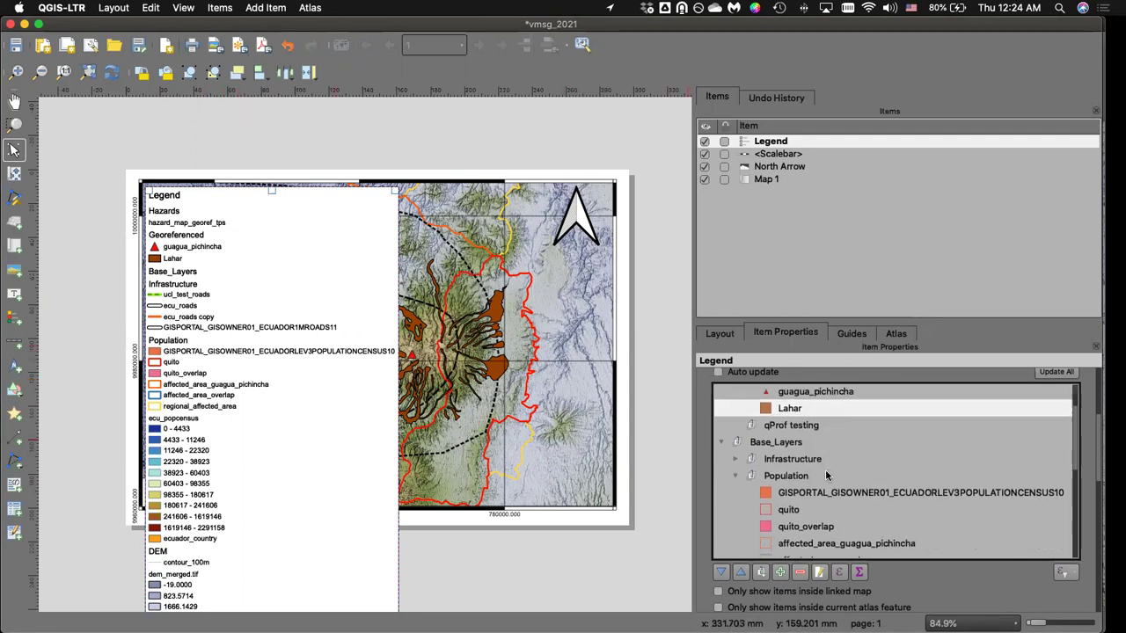
{"action": "scroll", "coordinate": [827, 476], "scroll_direction": "down", "scroll_amount": 2}
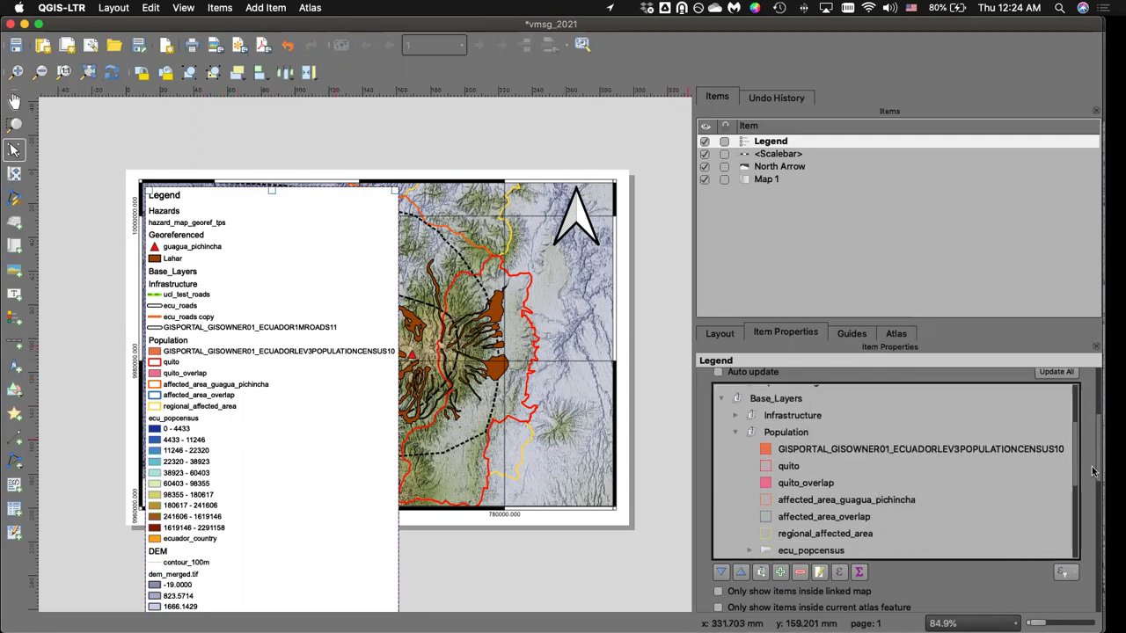
{"action": "scroll", "coordinate": [1088, 466], "scroll_direction": "down", "scroll_amount": 3}
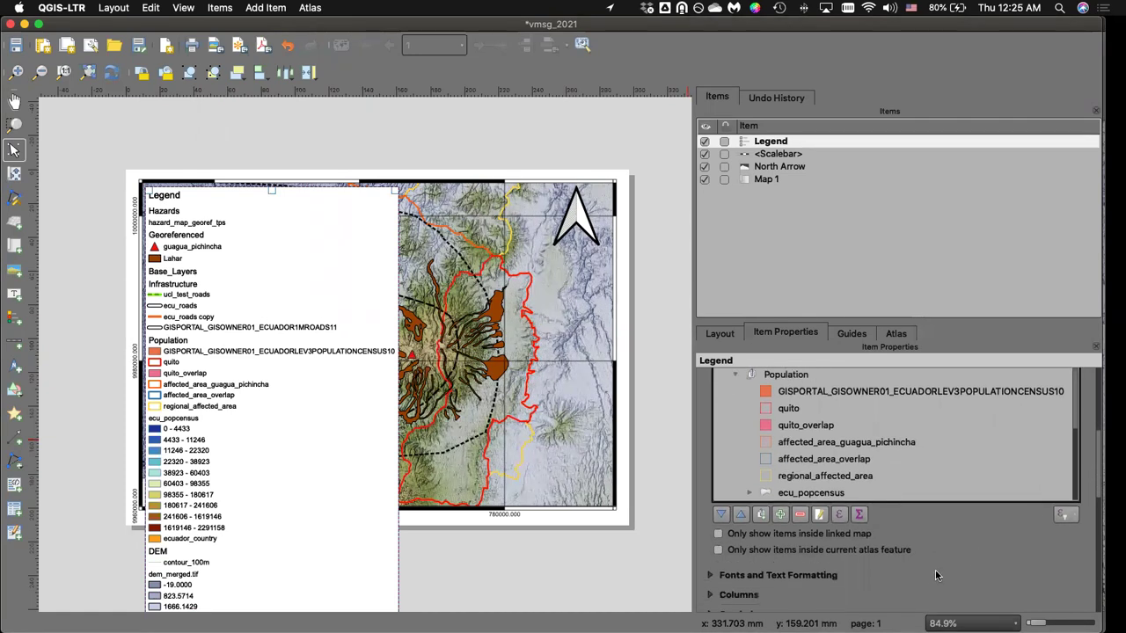
{"action": "scroll", "coordinate": [1097, 476], "scroll_direction": "down", "scroll_amount": 6}
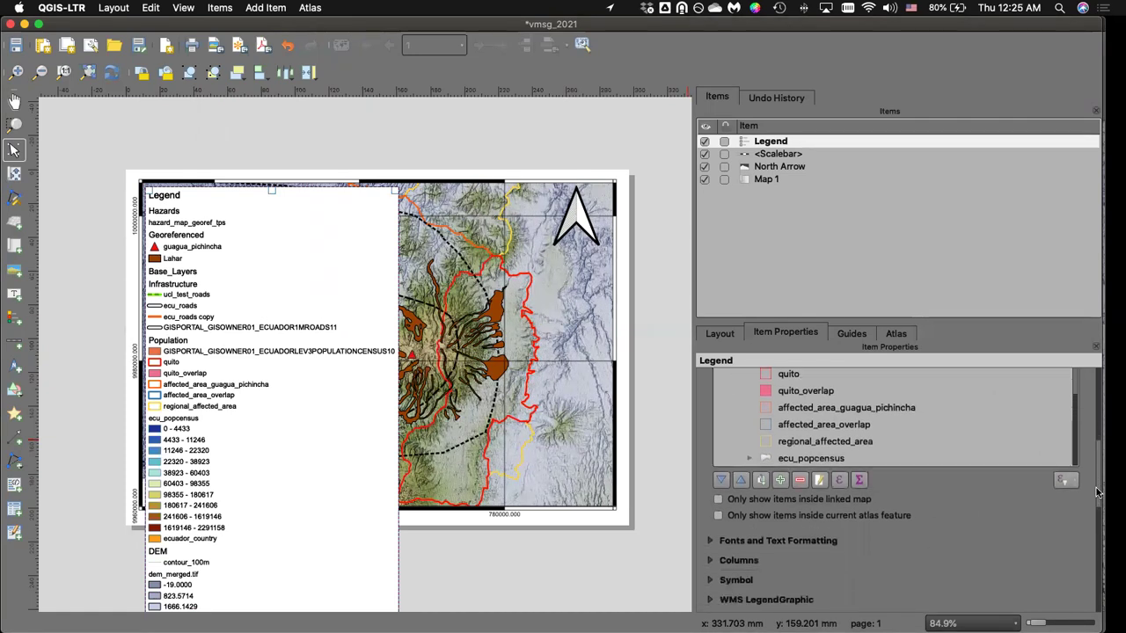
{"action": "left_click", "coordinate": [712, 445]}
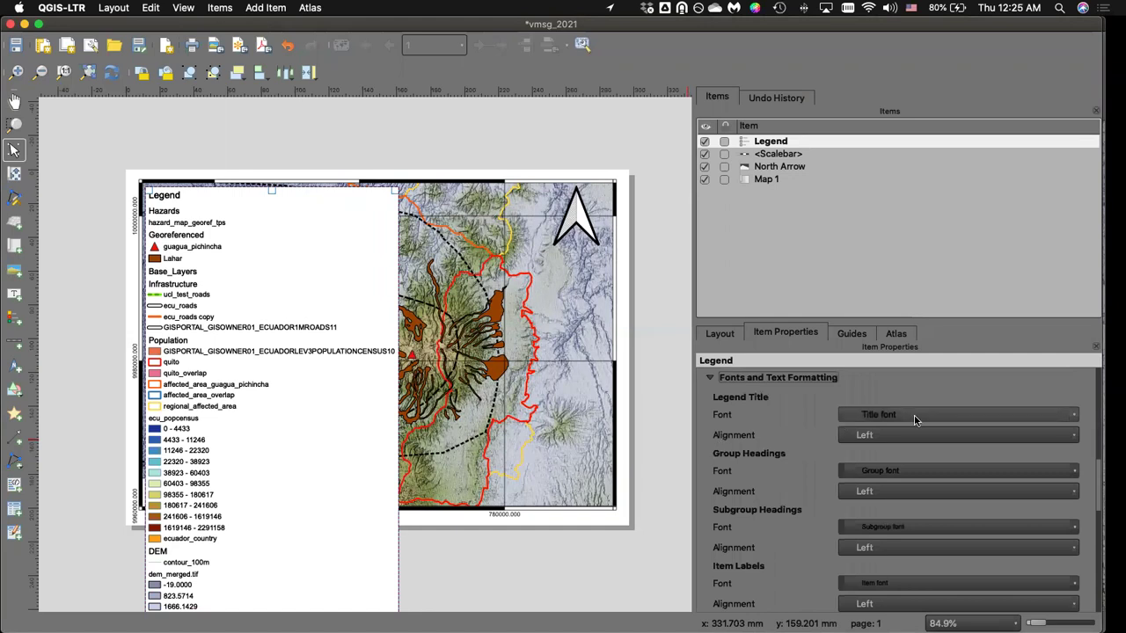
{"action": "scroll", "coordinate": [1097, 470], "scroll_direction": "down", "scroll_amount": 1}
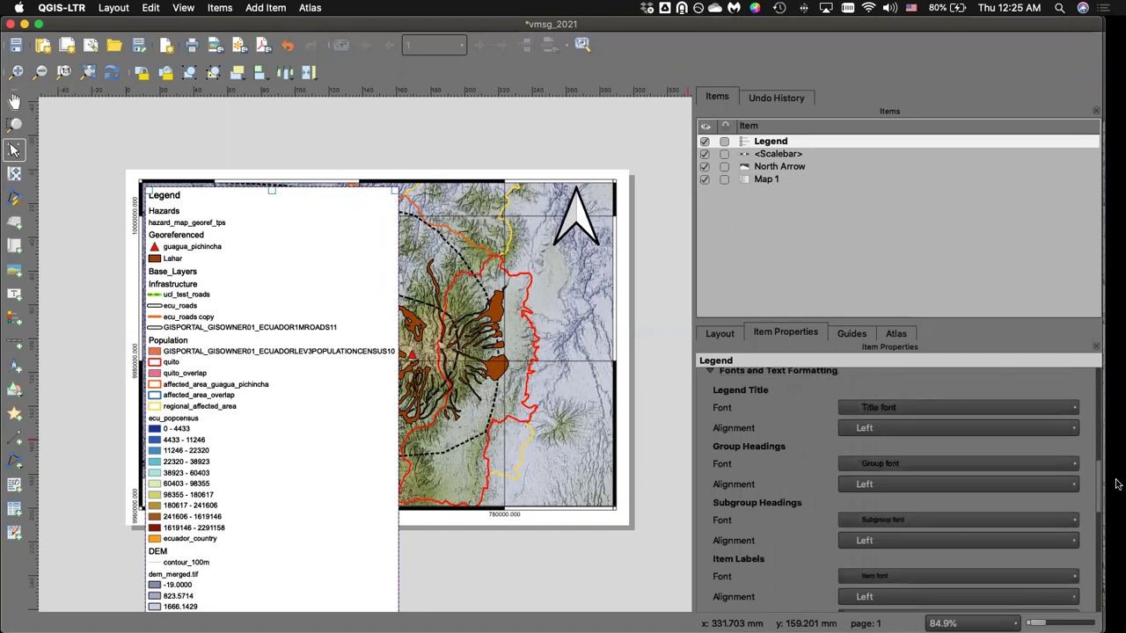
{"action": "scroll", "coordinate": [1097, 488], "scroll_direction": "down", "scroll_amount": 8}
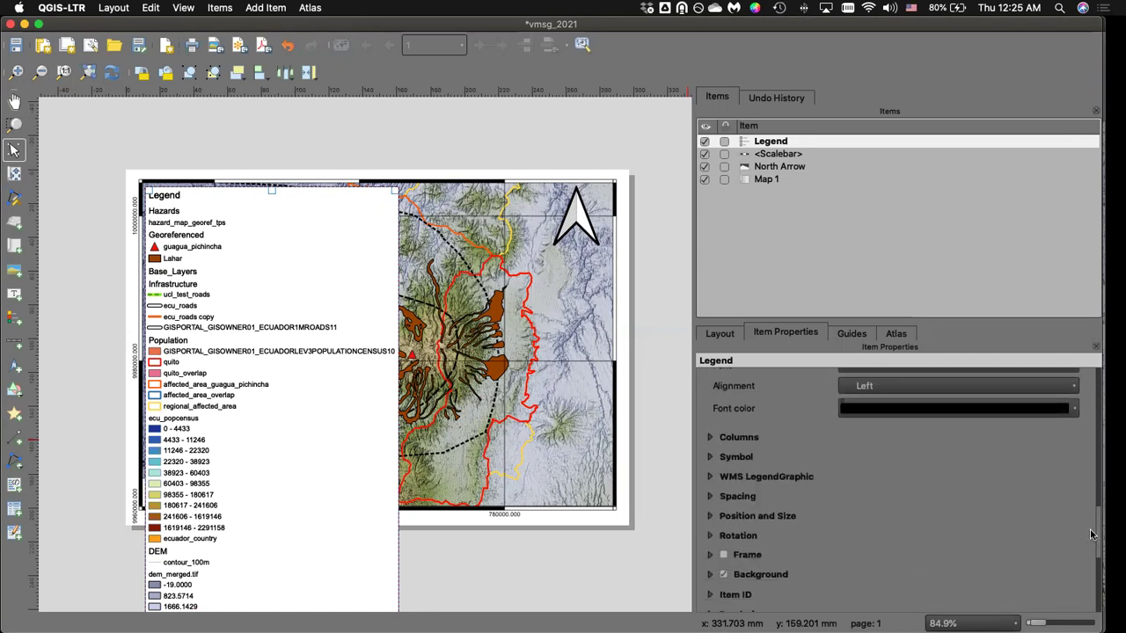
{"action": "left_click", "coordinate": [708, 430]}
{"action": "left_click", "coordinate": [785, 451]}
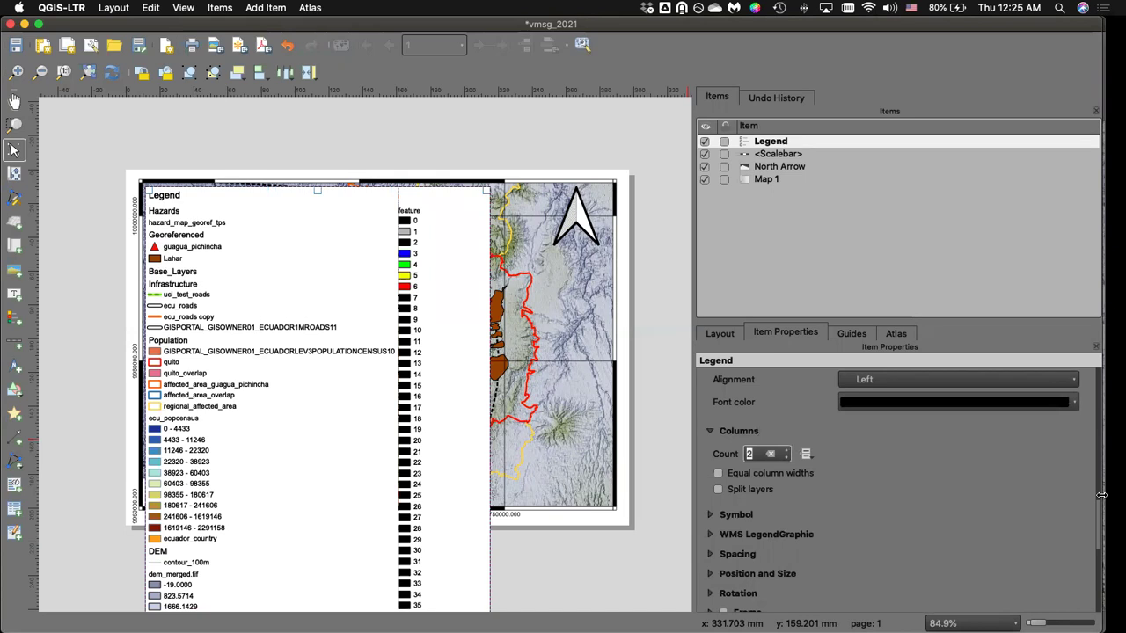
Remove the grass param scale test and Districts groups from the legend items.
{"action": "left_click_drag", "start_coordinate": [1097, 520], "coordinate": [1101, 408]}
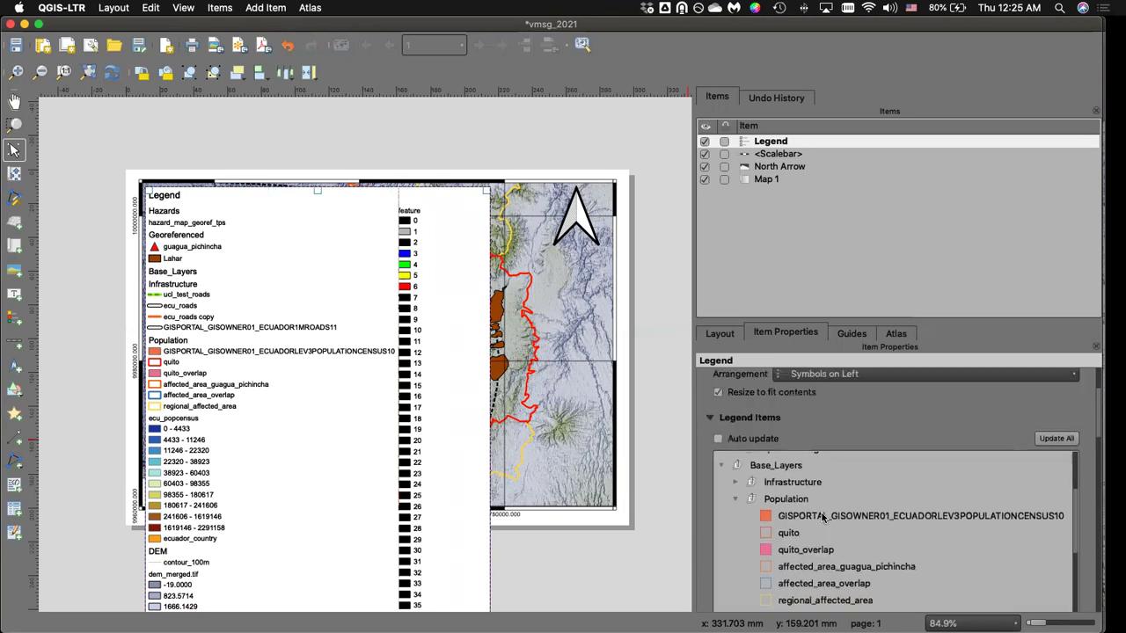
{"action": "scroll", "coordinate": [823, 517], "scroll_direction": "down", "scroll_amount": 5}
{"action": "left_click", "coordinate": [781, 585]}
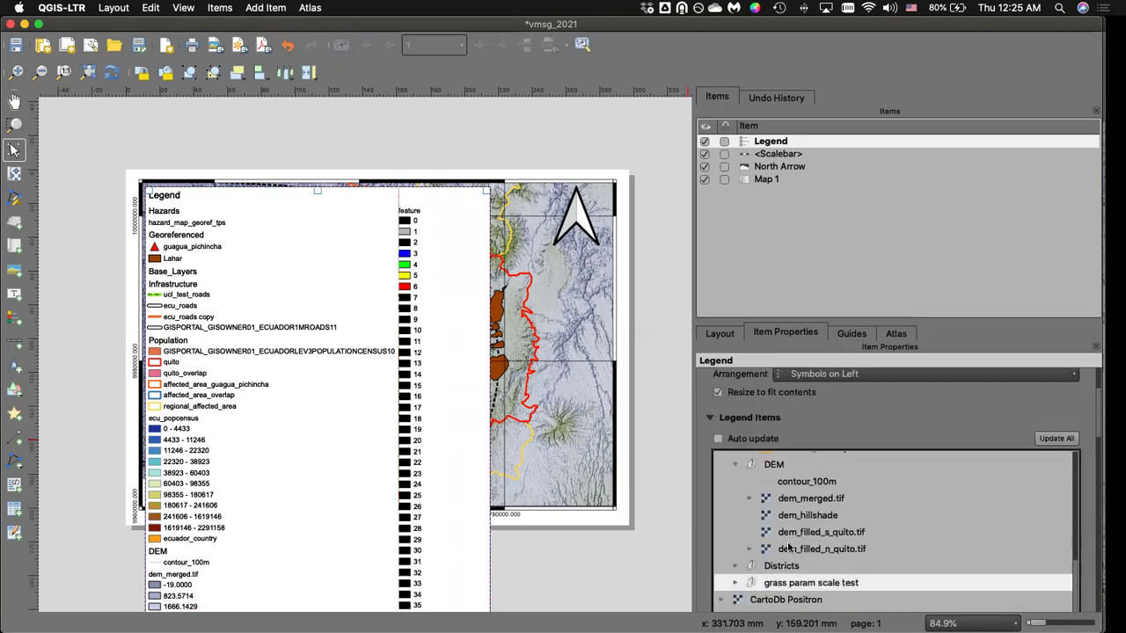
{"action": "scroll", "coordinate": [911, 412], "scroll_direction": "down", "scroll_amount": 3}
{"action": "left_click", "coordinate": [799, 584]}
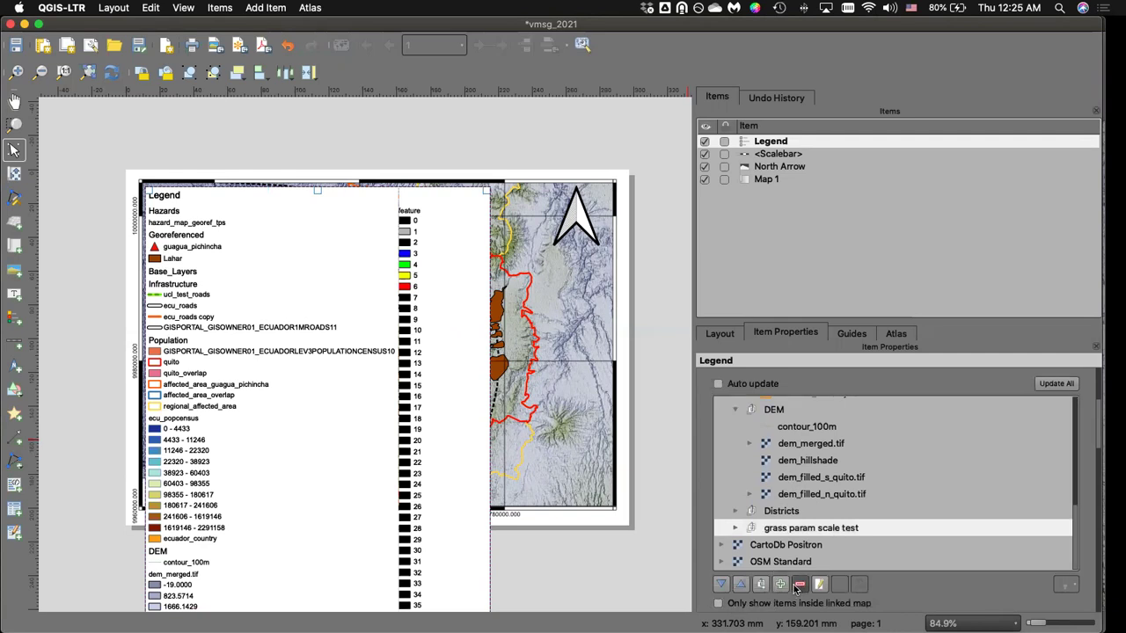
{"action": "left_click", "coordinate": [783, 528]}
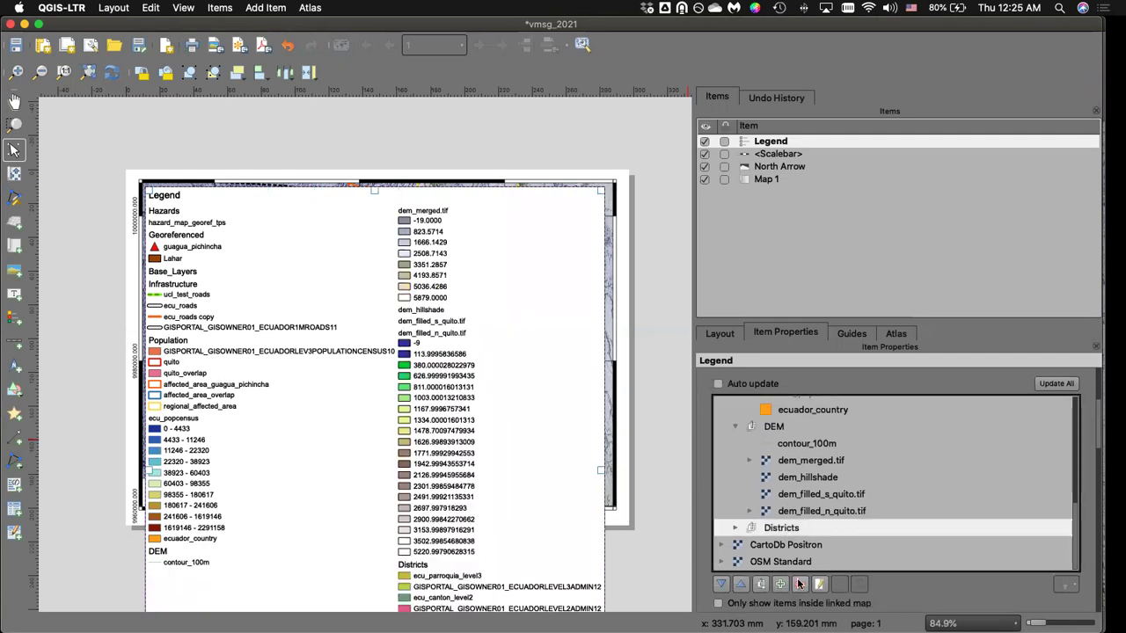
{"action": "left_click", "coordinate": [799, 584]}
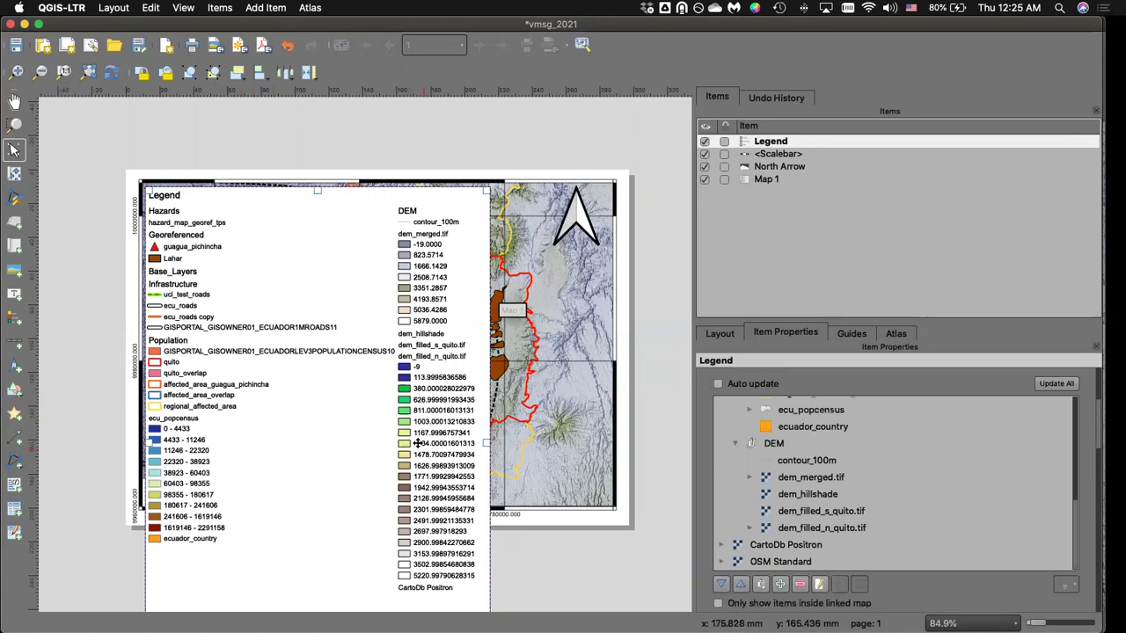
Move the legend off the map so it sits beside the page's right edge.
{"action": "scroll", "coordinate": [807, 452], "scroll_direction": "down", "scroll_amount": 1}
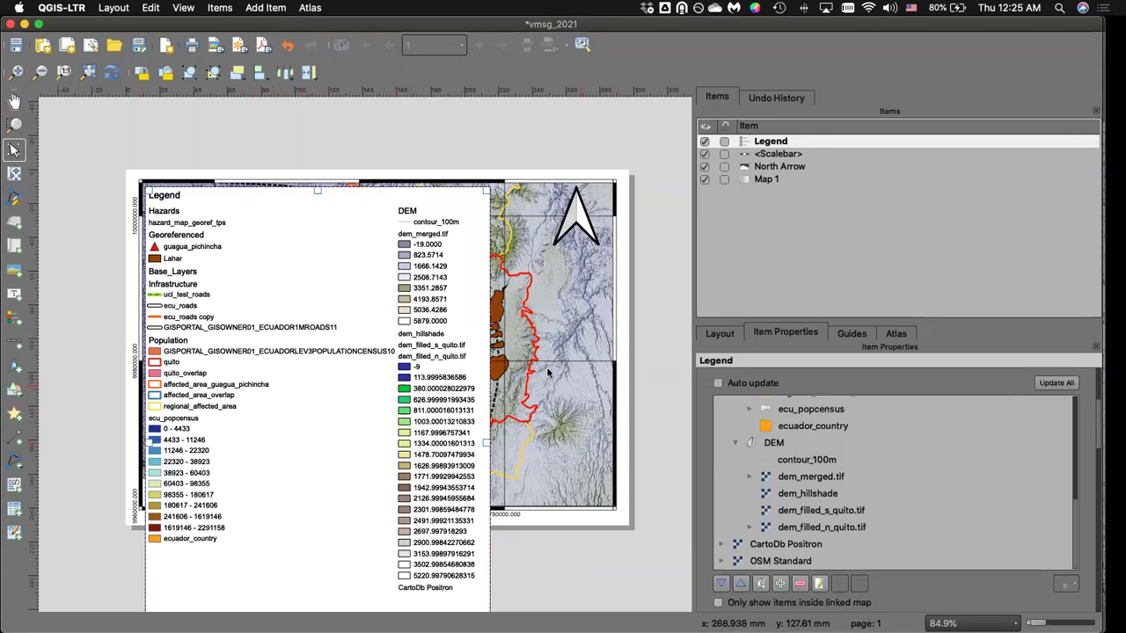
{"action": "left_click_drag", "start_coordinate": [378, 202], "coordinate": [379, 443]}
{"action": "scroll", "coordinate": [379, 444], "scroll_direction": "up", "scroll_amount": 5}
{"action": "scroll", "coordinate": [408, 437], "scroll_direction": "down", "scroll_amount": 10}
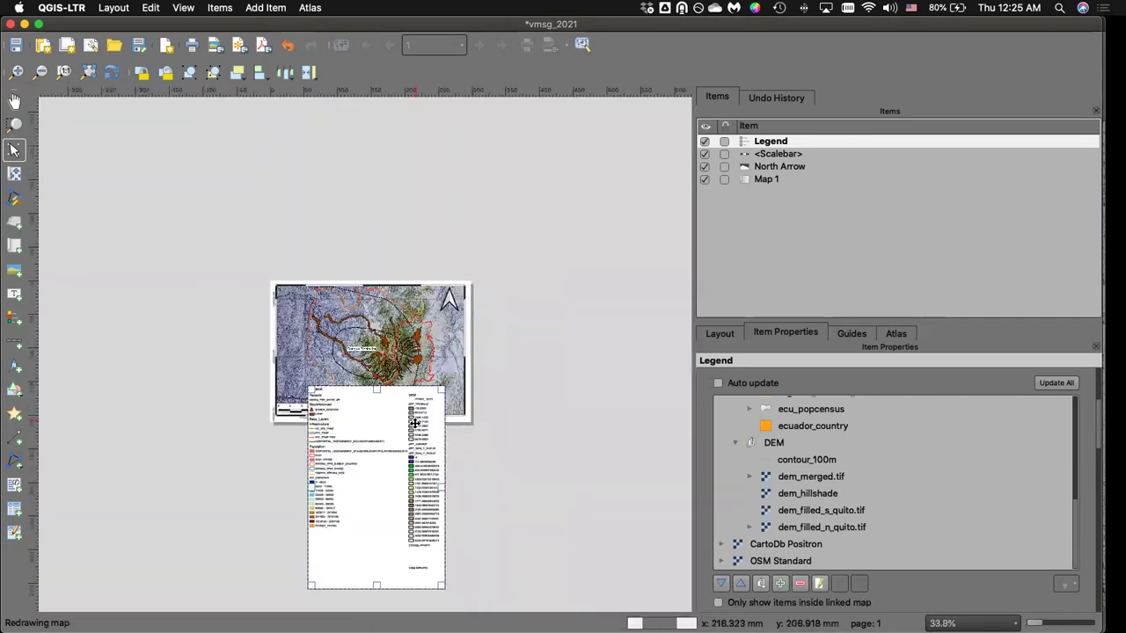
{"action": "scroll", "coordinate": [414, 424], "scroll_direction": "up", "scroll_amount": 3}
{"action": "left_click_drag", "start_coordinate": [377, 460], "coordinate": [640, 271]}
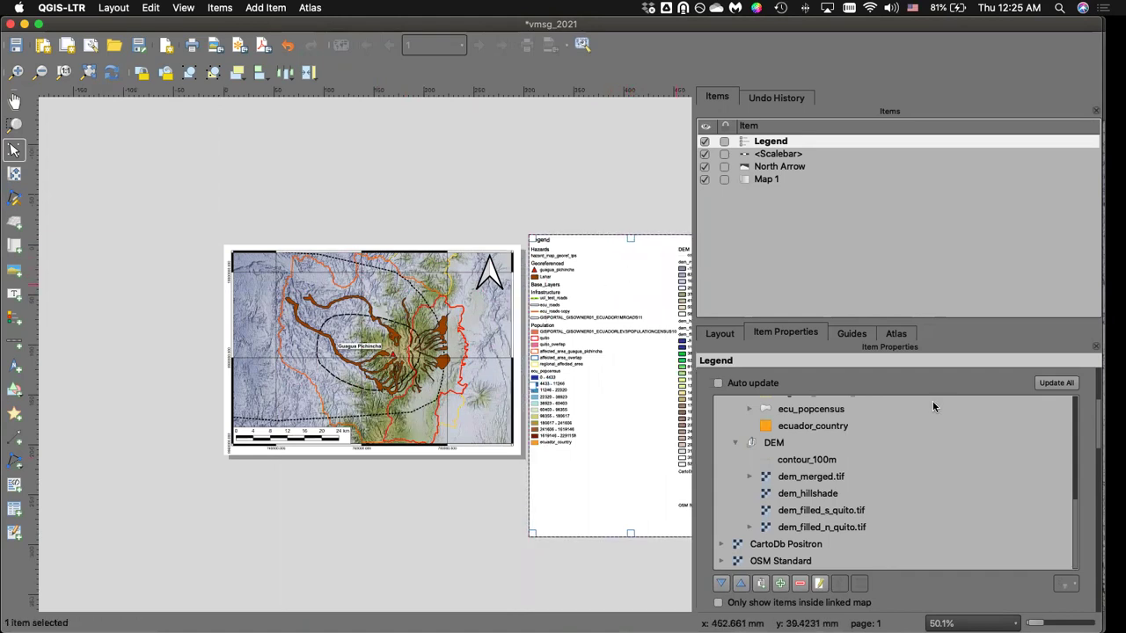
Turn Auto update back on for the legend items and delete the legend from the layout.
{"action": "left_click_drag", "start_coordinate": [1099, 434], "coordinate": [1081, 474]}
{"action": "scroll", "coordinate": [843, 442], "scroll_direction": "up", "scroll_amount": 5}
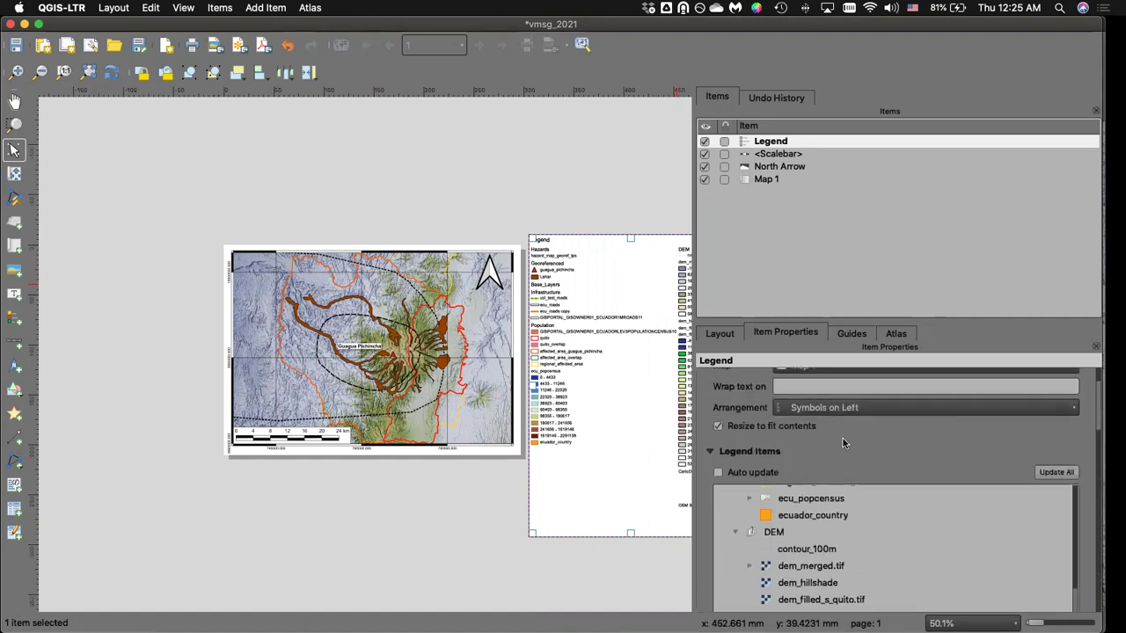
{"action": "left_click", "coordinate": [718, 473]}
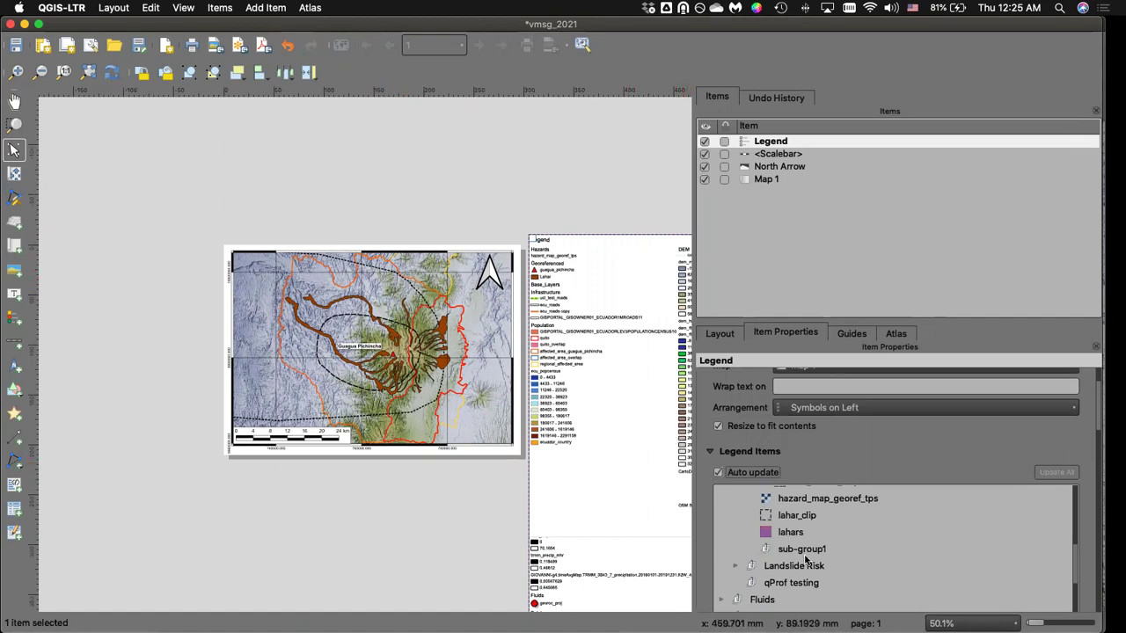
{"action": "scroll", "coordinate": [774, 537], "scroll_direction": "up", "scroll_amount": 5}
{"action": "left_click_drag", "start_coordinate": [683, 267], "coordinate": [411, 247]}
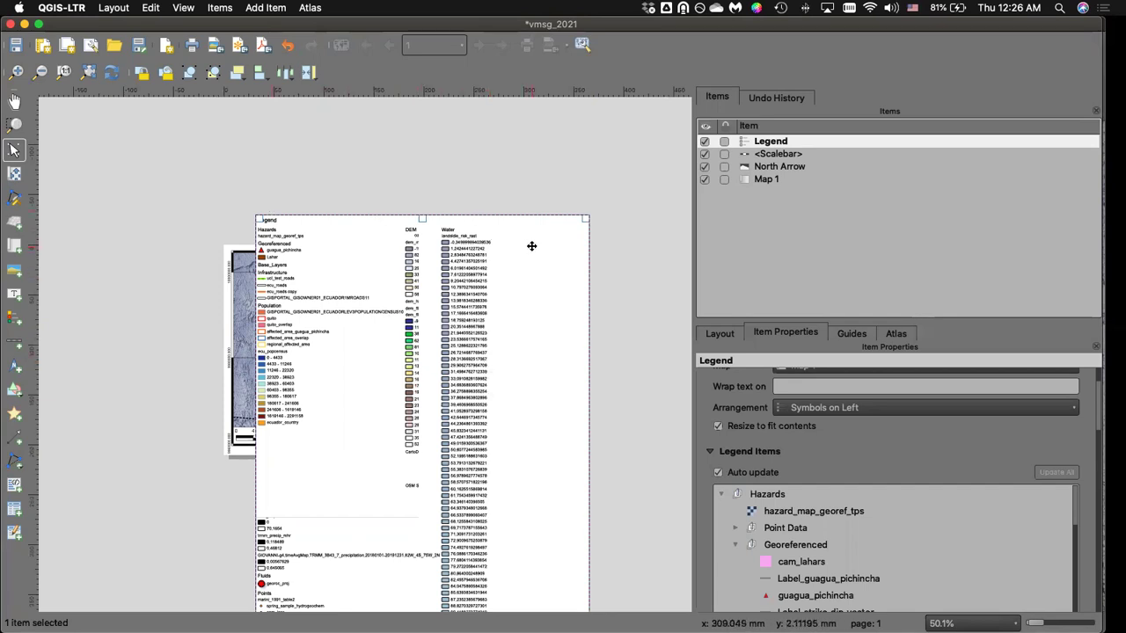
{"action": "key", "text": "BackSpace"}
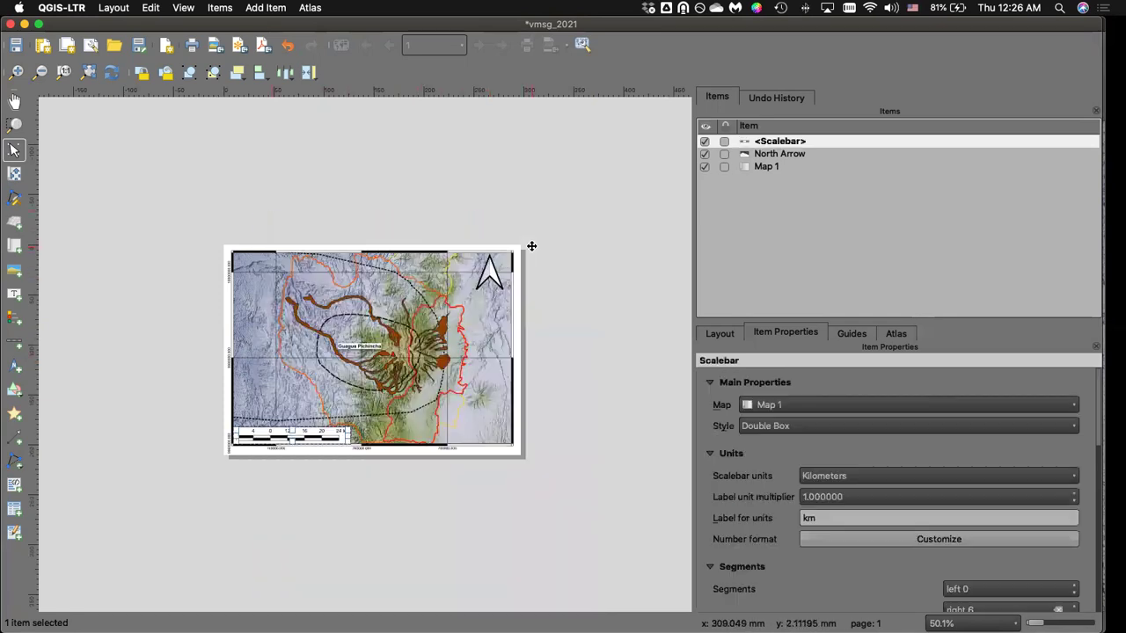
Turn on Lock layers and Lock styles for layers for Map 1 in the layout, and save the project.
{"action": "left_click", "coordinate": [536, 154]}
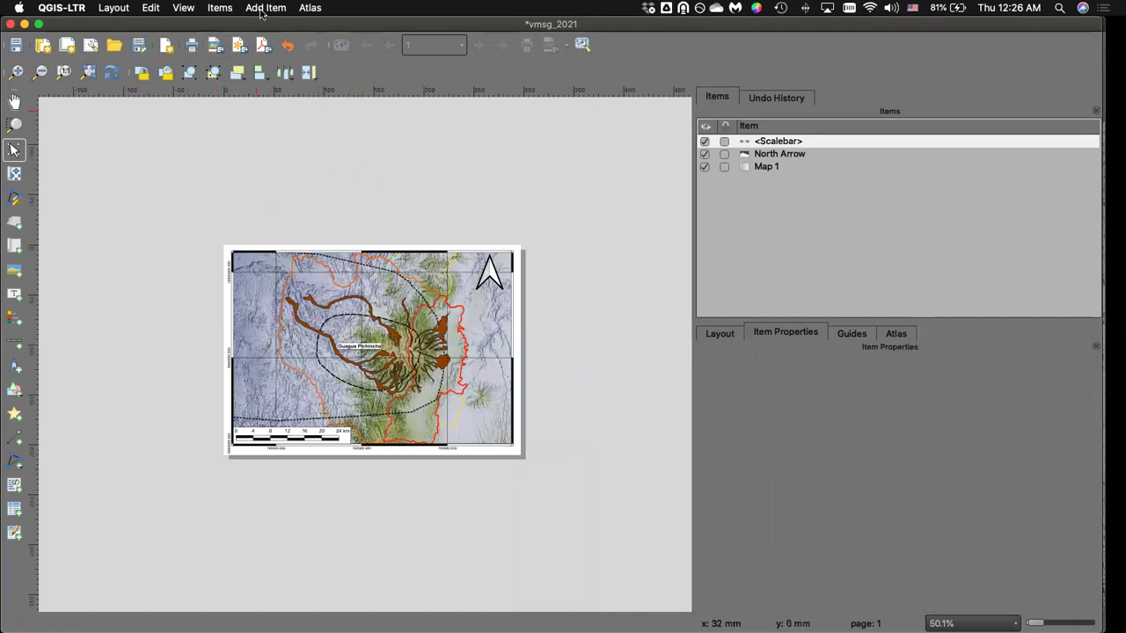
{"action": "key", "text": "ctrl+Up"}
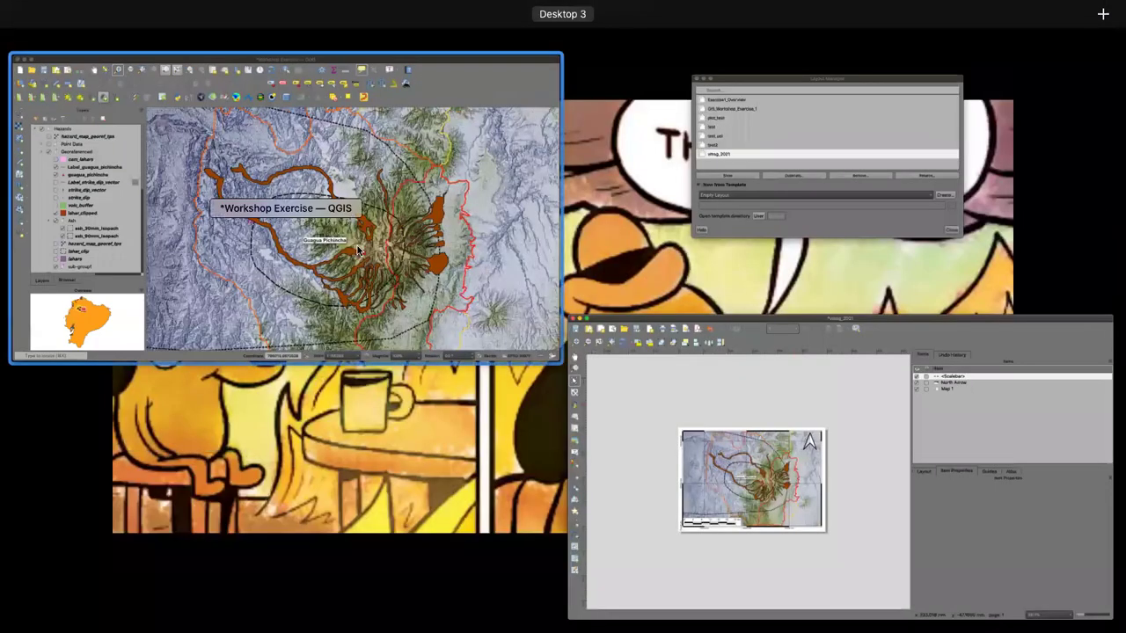
{"action": "left_click", "coordinate": [773, 426]}
{"action": "left_click", "coordinate": [301, 293]}
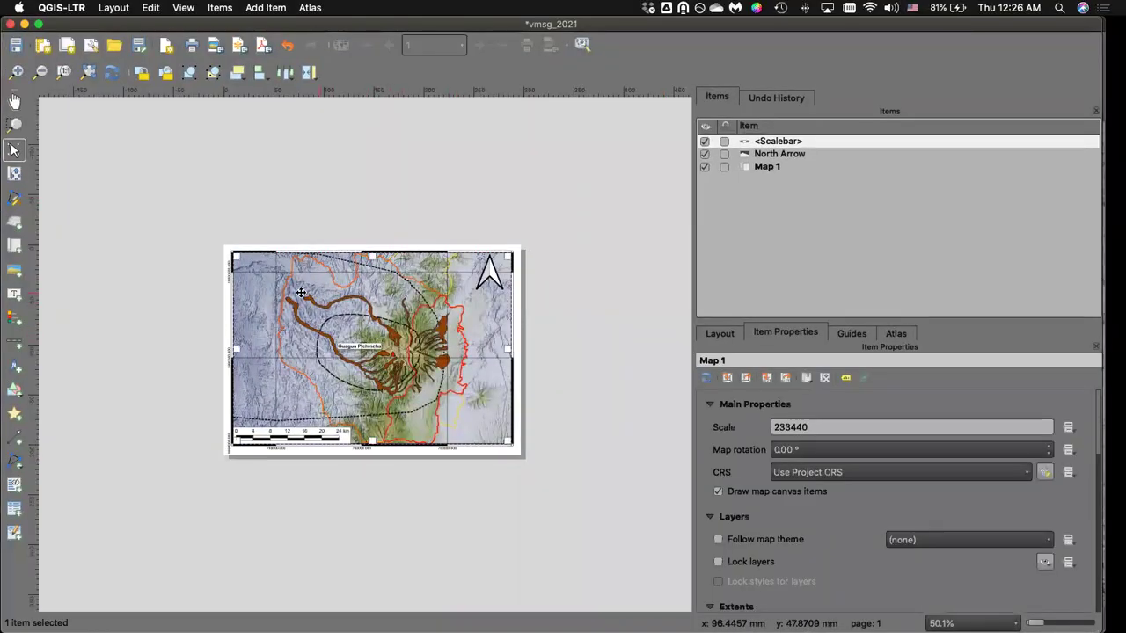
{"action": "scroll", "coordinate": [285, 288], "scroll_direction": "up", "scroll_amount": 2}
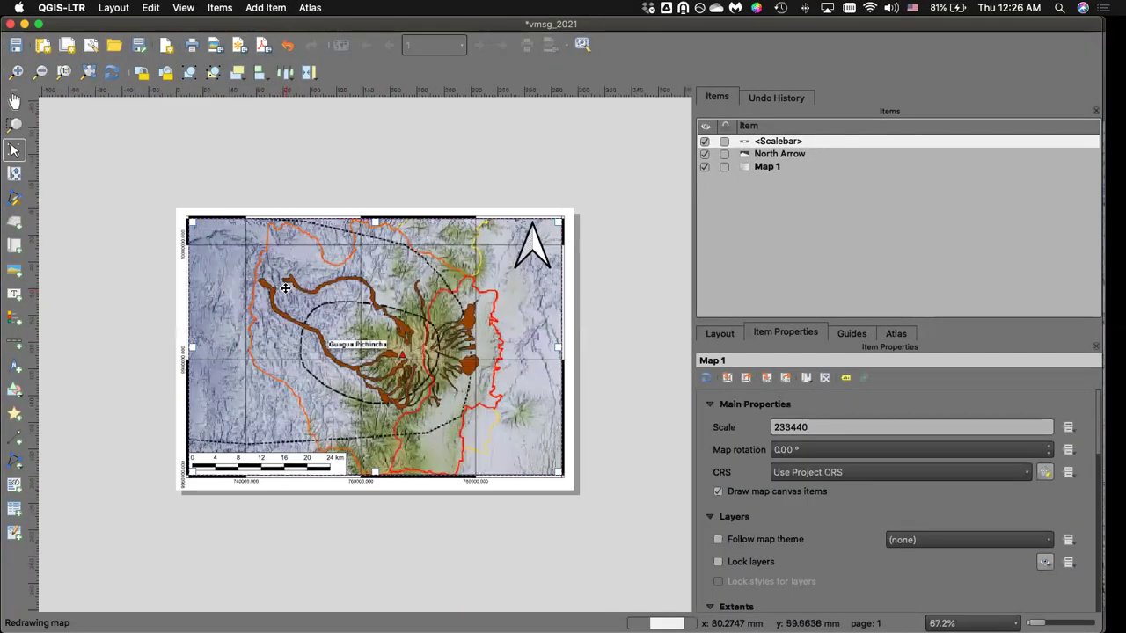
{"action": "scroll", "coordinate": [285, 287], "scroll_direction": "up", "scroll_amount": 2}
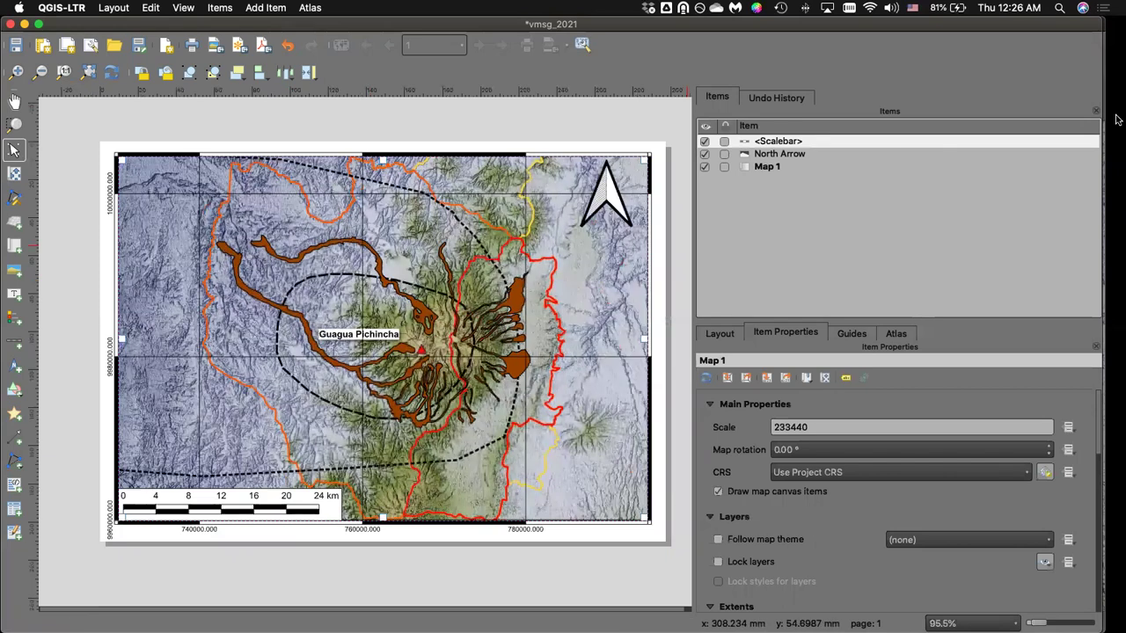
{"action": "left_click_drag", "start_coordinate": [696, 219], "coordinate": [744, 216]}
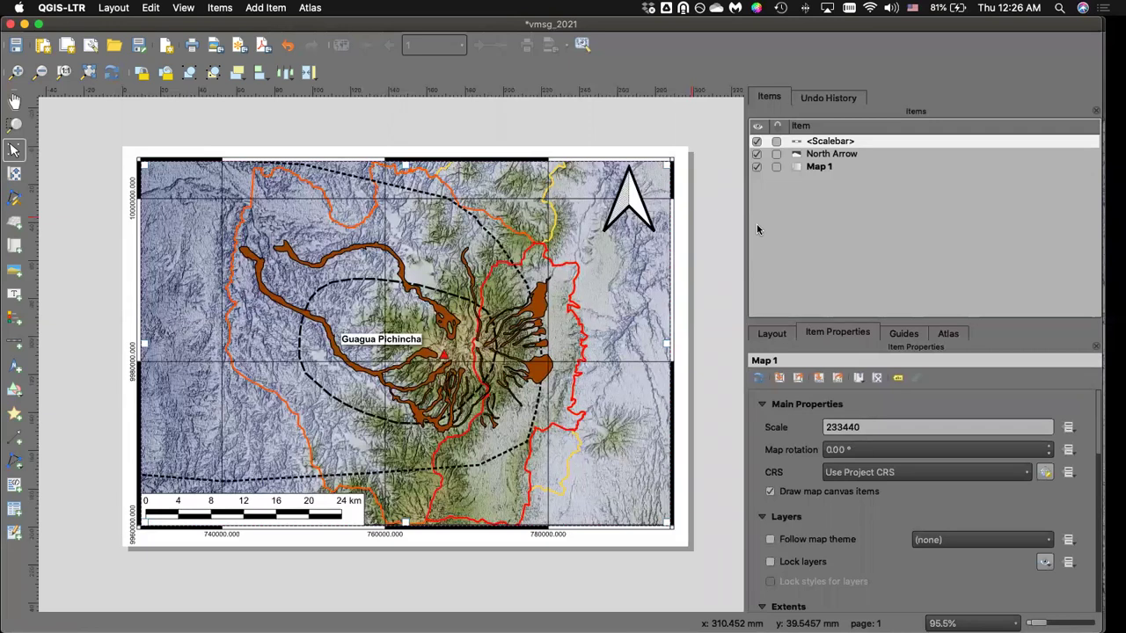
{"action": "left_click", "coordinate": [770, 564]}
{"action": "left_click", "coordinate": [770, 582]}
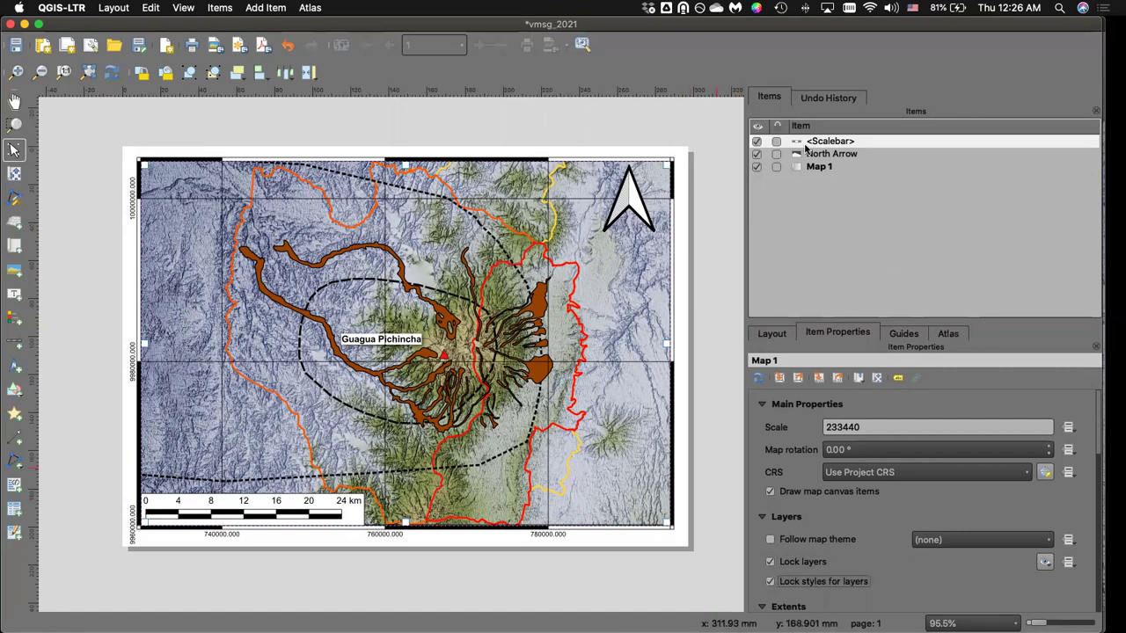
{"action": "left_click", "coordinate": [818, 166]}
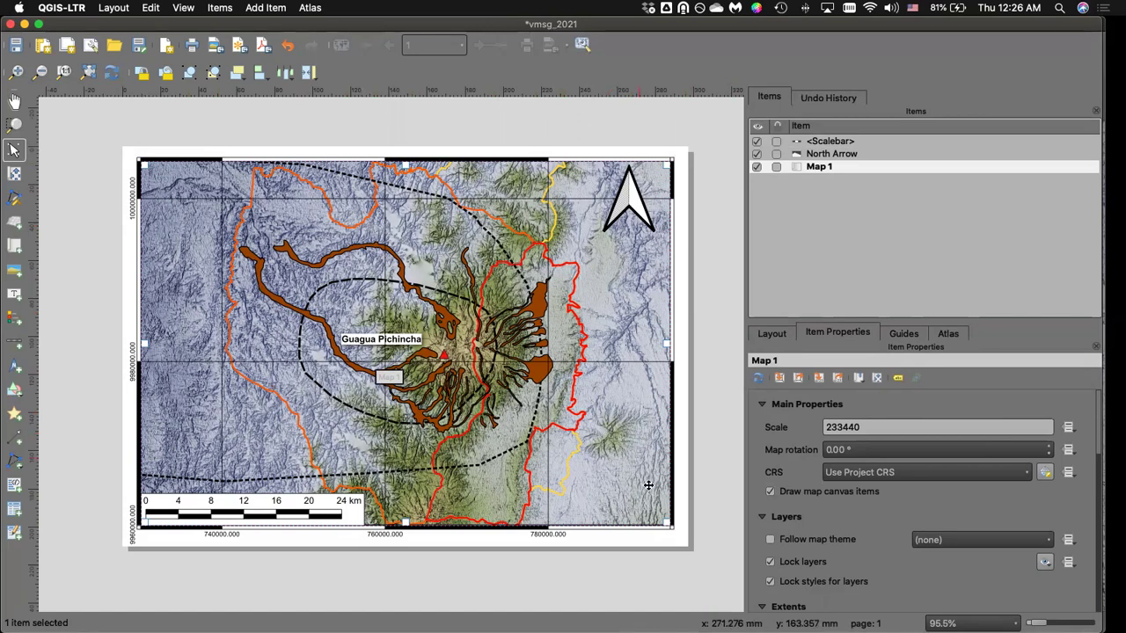
{"action": "left_click", "coordinate": [769, 562]}
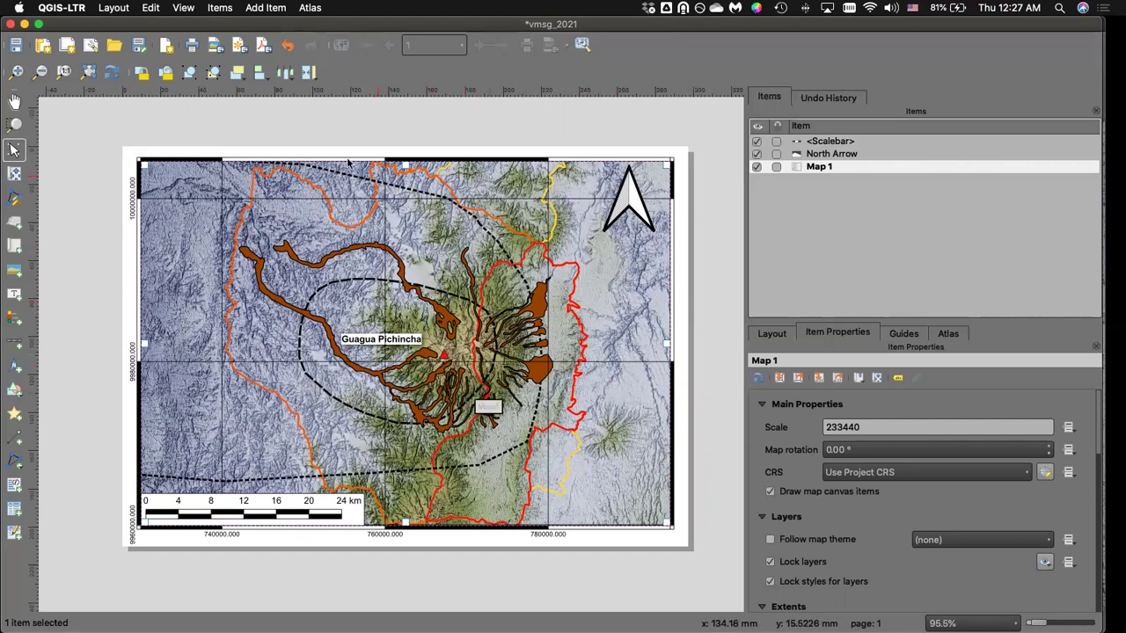
{"action": "left_click", "coordinate": [16, 48]}
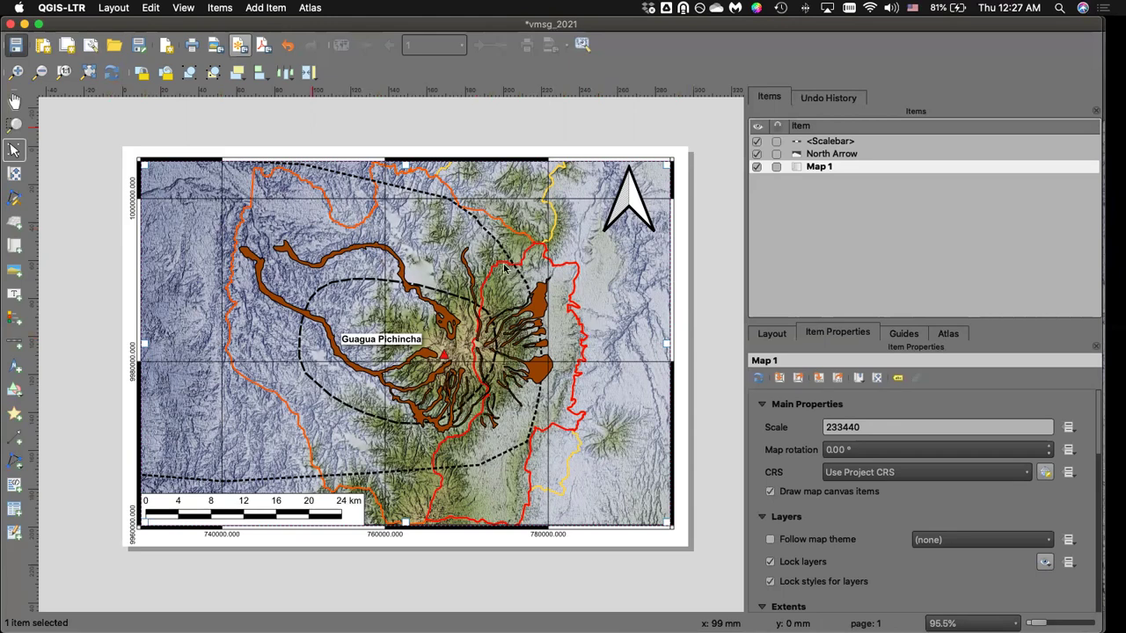
Hide the Hazards and Base_Layers groups in the main project window, and return to the layout to check the locked map.
{"action": "key", "text": "ctrl+Up"}
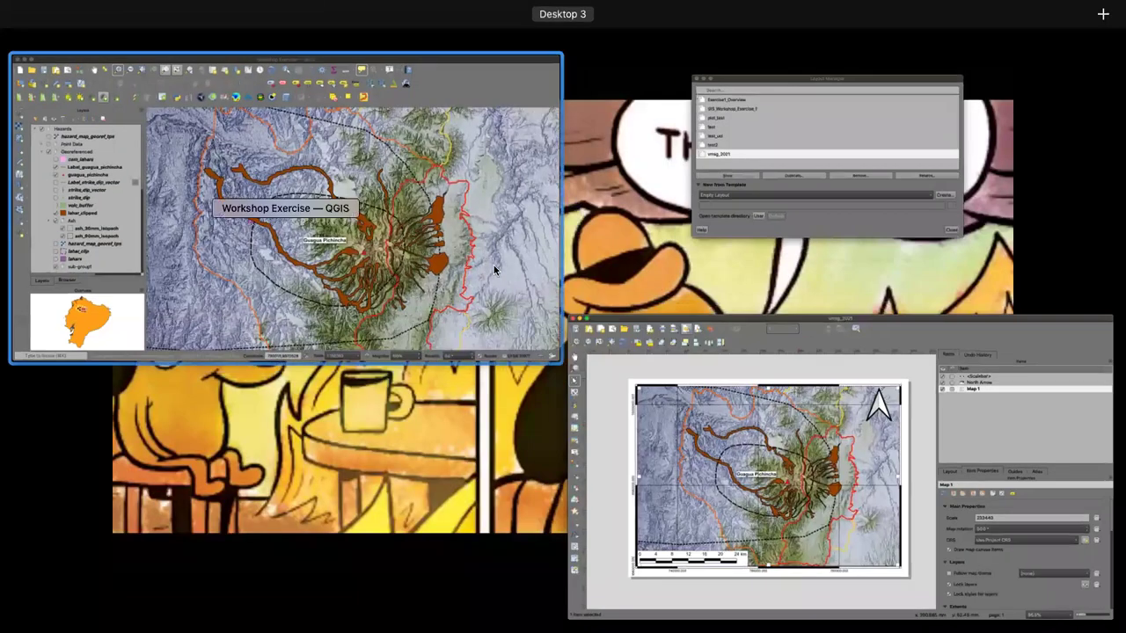
{"action": "left_click", "coordinate": [434, 274]}
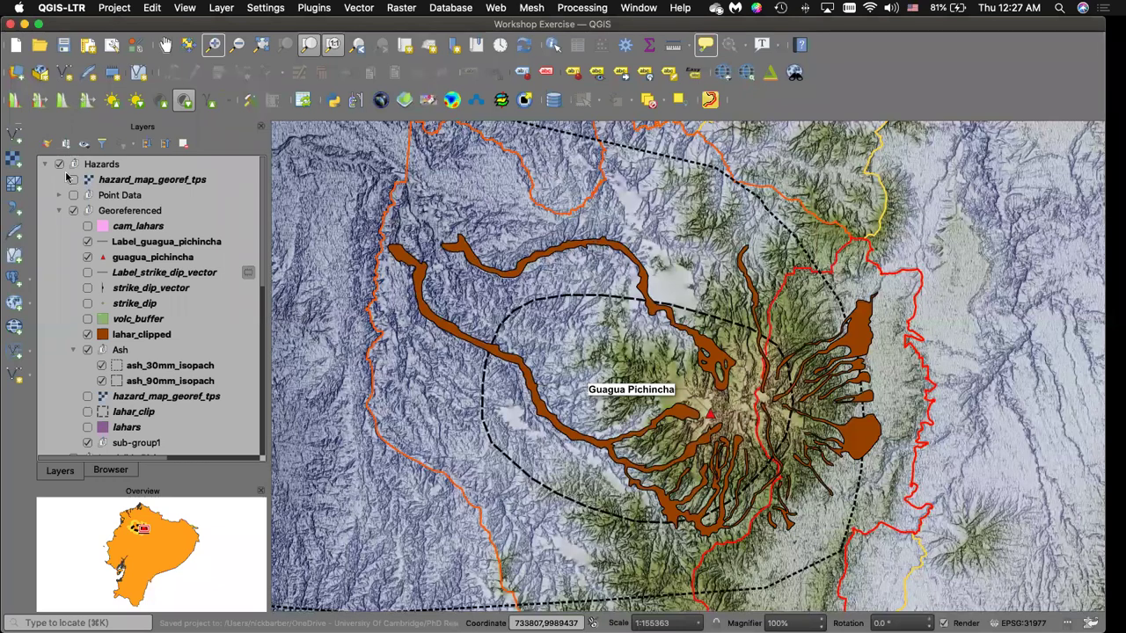
{"action": "left_click", "coordinate": [59, 167]}
{"action": "left_click", "coordinate": [59, 165]}
{"action": "scroll", "coordinate": [56, 185], "scroll_direction": "down", "scroll_amount": 10}
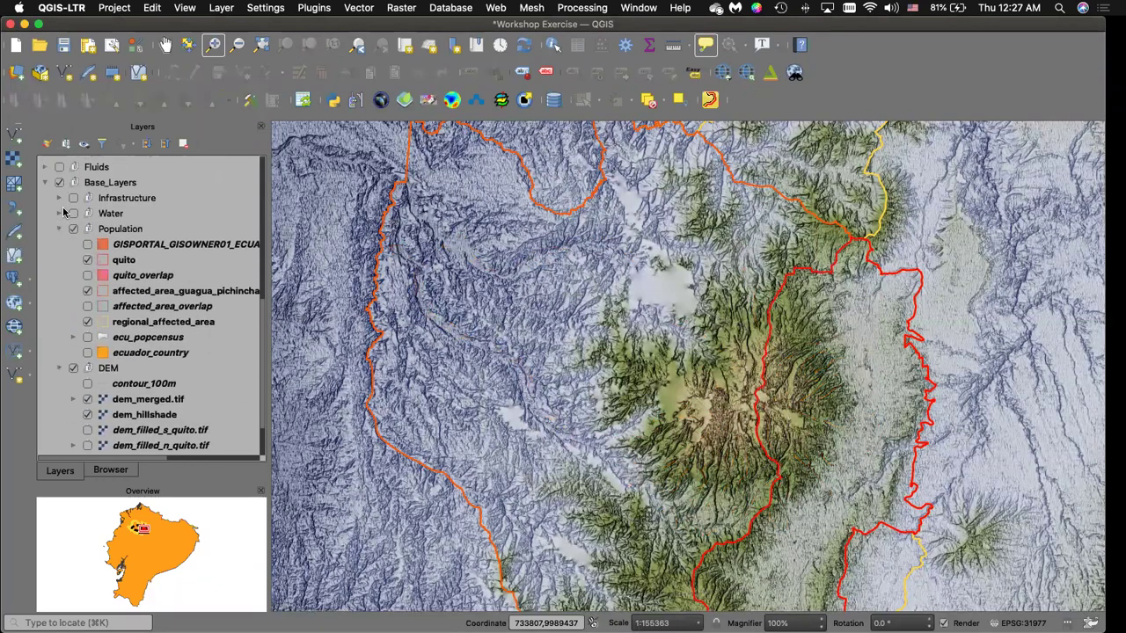
{"action": "left_click", "coordinate": [56, 183]}
{"action": "key", "text": "ctrl+Up"}
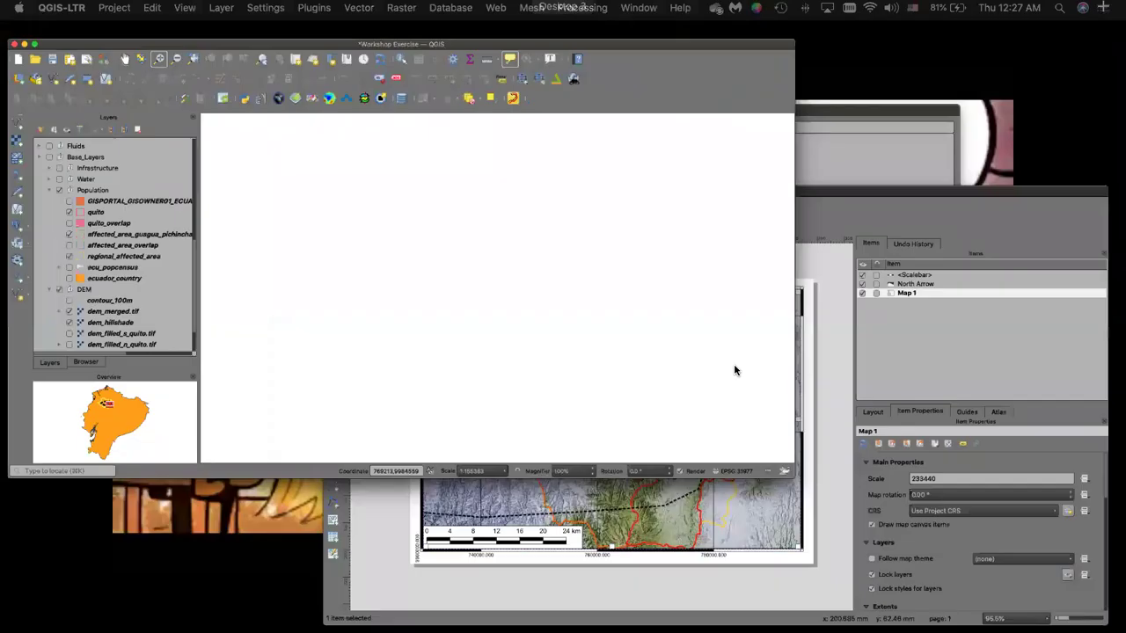
{"action": "left_click", "coordinate": [800, 473]}
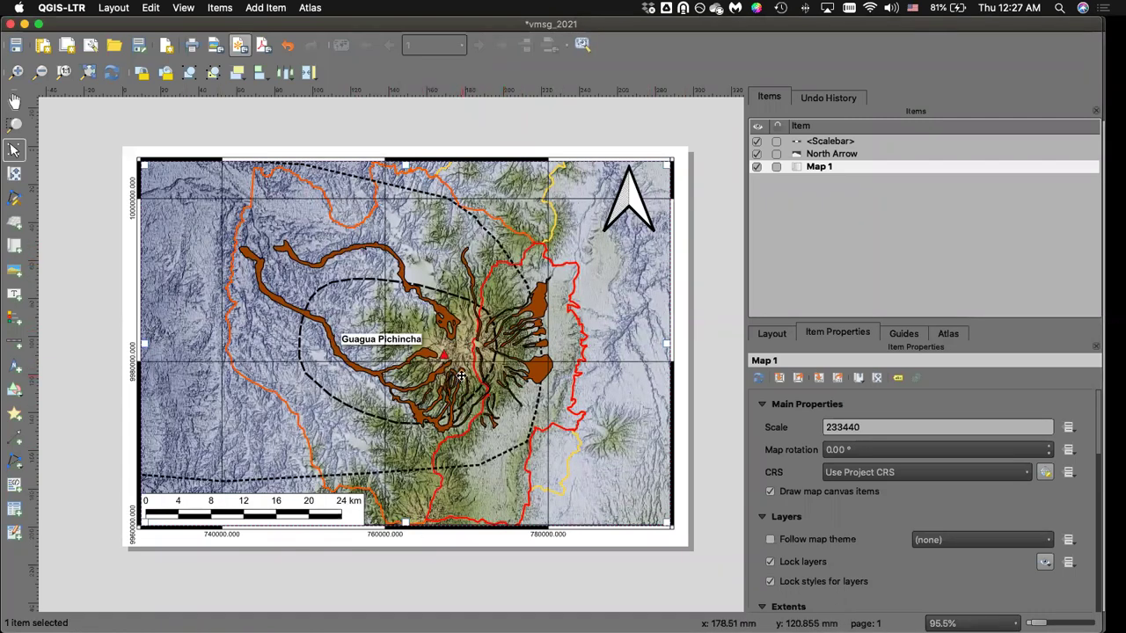
Switch back to the main project window and show the OSM Standard basemap zoomed out to the whole of Ecuador.
{"action": "key", "text": "ctrl+Up"}
{"action": "left_click", "coordinate": [351, 276]}
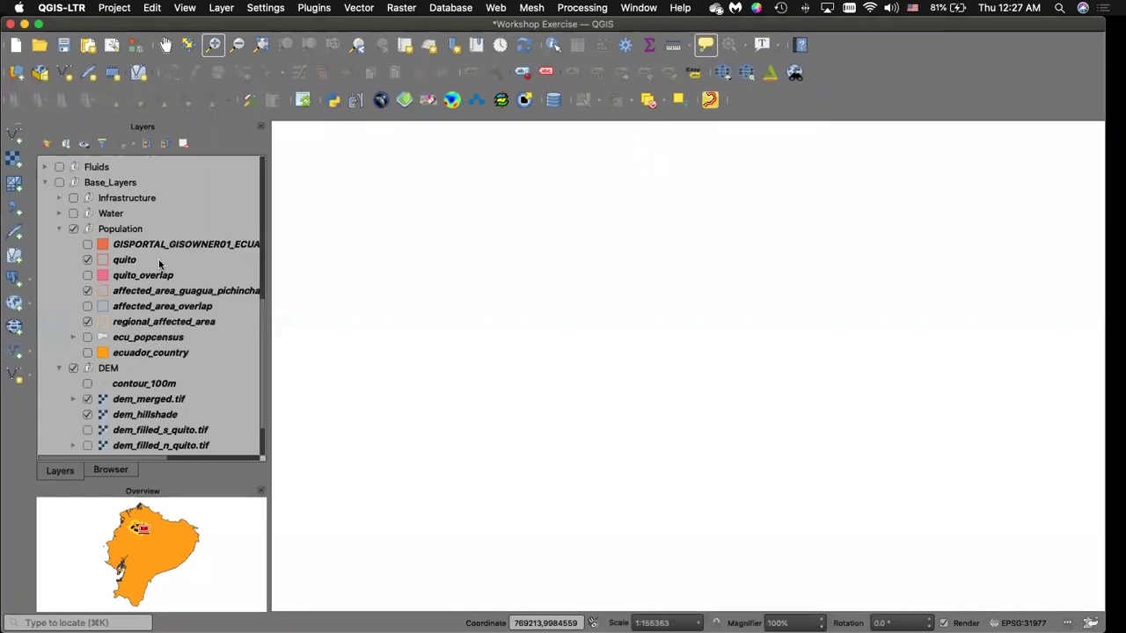
{"action": "scroll", "coordinate": [161, 342], "scroll_direction": "down", "scroll_amount": 3}
{"action": "scroll", "coordinate": [109, 417], "scroll_direction": "right", "scroll_amount": 3}
{"action": "scroll", "coordinate": [76, 448], "scroll_direction": "left", "scroll_amount": 3}
{"action": "left_click", "coordinate": [59, 448]}
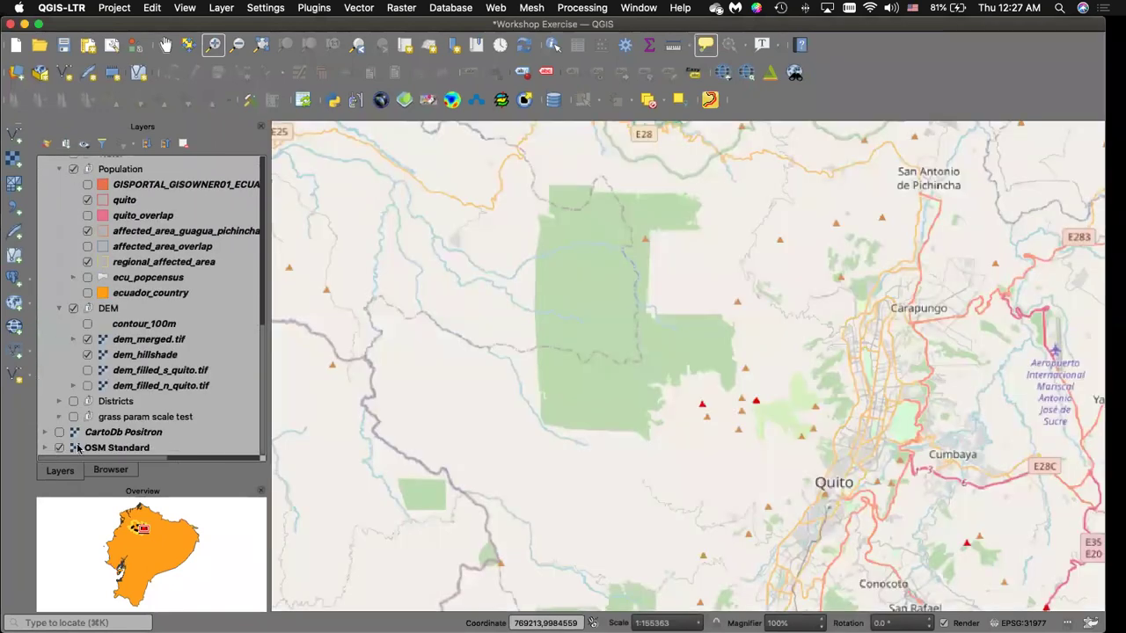
{"action": "scroll", "coordinate": [598, 376], "scroll_direction": "down", "scroll_amount": 2}
{"action": "scroll", "coordinate": [570, 377], "scroll_direction": "down", "scroll_amount": 2}
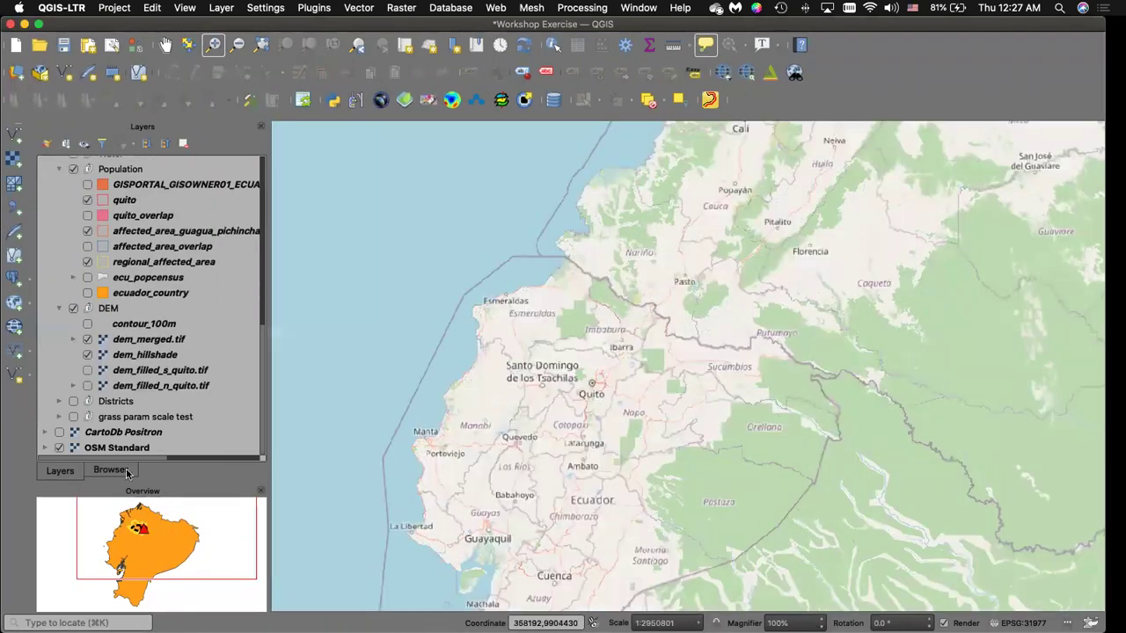
Show the CartoDb Positron basemap in place of OSM Standard and bring all of Ecuador into view.
{"action": "left_click", "coordinate": [59, 432]}
{"action": "left_click", "coordinate": [59, 447]}
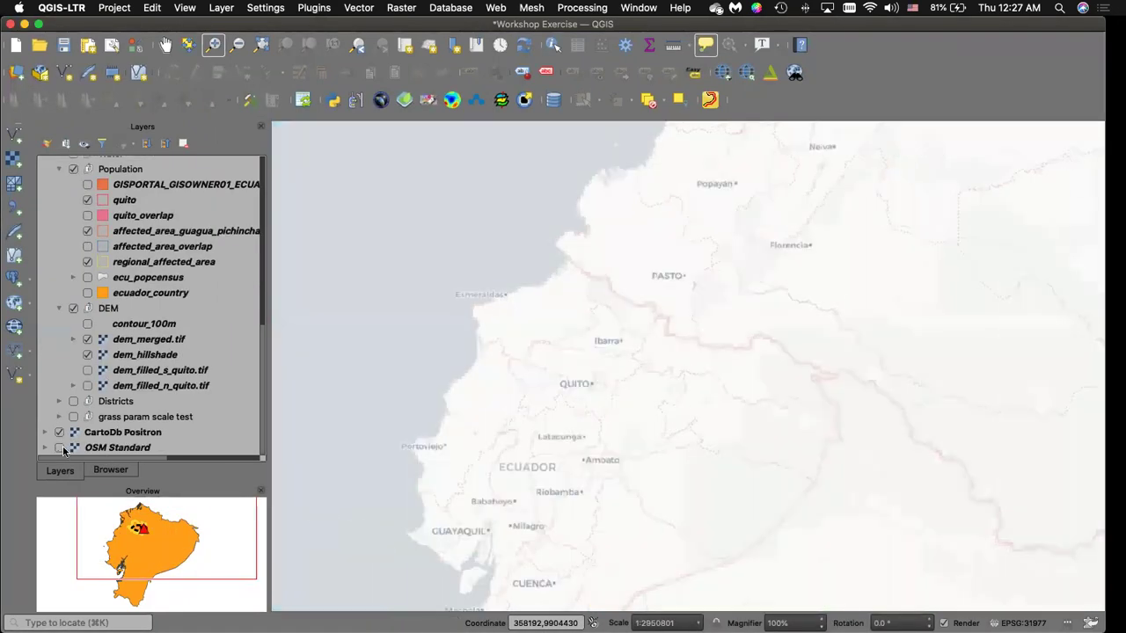
{"action": "left_click", "coordinate": [165, 44]}
{"action": "left_click_drag", "start_coordinate": [608, 359], "coordinate": [603, 248]}
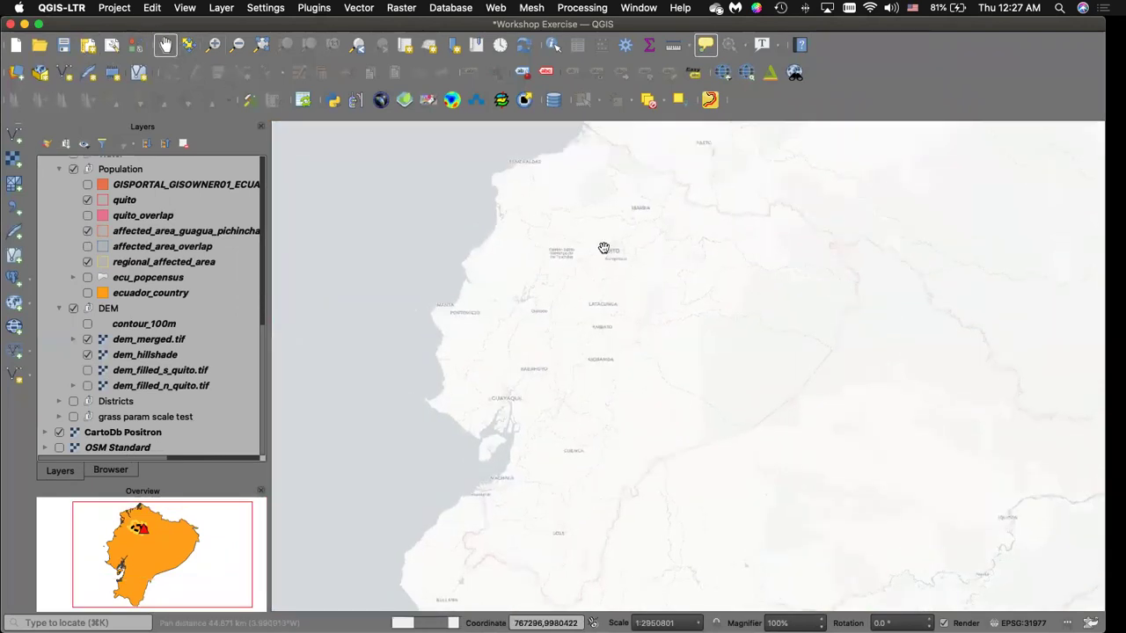
{"action": "scroll", "coordinate": [604, 247], "scroll_direction": "down", "scroll_amount": 1}
Collapse the favourite folder in the data source browser and expand the XYZ Tiles connections to reach the Google basemaps.
{"action": "left_click", "coordinate": [111, 470]}
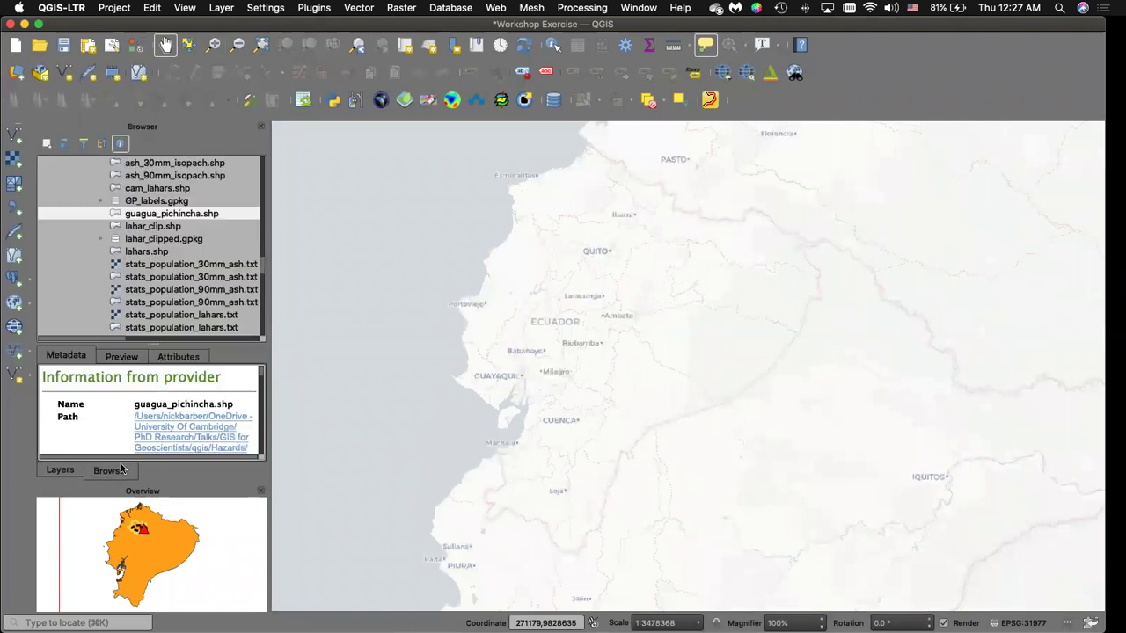
{"action": "scroll", "coordinate": [166, 266], "scroll_direction": "up", "scroll_amount": 3}
{"action": "scroll", "coordinate": [164, 265], "scroll_direction": "up", "scroll_amount": 10}
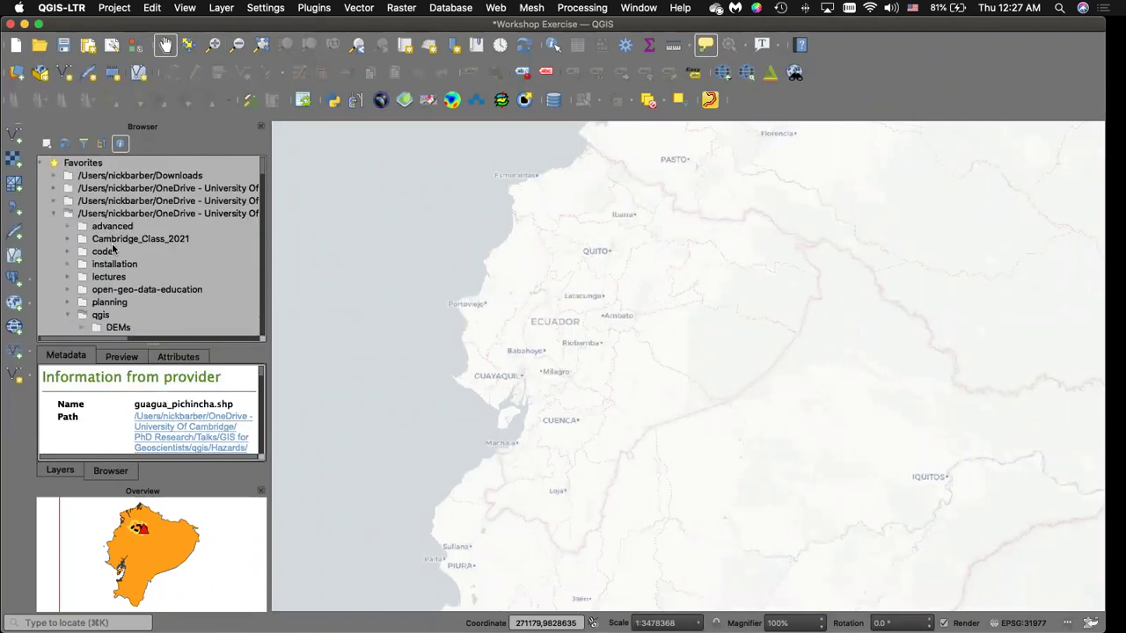
{"action": "left_click", "coordinate": [55, 215]}
{"action": "left_click", "coordinate": [45, 290]}
{"action": "scroll", "coordinate": [71, 293], "scroll_direction": "down", "scroll_amount": 1}
{"action": "scroll", "coordinate": [70, 292], "scroll_direction": "down", "scroll_amount": 5}
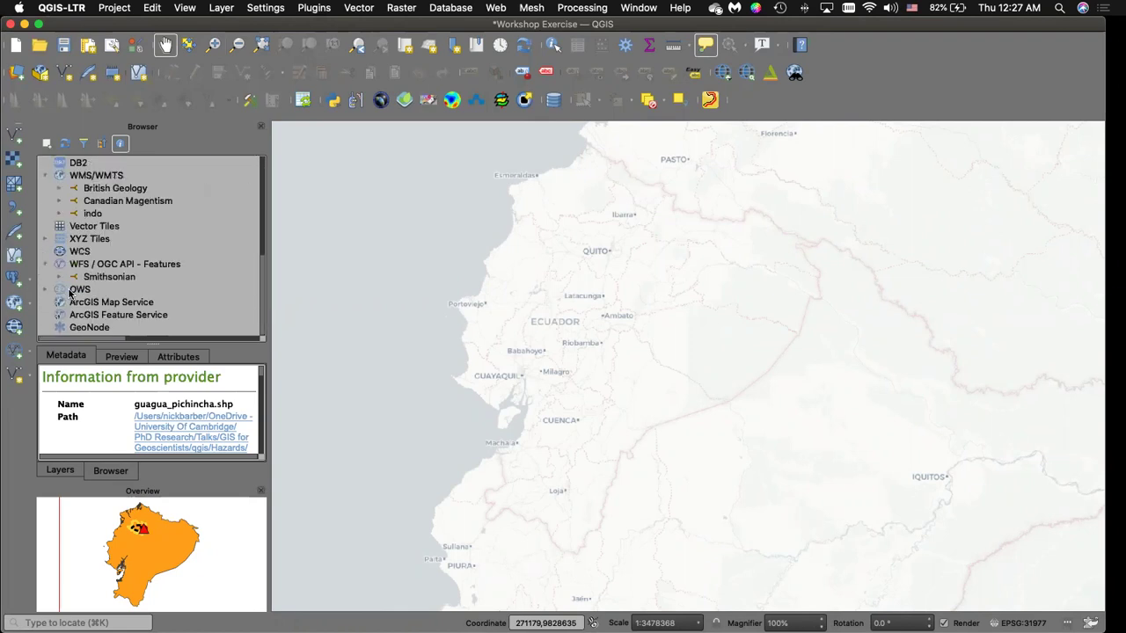
{"action": "left_click", "coordinate": [59, 238]}
{"action": "scroll", "coordinate": [136, 241], "scroll_direction": "down", "scroll_amount": 2}
{"action": "scroll", "coordinate": [137, 241], "scroll_direction": "down", "scroll_amount": 5}
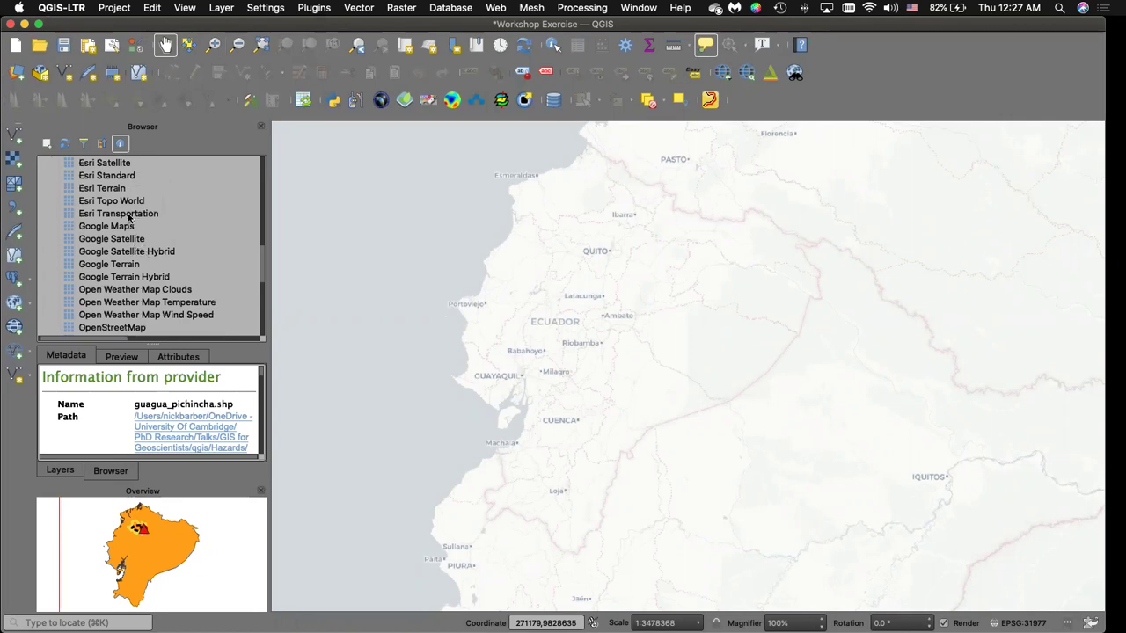
Add the Google Terrain tiles as a layer and move it out of the Hazards group to the top of the layer order.
{"action": "left_click", "coordinate": [125, 264]}
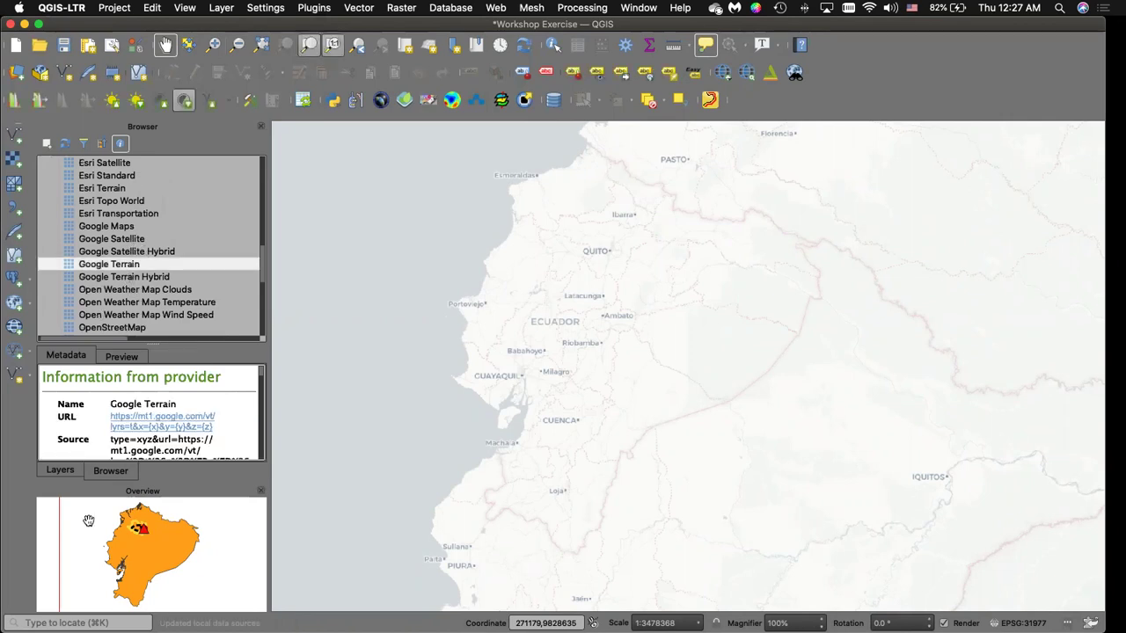
{"action": "left_click", "coordinate": [60, 470]}
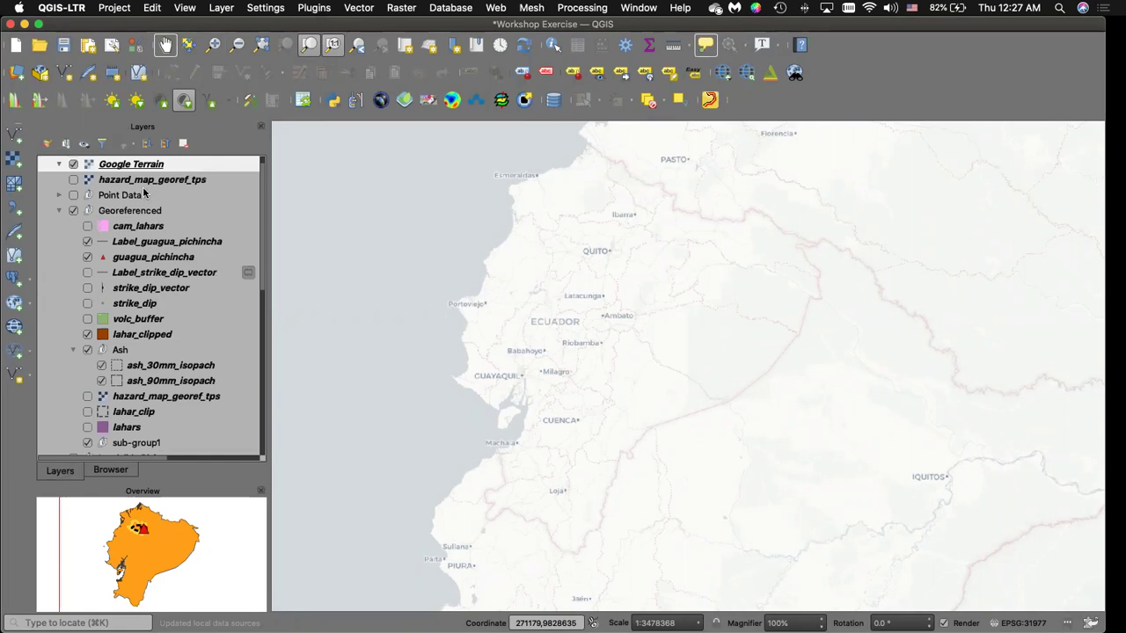
{"action": "scroll", "coordinate": [149, 202], "scroll_direction": "up", "scroll_amount": 1}
{"action": "mouse_move", "coordinate": [167, 180]}
{"action": "left_mouse_down"}
{"action": "mouse_move", "coordinate": [166, 151]}
{"action": "mouse_move", "coordinate": [164, 159]}
{"action": "left_mouse_up"}
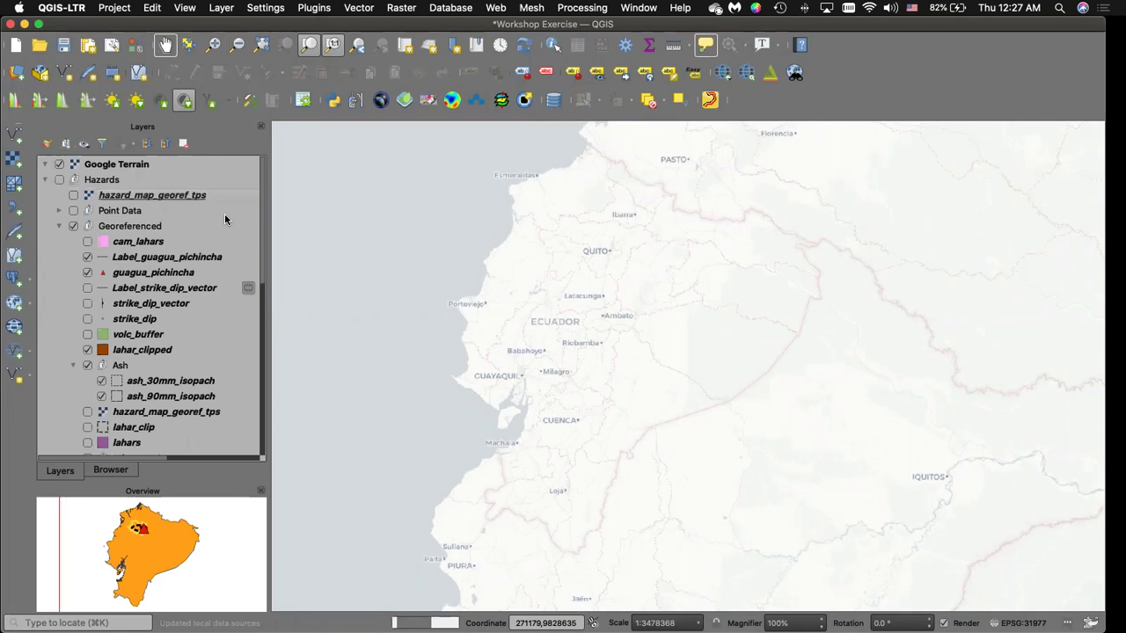
Add the OpenStreetMap tiles from the XYZ Tiles connections and move the layer above Google Terrain.
{"action": "left_click", "coordinate": [111, 470]}
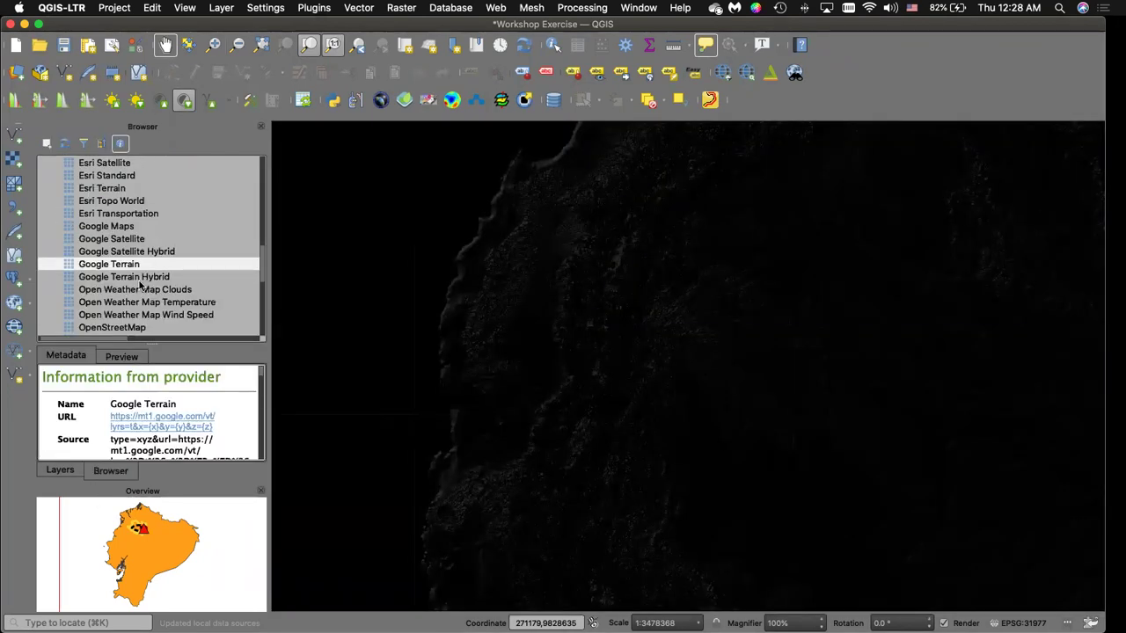
{"action": "scroll", "coordinate": [137, 286], "scroll_direction": "down", "scroll_amount": 3}
{"action": "scroll", "coordinate": [93, 291], "scroll_direction": "right", "scroll_amount": 2}
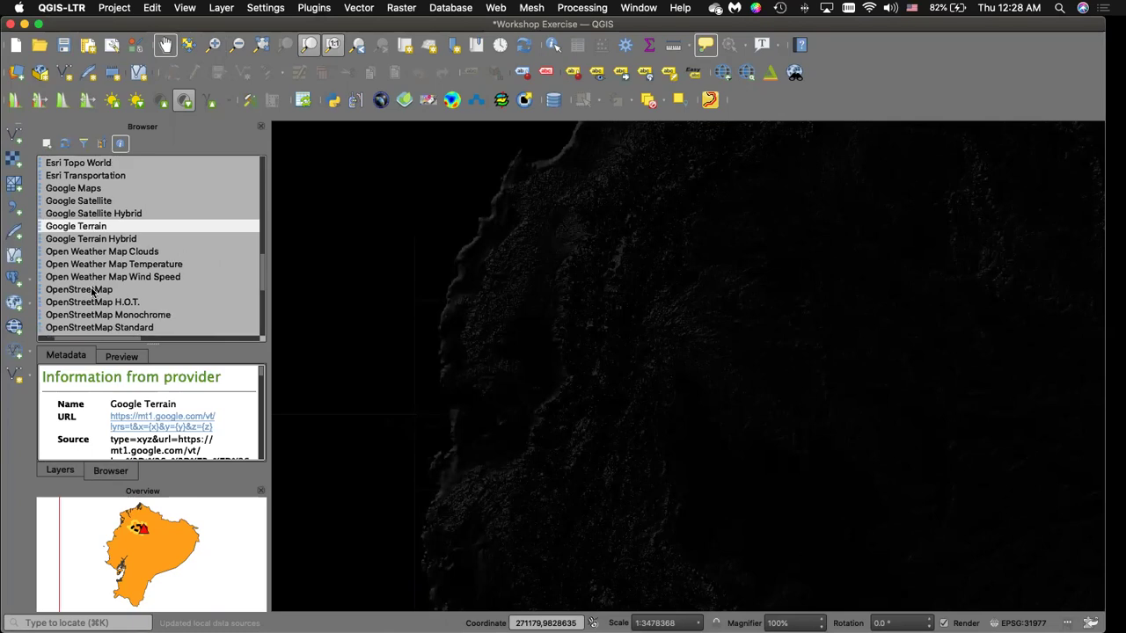
{"action": "double_click", "coordinate": [79, 289]}
{"action": "left_click", "coordinate": [59, 470]}
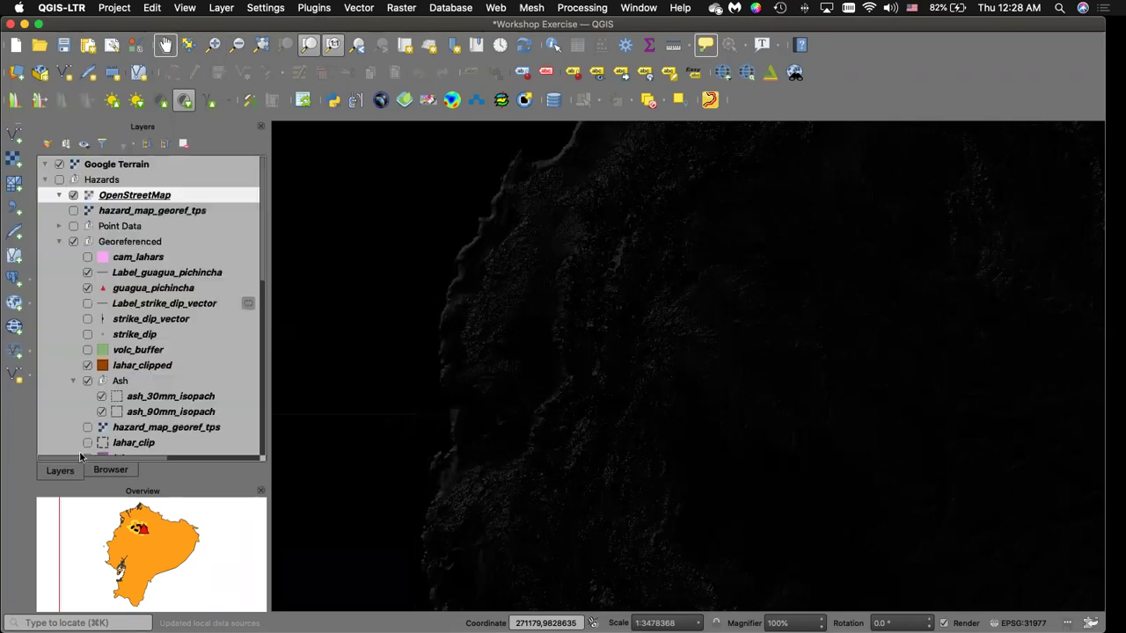
{"action": "left_click_drag", "start_coordinate": [180, 196], "coordinate": [189, 162]}
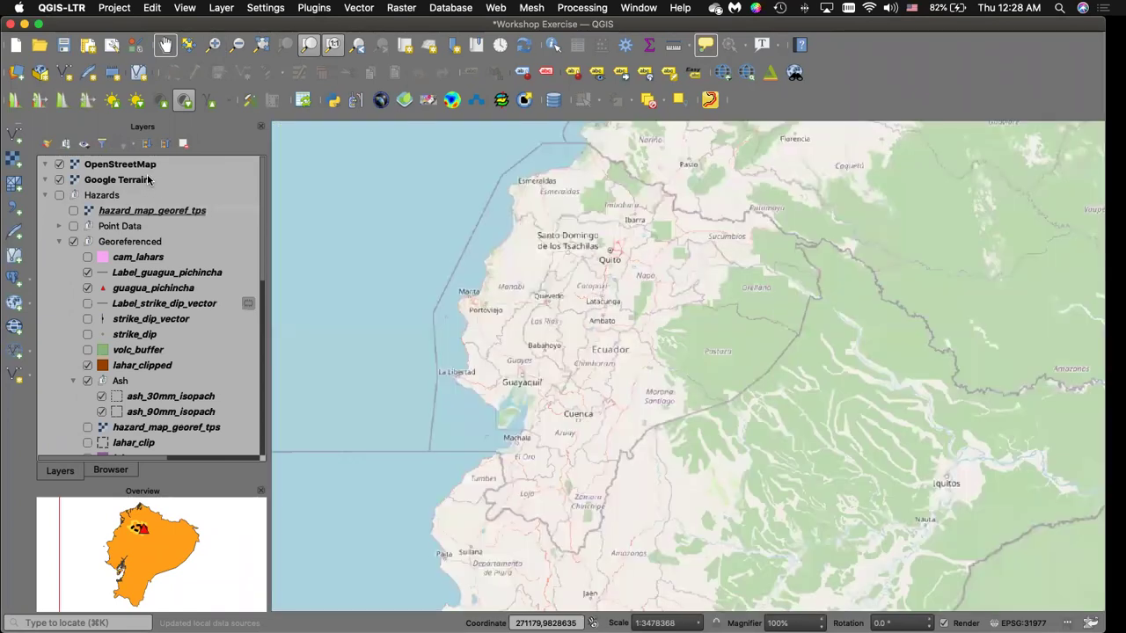
Remove the Google Terrain layer from the project.
{"action": "left_click", "coordinate": [149, 181]}
{"action": "right_click", "coordinate": [159, 180]}
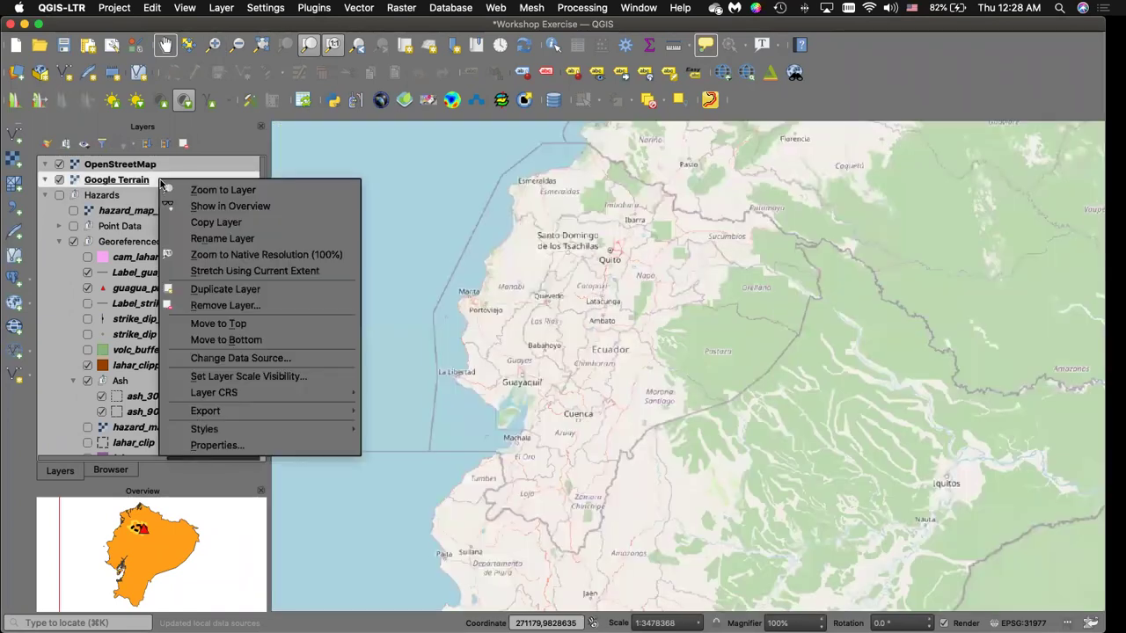
{"action": "left_click", "coordinate": [224, 305]}
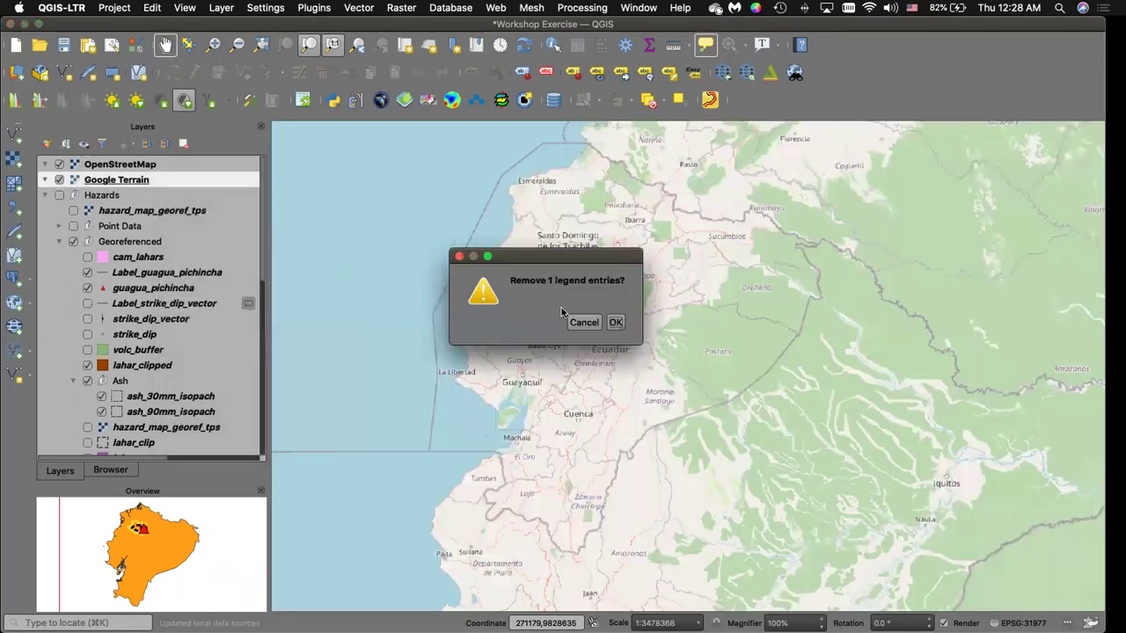
{"action": "left_click", "coordinate": [613, 324]}
{"action": "scroll", "coordinate": [583, 255], "scroll_direction": "up", "scroll_amount": 2}
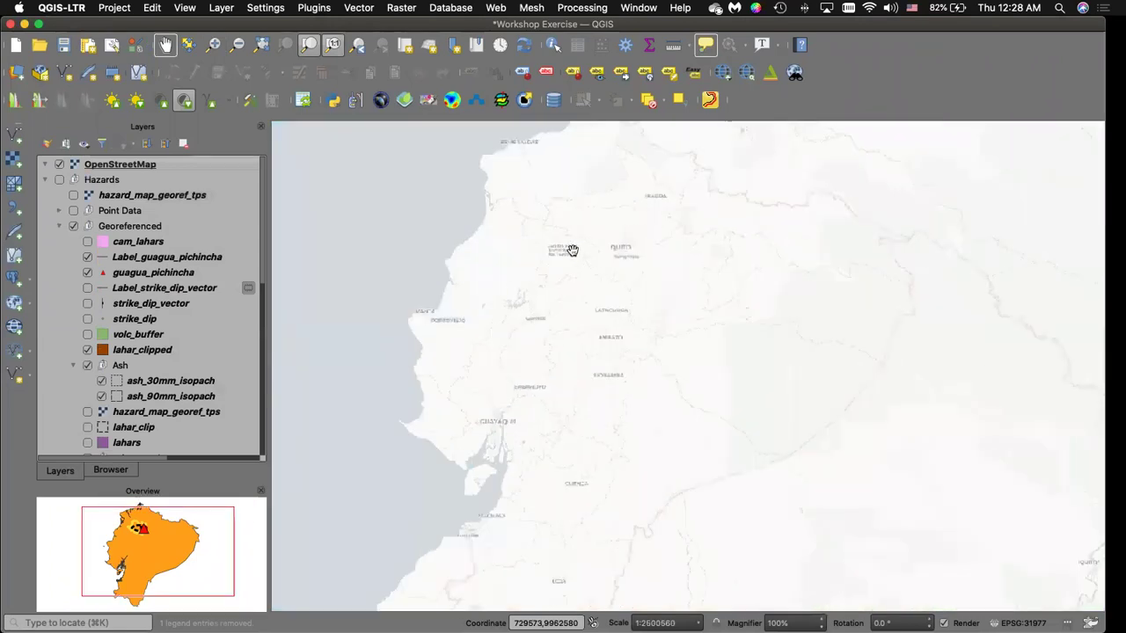
{"action": "scroll", "coordinate": [121, 425], "scroll_direction": "down", "scroll_amount": 10}
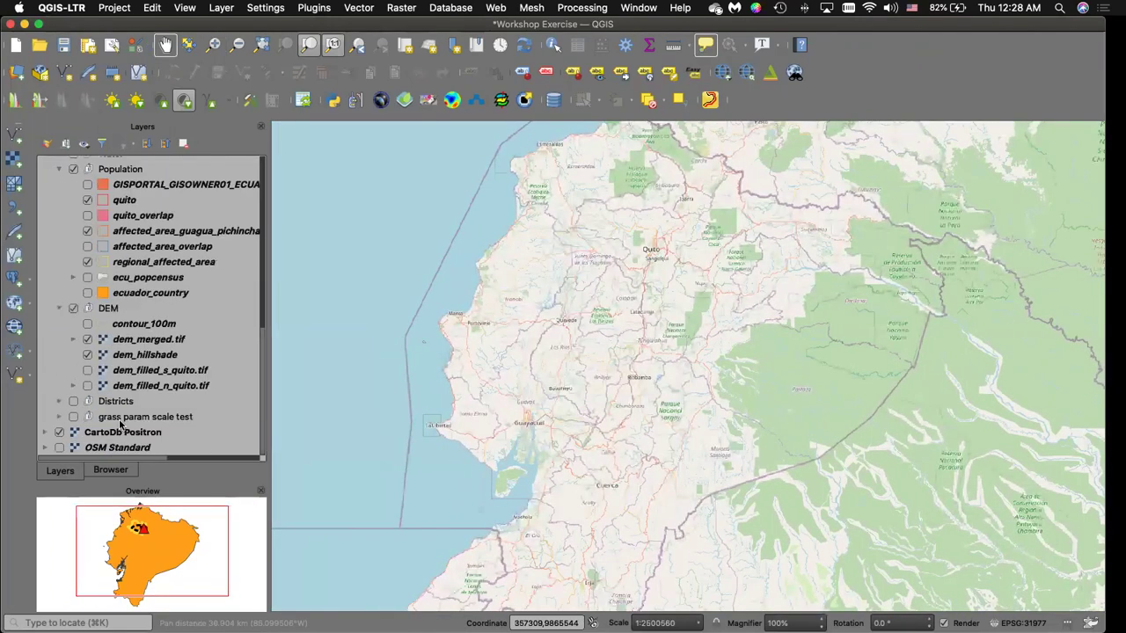
Rearrange the basemap layers so the main canvas shows CartoDb Positron over Ecuador instead of OpenStreetMap.
{"action": "scroll", "coordinate": [135, 321], "scroll_direction": "down", "scroll_amount": 6}
{"action": "left_click_drag", "start_coordinate": [166, 164], "coordinate": [170, 377]}
{"action": "scroll", "coordinate": [168, 373], "scroll_direction": "down", "scroll_amount": 2}
{"action": "scroll", "coordinate": [168, 373], "scroll_direction": "up", "scroll_amount": 8}
{"action": "scroll", "coordinate": [167, 372], "scroll_direction": "down", "scroll_amount": 9}
{"action": "scroll", "coordinate": [167, 372], "scroll_direction": "up", "scroll_amount": 2}
{"action": "scroll", "coordinate": [167, 372], "scroll_direction": "down", "scroll_amount": 10}
{"action": "left_click", "coordinate": [59, 433]}
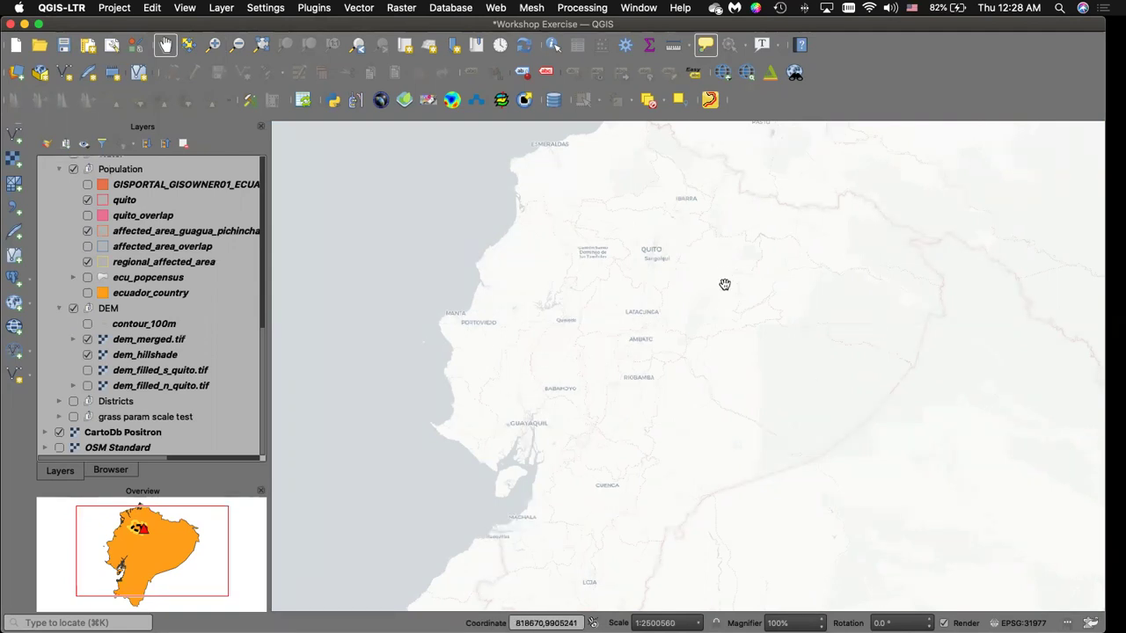
Switch to the vmsg_2021 print layout and add a second map as an inset in the lower-right corner of the hazard map.
{"action": "key", "text": "ctrl+Up"}
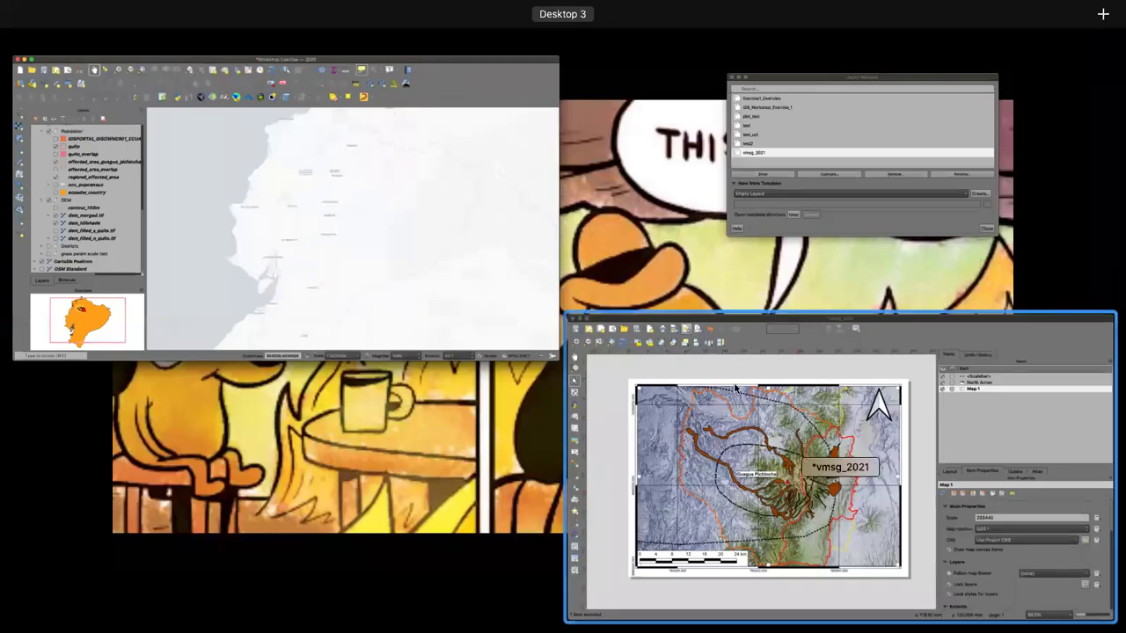
{"action": "left_click", "coordinate": [840, 466]}
{"action": "left_click", "coordinate": [250, 11]}
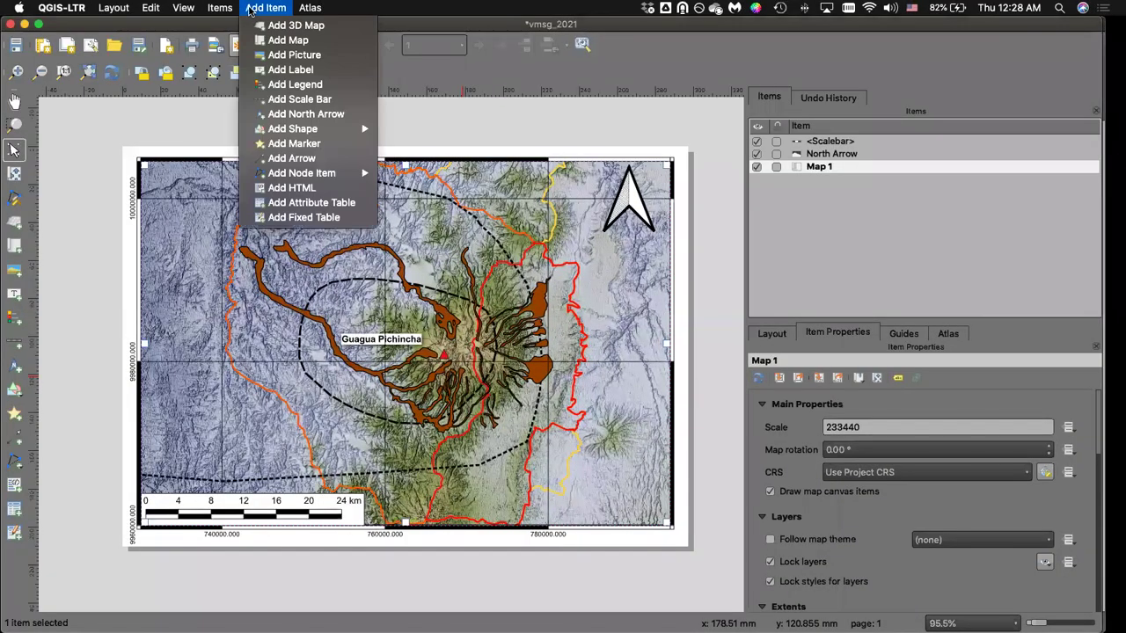
{"action": "left_click", "coordinate": [288, 39]}
{"action": "left_click_drag", "start_coordinate": [522, 388], "coordinate": [538, 407]}
{"action": "left_click_drag", "start_coordinate": [591, 461], "coordinate": [667, 523]}
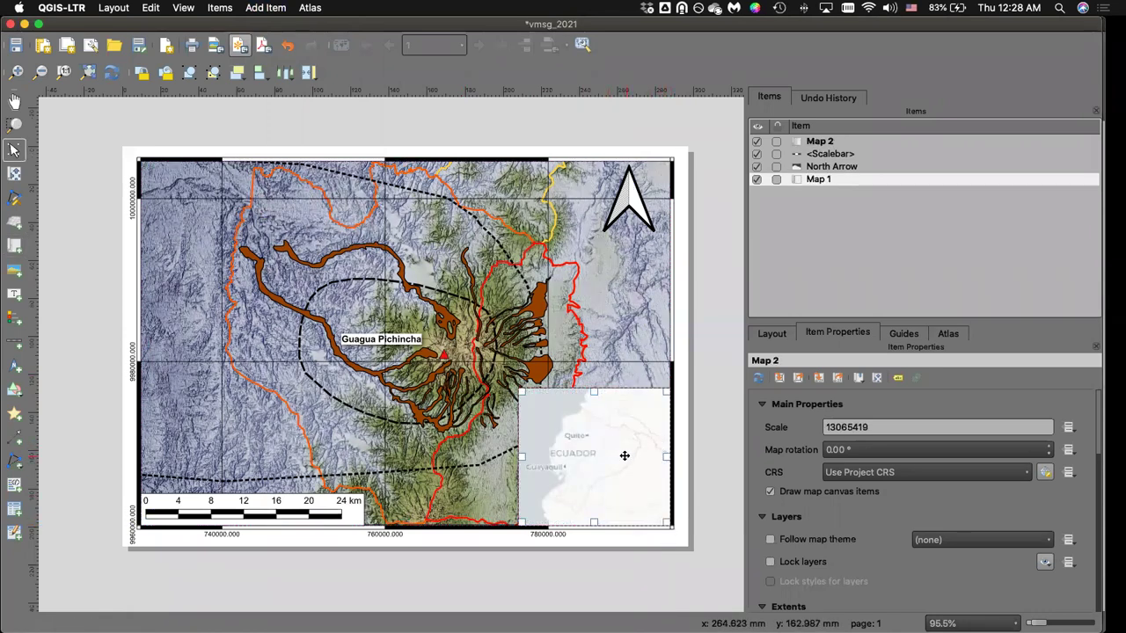
Zoom the main project canvas in on Ecuador and match the inset map's extent to that view in the layout.
{"action": "key", "text": "ctrl+Up"}
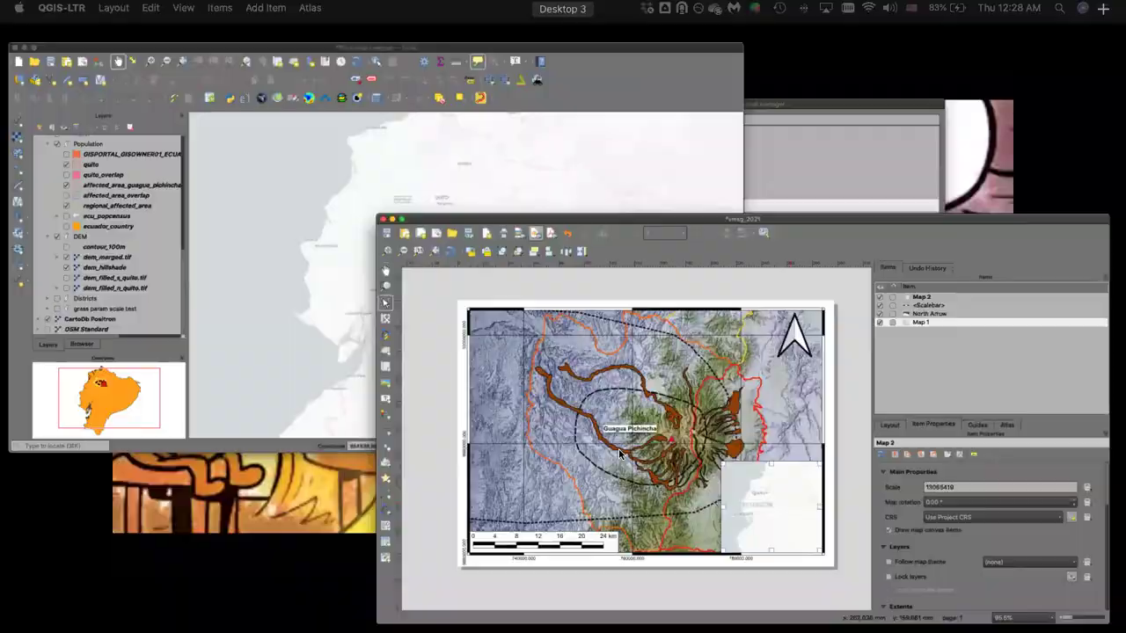
{"action": "left_click", "coordinate": [434, 231]}
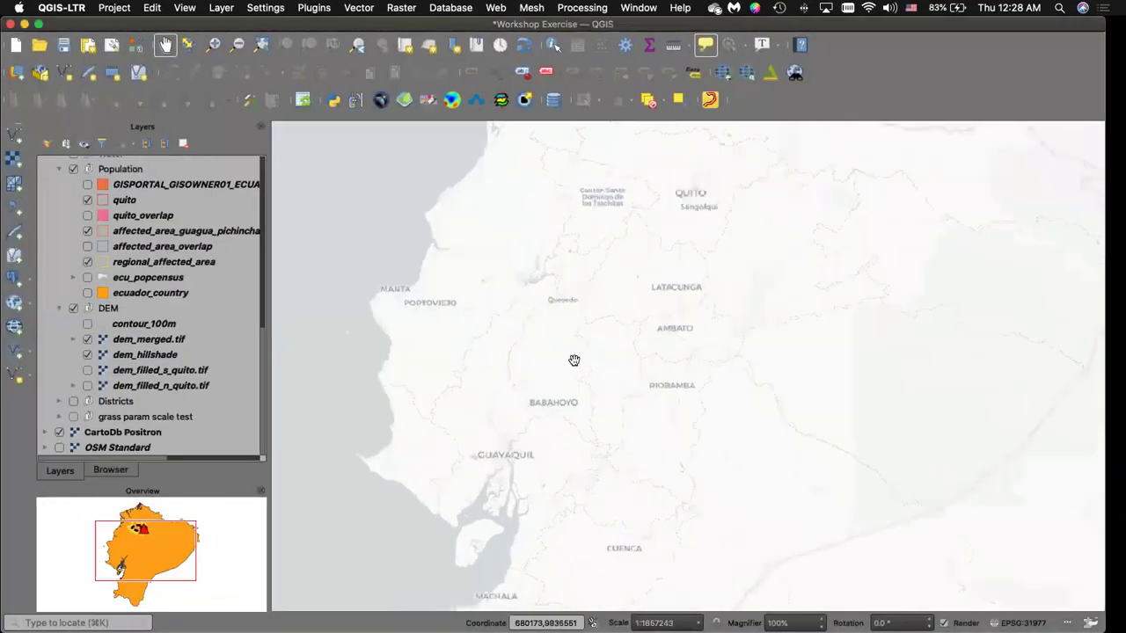
{"action": "key", "text": "ctrl+Up"}
{"action": "left_click", "coordinate": [756, 467]}
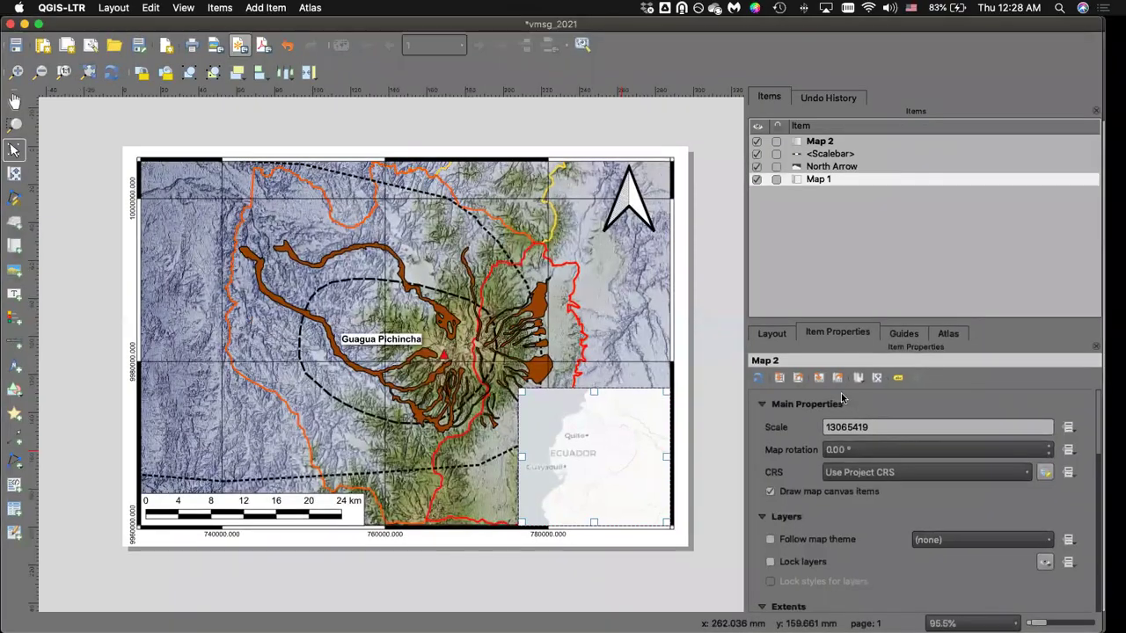
{"action": "left_click", "coordinate": [787, 378]}
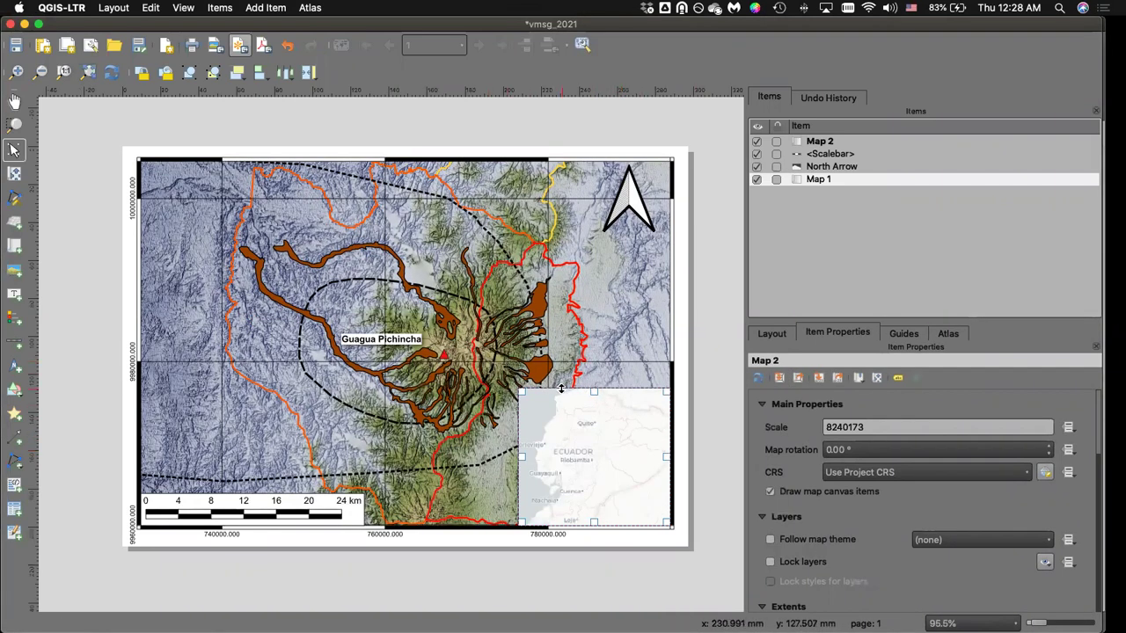
Resize the inset map to a low, wide rectangle in the hazard map's lower-right corner, keeping Quito and Guayaquil in view.
{"action": "left_click_drag", "start_coordinate": [521, 393], "coordinate": [540, 405]}
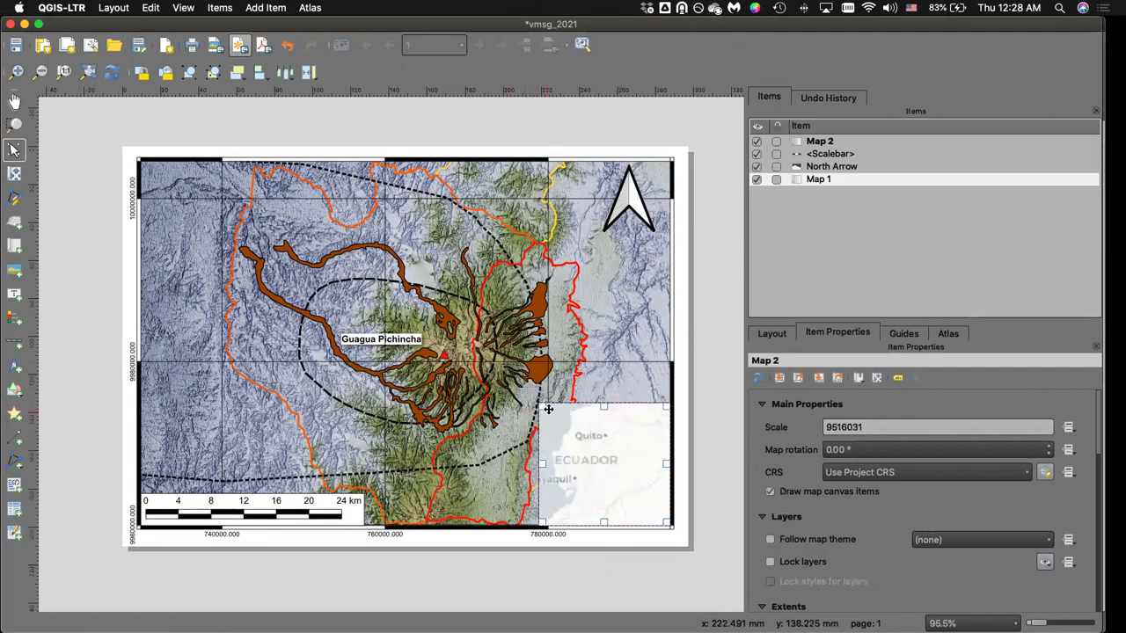
{"action": "key", "text": "ctrl+shift+a"}
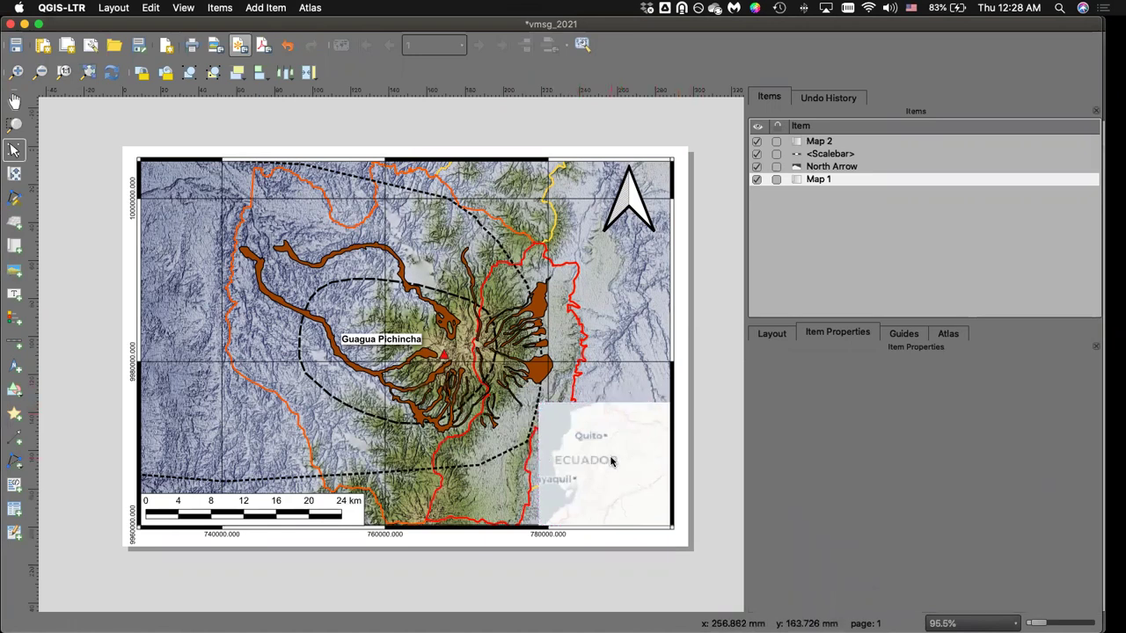
{"action": "left_click", "coordinate": [611, 461]}
{"action": "left_click_drag", "start_coordinate": [538, 465], "coordinate": [512, 464]}
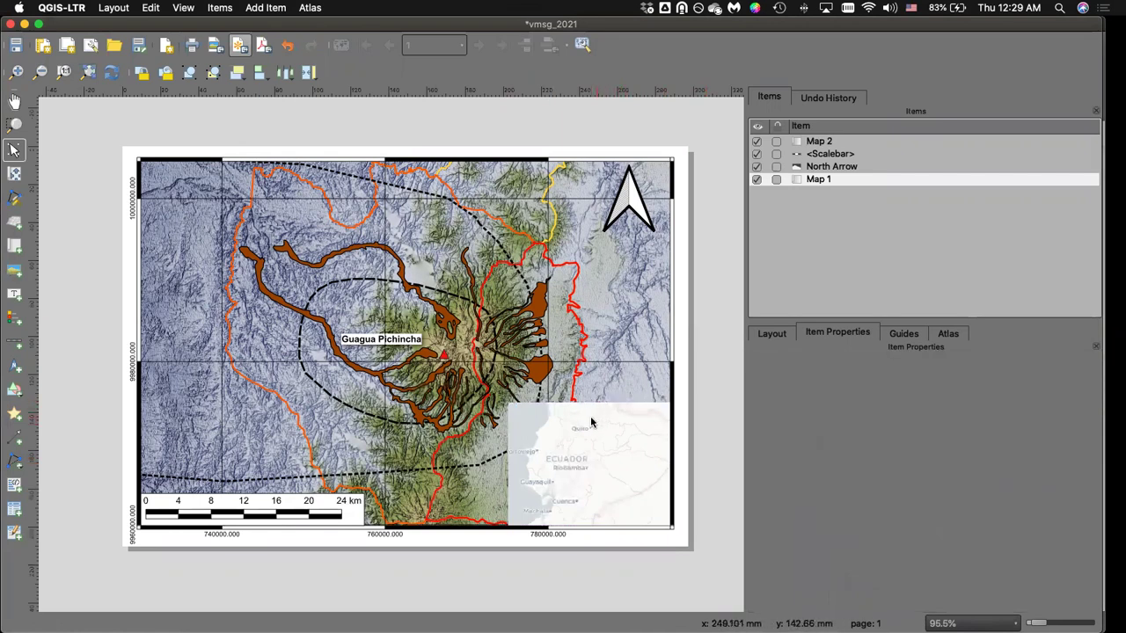
{"action": "left_click", "coordinate": [592, 465]}
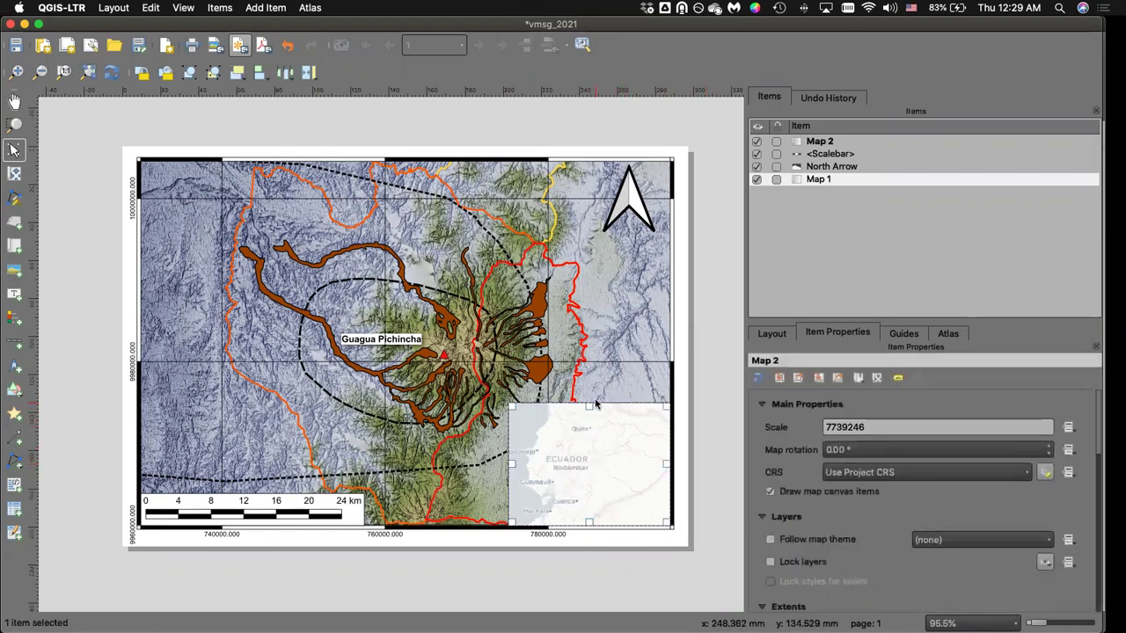
{"action": "left_click_drag", "start_coordinate": [590, 409], "coordinate": [590, 418]}
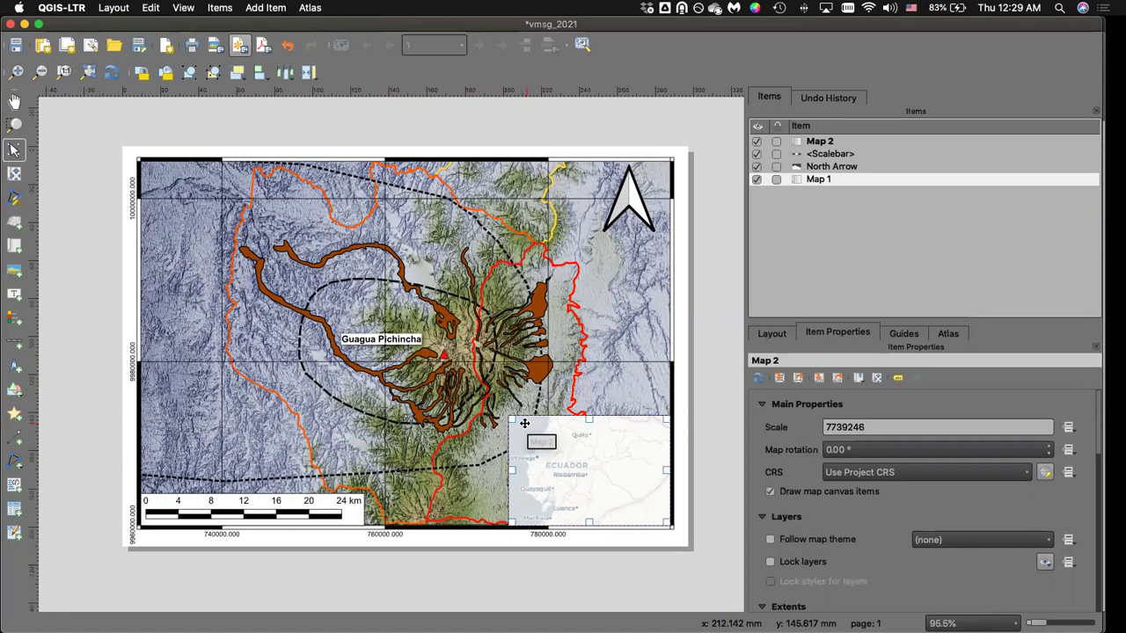
{"action": "left_click", "coordinate": [820, 142]}
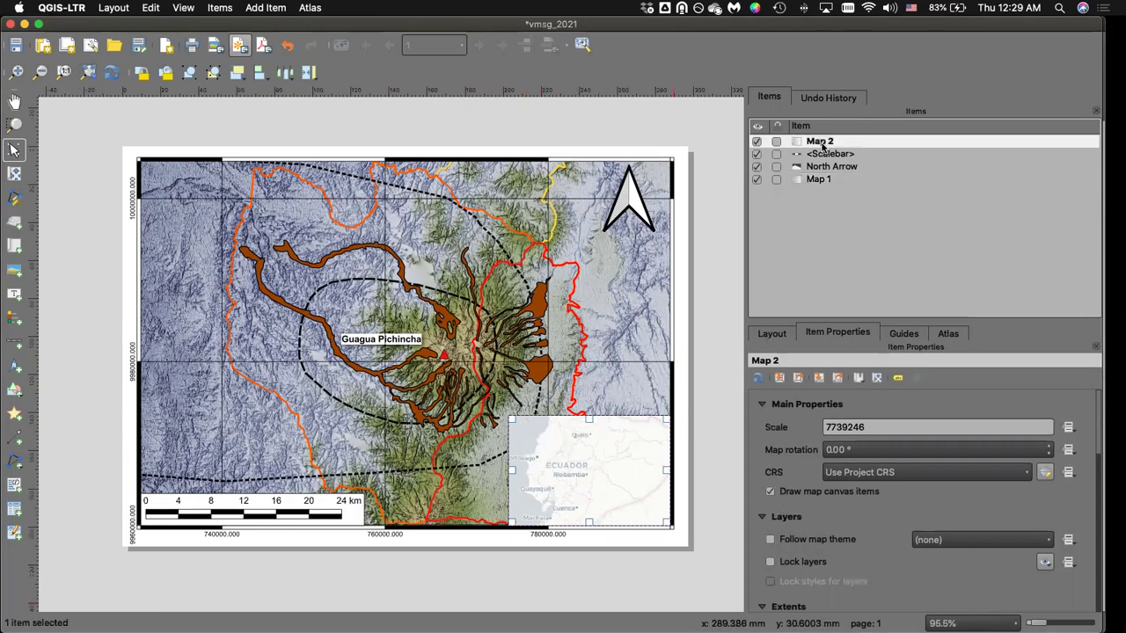
{"action": "left_click", "coordinate": [770, 561]}
{"action": "left_click", "coordinate": [770, 581]}
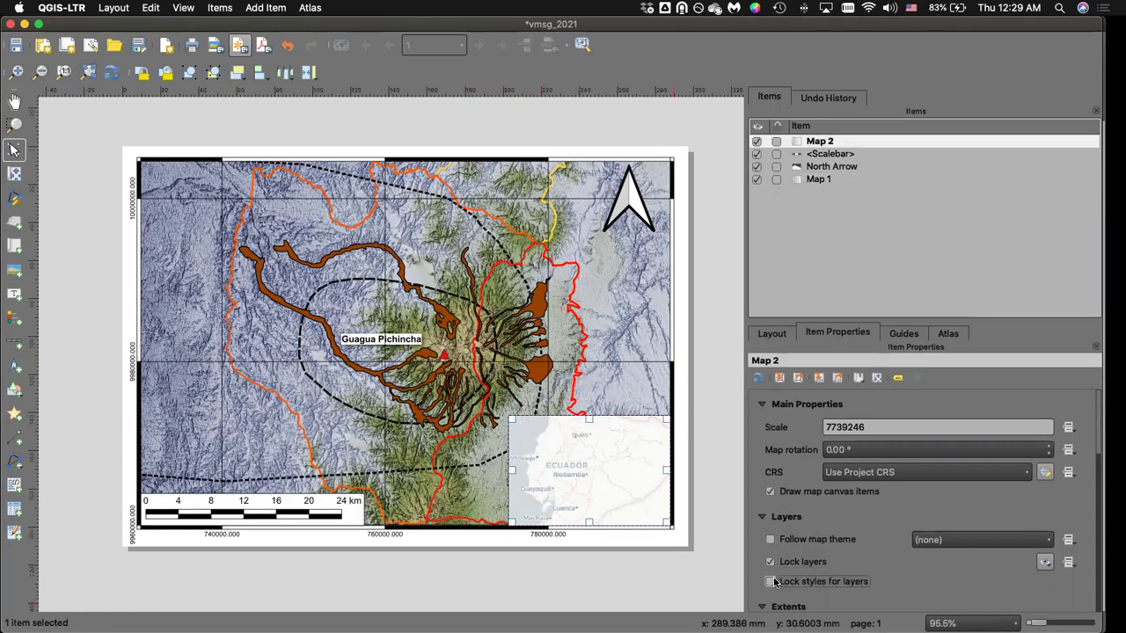
{"action": "left_click", "coordinate": [770, 561]}
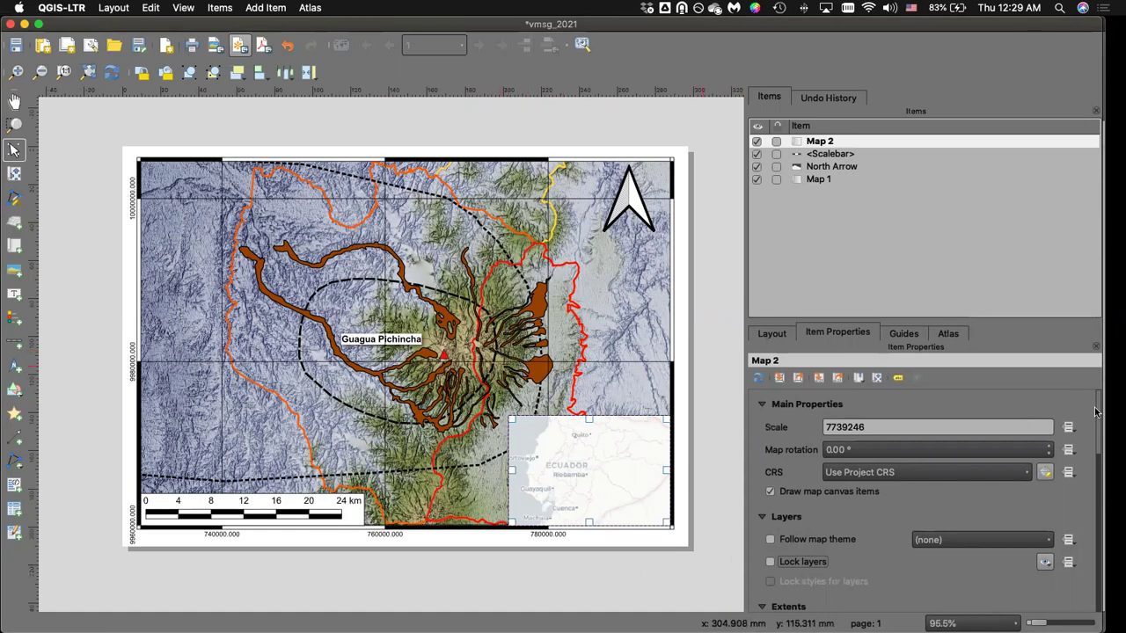
Add an overview to Map 2 and set its map frame to Map 1.
{"action": "scroll", "coordinate": [1096, 413], "scroll_direction": "down", "scroll_amount": 10}
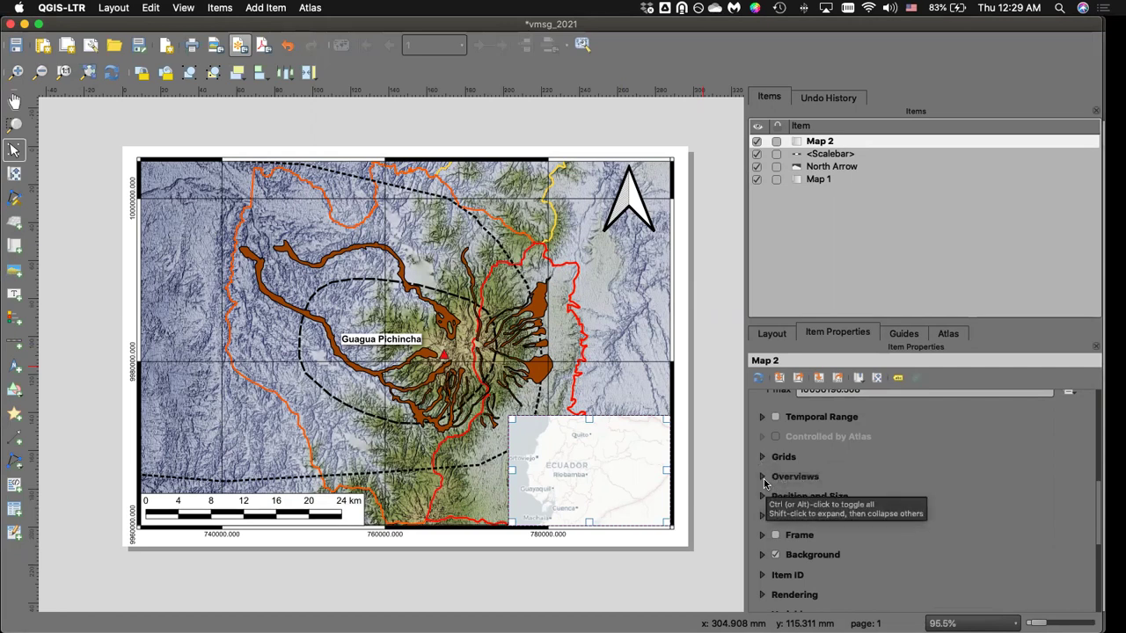
{"action": "left_click", "coordinate": [763, 477]}
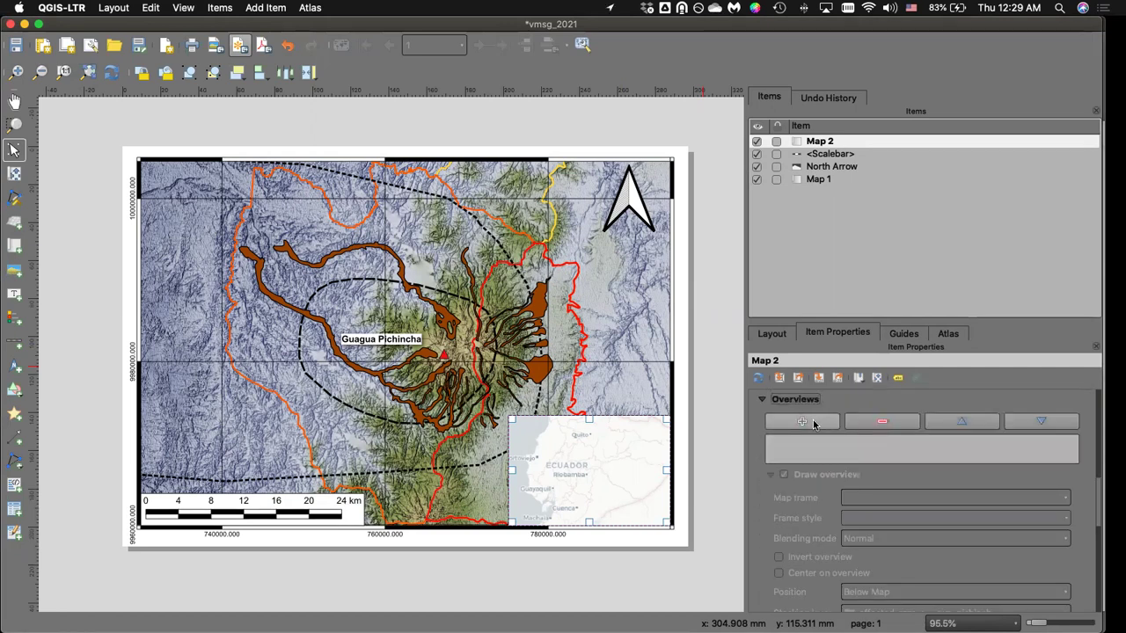
{"action": "left_click", "coordinate": [811, 423]}
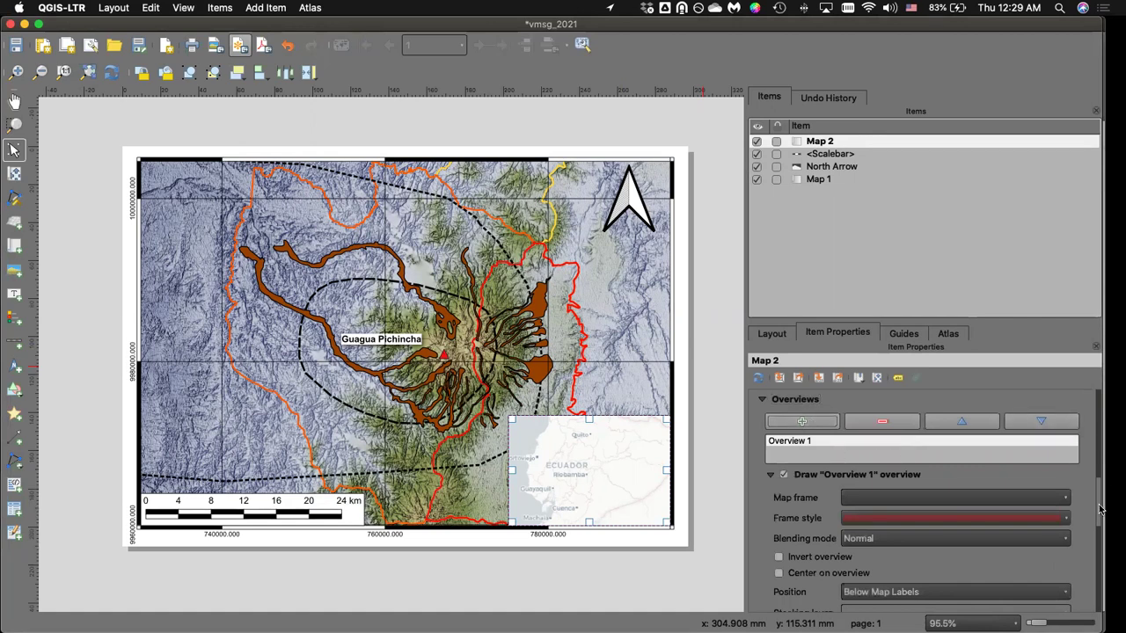
{"action": "scroll", "coordinate": [1099, 508], "scroll_direction": "down", "scroll_amount": 2}
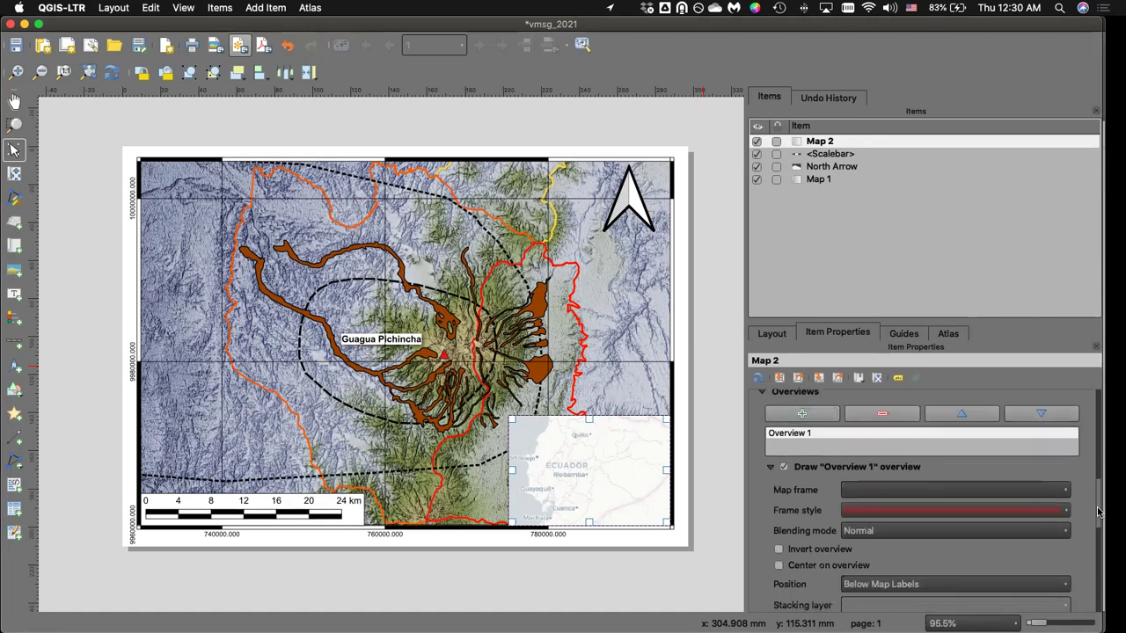
{"action": "left_click", "coordinate": [1033, 485]}
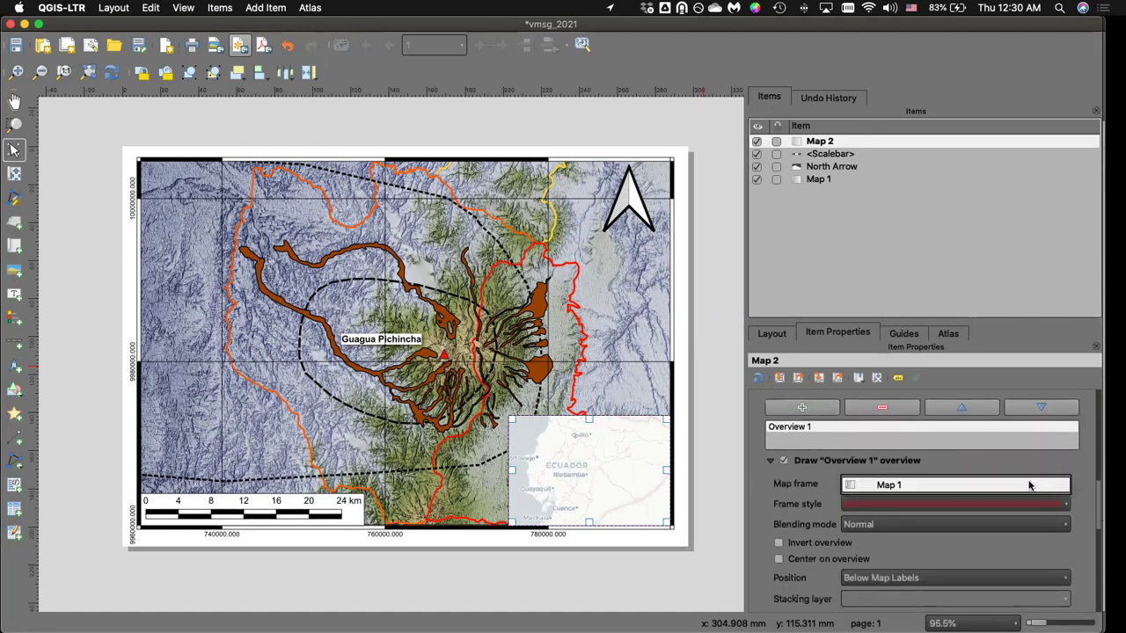
{"action": "left_click", "coordinate": [883, 485]}
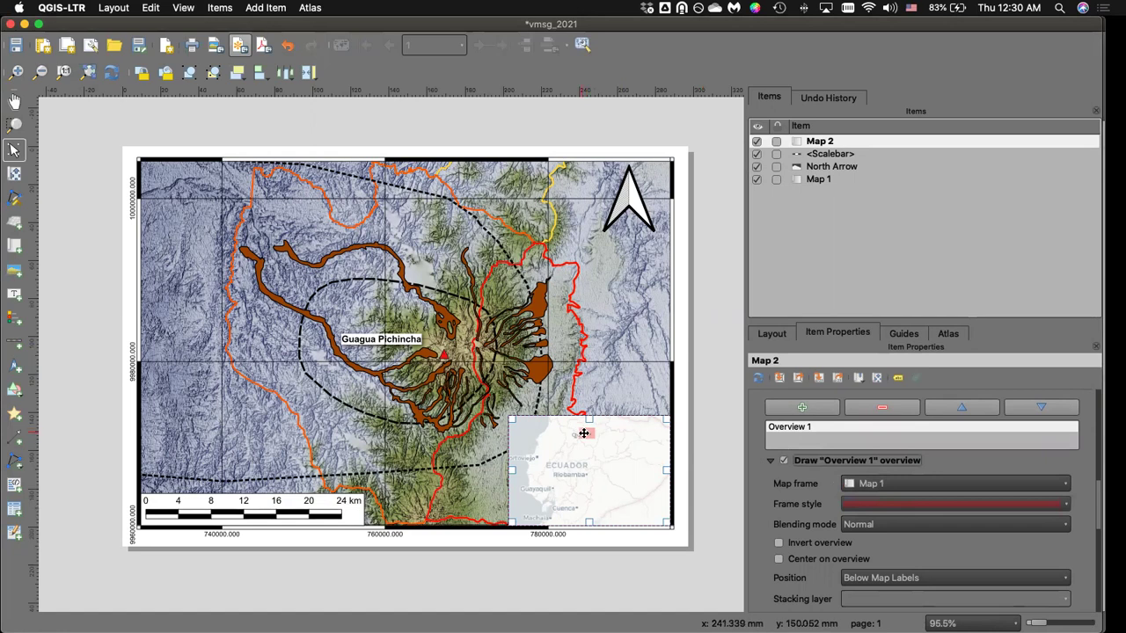
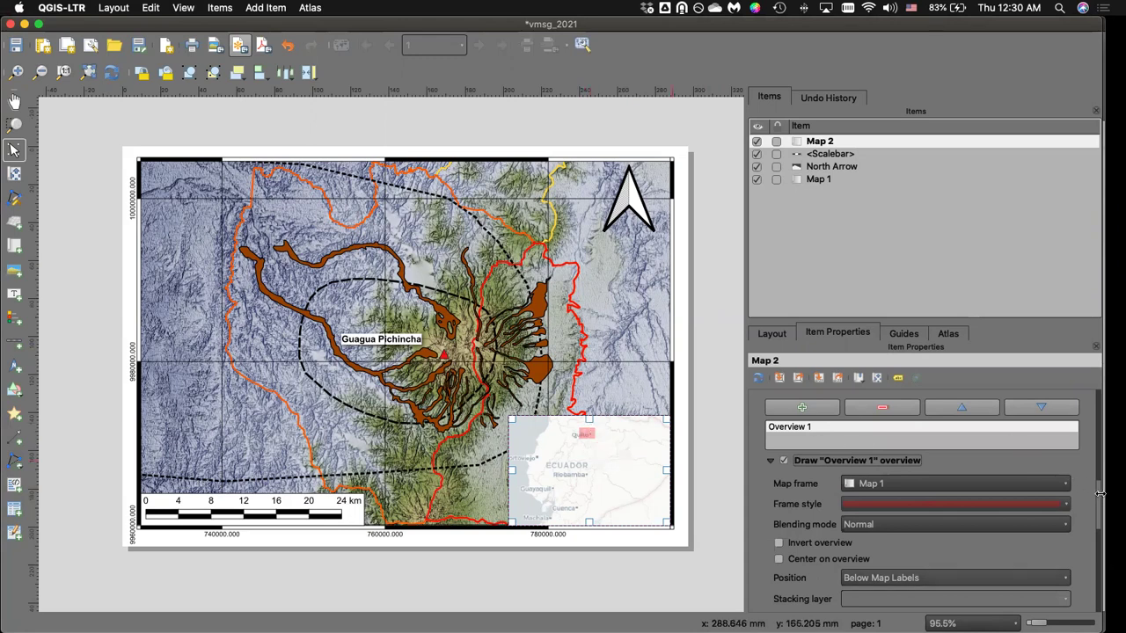
Edit the overview's frame style and give its Simple Fill a transparent fill color.
{"action": "scroll", "coordinate": [1091, 496], "scroll_direction": "down", "scroll_amount": 1}
{"action": "left_click", "coordinate": [1067, 482]}
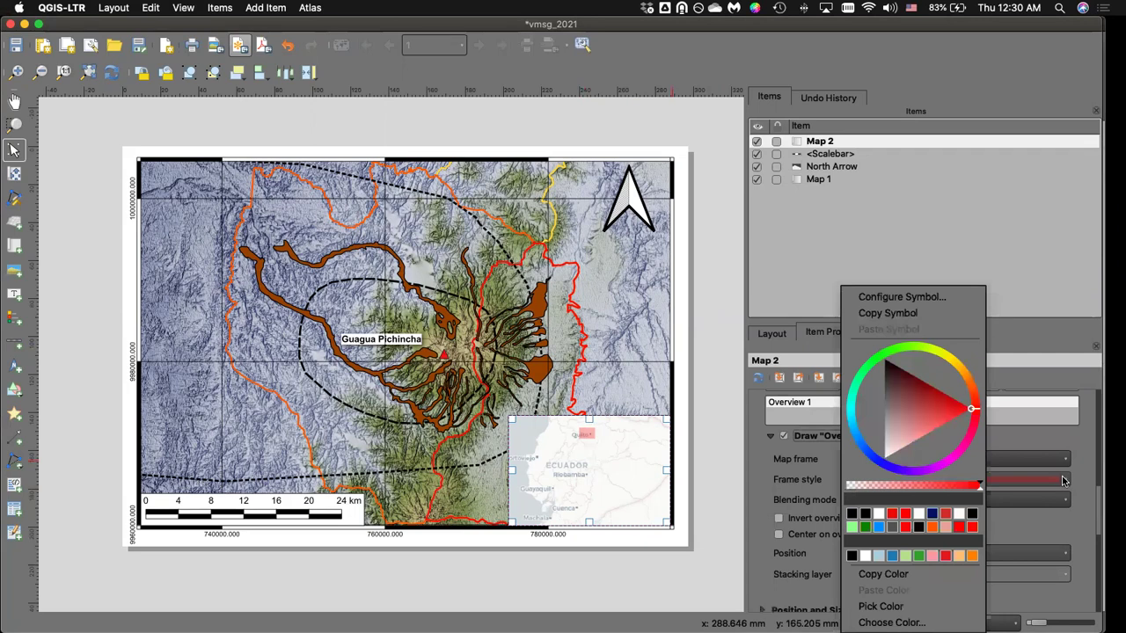
{"action": "left_click", "coordinate": [1068, 526]}
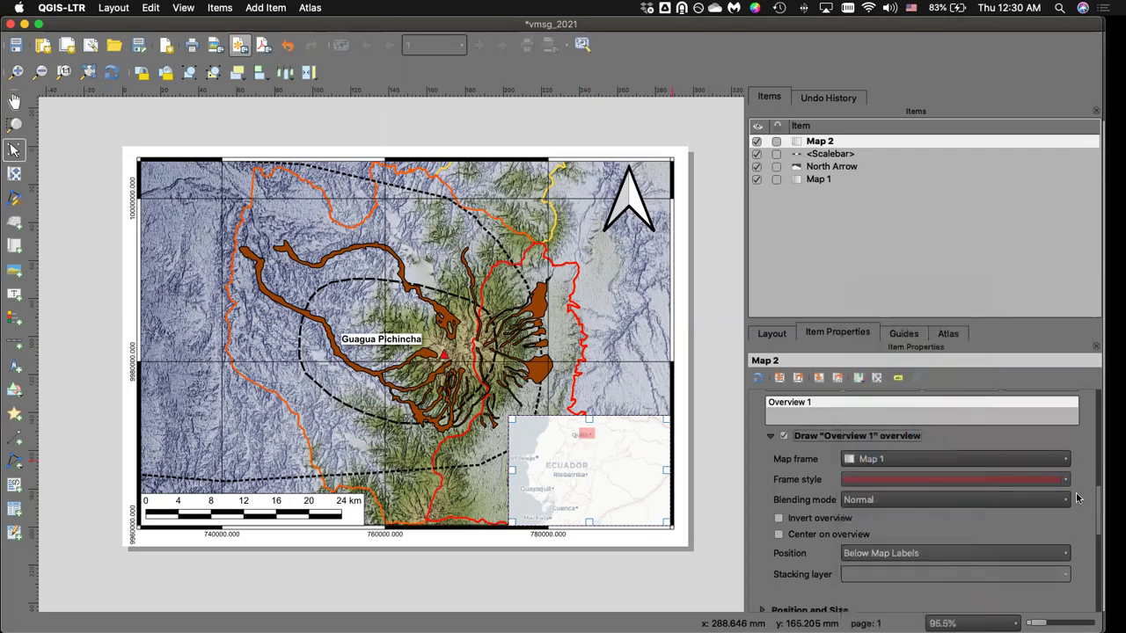
{"action": "left_click", "coordinate": [925, 479]}
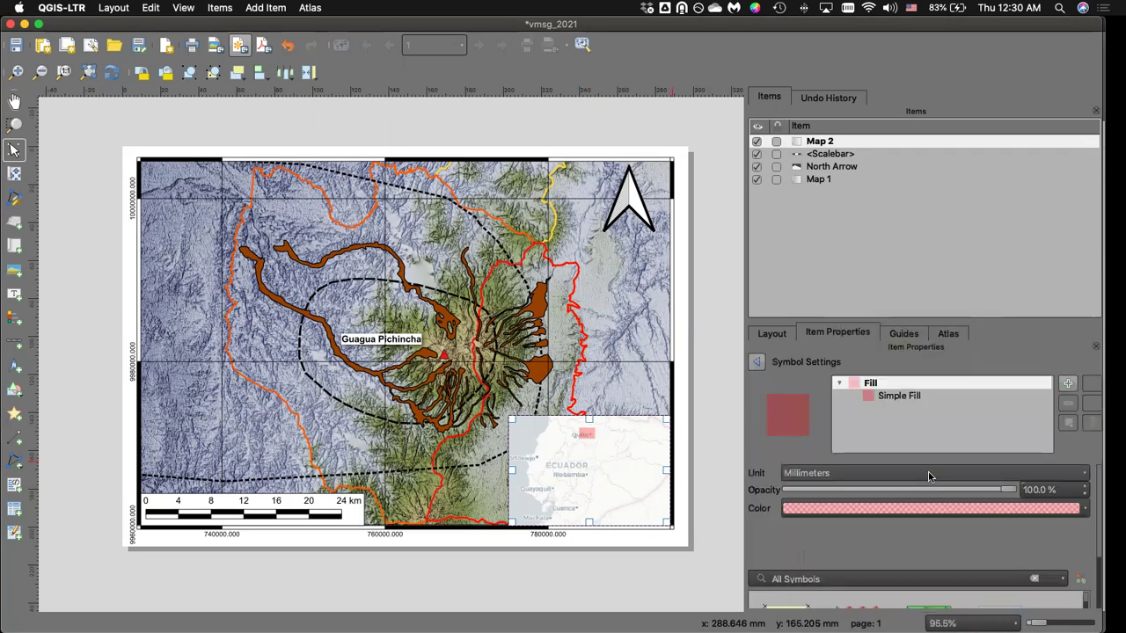
{"action": "left_click", "coordinate": [889, 396]}
{"action": "left_click", "coordinate": [1051, 501]}
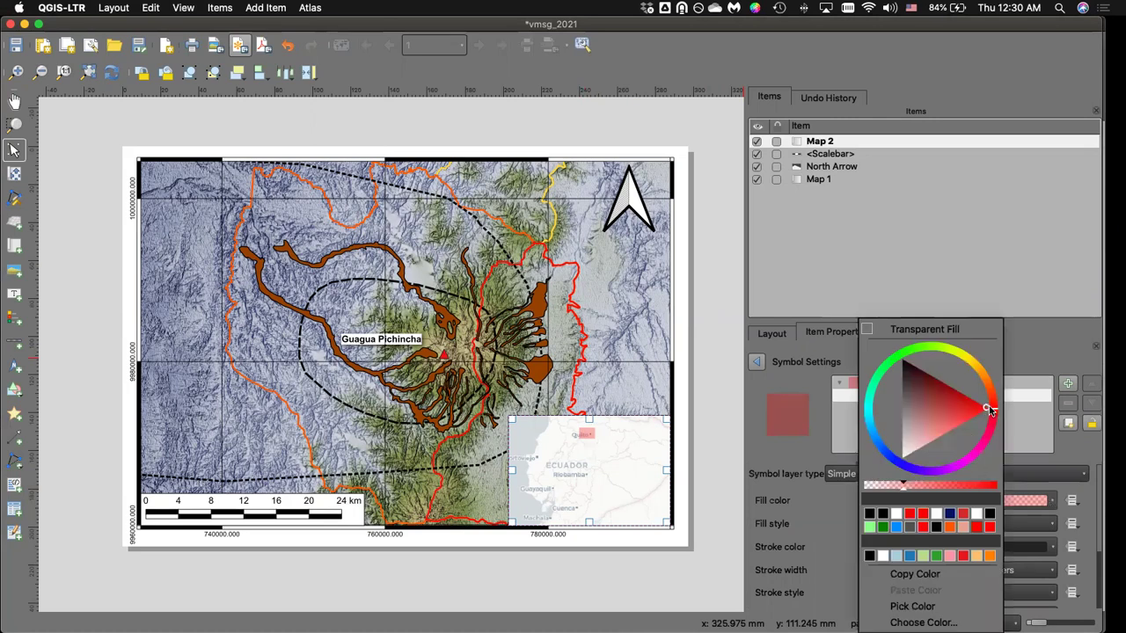
{"action": "left_click", "coordinate": [871, 332]}
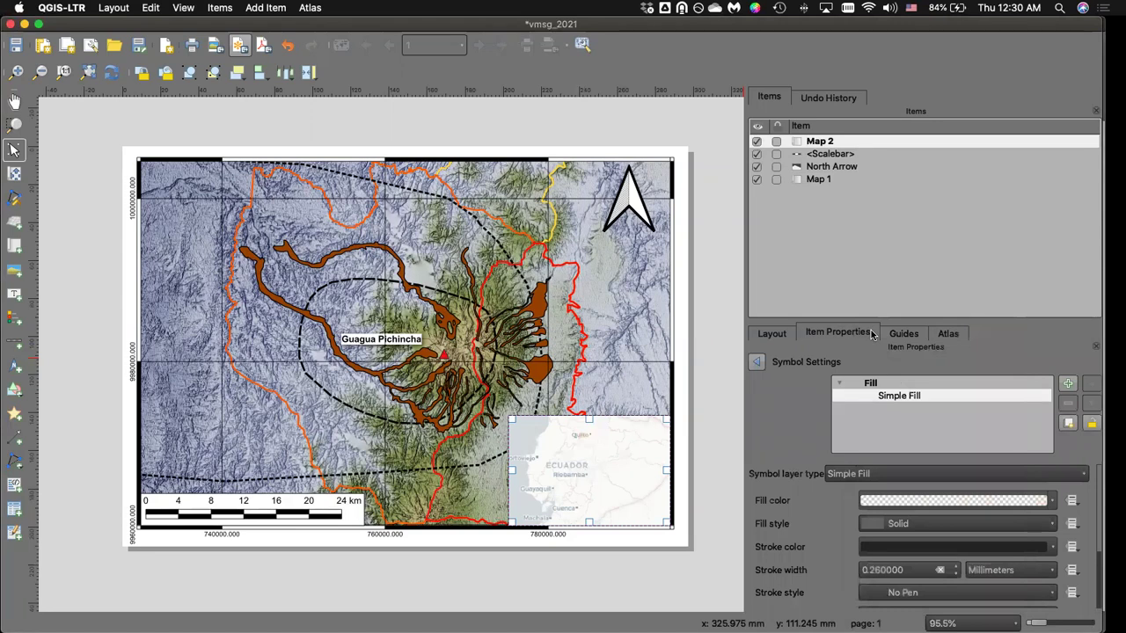
Give the overview frame's Simple Fill a red stroke color and a stroke width of 0.66 mm.
{"action": "left_click", "coordinate": [1052, 548]}
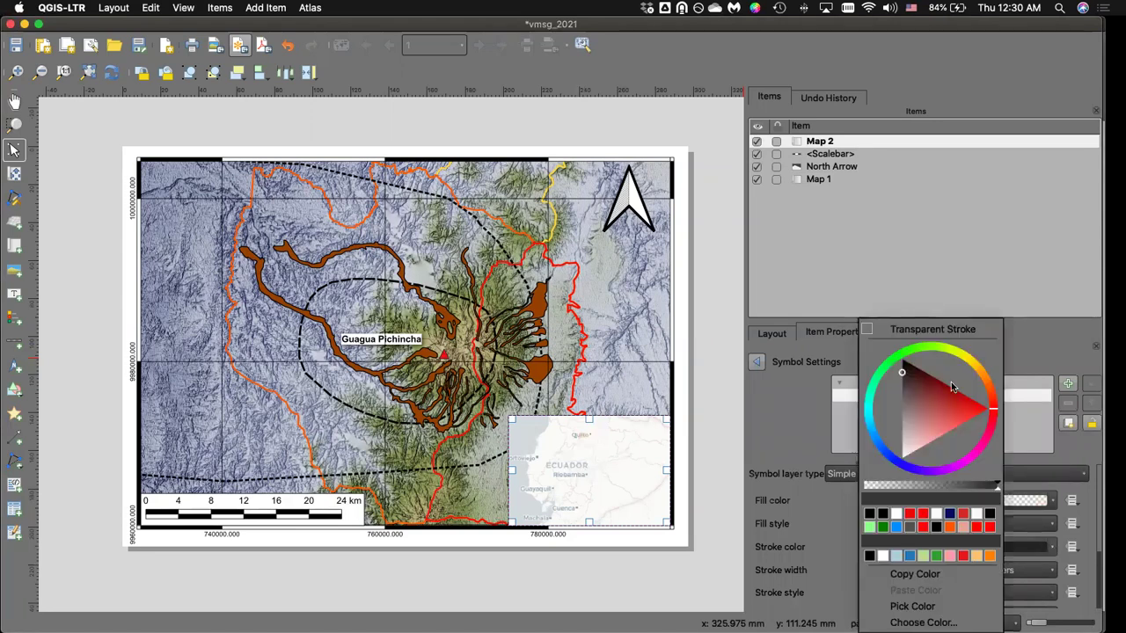
{"action": "left_click_drag", "start_coordinate": [904, 376], "coordinate": [1037, 421]}
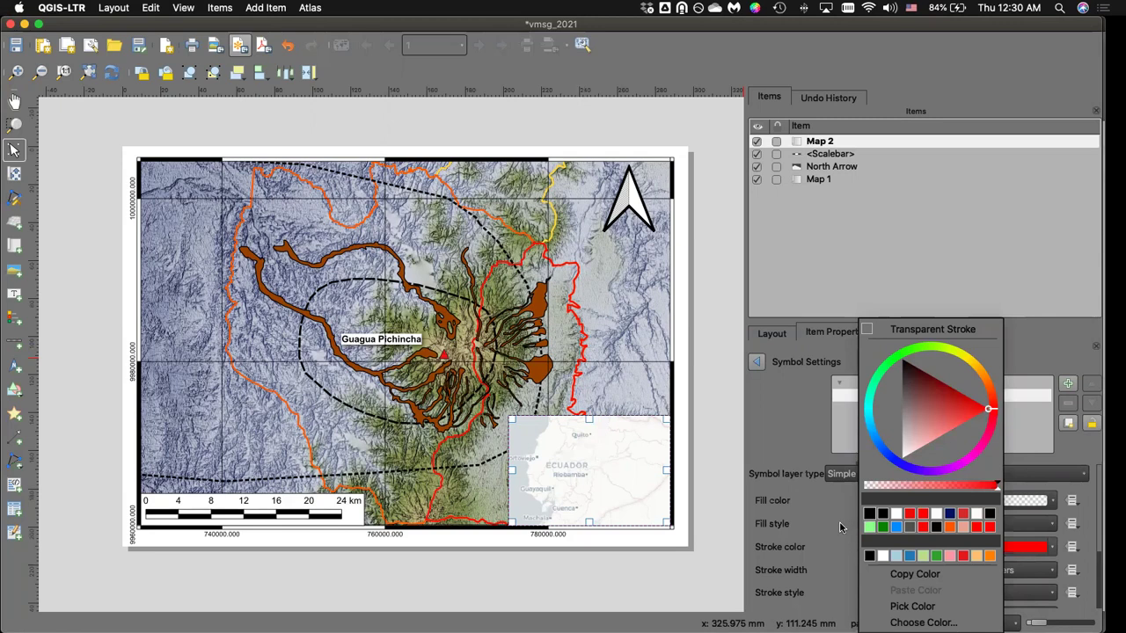
{"action": "left_click", "coordinate": [963, 523]}
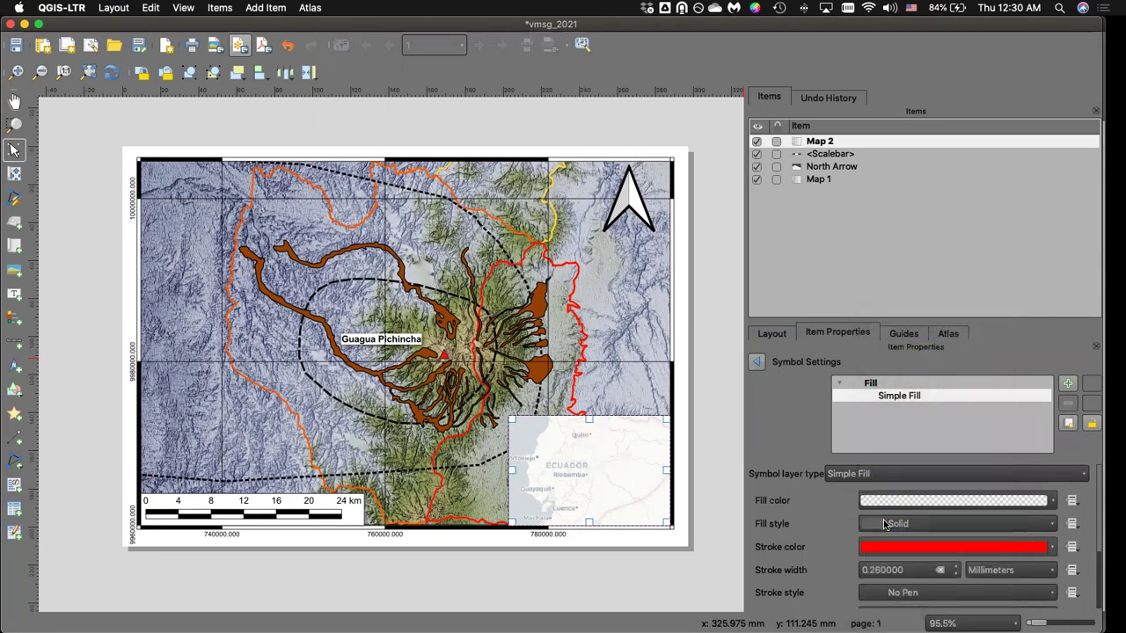
{"action": "left_click", "coordinate": [1045, 531]}
{"action": "key", "text": "Escape"}
{"action": "left_click", "coordinate": [957, 567]}
{"action": "left_click", "coordinate": [957, 567]}
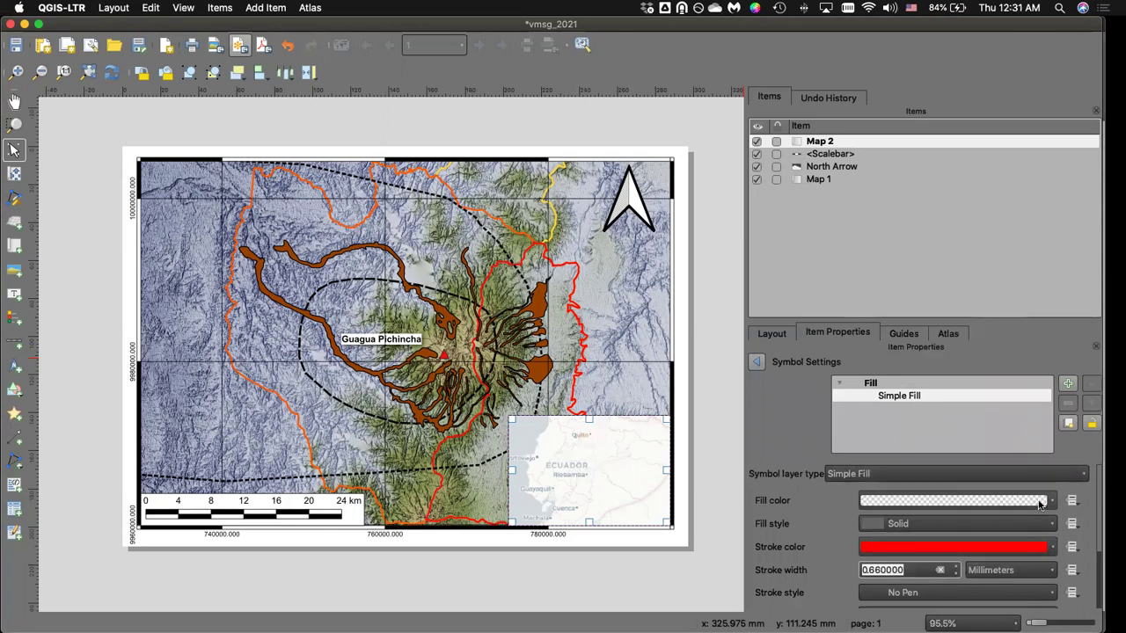
Set the stroke style of the overview frame's Simple Fill to Solid Line.
{"action": "left_click", "coordinate": [869, 382]}
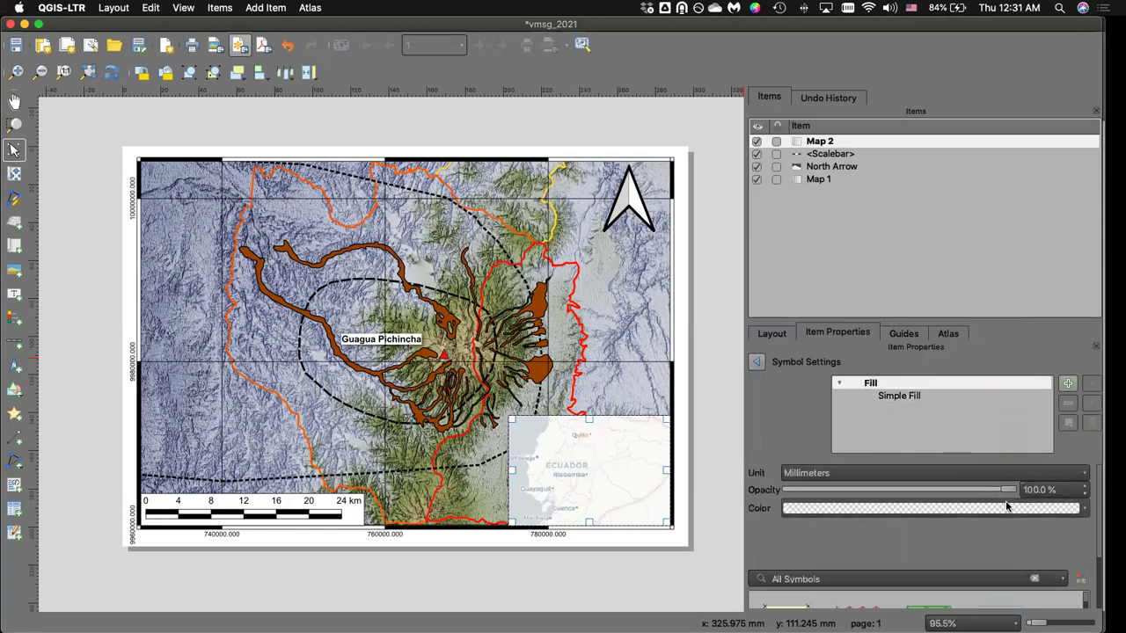
{"action": "left_click", "coordinate": [908, 396]}
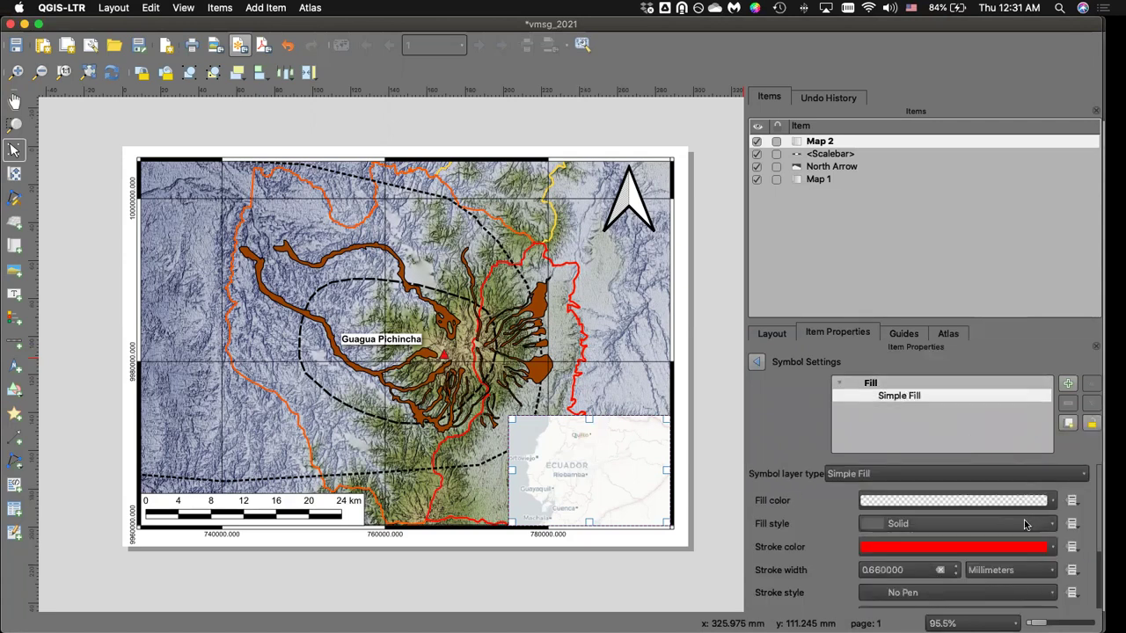
{"action": "scroll", "coordinate": [817, 548], "scroll_direction": "down", "scroll_amount": 2}
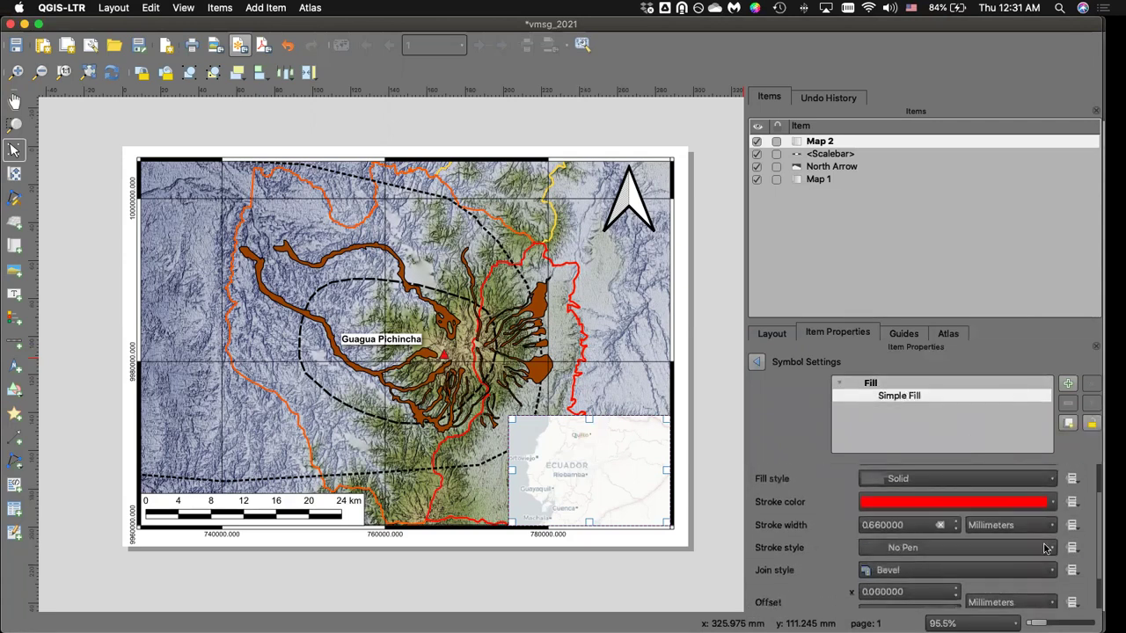
{"action": "left_click", "coordinate": [914, 547]}
{"action": "left_click", "coordinate": [917, 536]}
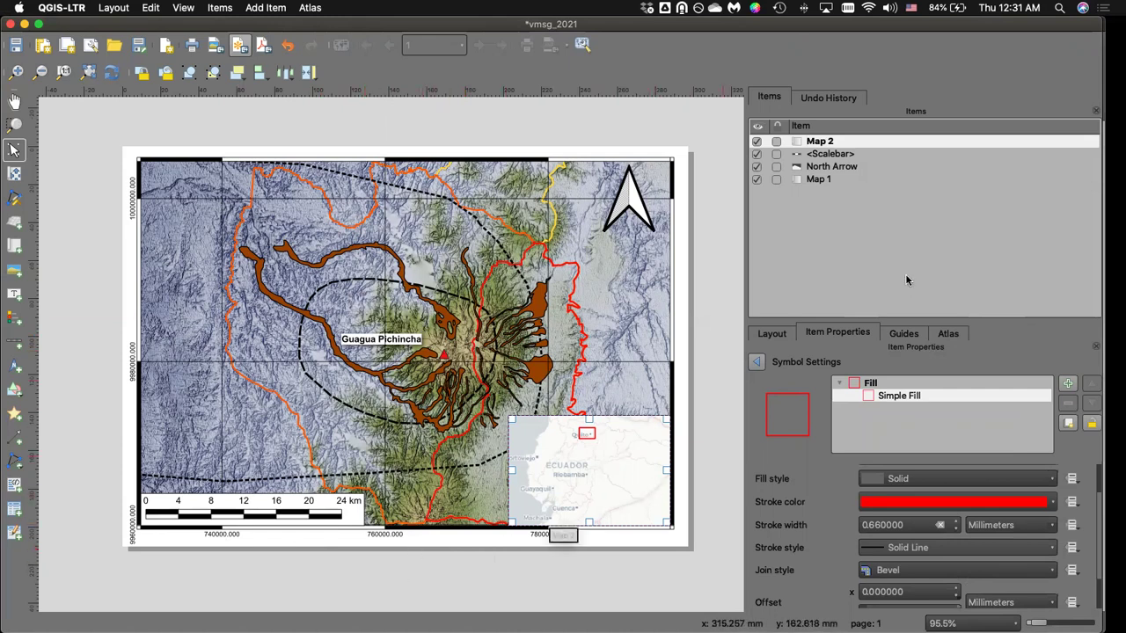
Leave the overview's symbol settings and lock both the layers and the layer styles for Map 2.
{"action": "left_click", "coordinate": [790, 336]}
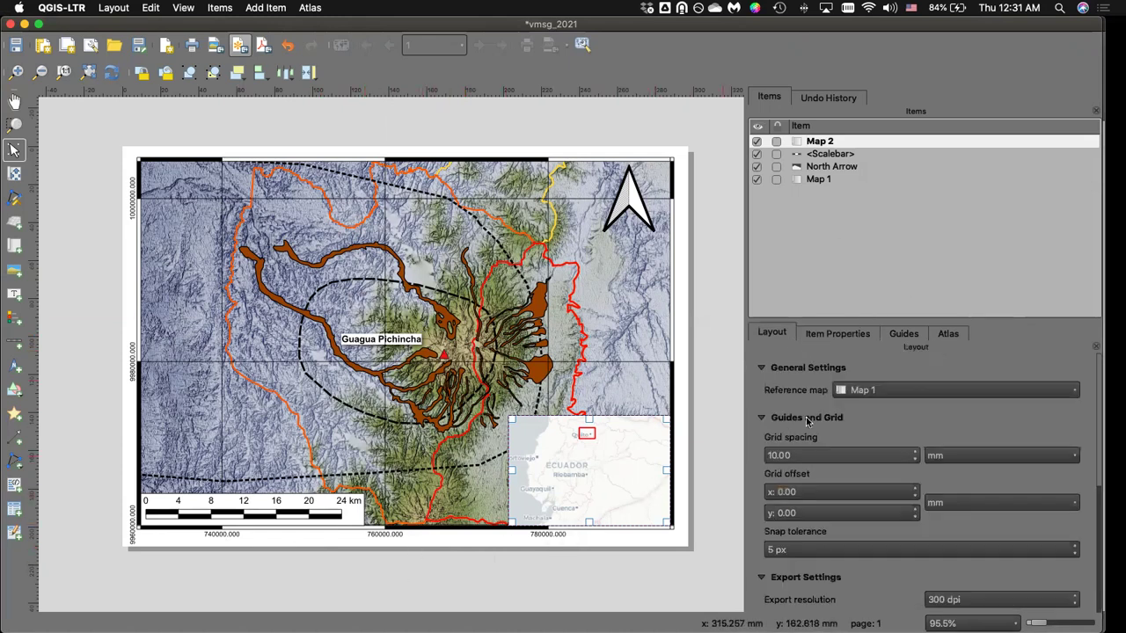
{"action": "left_click", "coordinate": [853, 337]}
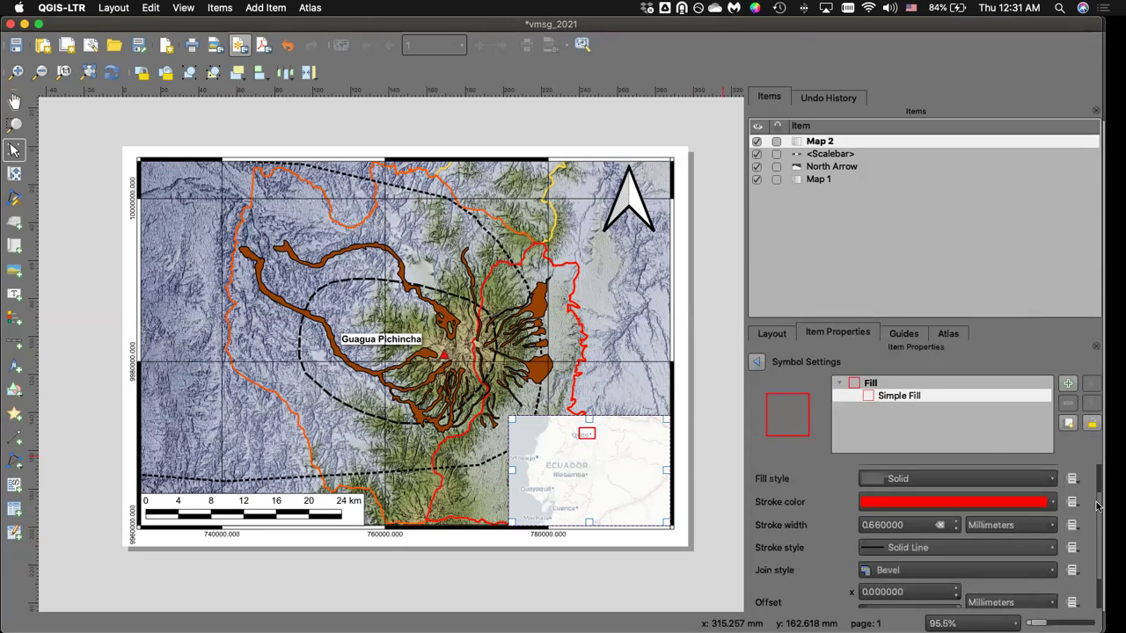
{"action": "left_click", "coordinate": [755, 361]}
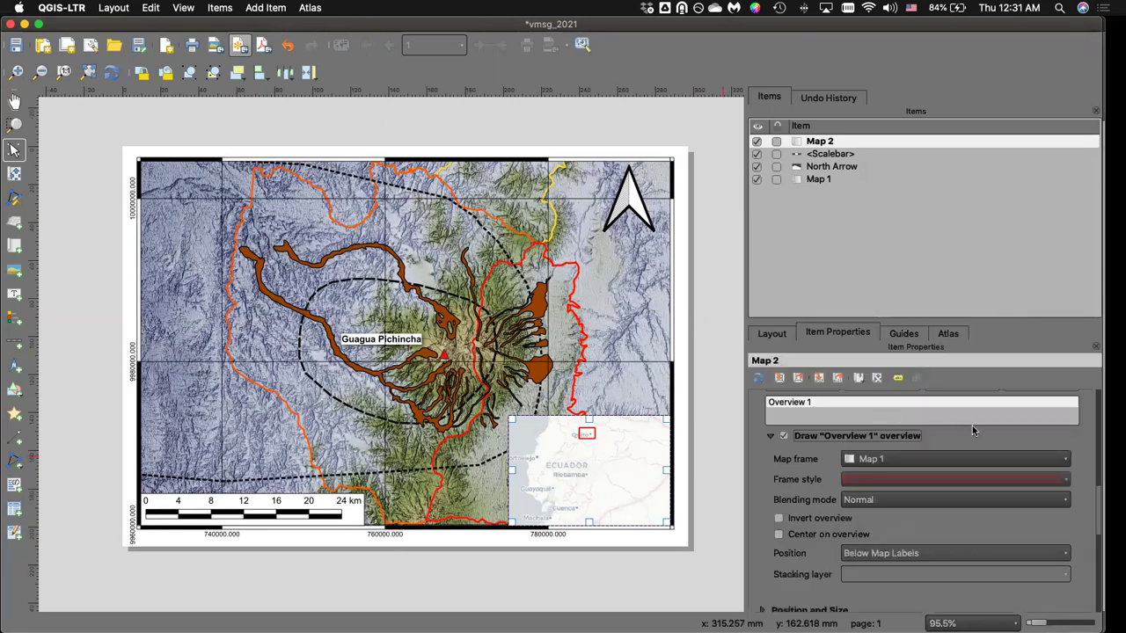
{"action": "left_click_drag", "start_coordinate": [1097, 498], "coordinate": [1096, 395]}
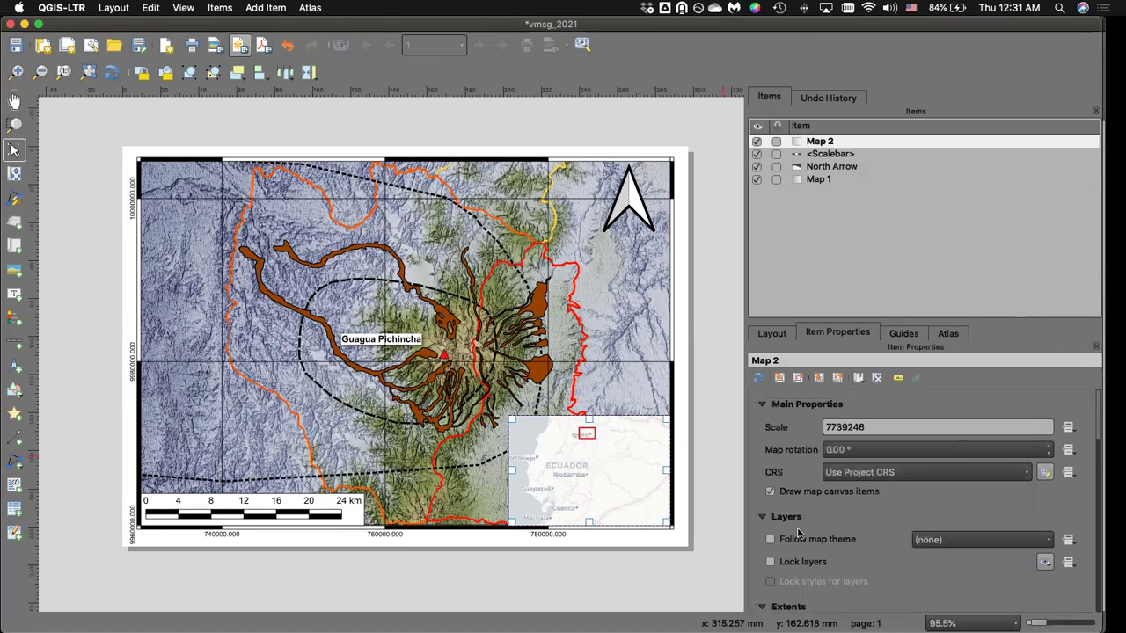
{"action": "left_click", "coordinate": [771, 582]}
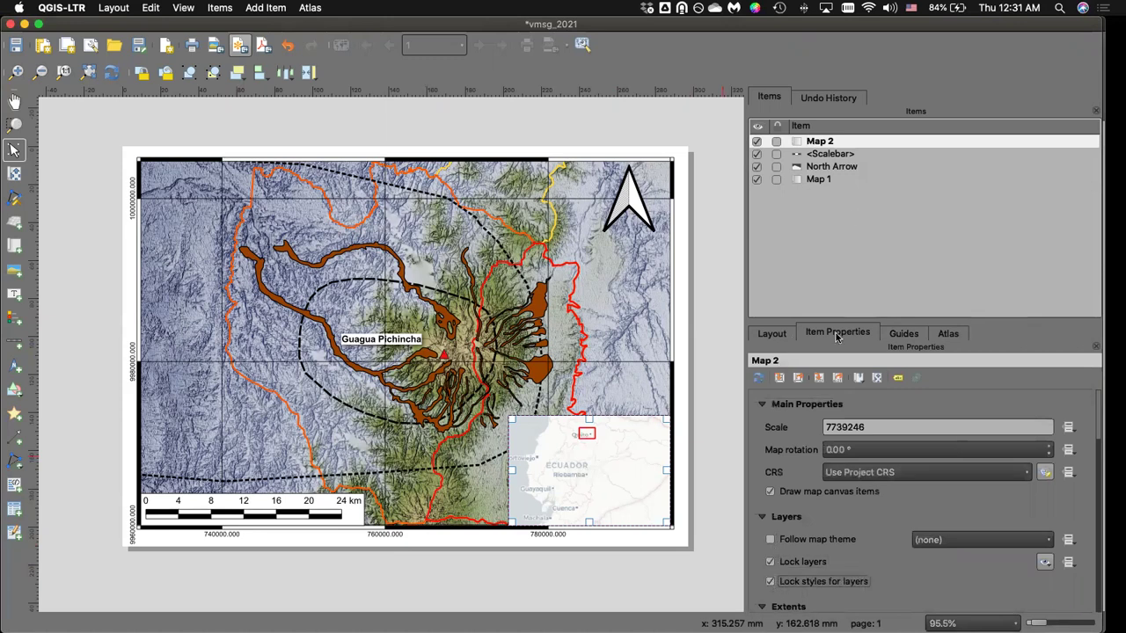
Switch to the main project window, hide the Base_Layers group and the CartoDb Positron basemap, and show the group containing the volcanic hazard layers.
{"action": "left_click", "coordinate": [822, 180]}
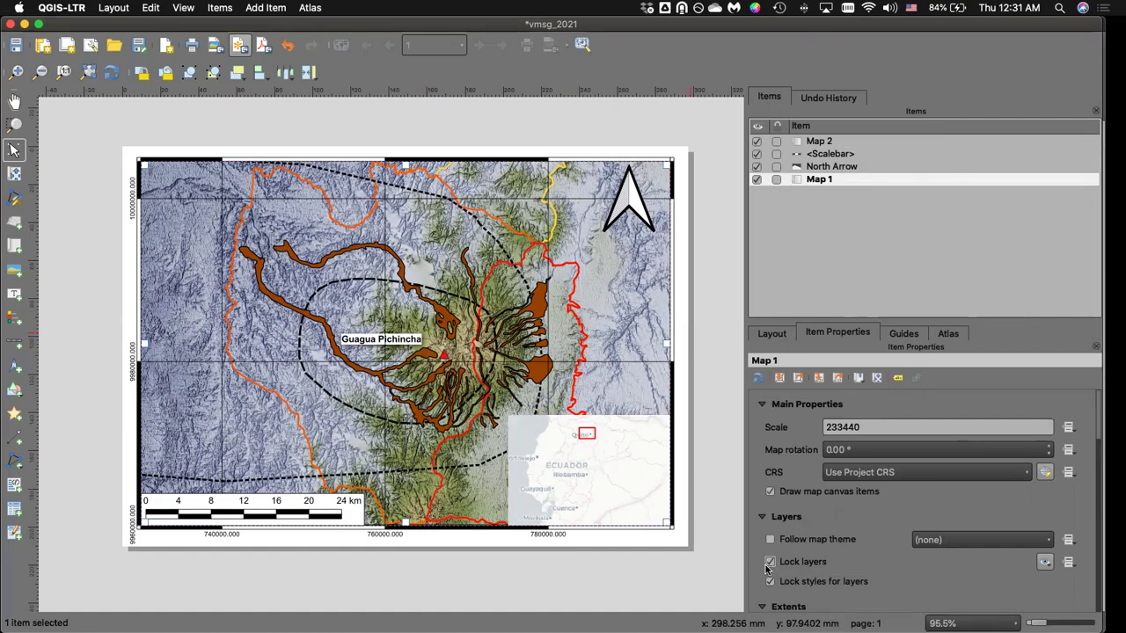
{"action": "key", "text": "ctrl+Up"}
{"action": "left_click", "coordinate": [415, 231]}
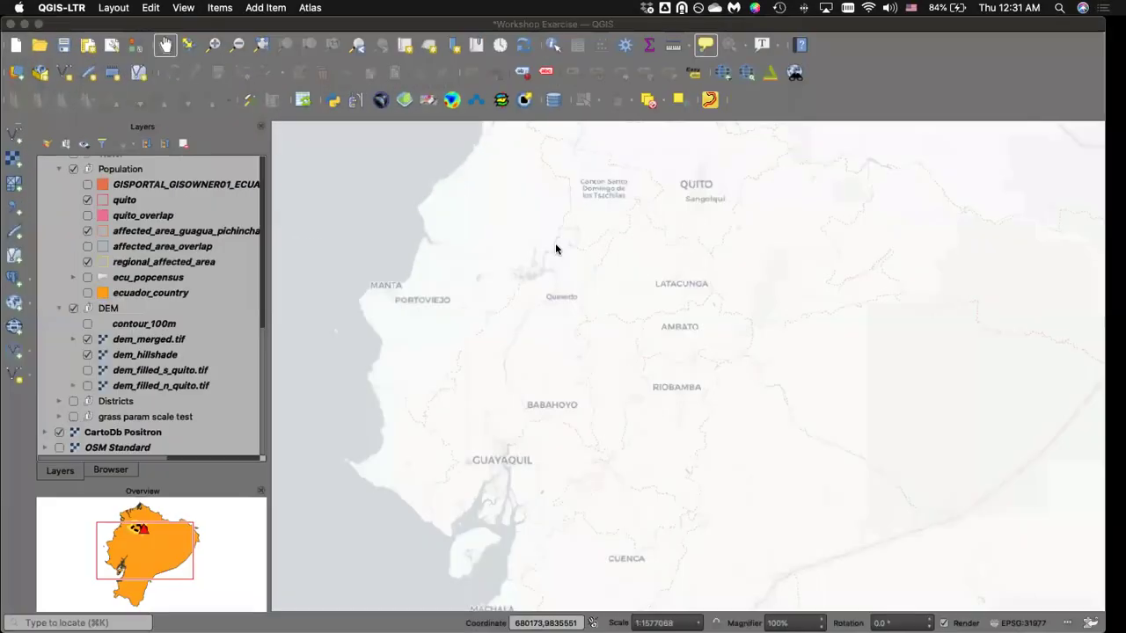
{"action": "left_click", "coordinate": [59, 431]}
{"action": "scroll", "coordinate": [62, 159], "scroll_direction": "down", "scroll_amount": 5}
{"action": "left_click", "coordinate": [59, 164]}
{"action": "scroll", "coordinate": [88, 204], "scroll_direction": "down", "scroll_amount": 5}
{"action": "scroll", "coordinate": [88, 204], "scroll_direction": "up", "scroll_amount": 3}
{"action": "scroll", "coordinate": [88, 204], "scroll_direction": "left", "scroll_amount": 1}
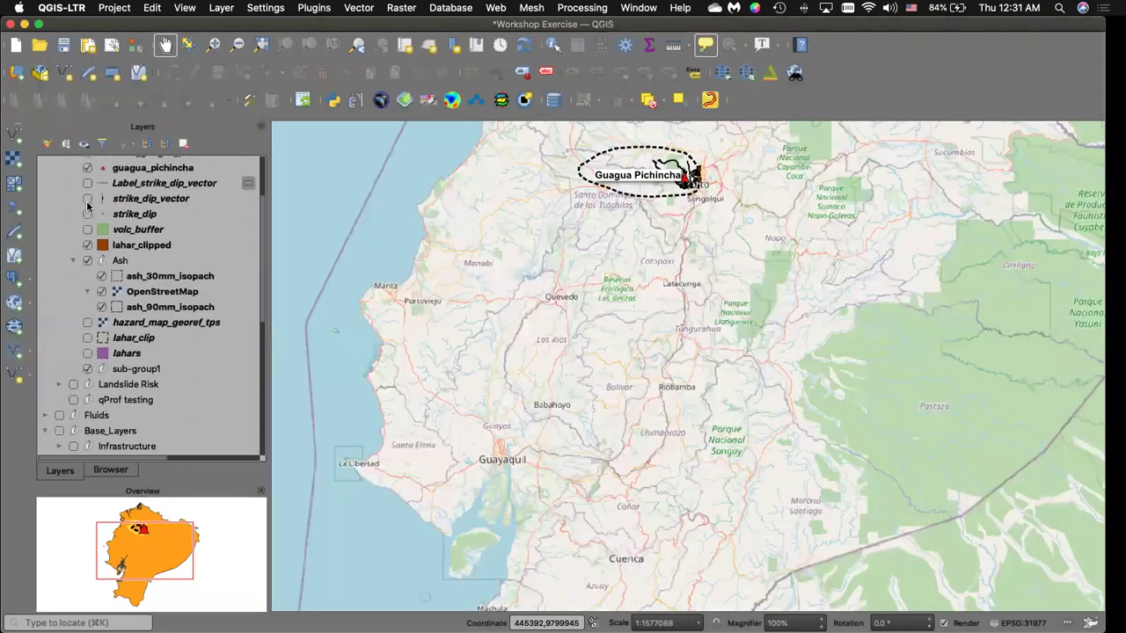
Remove the OpenStreetMap layer from the Ash group in the project's layer tree.
{"action": "left_click", "coordinate": [59, 384]}
{"action": "scroll", "coordinate": [61, 386], "scroll_direction": "down", "scroll_amount": 4}
{"action": "scroll", "coordinate": [61, 387], "scroll_direction": "down", "scroll_amount": 5}
{"action": "scroll", "coordinate": [72, 283], "scroll_direction": "up", "scroll_amount": 9}
{"action": "scroll", "coordinate": [72, 283], "scroll_direction": "up", "scroll_amount": 4}
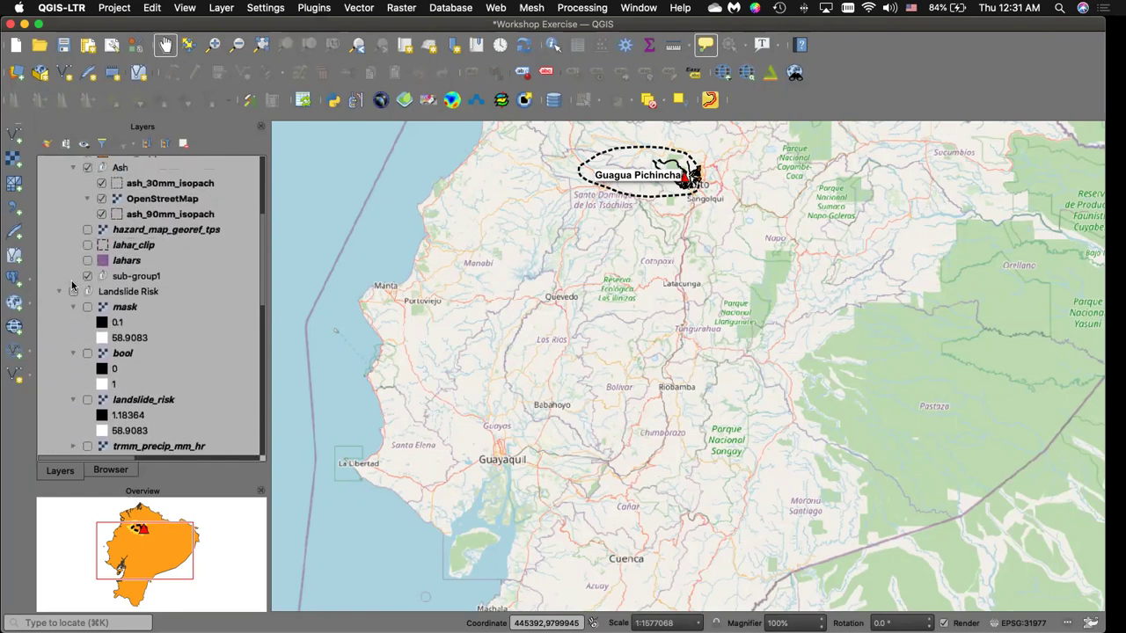
{"action": "scroll", "coordinate": [129, 297], "scroll_direction": "up", "scroll_amount": 2}
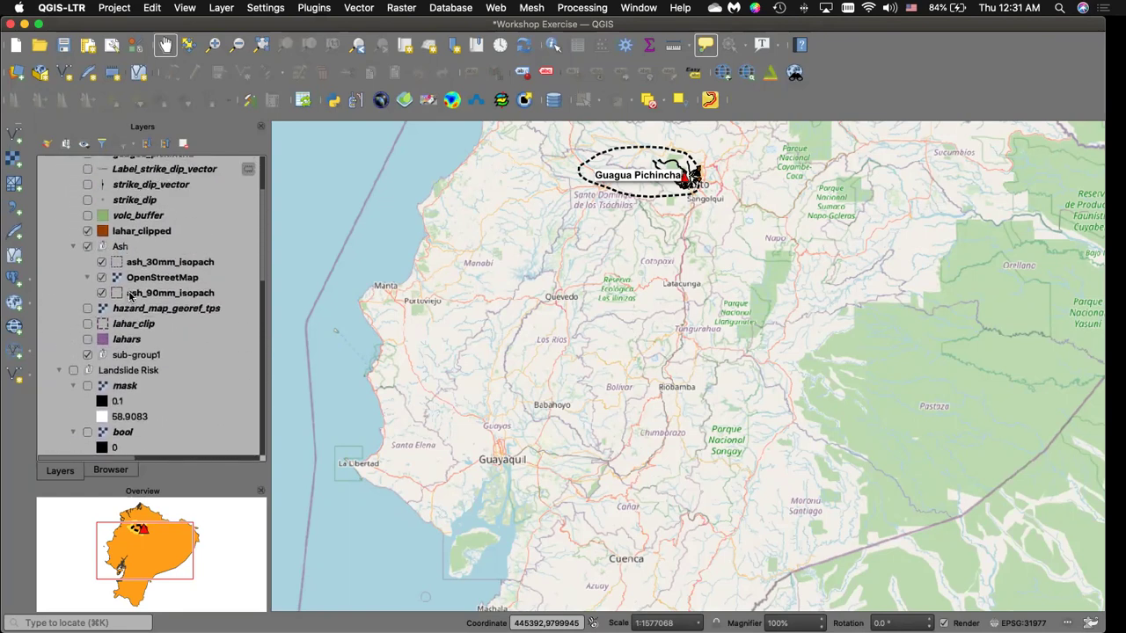
{"action": "right_click", "coordinate": [149, 278]}
{"action": "left_click", "coordinate": [216, 403]}
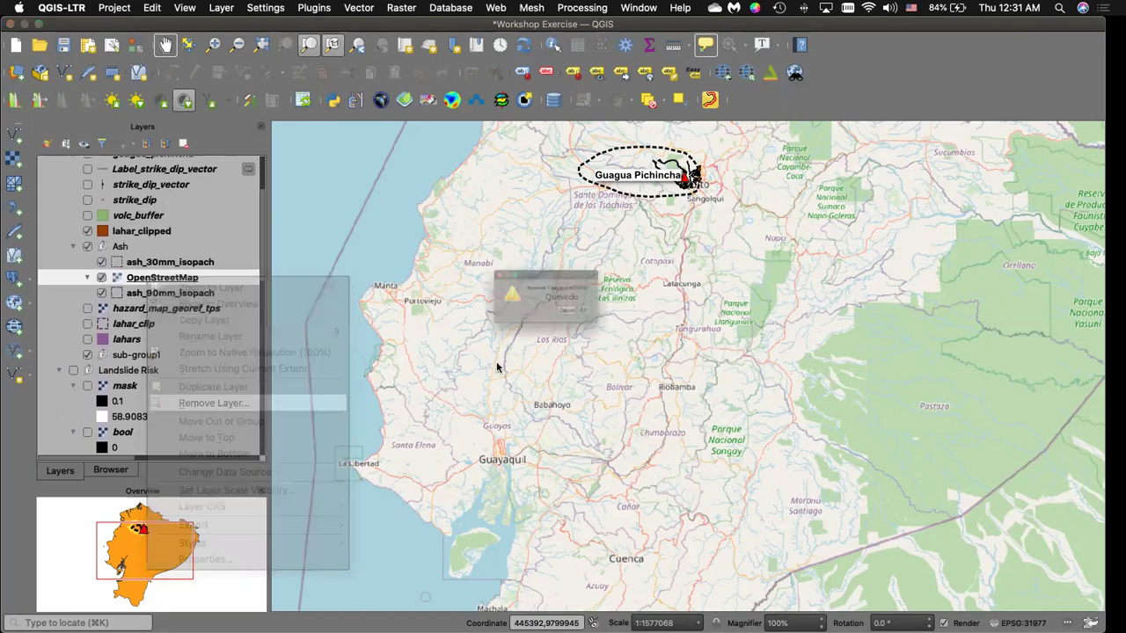
{"action": "left_click", "coordinate": [618, 326]}
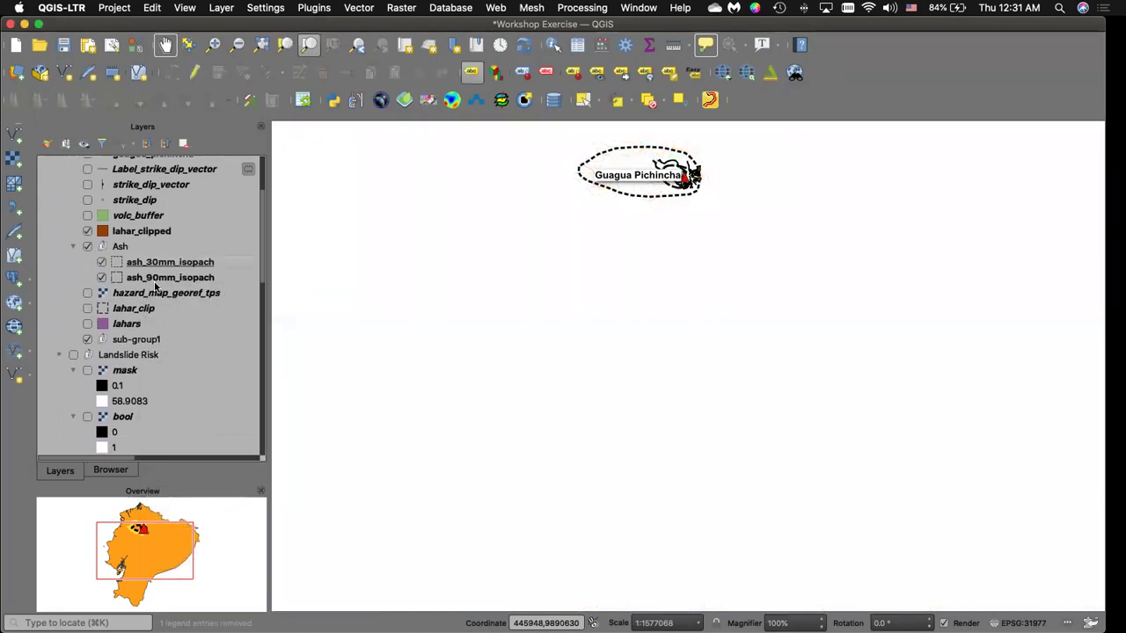
Show the Base_Layers group and frame the main canvas around Guagua Pichincha and its surrounding affected areas.
{"action": "scroll", "coordinate": [624, 202], "scroll_direction": "up", "scroll_amount": 3}
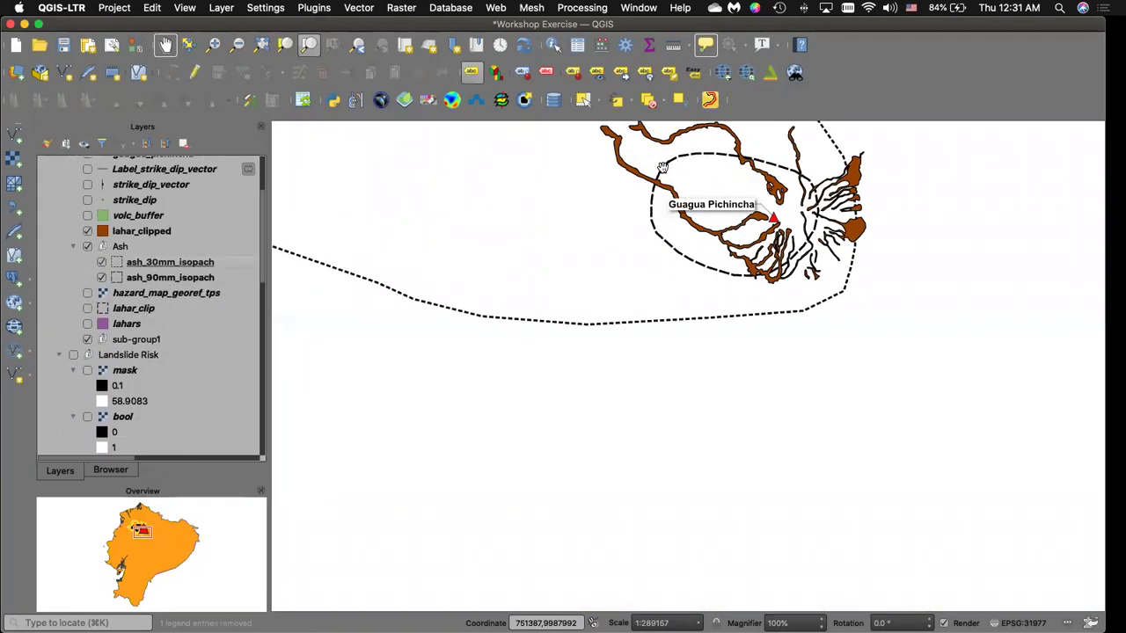
{"action": "scroll", "coordinate": [195, 290], "scroll_direction": "down", "scroll_amount": 15}
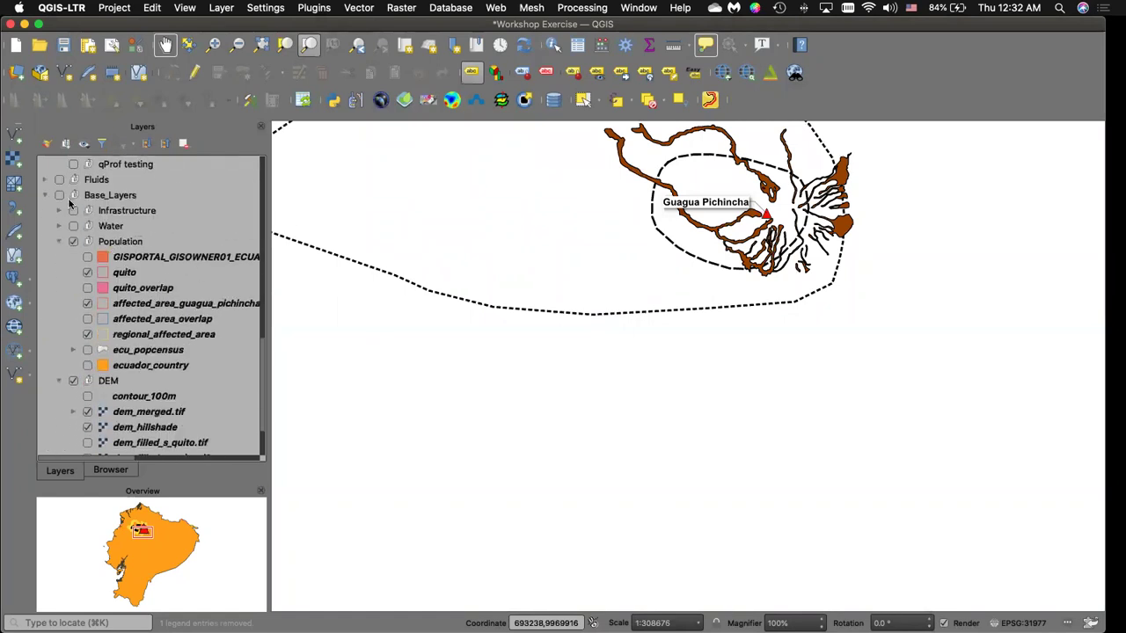
{"action": "left_click", "coordinate": [59, 194]}
{"action": "left_click_drag", "start_coordinate": [759, 233], "coordinate": [671, 330]}
{"action": "scroll", "coordinate": [688, 259], "scroll_direction": "up", "scroll_amount": 1}
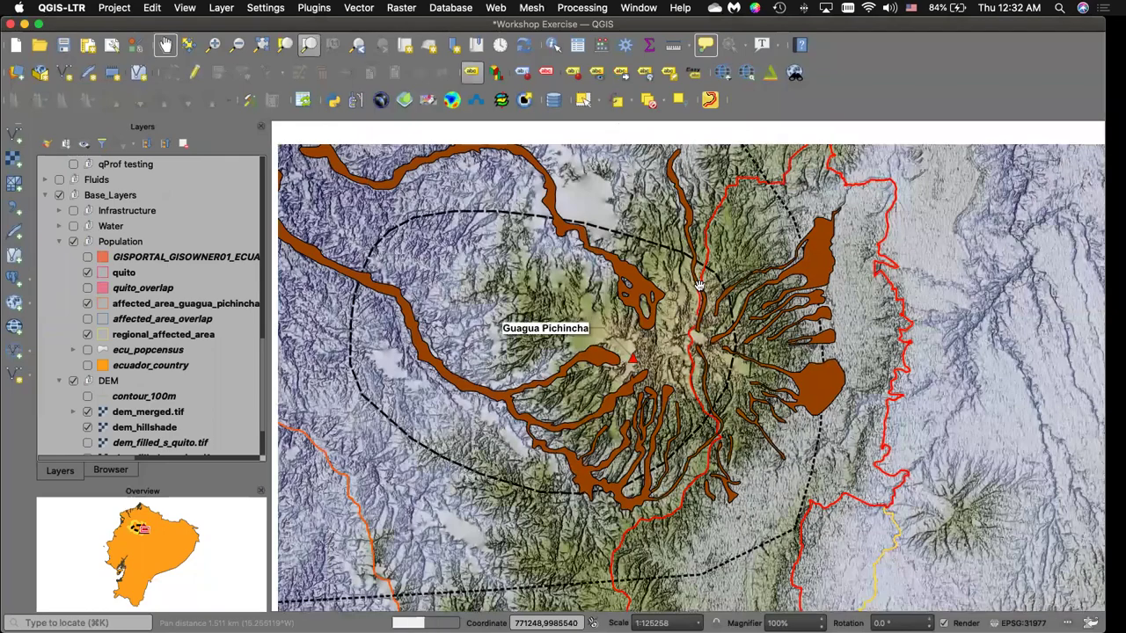
{"action": "left_click_drag", "start_coordinate": [699, 285], "coordinate": [658, 287]}
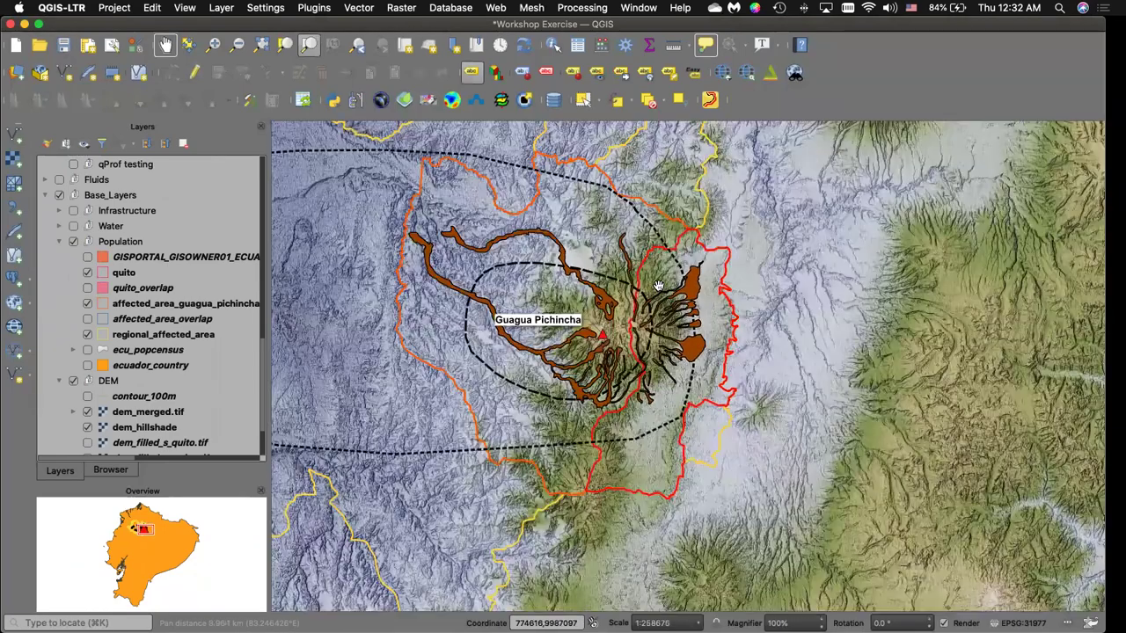
Return to the print layout, unlock Map 1's layers, and set its extent to match the main canvas.
{"action": "key", "text": "ctrl+Up"}
{"action": "left_click", "coordinate": [786, 570]}
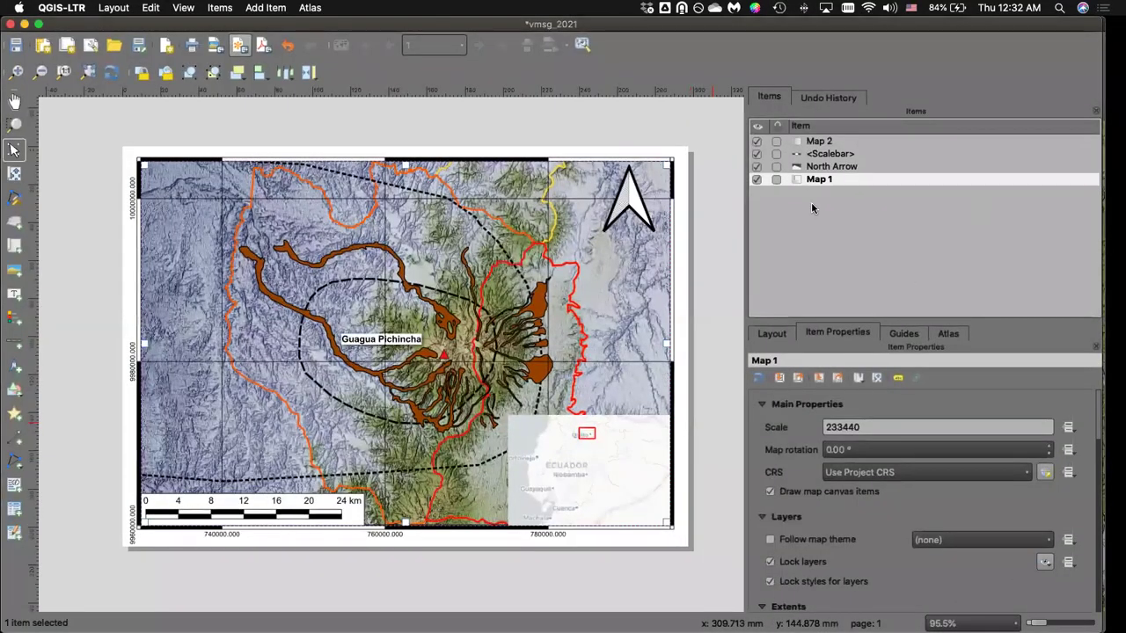
{"action": "left_click", "coordinate": [771, 562]}
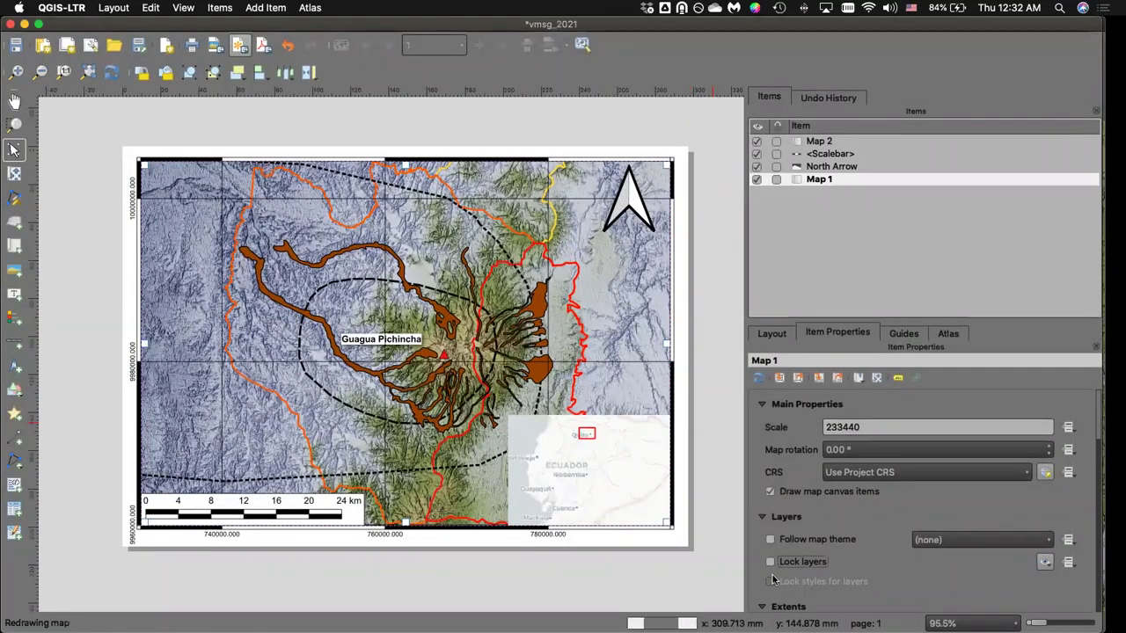
{"action": "left_click", "coordinate": [779, 378]}
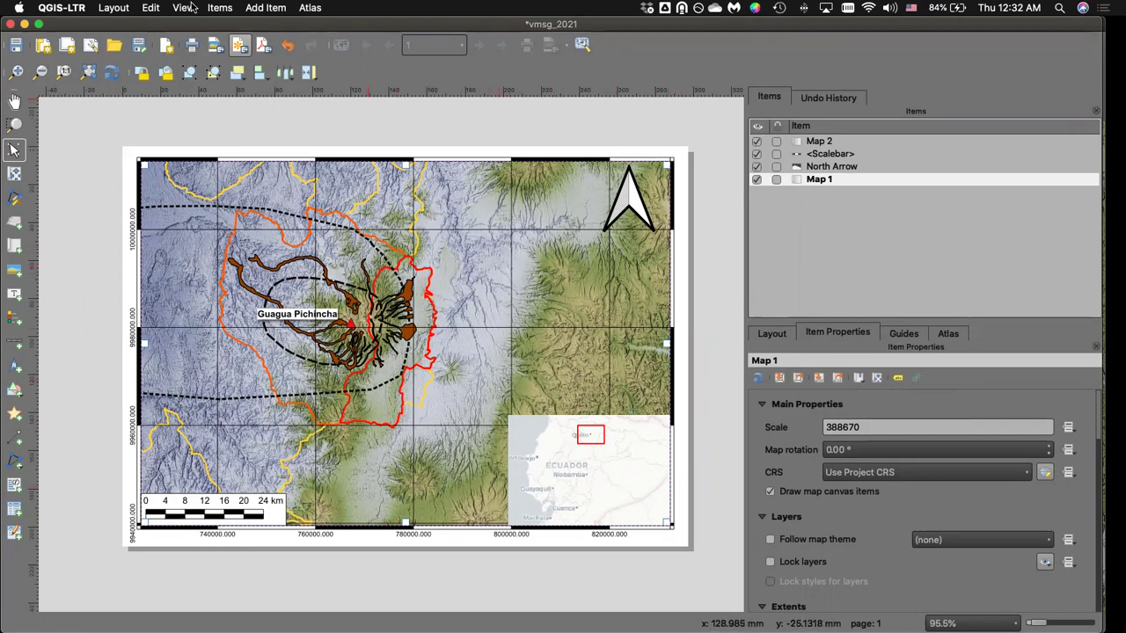
Add a text label with the default "Lorem ipsum" text on the main map, east of Guagua Pichincha.
{"action": "left_click", "coordinate": [256, 9]}
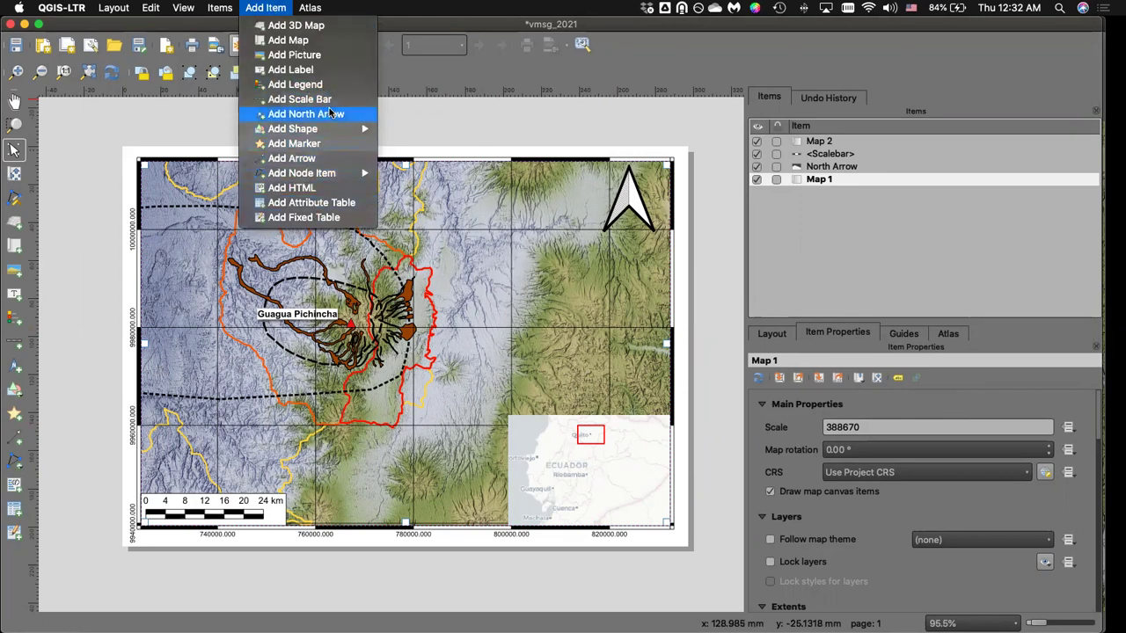
{"action": "left_click", "coordinate": [290, 69]}
{"action": "left_click_drag", "start_coordinate": [479, 274], "coordinate": [567, 299]}
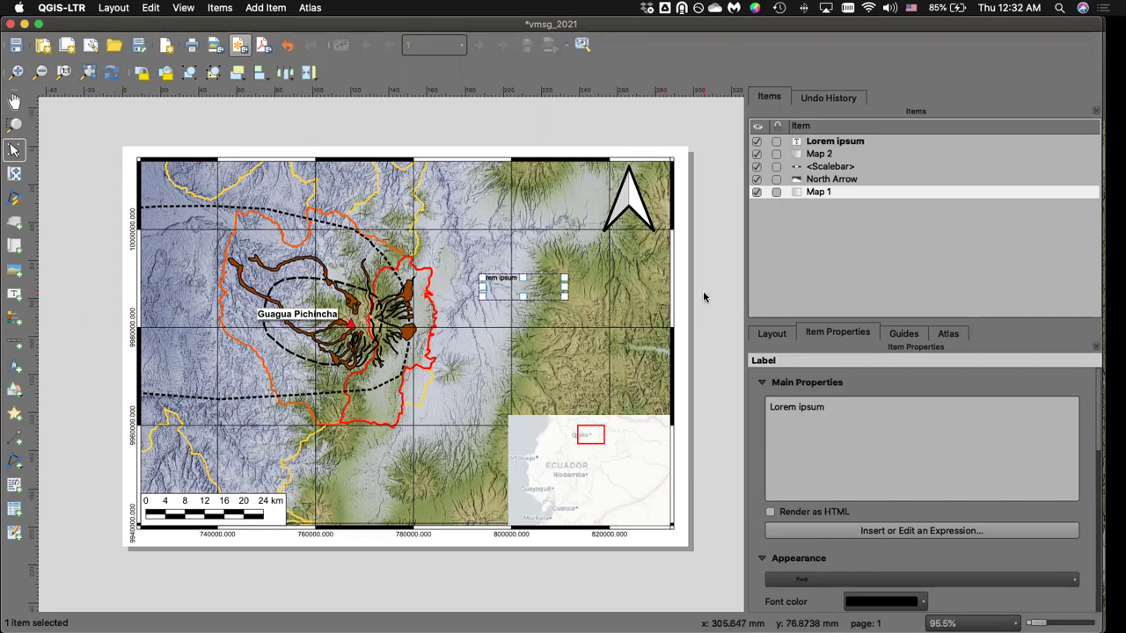
{"action": "left_click", "coordinate": [472, 126]}
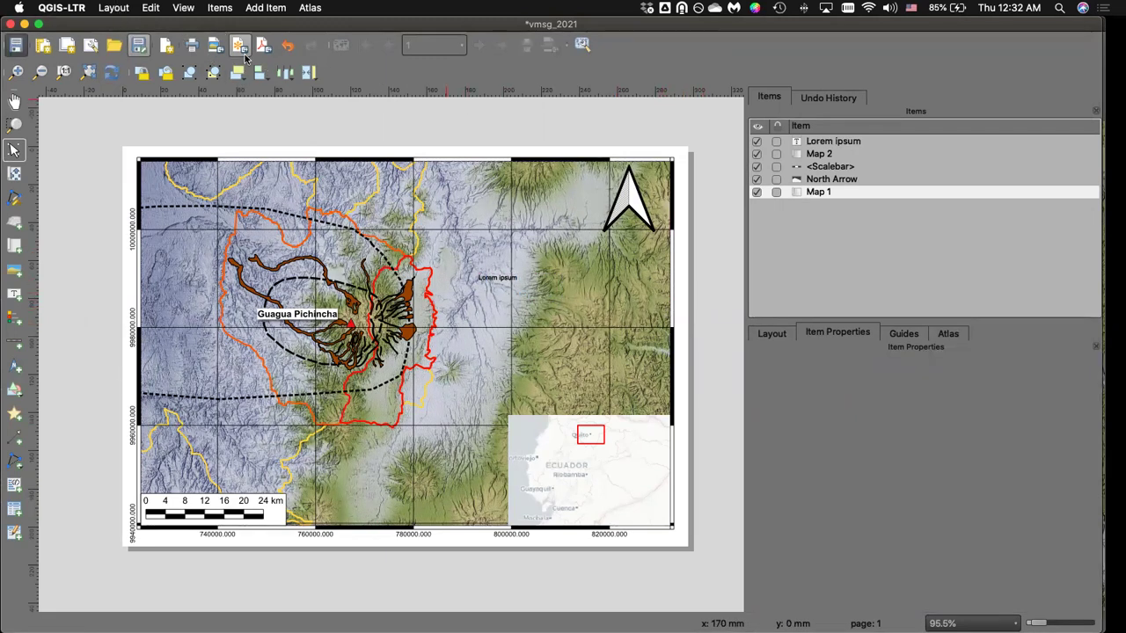
Start exporting the layout as an image, review the available file formats, and cancel the export.
{"action": "left_click", "coordinate": [115, 8]}
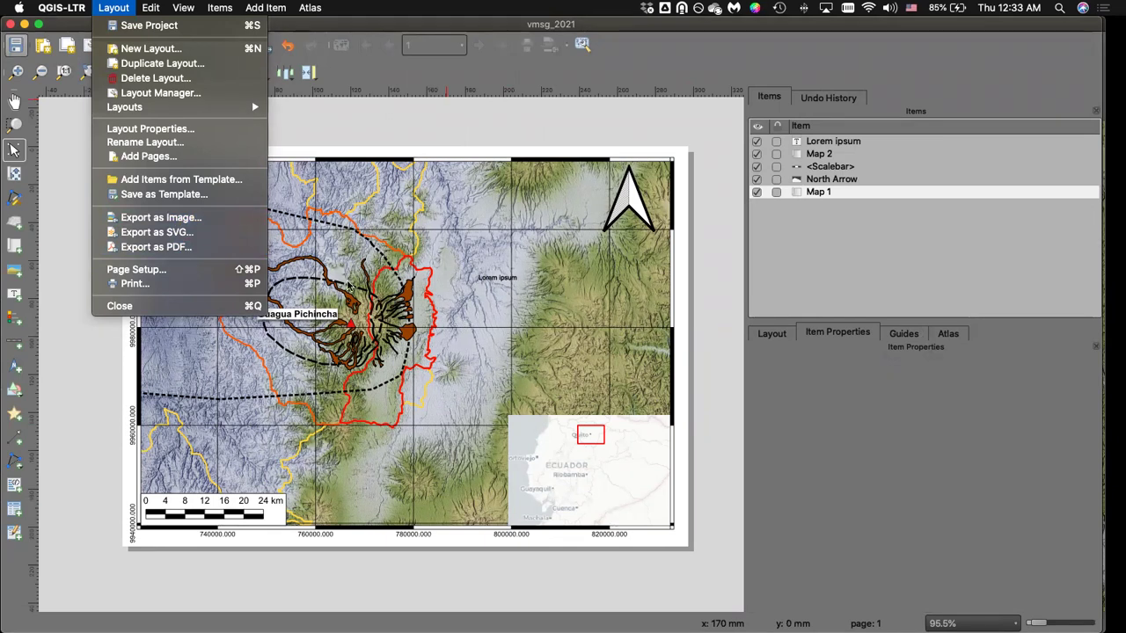
{"action": "left_click", "coordinate": [166, 221]}
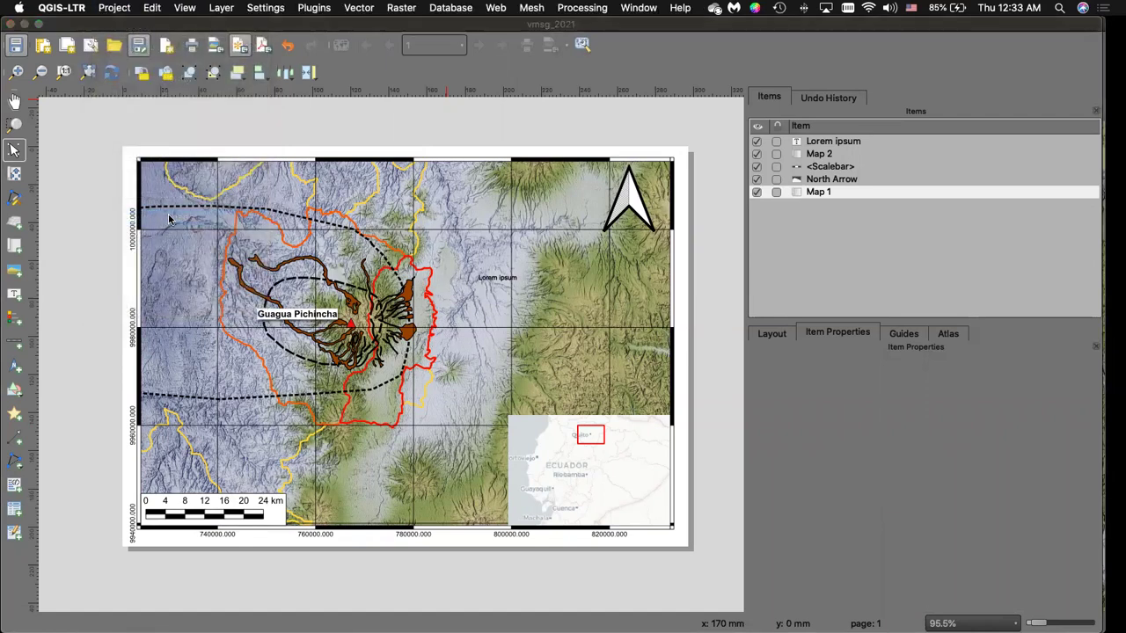
{"action": "key", "text": "ctrl+Up"}
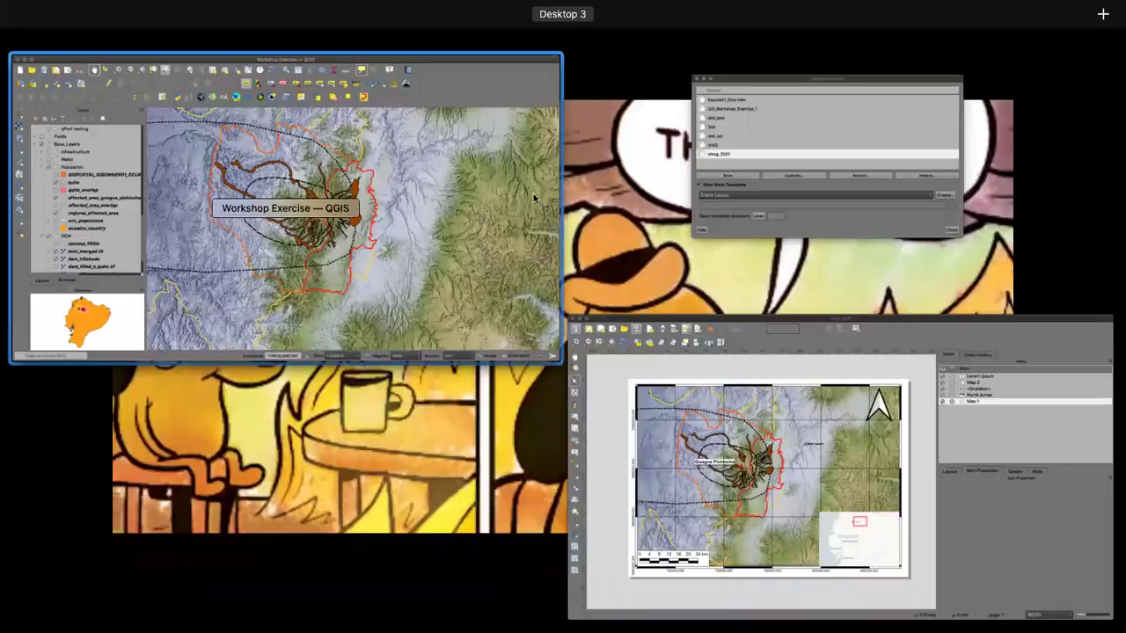
{"action": "left_click", "coordinate": [799, 182]}
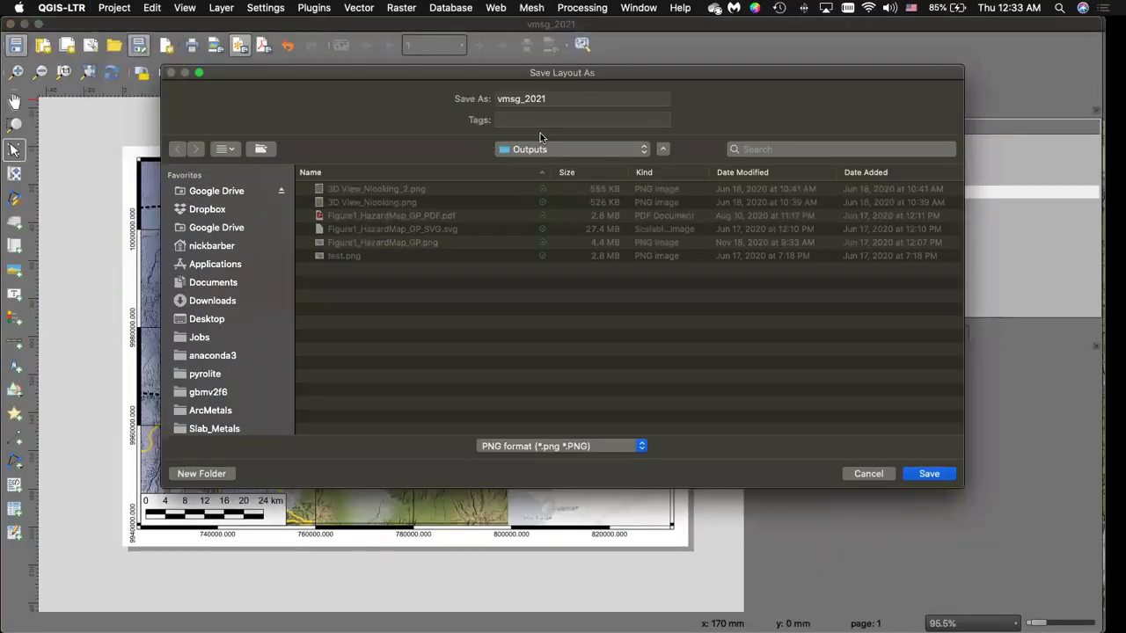
{"action": "left_click", "coordinate": [560, 447]}
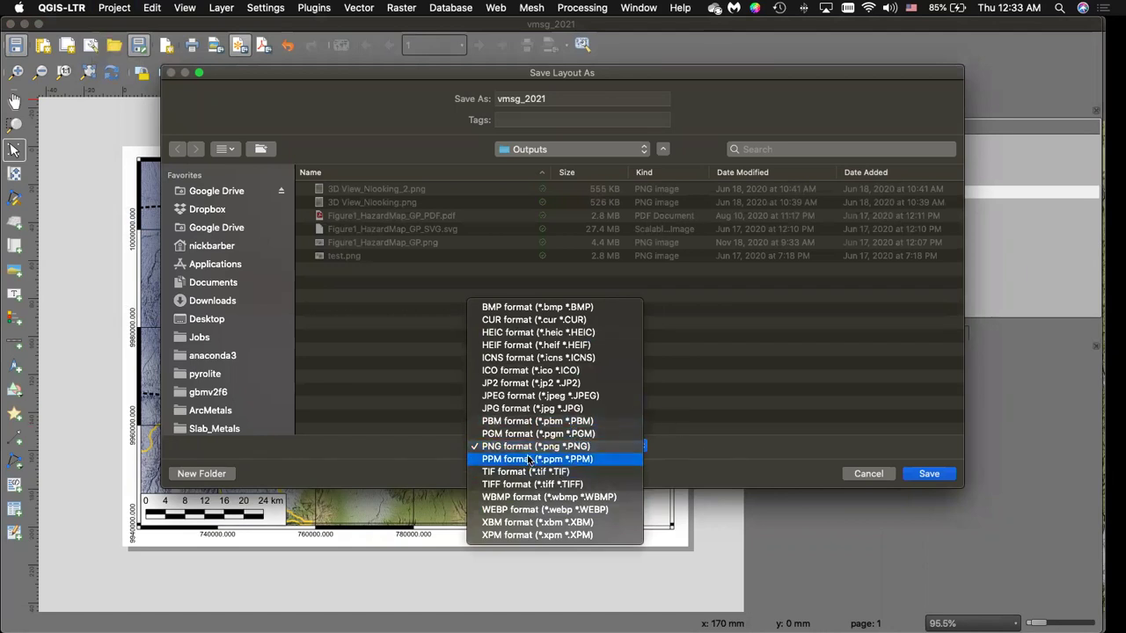
{"action": "left_click", "coordinate": [754, 452]}
{"action": "left_click", "coordinate": [868, 473]}
Return to the vmsg_2021 layout window and try to export the layout as SVG.
{"action": "key", "text": "ctrl+Left"}
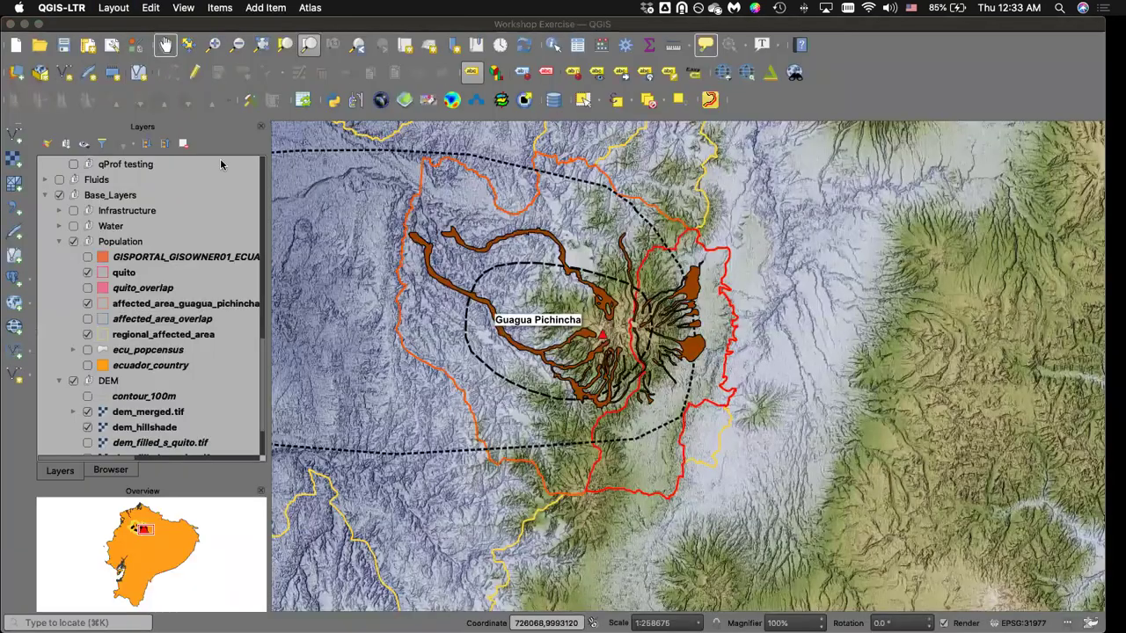
{"action": "key", "text": "ctrl+Up"}
{"action": "left_click", "coordinate": [410, 85]}
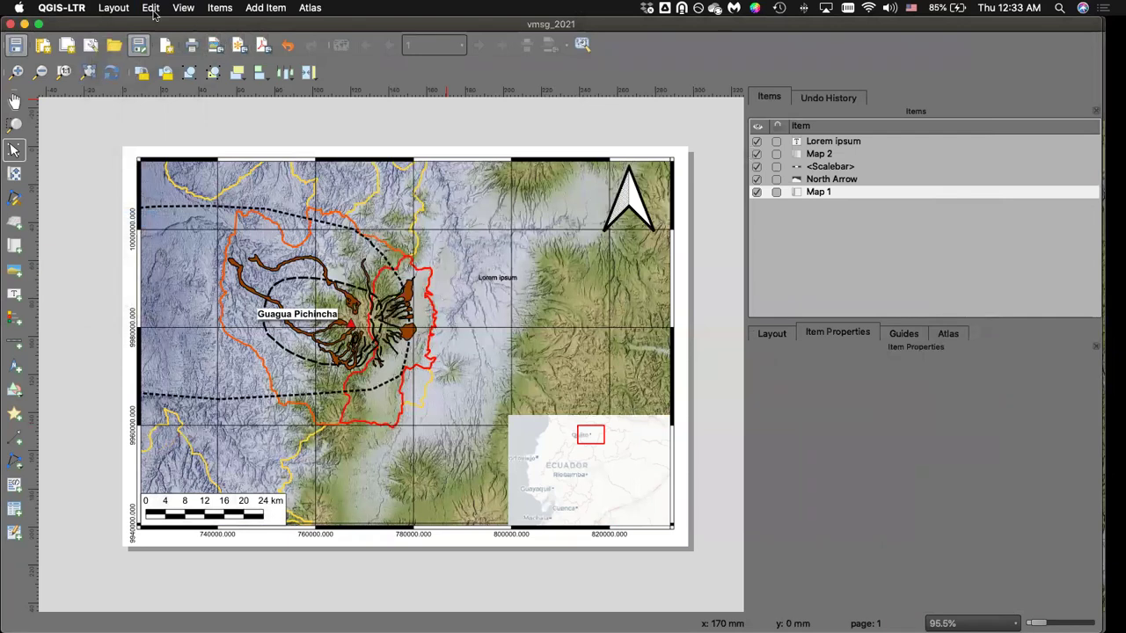
{"action": "left_click", "coordinate": [115, 8]}
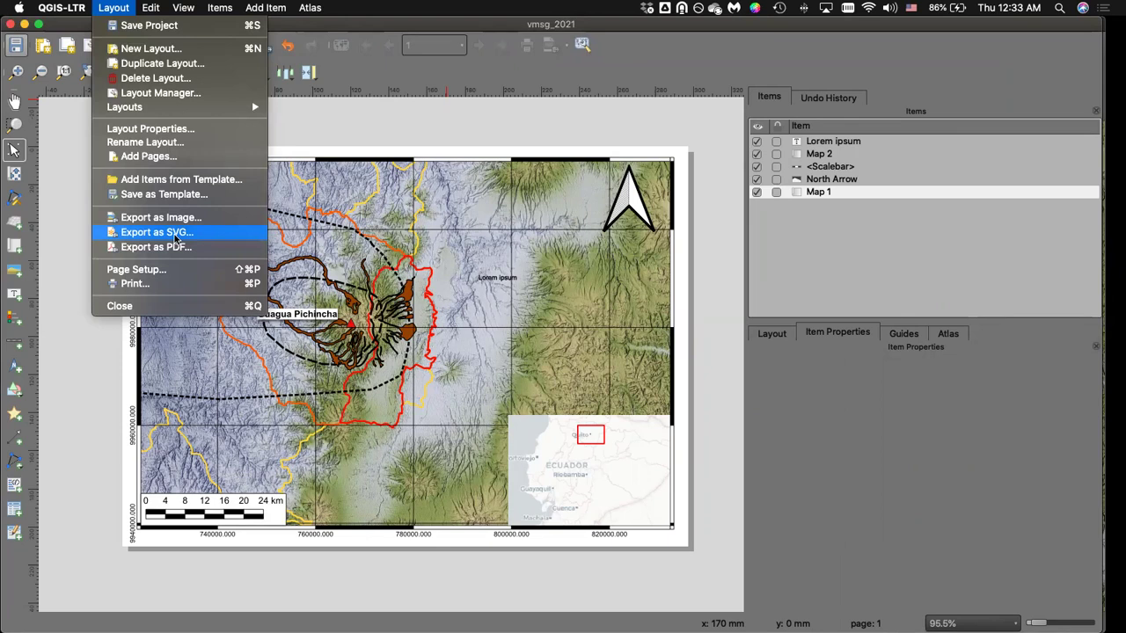
{"action": "left_click", "coordinate": [157, 233]}
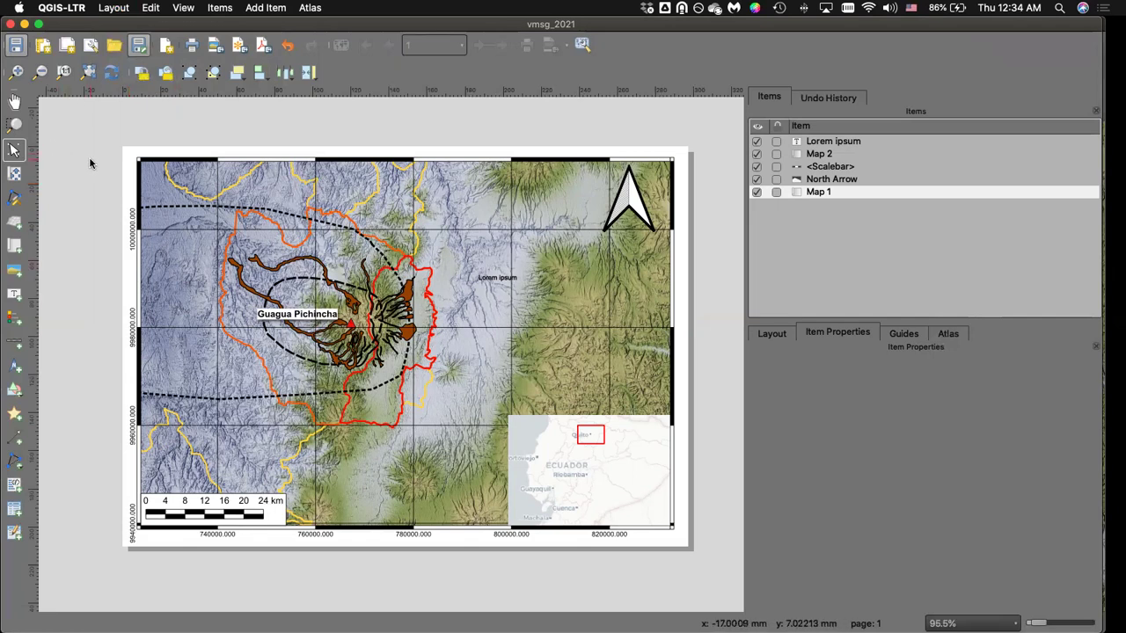
{"action": "left_click", "coordinate": [110, 9]}
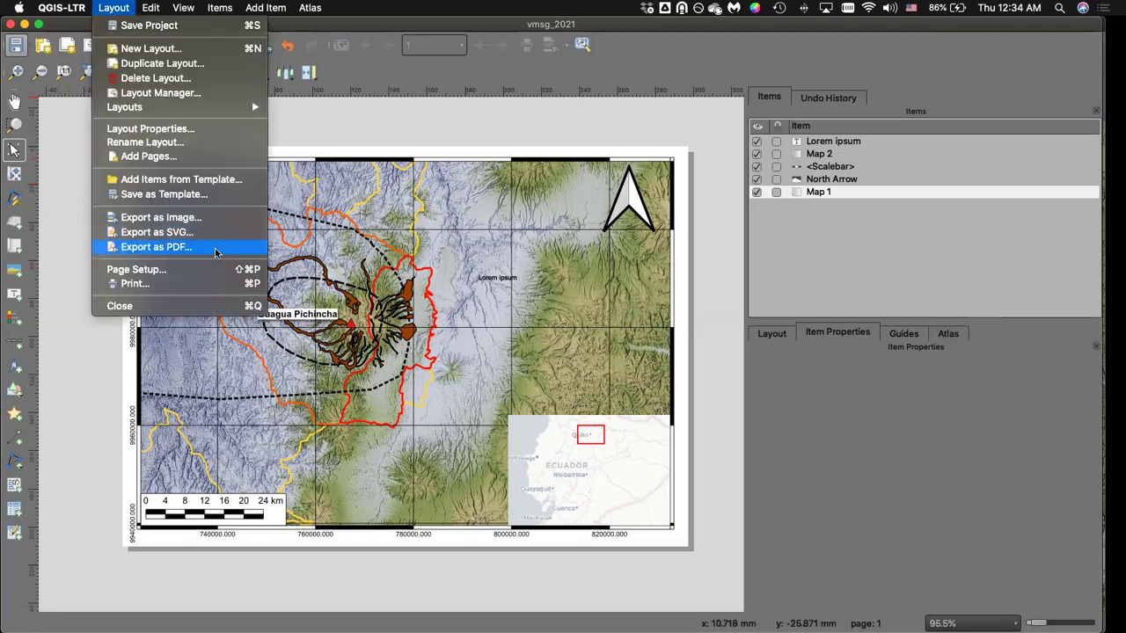
{"action": "left_click", "coordinate": [504, 128]}
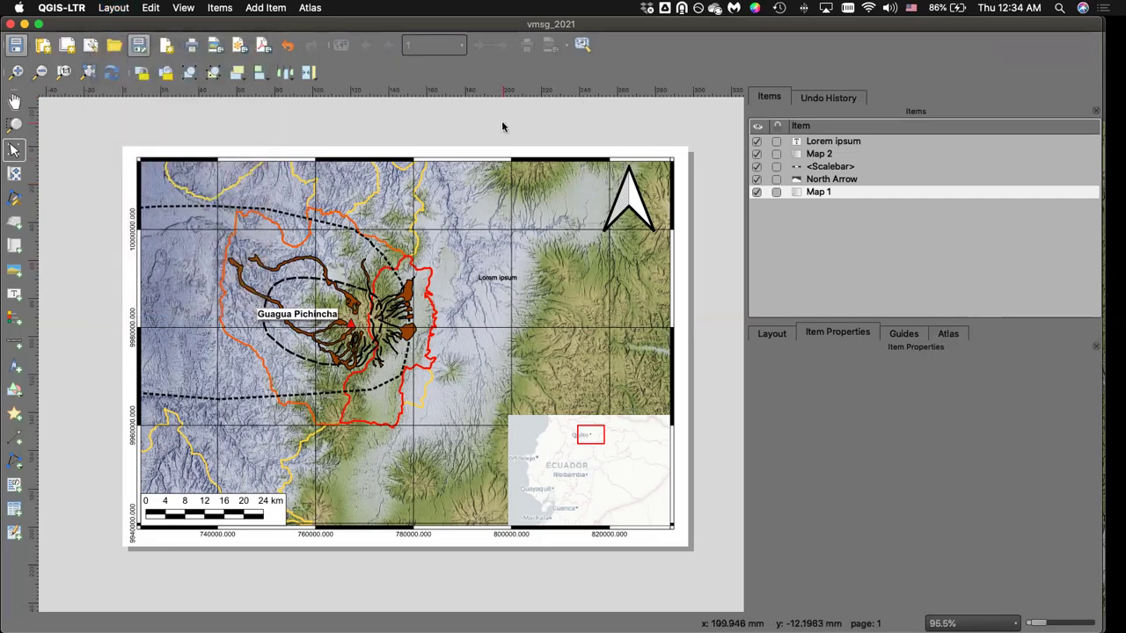
Close the vmsg_2021 layout and open the GIS_Workshop_Exercise_1 layout from the Layout Manager.
{"action": "left_click", "coordinate": [10, 24]}
{"action": "key", "text": "ctrl+Up"}
{"action": "left_click", "coordinate": [929, 167]}
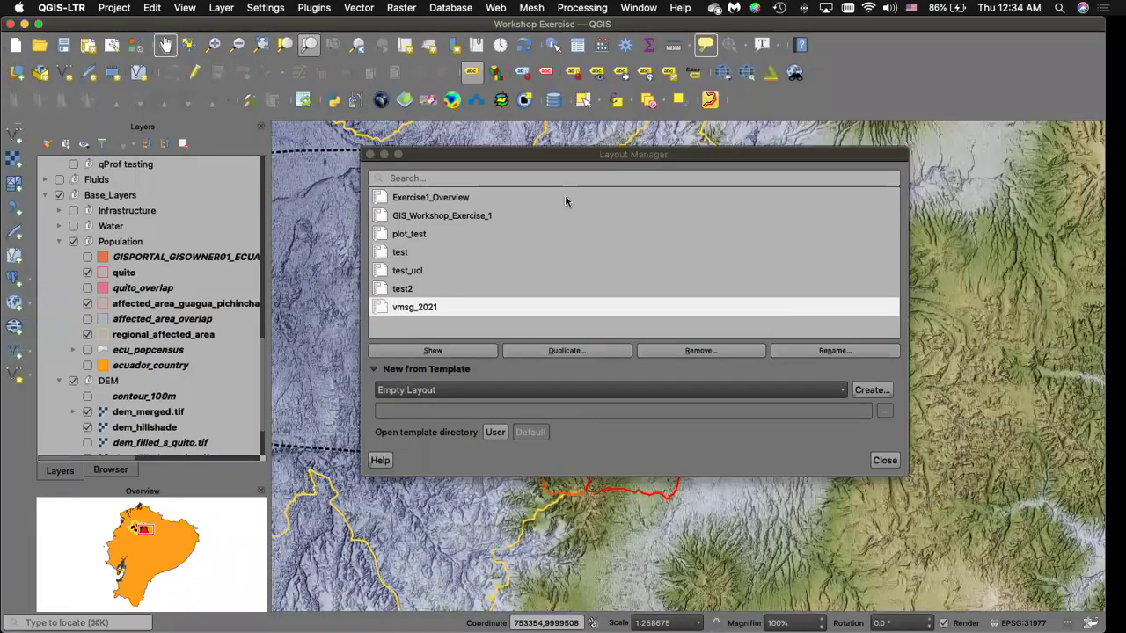
{"action": "double_click", "coordinate": [477, 218]}
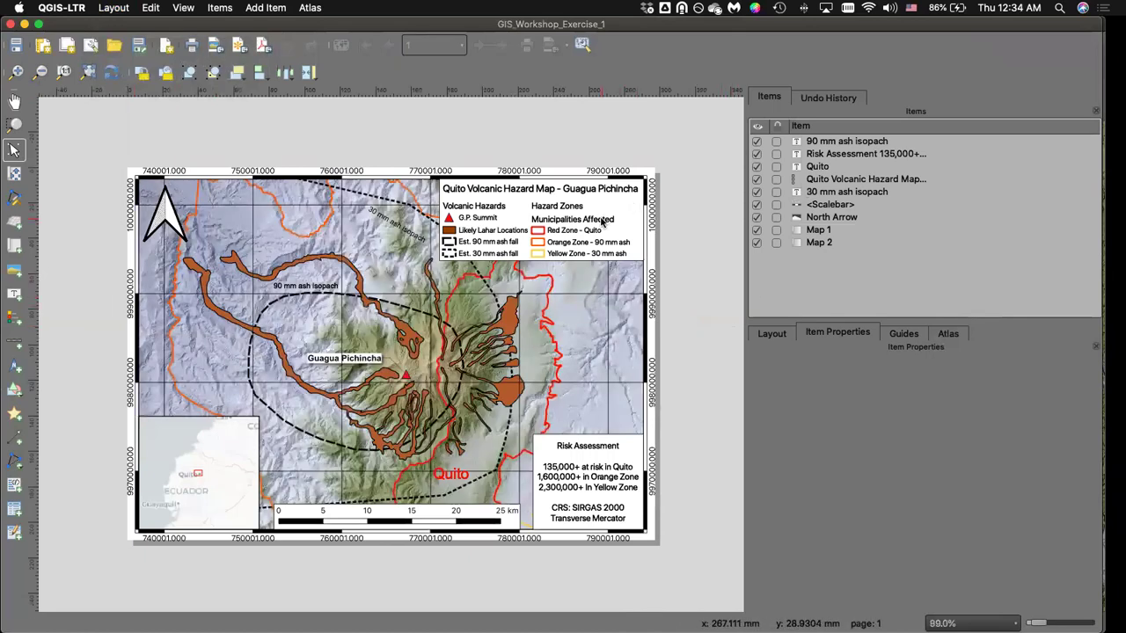
Select the Quito Volcanic Hazard Map legend and examine its main properties and how its items are grouped.
{"action": "left_click", "coordinate": [870, 180]}
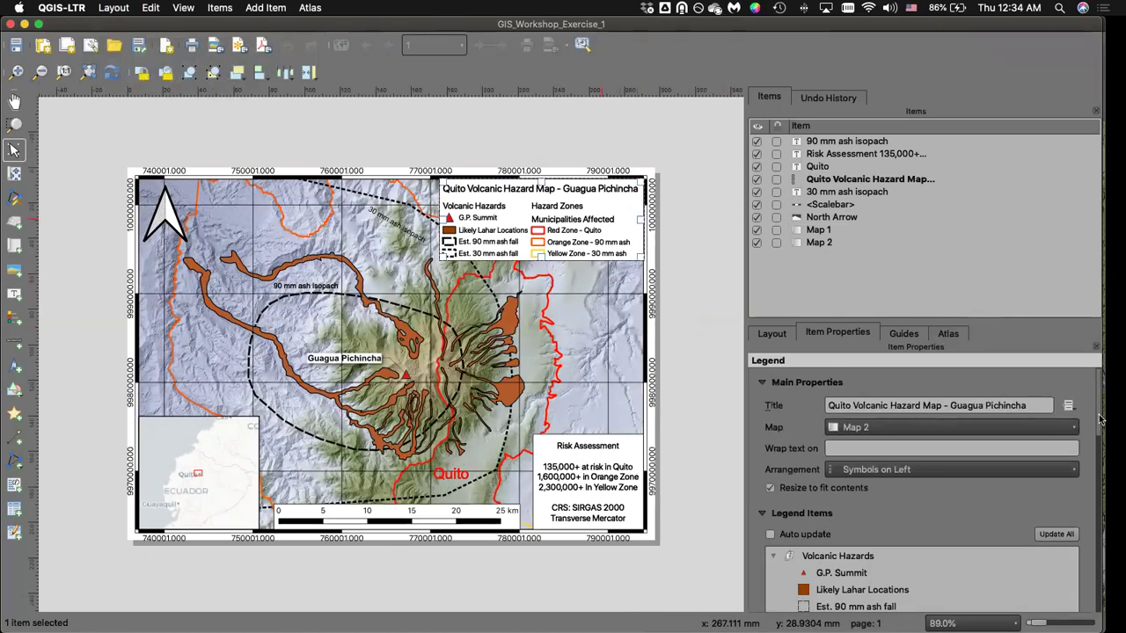
{"action": "scroll", "coordinate": [1085, 414], "scroll_direction": "down", "scroll_amount": 1}
{"action": "scroll", "coordinate": [1086, 414], "scroll_direction": "down", "scroll_amount": 3}
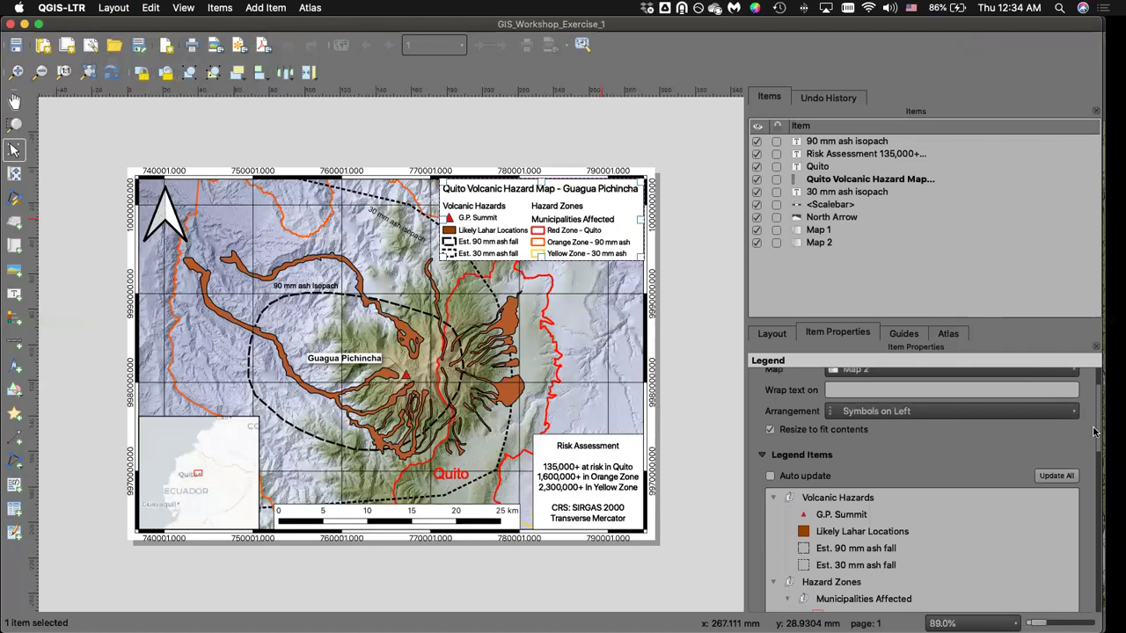
{"action": "left_click_drag", "start_coordinate": [1098, 431], "coordinate": [1098, 459]}
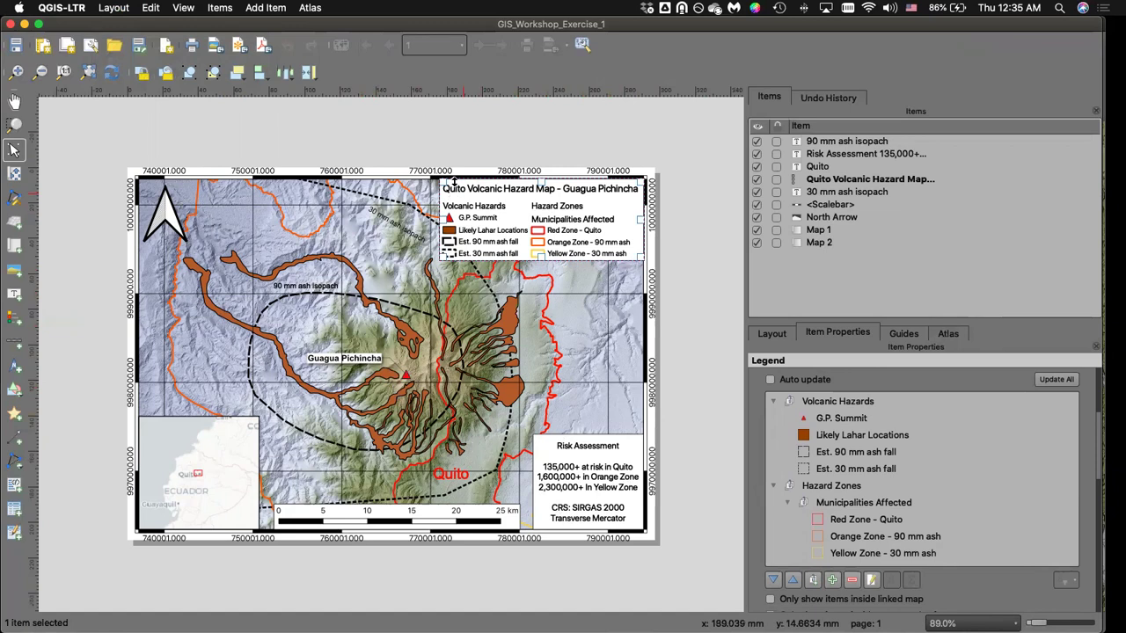
{"action": "left_click", "coordinate": [114, 7]}
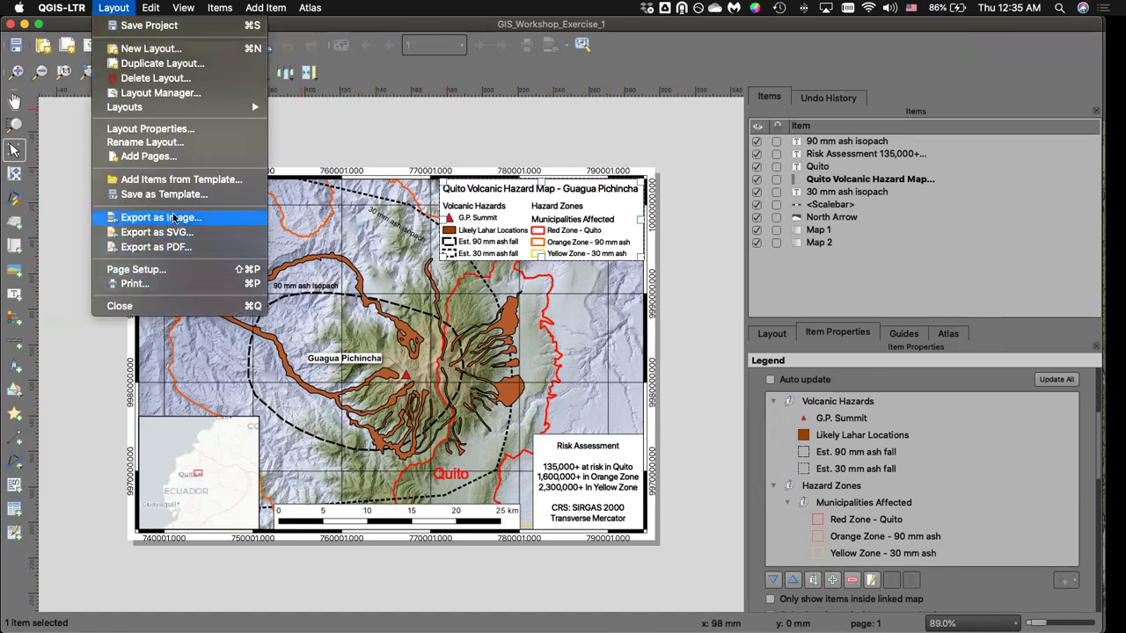
{"action": "left_click", "coordinate": [431, 129]}
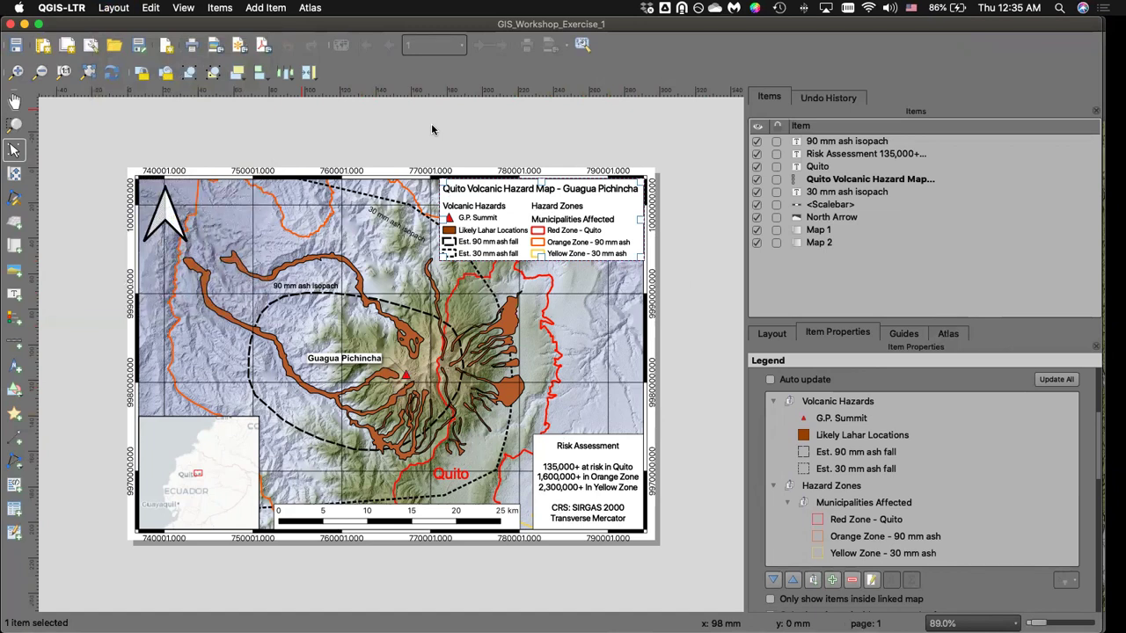